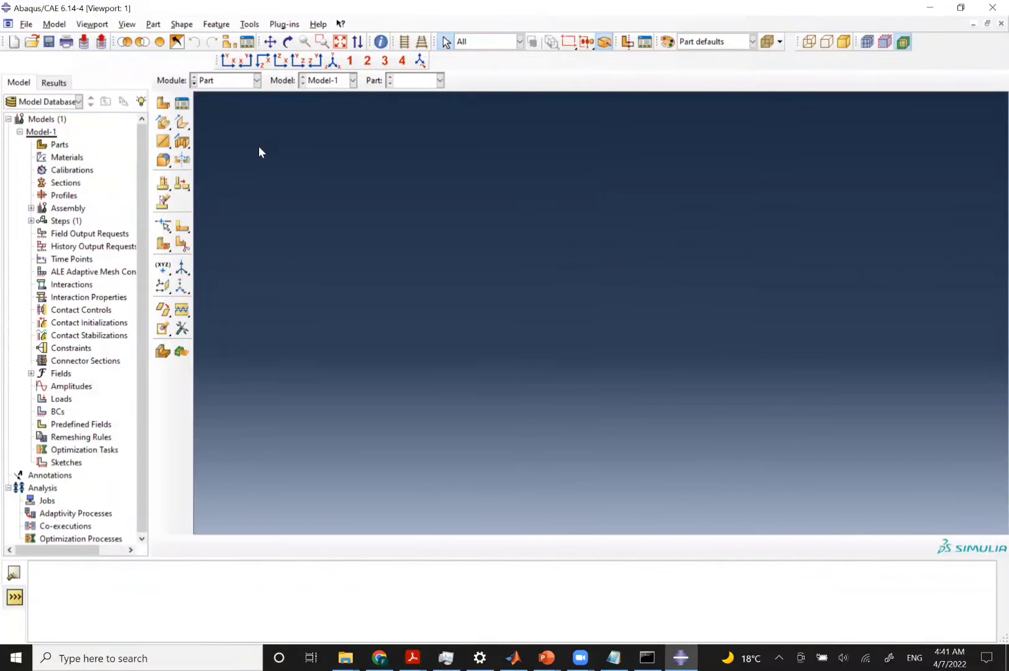
Set the work directory to the Project01_v3 folder inside M168's Abaqus To do Prob folder, using the saved M168 bookmark
click(25, 26)
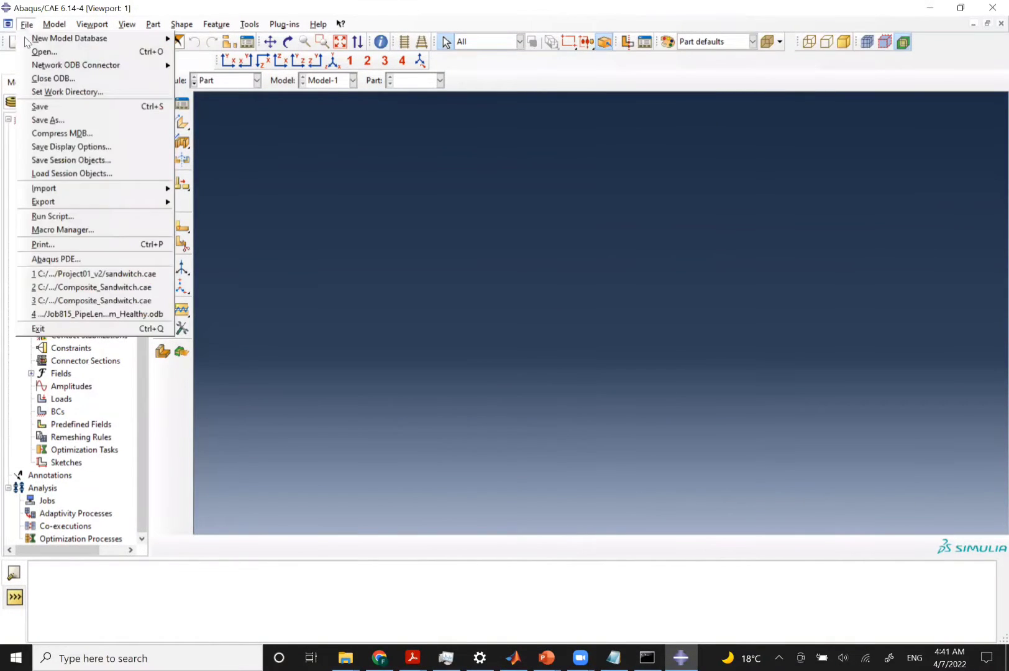
click(50, 93)
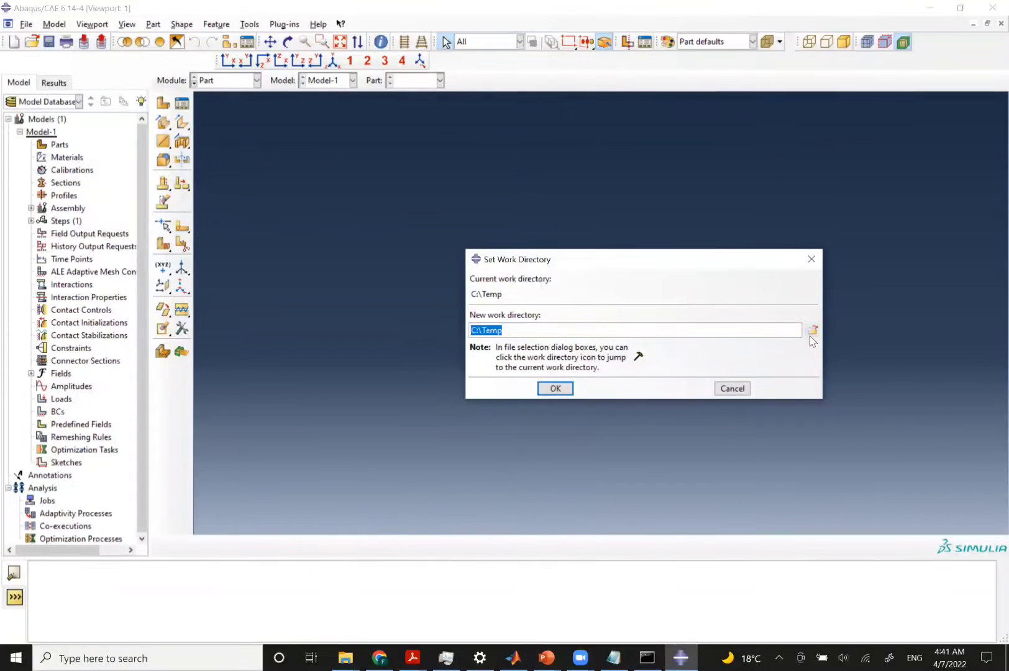
click(813, 331)
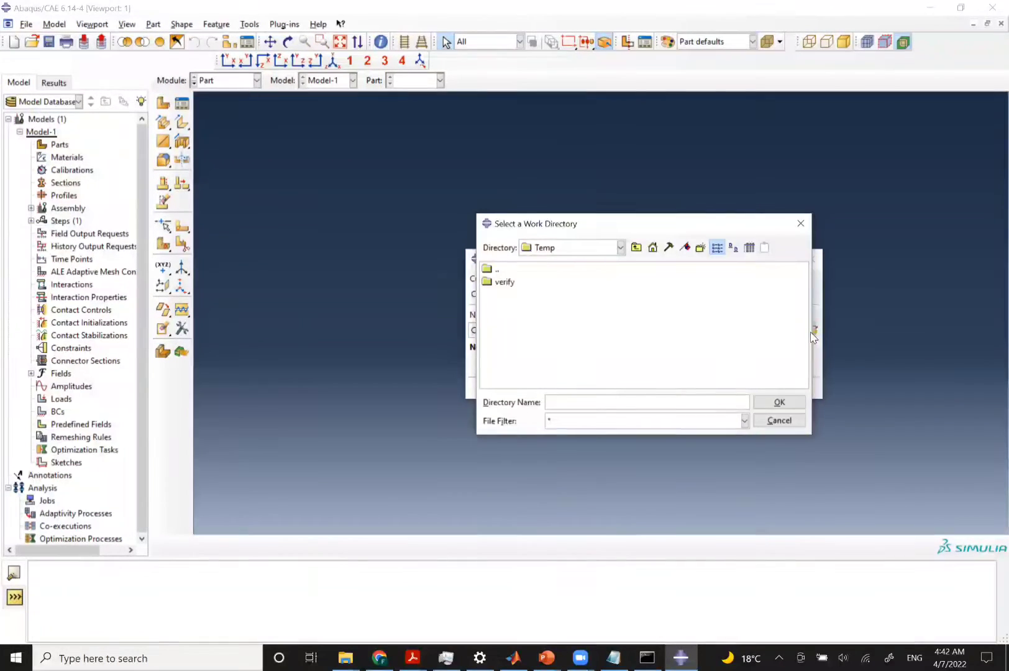
click(683, 248)
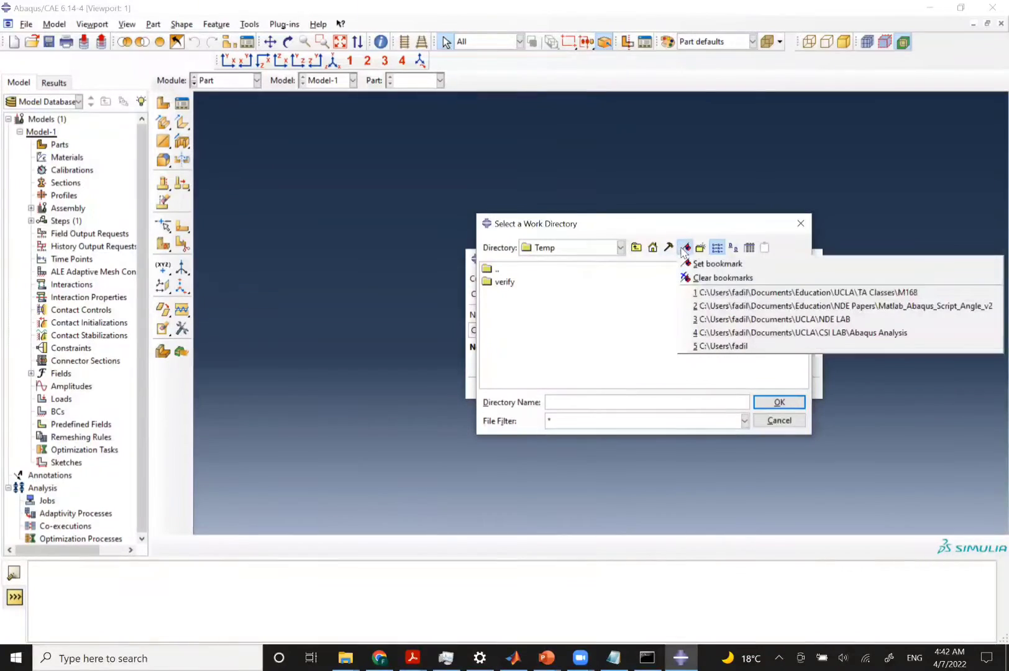
click(733, 296)
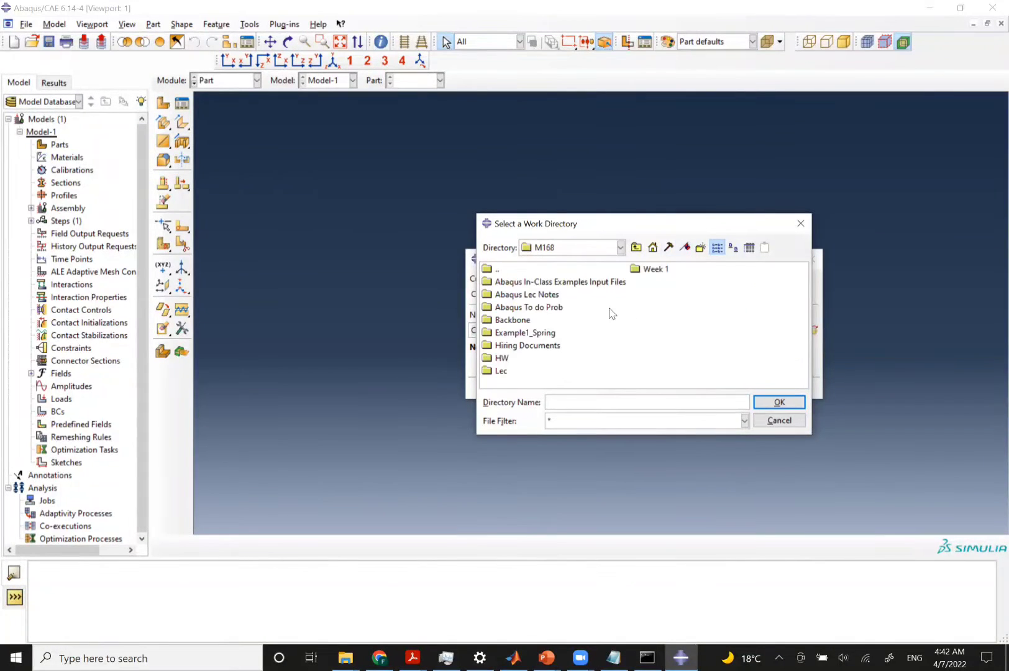
double_click(527, 308)
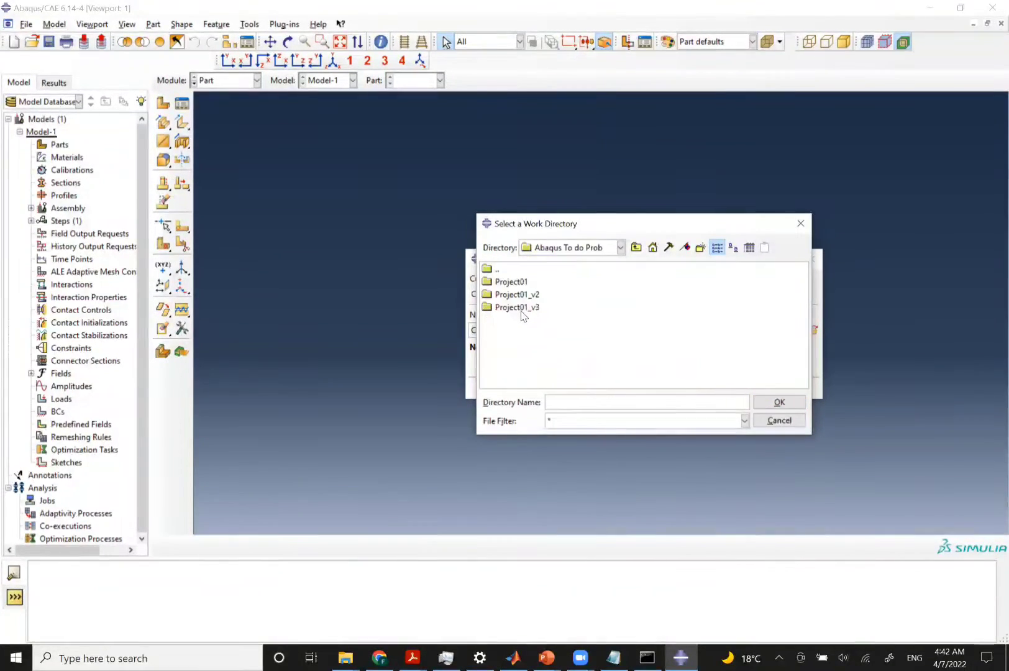
click(522, 308)
click(780, 403)
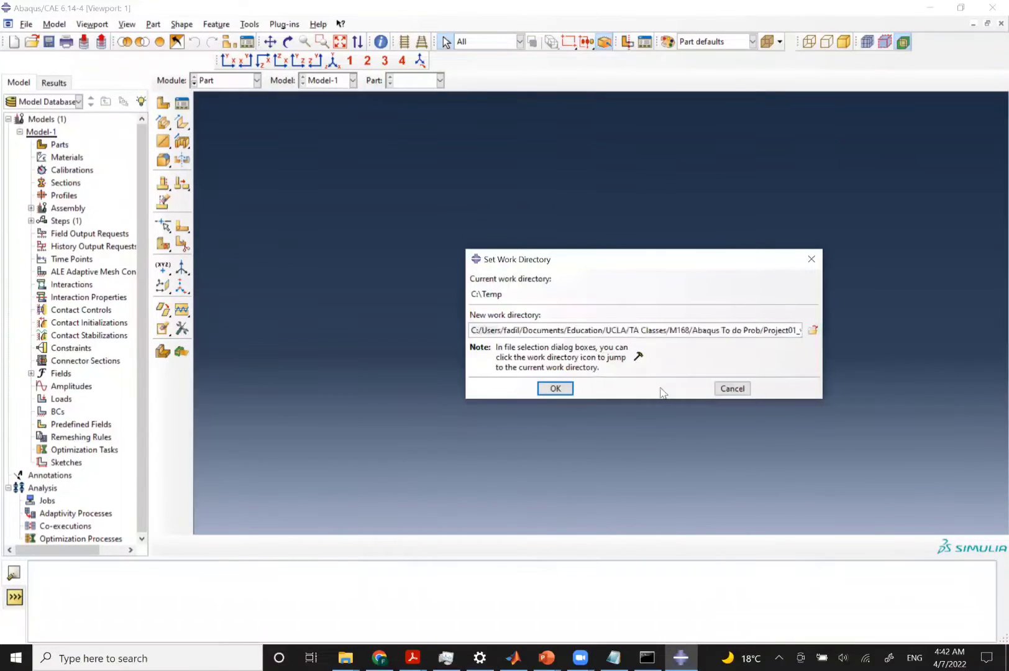
click(555, 389)
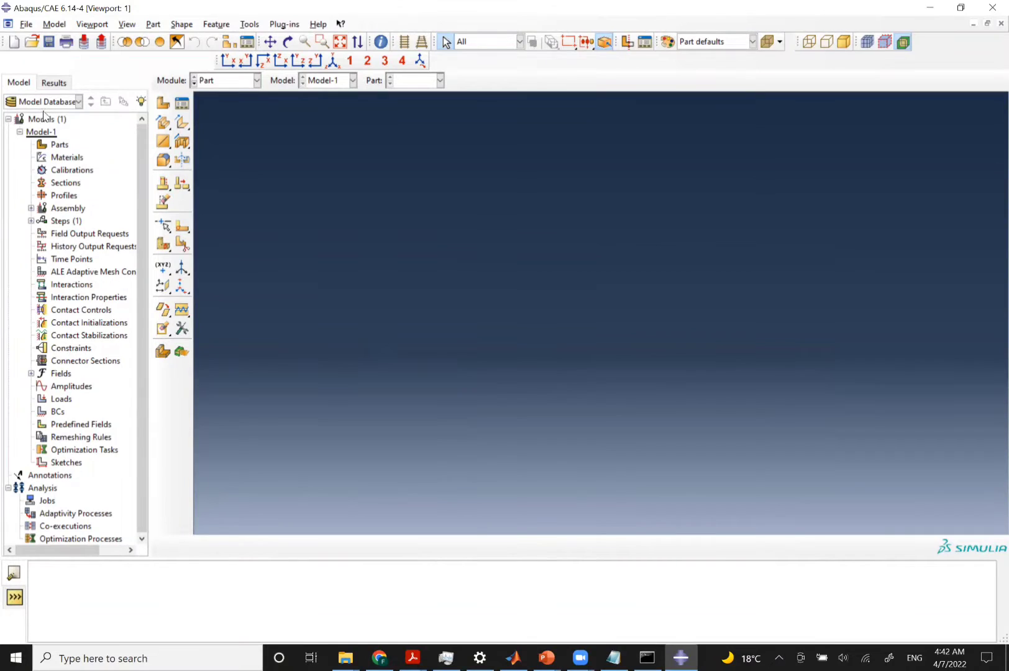
Rename the model Model-1 as Bending_Test_3pts
double_click(33, 133)
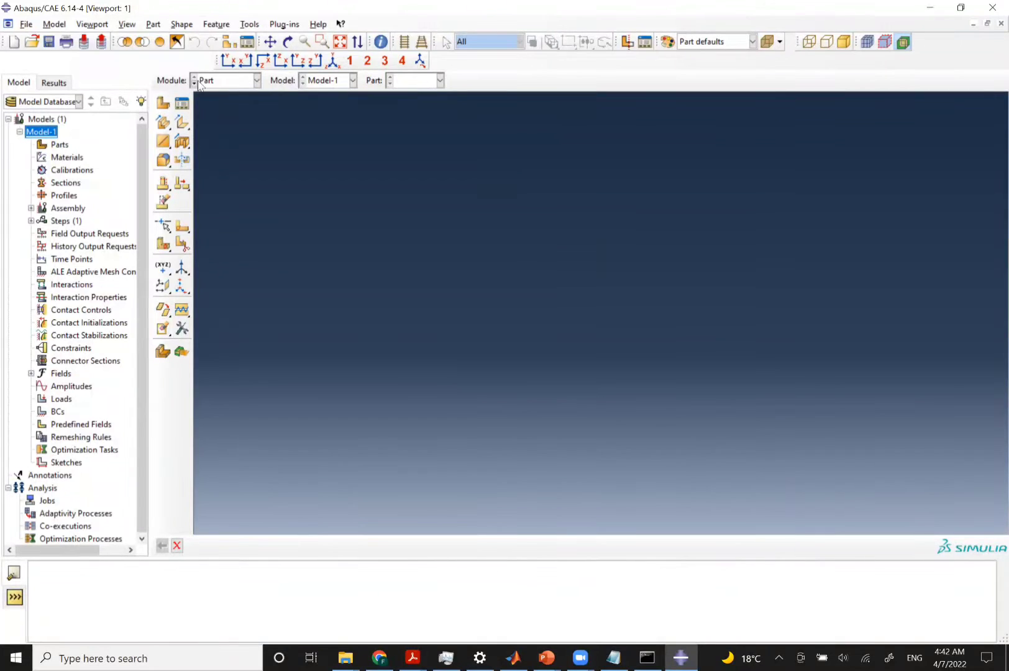
right_click(42, 137)
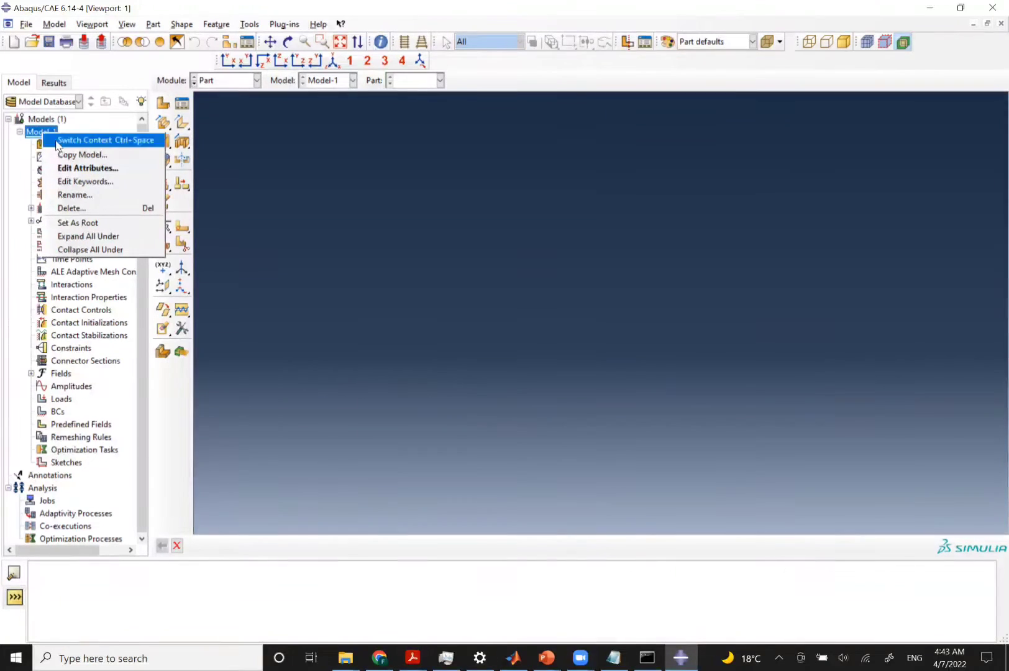
click(75, 196)
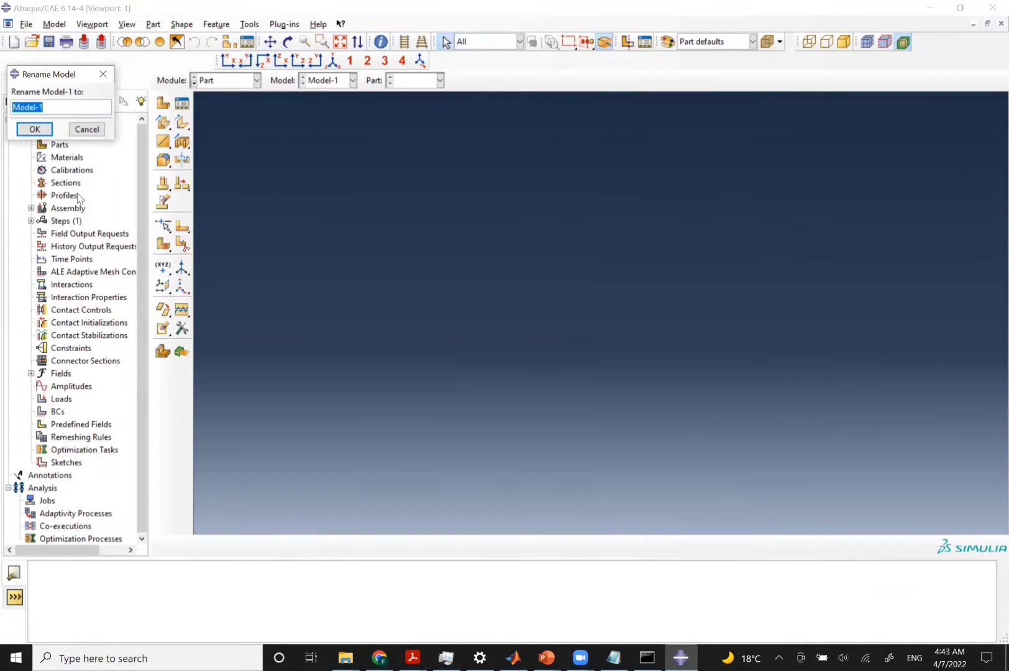
text(Ben)
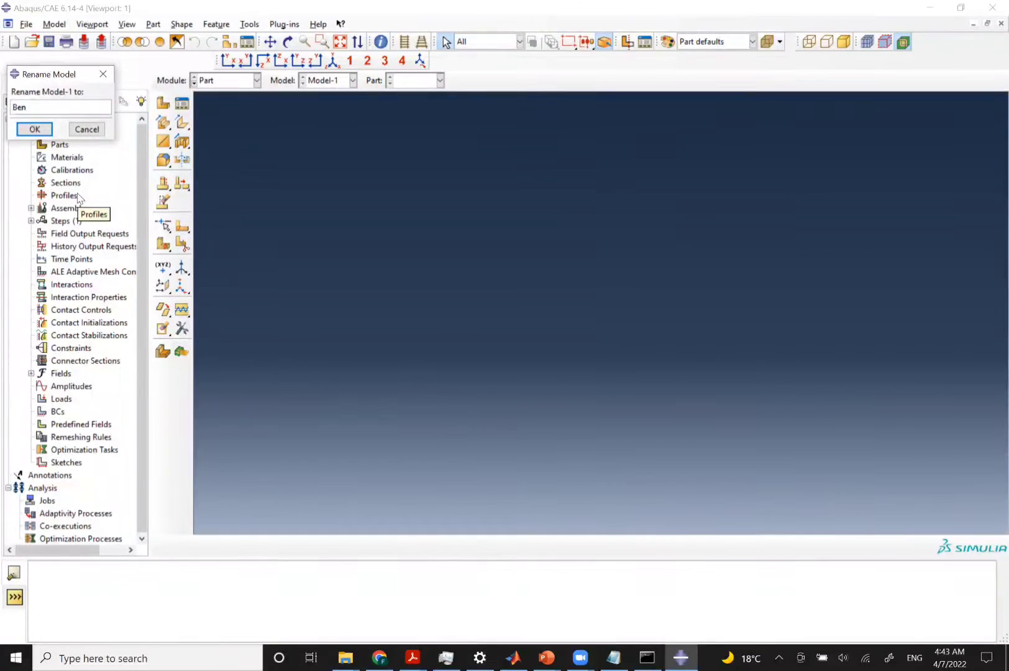
text(ding)
text(_TE)
text(st_)
text(e)
key(BackSpace)
key(BackSpace)
text(_3pts)
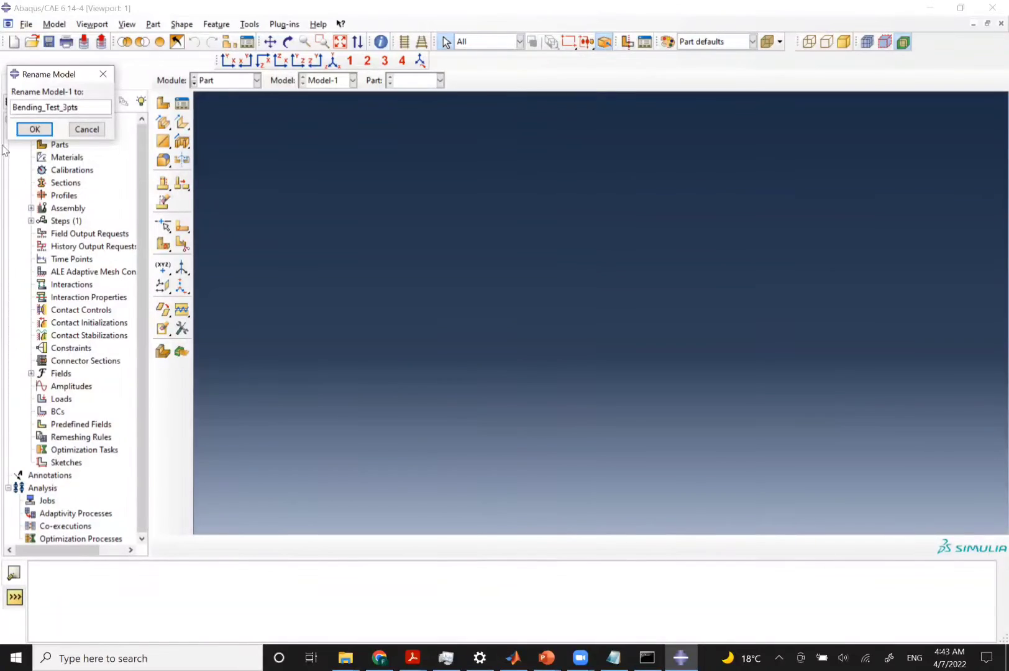
click(34, 130)
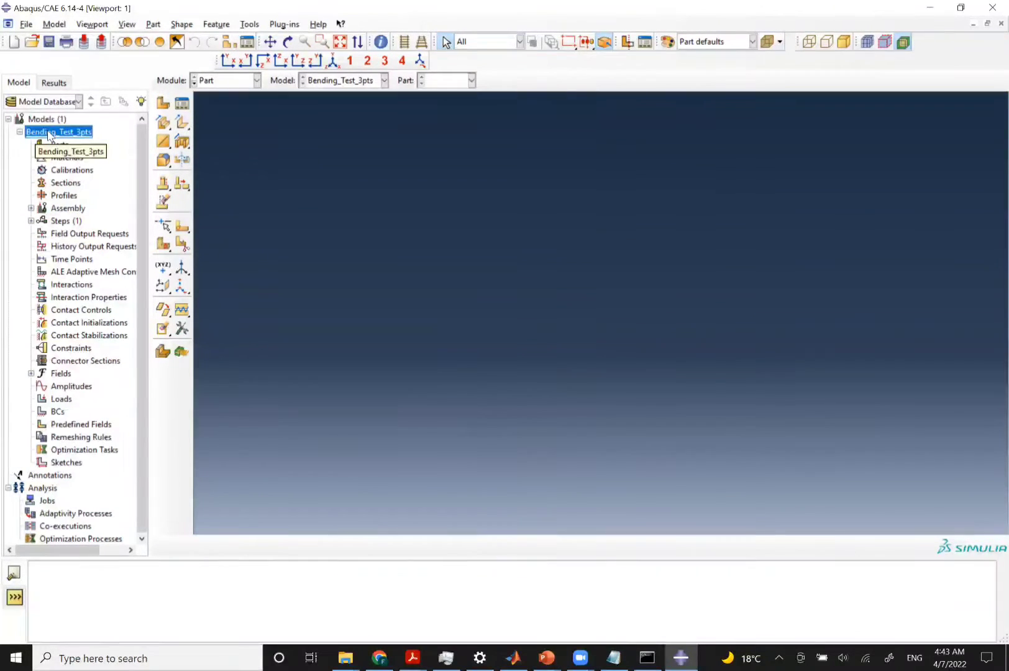
Create a second Standard & Explicit model named Bending_test_4pt
right_click(49, 134)
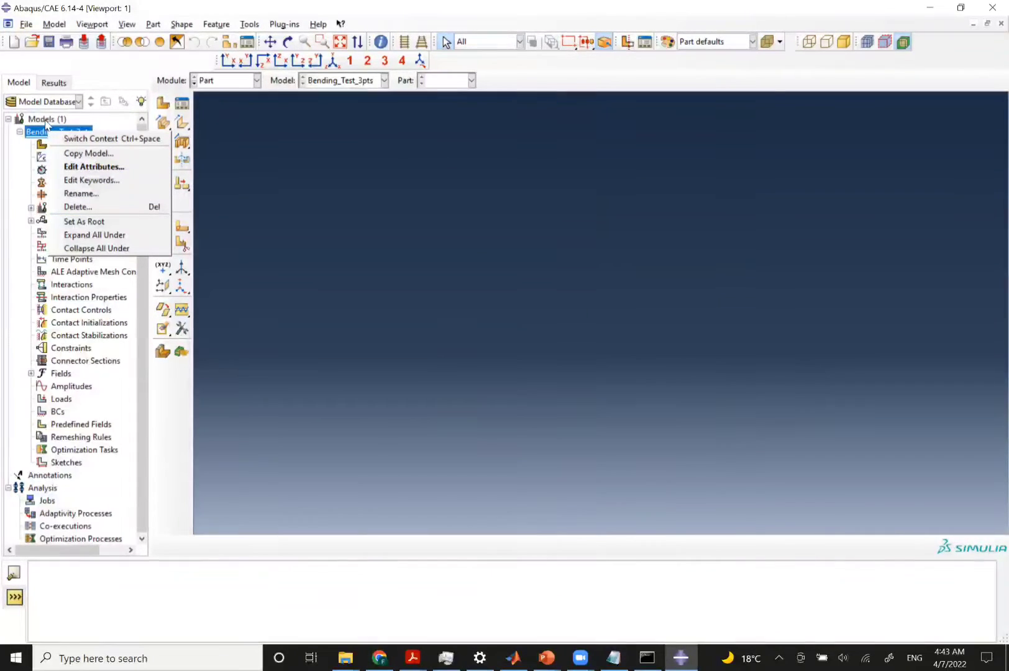
click(25, 168)
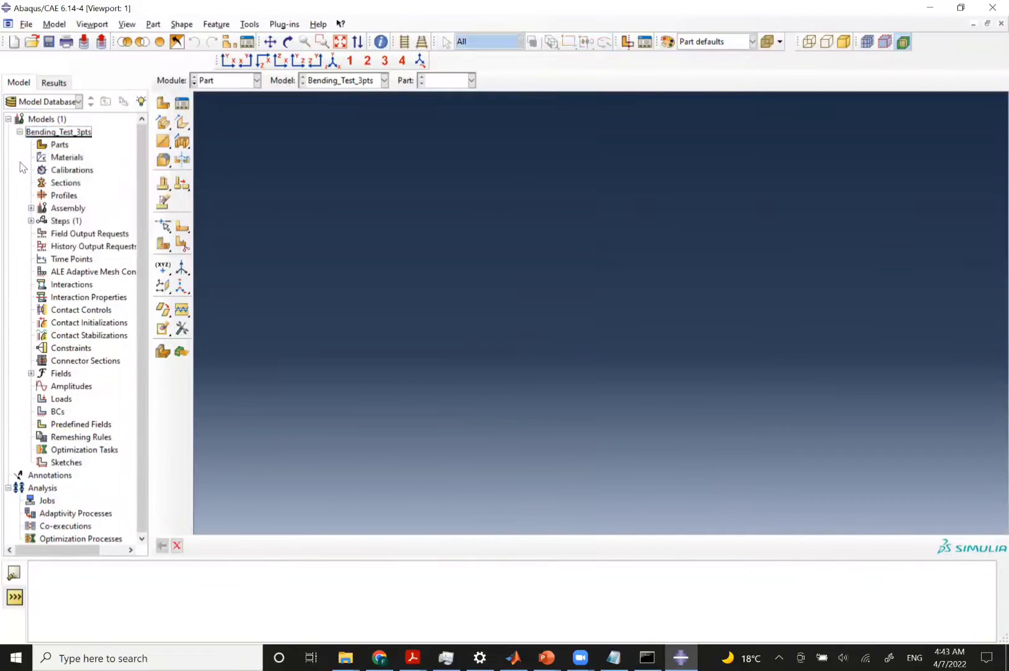
double_click(35, 120)
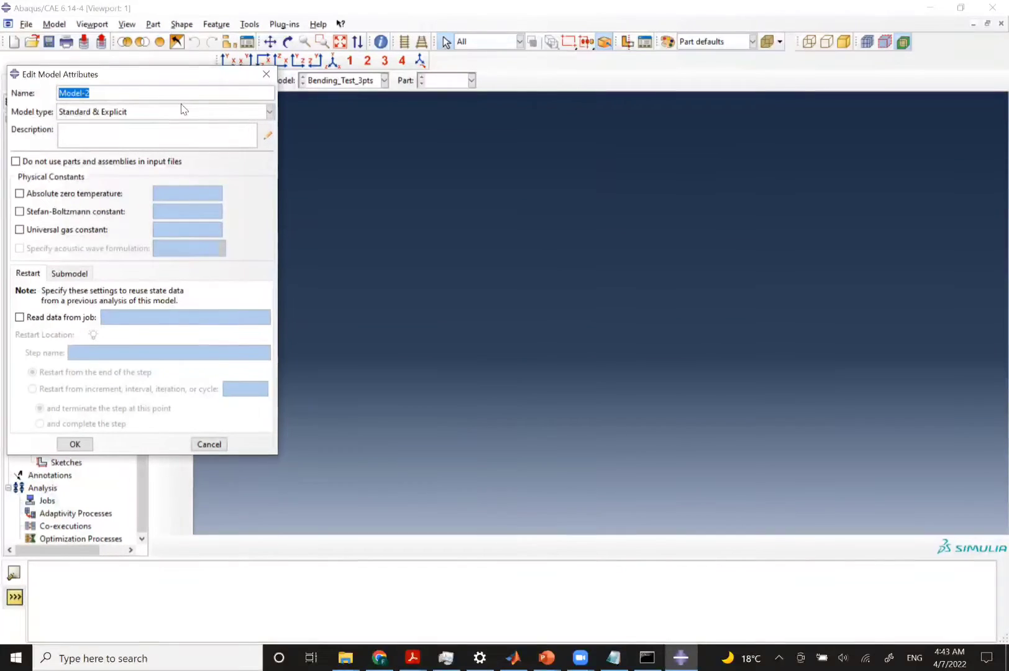
text(Bending_test_4pt)
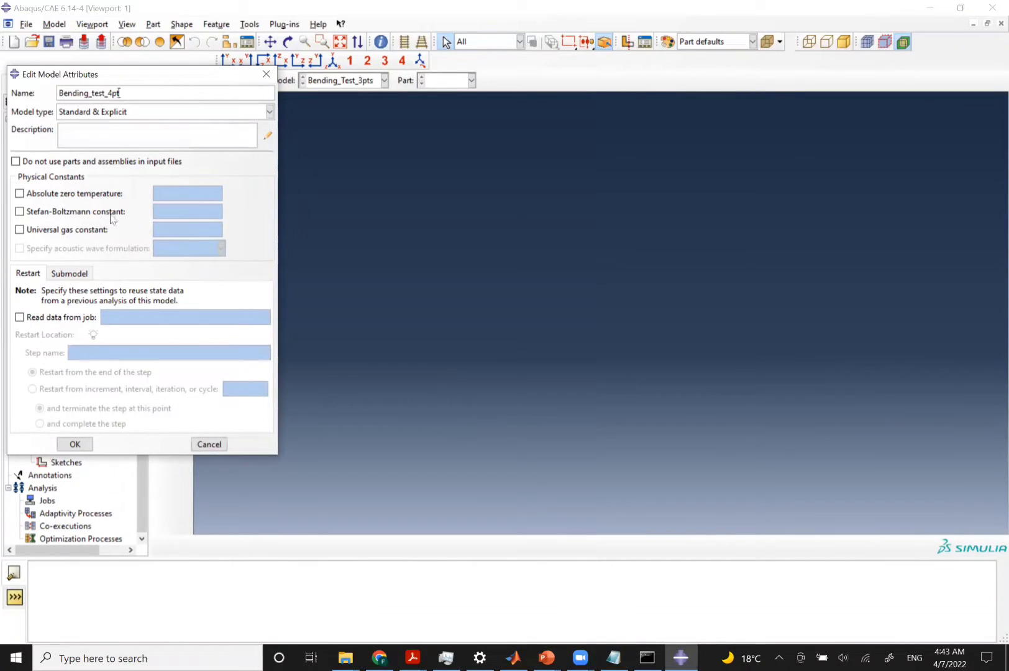
click(71, 445)
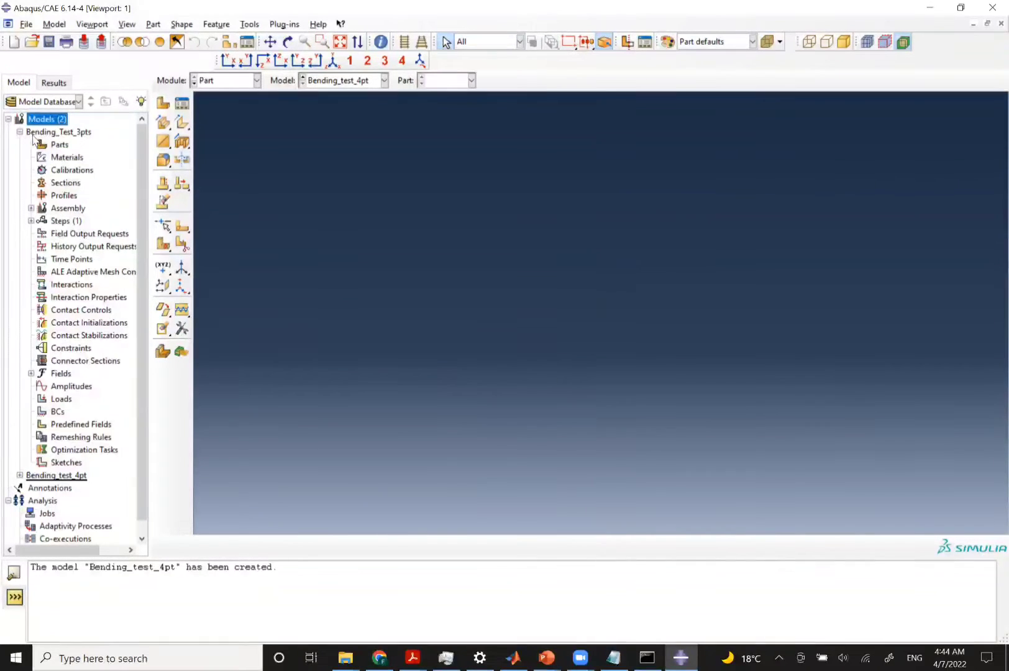
Create a 3D deformable solid extrusion part named Core_Part_3pt_Bending with an approximate size of 15
click(59, 147)
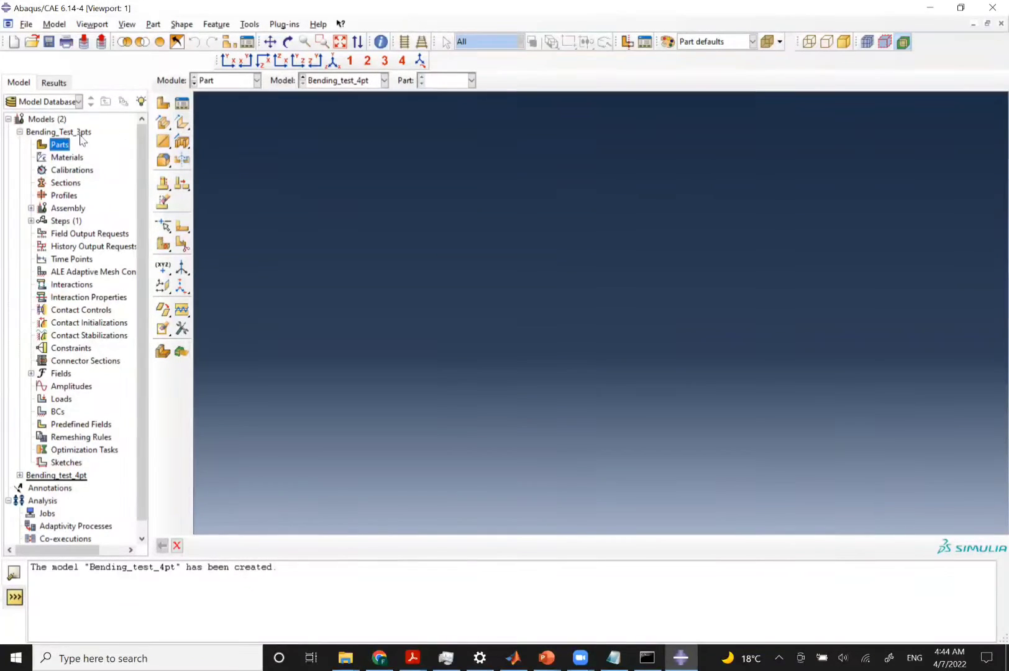
click(164, 107)
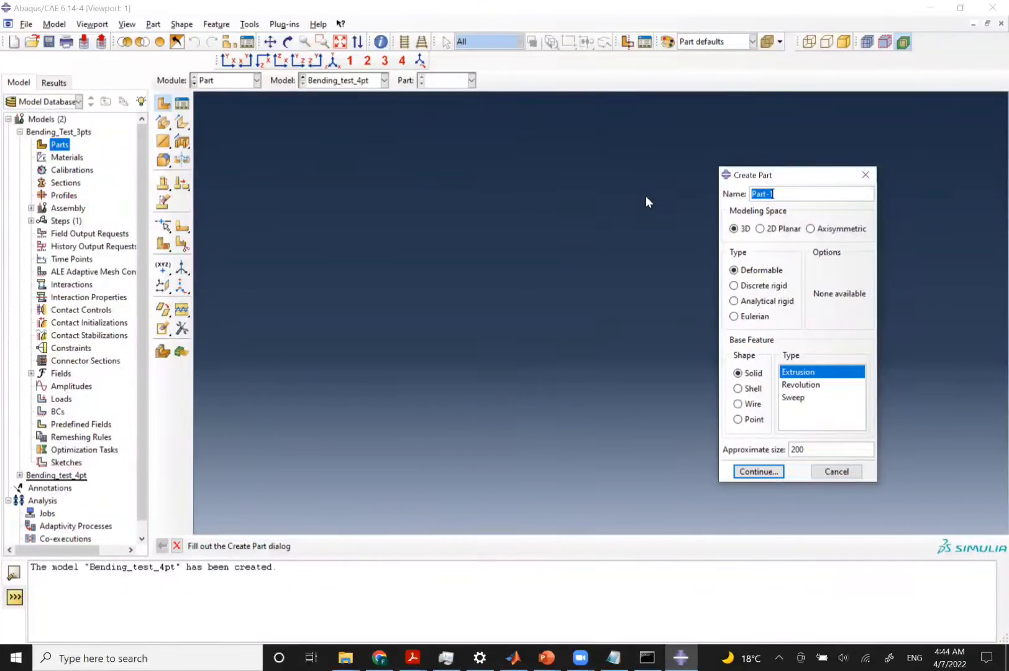
text(COre)
key(BackSpace)
key(BackSpace)
key(BackSpace)
text(ore_Part_3pt_Bending)
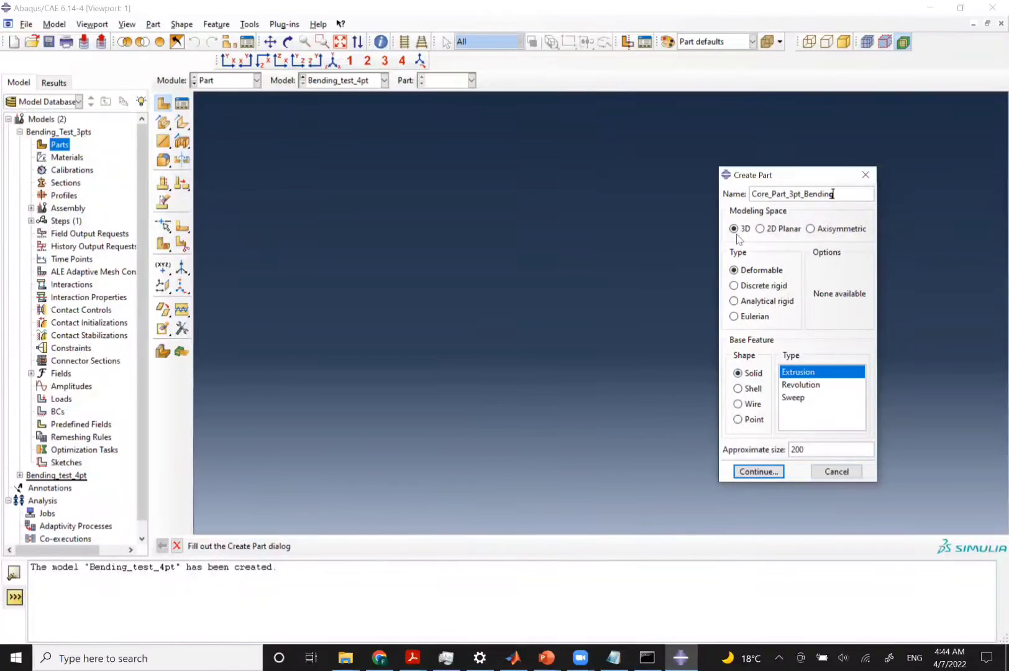
double_click(794, 450)
text(15)
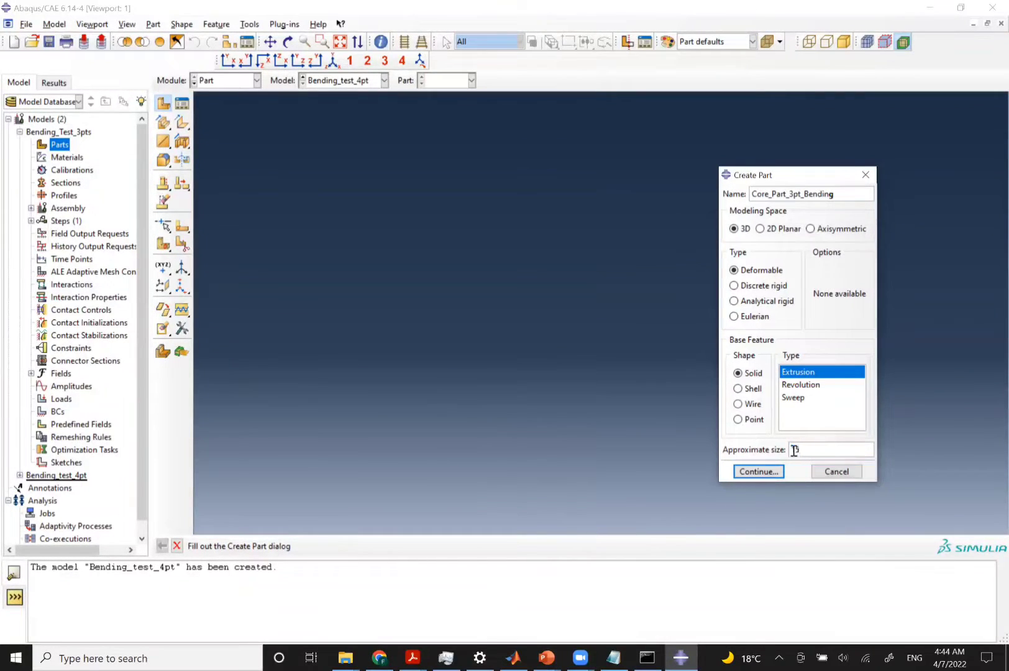
click(759, 472)
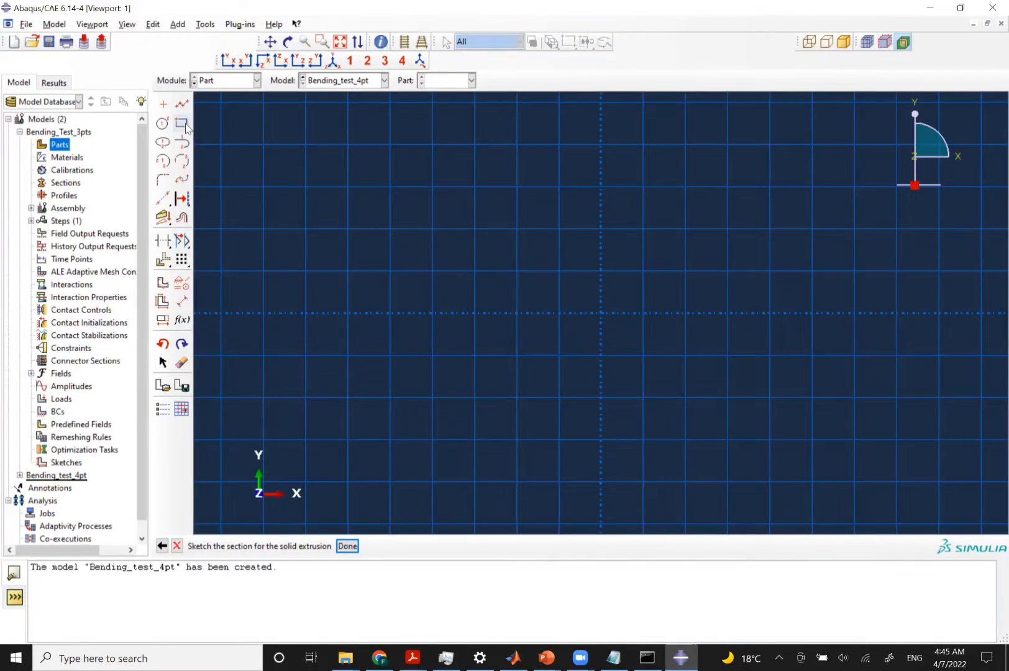
Switch to the PowerPoint slide to check the sandwich beam's length, width and core thickness, and return to Abaqus/CAE
key(alt+Tab)
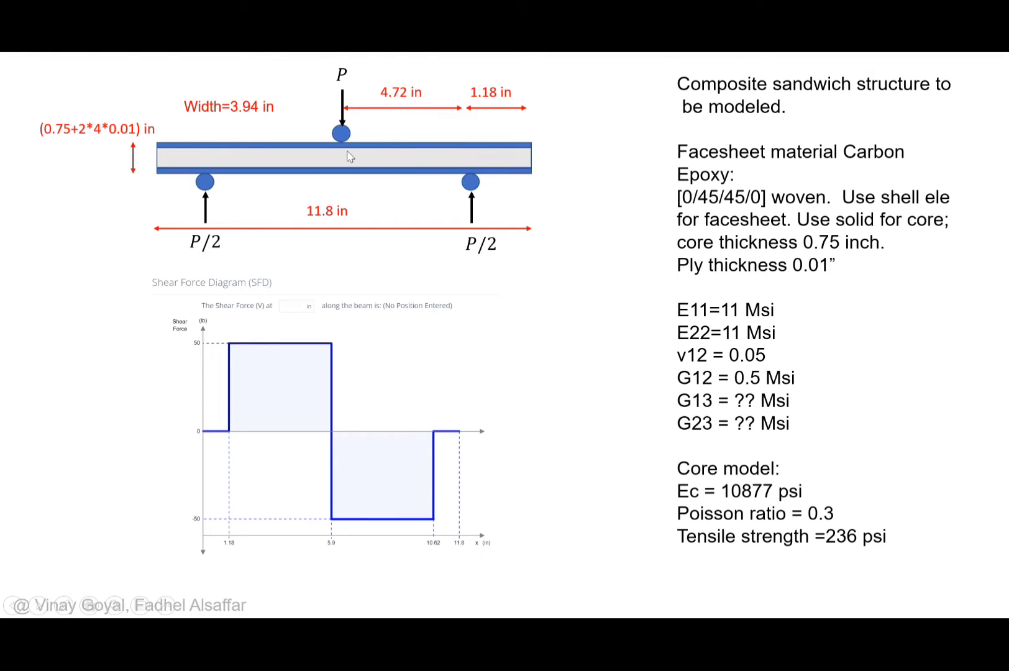
key(alt+Tab)
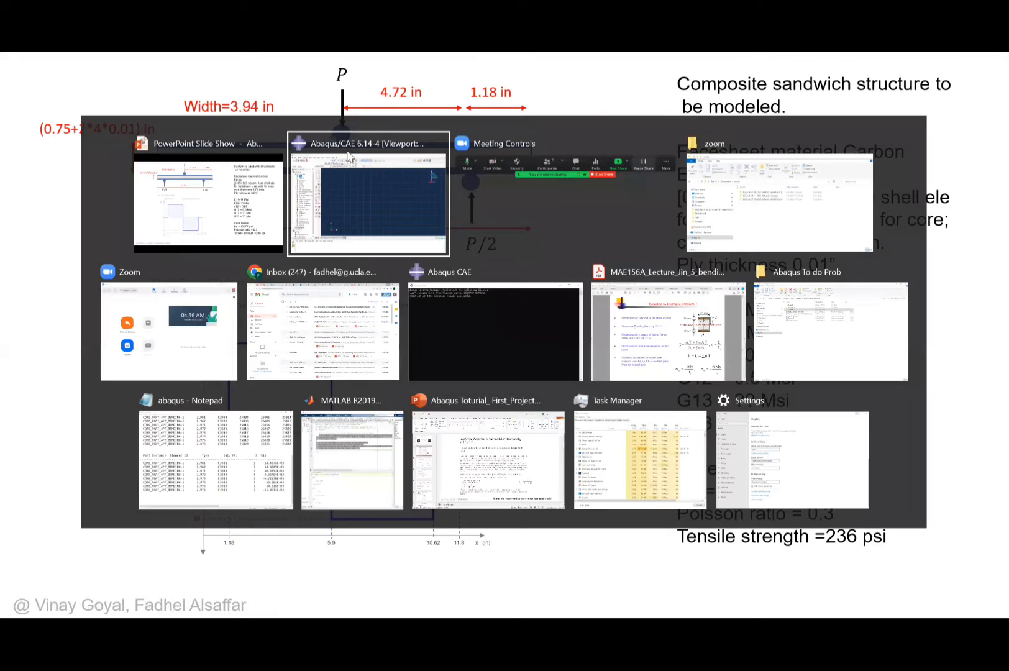
key(alt+Tab)
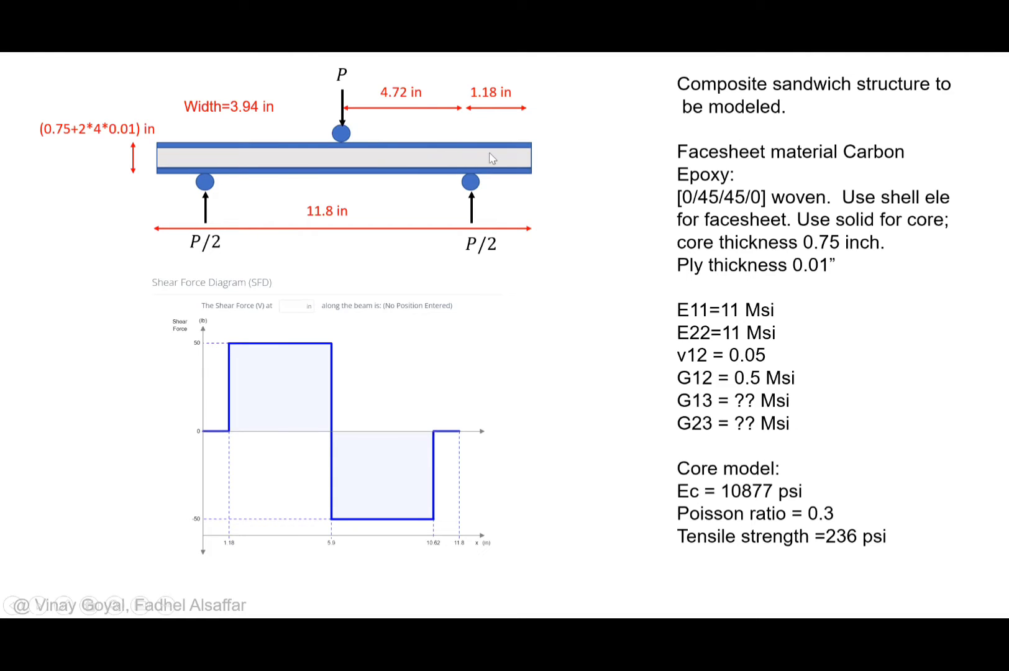
key(alt+Tab)
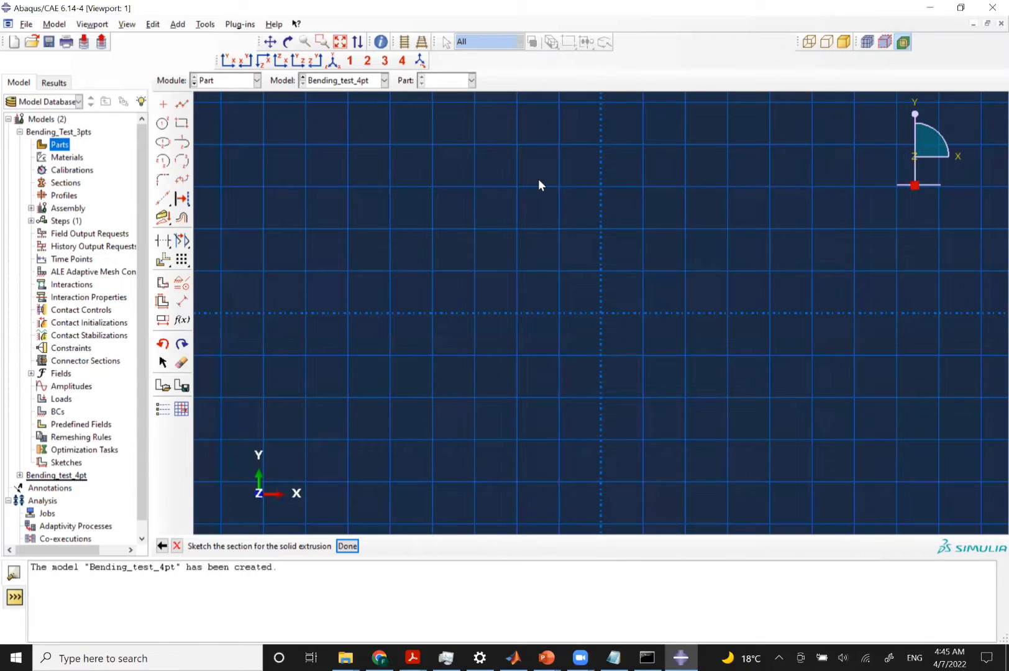
Sketch the core's rectangular section from corner 0,0 to corner 5.9,-0.75 and finish the sketch for extrusion
click(181, 123)
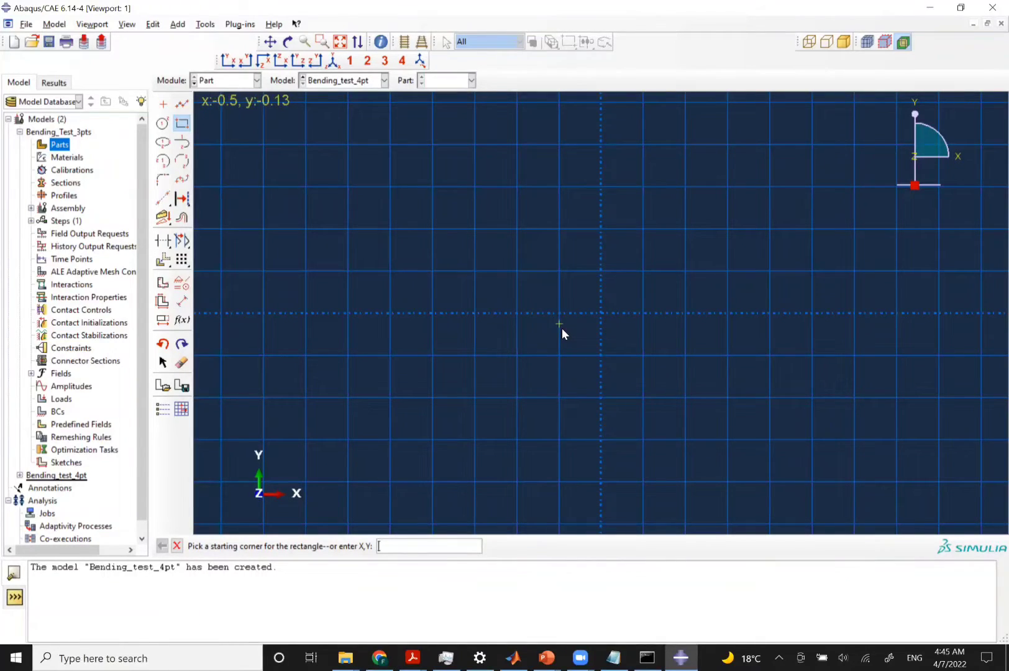
text(0)
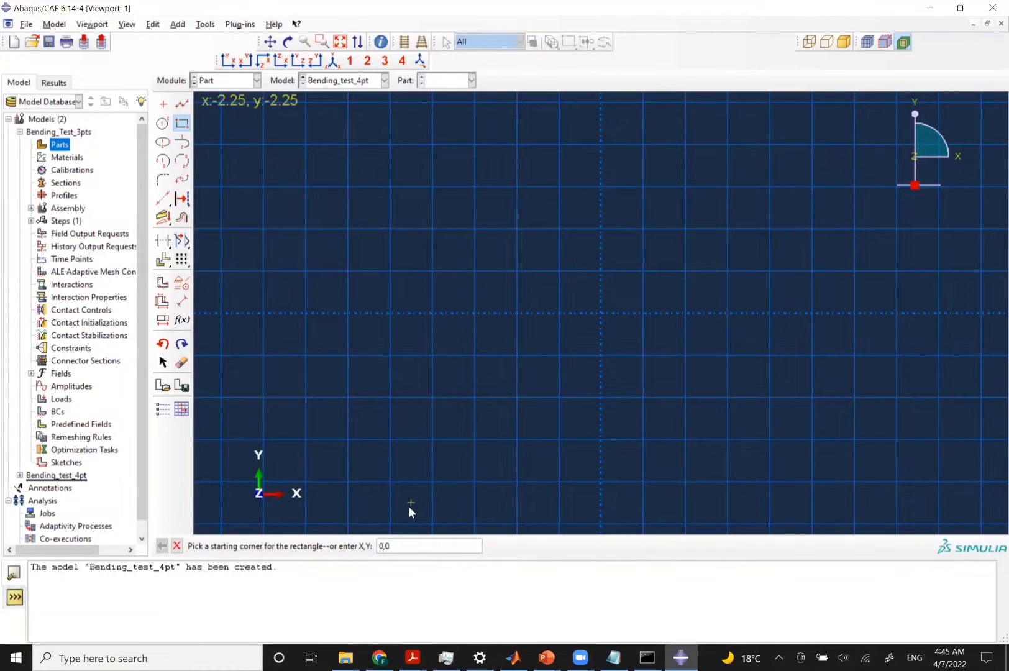
text(,0)
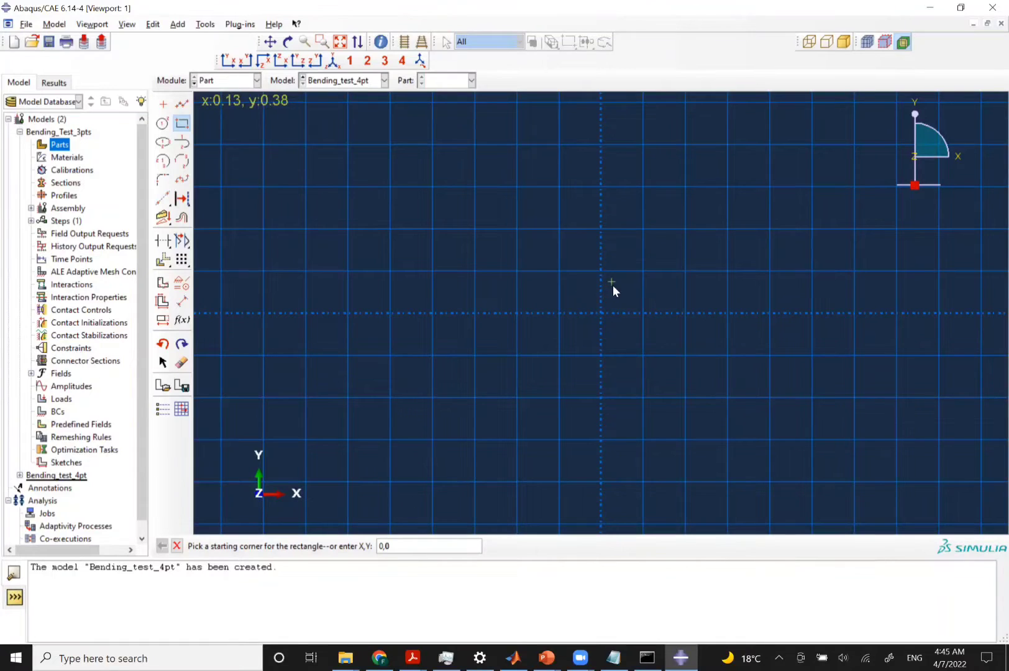
key(Return)
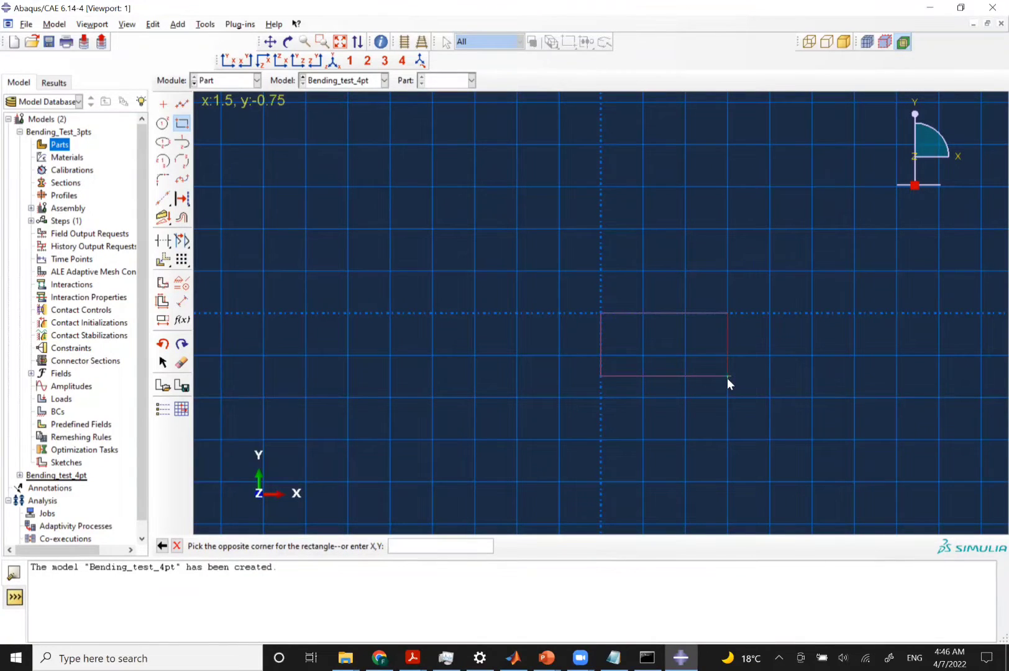
text(5.9,-0.75)
key(Return)
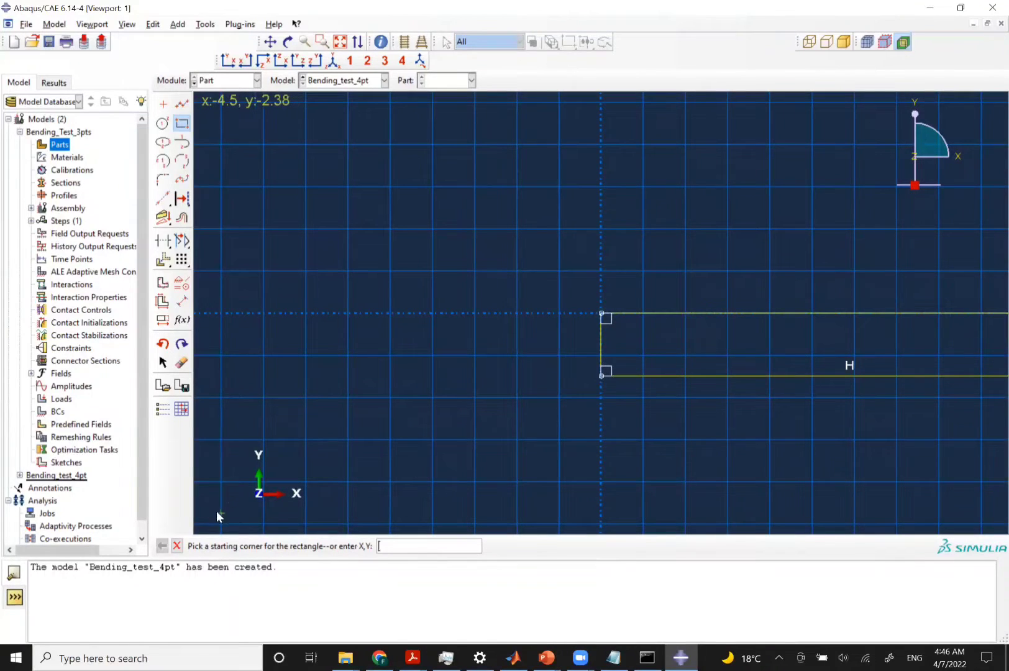
click(178, 545)
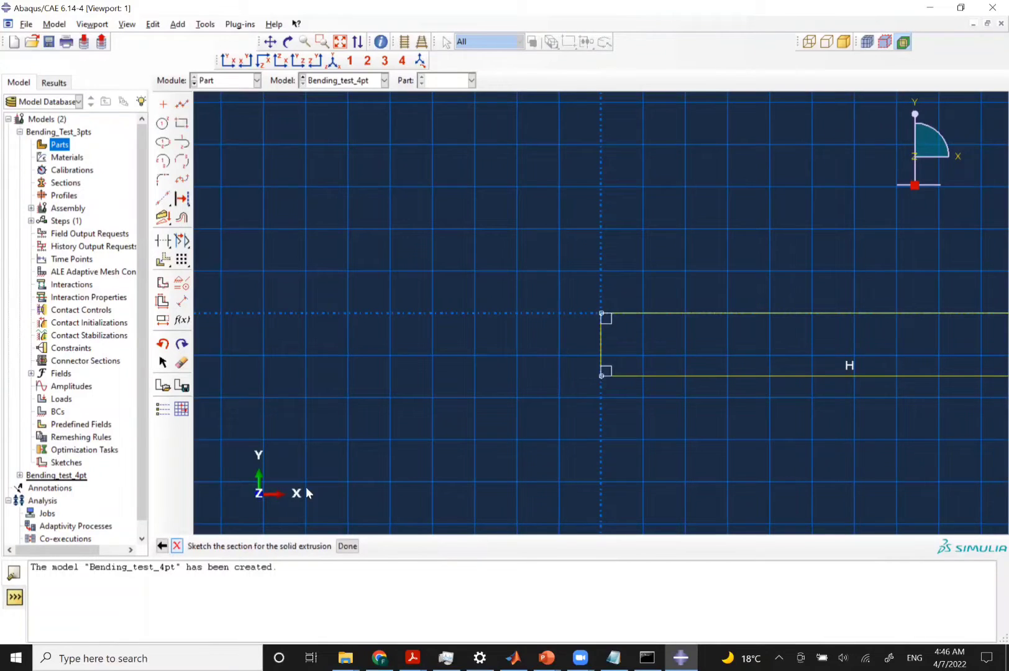
click(347, 546)
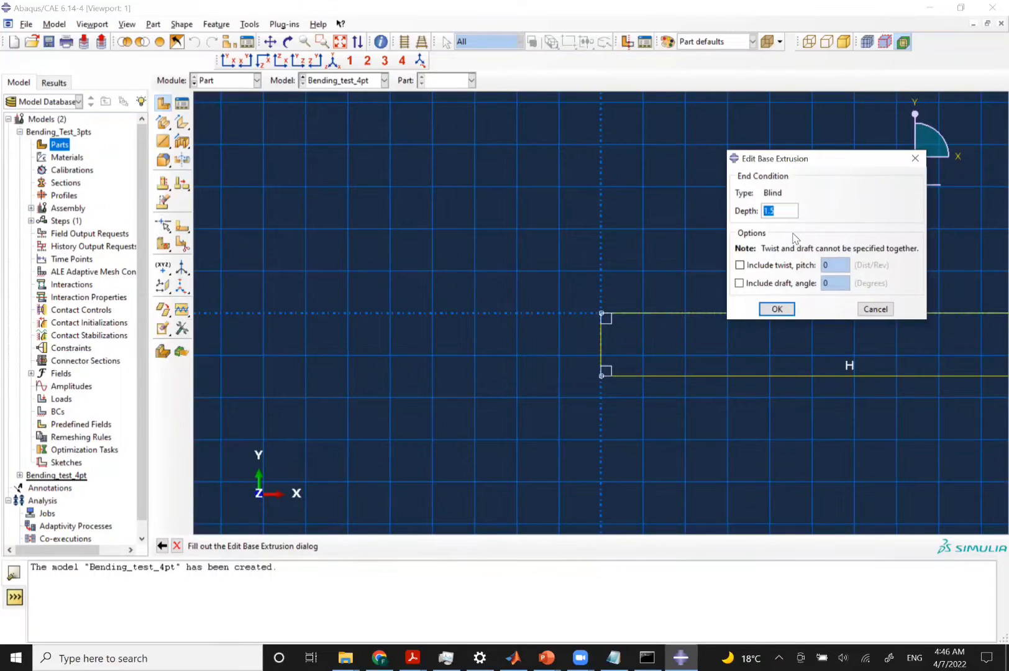
Check the beam's width on the PowerPoint slide, return to Abaqus/CAE, and extrude the core section to a depth of 3.94
key(alt+Tab)
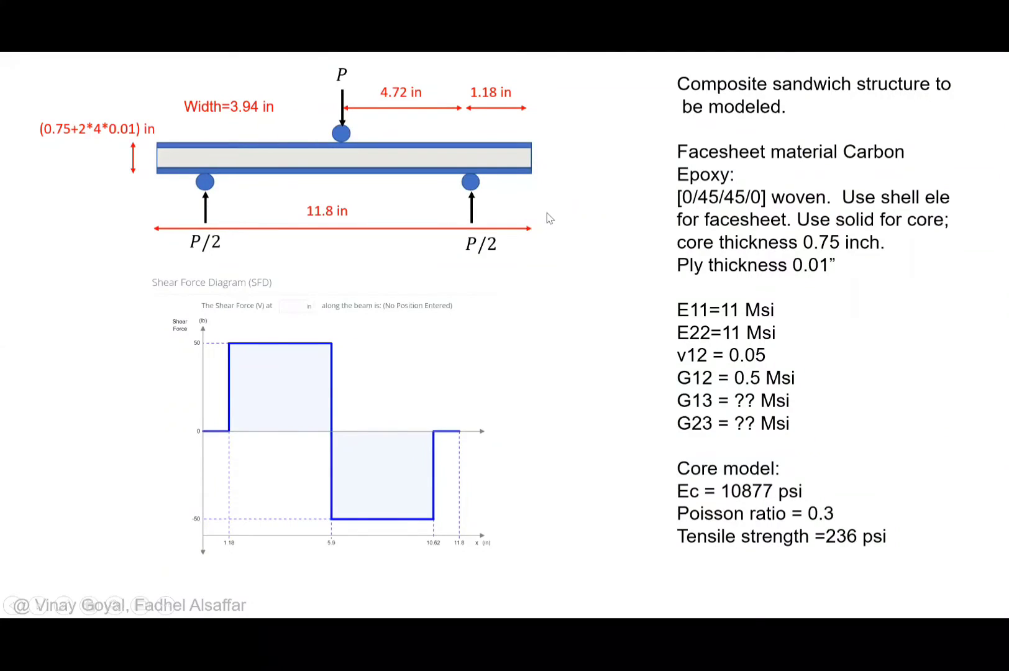
key(alt+Tab)
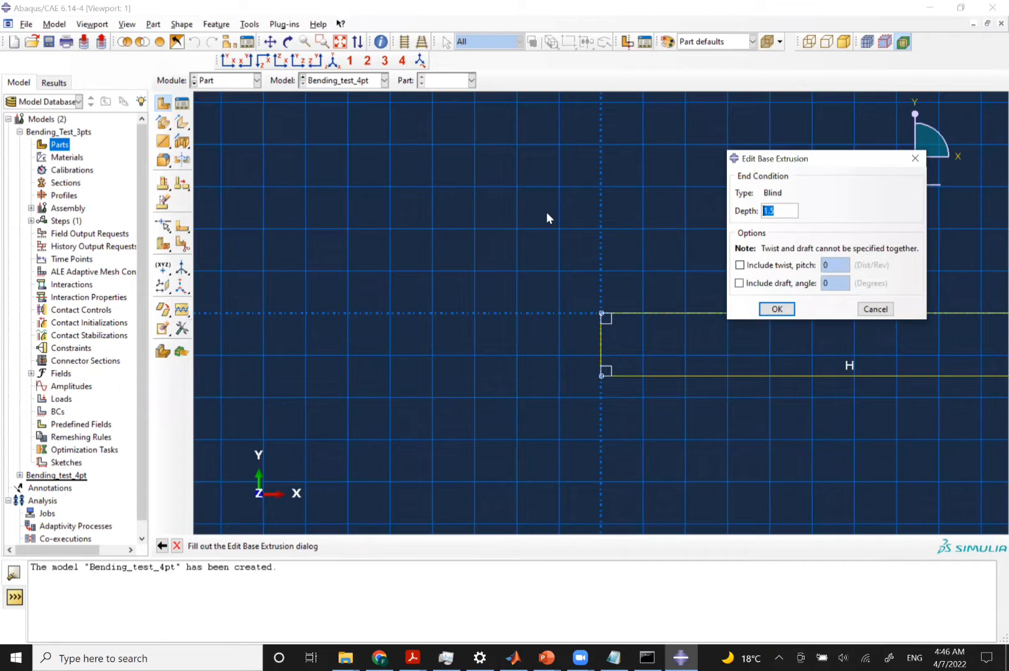
text(05)
key(BackSpace)
key(Return)
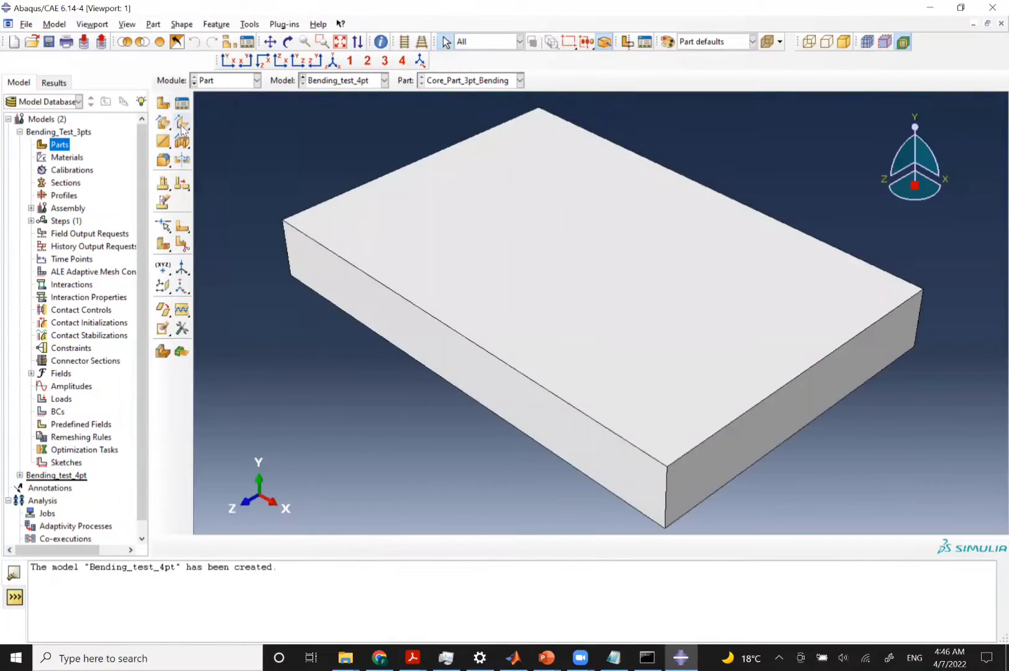
Create a 3D deformable shell extrusion part named Face_sheet_part_3pt_bending with an approximate size of 15
click(162, 104)
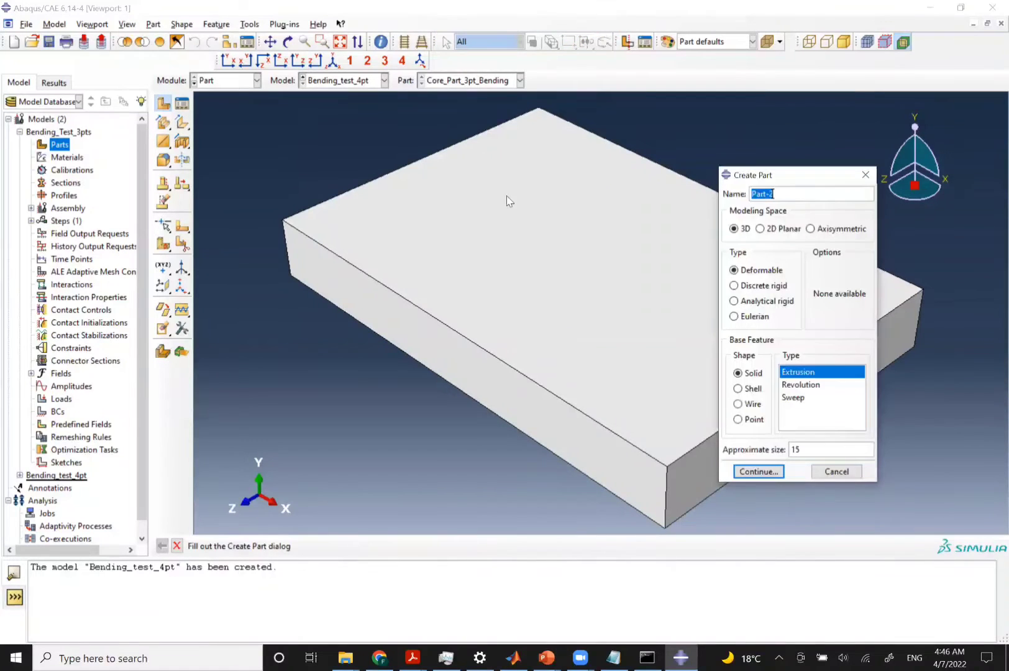
text(Face_sheet_part_3pt_bending)
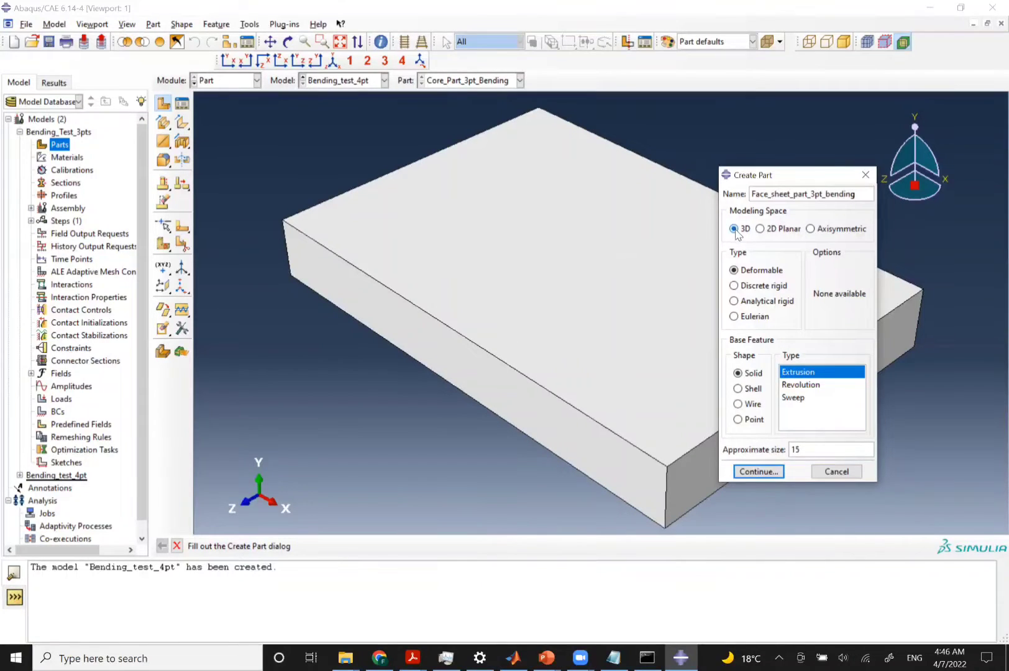
click(738, 389)
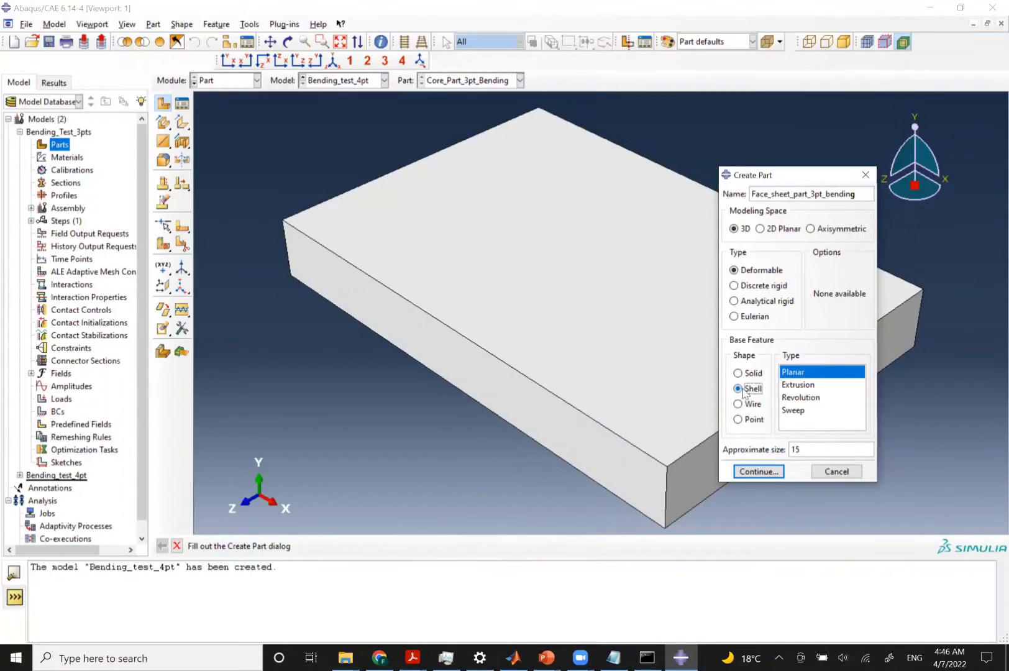
click(799, 385)
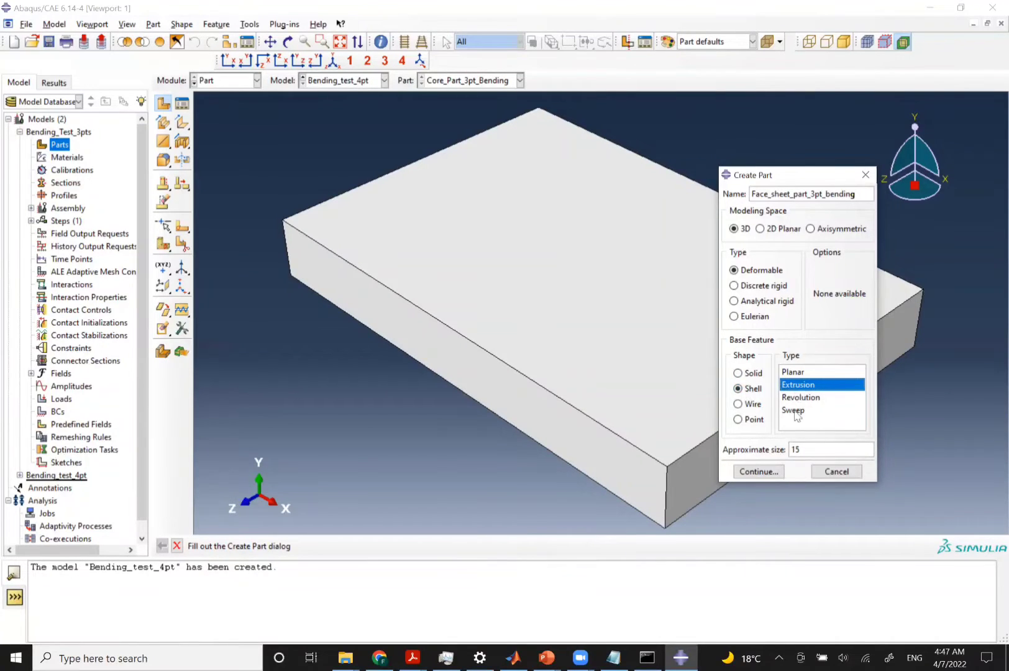
click(756, 473)
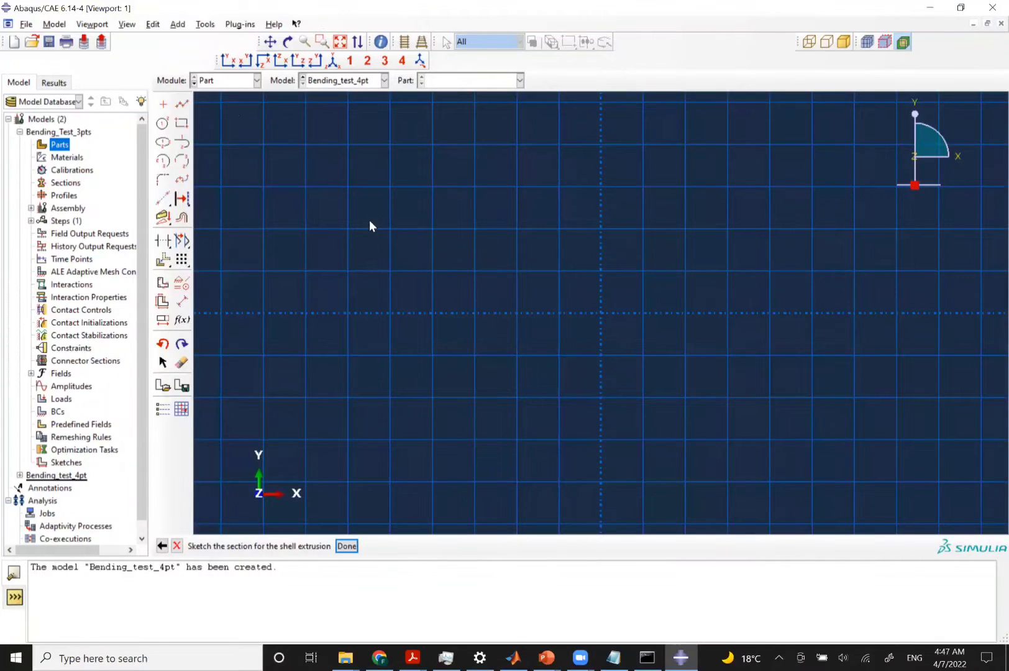
Sketch the face sheet's section as a single horizontal line from 0,0 to 5.9,0
click(182, 108)
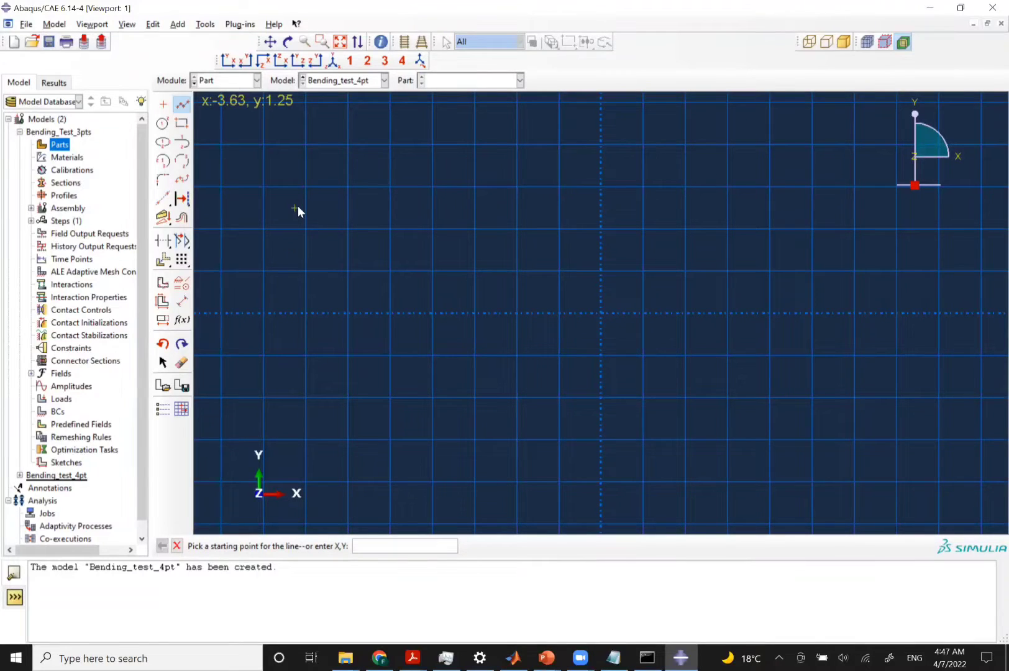
text(0,0)
key(Return)
text(5.9)
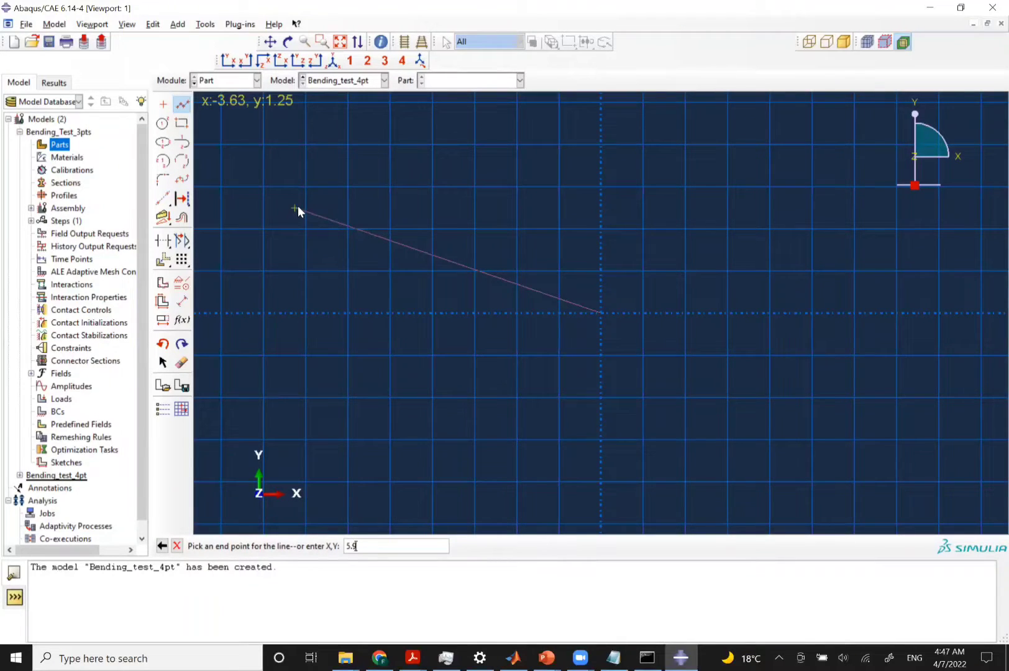
text(,0)
key(Return)
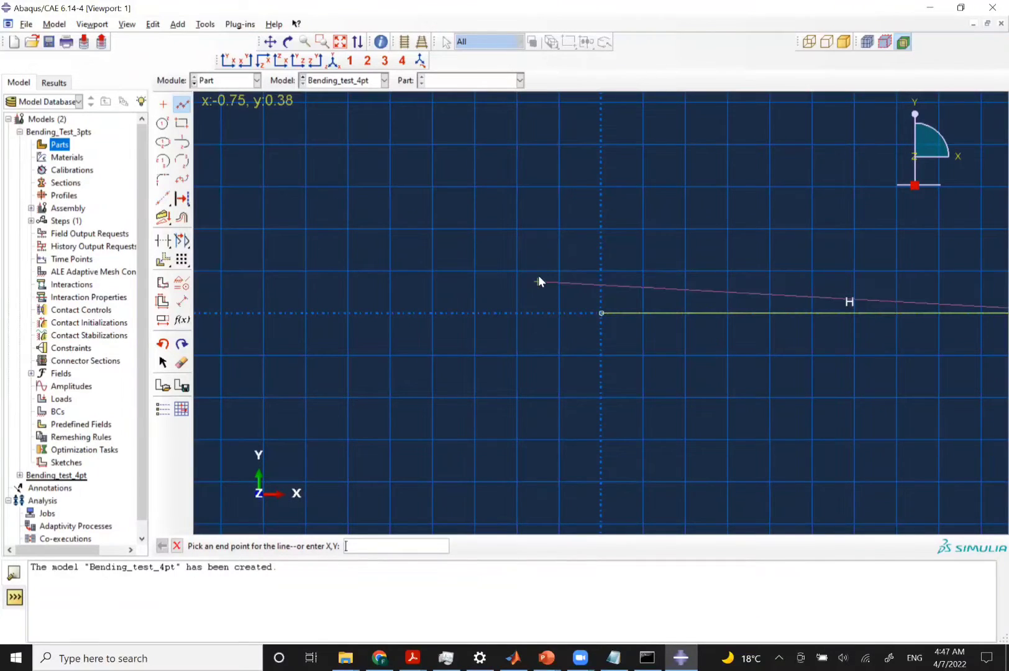
key(Escape)
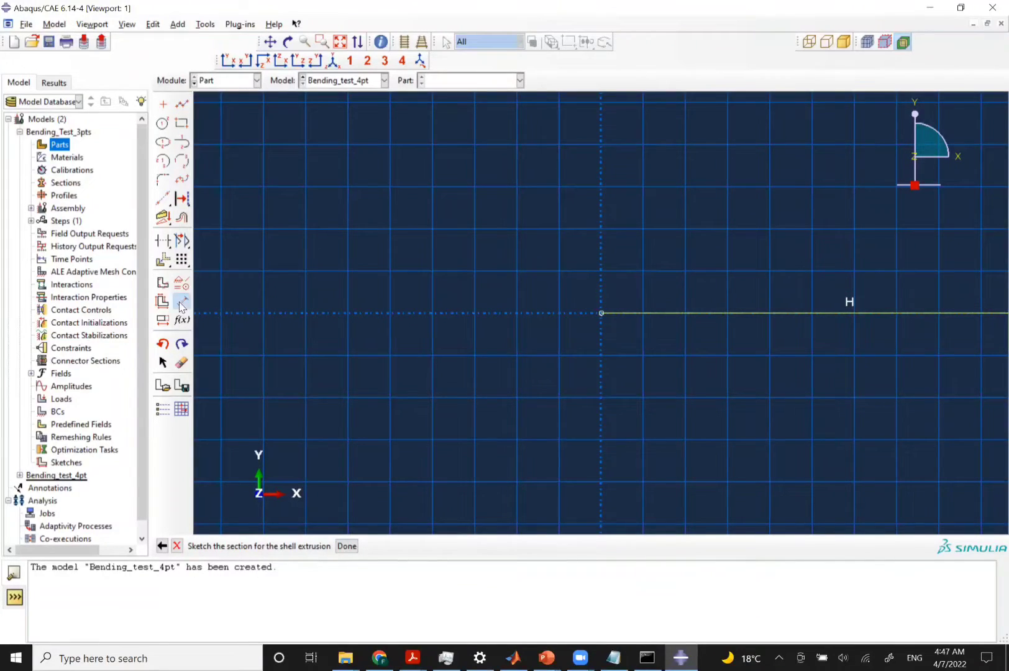
Dimension the face sheet line's length as 5.9, placing the dimension above the line
click(181, 302)
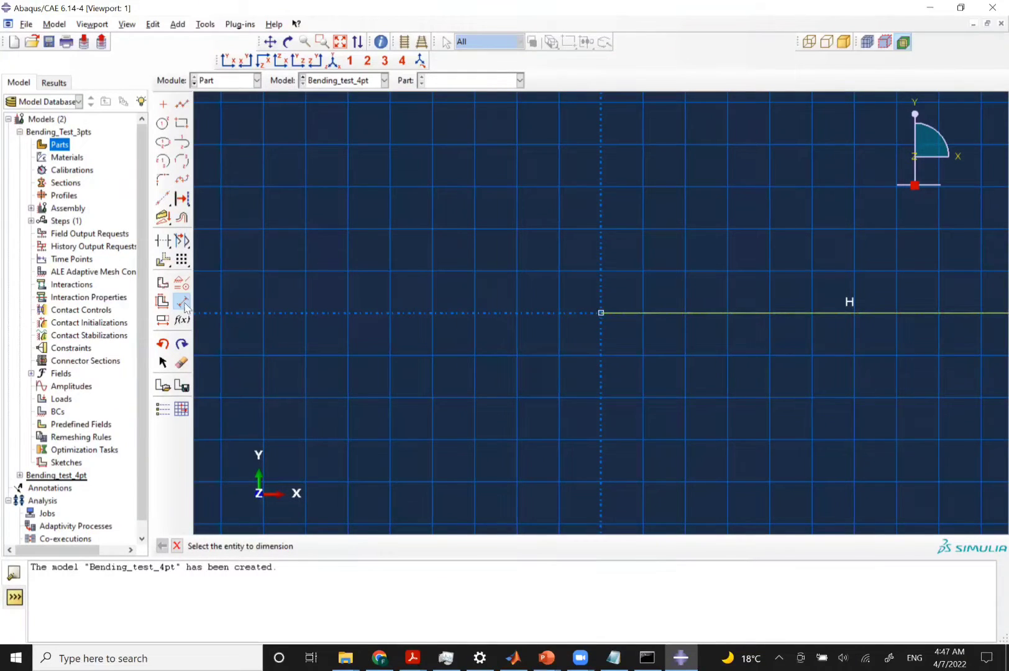
click(650, 313)
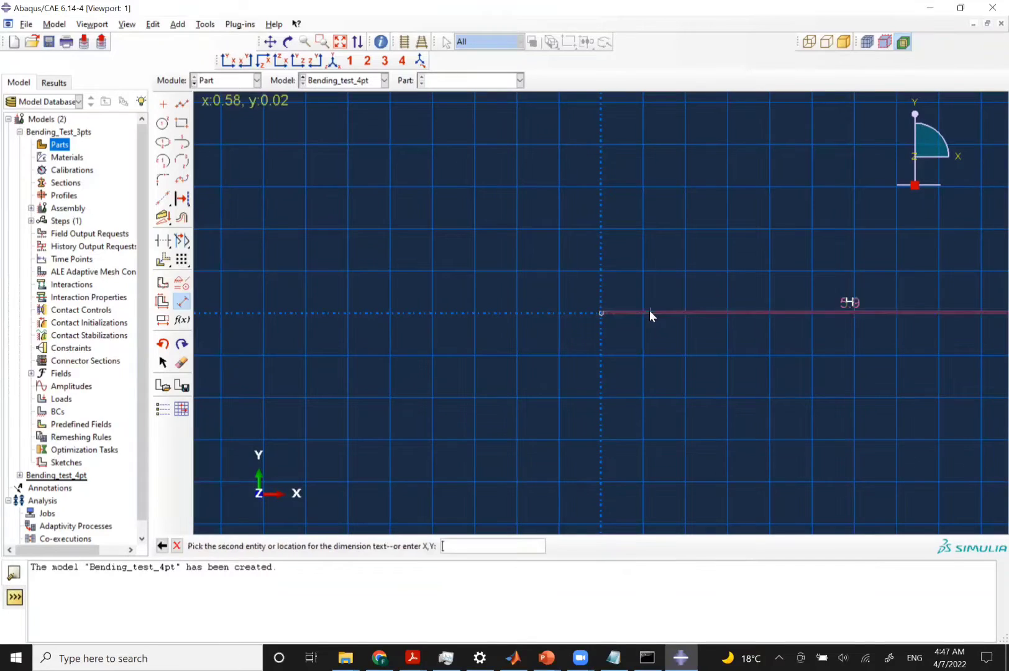
click(762, 227)
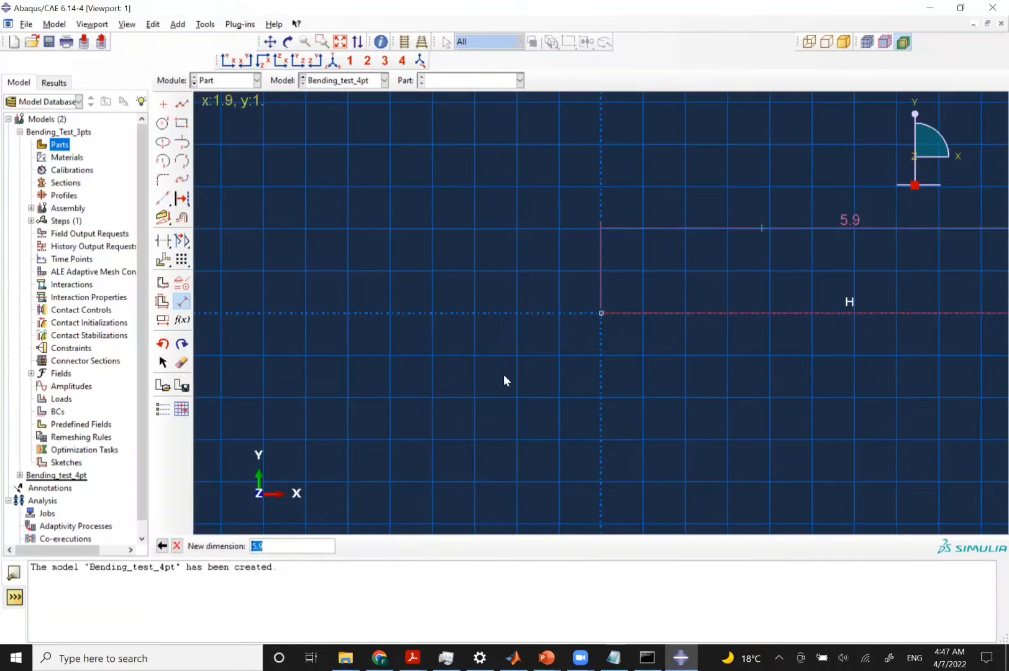
key(Return)
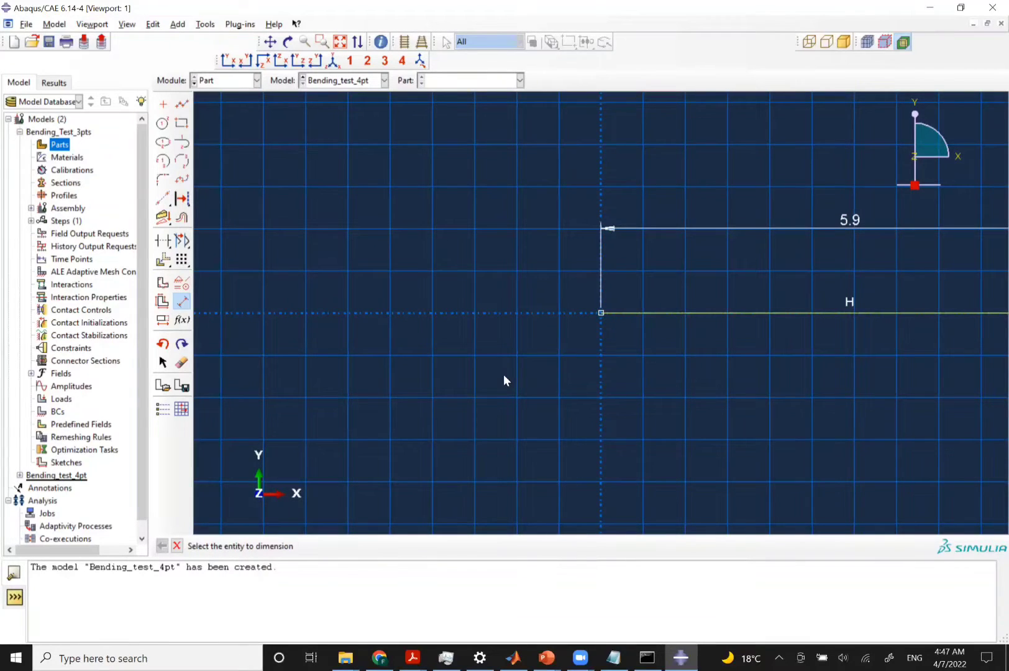
click(177, 545)
Finish the face sheet sketch and extrude the shell to a depth of 3.94
click(346, 545)
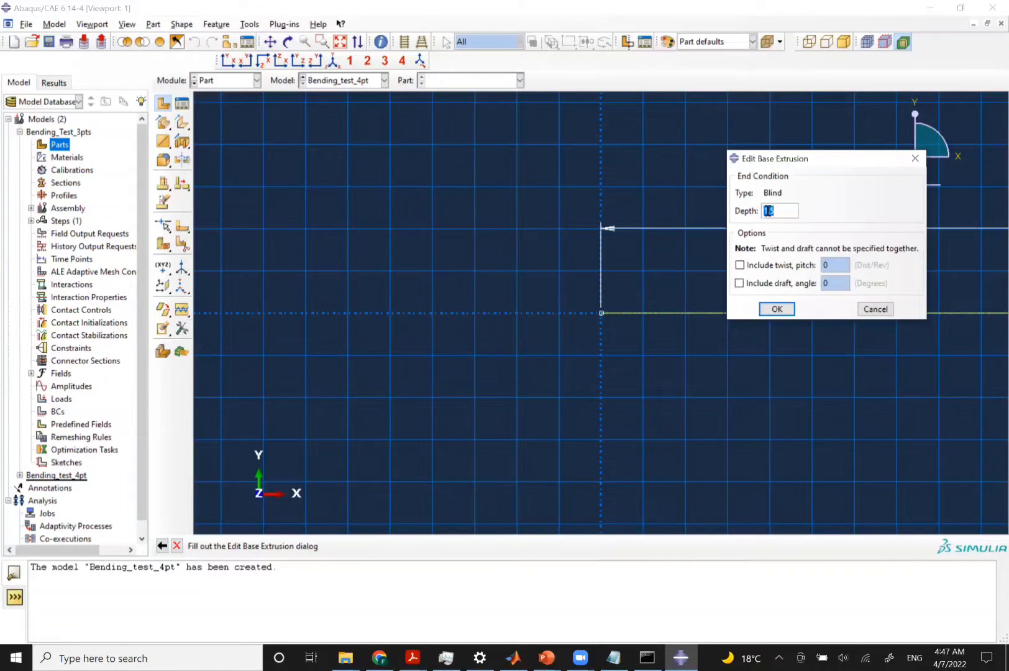
text(394)
key(Return)
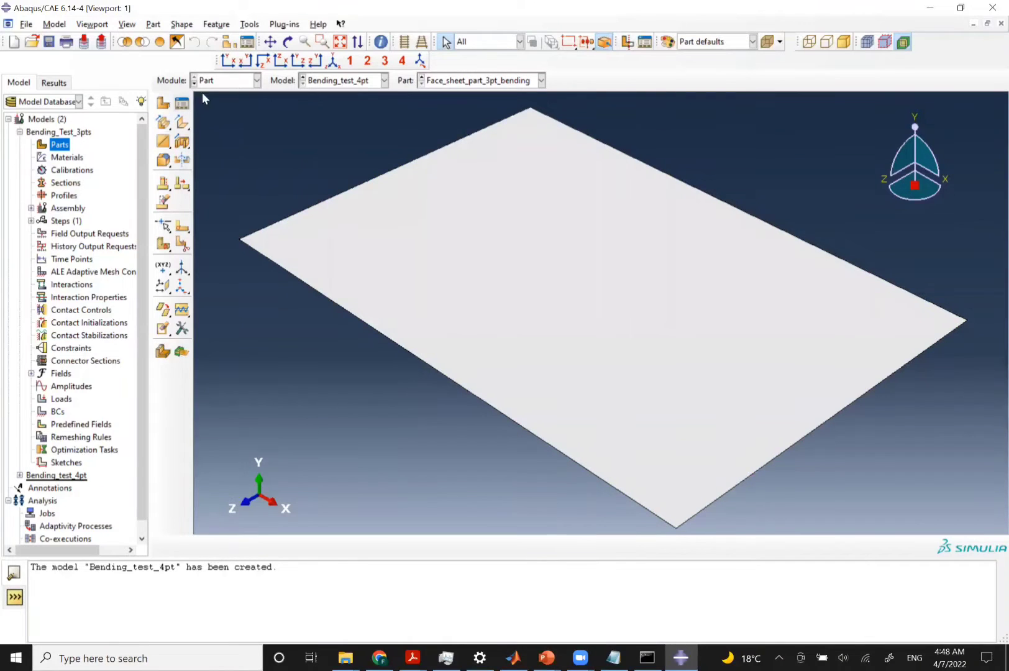
Switch to the Property module and create a material named Core_material with elastic behavior
click(224, 81)
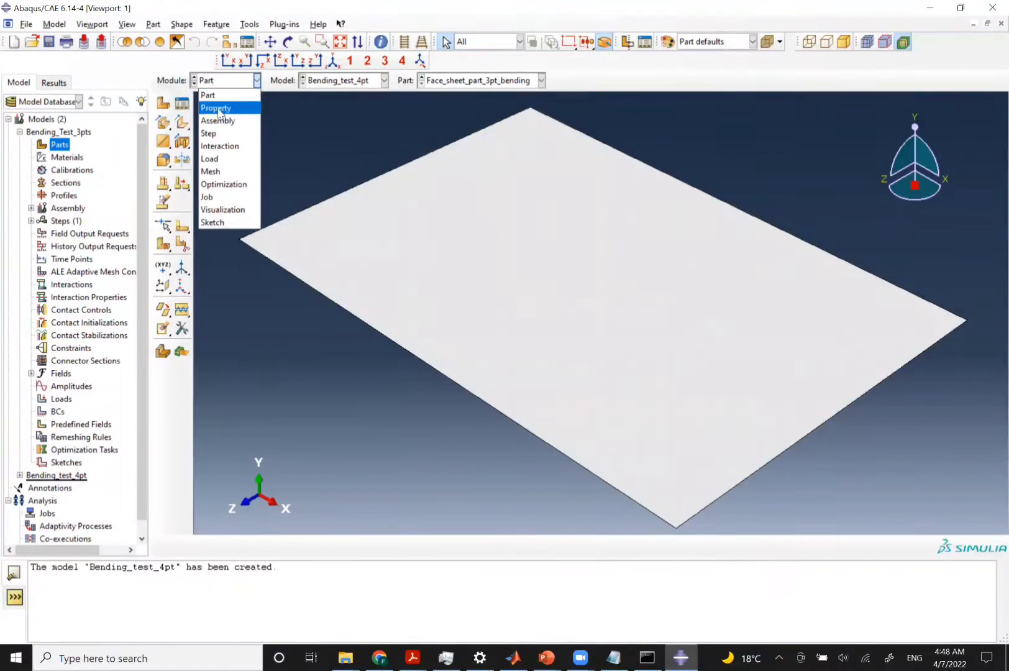
click(217, 109)
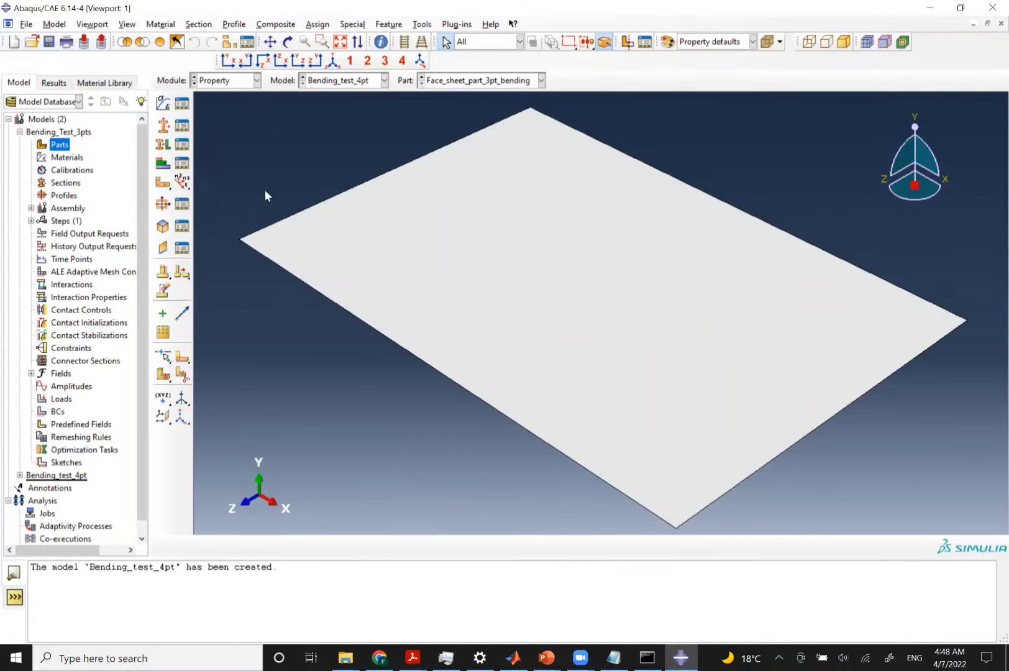
click(164, 106)
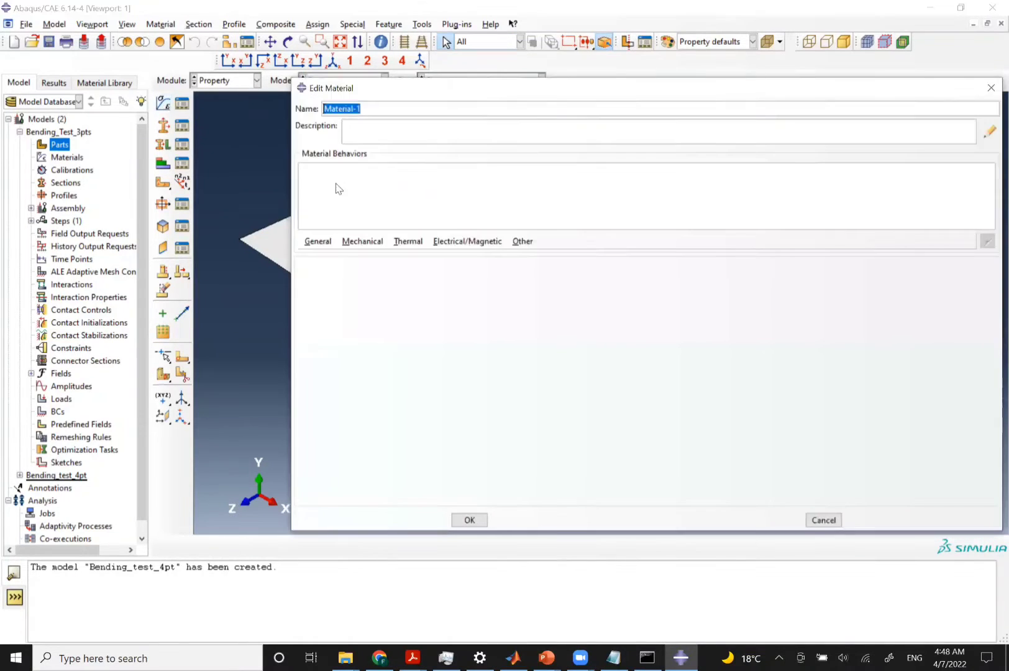
text(Core_material)
click(320, 243)
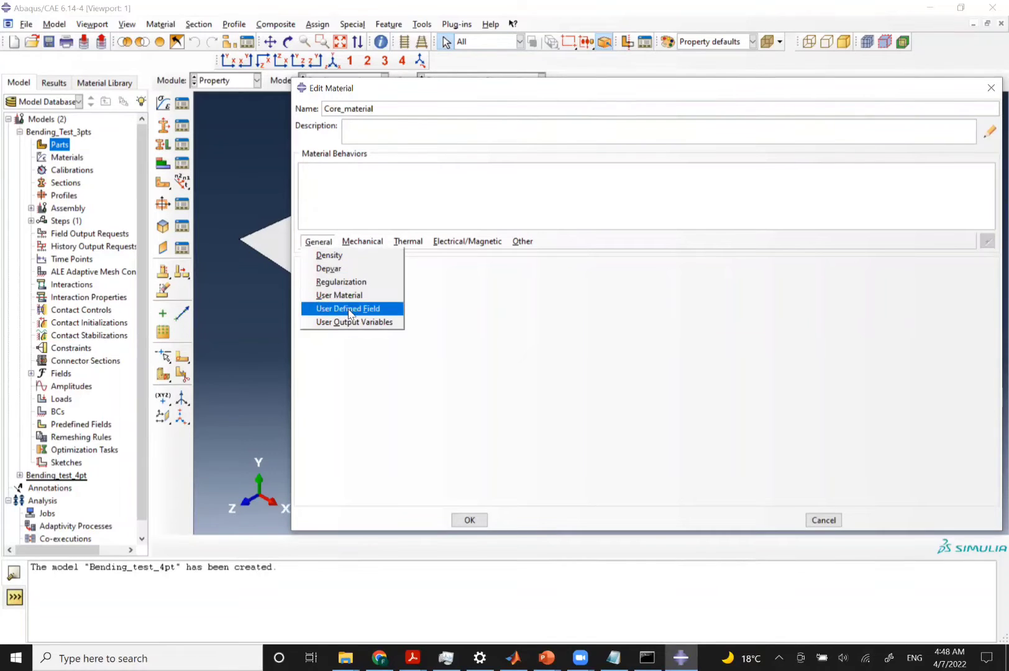
click(360, 242)
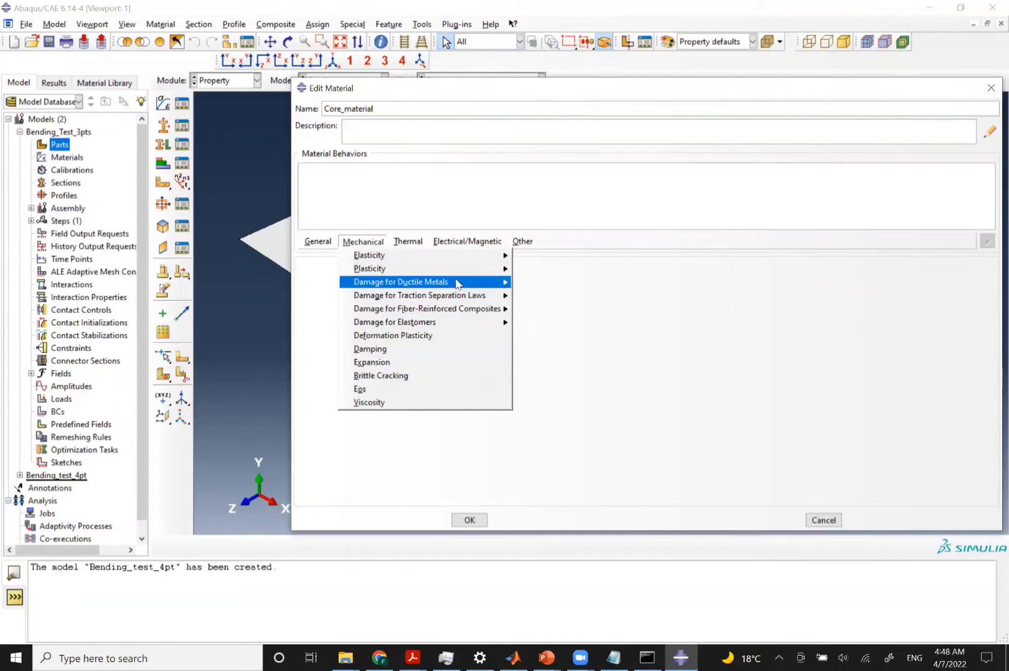
mouse_move(492, 260)
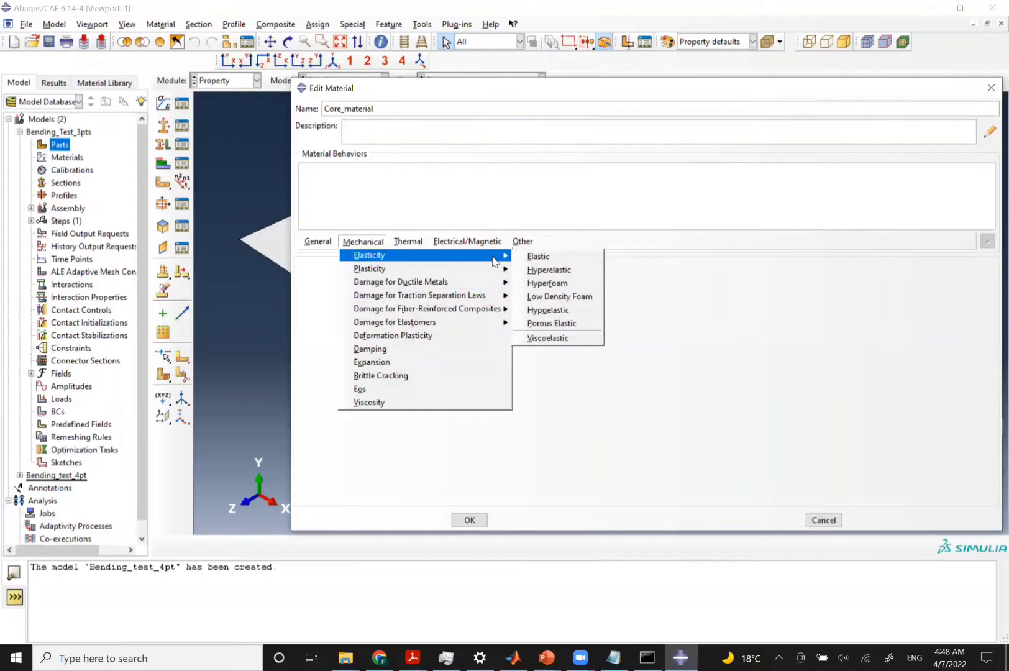
click(527, 260)
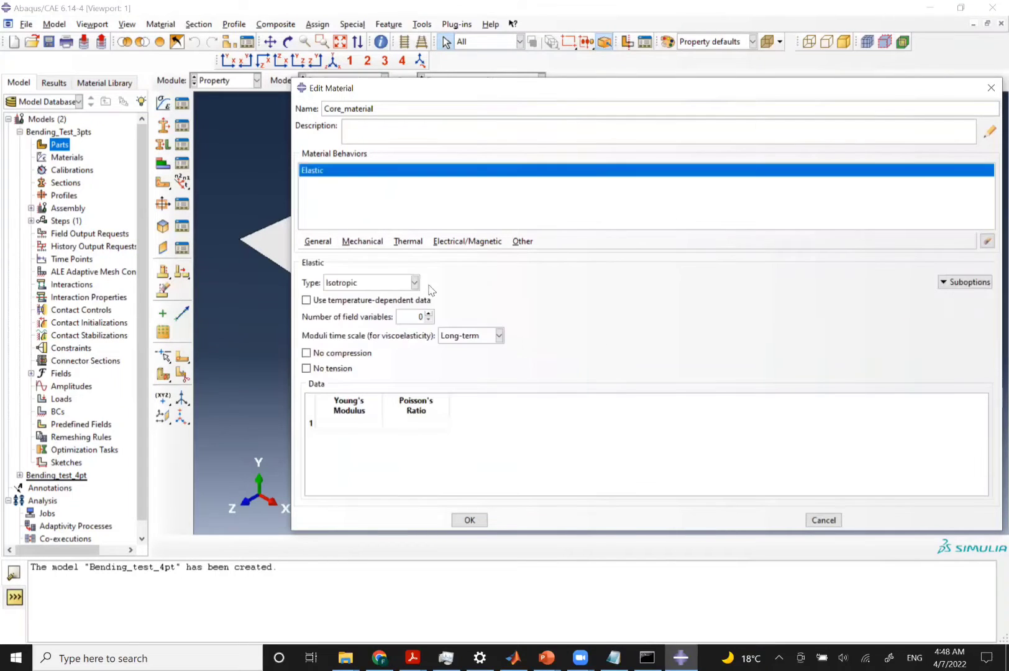
Define Core_material as isotropic with Young's modulus 10877 and Poisson's ratio 0.3, and save the material
click(358, 285)
click(358, 288)
click(341, 421)
text(108773)
key(Tab)
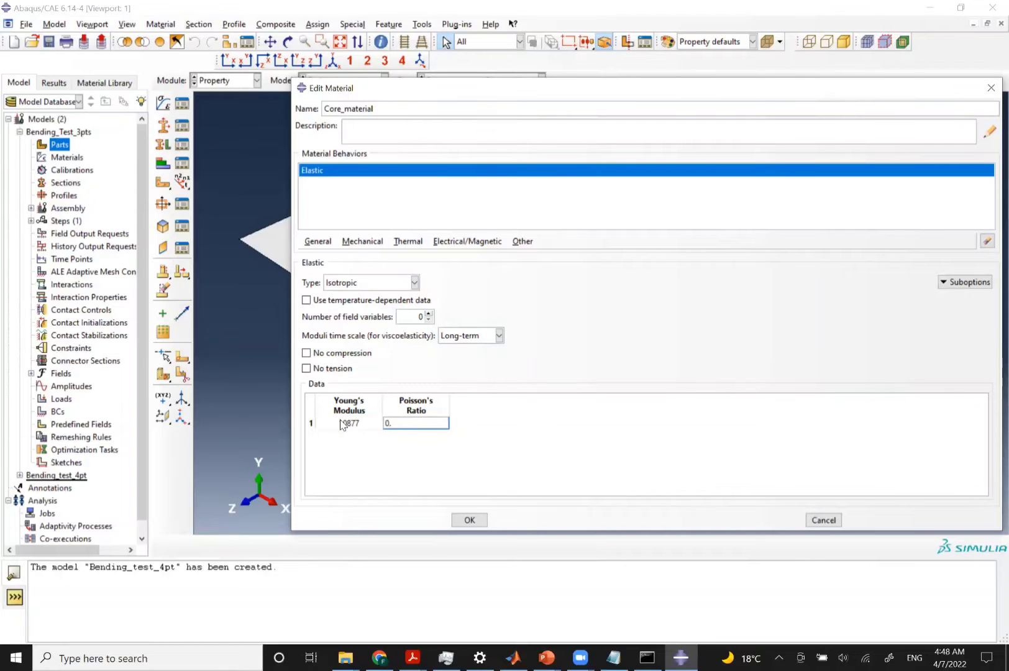
click(469, 521)
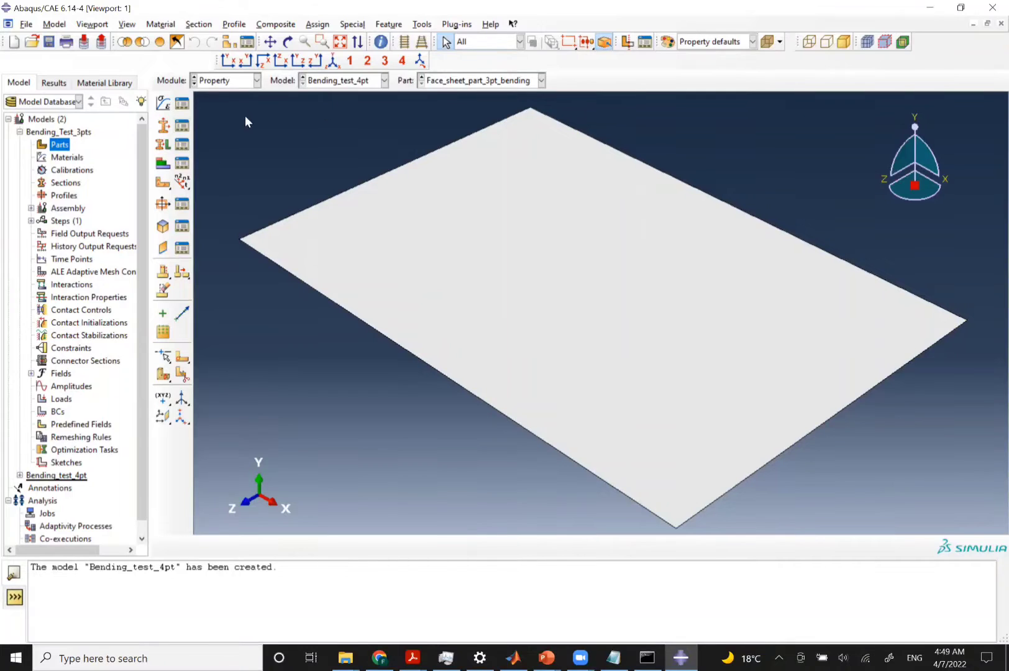
Create a solid homogeneous section named Core_Section that uses Core_material
click(187, 124)
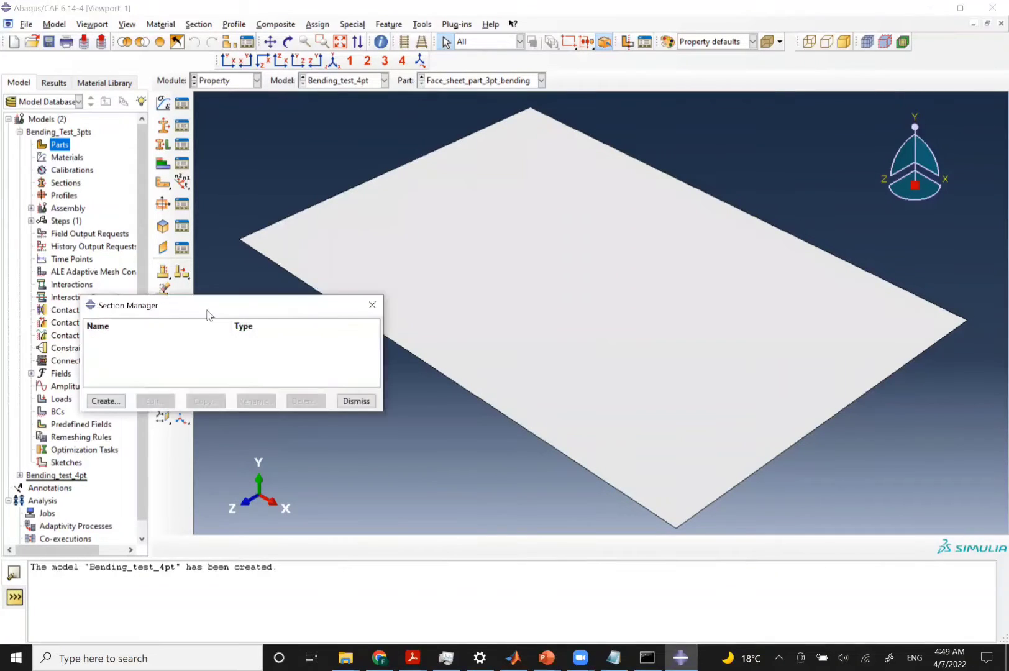
click(102, 401)
text(Core_Se)
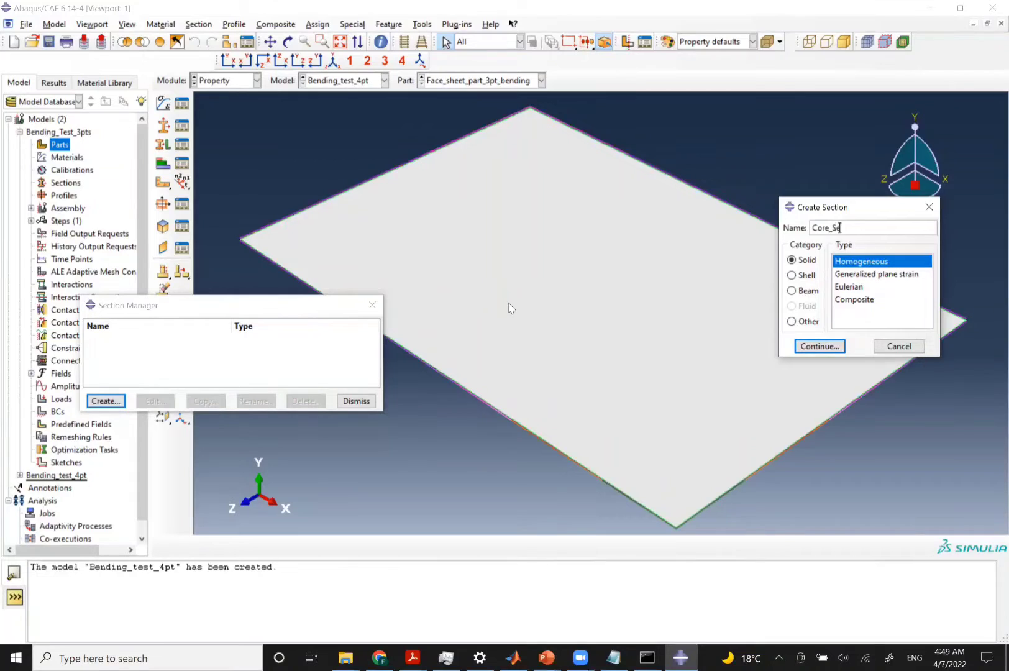
text(ction)
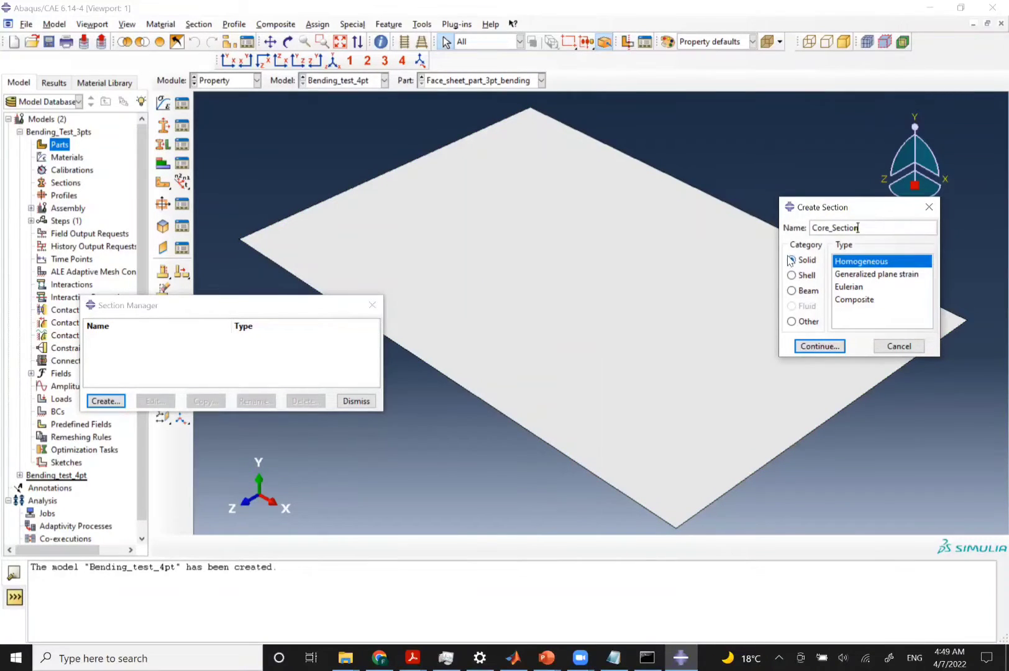
click(819, 347)
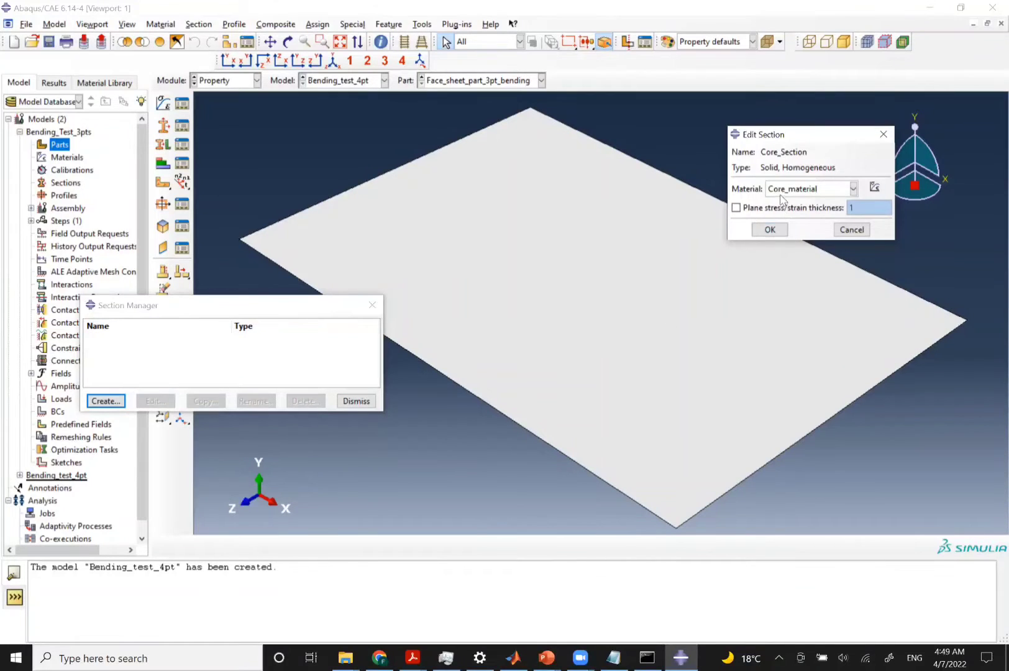
click(819, 187)
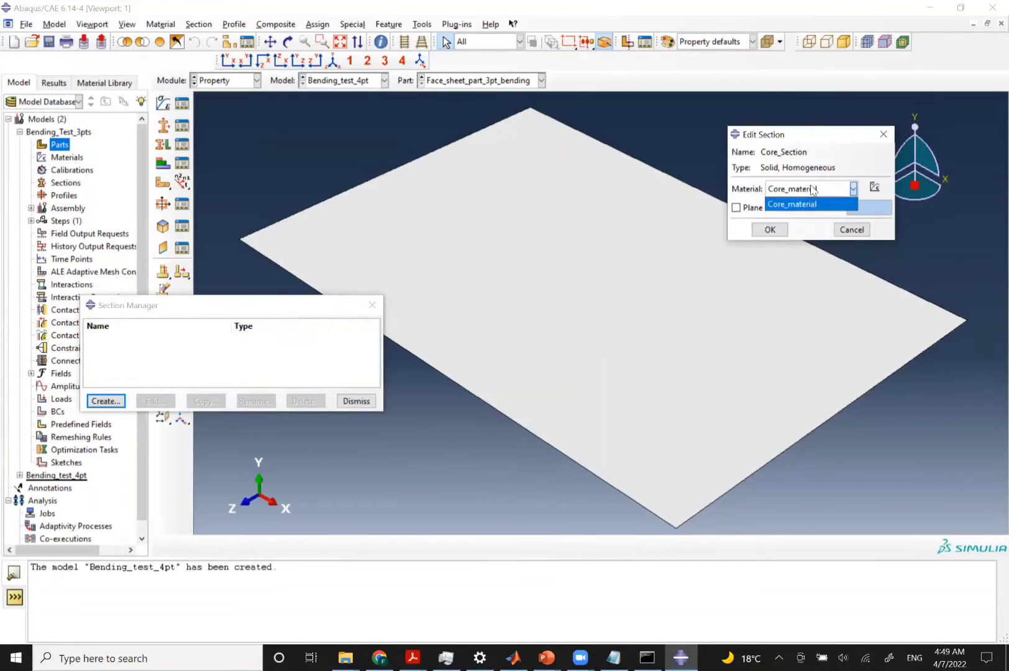
click(818, 189)
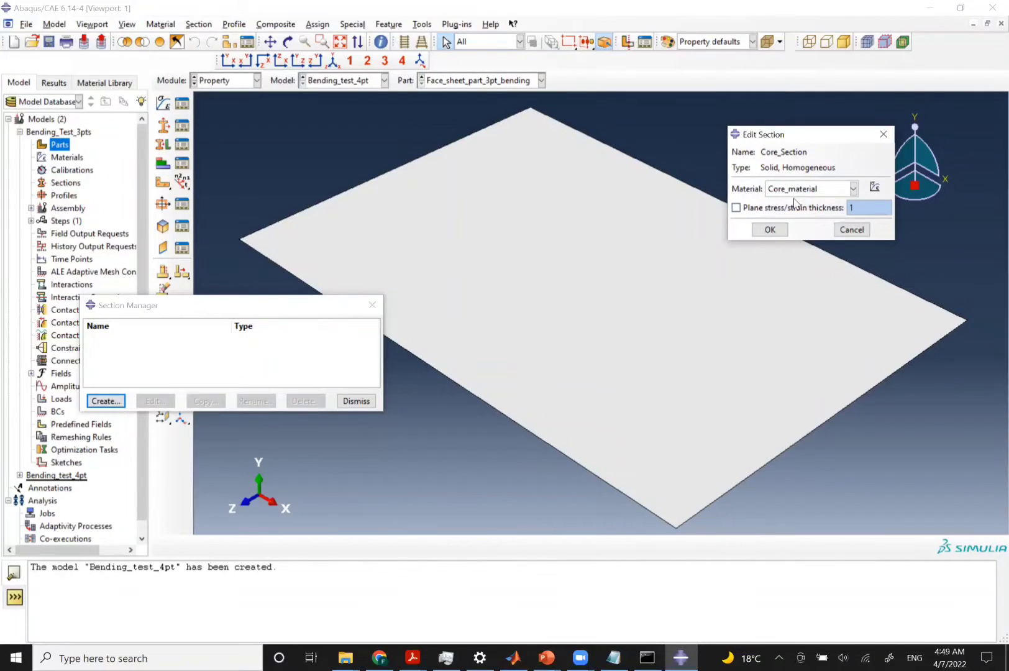
click(770, 230)
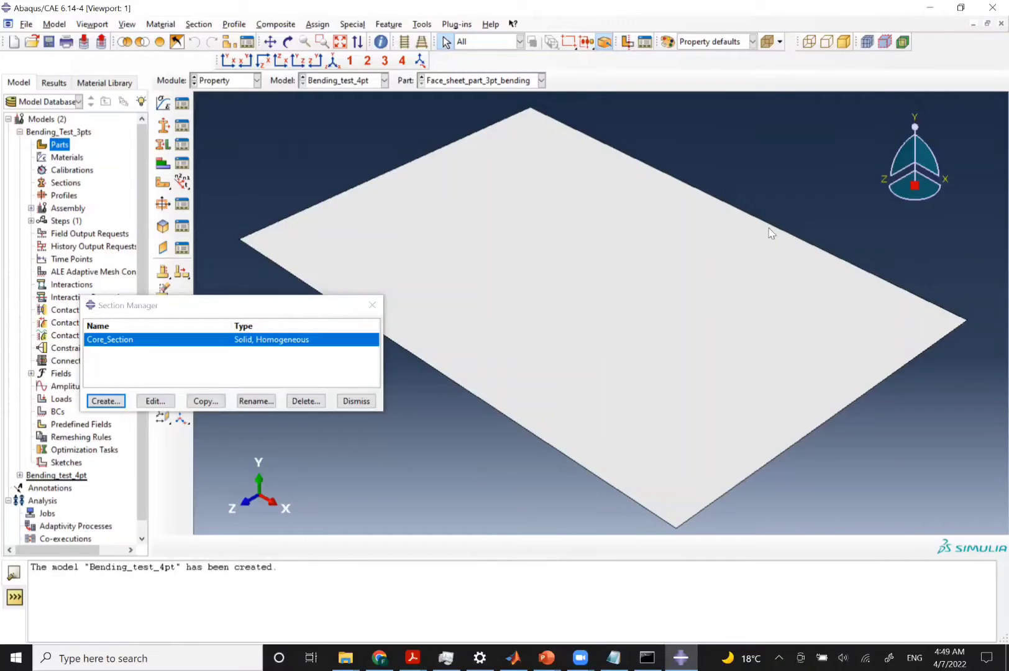
Switch to the Bending_Test_3pts model in the Part module and check its list of parts
click(163, 148)
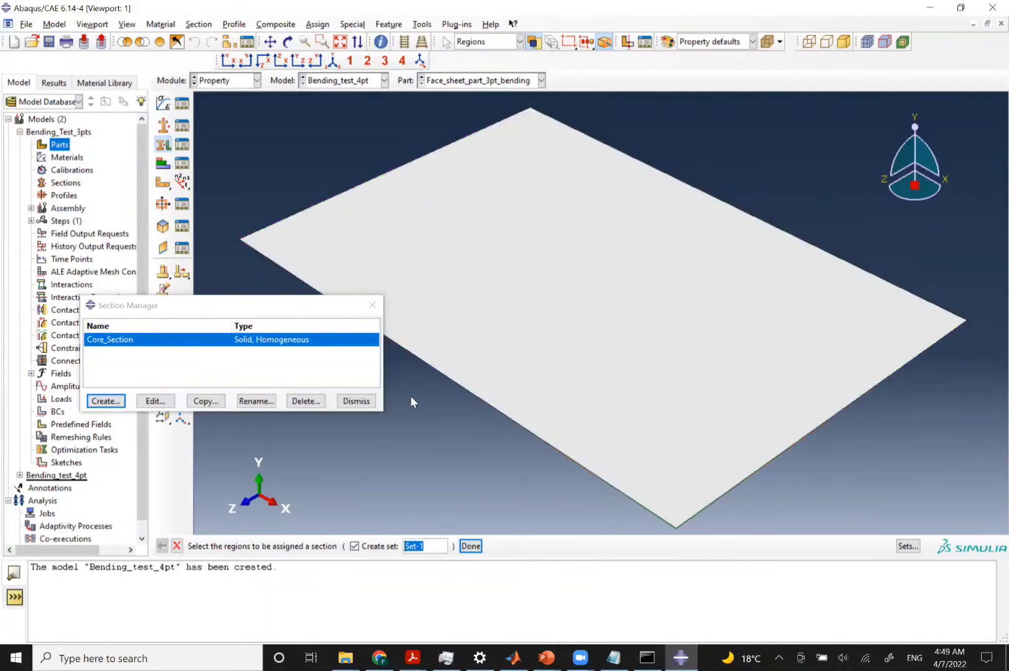
key(Escape)
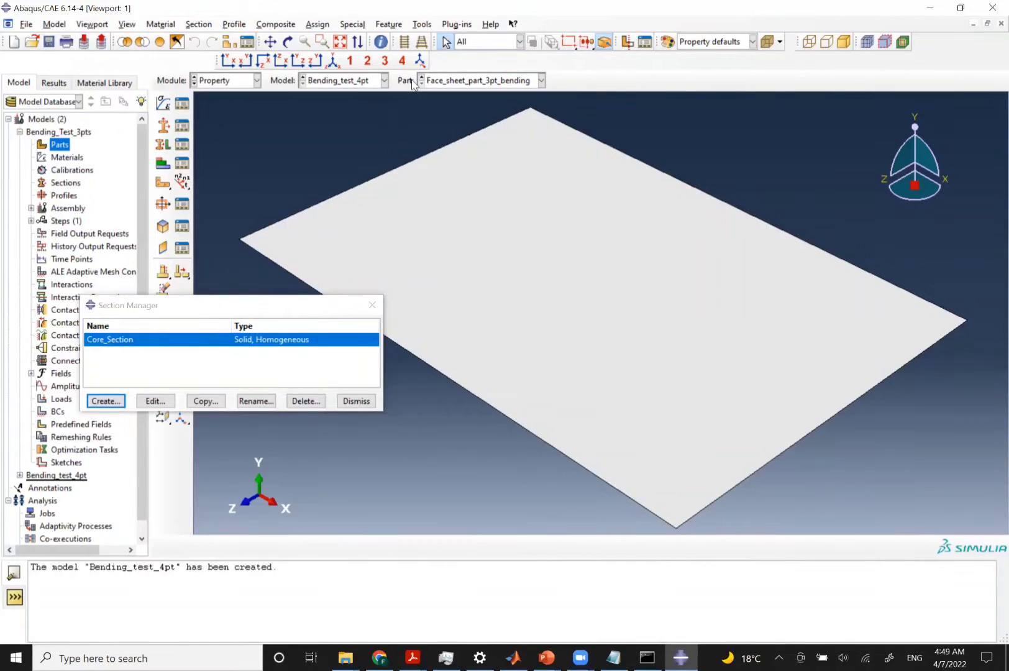
click(347, 83)
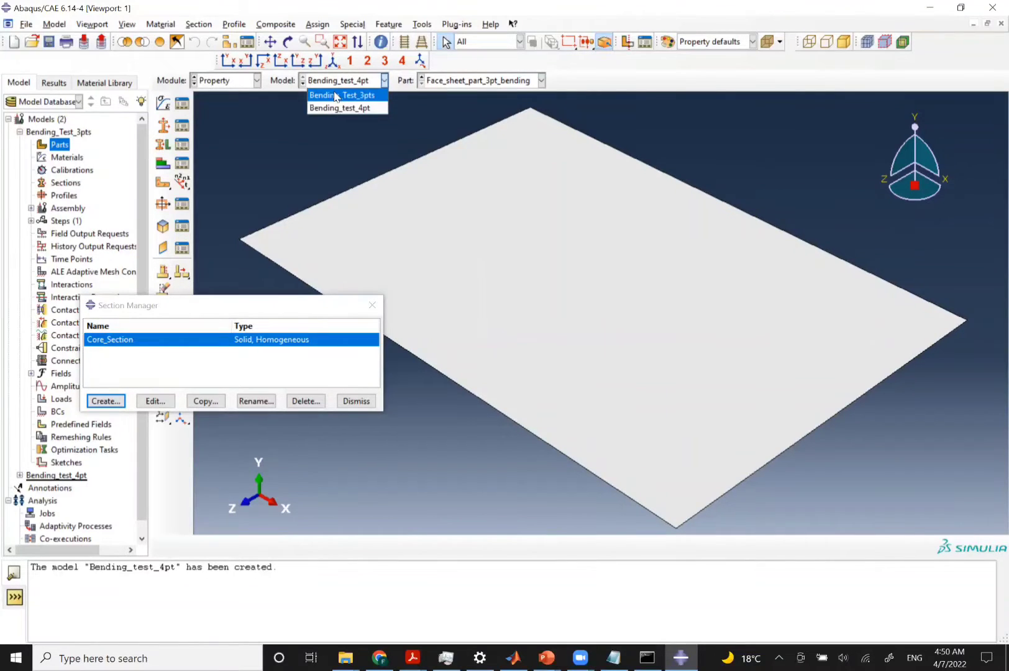
click(336, 95)
click(436, 85)
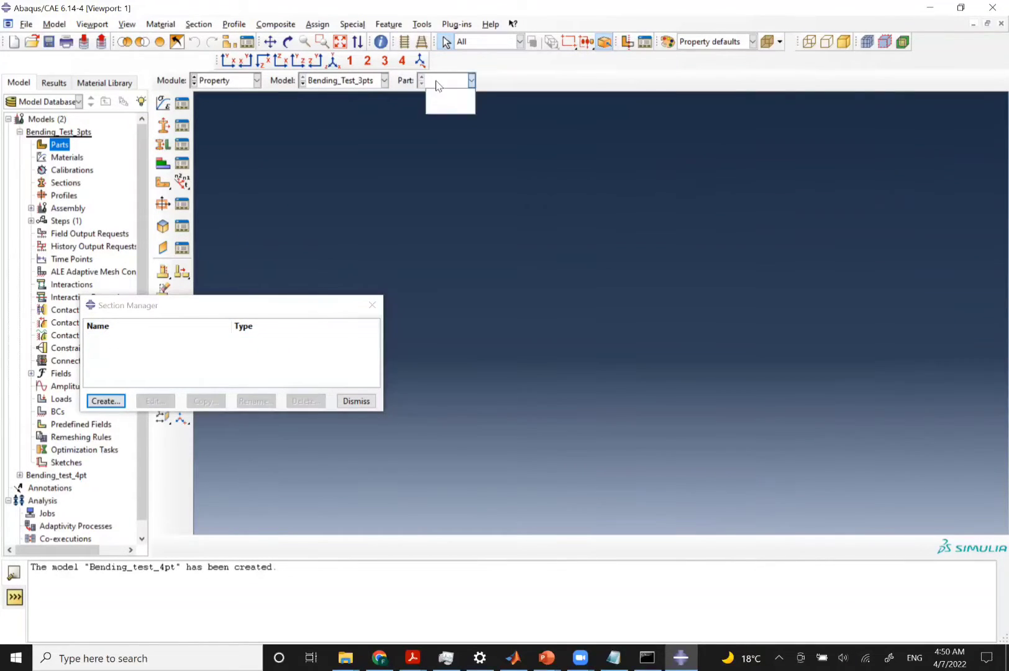
click(438, 86)
click(214, 85)
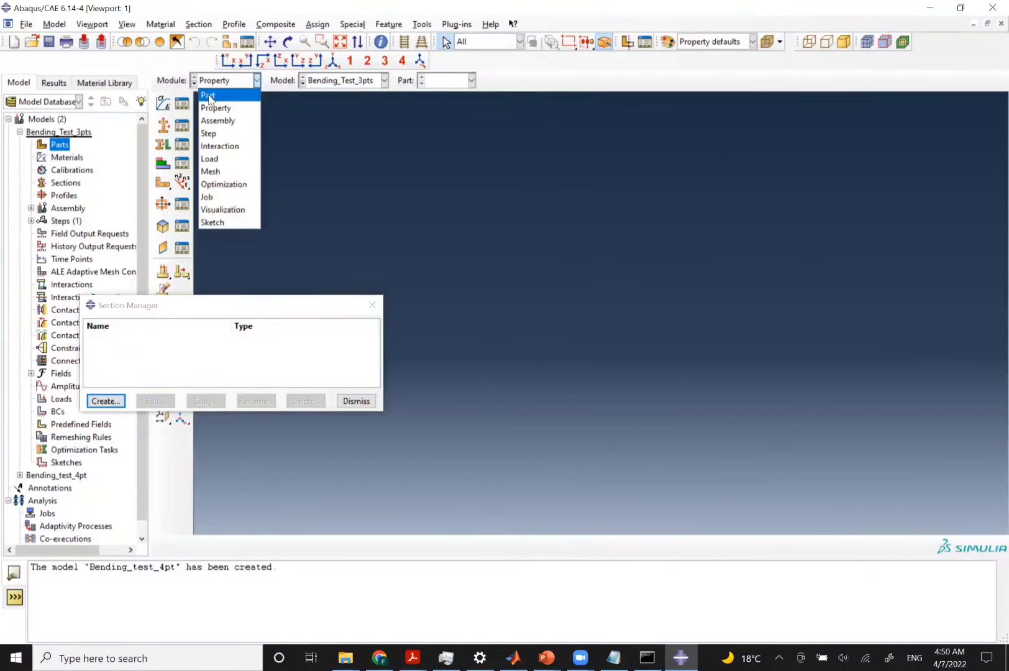
click(210, 95)
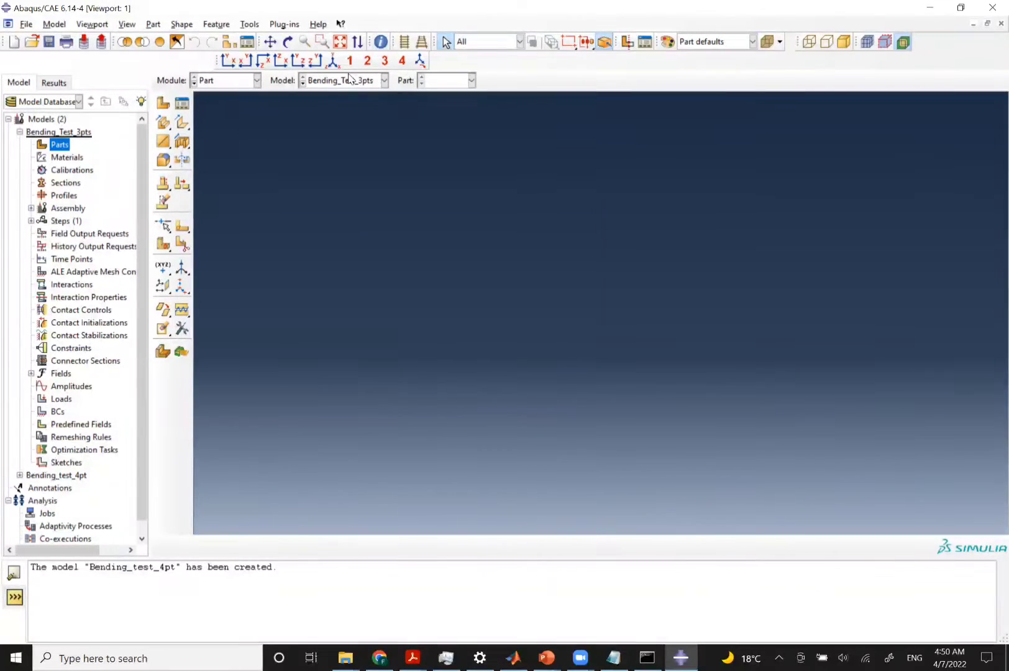
click(435, 81)
click(435, 81)
Examine the Bending_Test_3pts and Bending_test_4pt branches of the model tree to find which model holds the parts
click(19, 132)
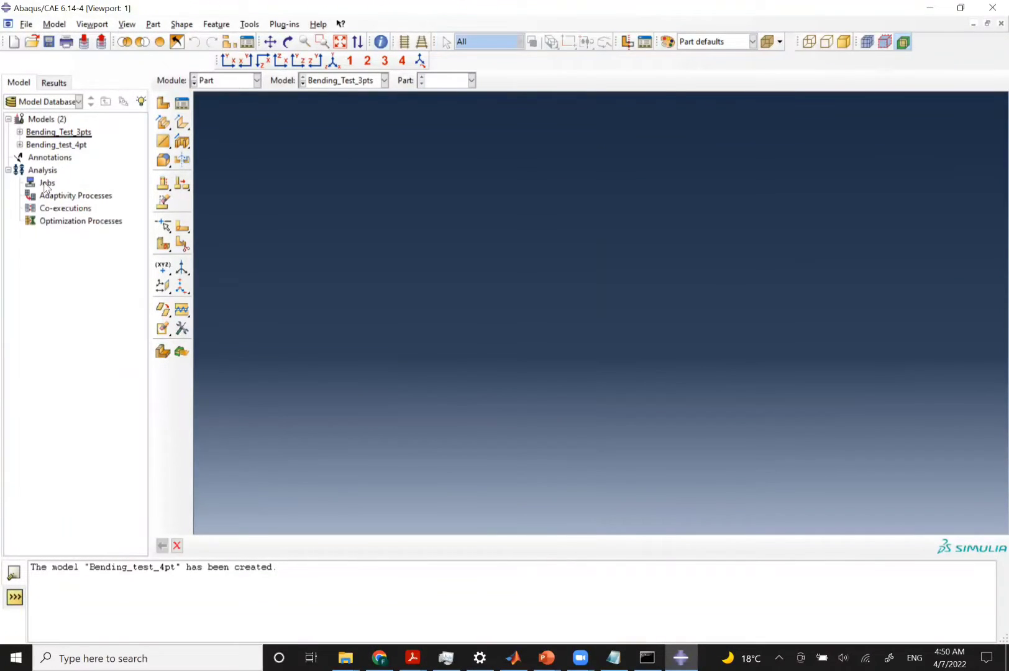
click(19, 132)
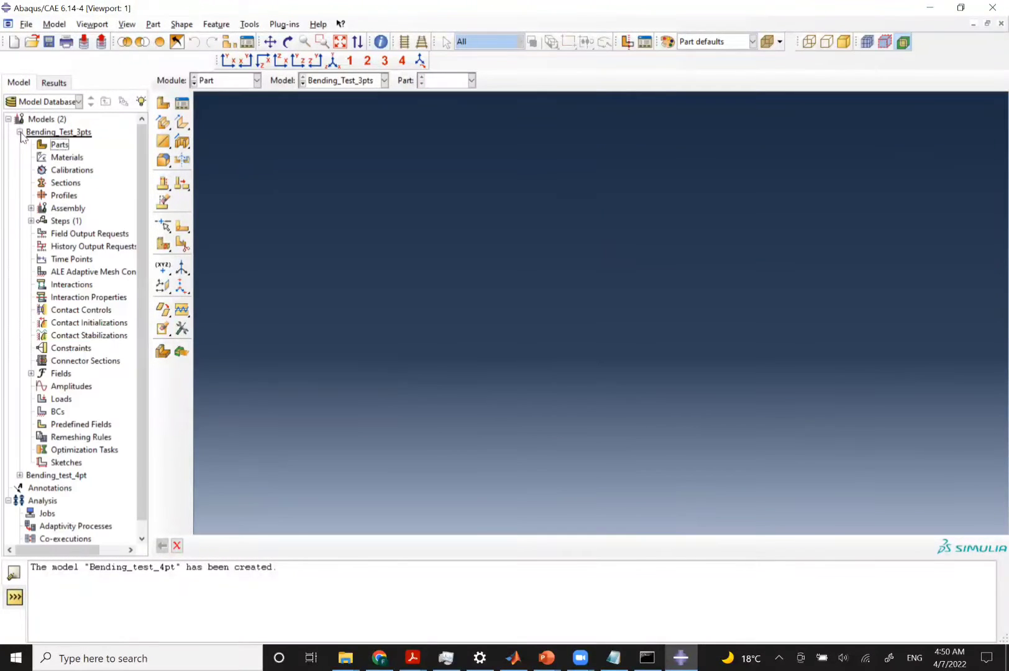
click(53, 147)
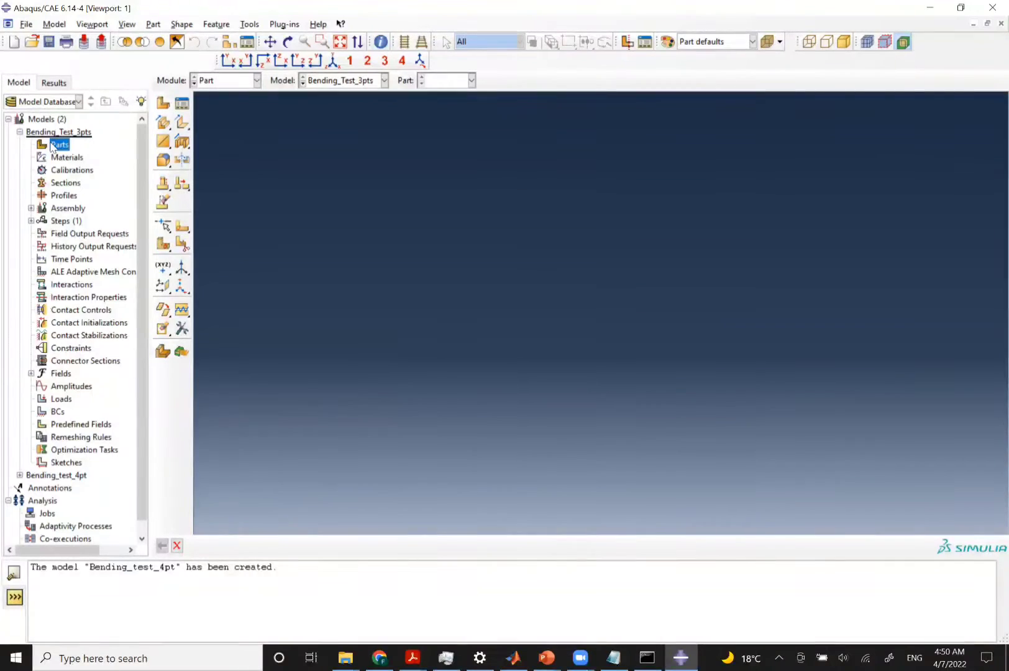
click(20, 132)
click(19, 145)
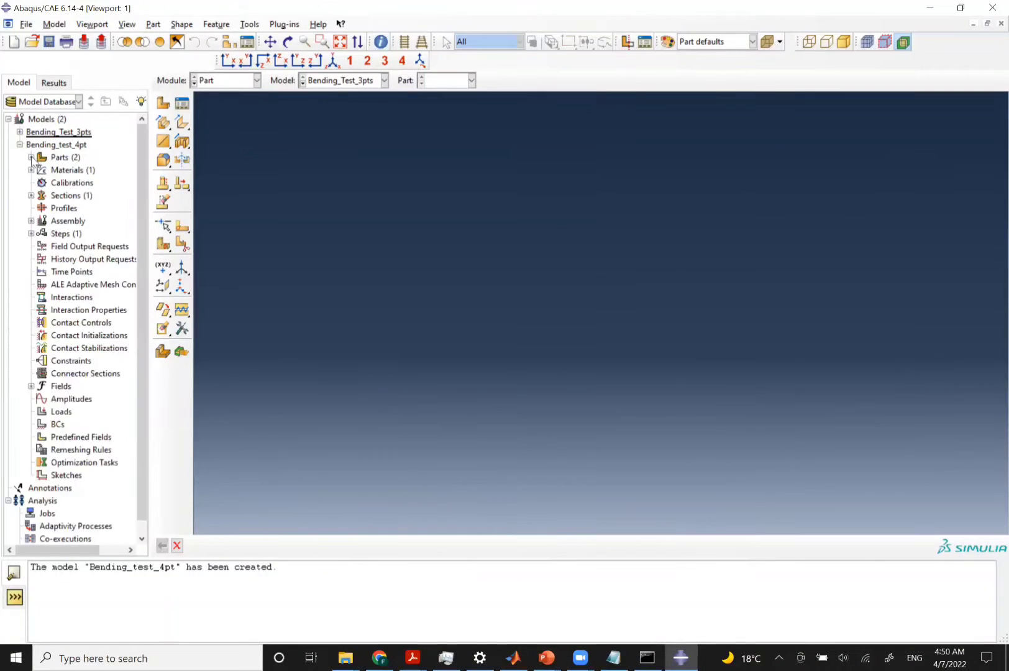
click(30, 157)
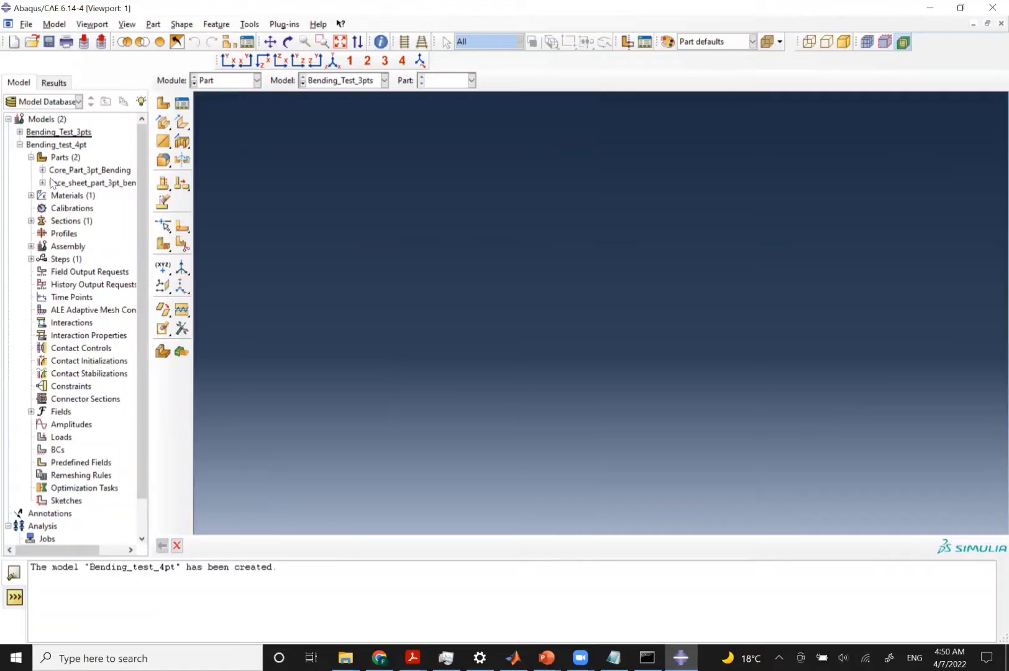
click(31, 157)
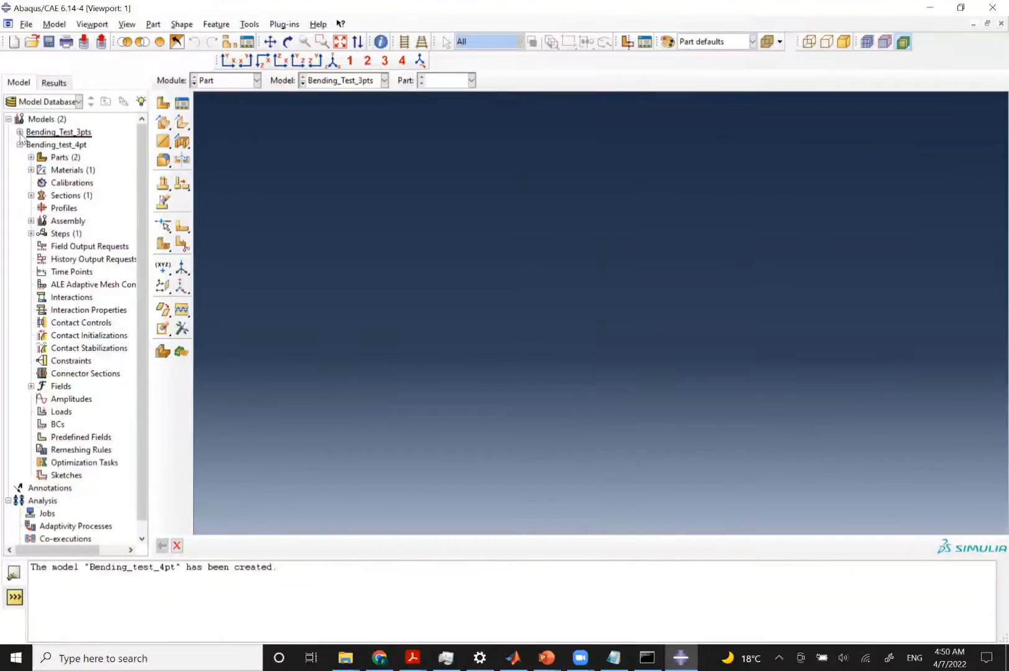
click(19, 132)
Alternate between the Bending_Test_3pts and Bending_test_4pt models in the Part module to compare their available parts
click(221, 82)
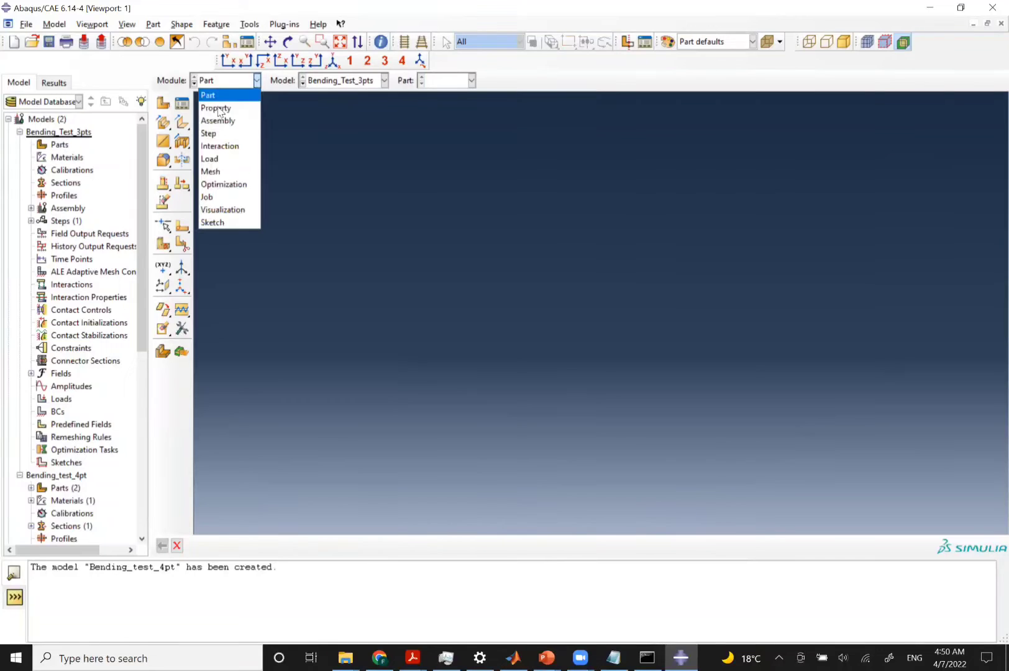
click(216, 119)
click(213, 83)
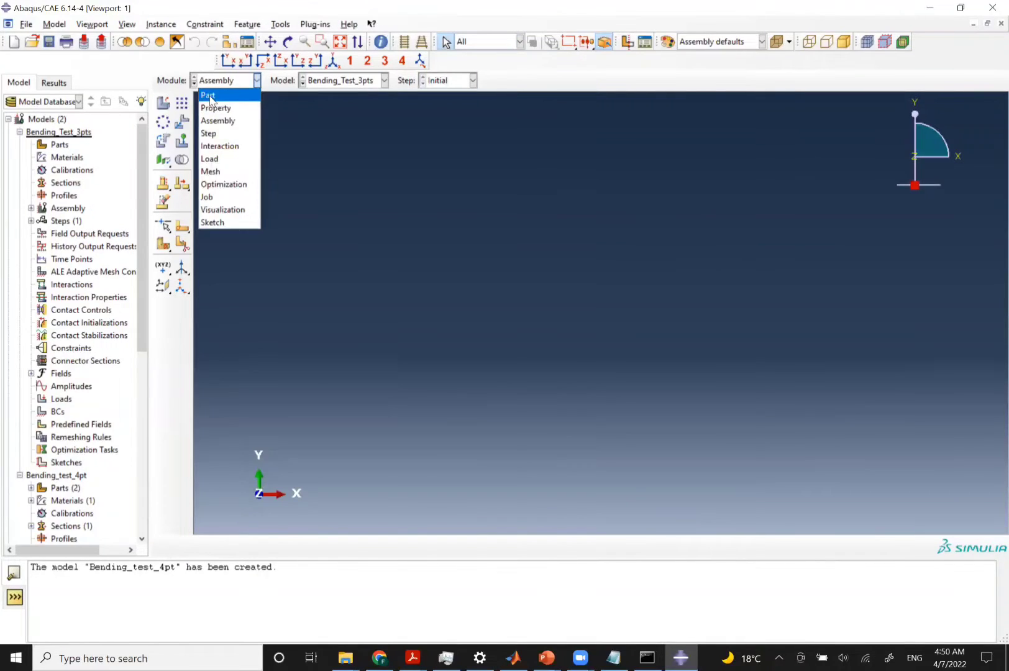
click(208, 95)
click(335, 81)
click(331, 95)
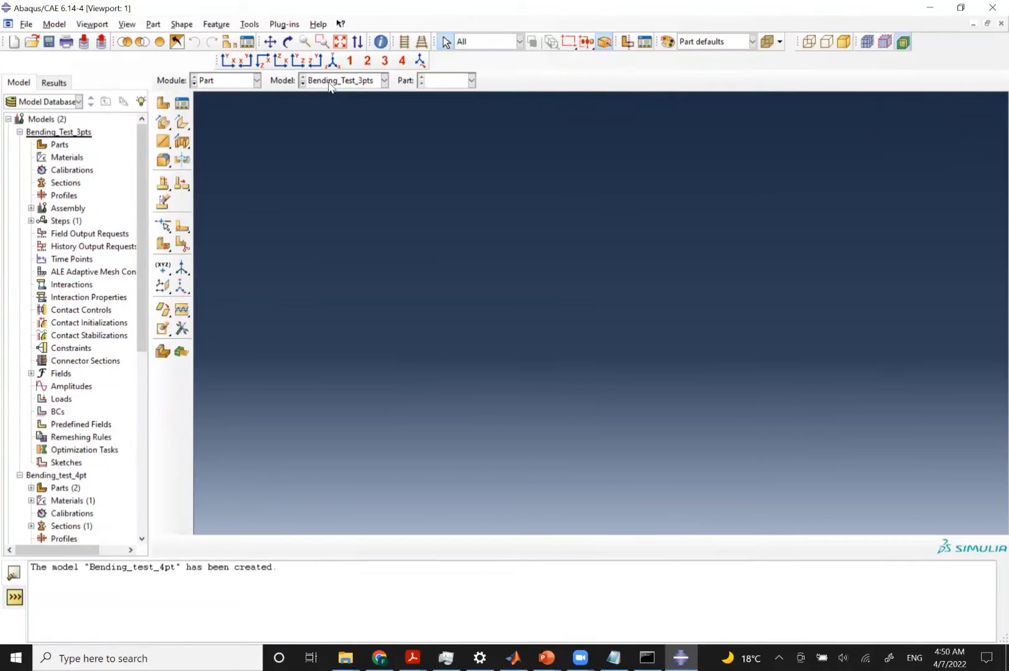
click(338, 80)
click(339, 108)
click(339, 81)
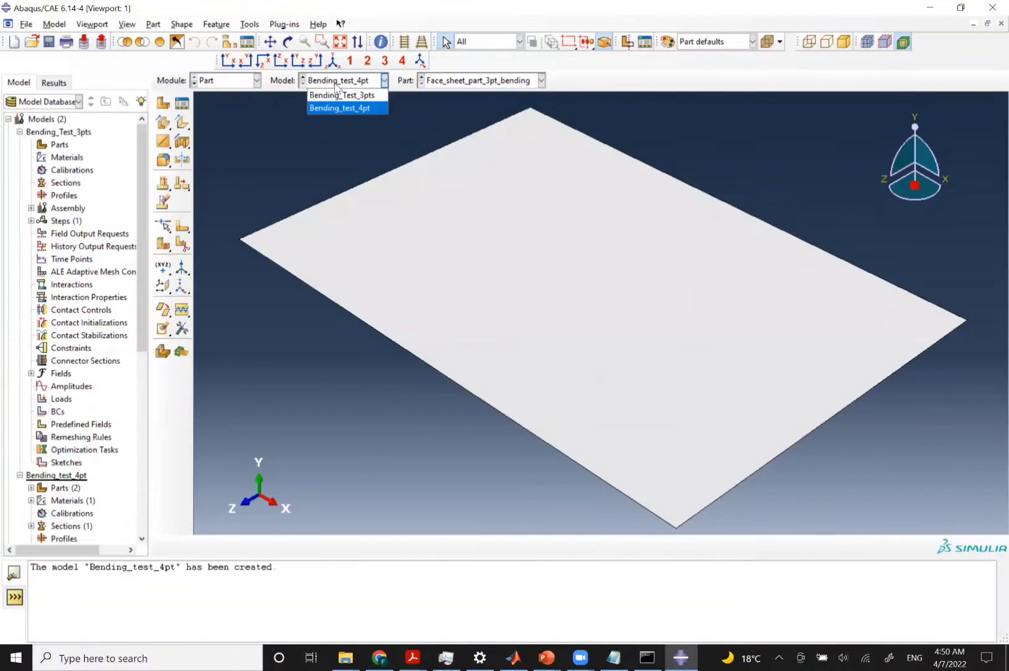
click(334, 95)
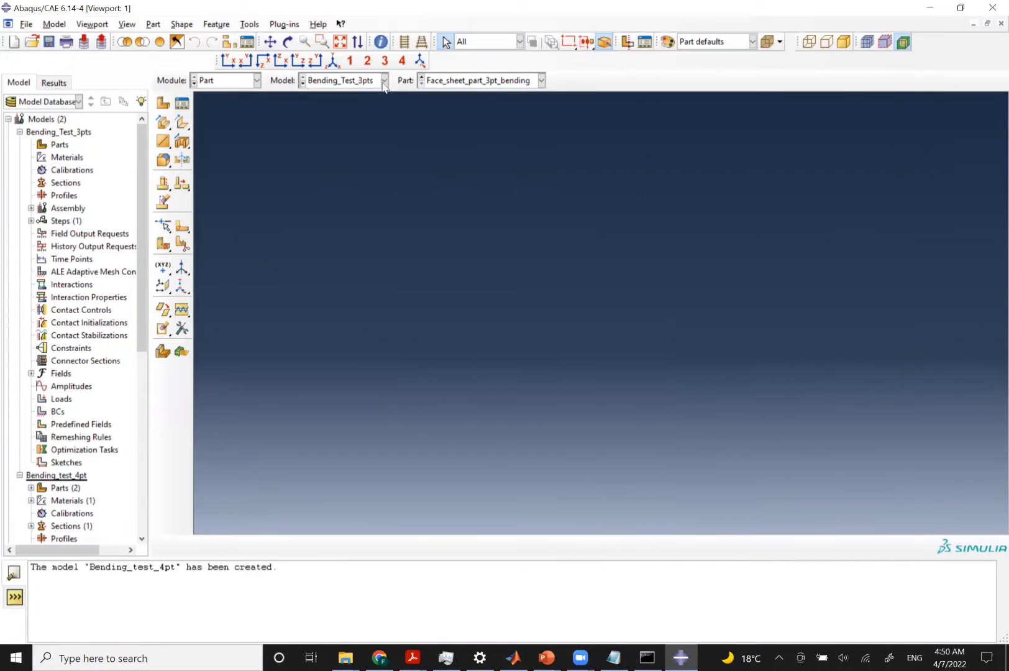
click(443, 80)
click(438, 82)
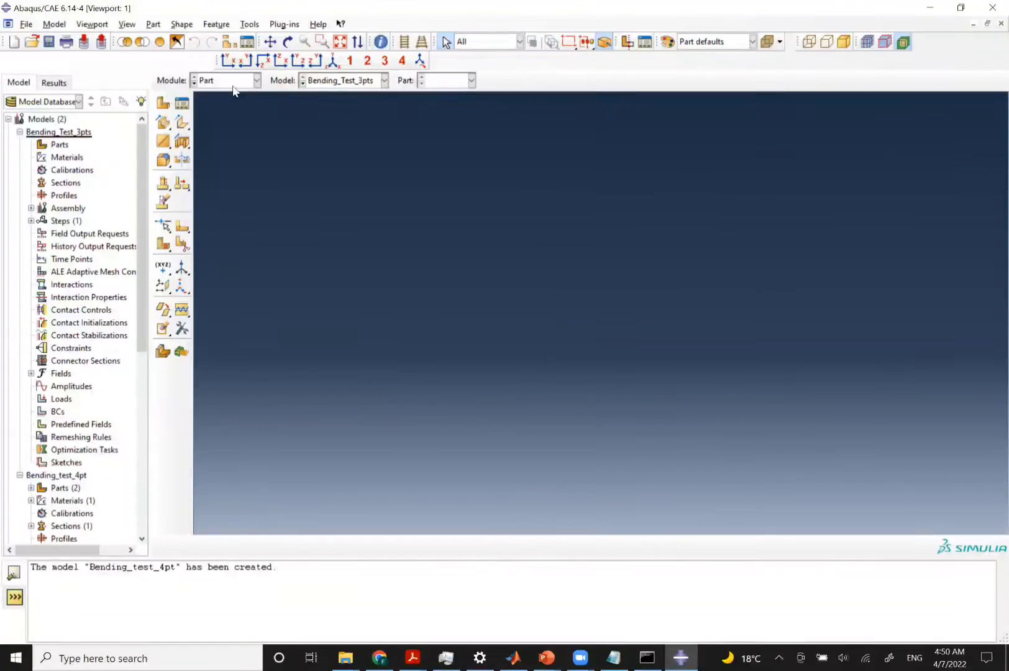
click(163, 103)
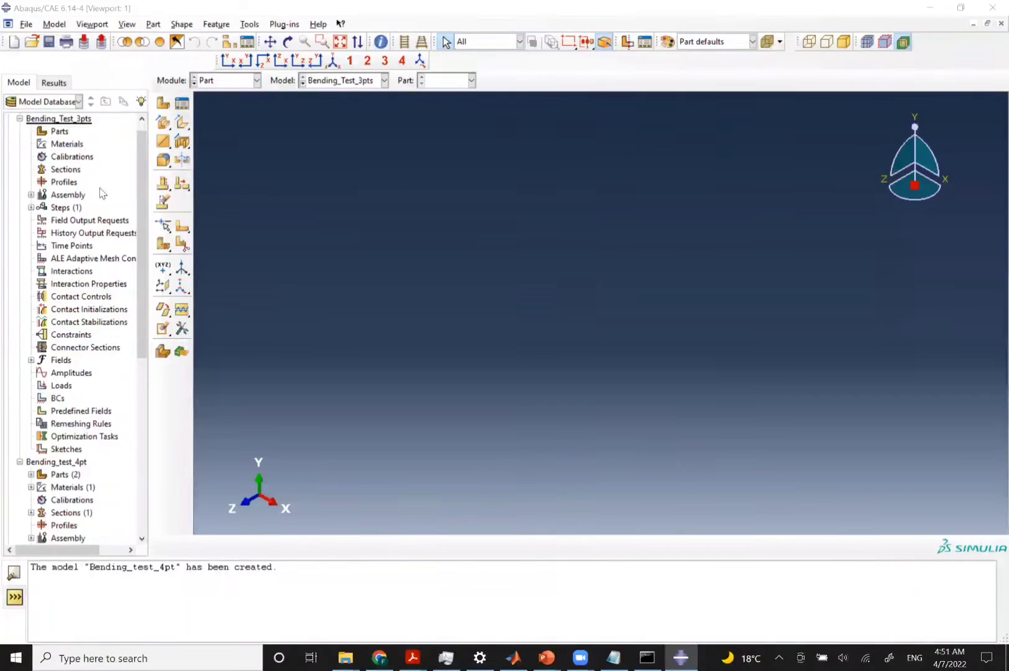
scroll(139, 155, up, 1)
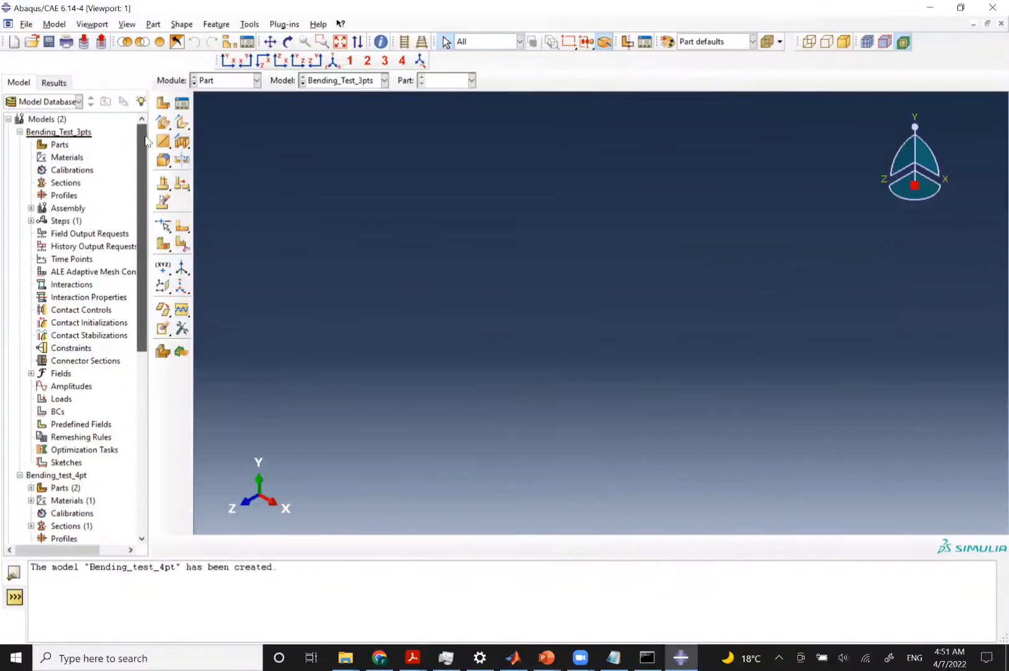
scroll(138, 149, down, 1)
scroll(138, 141, up, 1)
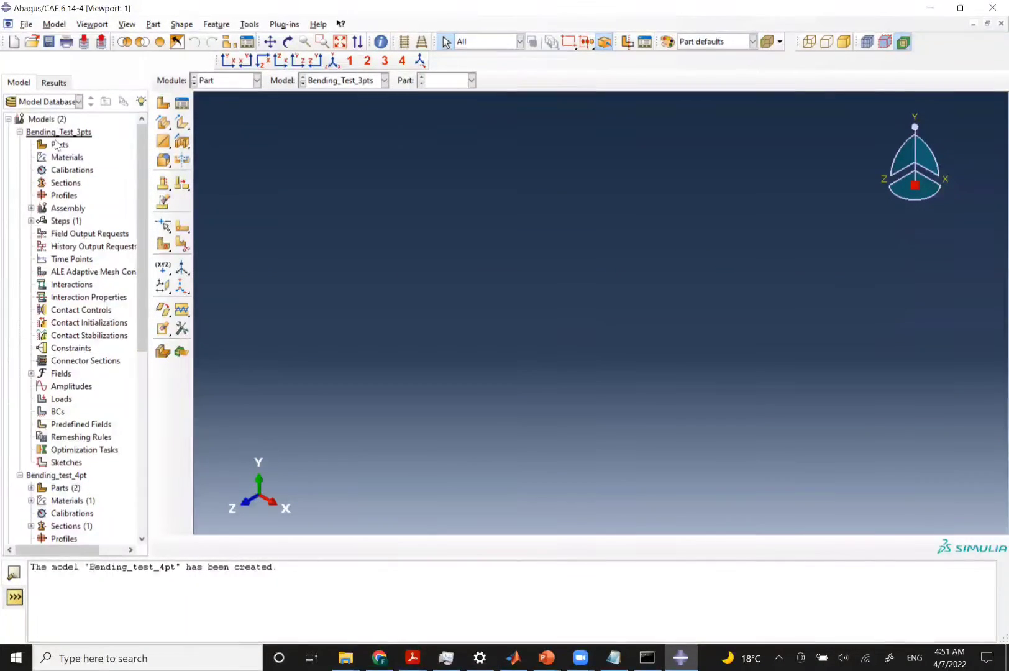
Try to rename the Bending_test_4pt model as Bending_test_3pt_
click(20, 133)
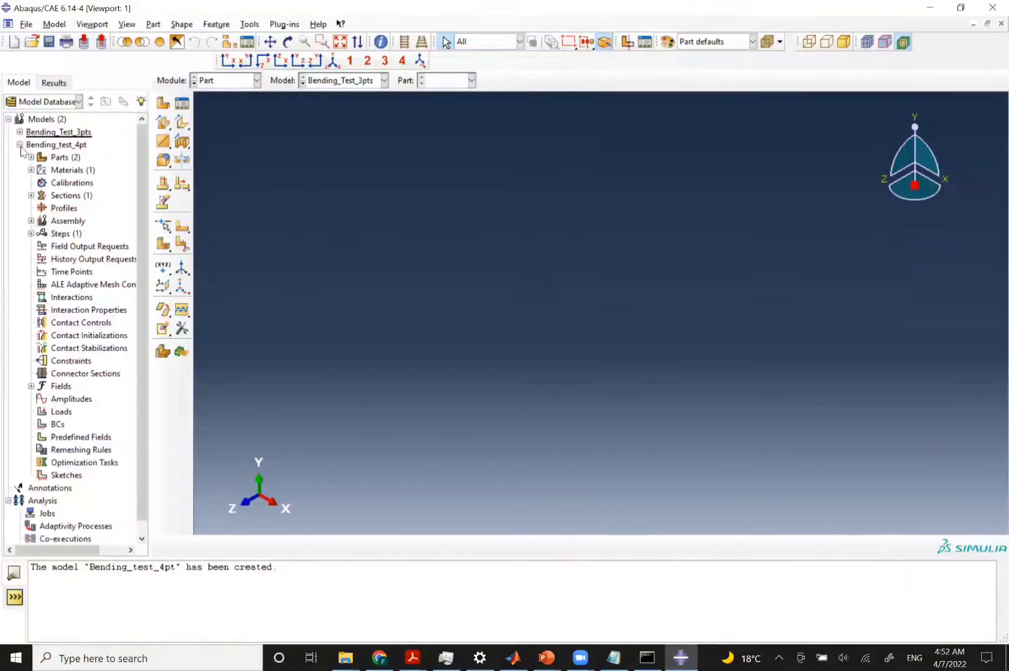
click(65, 148)
right_click(66, 151)
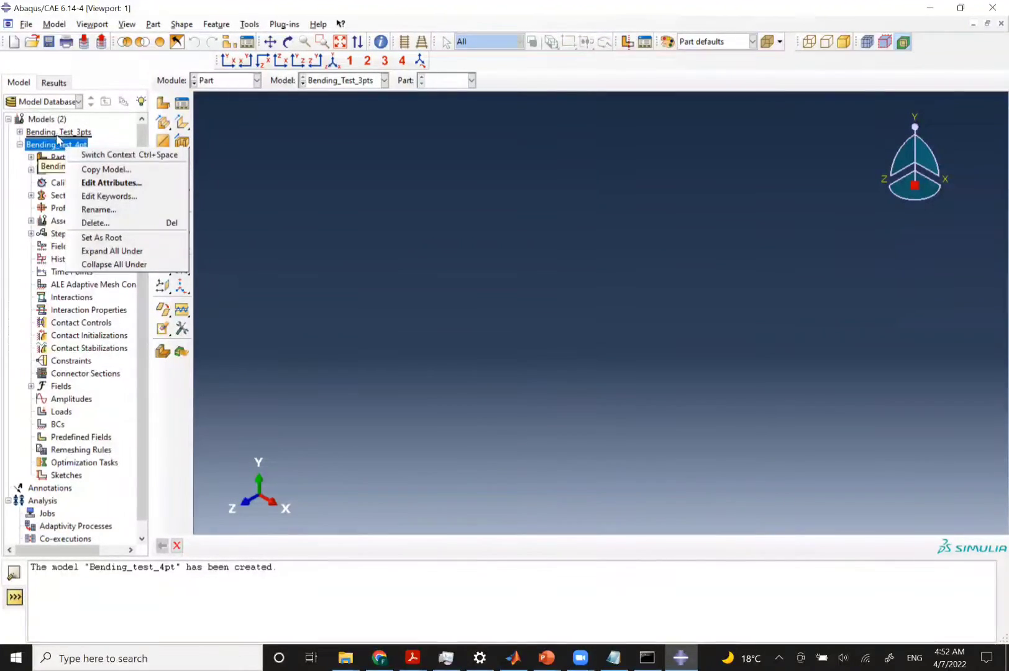
click(107, 211)
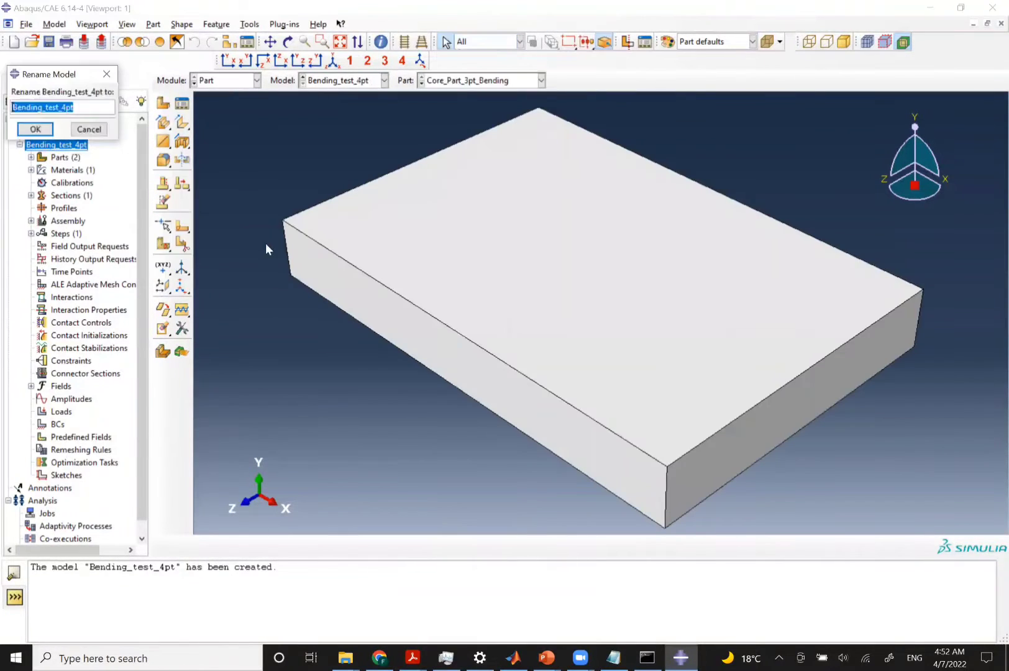
click(84, 109)
click(67, 108)
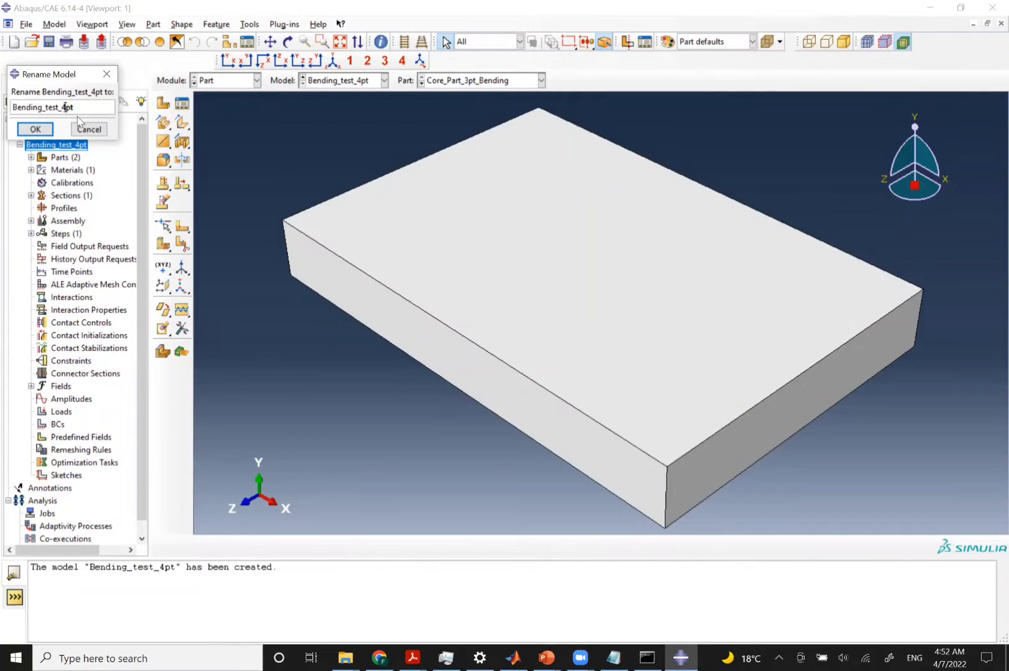
key(BackSpace)
text(3pt_1)
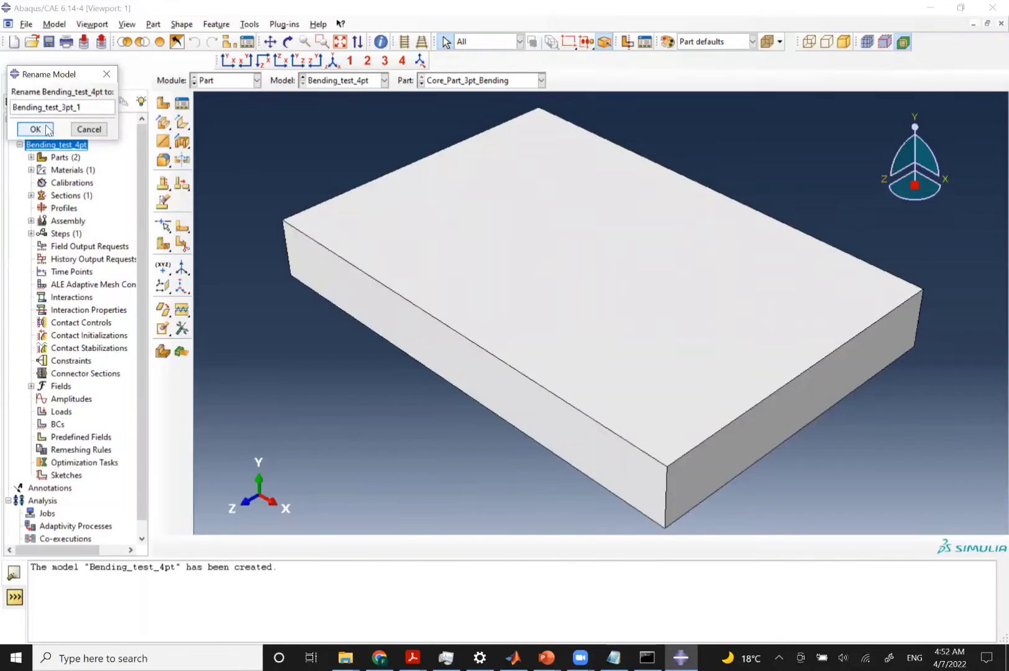
key(BackSpace)
key(BackSpace)
text(_)
click(45, 131)
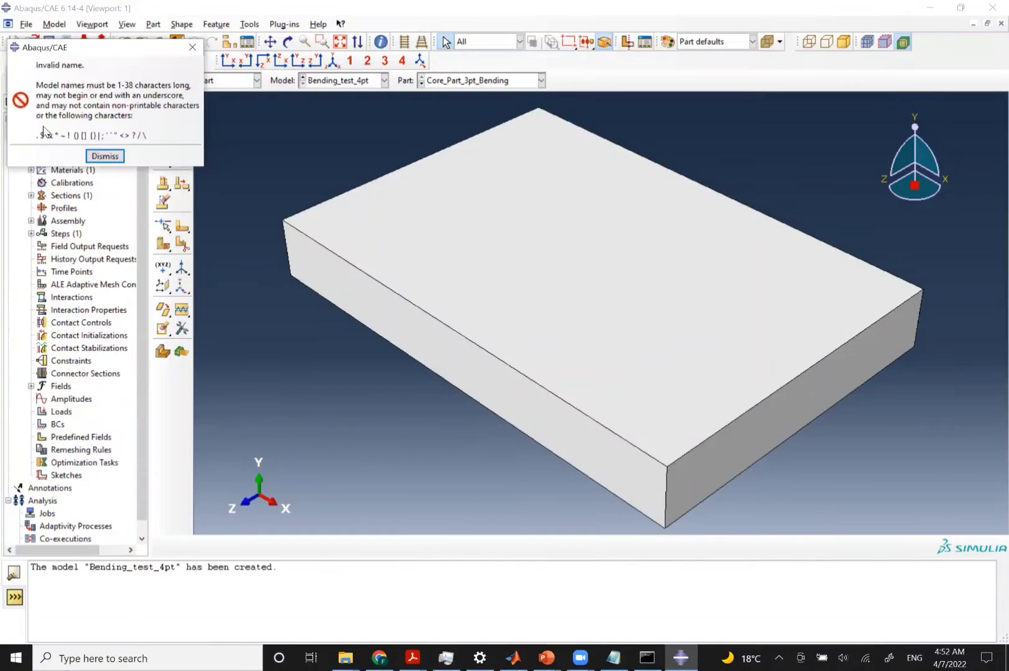
click(94, 157)
Complete the new name of the Bending_test_4pt model as Bending_test_3pt_test and apply the rename
click(93, 110)
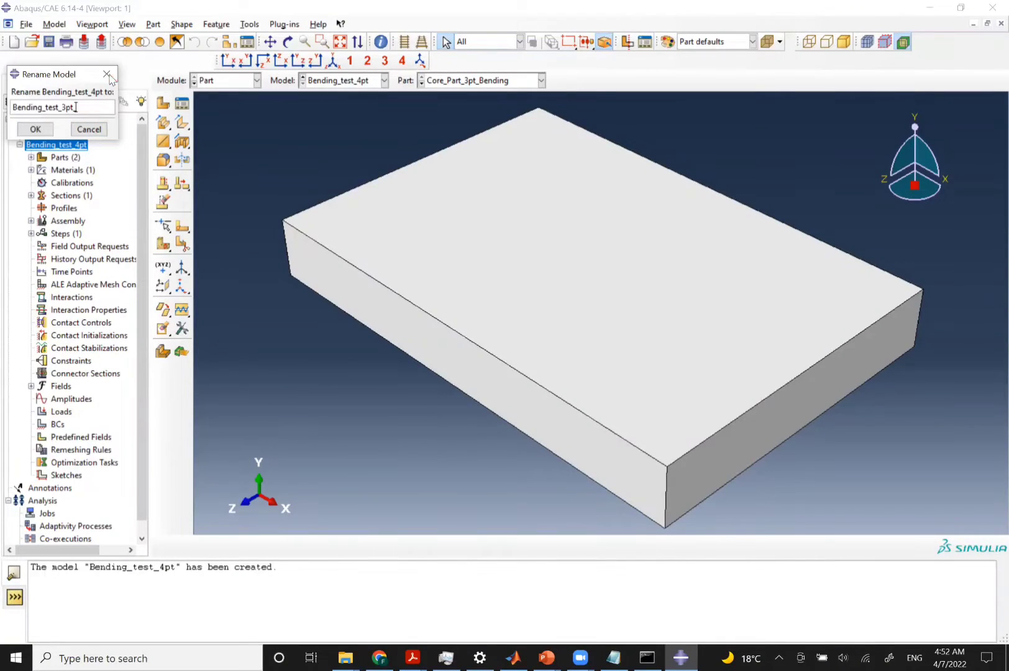
text(_test)
click(35, 128)
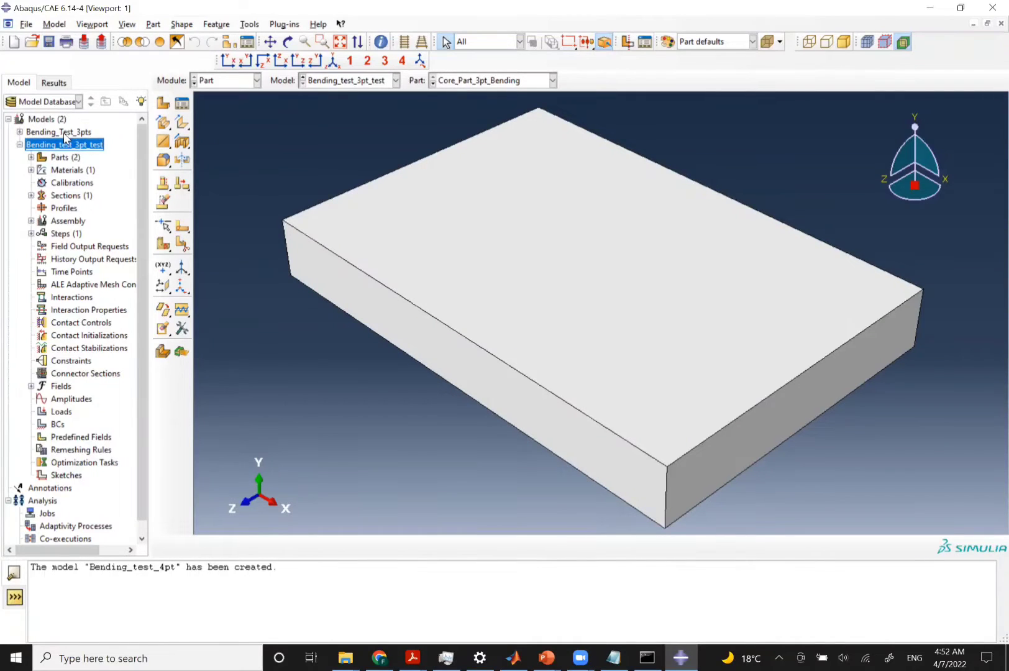
Rename the empty Bending_Test_3pts model as Bending_Test_4pts
click(65, 135)
right_click(65, 137)
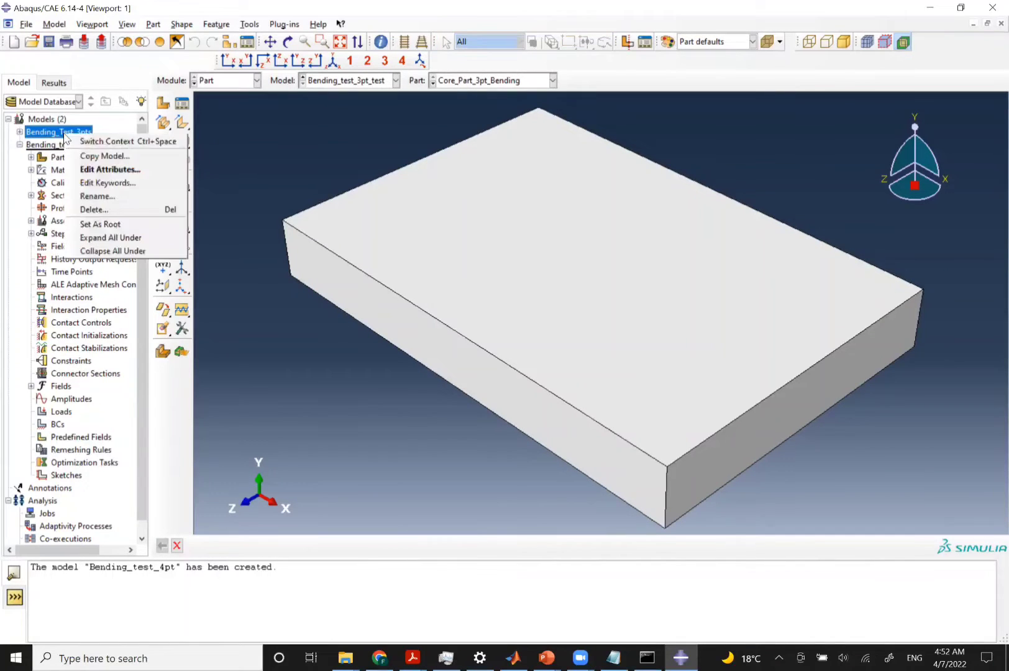
click(101, 197)
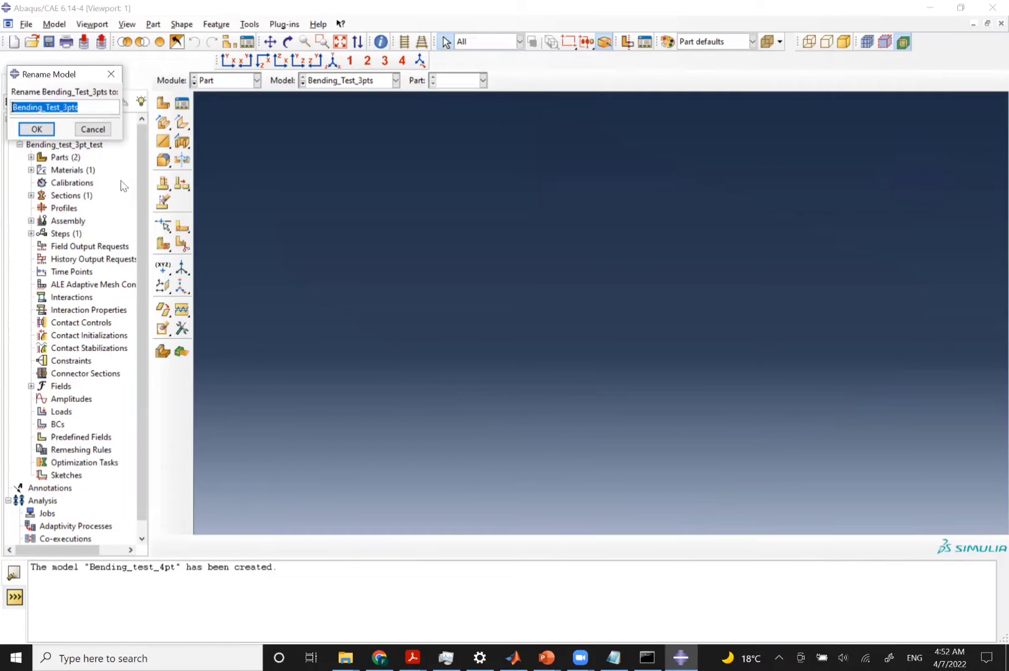
click(80, 107)
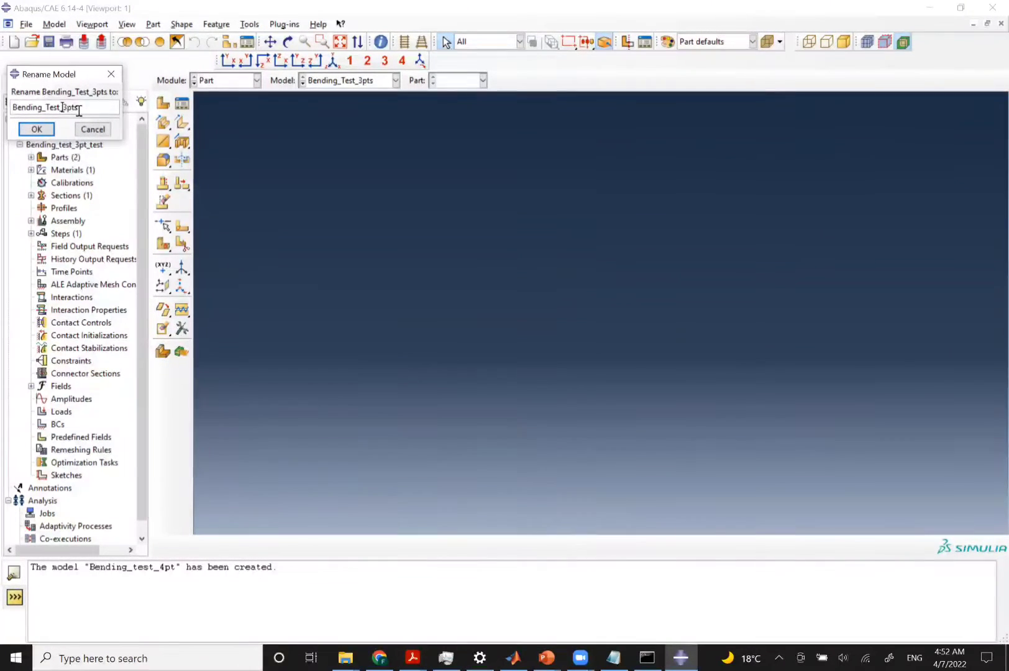
key(BackSpace)
key(BackSpace)
key(BackSpace)
key(BackSpace)
text(4pts)
click(41, 129)
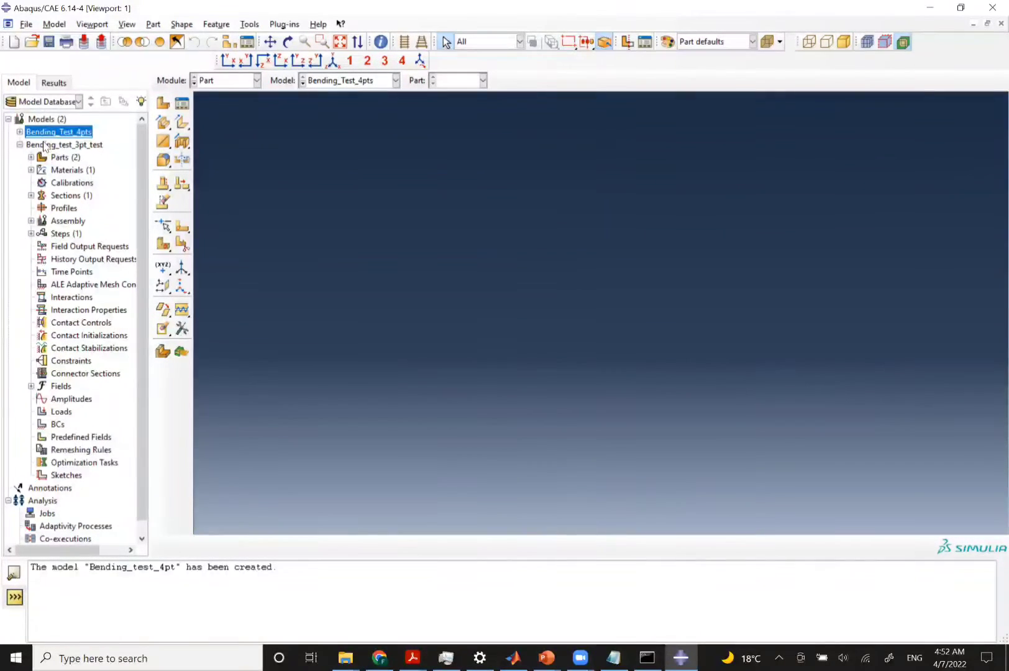
Make Bending_test_3pt_test the current model in the Part module
click(47, 145)
click(395, 80)
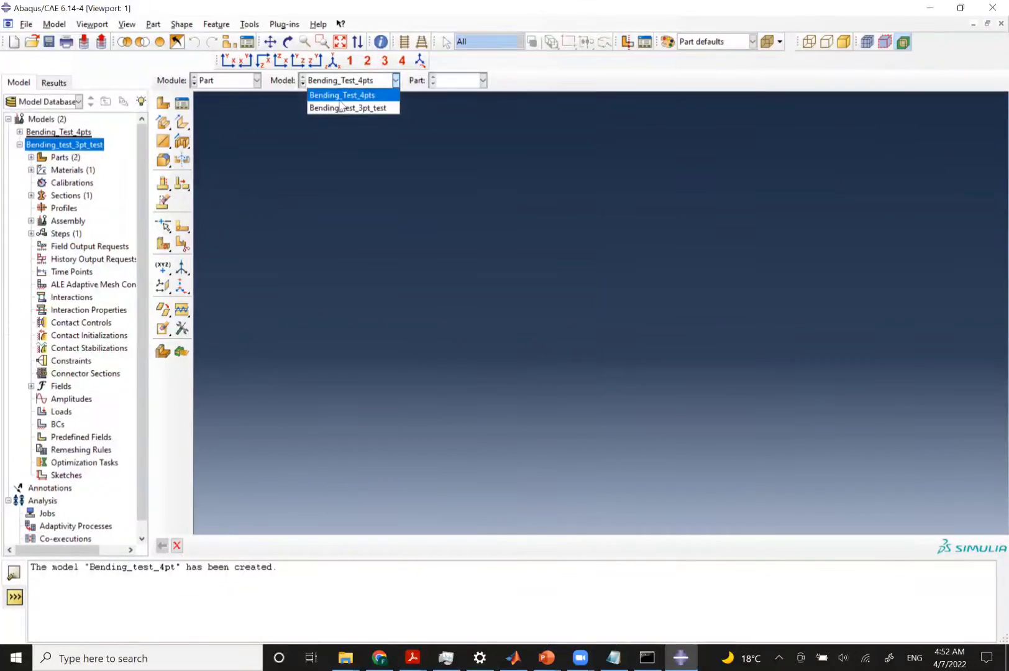
click(336, 104)
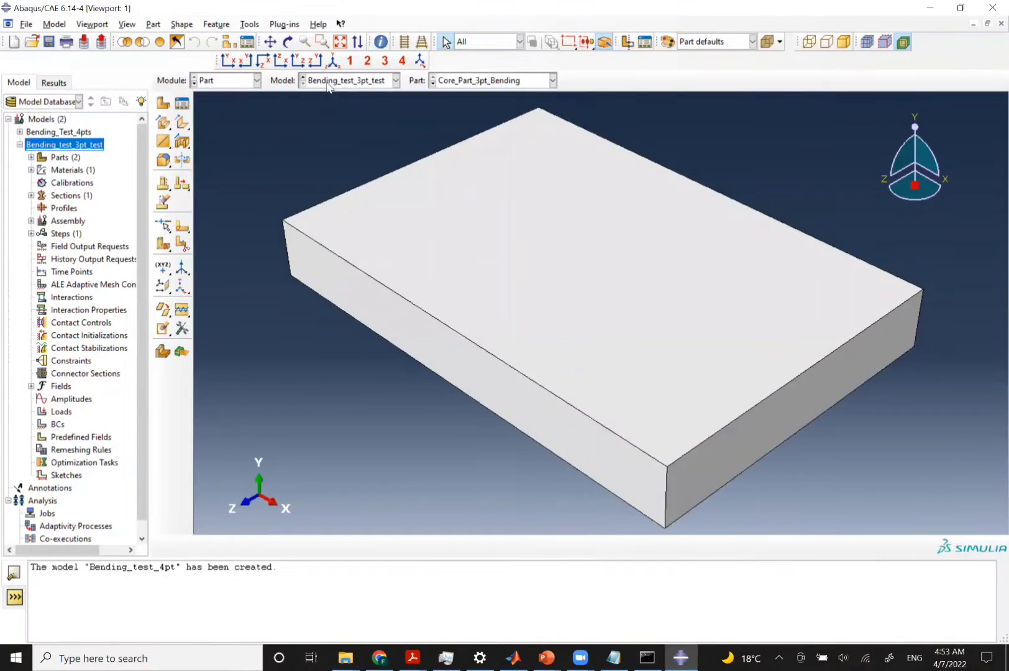
Switch to the Property module and review the materials and sections defined in Bending_test_3pt_test
click(224, 83)
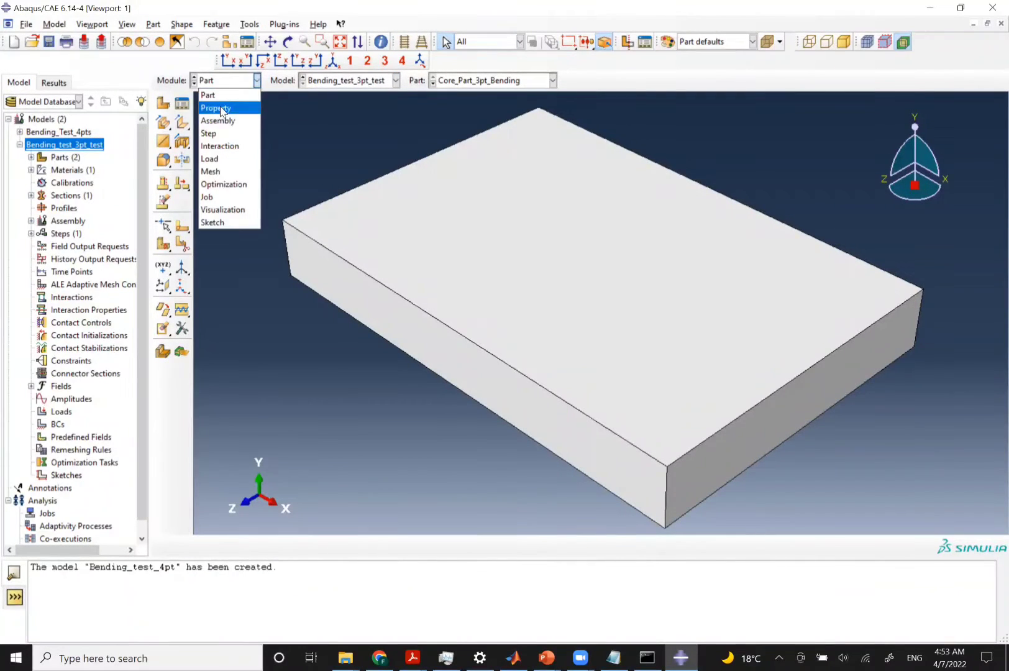
click(218, 105)
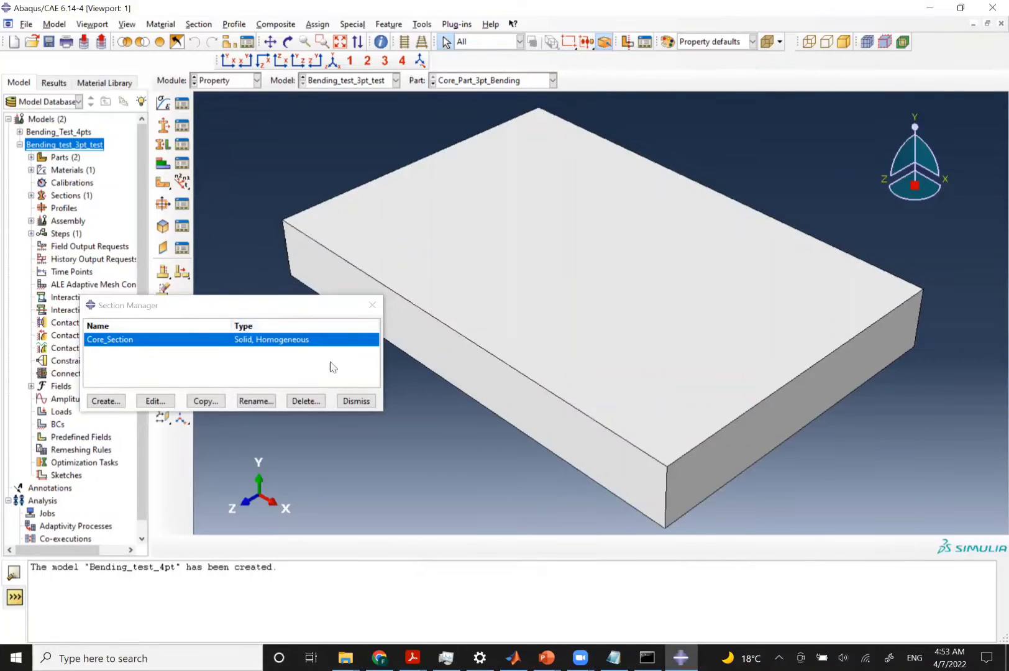
click(355, 402)
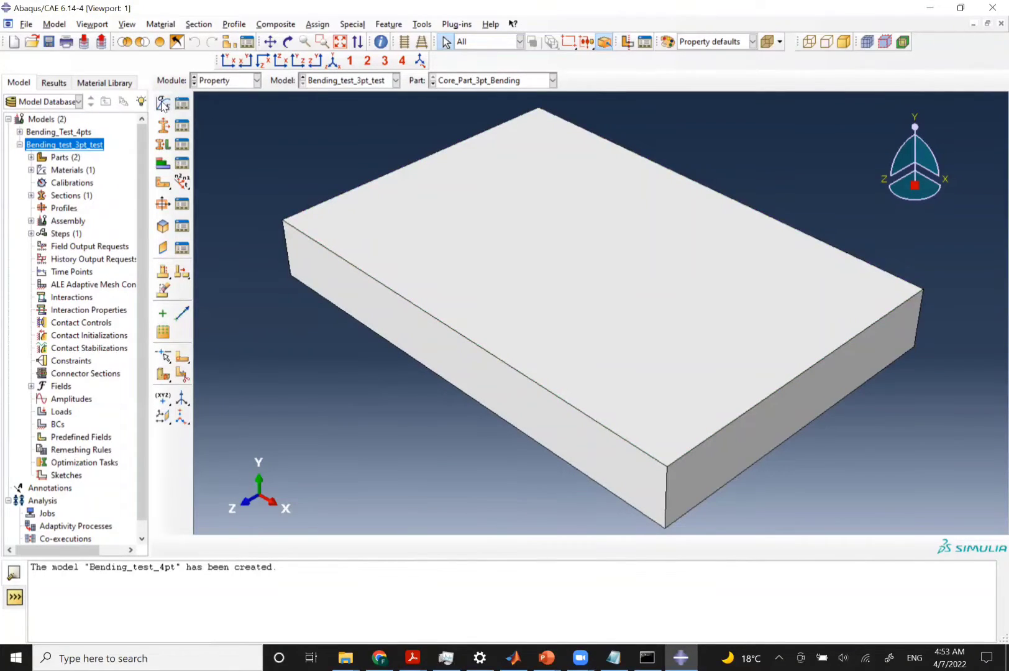
click(182, 103)
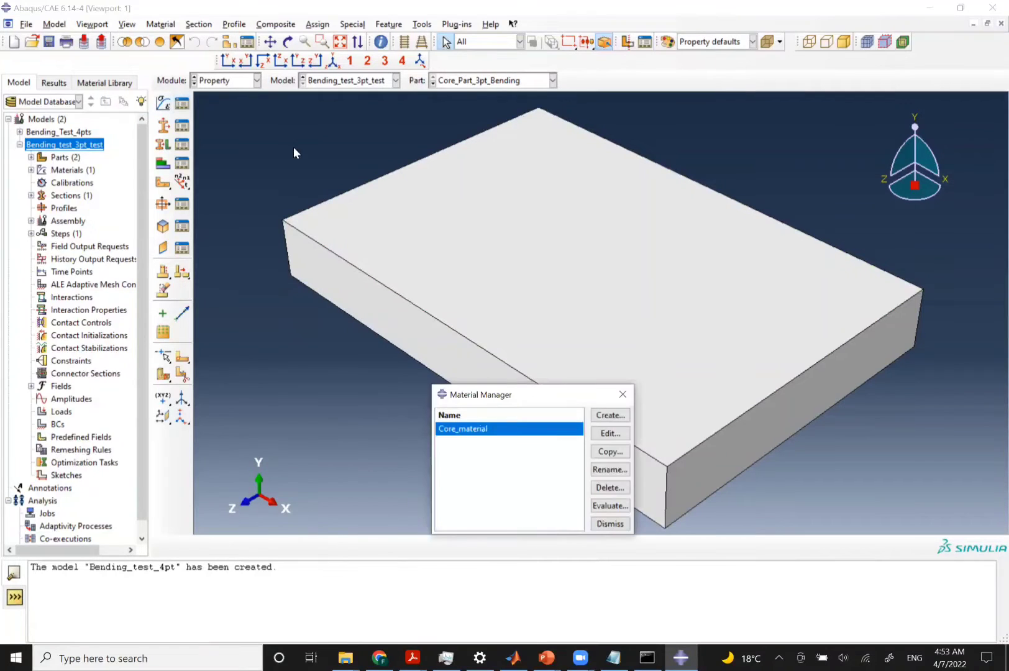
click(622, 394)
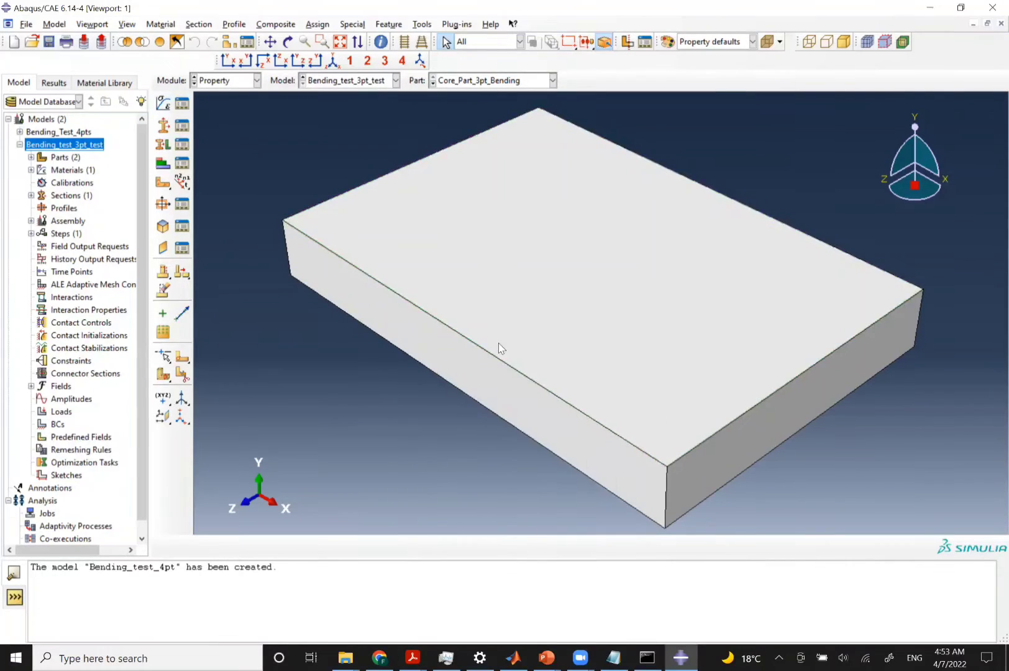
click(181, 126)
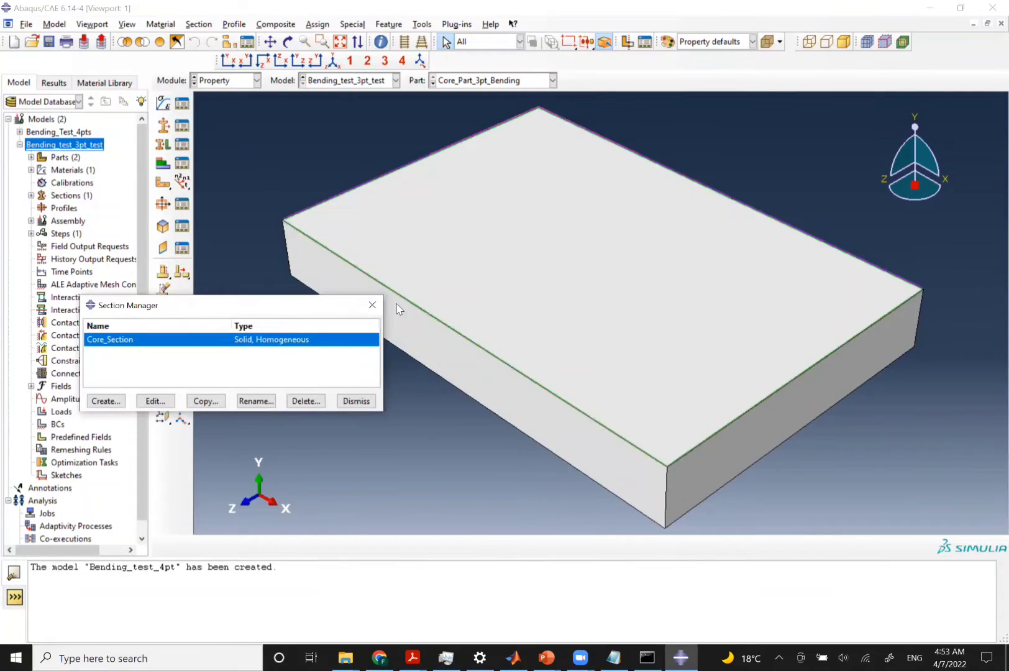
click(372, 305)
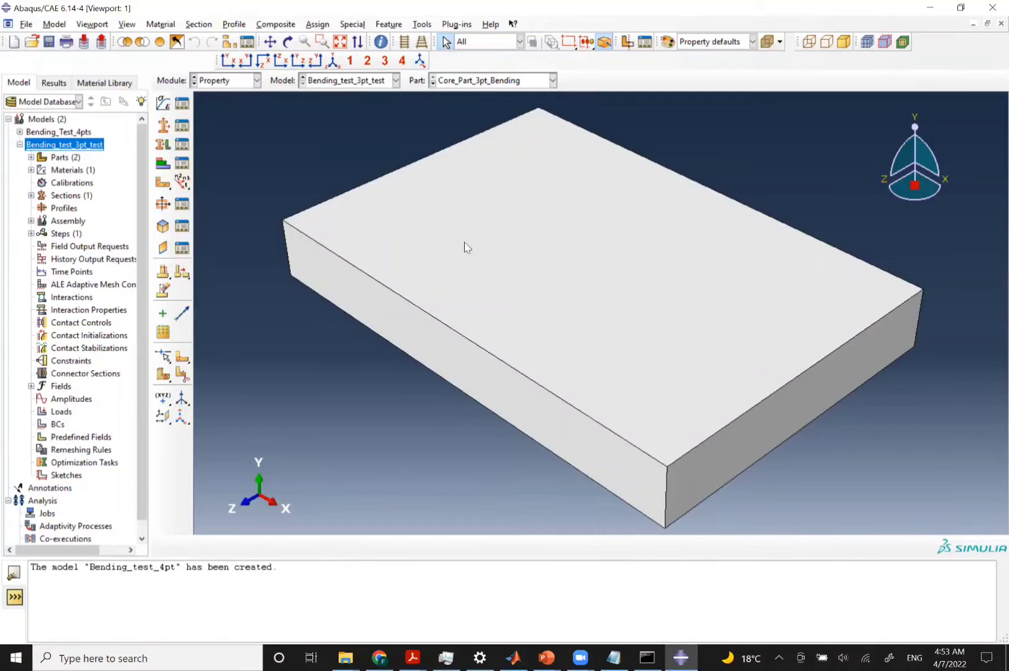
Assign Core_Section to the whole solid core part without creating a set
click(160, 146)
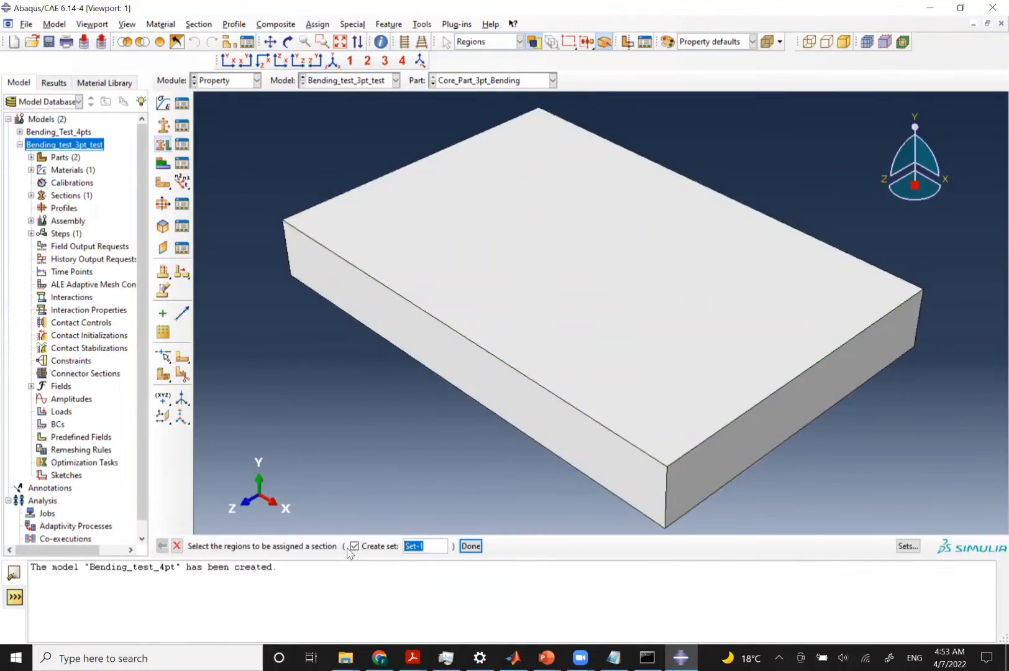
click(354, 546)
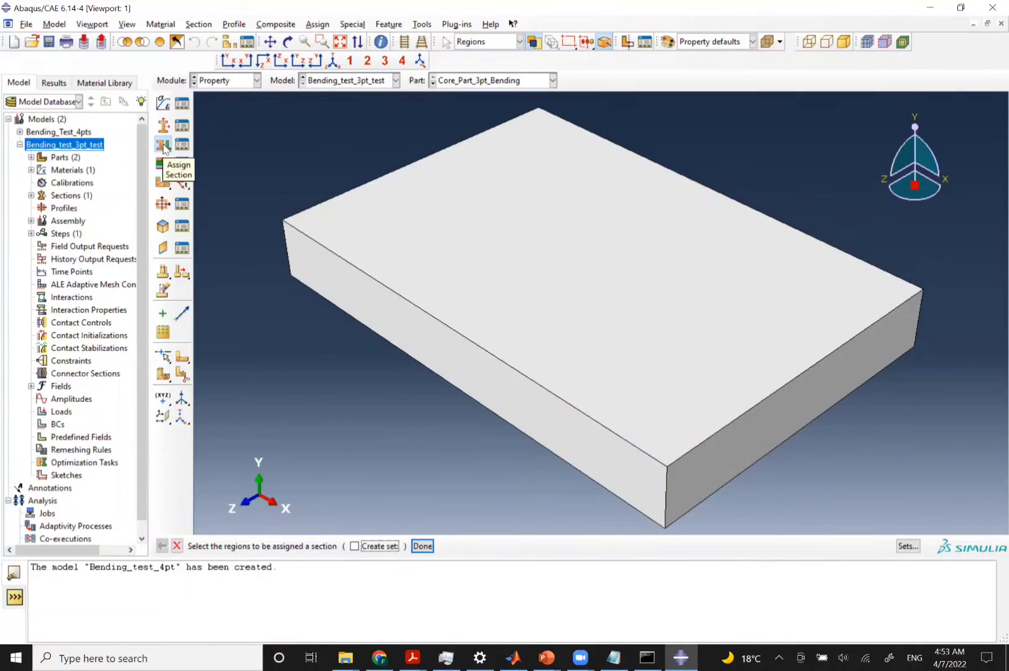
click(399, 274)
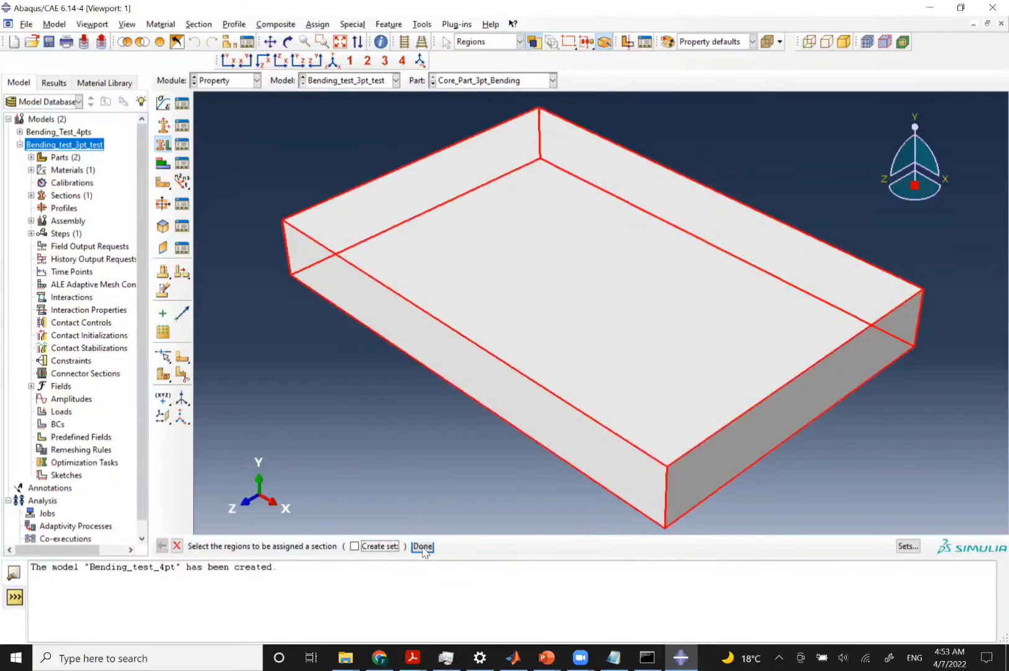
click(423, 546)
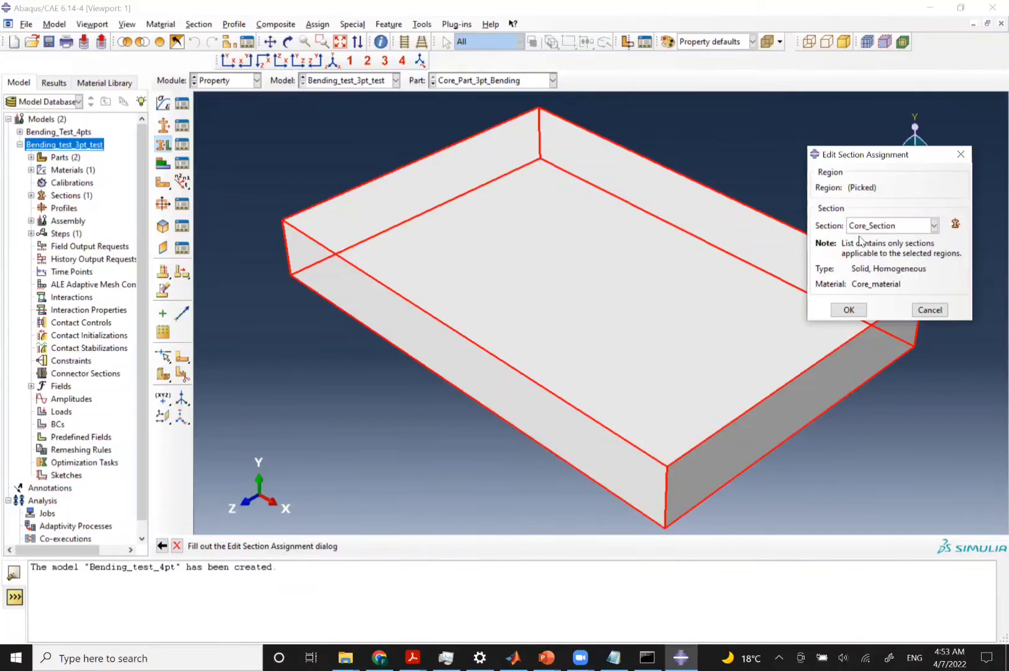
click(850, 309)
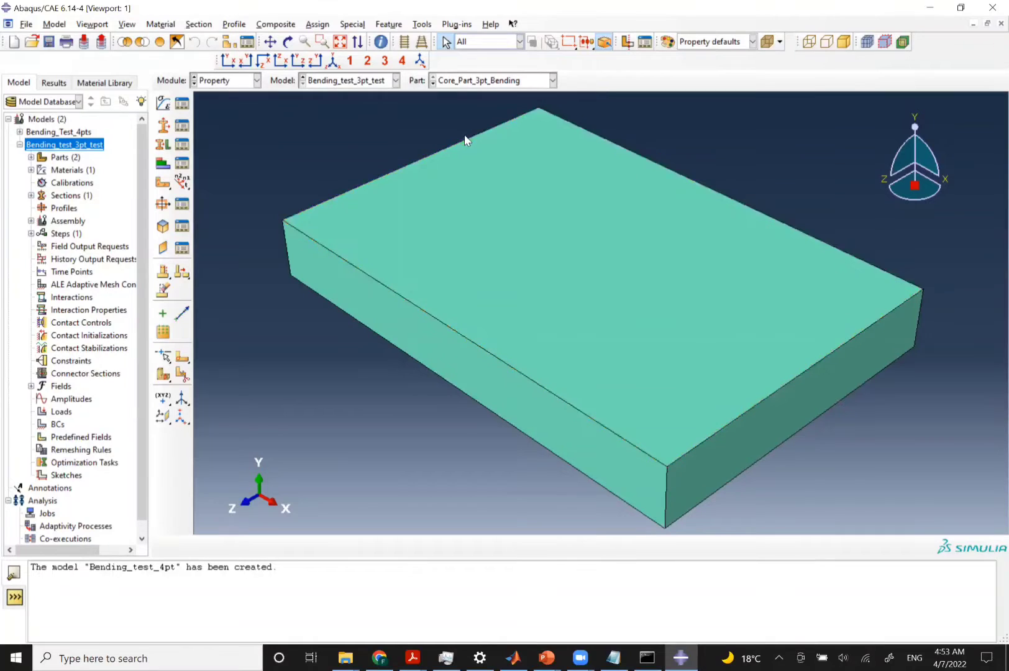
Make Face_sheet_part_3pt_bending the current part and start a new material named Face_sheet_Material
click(462, 84)
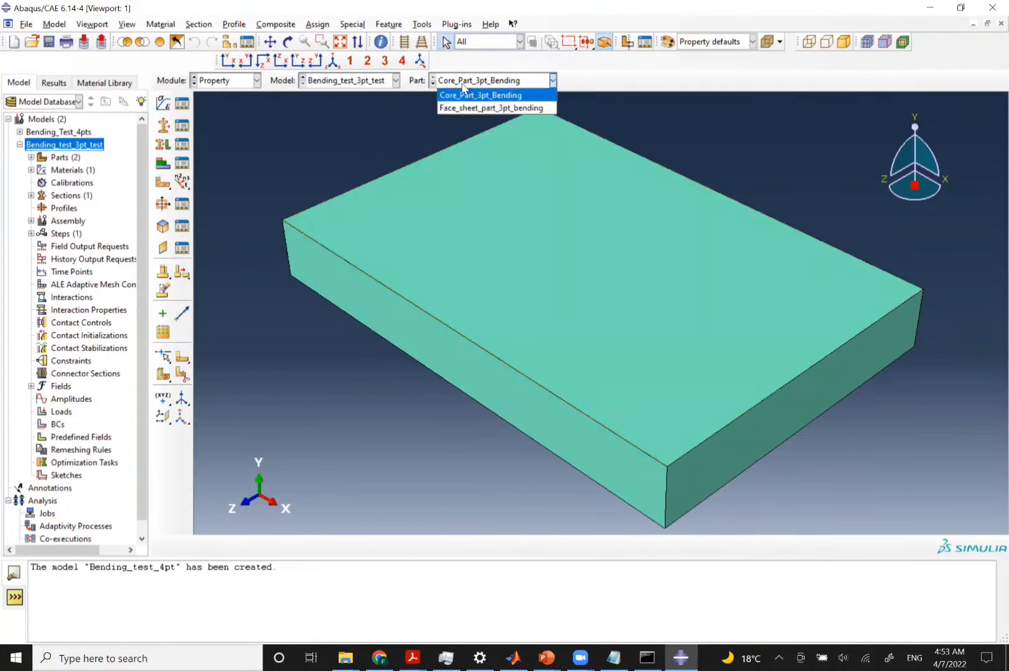
click(458, 109)
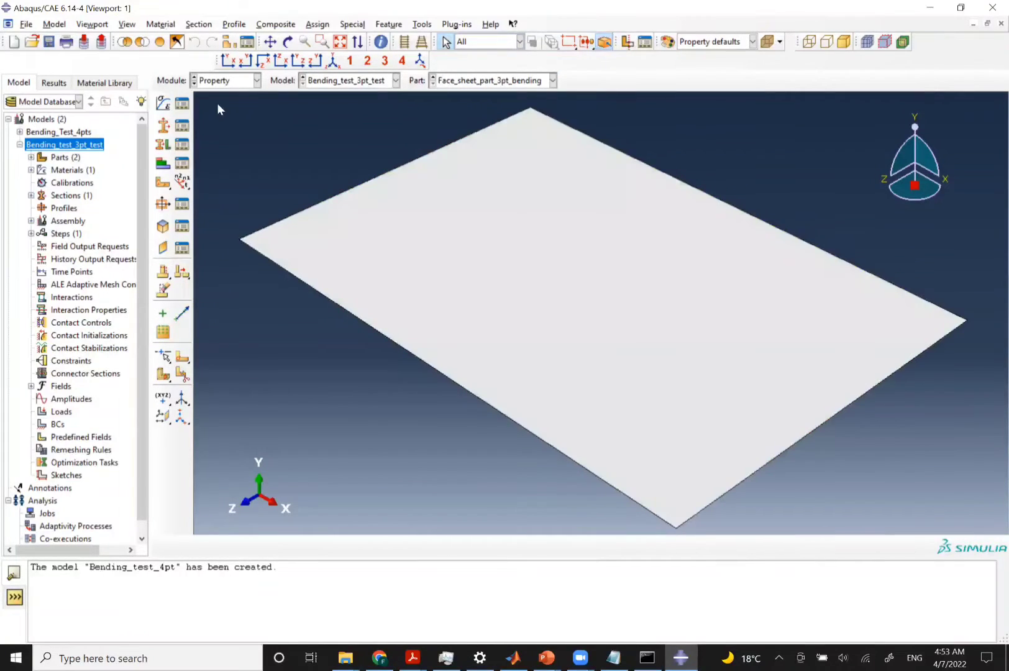
click(166, 107)
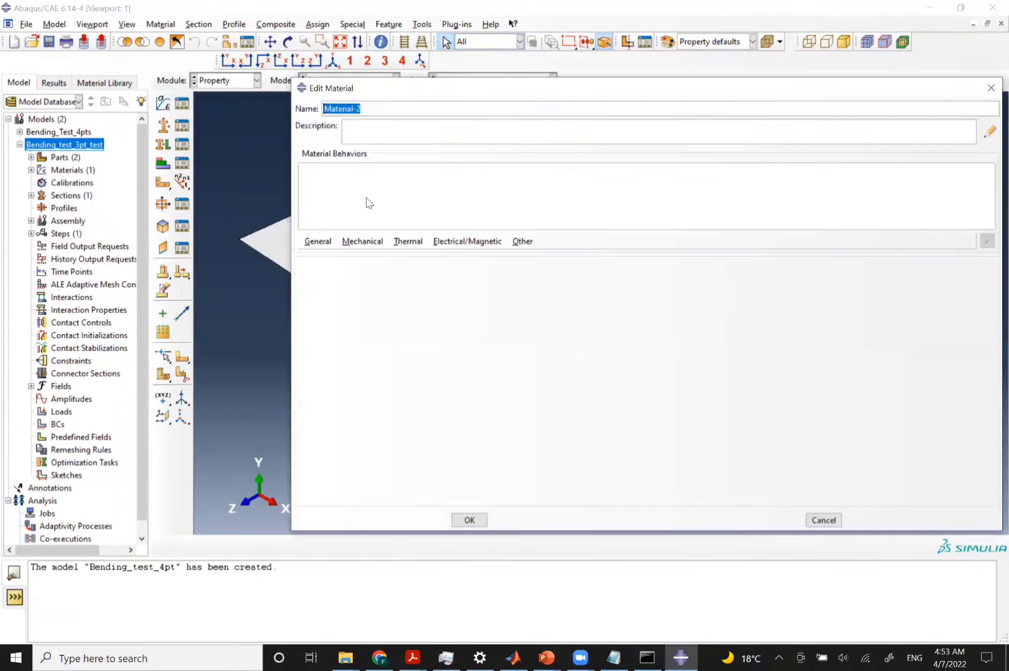
text(Face_sheet_Material)
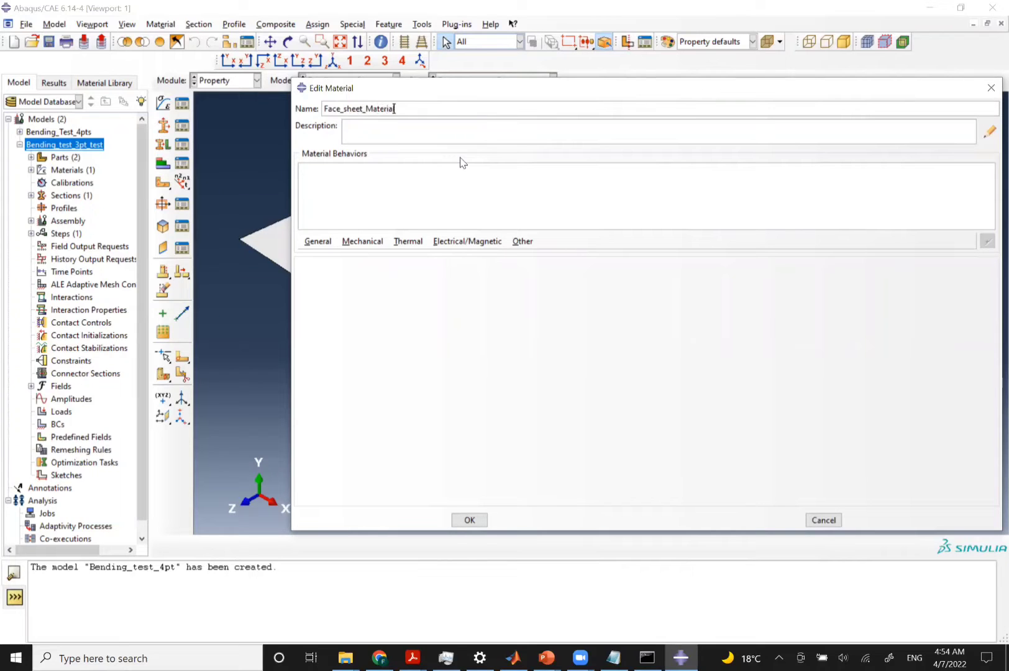
Add a mechanical elastic behavior of type Lamina to Face_sheet_Material
click(365, 241)
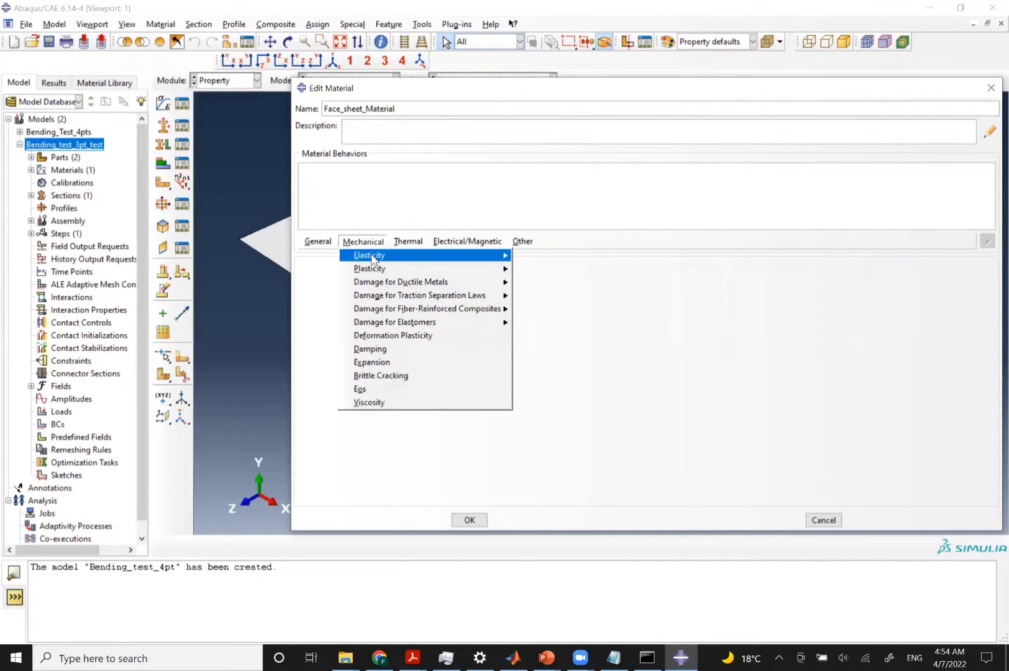
mouse_move(372, 258)
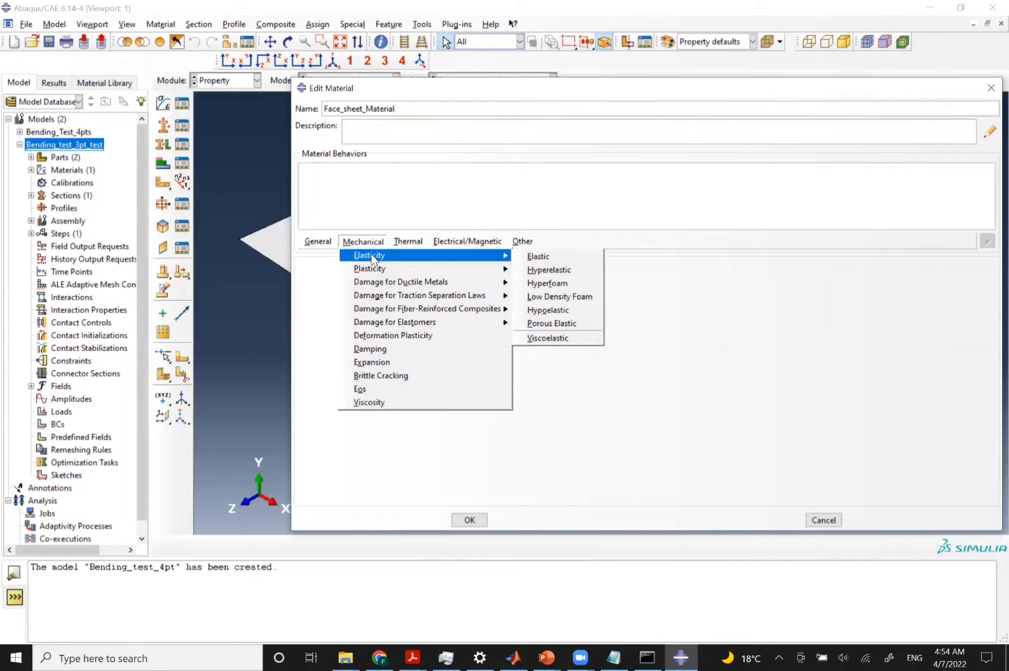
click(531, 260)
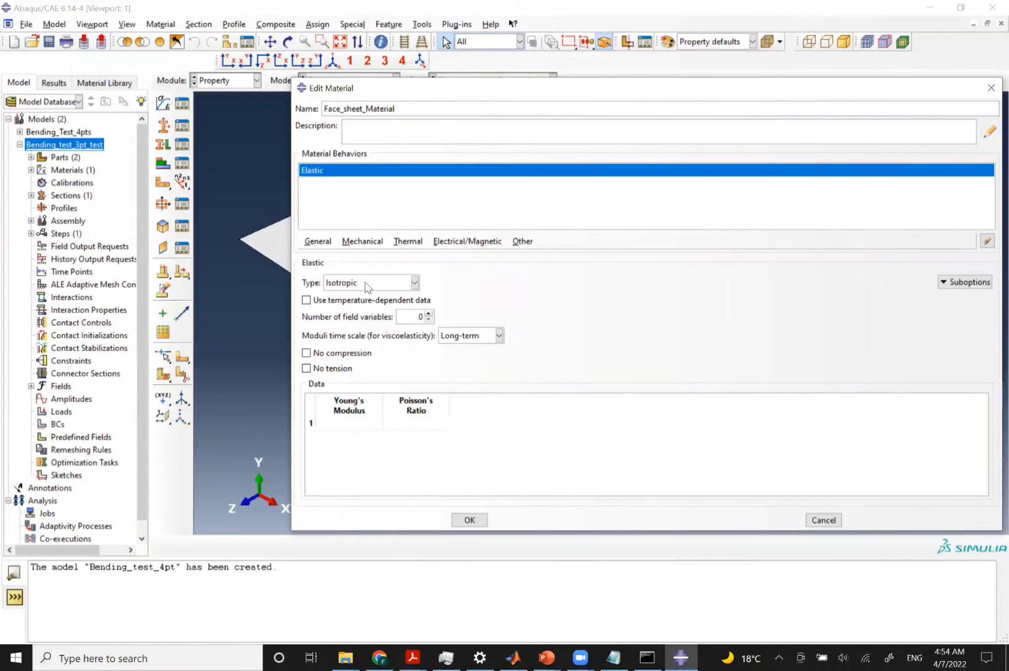
click(368, 285)
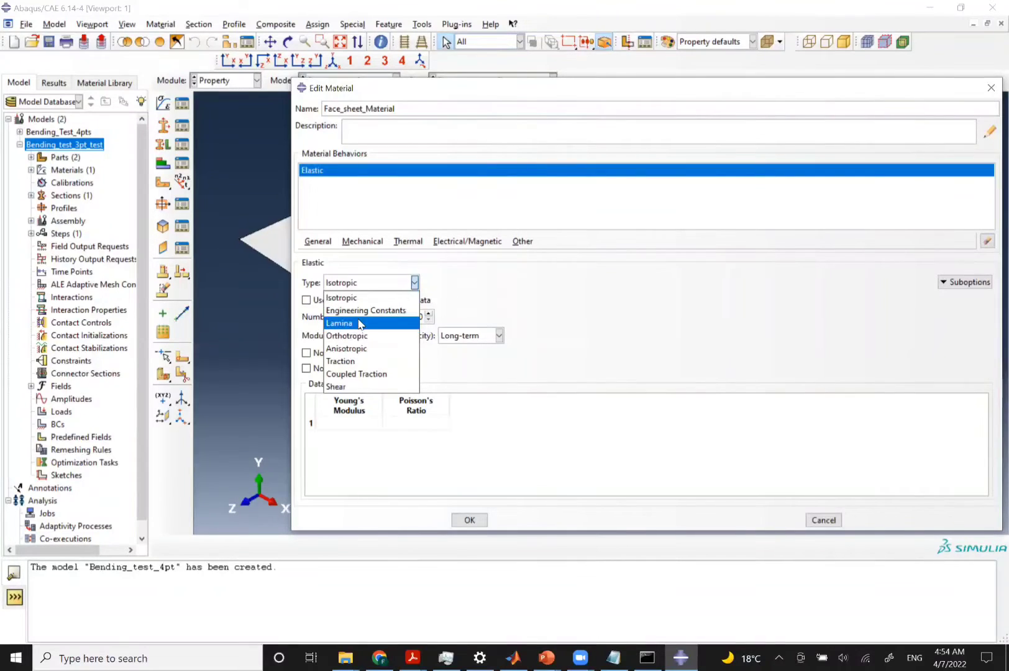
click(361, 324)
Check the face sheet properties on the PowerPoint slide, return to Abaqus, and enter E1 11e6, E2 11e6 and Nu12 0.05
click(357, 411)
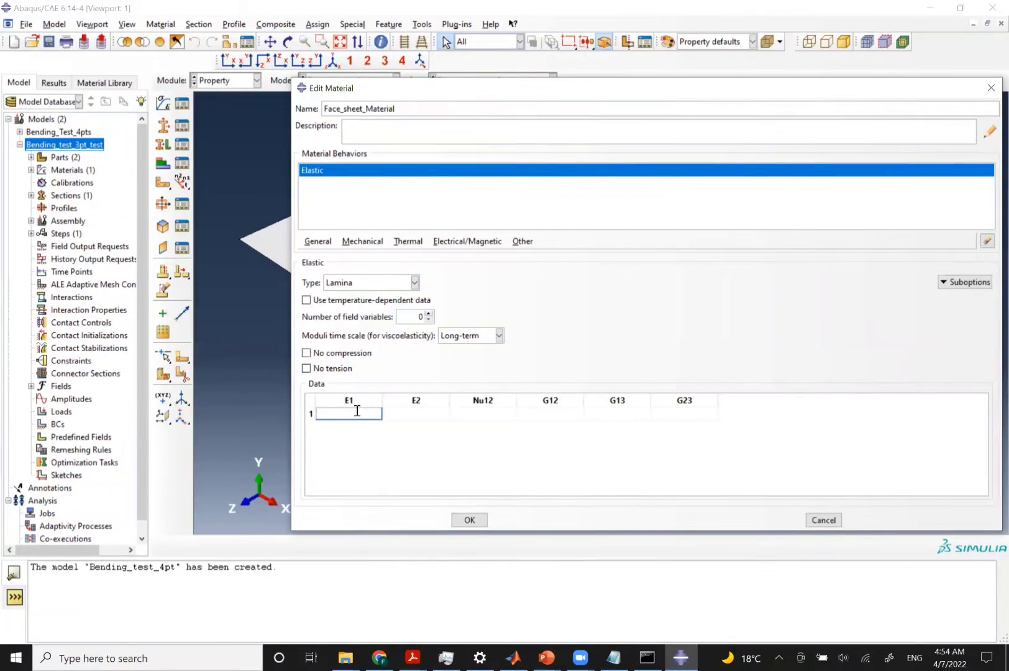
key(alt+Tab)
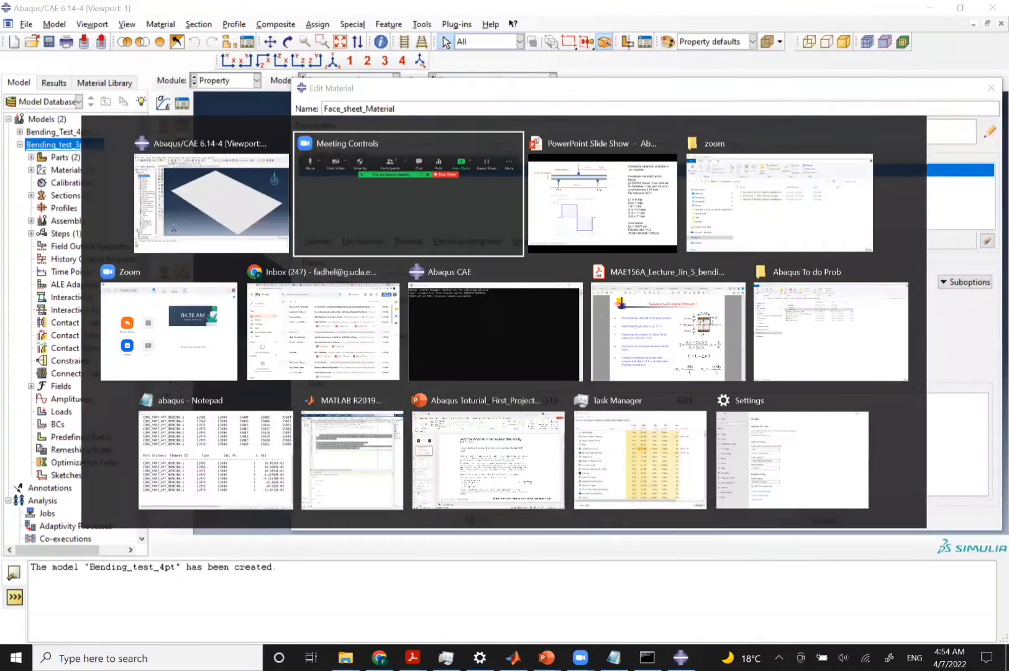
key(alt+Tab)
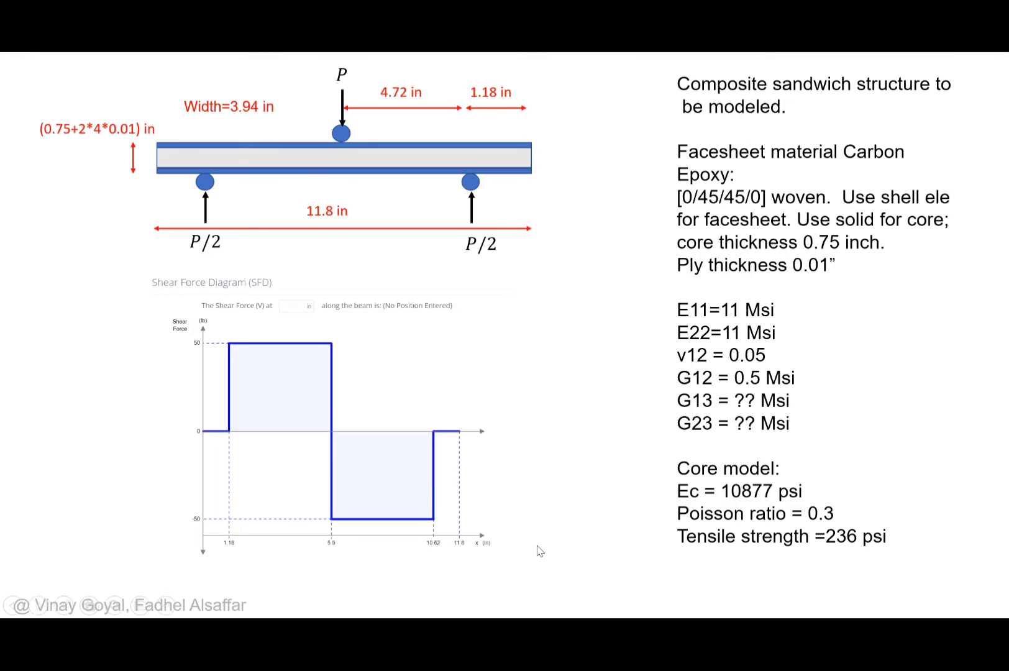
key(alt+Tab)
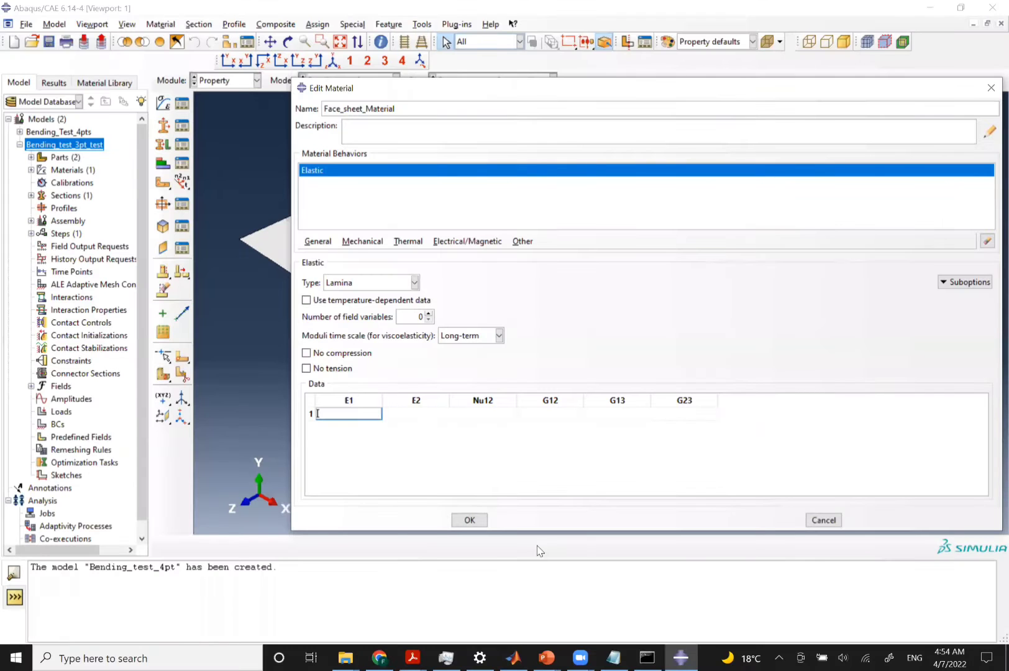
text(11e6)
key(Tab)
text(11e6)
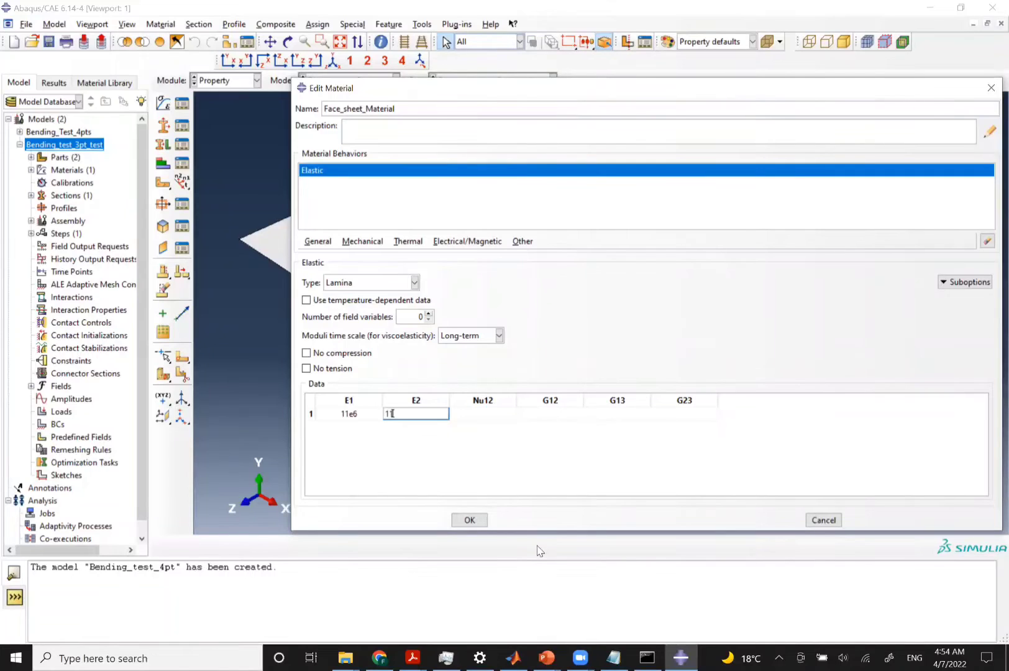
key(Tab)
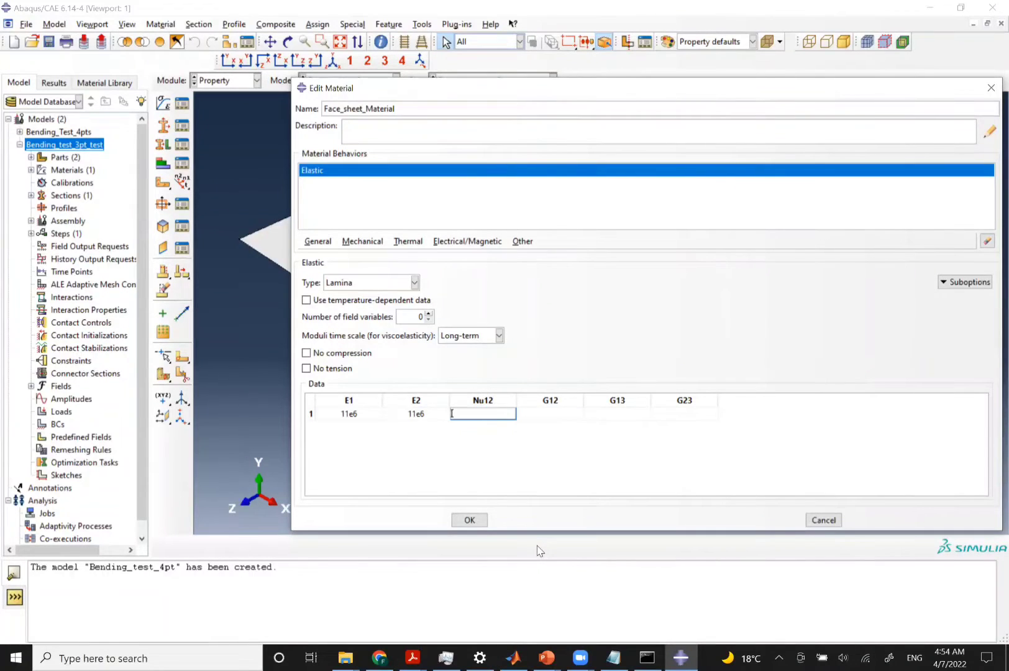
text(0.05)
key(Tab)
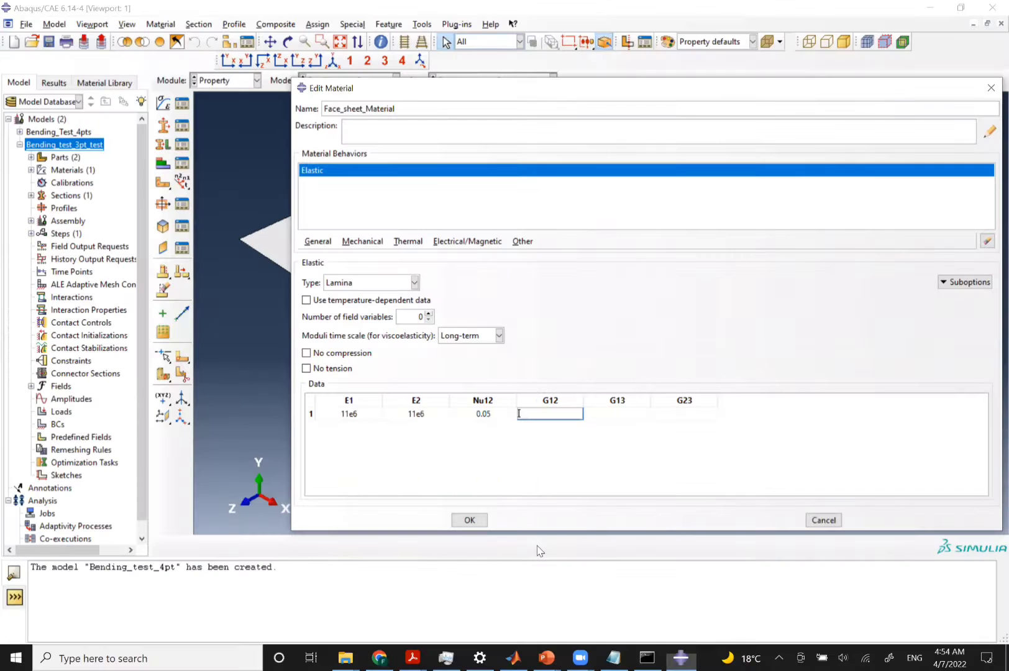
Set the lamina shear moduli to G12 0.5e6, G13 0.3e6 and G23 0.3e6, and save the material
text(0.5e6)
key(Tab)
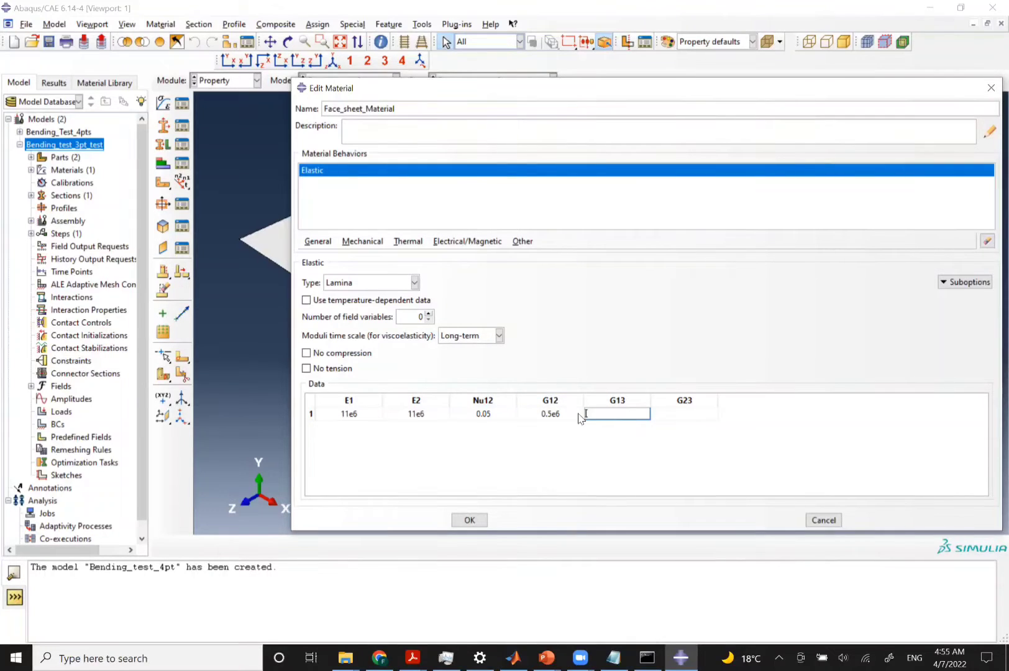
text(0.3e6)
key(Tab)
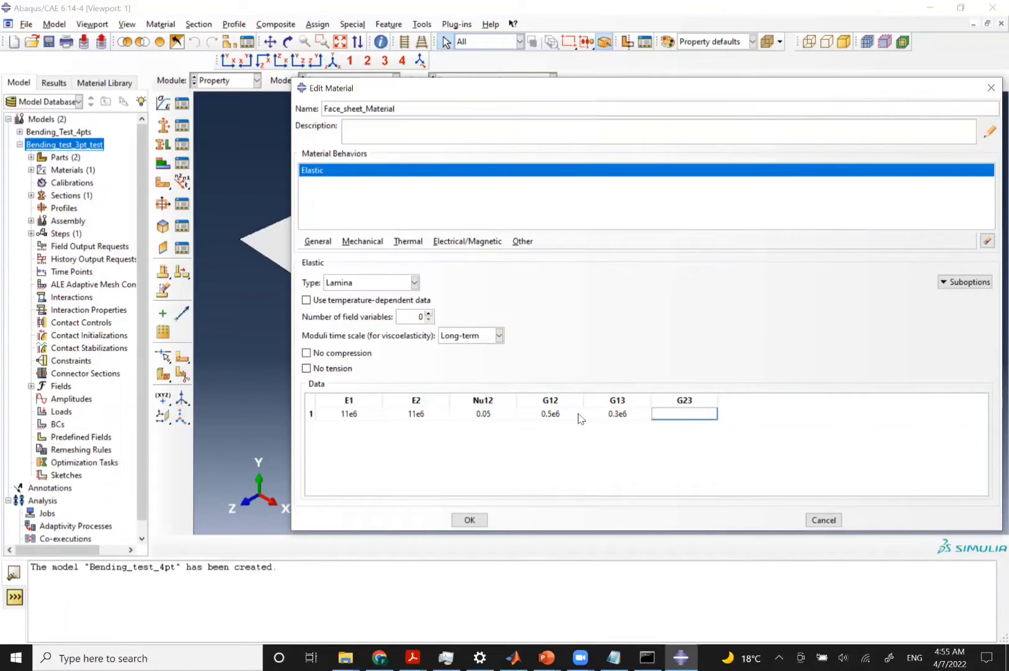
text(0.3e6)
click(469, 520)
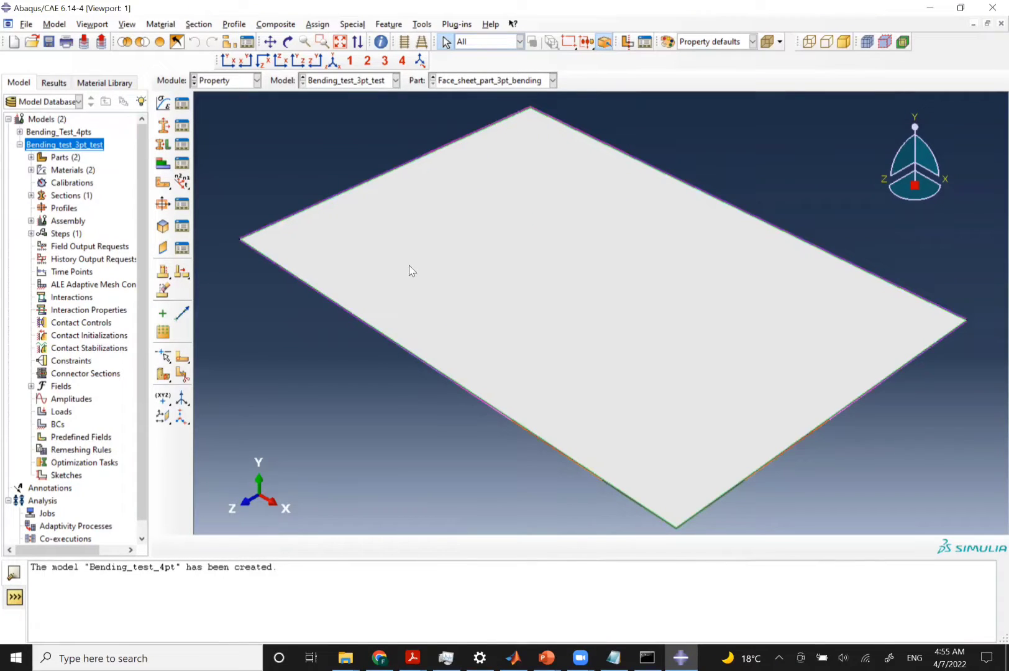
Create a conventional shell composite layup named Face_sheet_layup with an initial ply count of 2
click(163, 165)
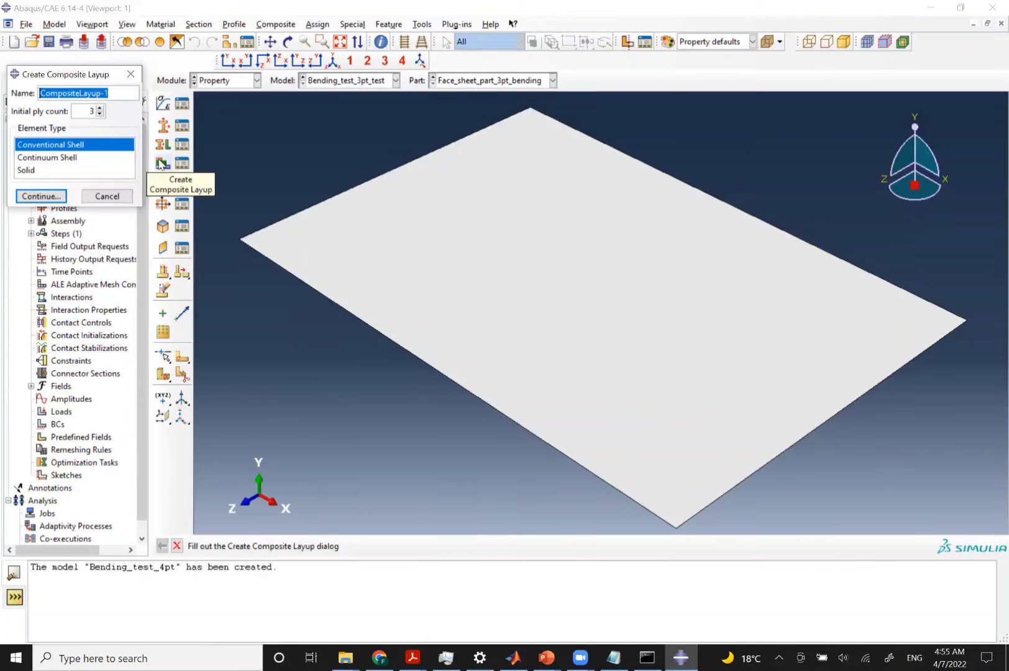
text(Face_)
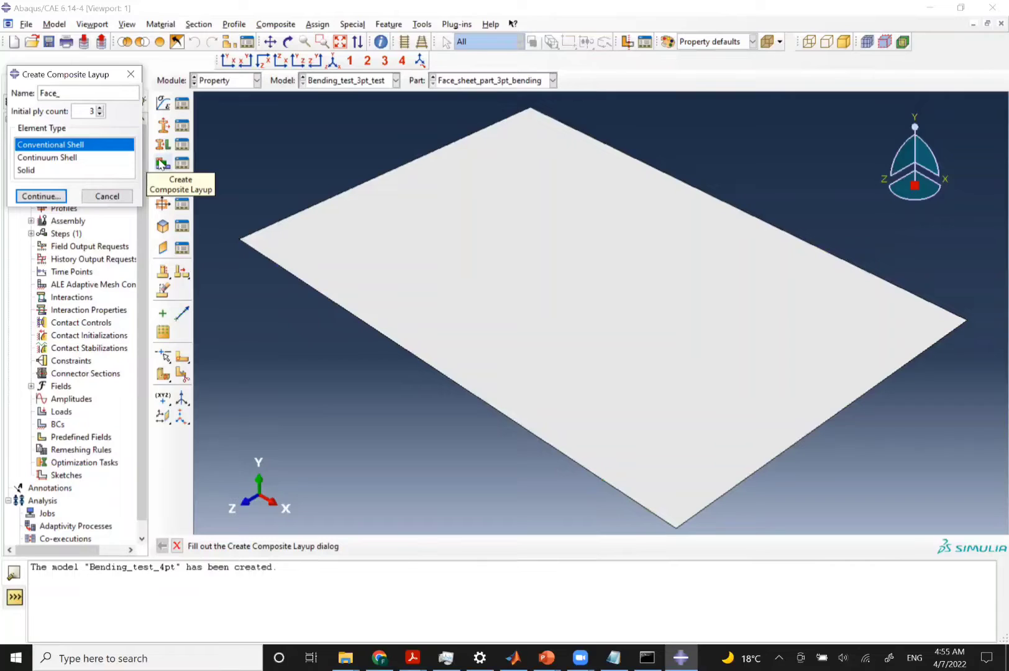
text(sheet_layup)
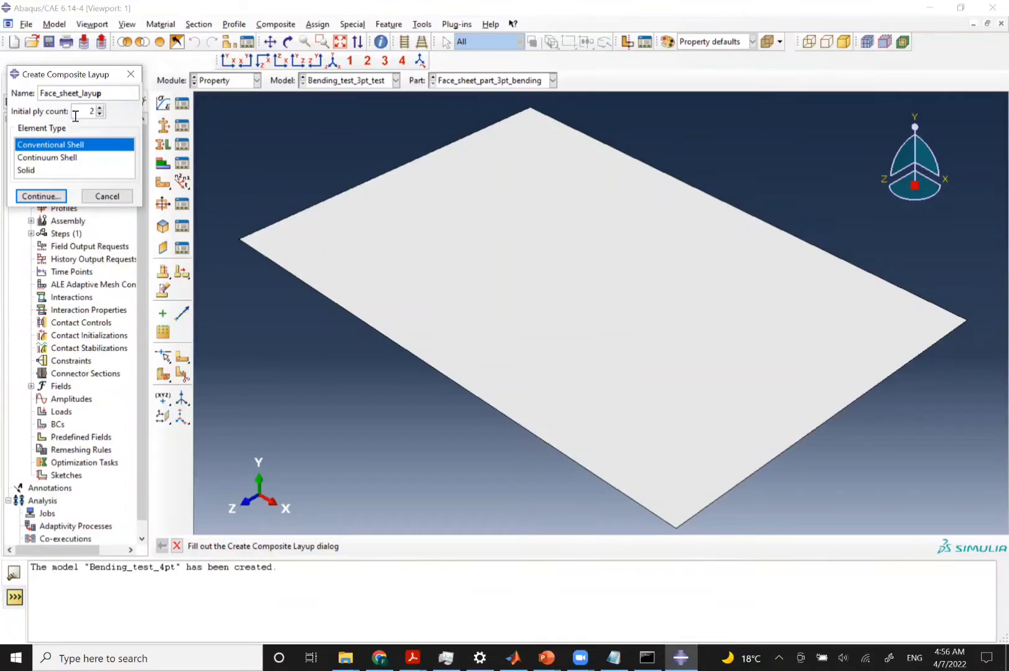
click(53, 197)
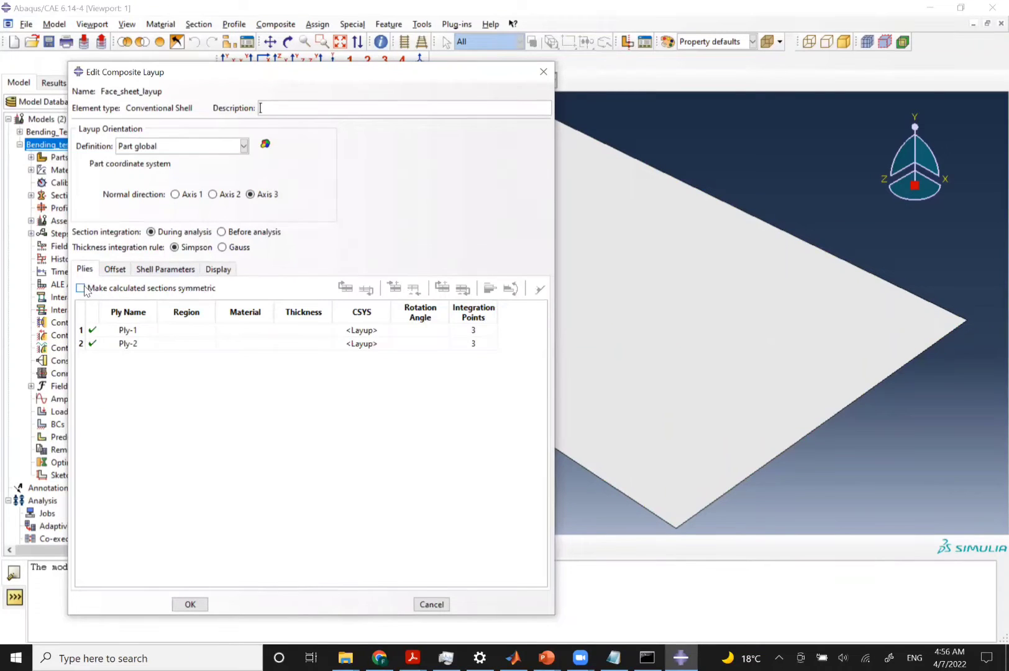
Assign the whole face sheet surface as the region for both plies of the composite layup
click(176, 314)
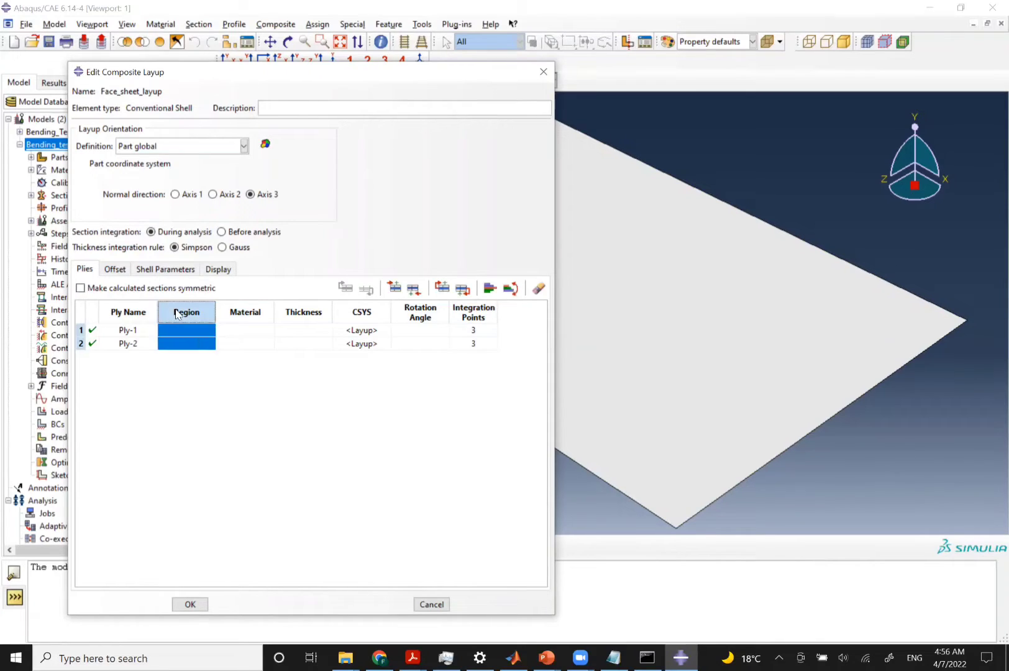
right_click(176, 313)
click(201, 318)
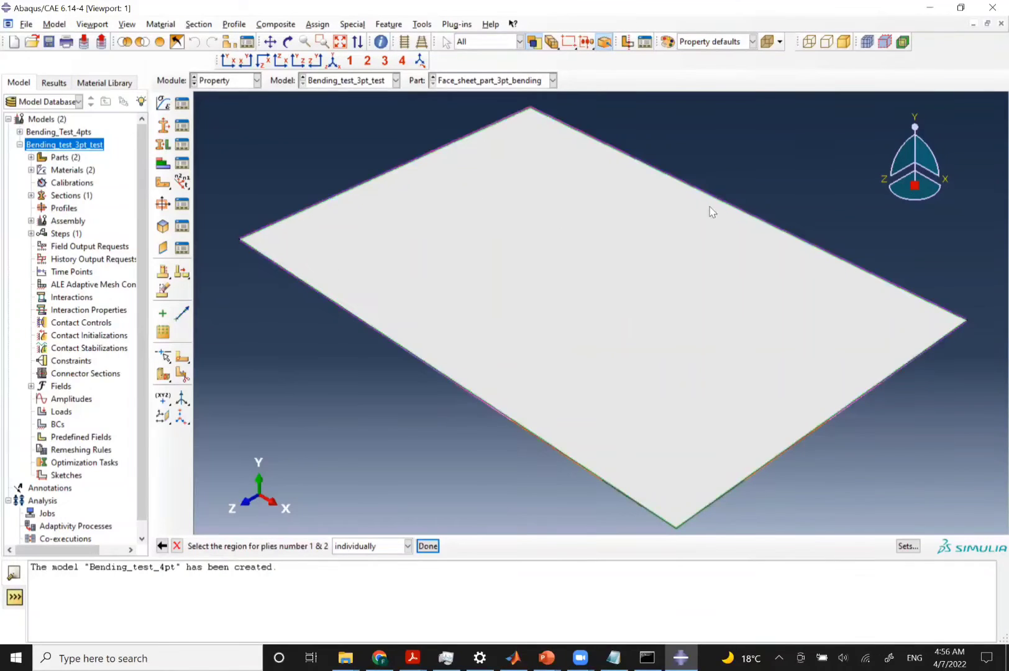
click(666, 269)
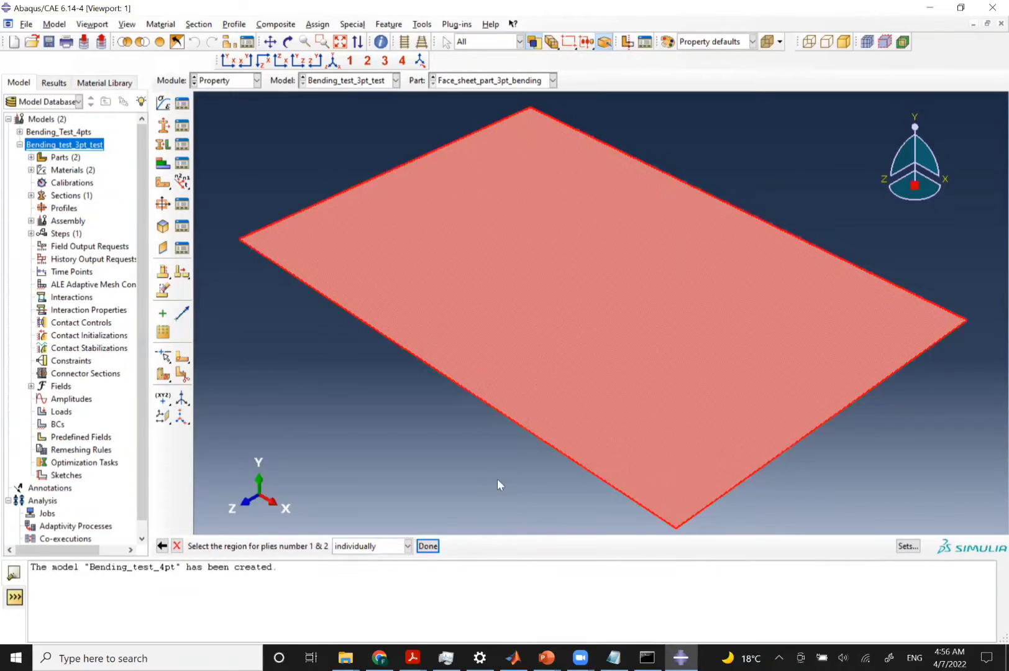
click(429, 546)
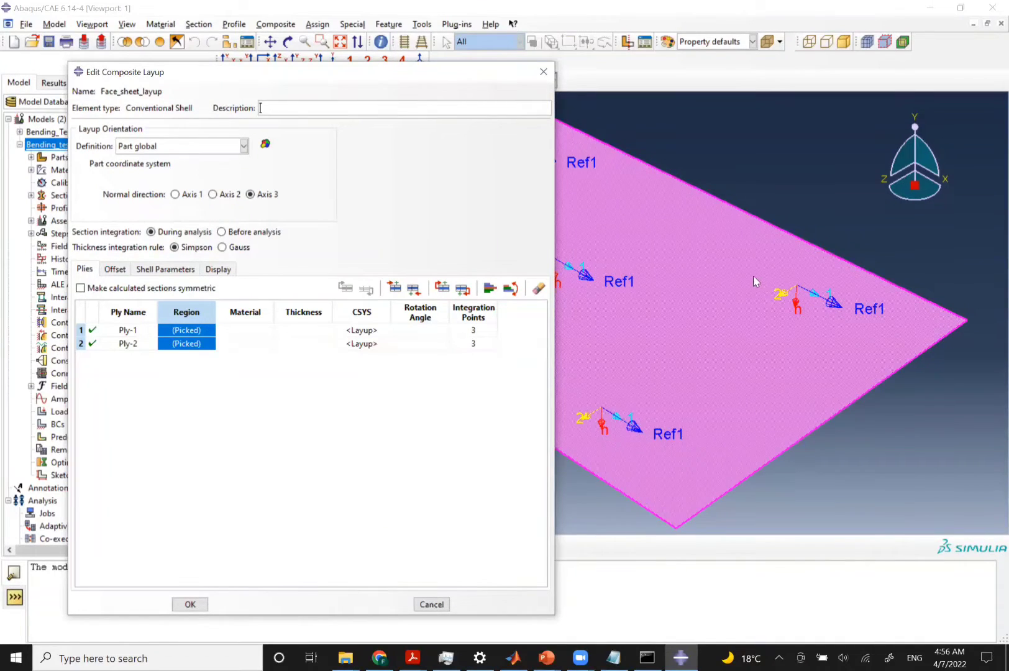
Assign Face_sheet_Material to Ply-1 and Ply-2 of the layup
click(253, 314)
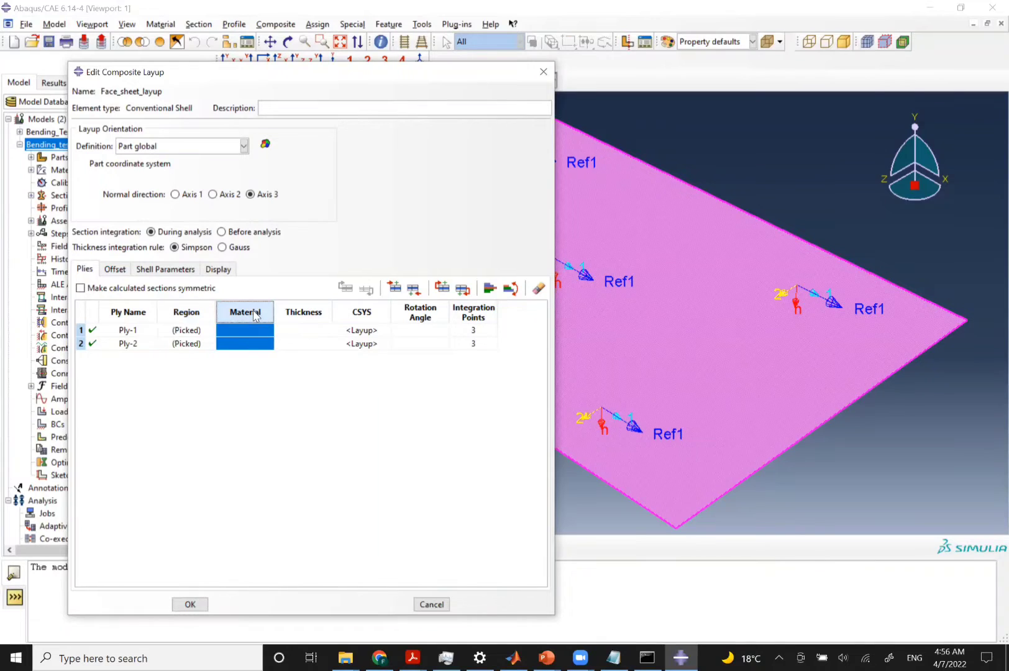
right_click(254, 313)
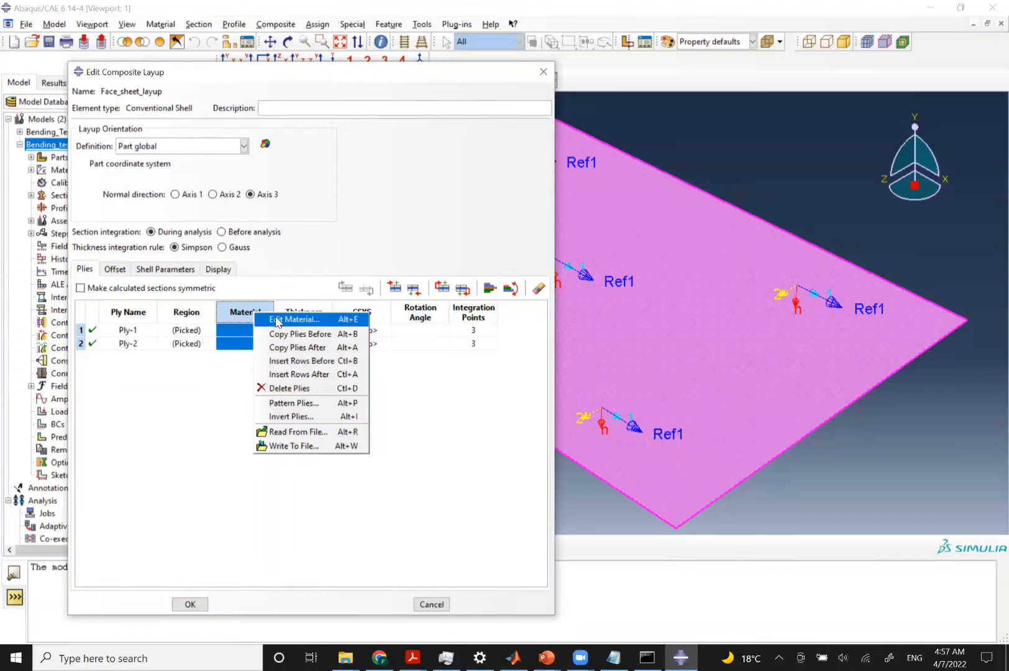
click(277, 319)
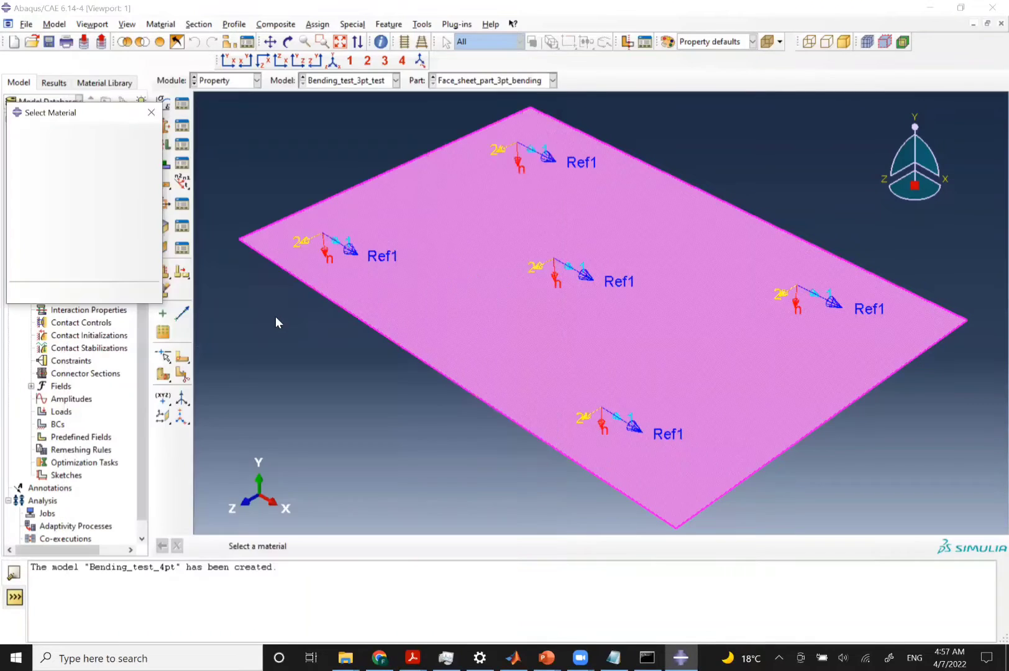
click(90, 165)
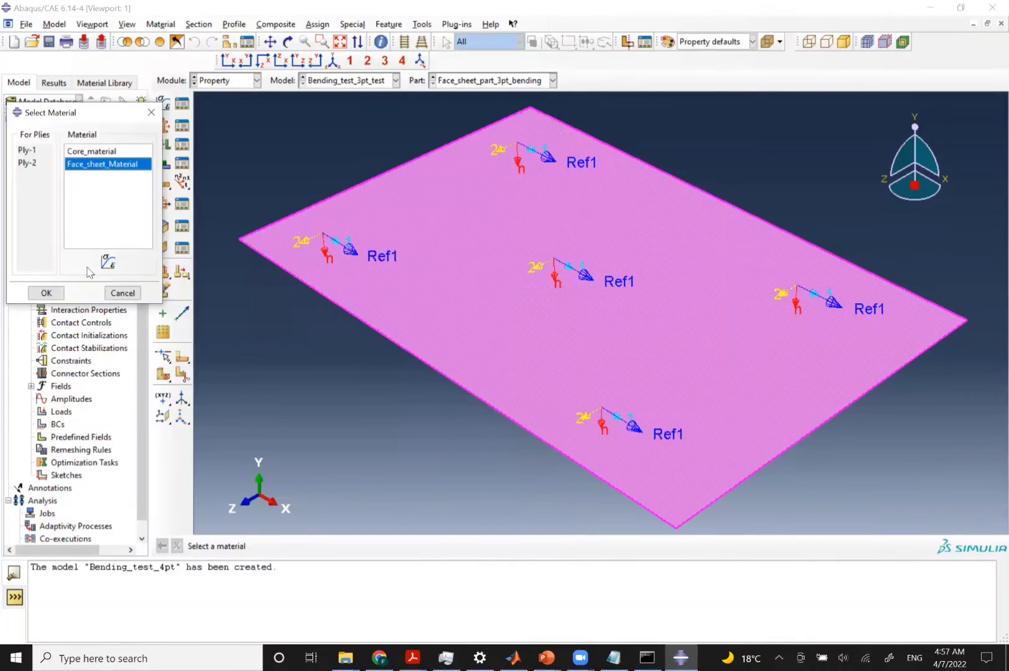
click(45, 293)
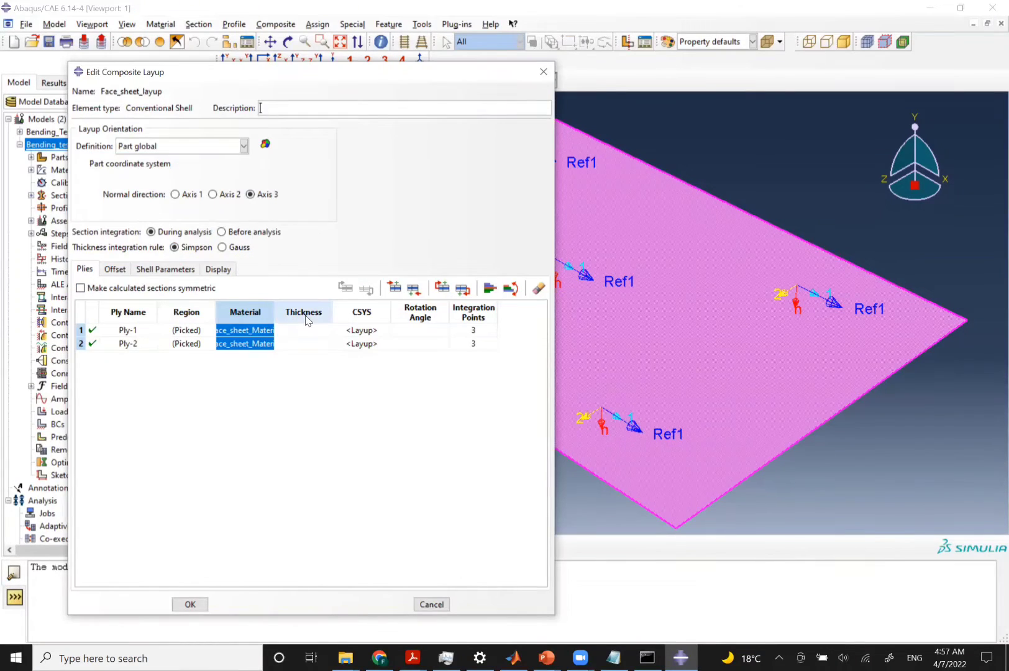
Set the thickness of both plies to a specified value of 0.01
click(305, 320)
right_click(305, 320)
click(324, 323)
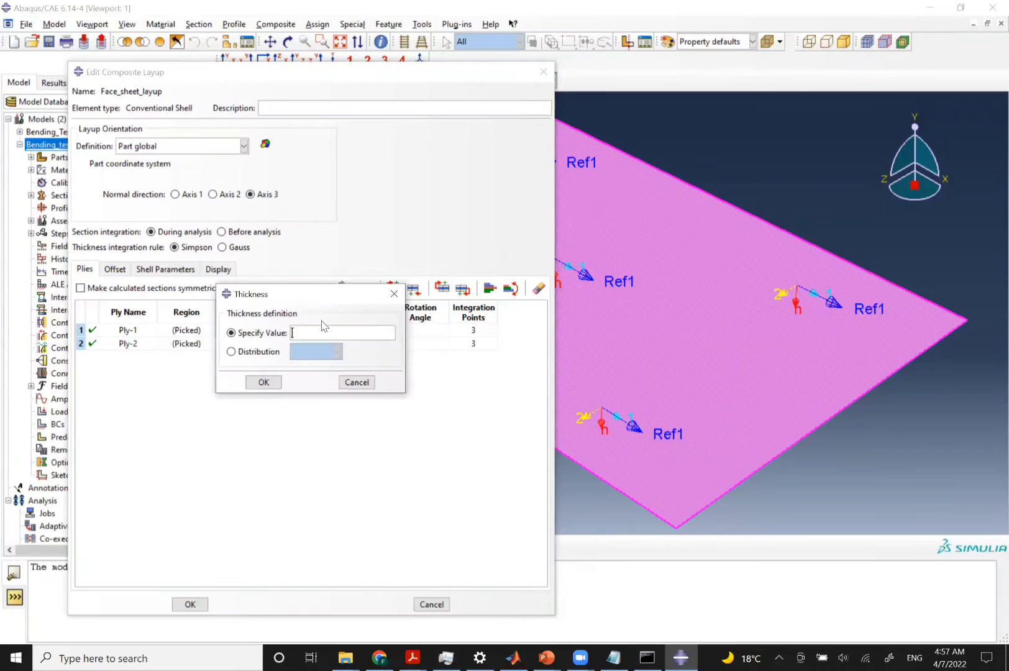
text(0.01)
click(264, 382)
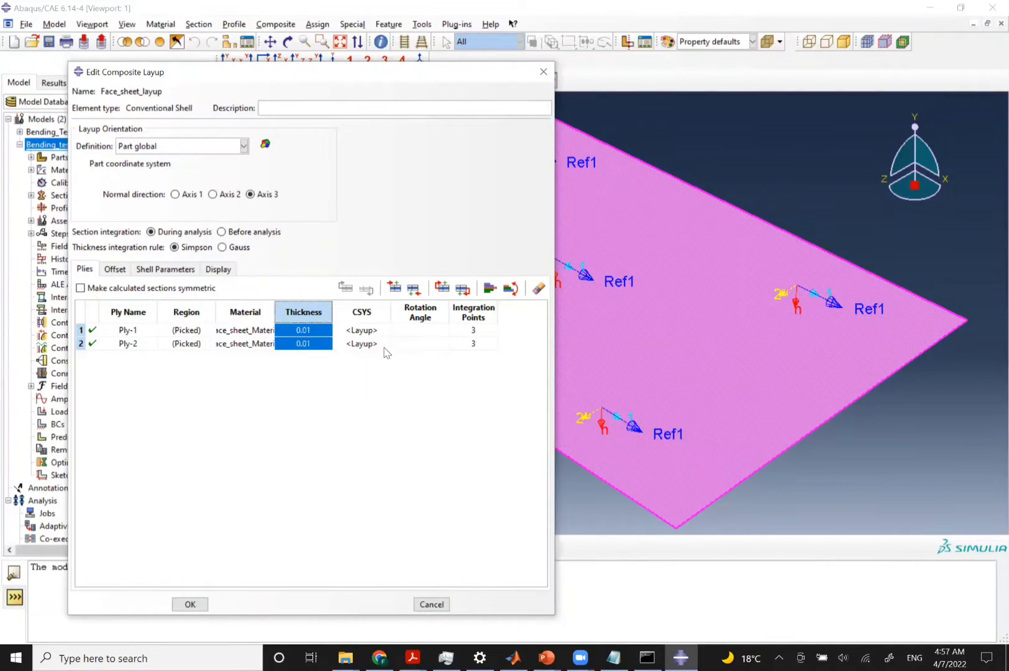
Set the rotation angles to 0 for Ply-1 and 45 for Ply-2, make the calculated sections symmetric, and save the layup
click(416, 330)
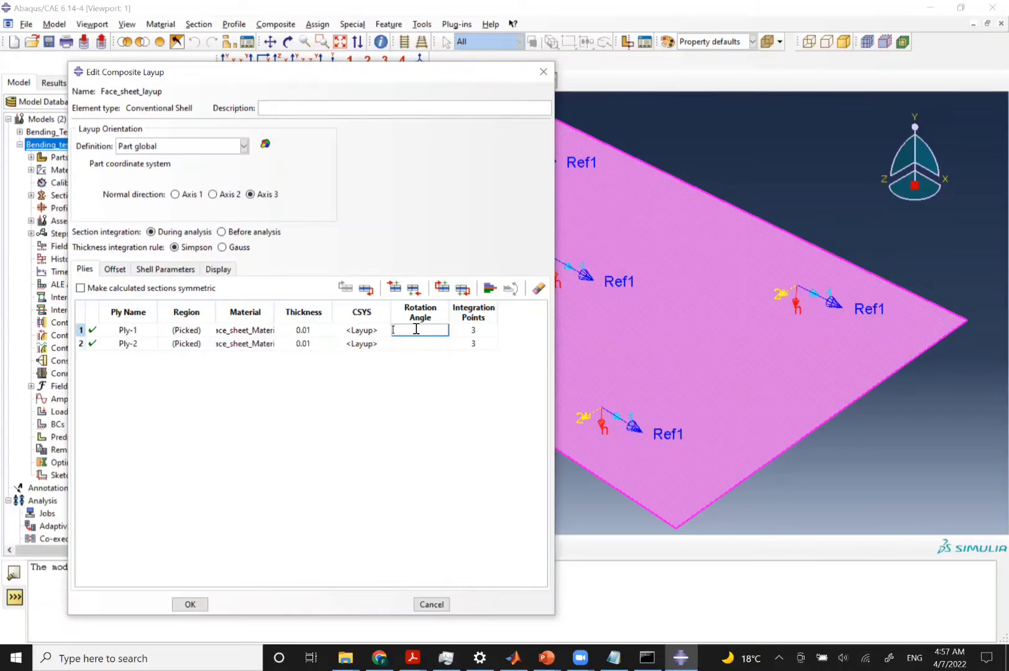
text(0)
click(407, 341)
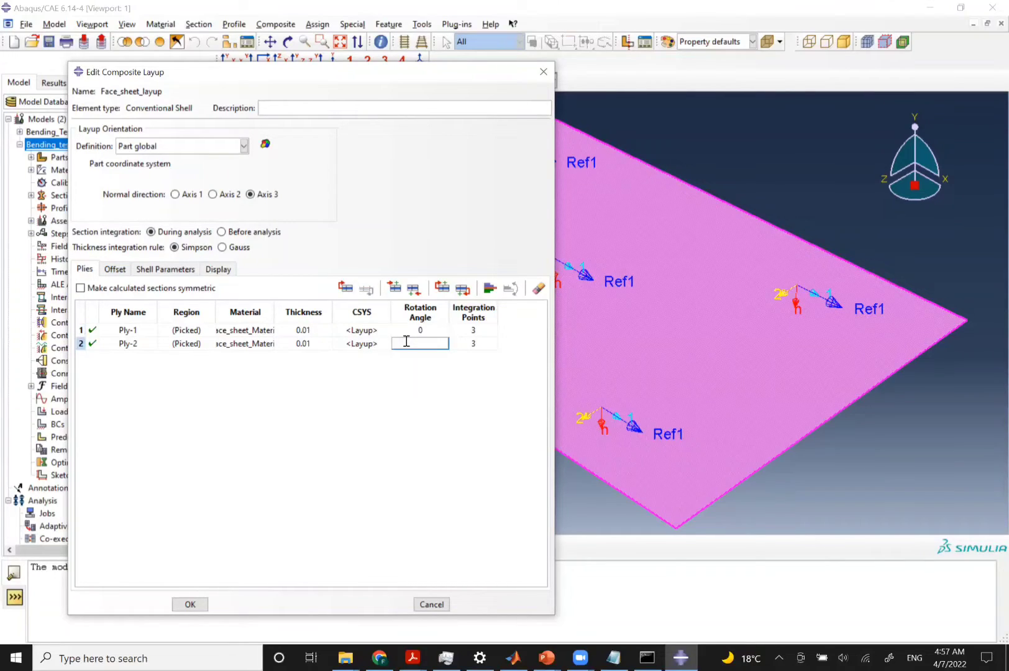
text(45)
click(422, 330)
click(423, 343)
click(80, 288)
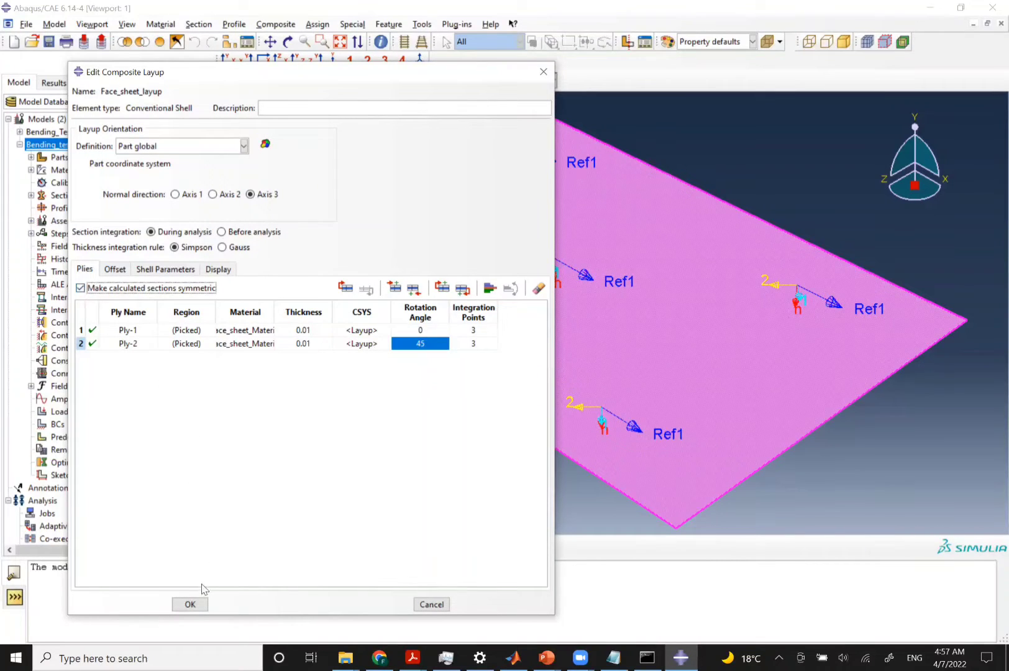
click(192, 603)
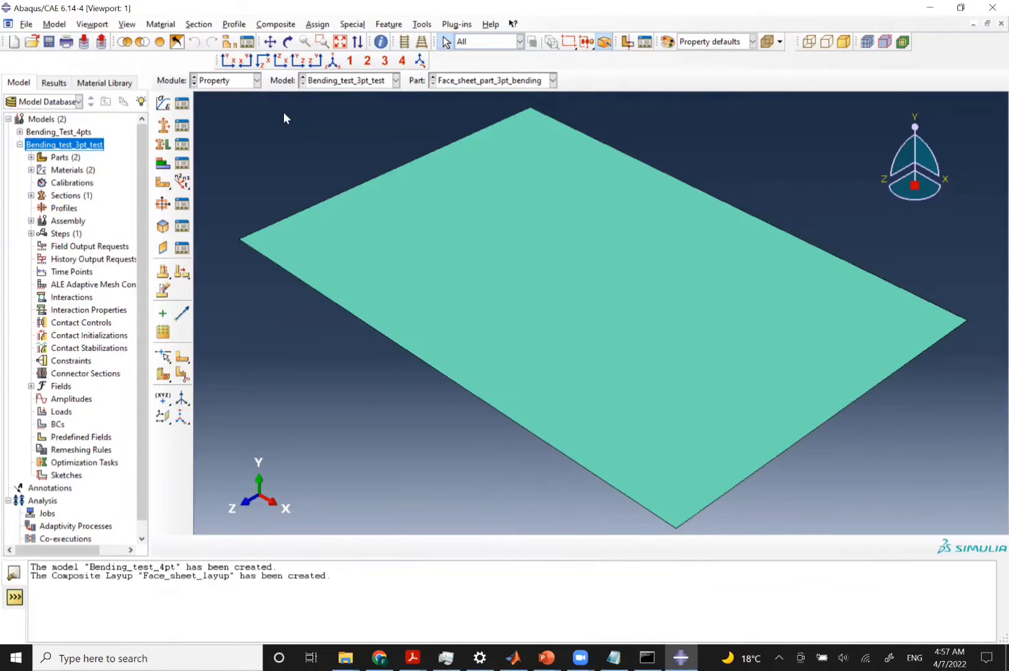
In the Assembly module, create independent instances of Core_Part_3pt_Bending and Face_sheet_part_3pt_bending, auto-offset from other instances
click(235, 82)
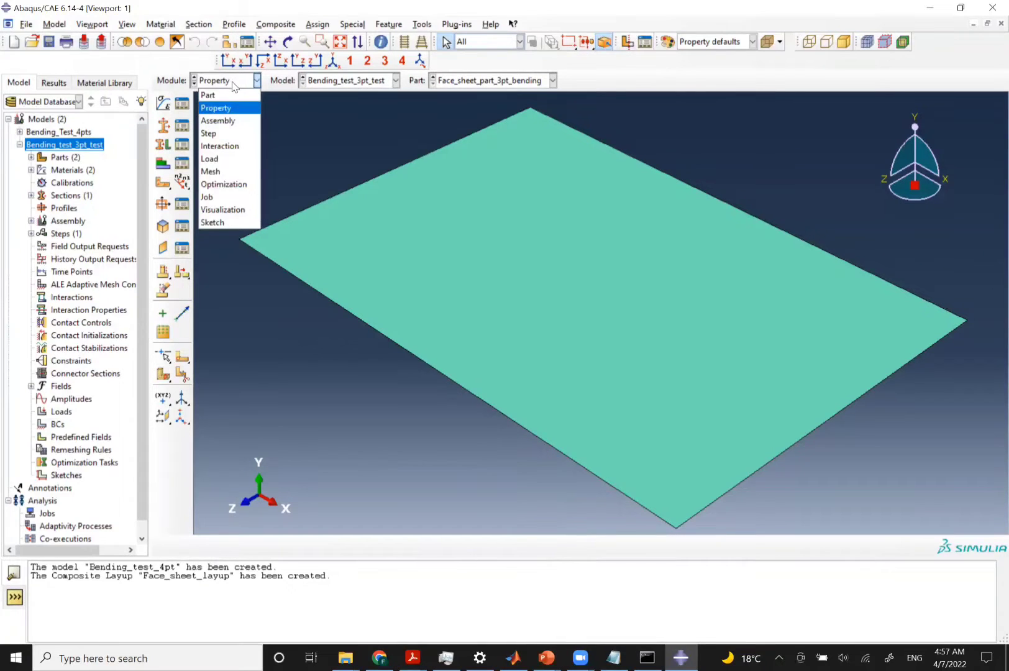
click(222, 123)
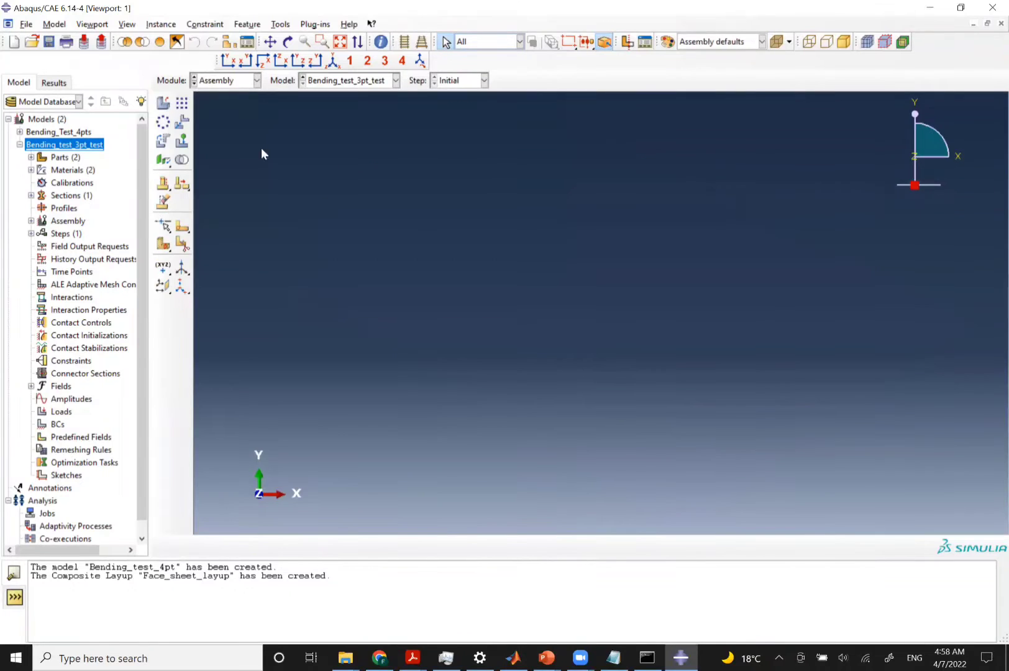
click(164, 104)
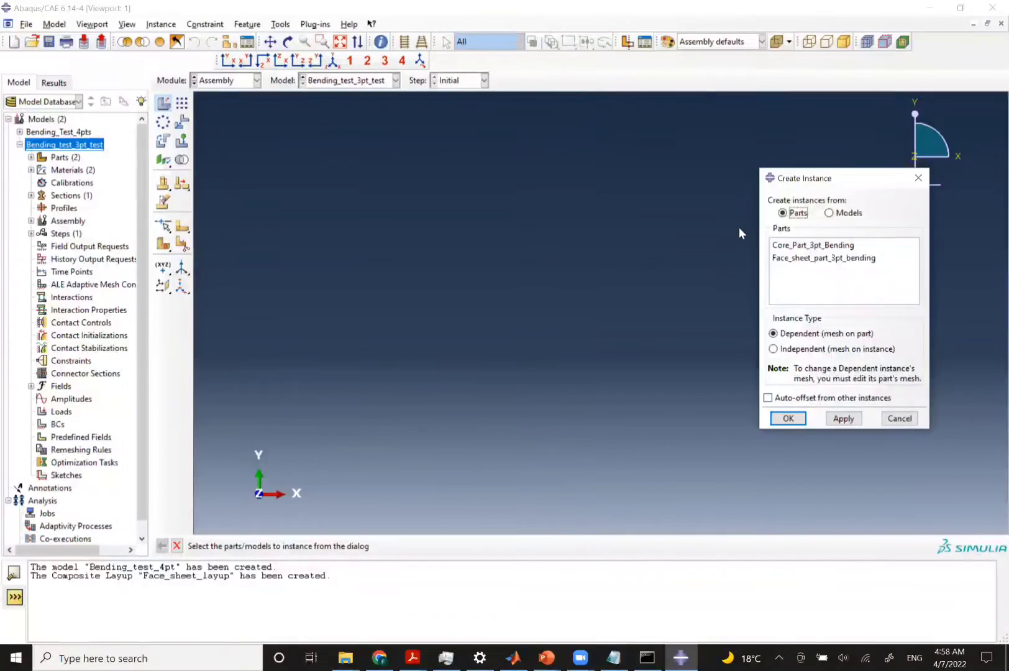
click(818, 259)
shift+click(807, 248)
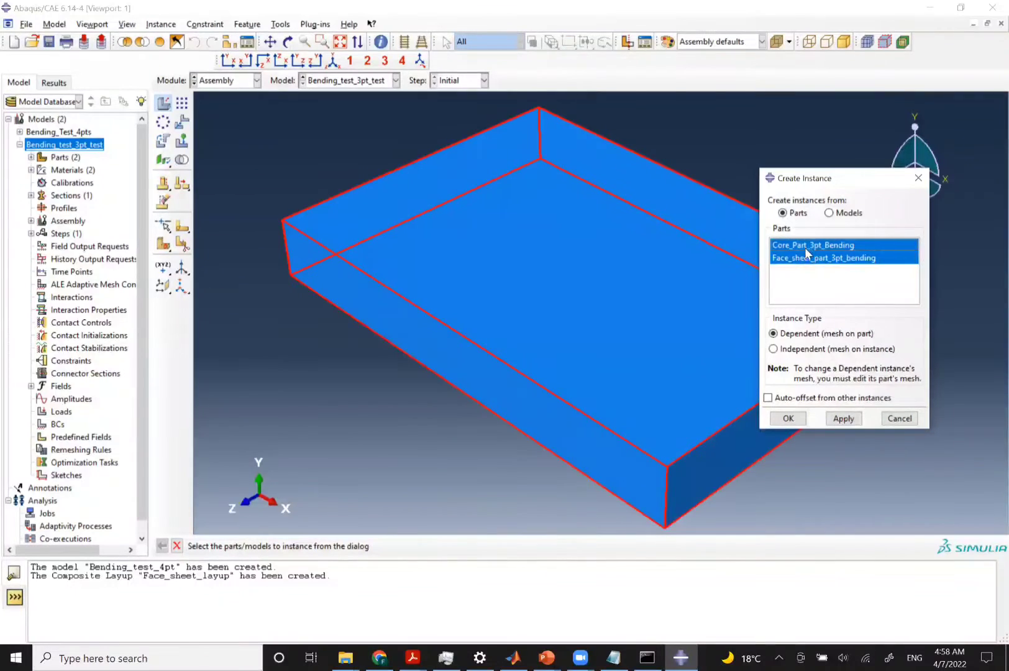
click(776, 351)
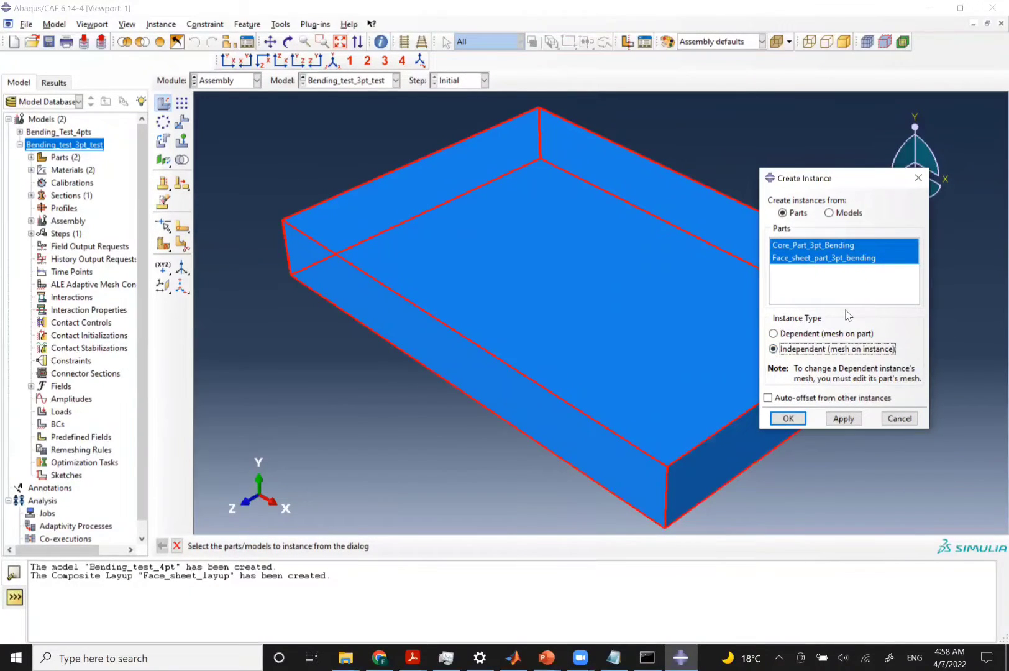
click(780, 400)
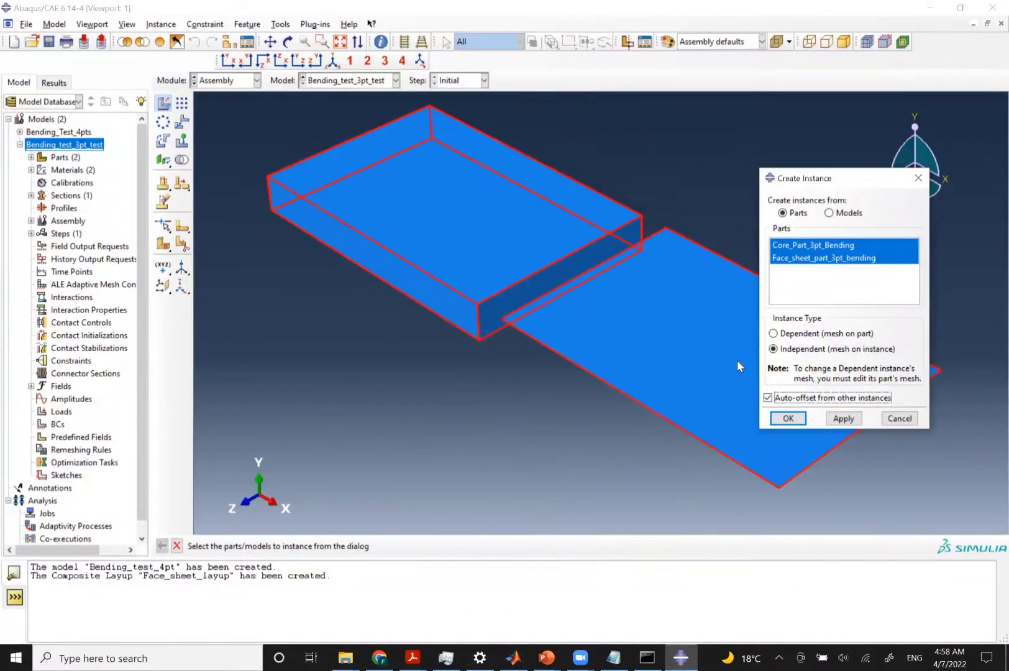
click(844, 418)
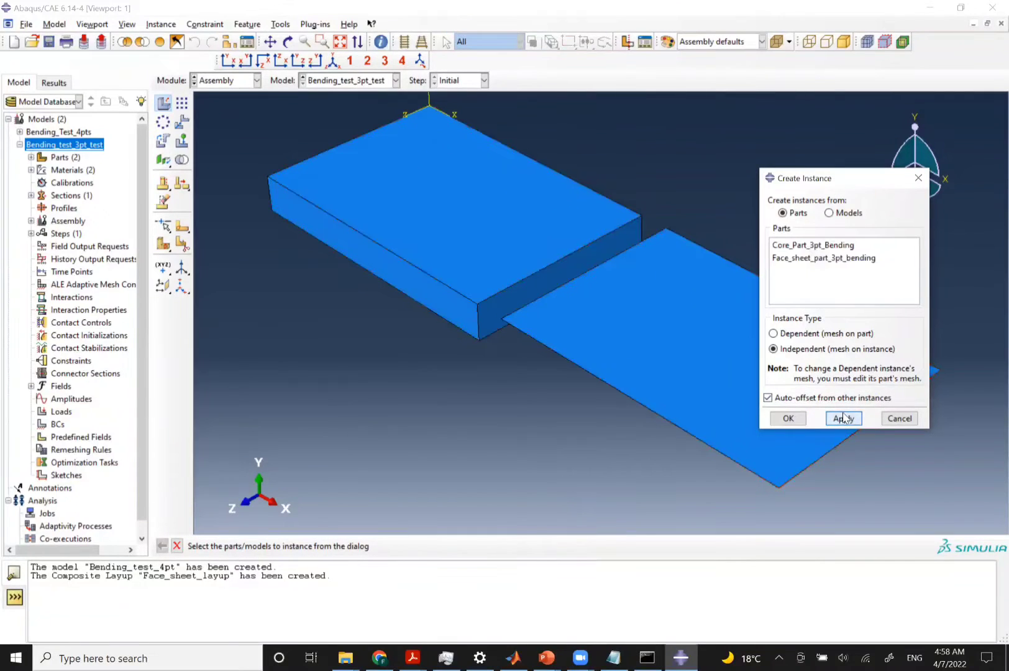
click(786, 419)
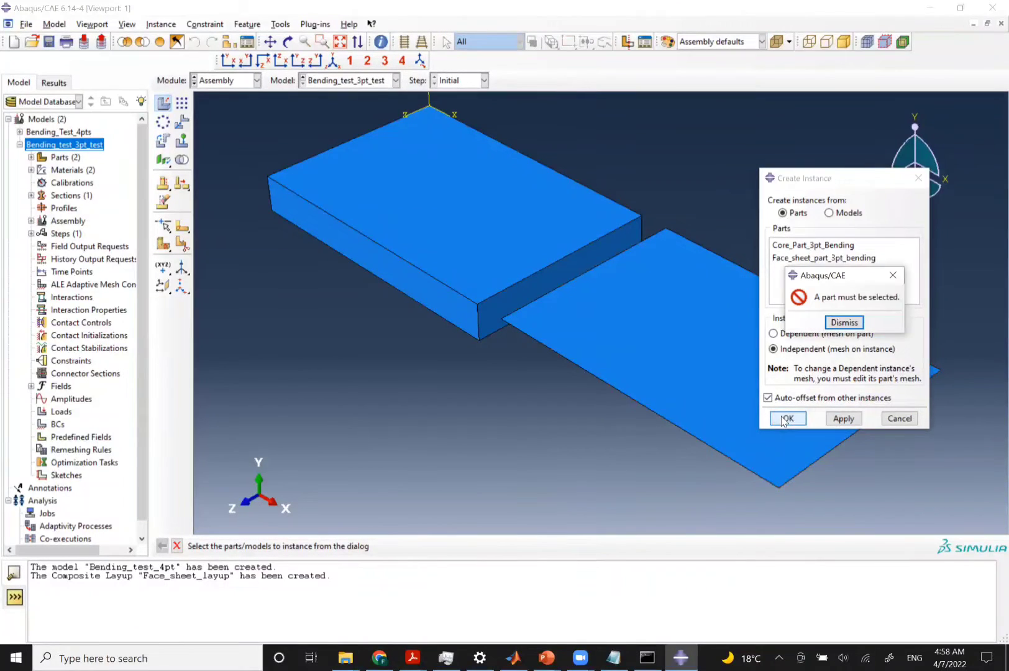
click(841, 323)
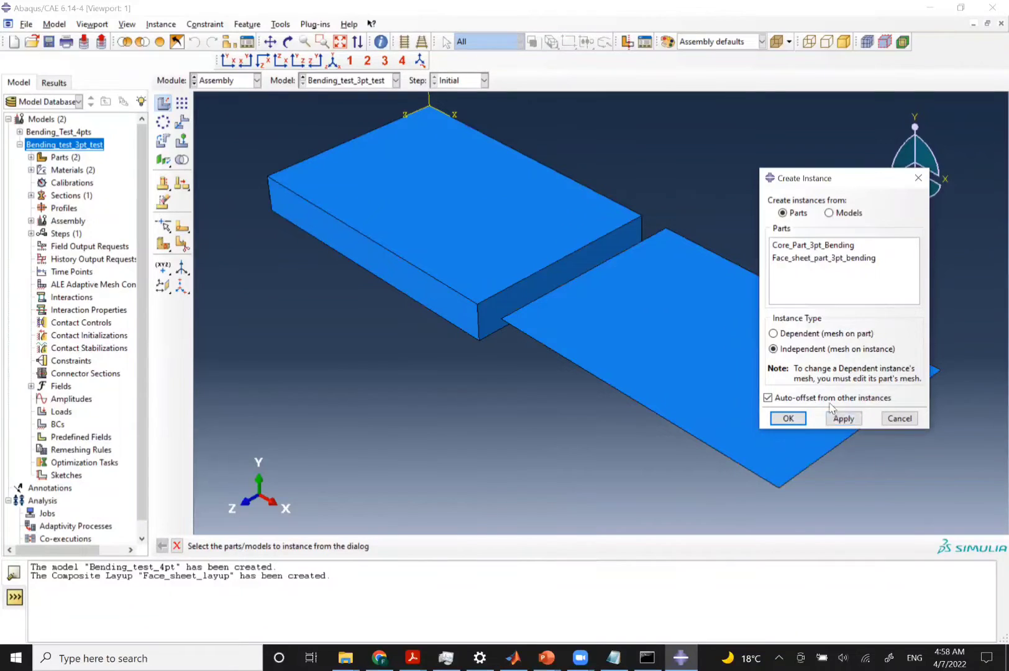
click(899, 418)
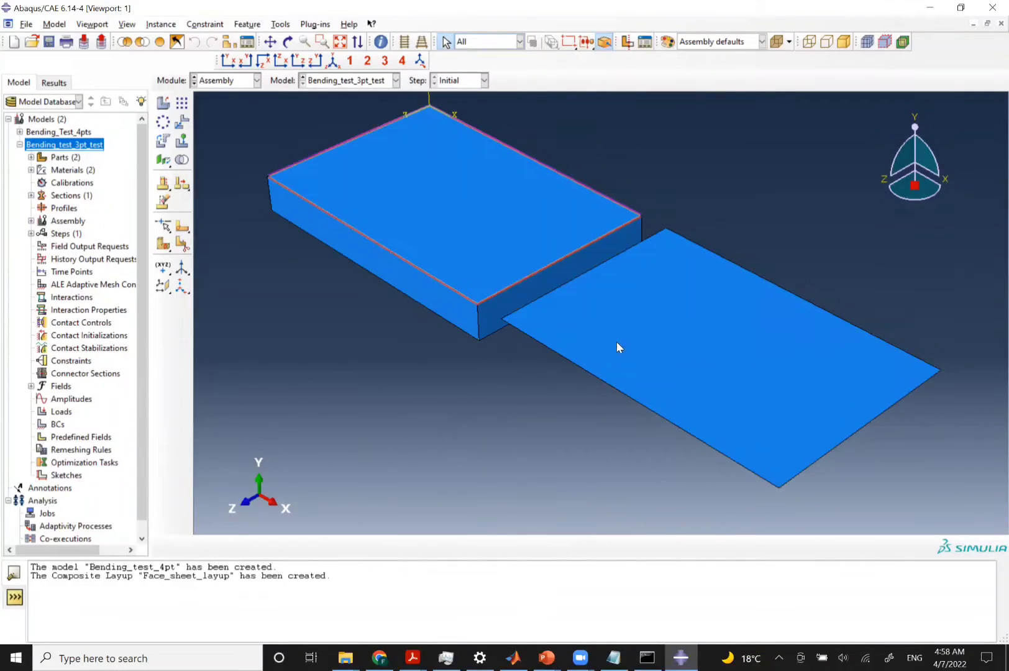
Translate the face sheet instance from its back corner onto the matching top corner of the core at the origin
click(180, 124)
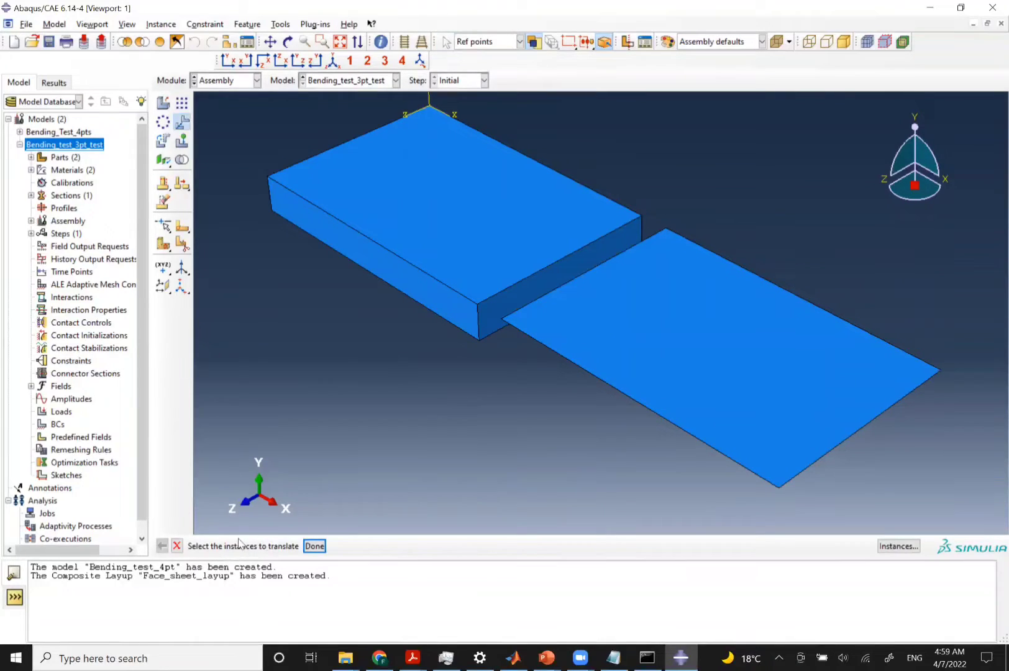
click(597, 319)
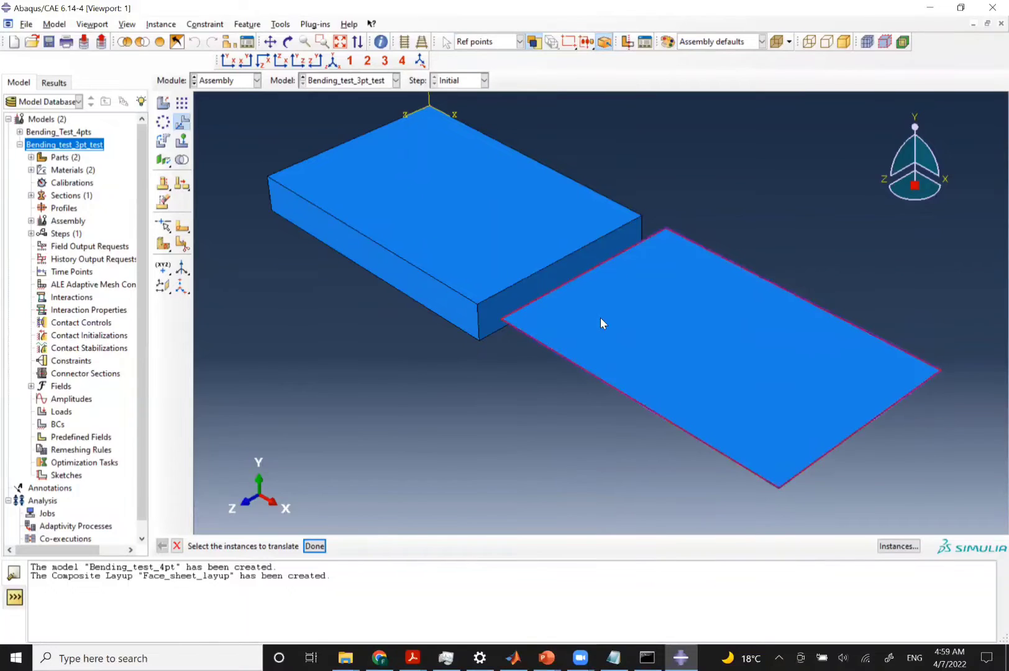
middle_click(479, 429)
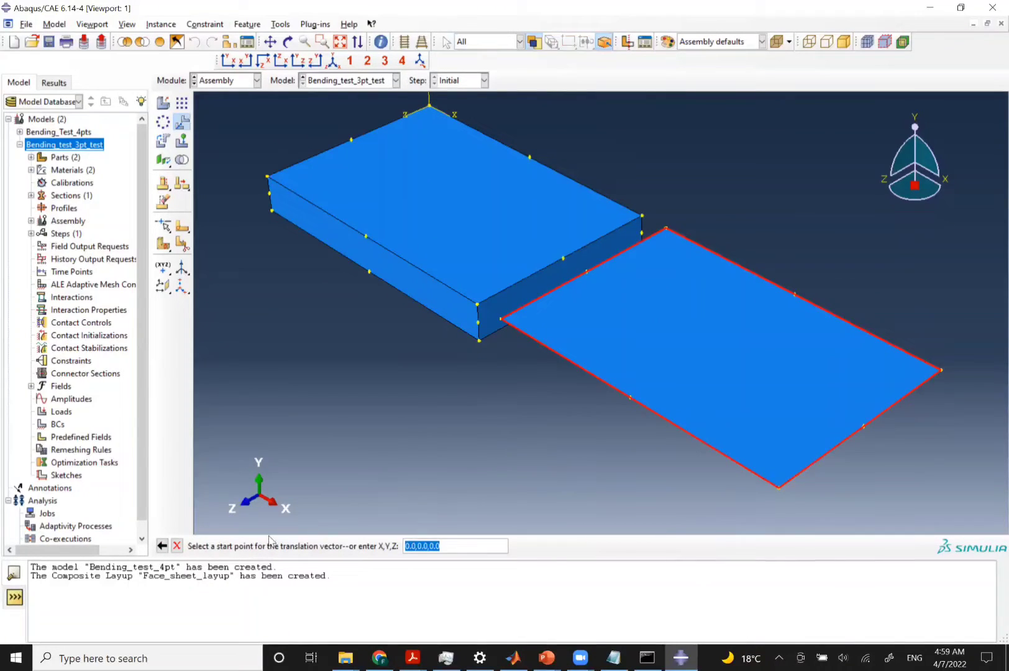
click(667, 229)
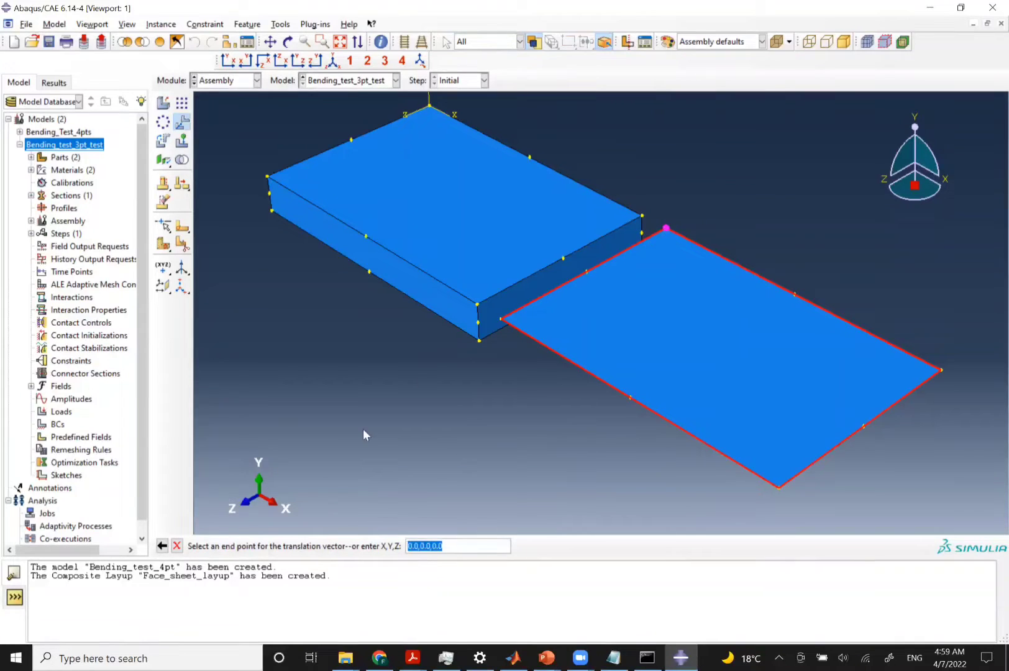
click(430, 106)
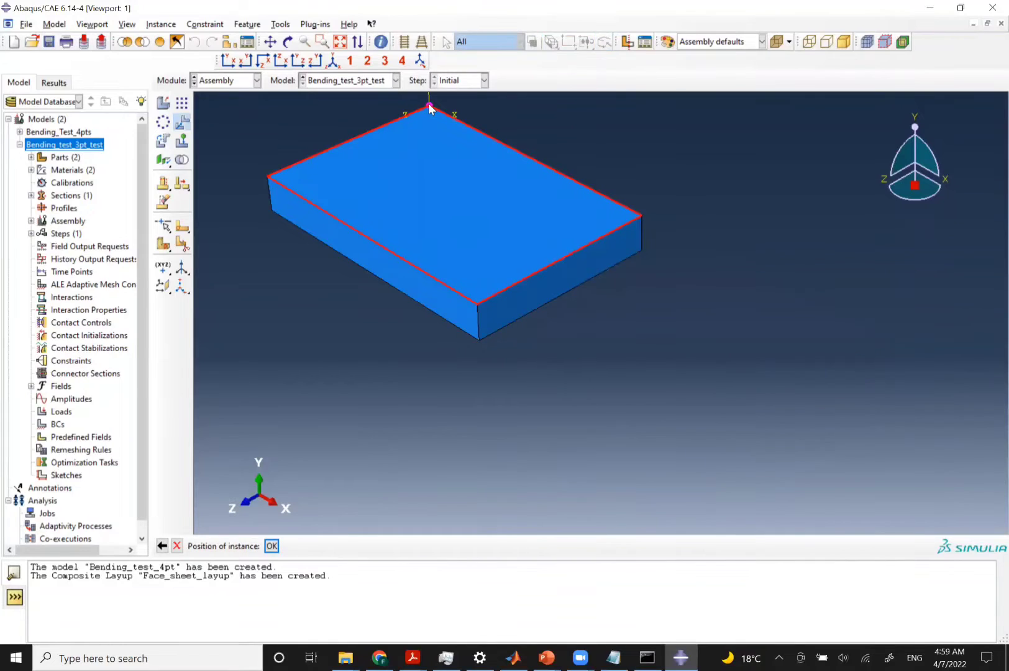
middle_click(360, 321)
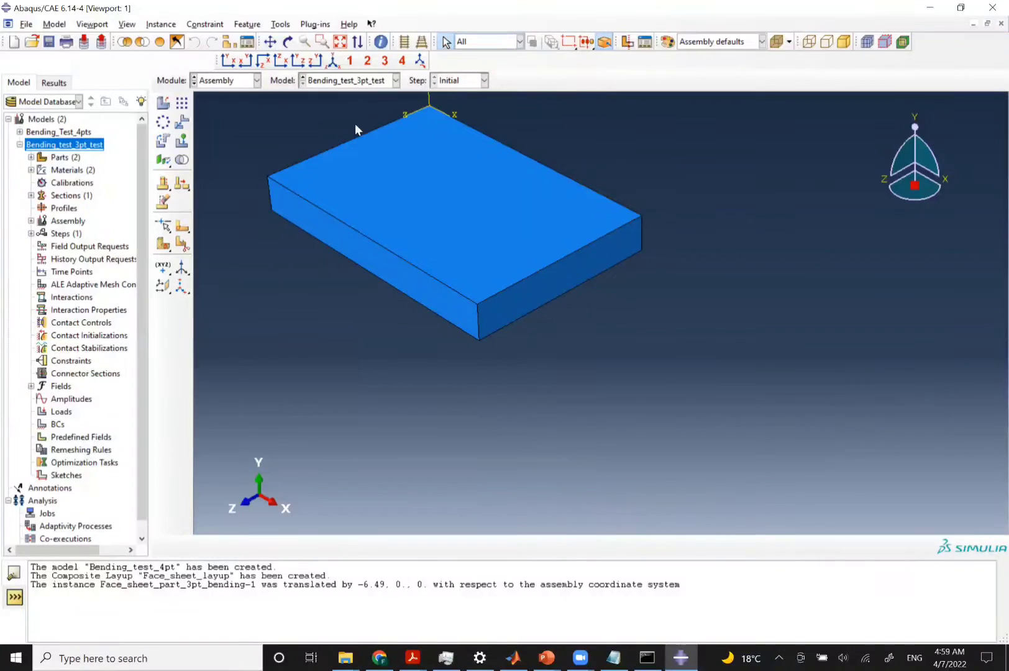
Remove the core cell from the display so only the top face sheet instance is shown in isometric view
click(333, 61)
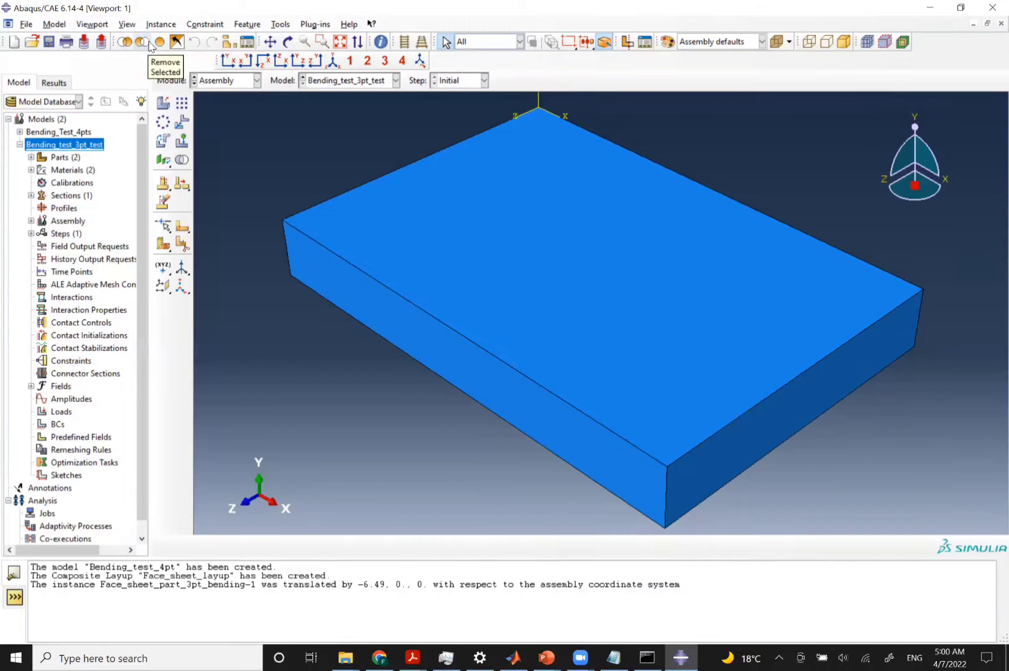
click(310, 205)
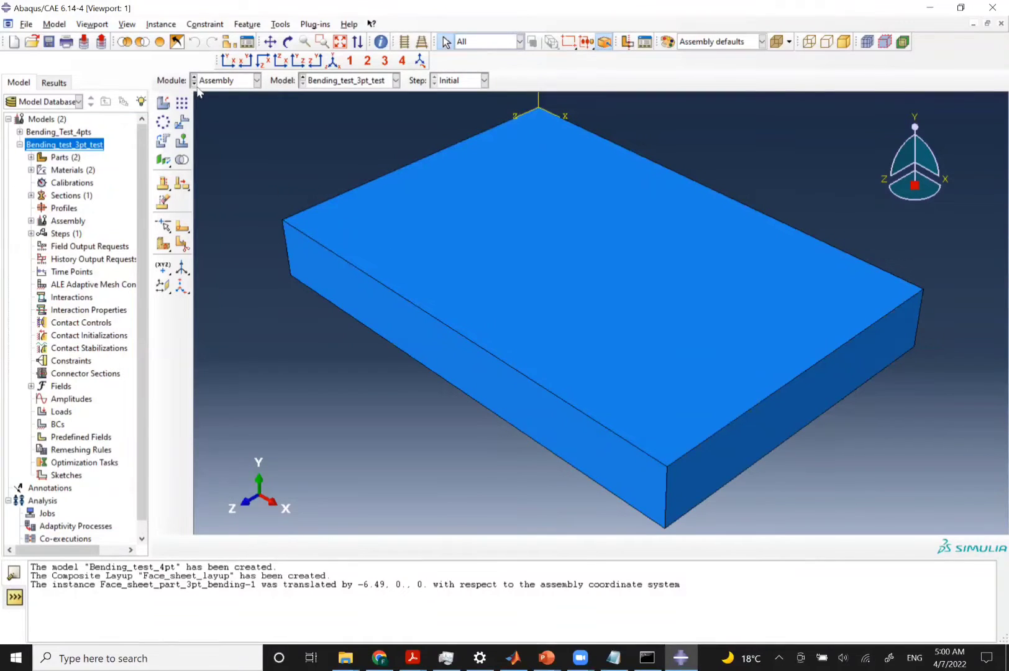
click(141, 42)
click(289, 272)
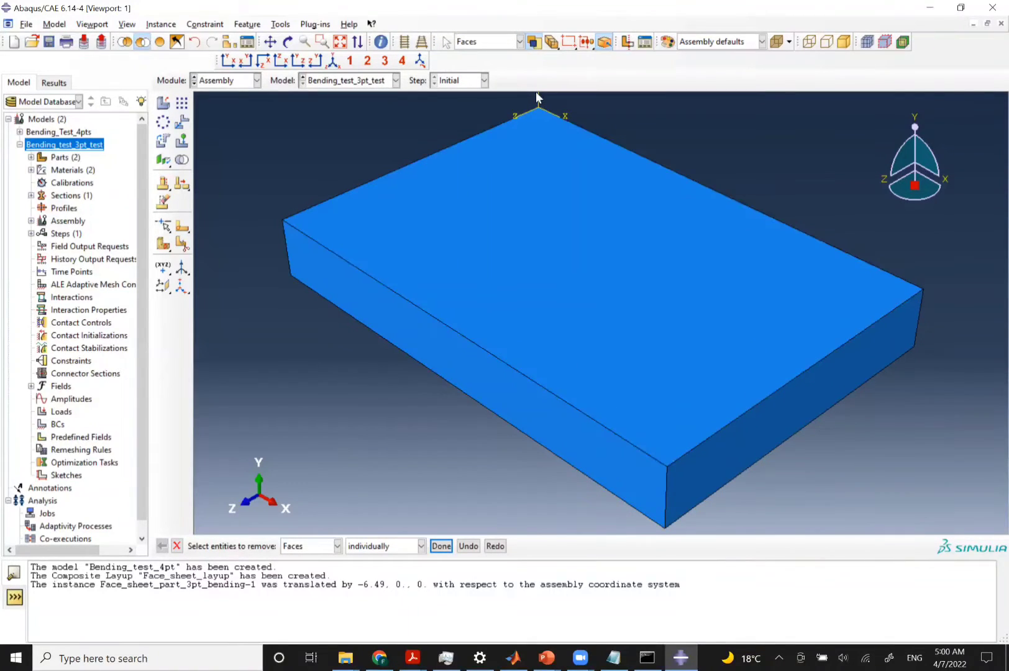
click(468, 49)
click(468, 49)
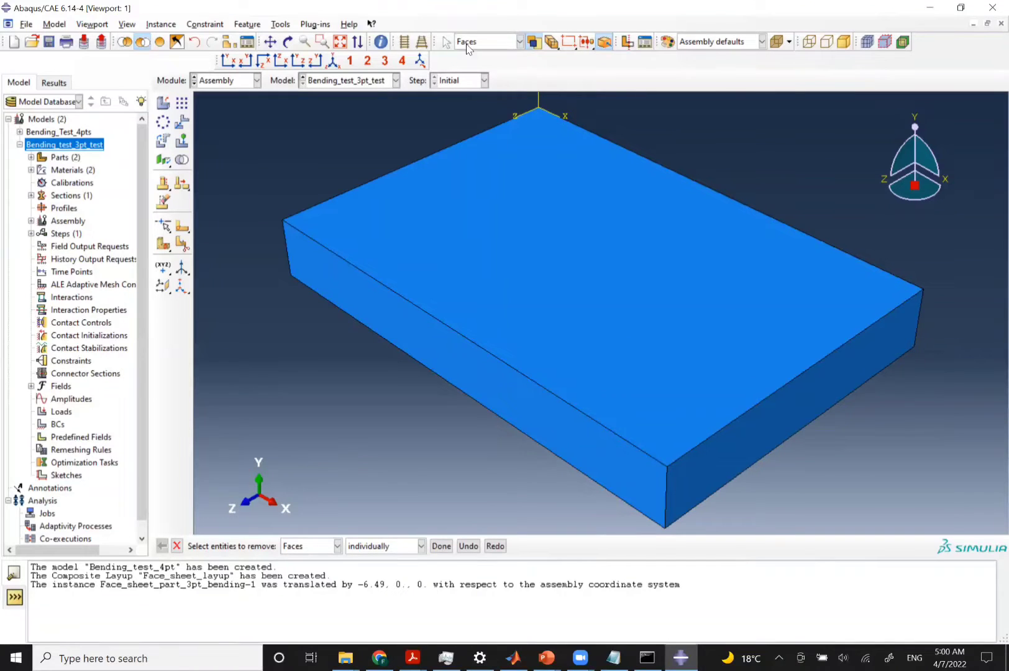
click(307, 546)
scroll(307, 547, down, 1)
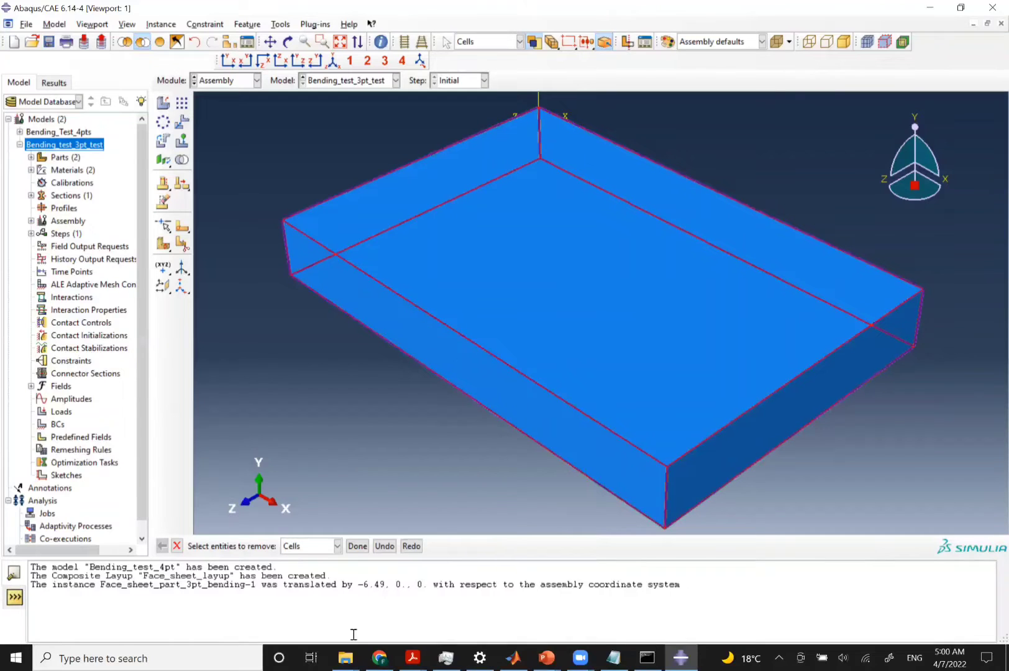
click(431, 336)
click(351, 432)
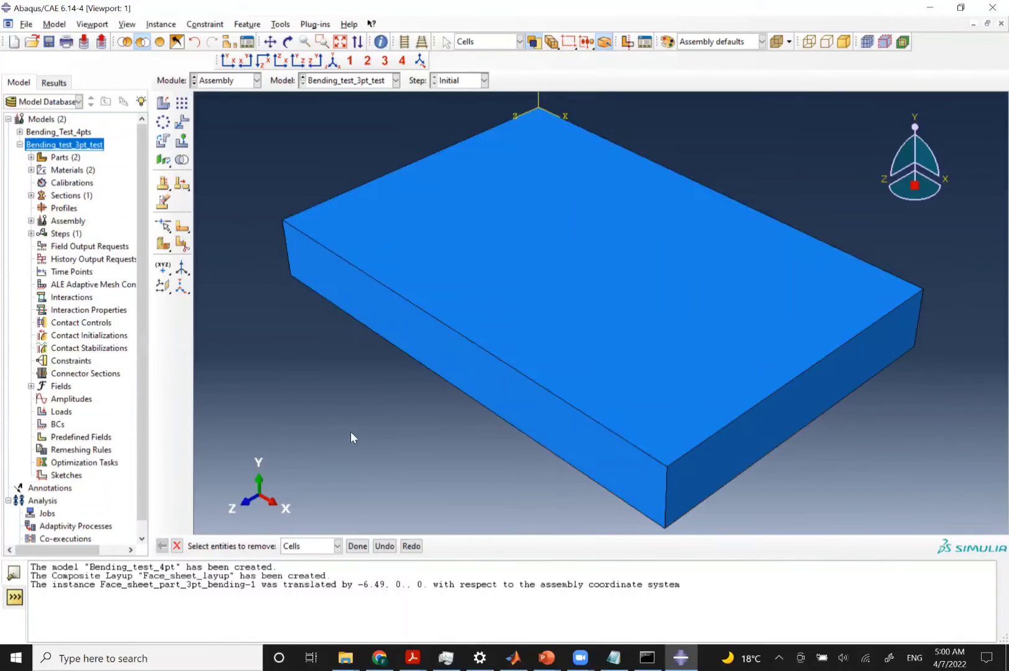
click(437, 358)
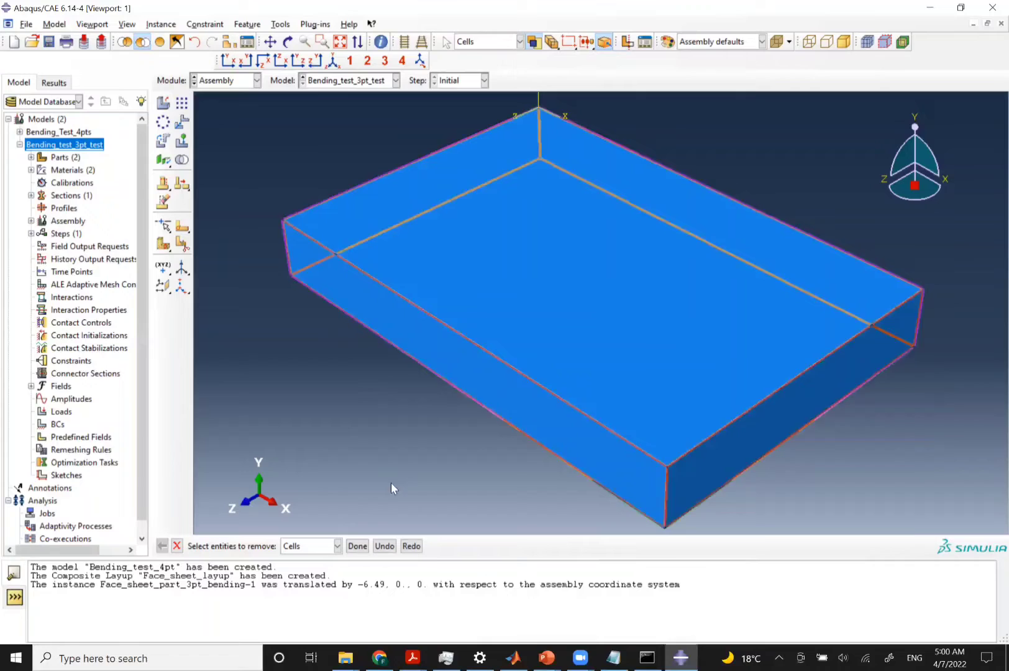
click(358, 546)
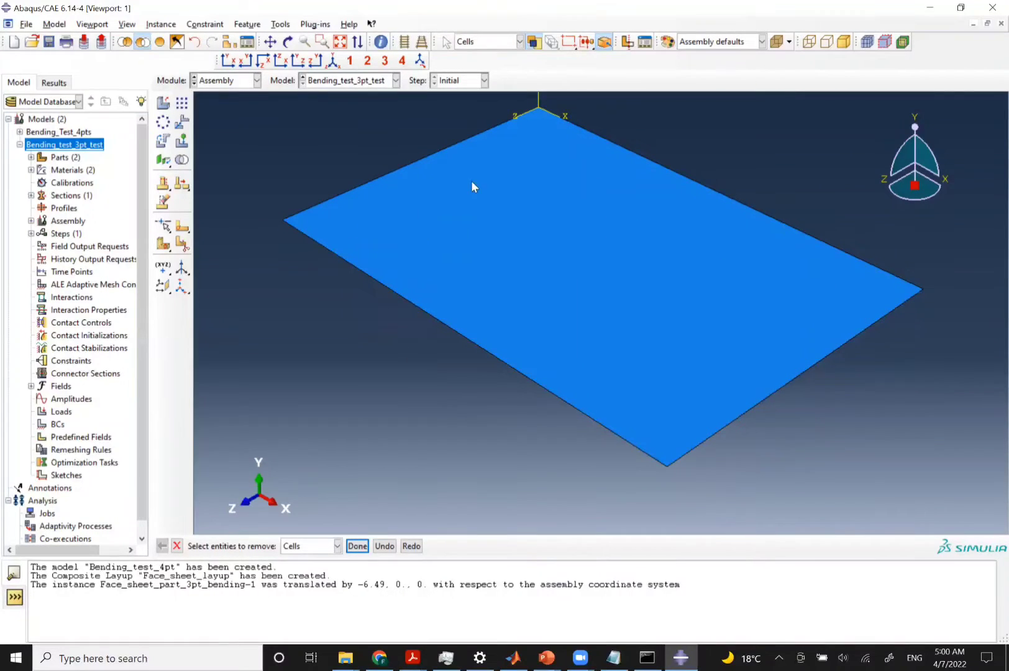
click(356, 546)
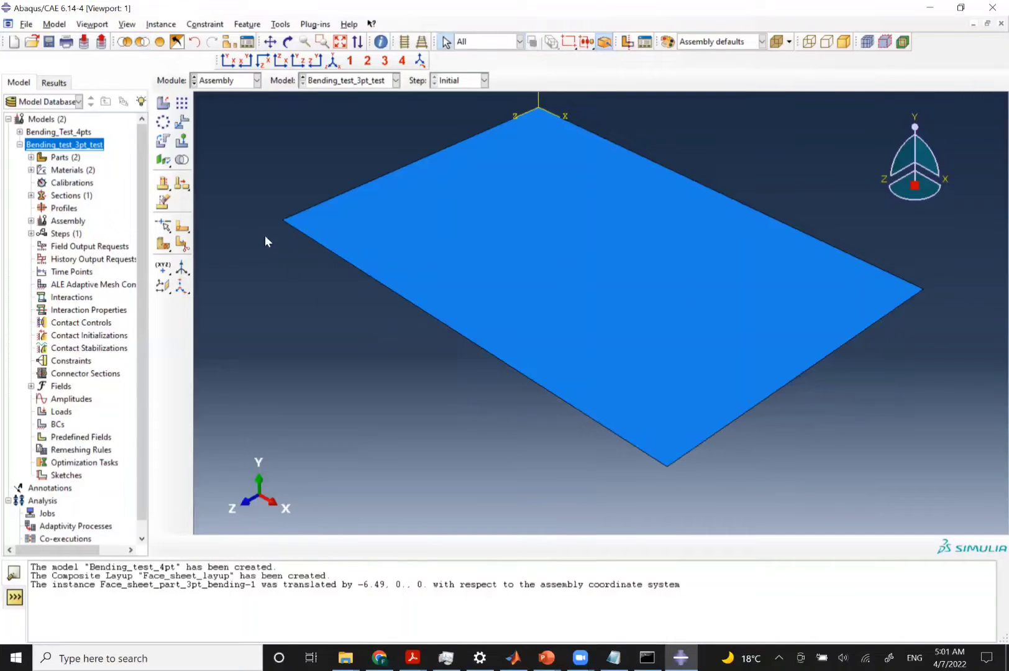
Set up a linear pattern of the face sheet instance with 1 in direction 1 and 2 in direction 2, offset 0.75
click(182, 104)
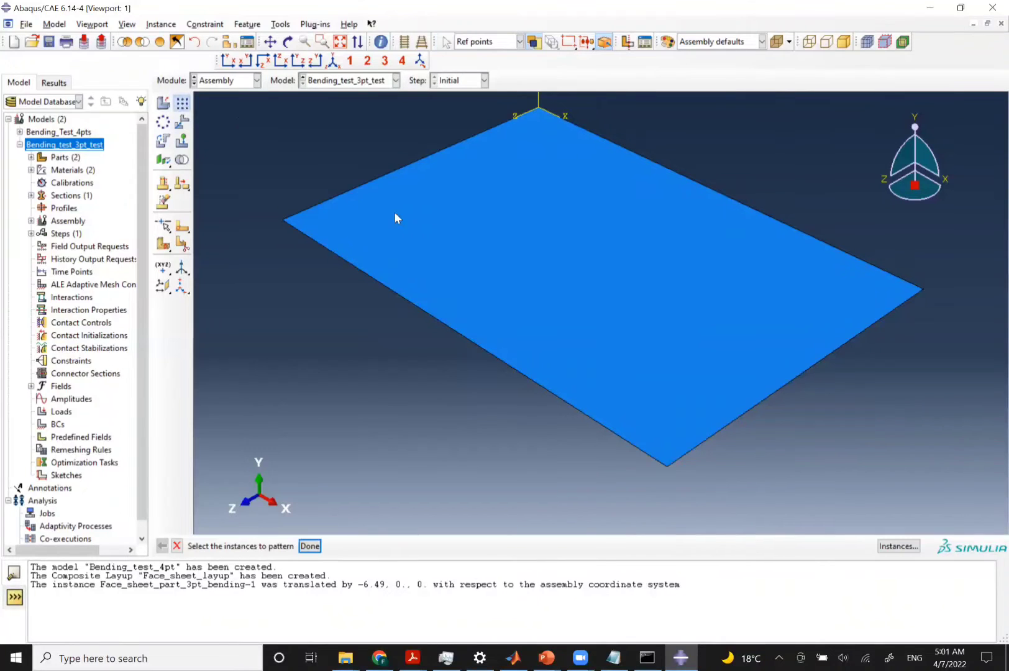
click(395, 214)
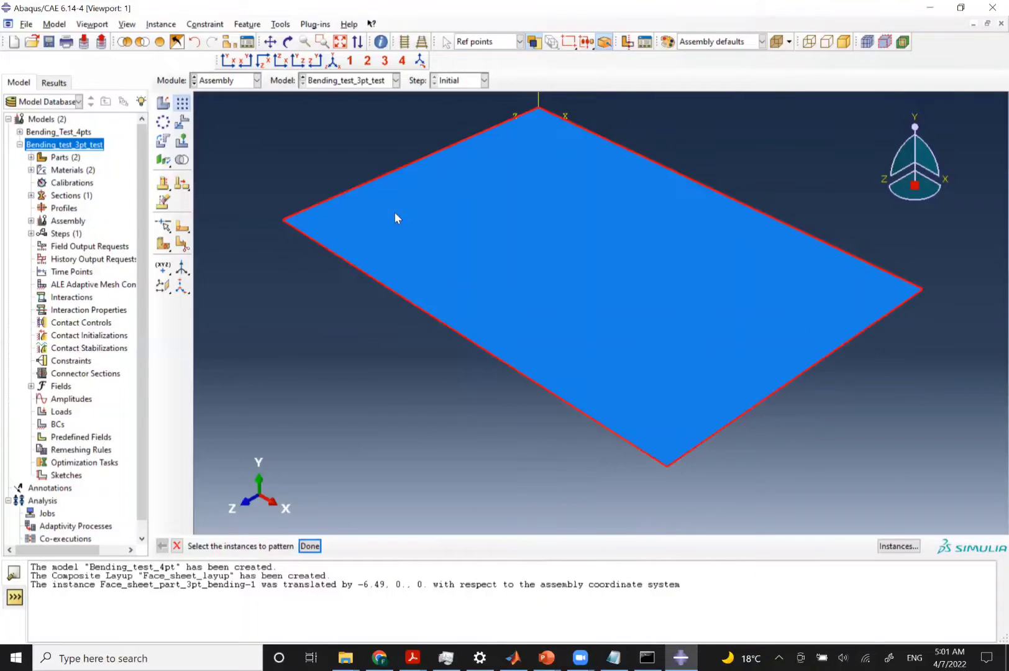
click(310, 547)
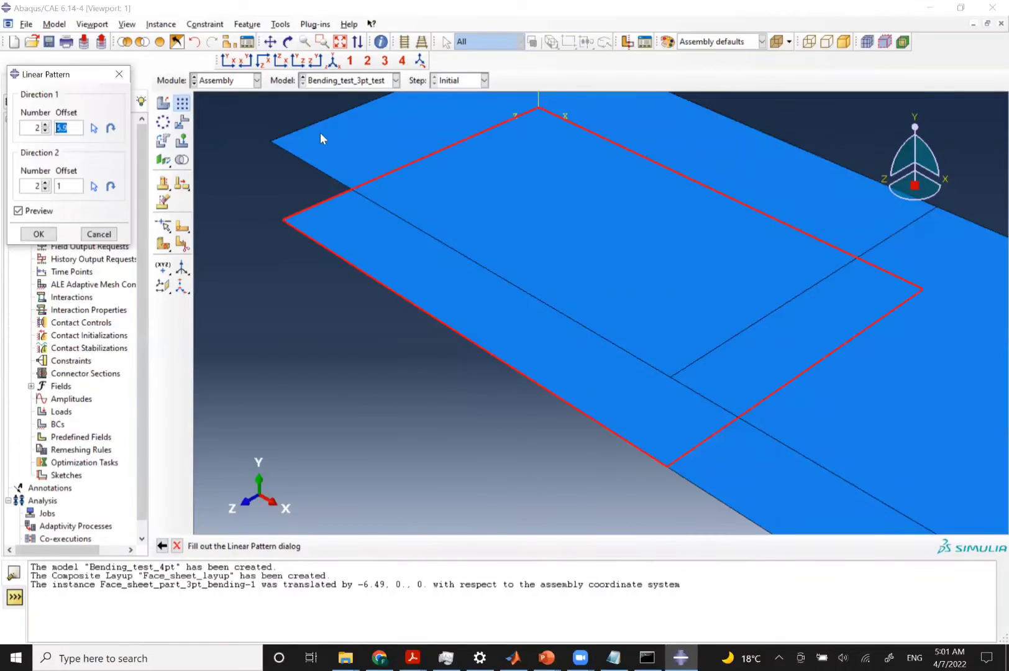
click(335, 66)
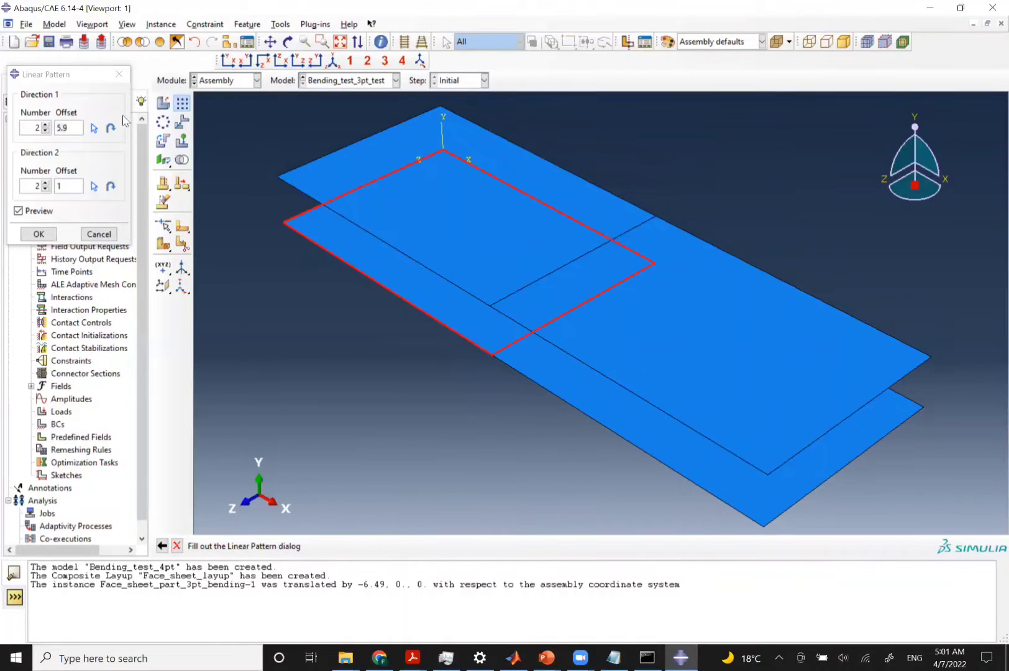
click(44, 131)
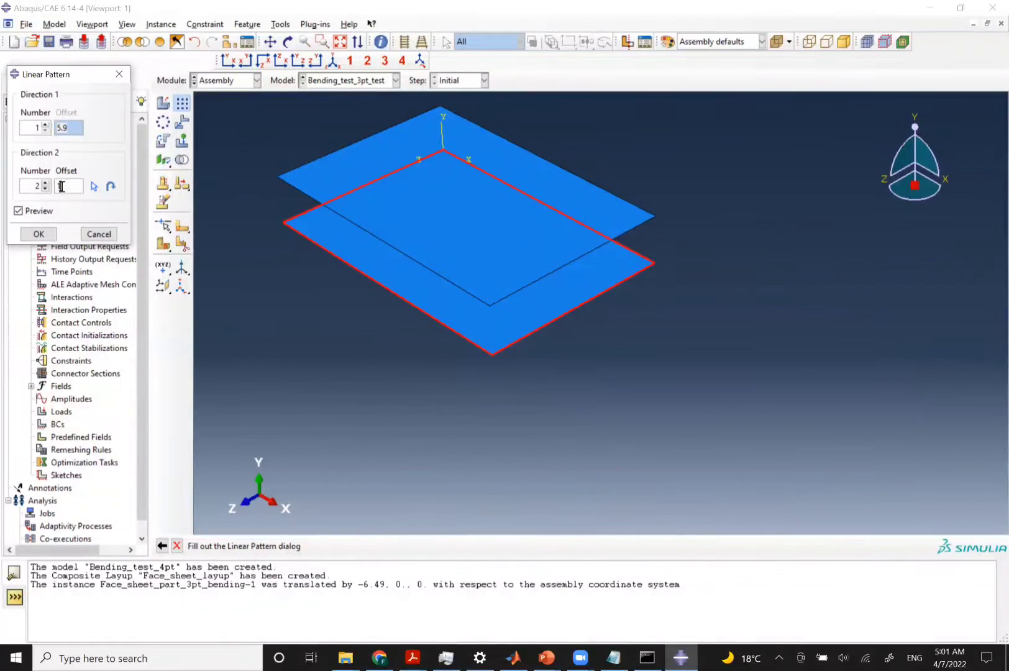
double_click(61, 186)
text(0.75)
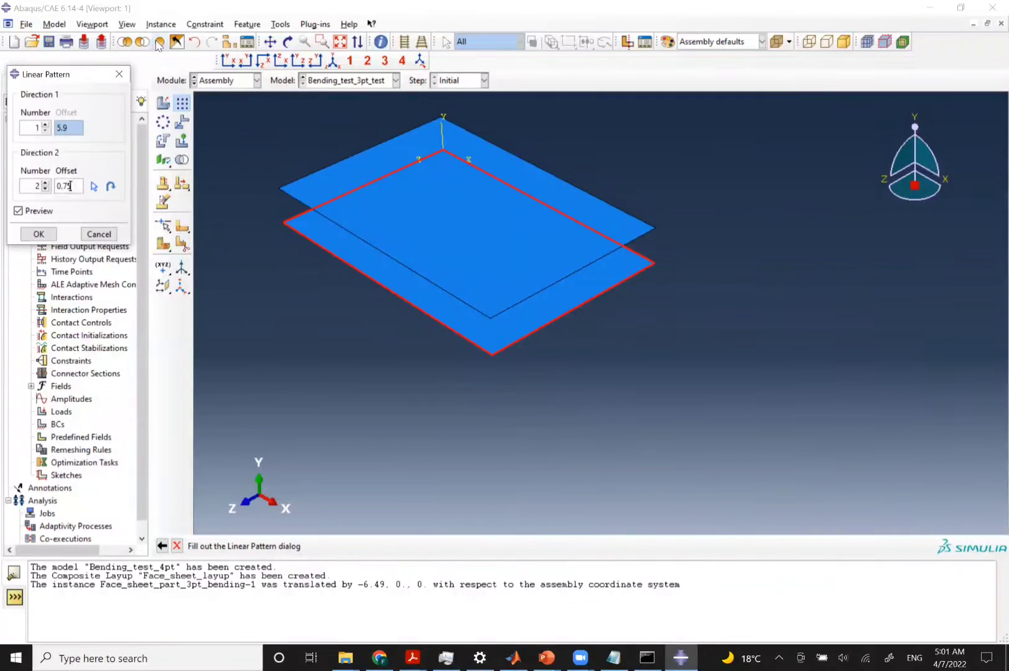
Flip direction 2 of the linear pattern to place the copy on the core's underside, and create the pattern
click(228, 60)
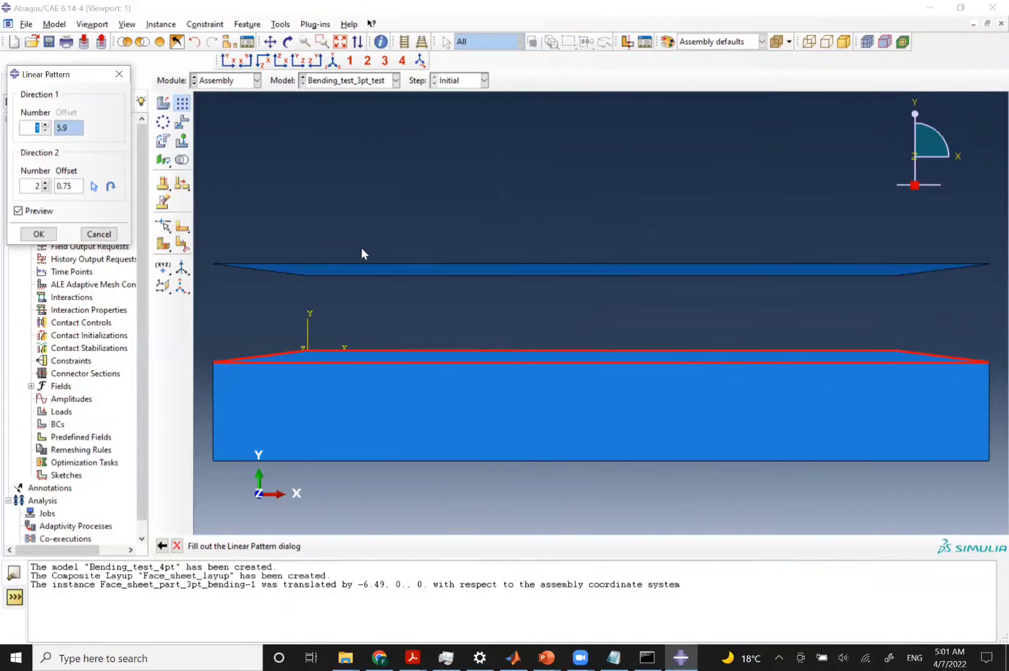
click(111, 187)
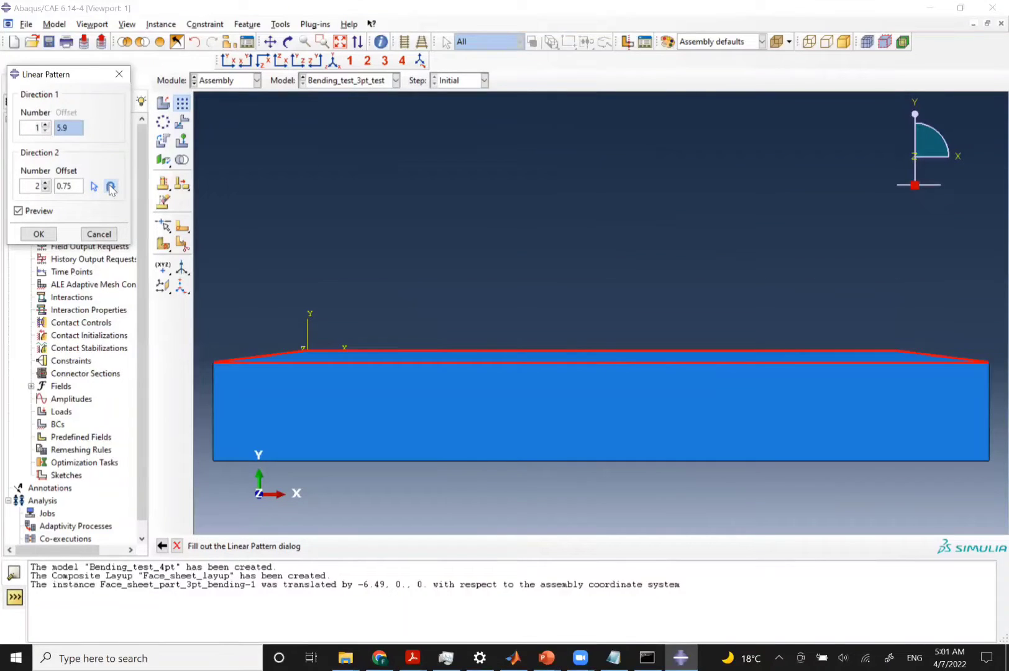
click(40, 234)
Remove the core cell from the isometric display, leaving both the upper and lower face sheets shown
click(330, 62)
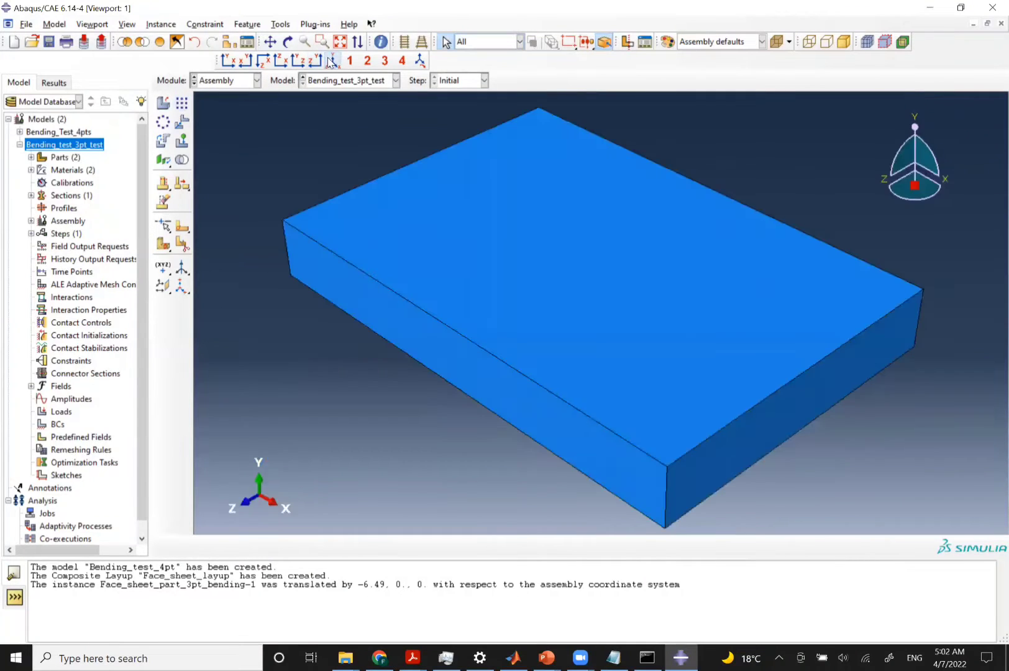
click(142, 41)
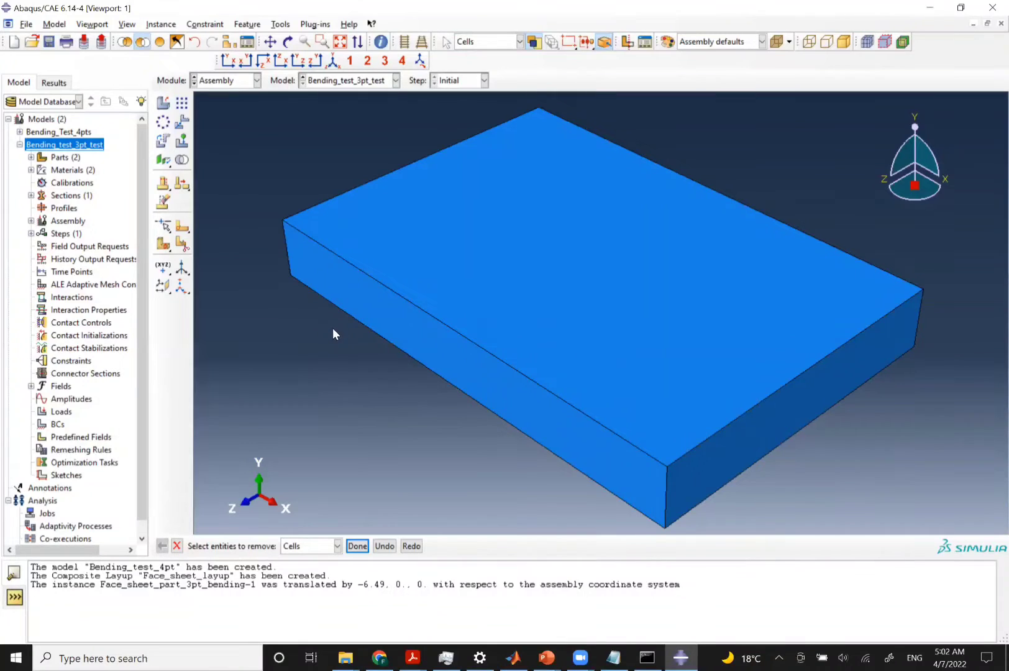
click(377, 310)
middle_click(377, 310)
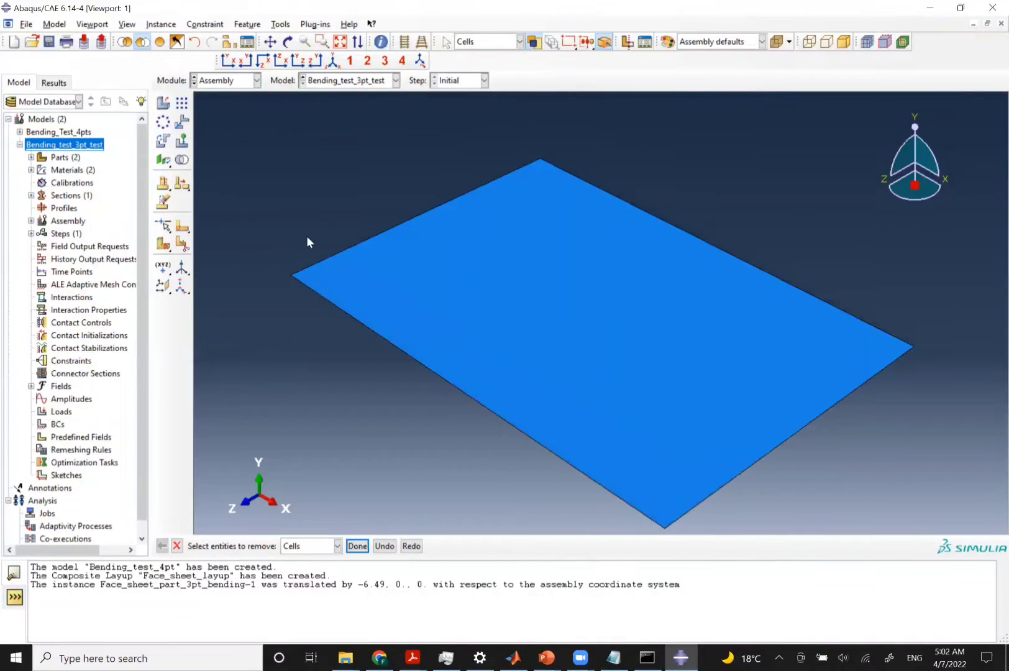
click(160, 42)
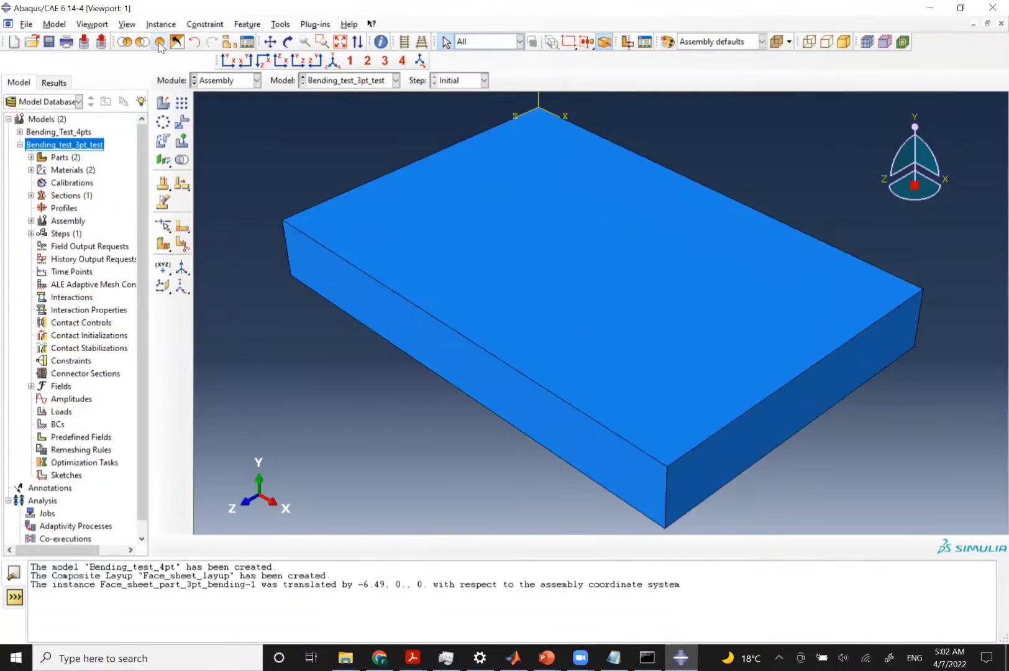
click(143, 42)
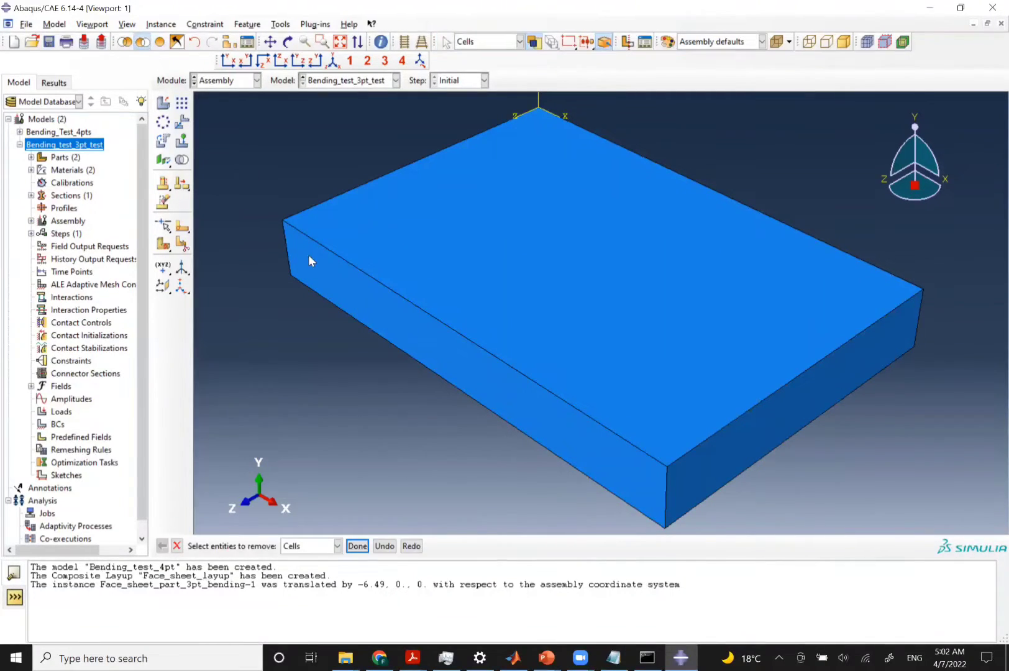
click(340, 273)
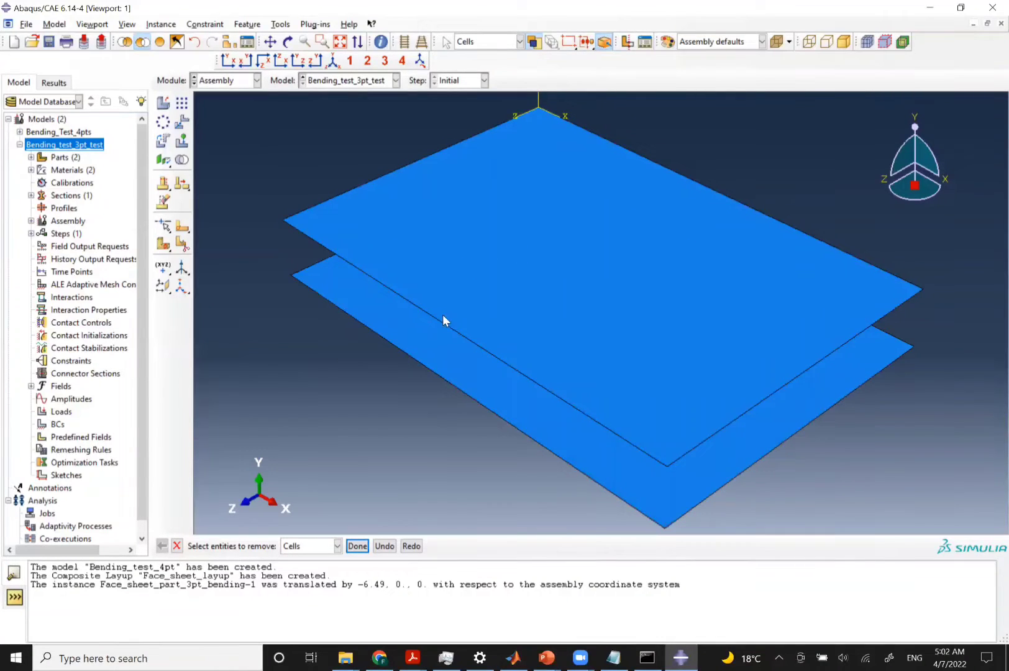
In the Step module, create a Static, General step named apply_load after the Initial step
click(219, 81)
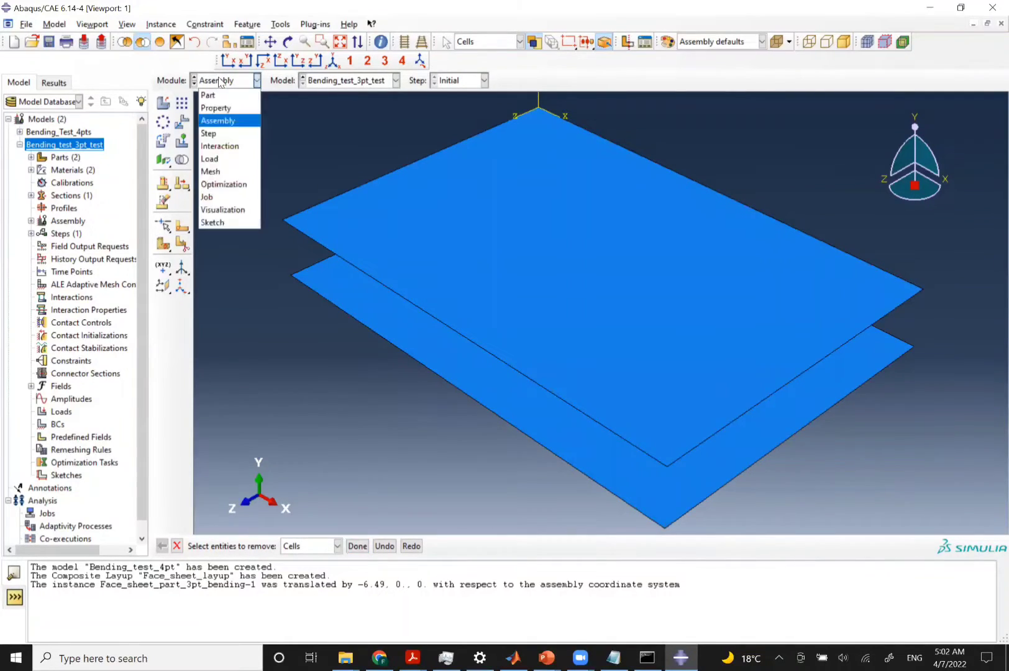
click(221, 135)
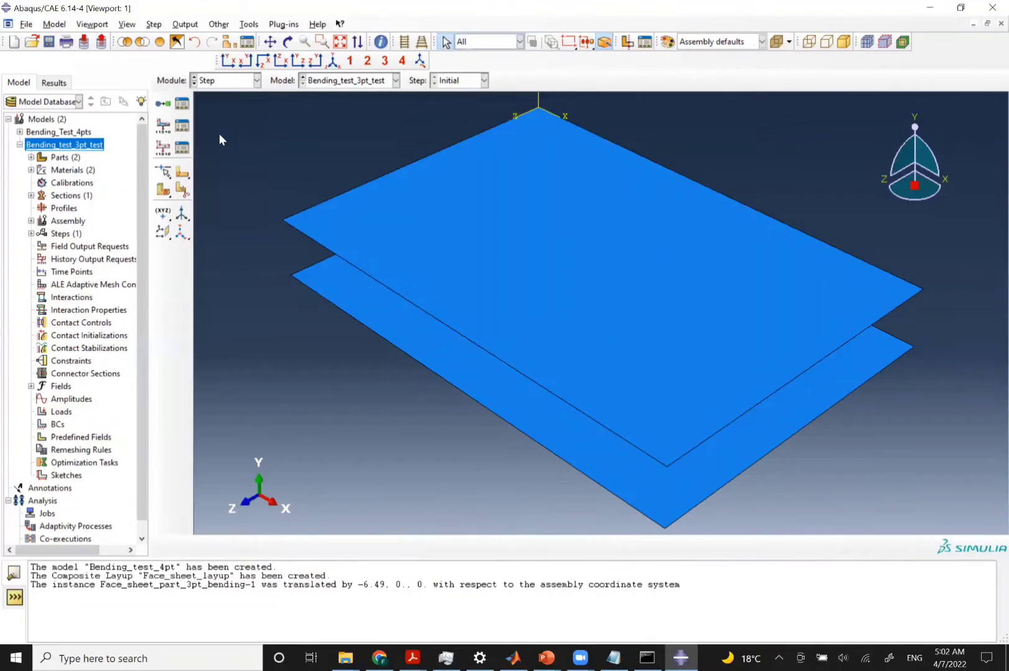
click(164, 105)
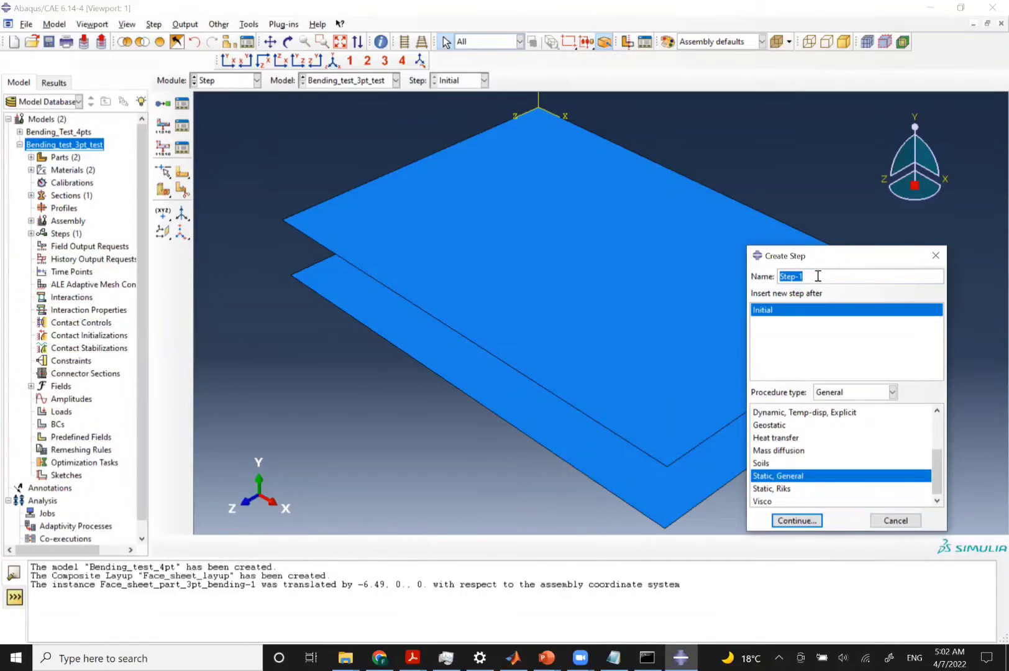
text(Load_applied)
double_click(818, 276)
text(apply_load)
click(780, 521)
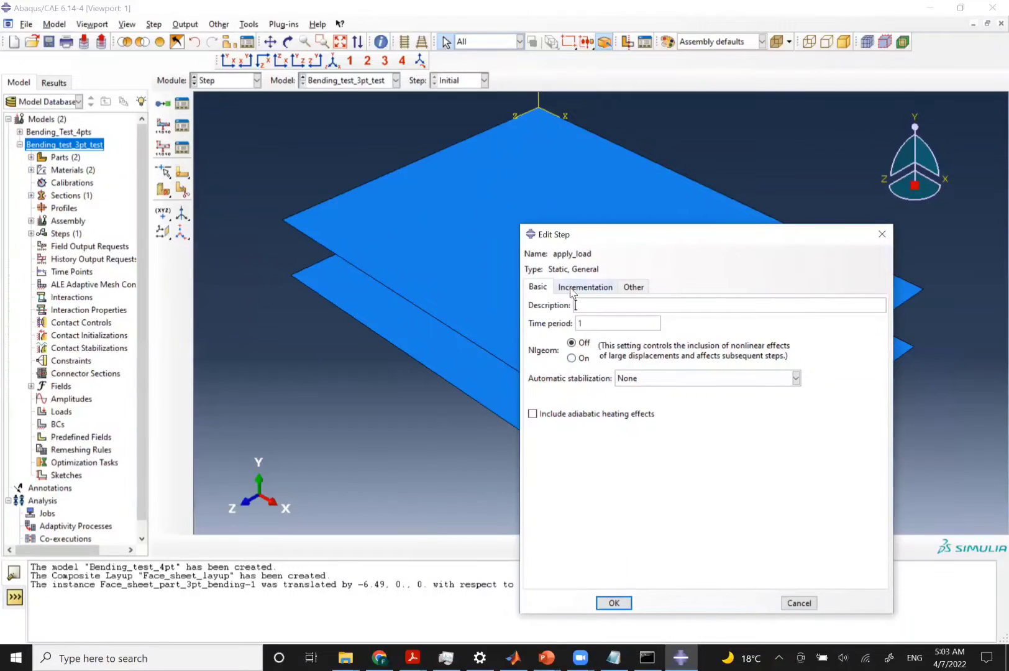
Set the initial increment size of the apply_load step to 0.5 and save the step
click(587, 289)
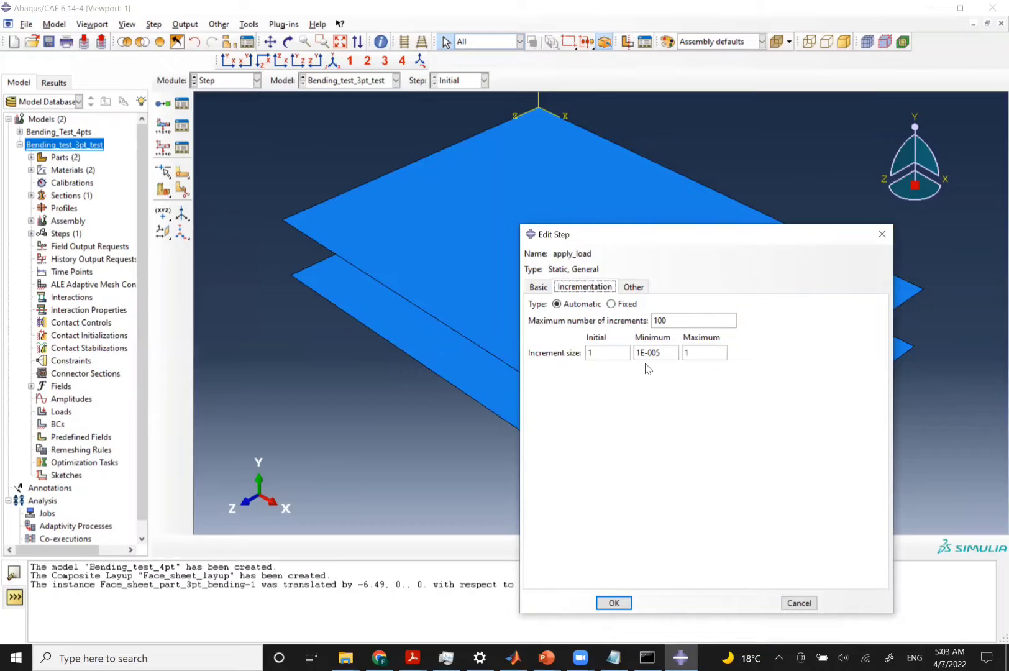
double_click(597, 354)
text(0.5)
click(614, 603)
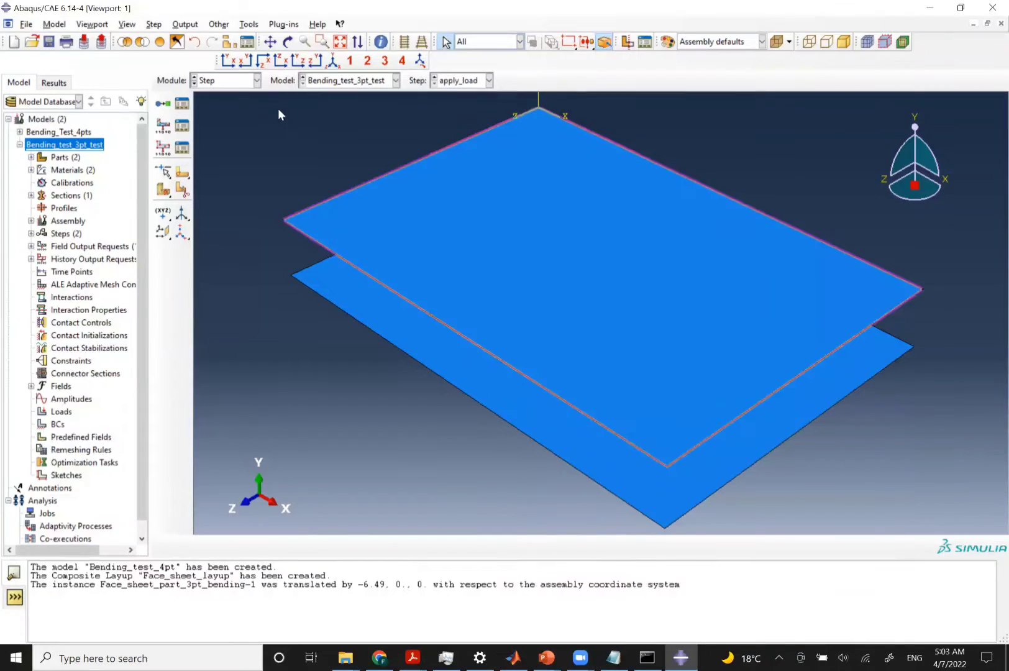
Edit the F-Output-1 field output request of the apply_load step so that output is written every 5 increments
click(178, 29)
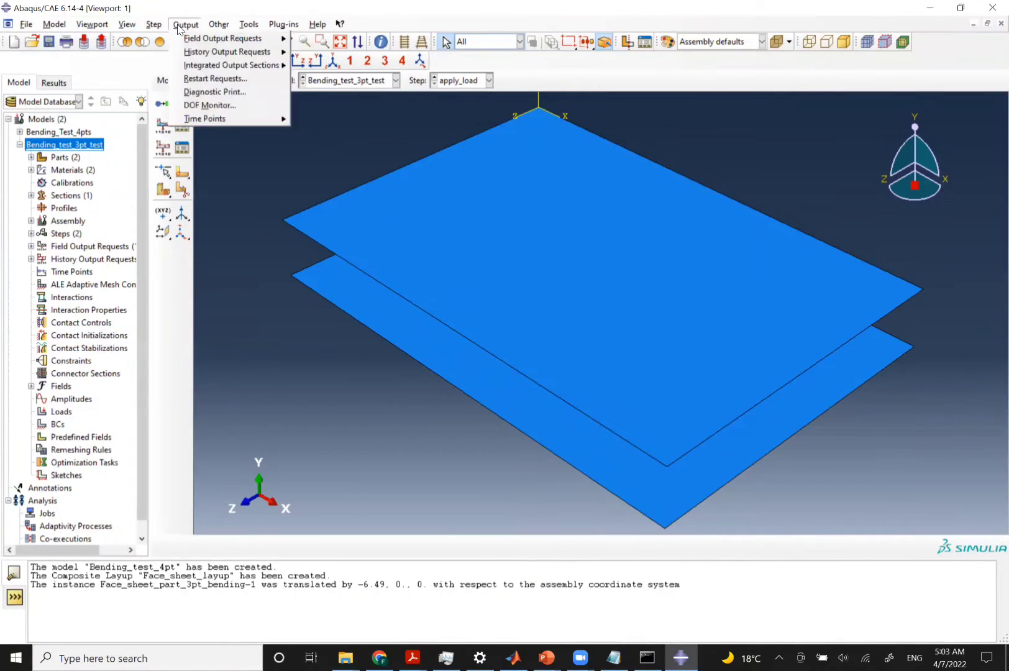
mouse_move(249, 40)
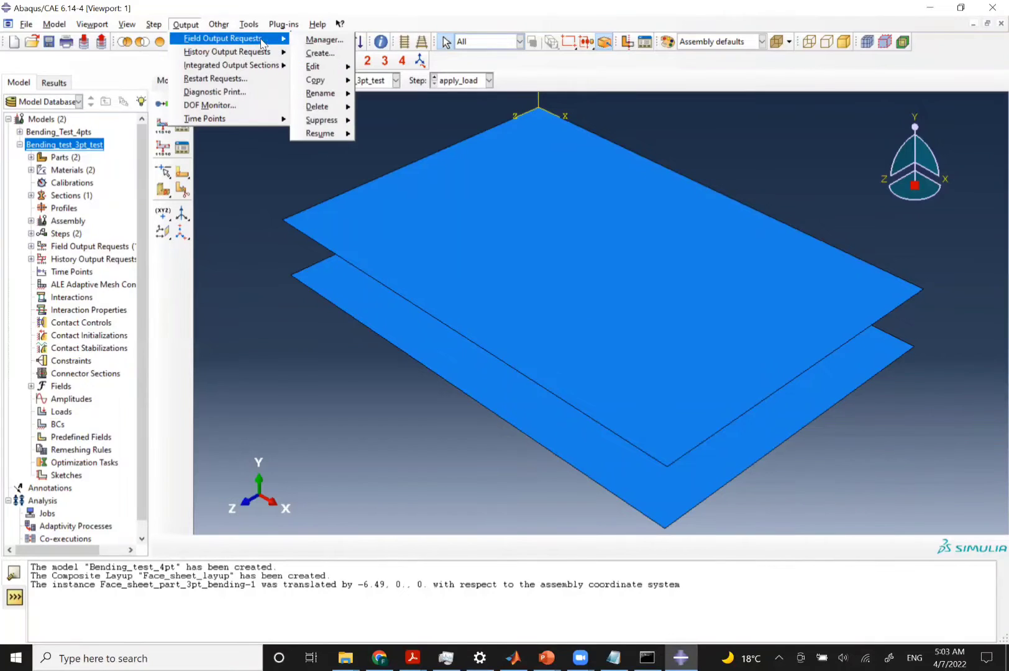
click(318, 41)
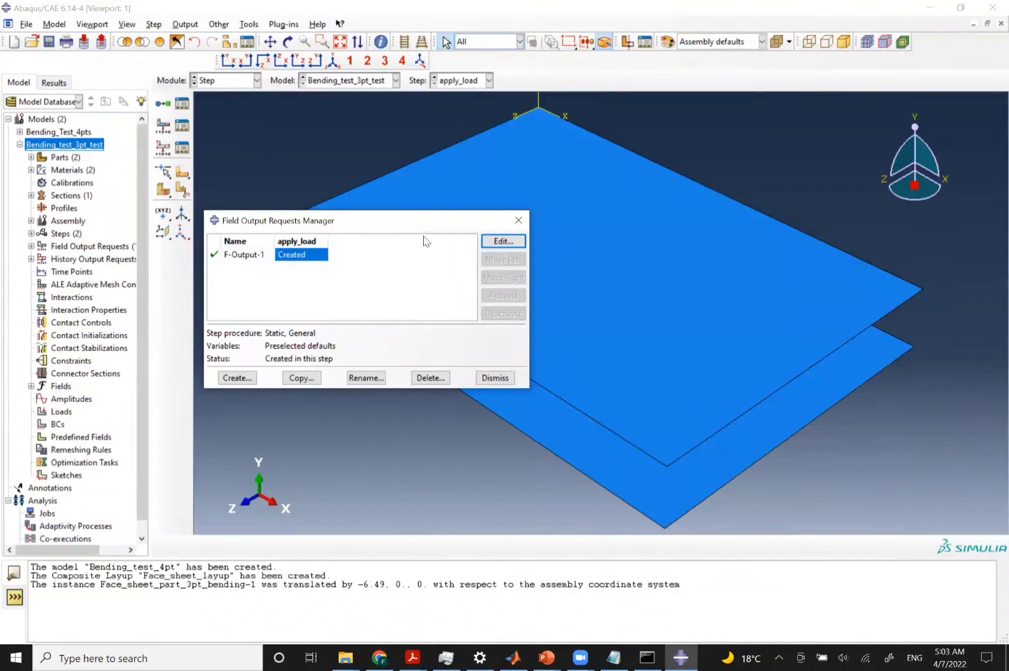
click(513, 244)
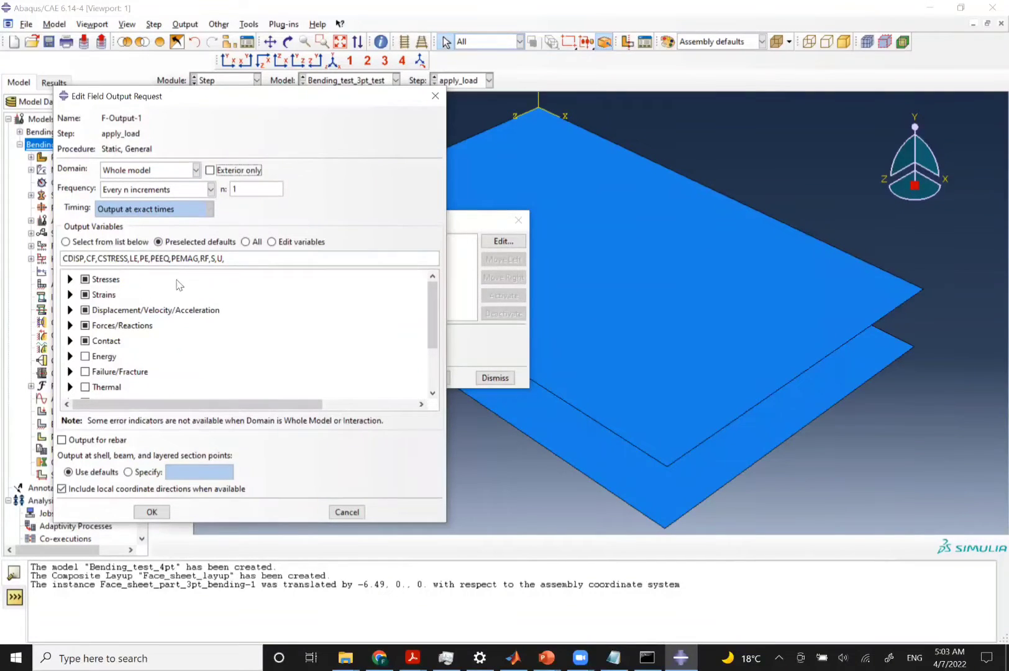
click(69, 280)
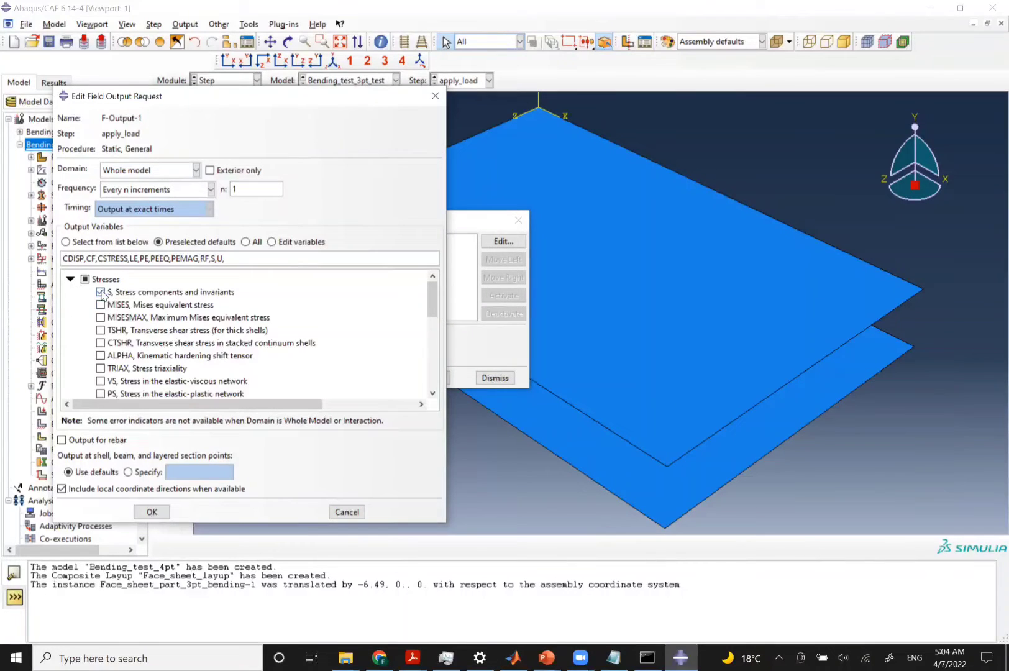
click(69, 280)
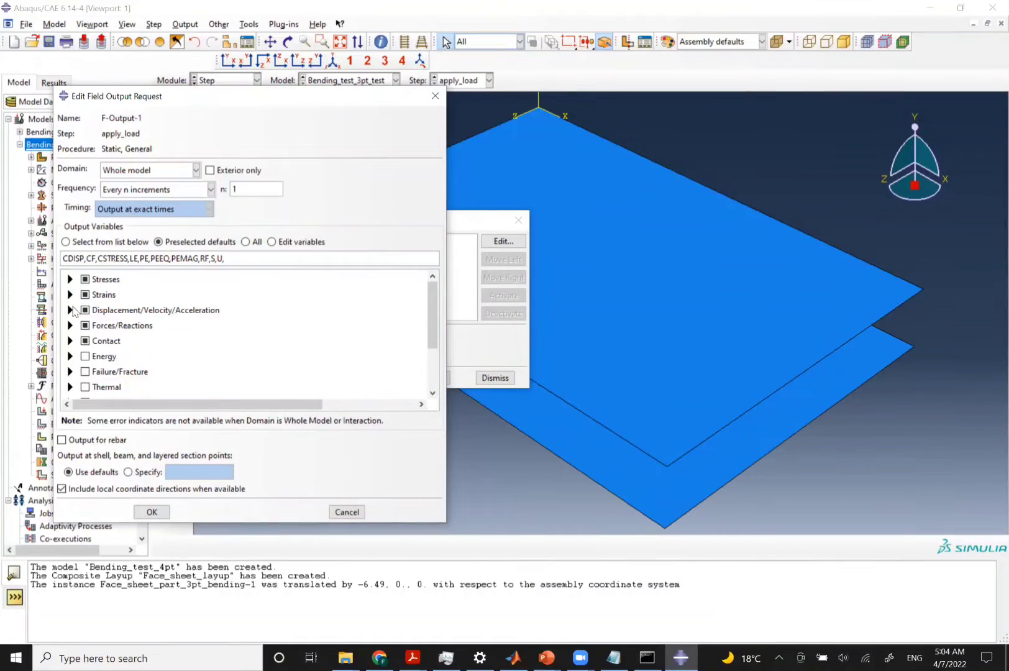
click(71, 310)
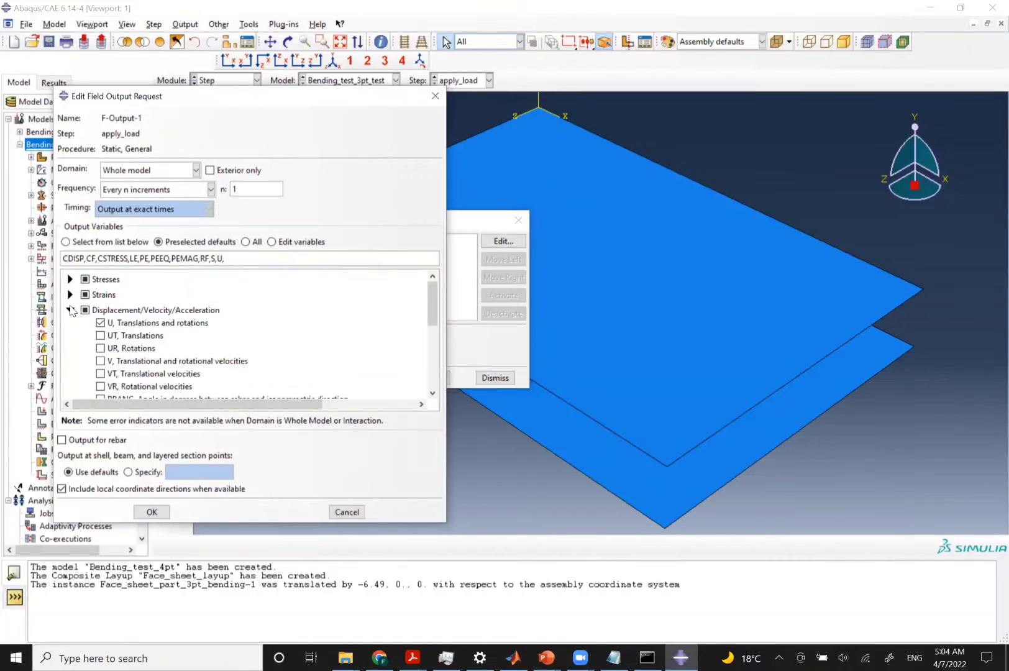
click(70, 310)
scroll(99, 348, down, 3)
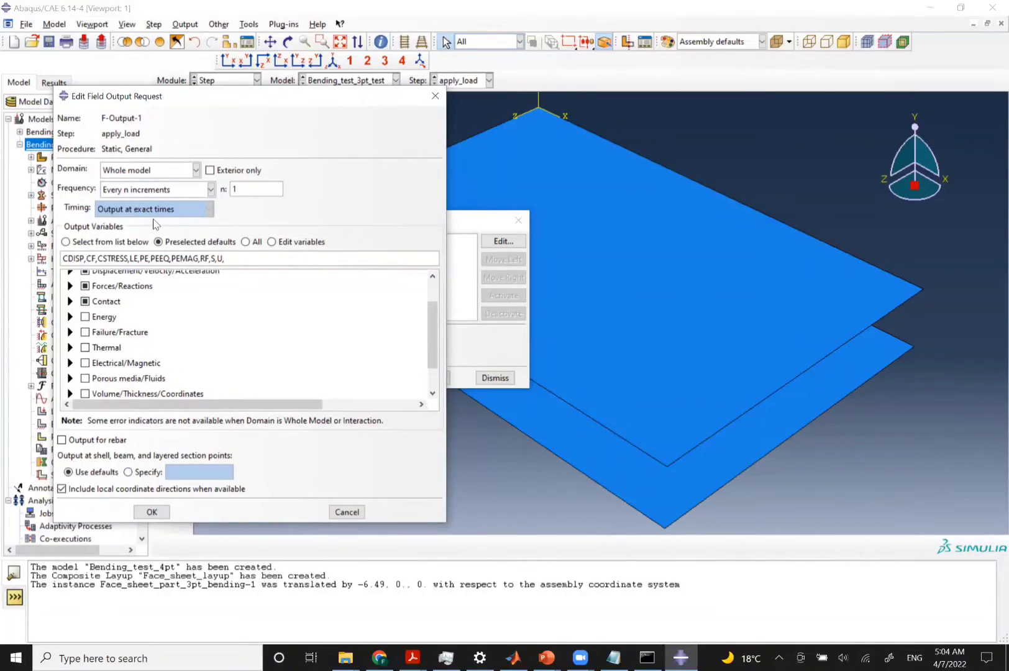
double_click(243, 187)
text(5)
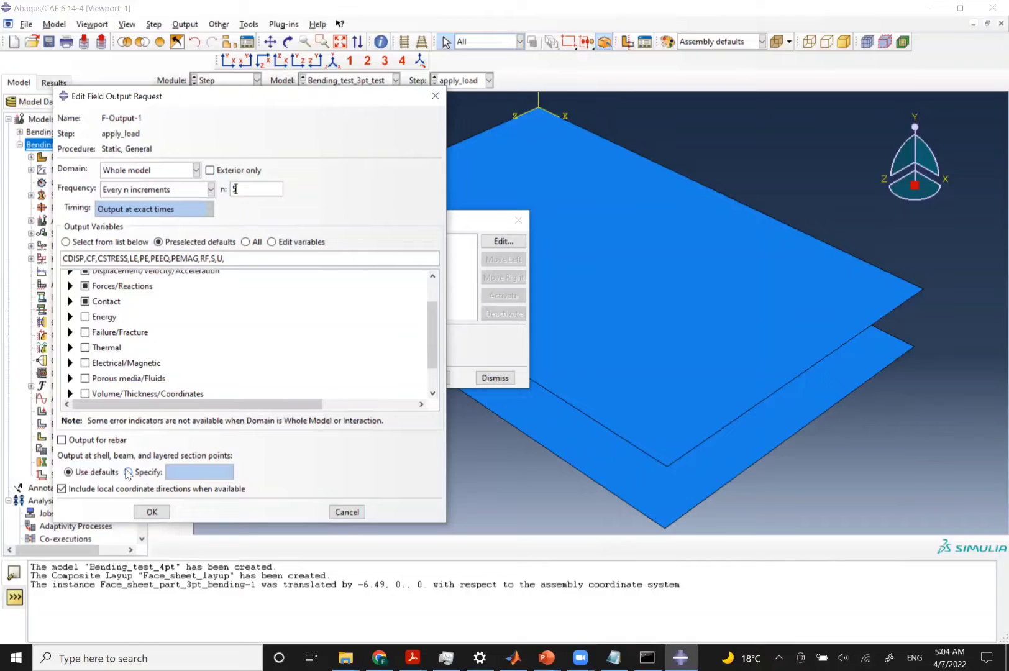
Specify section points 3,5,8,11 for the shell and layered section output and save the field output request
click(128, 472)
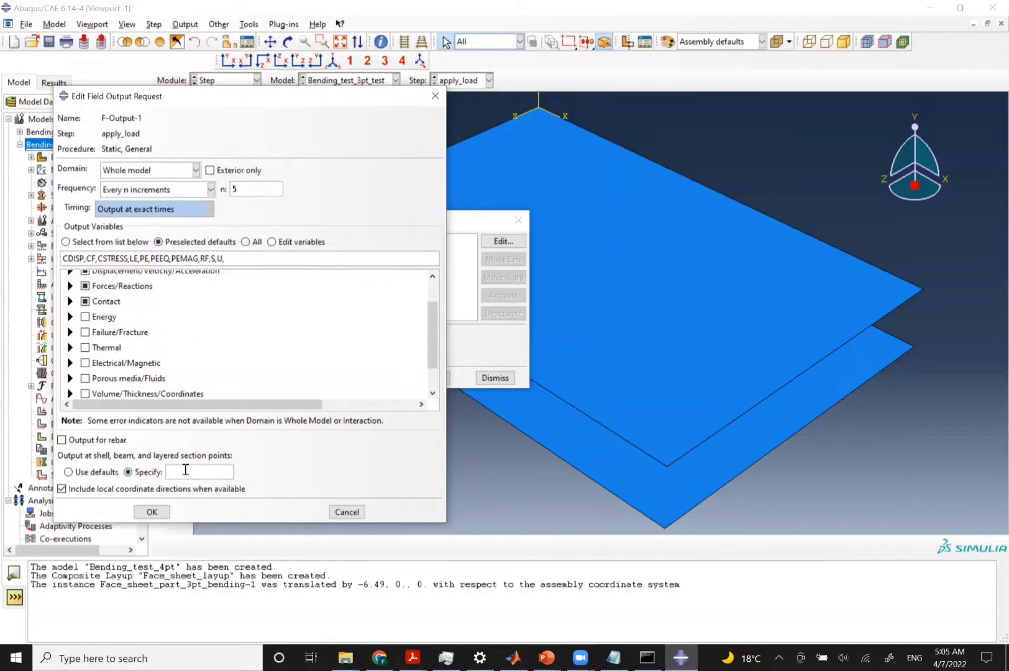
text(3)
text(,)
text(5)
text(,8)
text(,11)
click(157, 515)
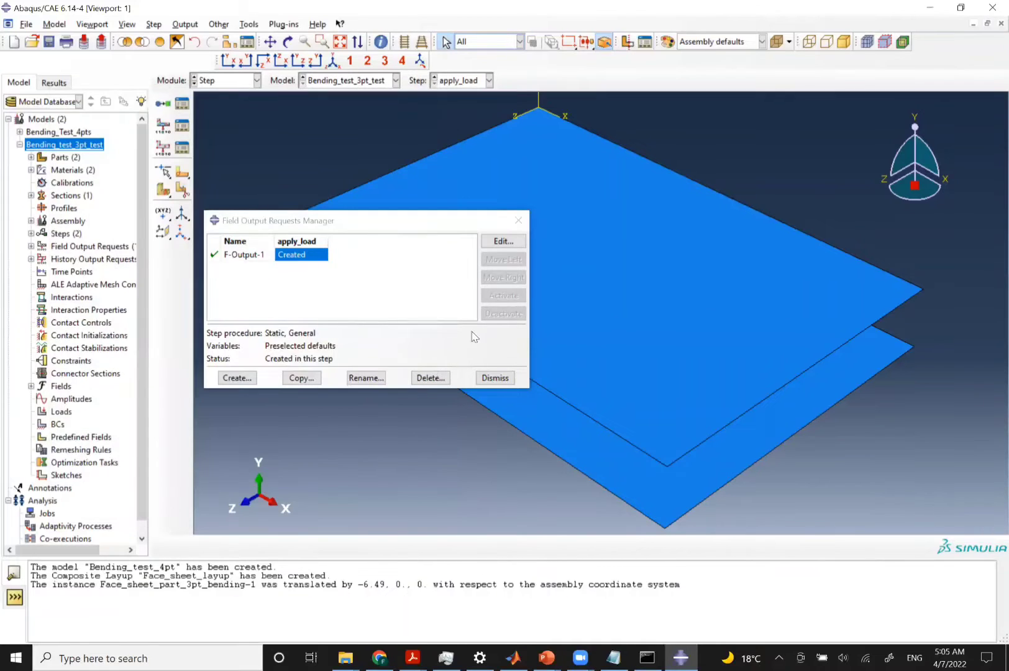
click(497, 377)
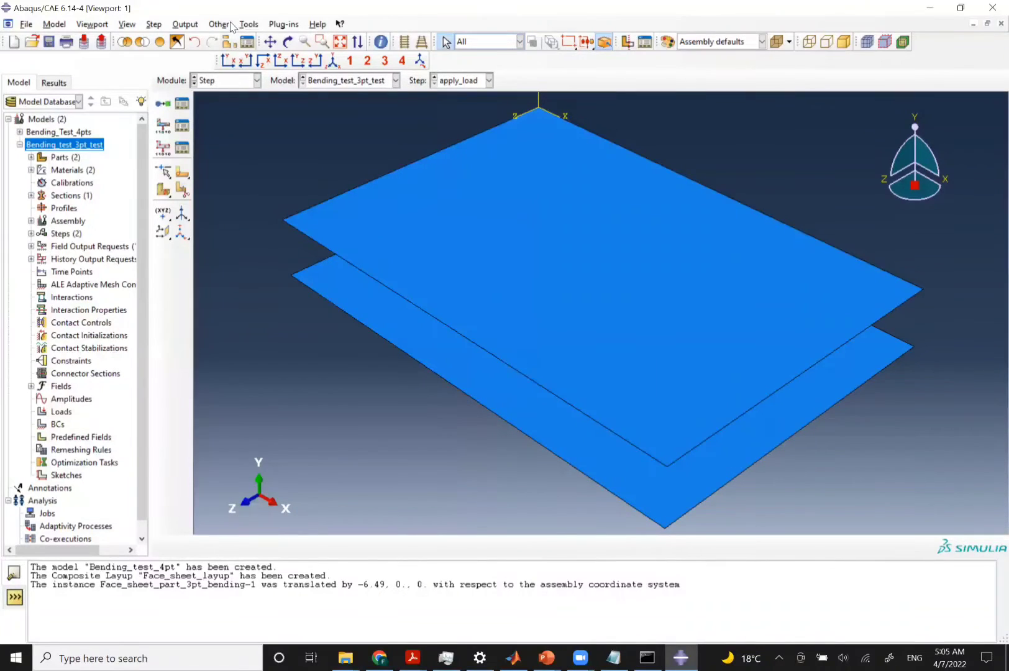
click(186, 24)
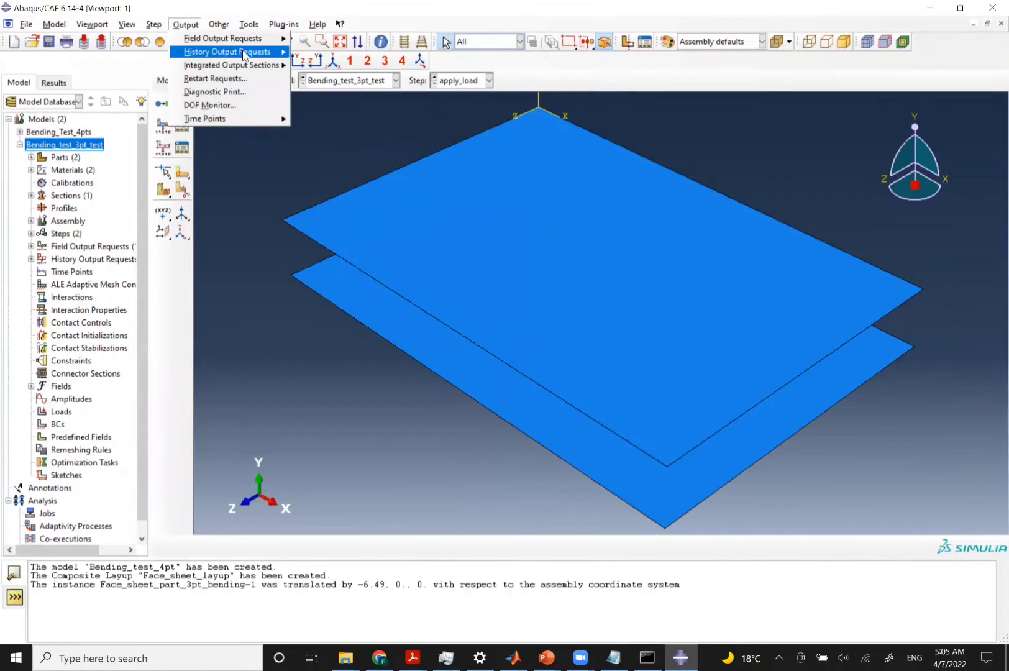
mouse_move(245, 52)
click(309, 54)
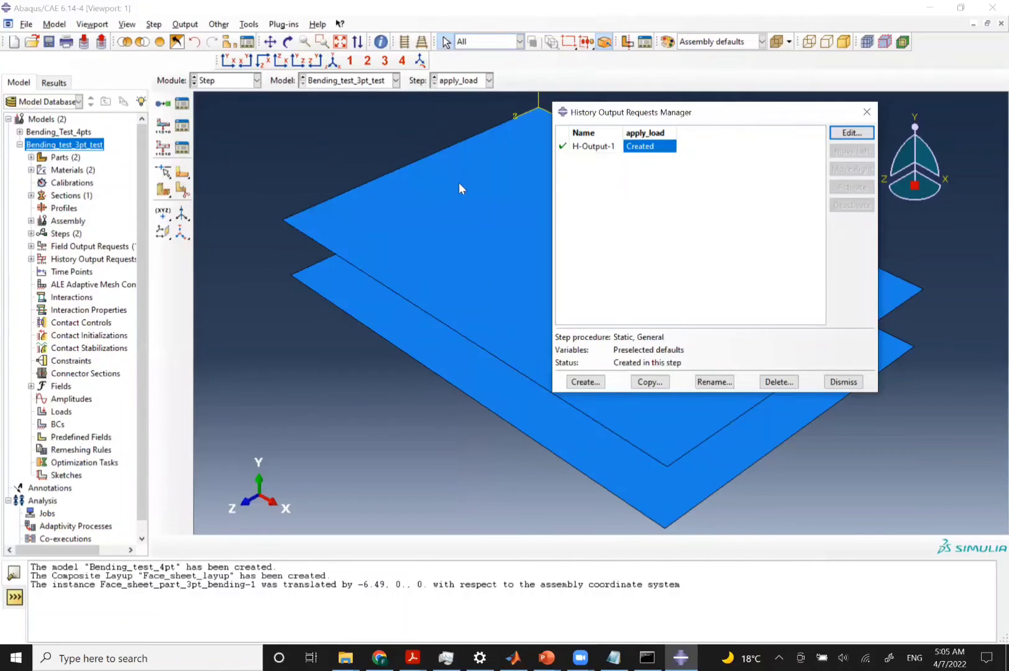
click(852, 132)
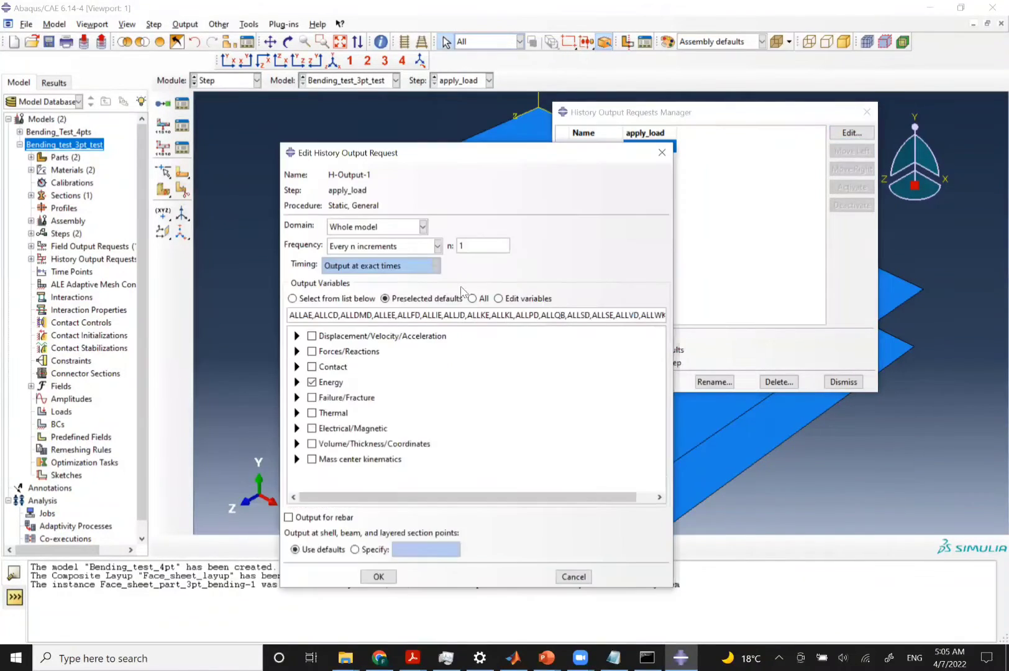
double_click(474, 246)
text(5)
click(312, 336)
click(312, 336)
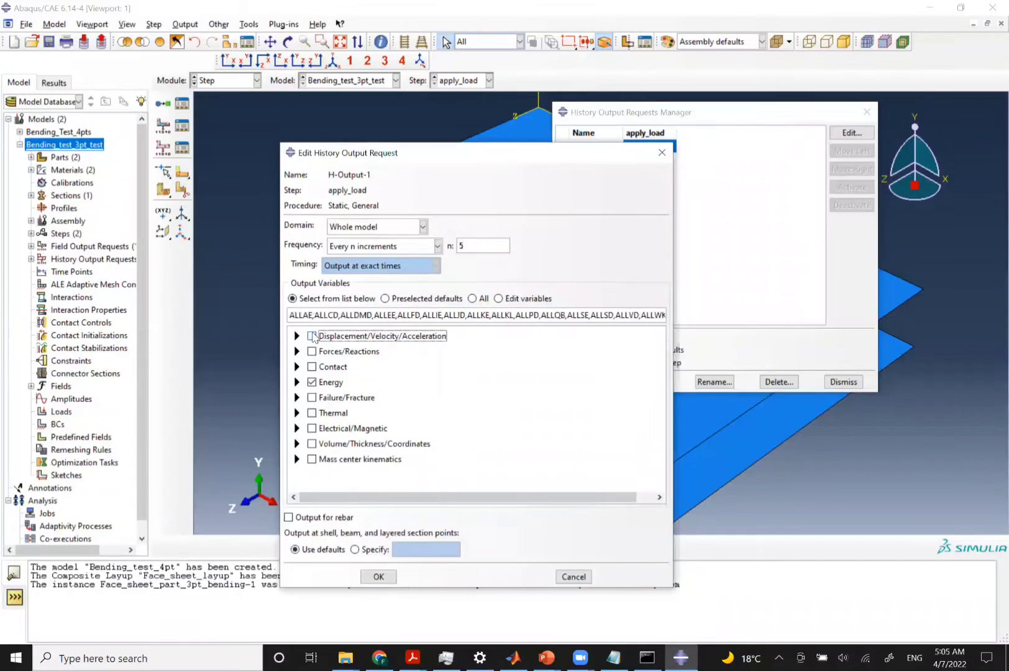
click(296, 336)
click(312, 336)
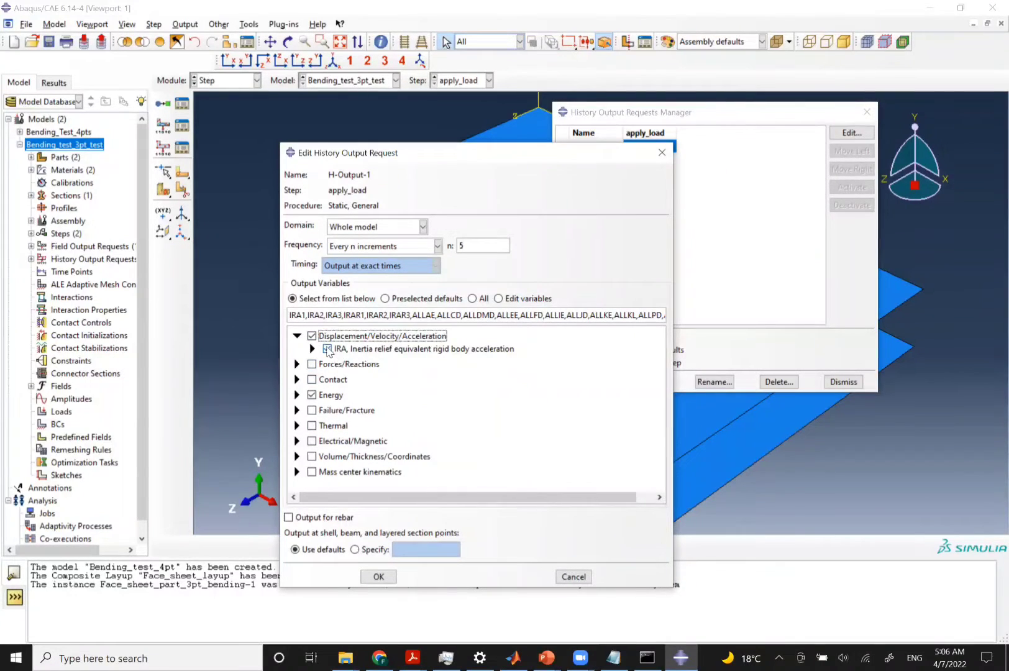
click(327, 349)
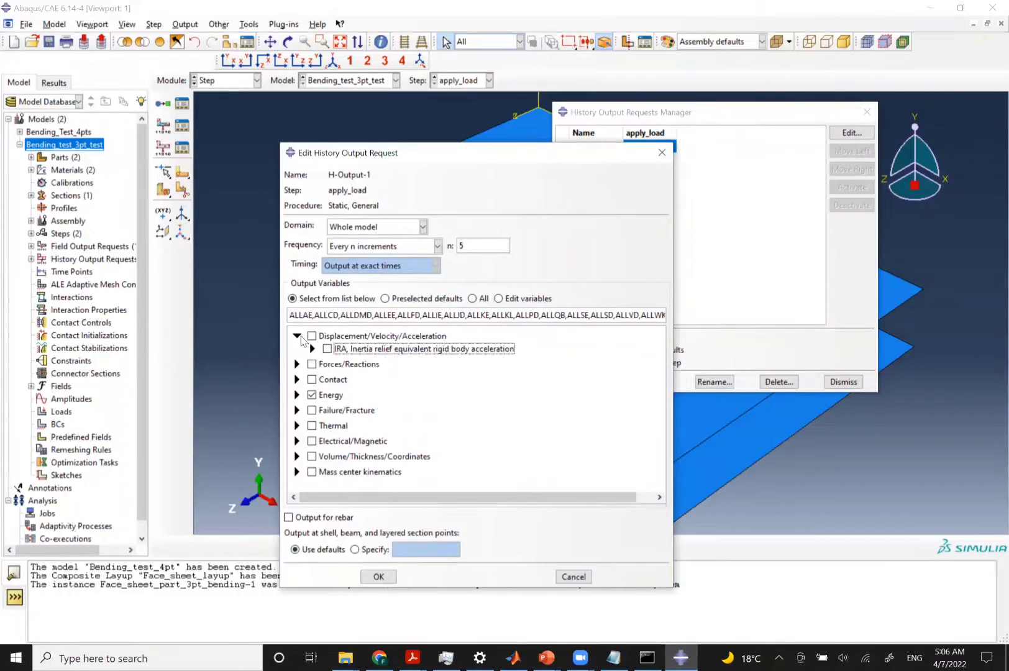
click(312, 349)
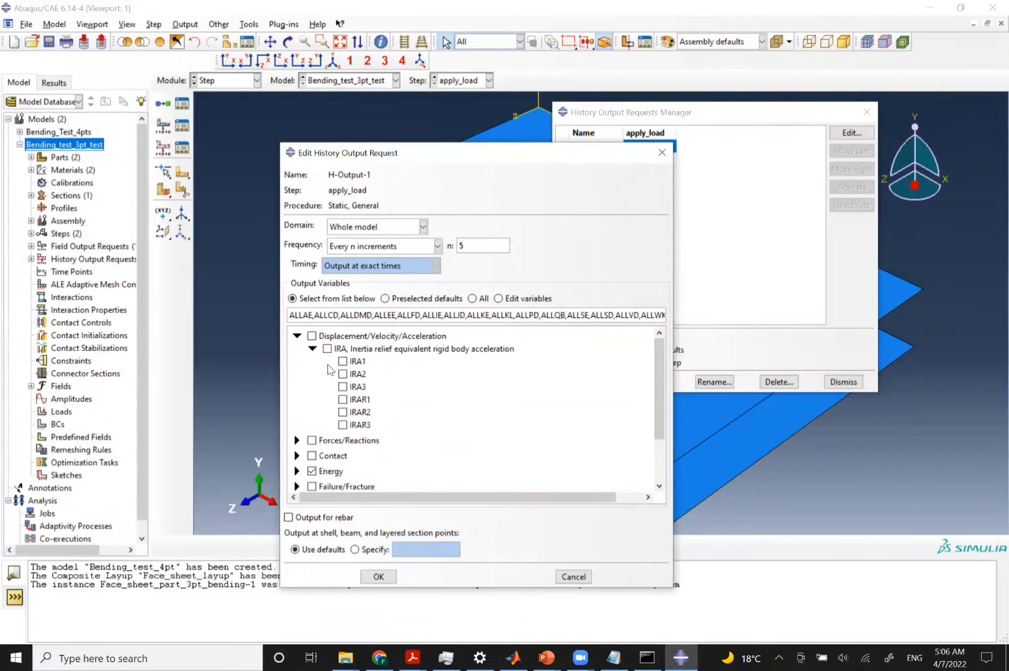
scroll(329, 447, down, 2)
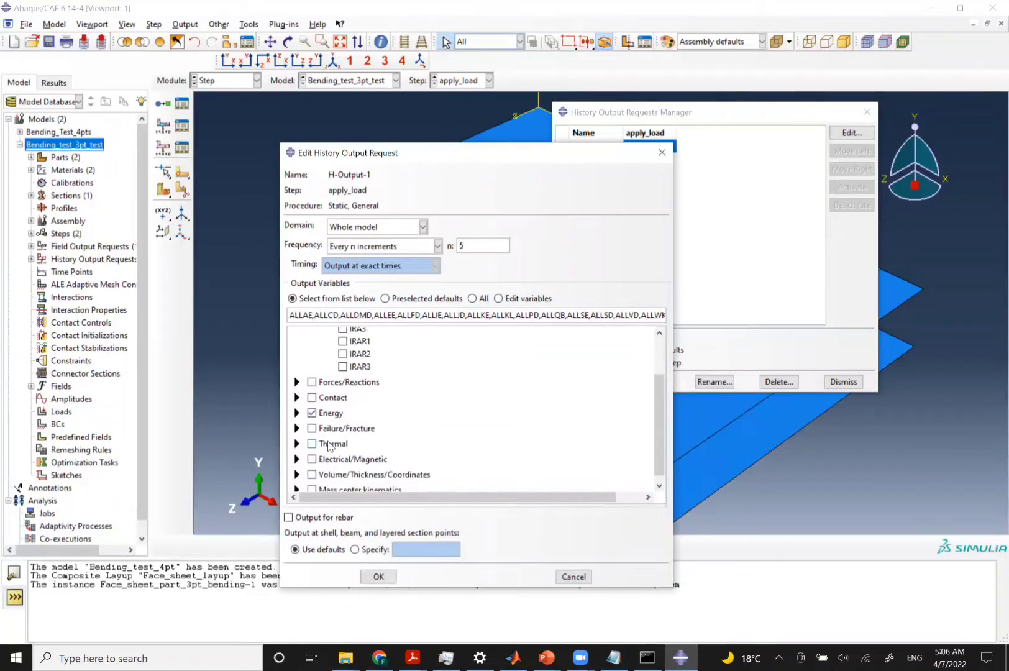
scroll(329, 446, up, 3)
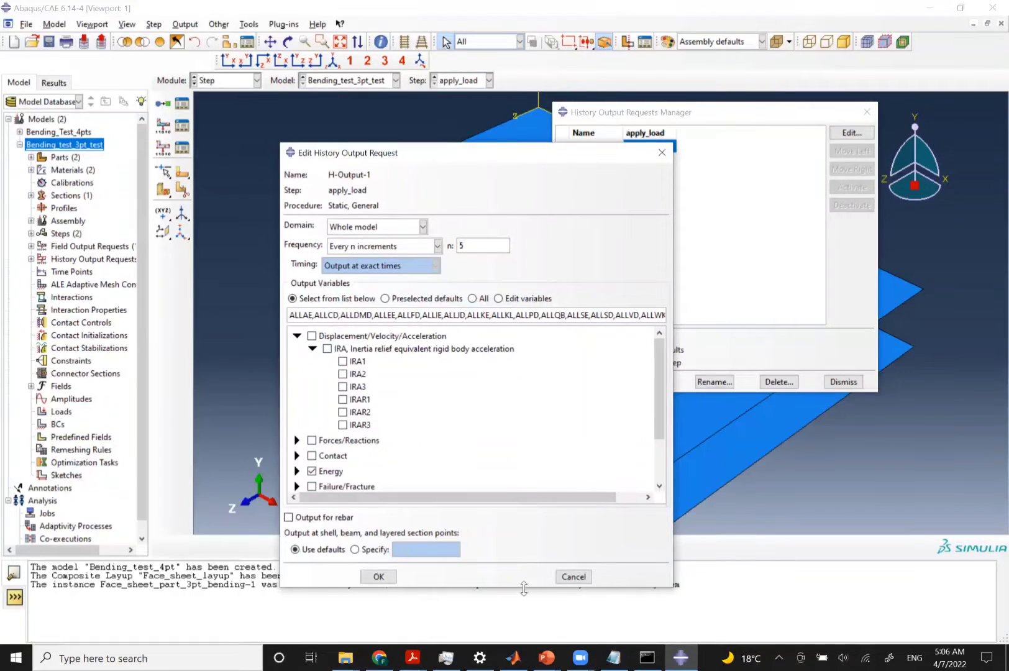
scroll(495, 441, down, 2)
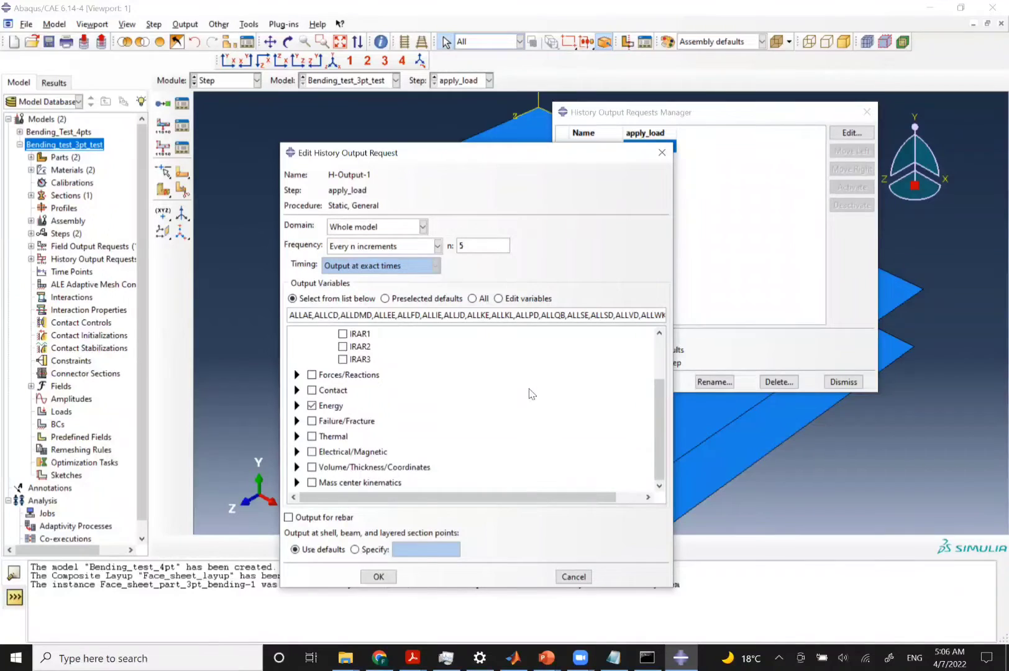
click(575, 575)
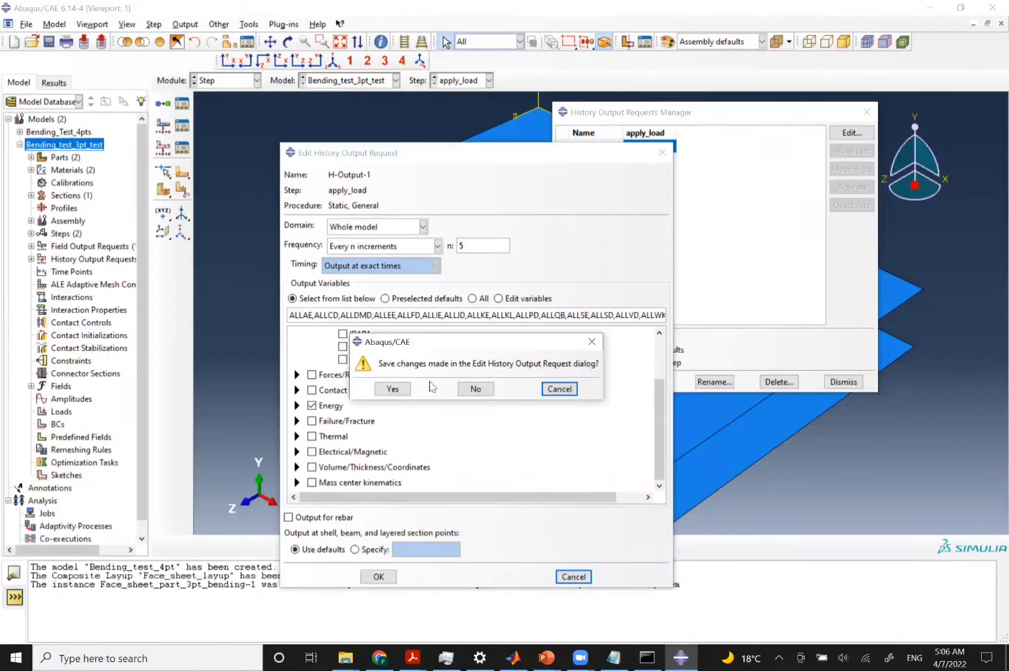
click(478, 388)
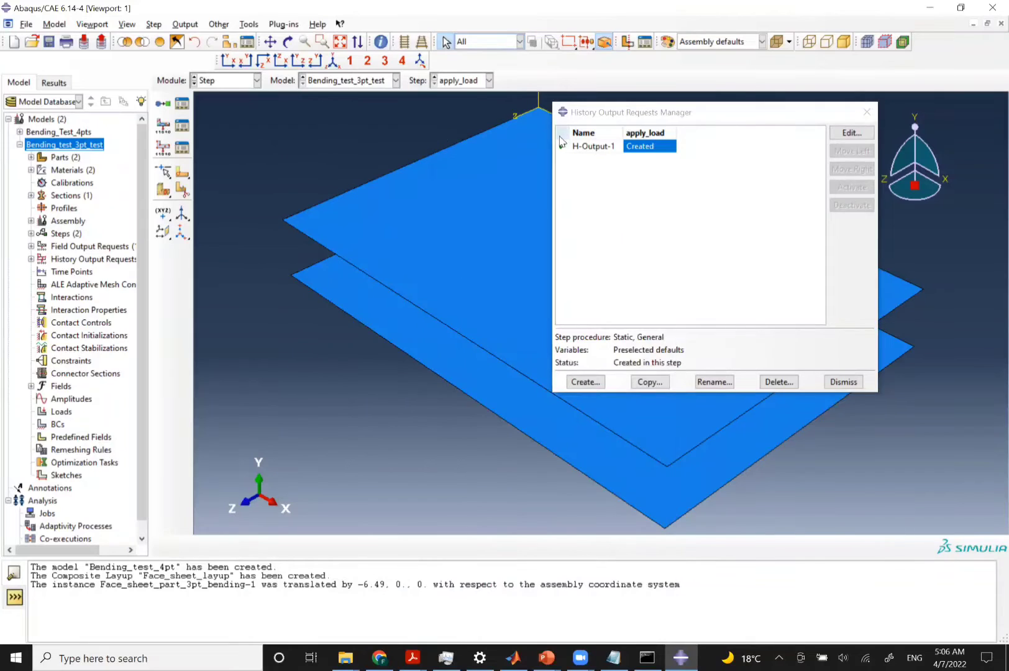
click(872, 110)
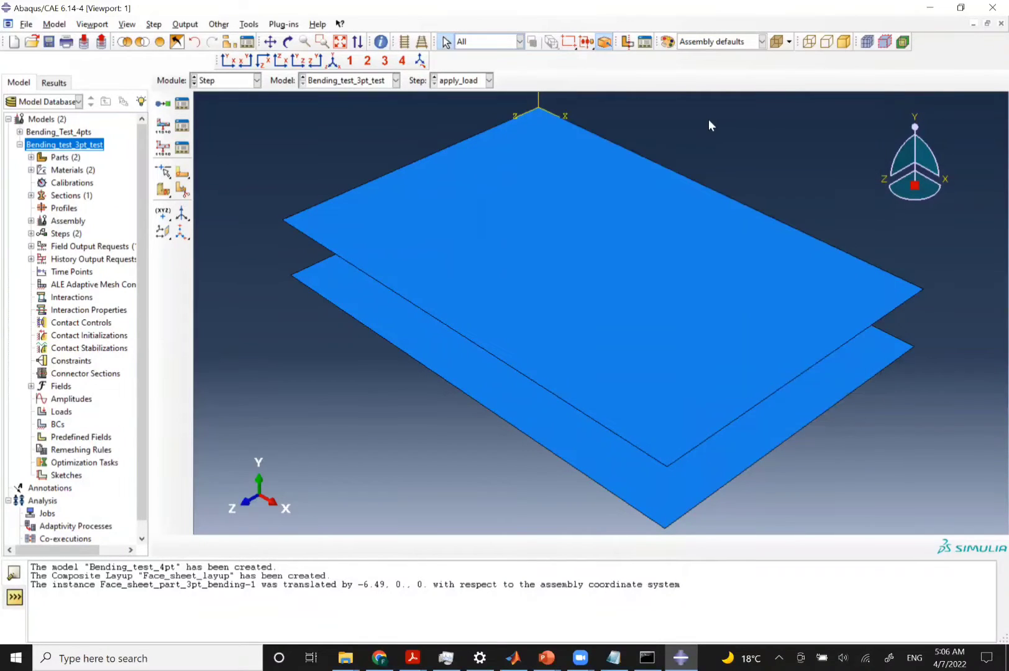
In the Interaction module, start a Tie constraint named Top_Tie
click(221, 81)
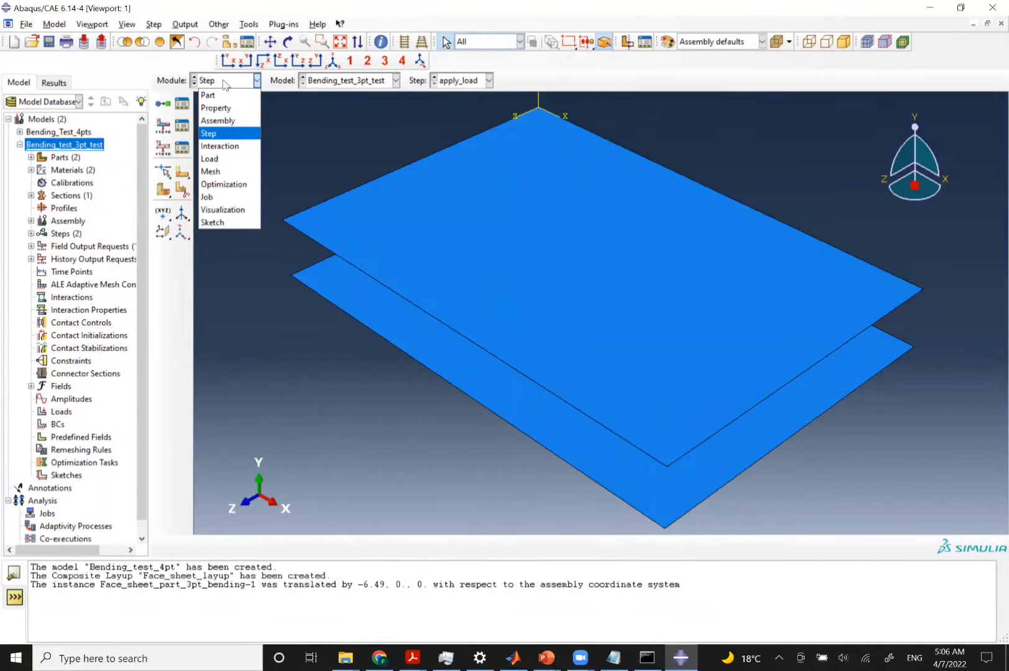
click(240, 147)
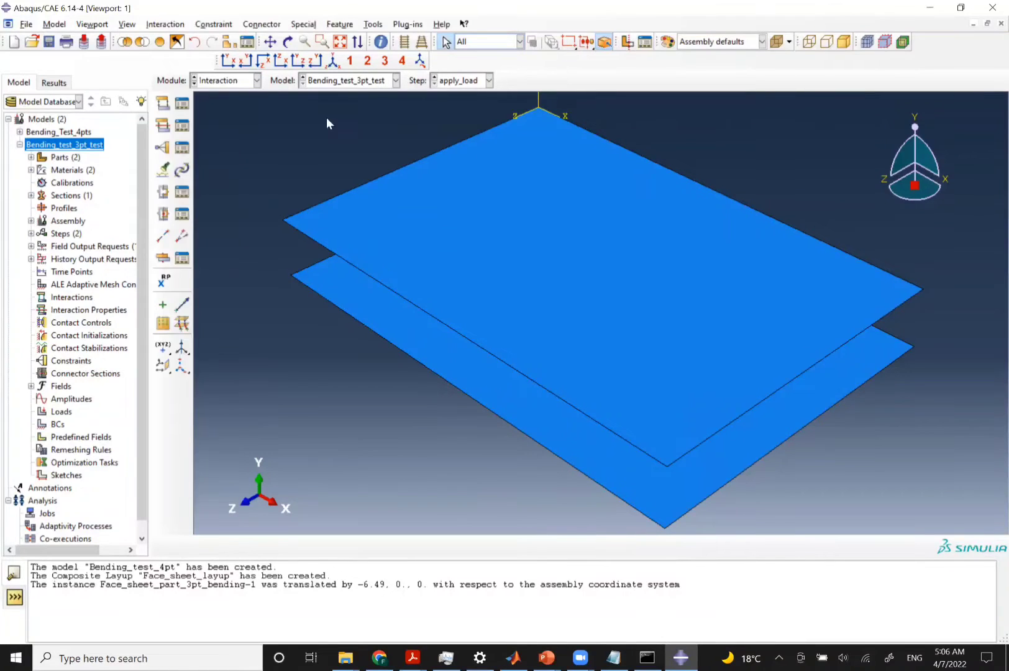
click(310, 239)
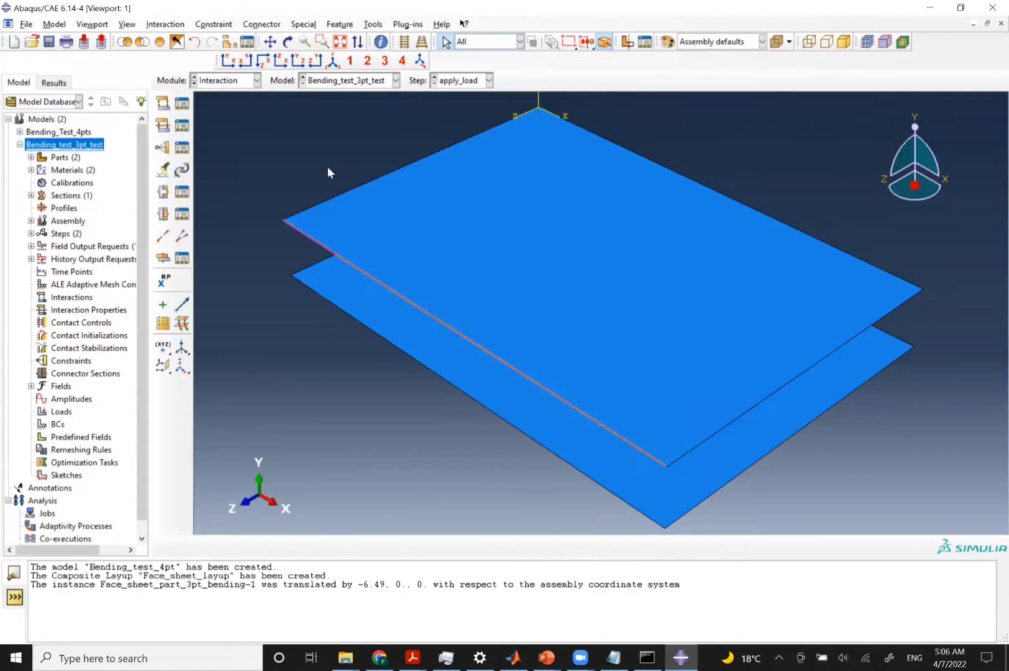
click(267, 133)
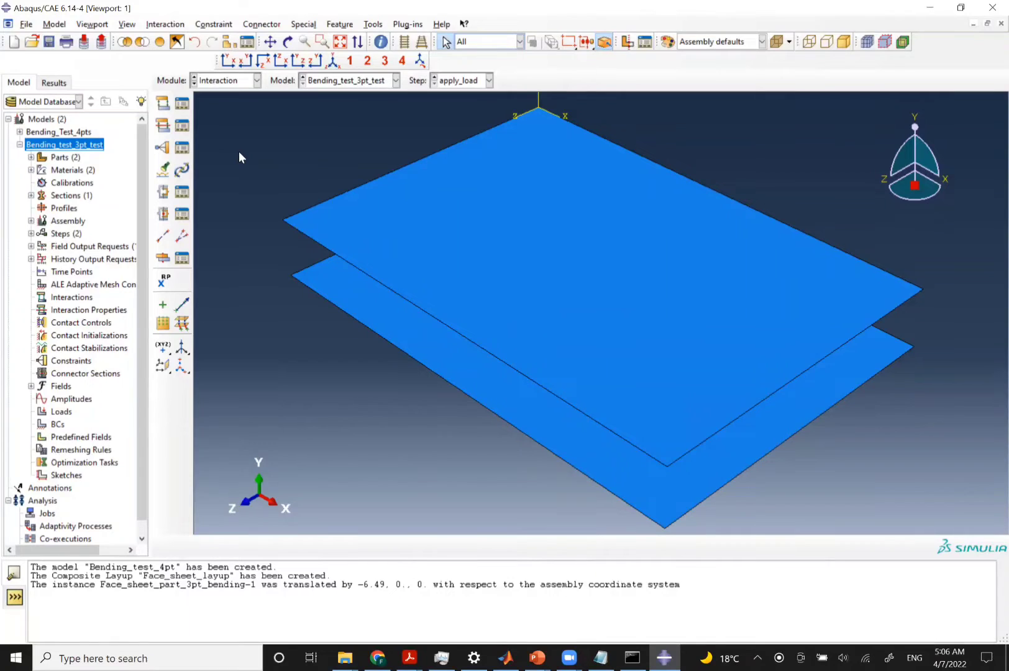
click(164, 149)
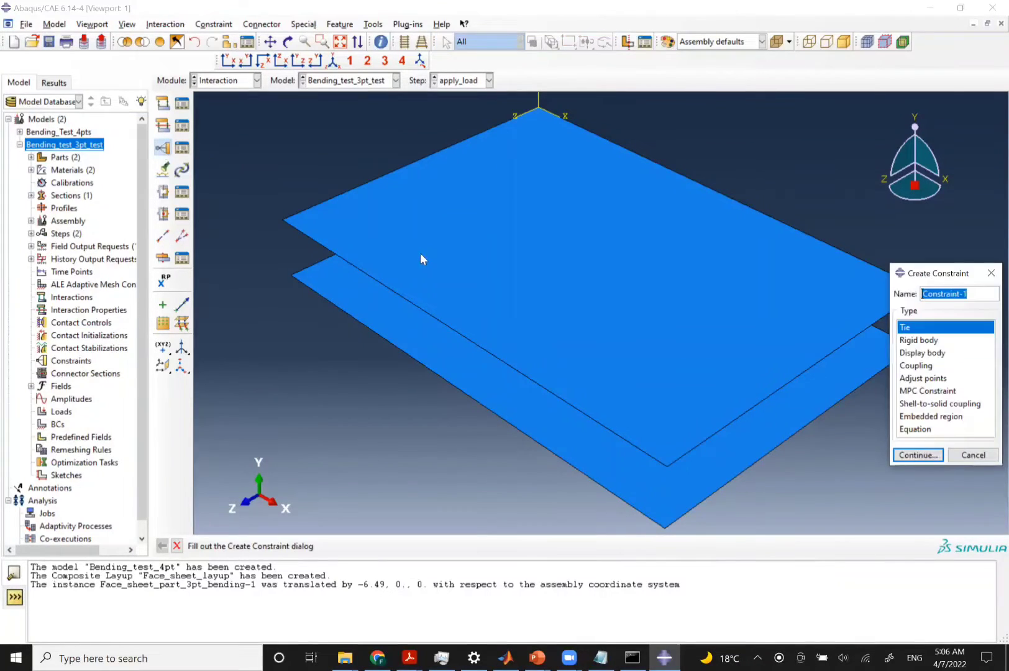
text(Top_Tie)
key(Return)
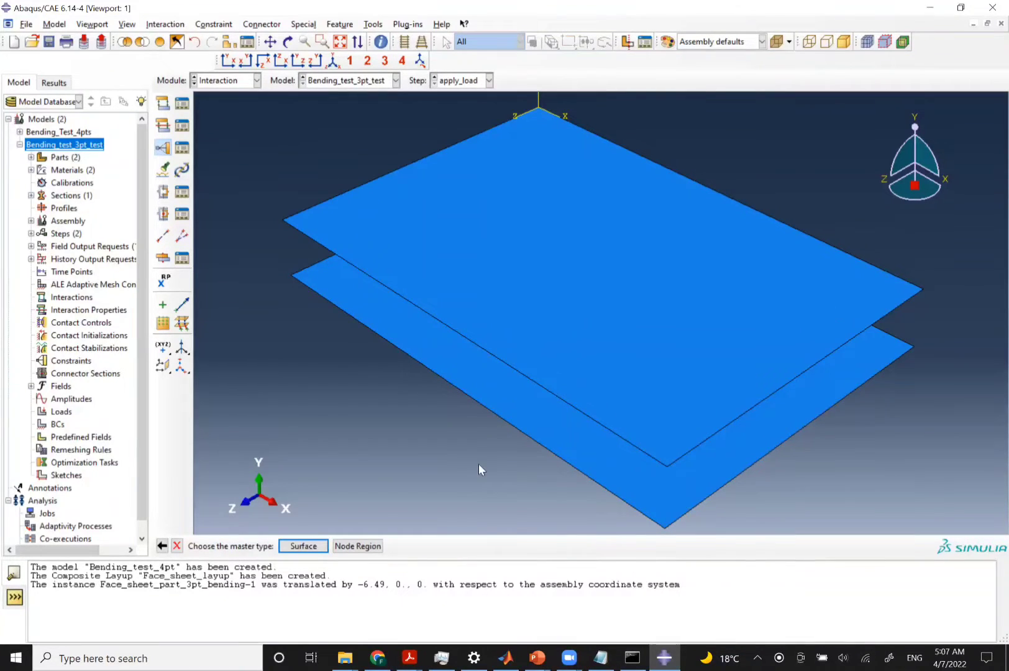
Choose the top face sheet as the master surface of Top_Tie, using its brown side
click(302, 547)
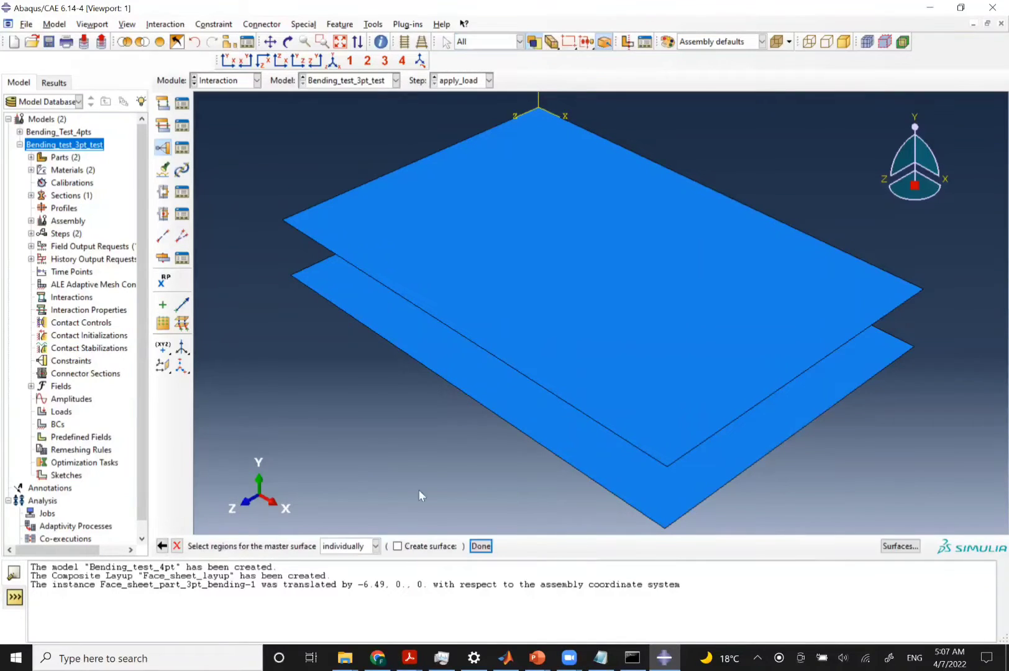
click(603, 319)
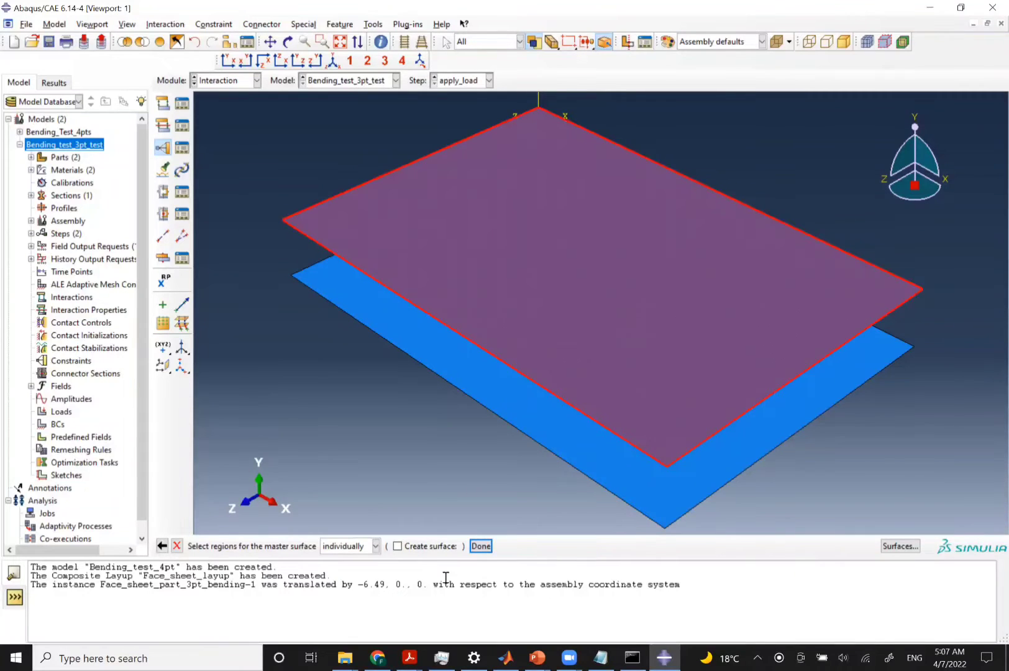
click(482, 547)
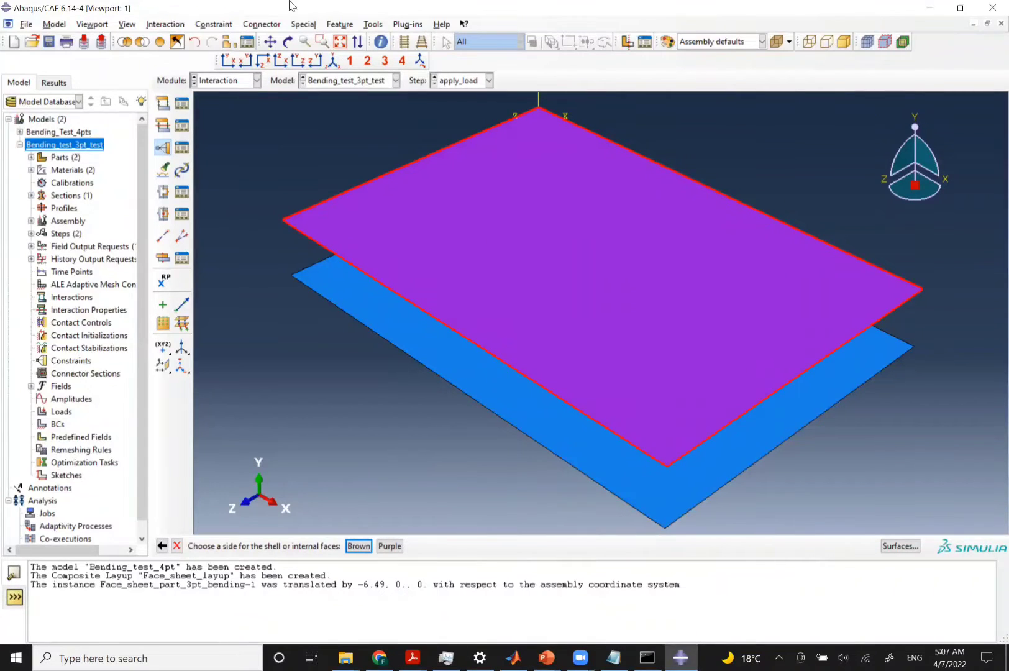
click(288, 42)
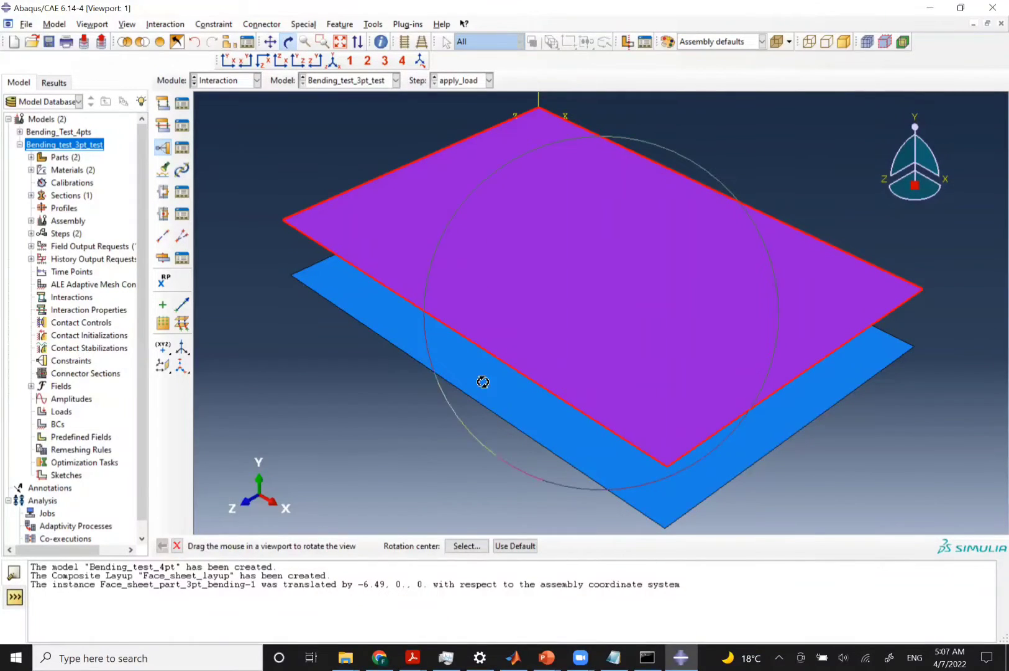
mouse_move(499, 352)
mouse_down()
mouse_move(565, 255)
mouse_move(525, 353)
mouse_move(543, 270)
mouse_move(548, 264)
mouse_move(513, 356)
mouse_up()
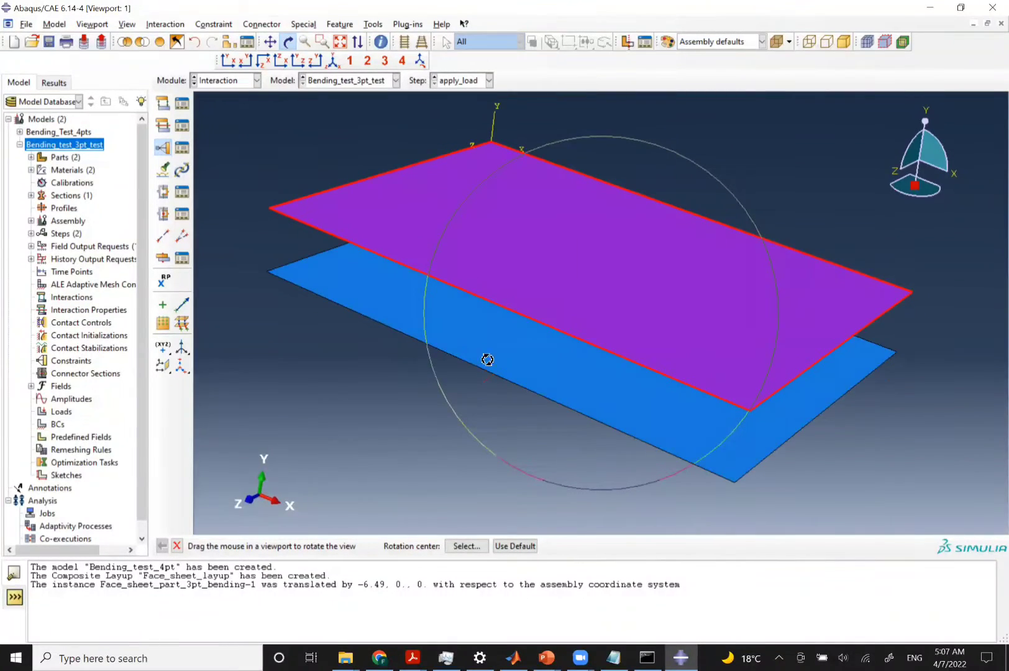
key(Escape)
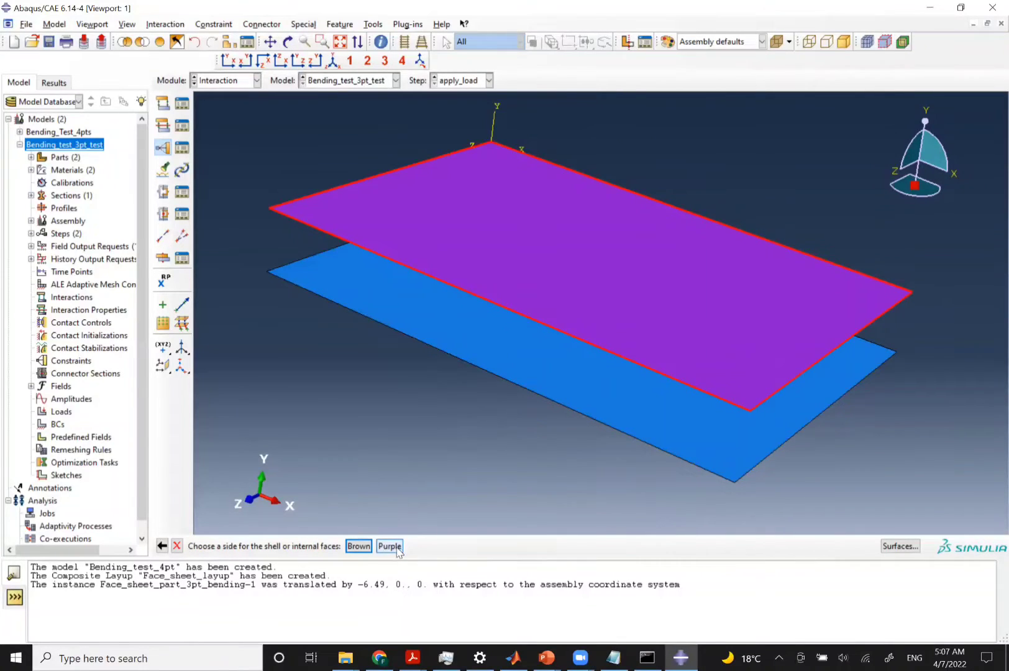
click(362, 548)
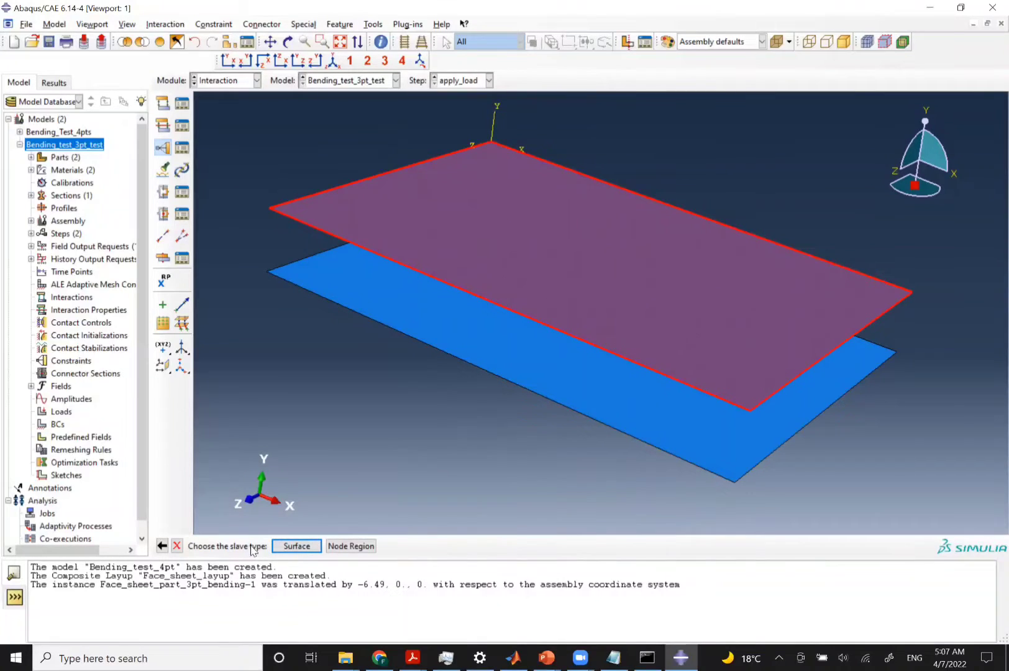
Choose the top face of the core as the slave surface of Top_Tie and accept the constraint with default settings
click(294, 548)
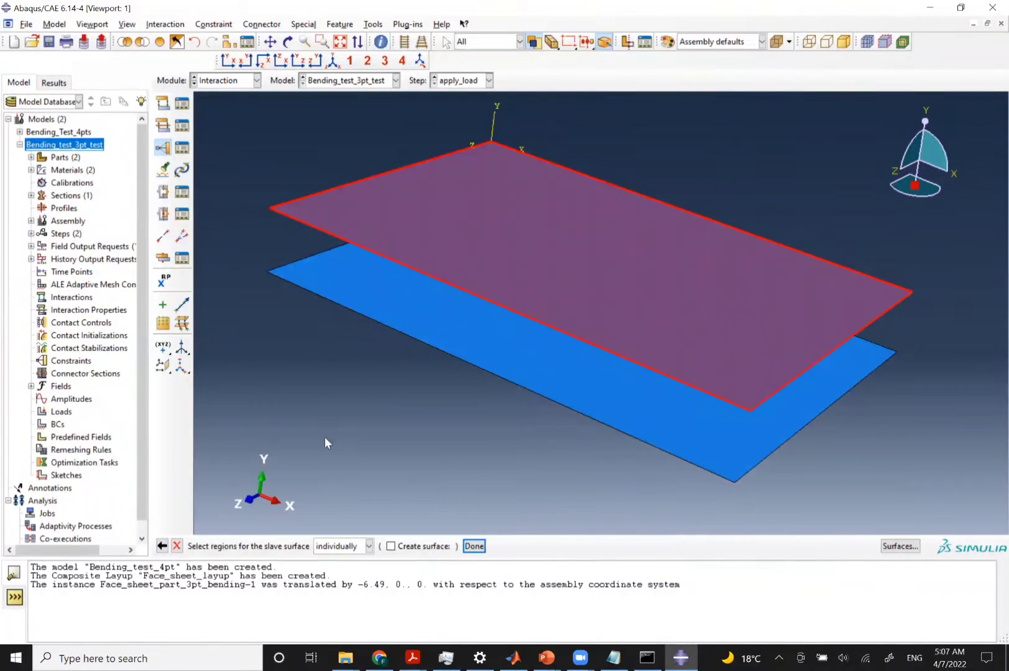
click(180, 45)
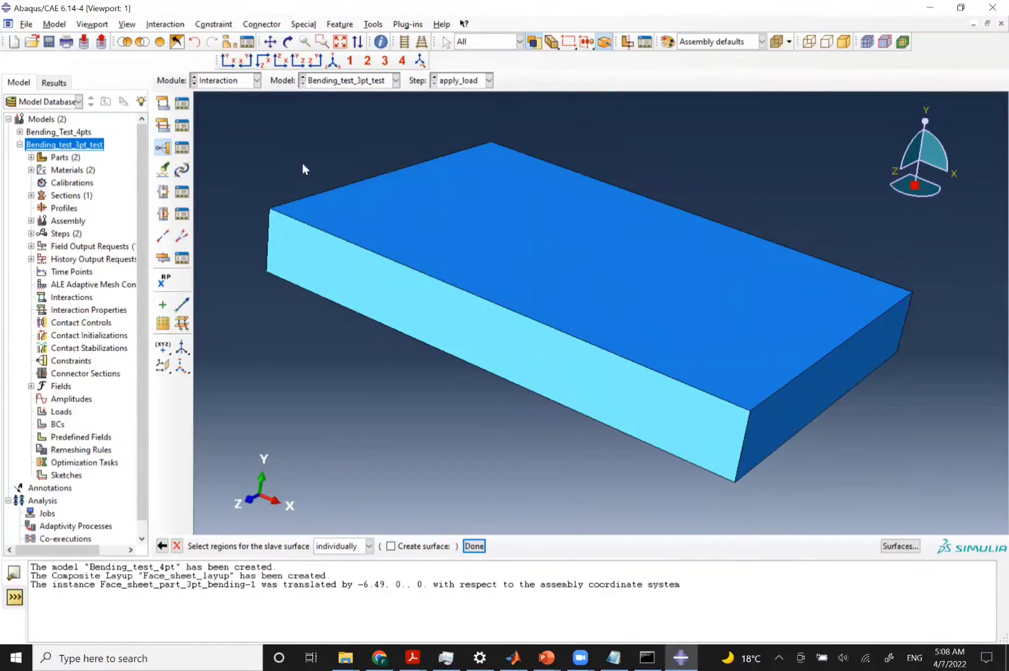
click(408, 213)
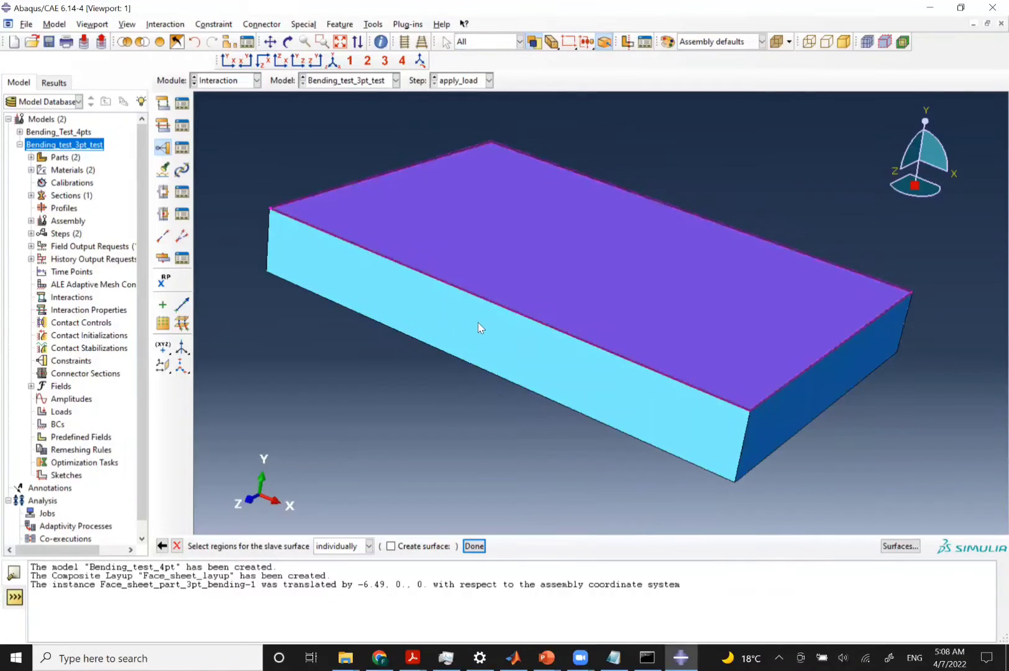
click(472, 547)
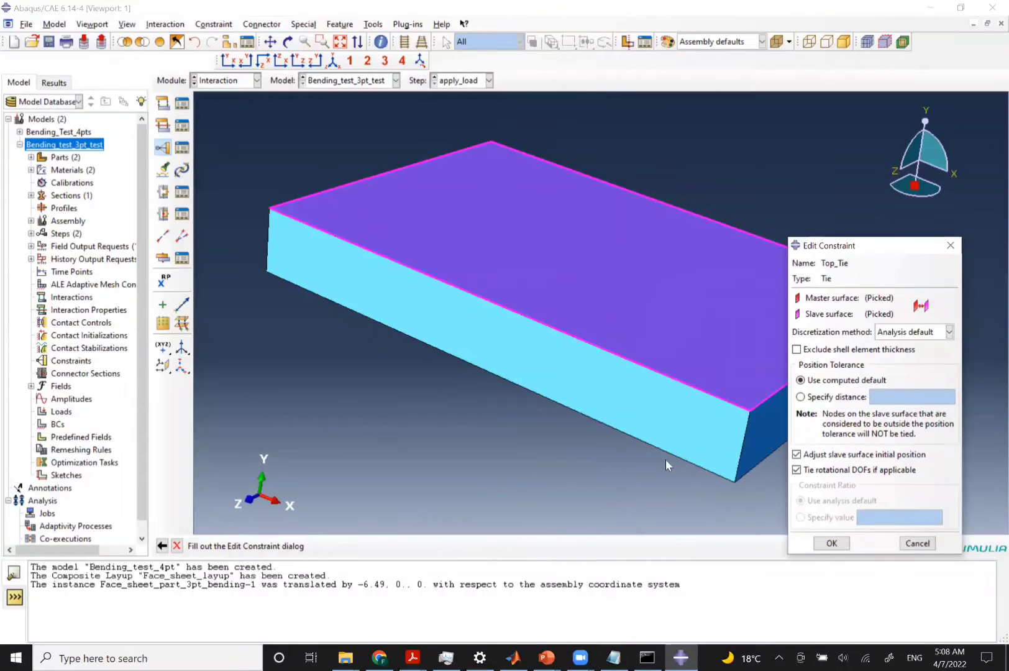
click(830, 543)
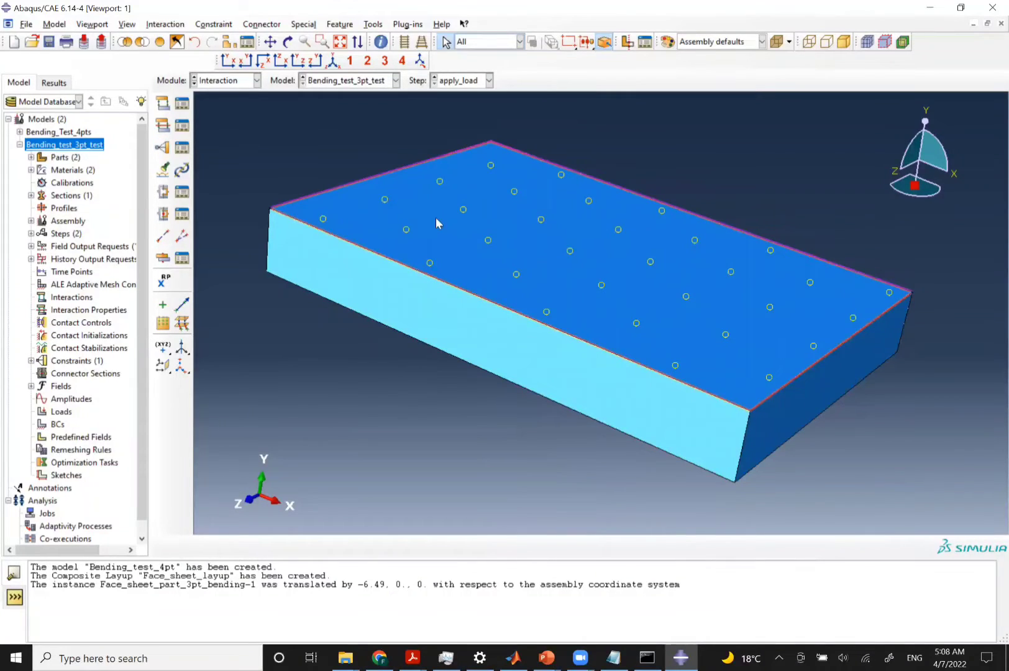
Start a second Tie constraint named Bottom_Tie
click(163, 147)
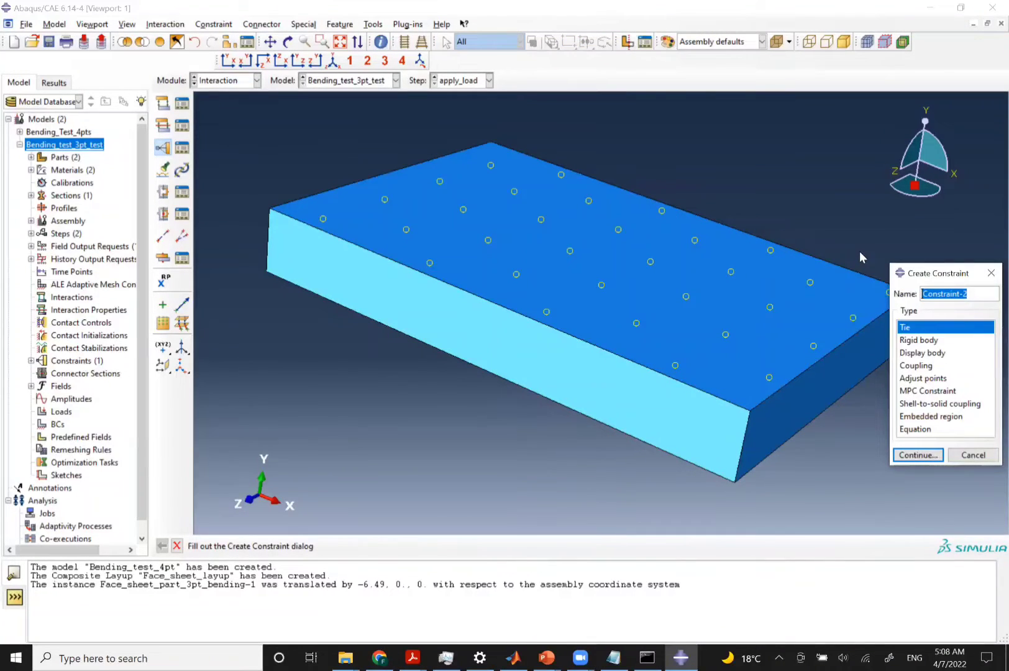
key(BackSpace)
text(Bottom_)
text(Tie)
key(Return)
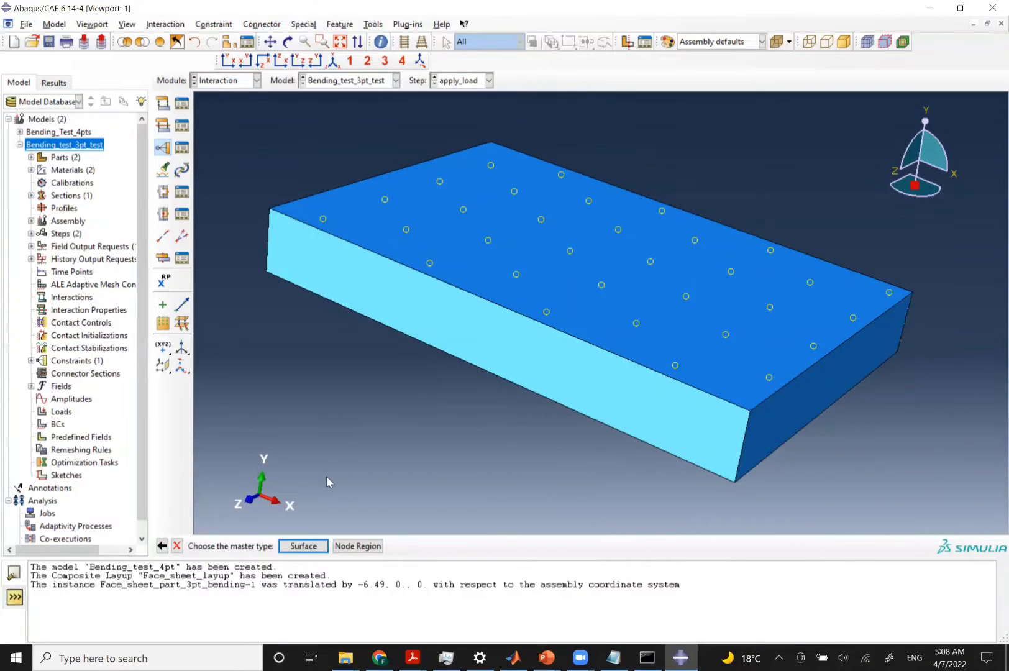
Choose the bottom face sheet as the master surface of Bottom_Tie, using its purple side
click(300, 546)
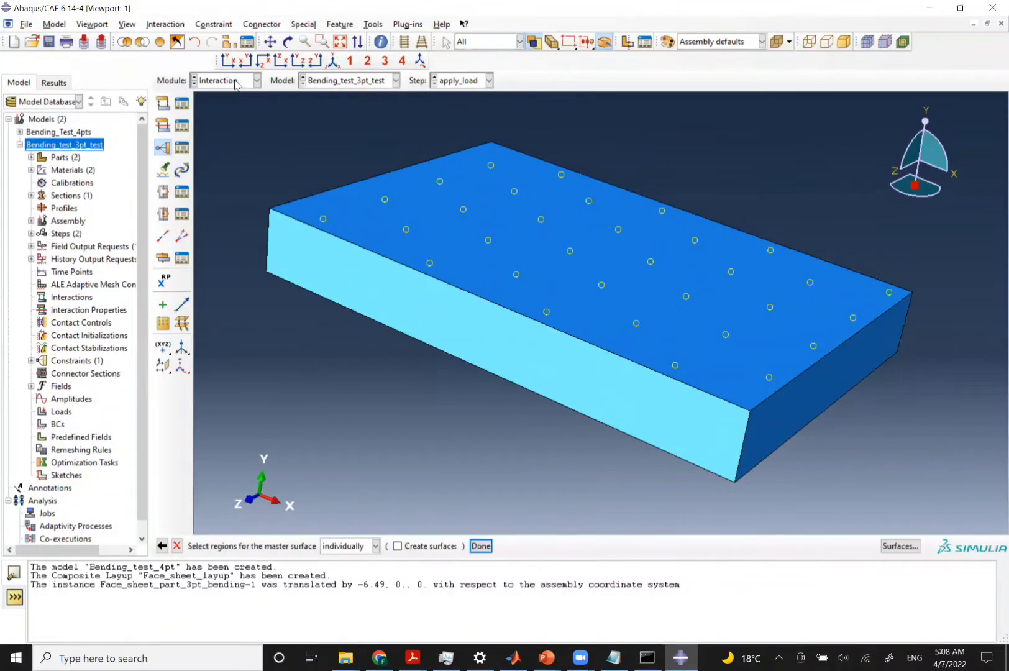
click(178, 39)
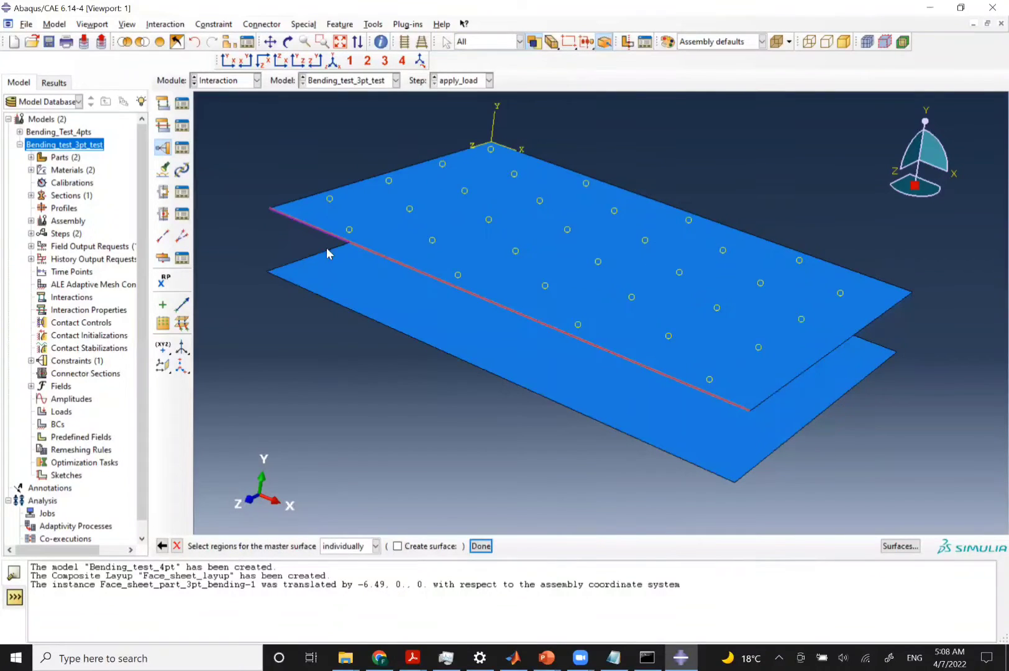
click(374, 299)
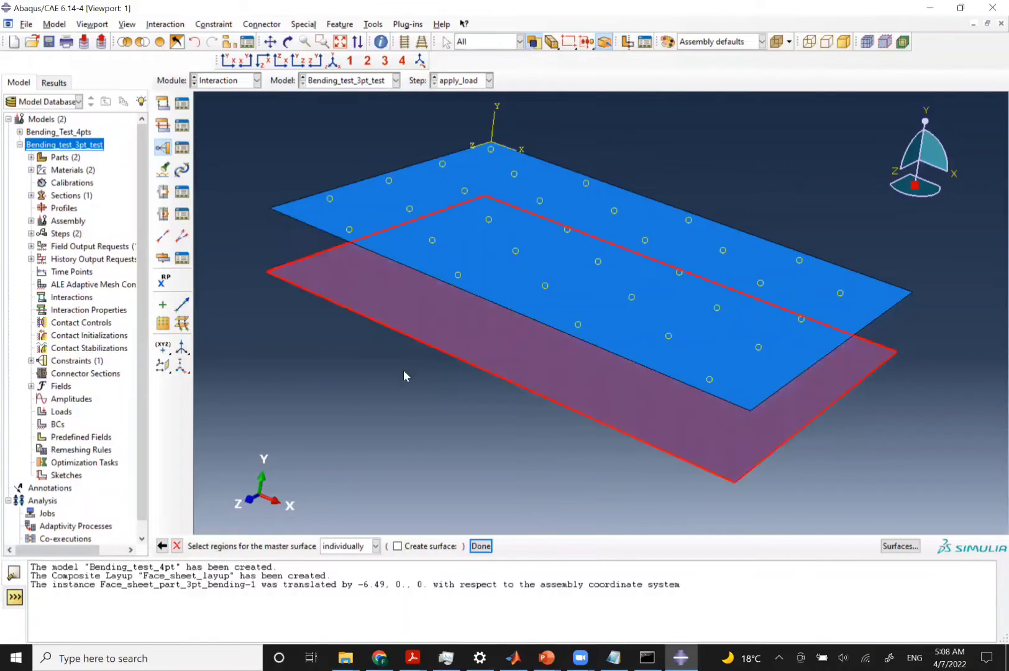
click(482, 546)
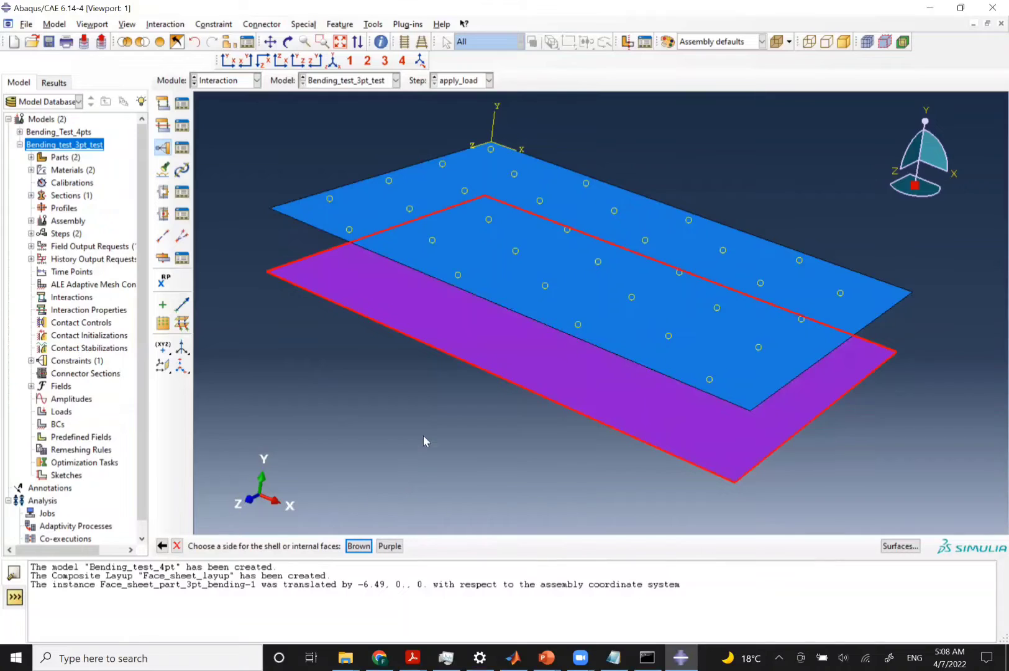
click(389, 546)
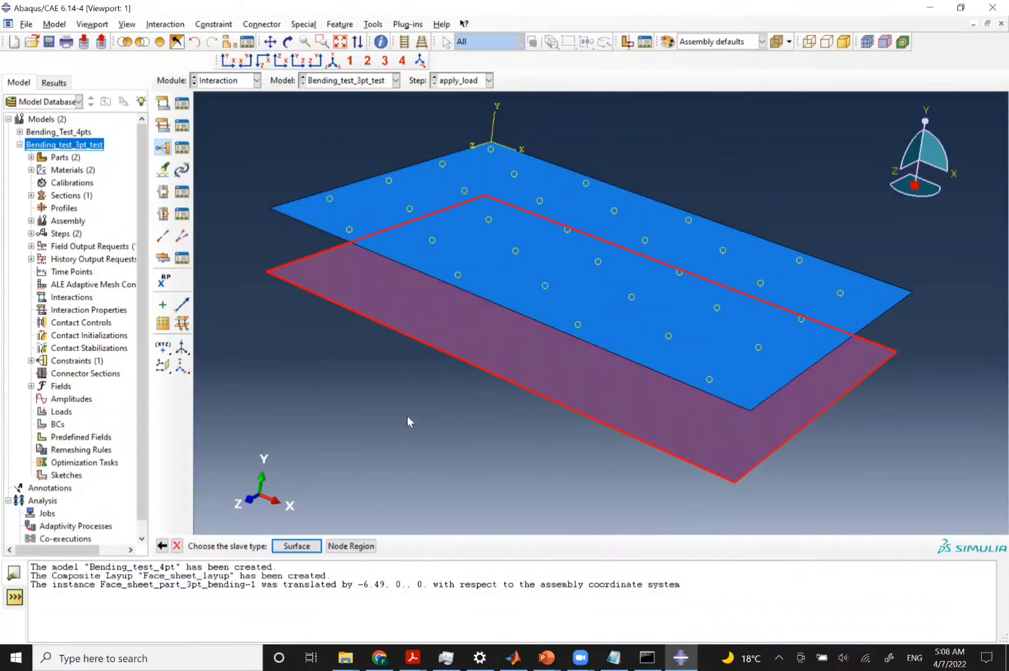
Choose the underside of the core as the slave surface of Bottom_Tie and accept the constraint with default settings
click(287, 550)
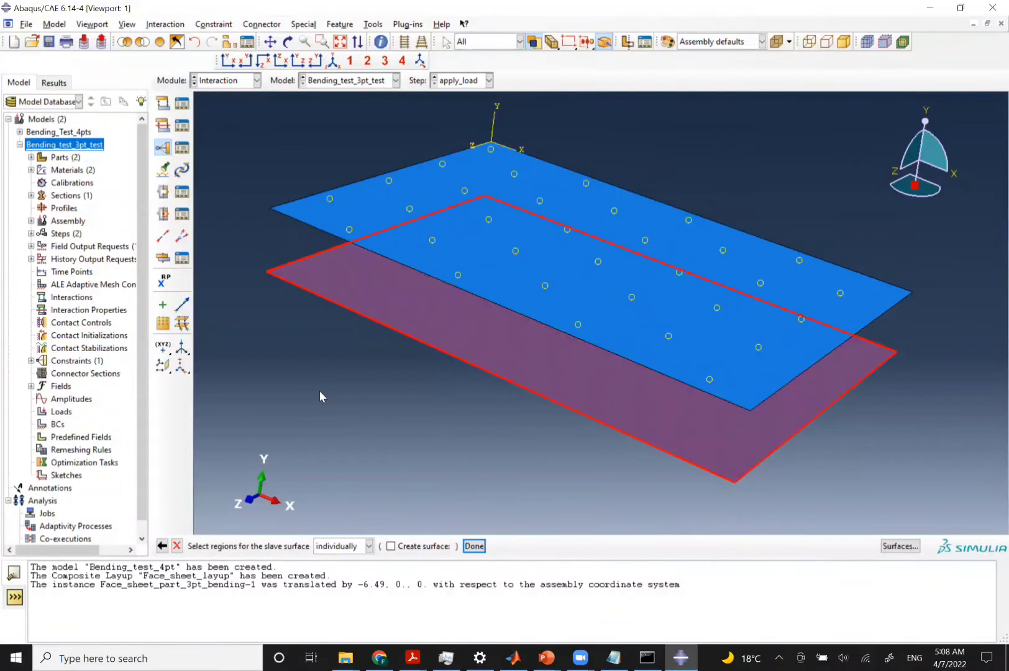
click(177, 38)
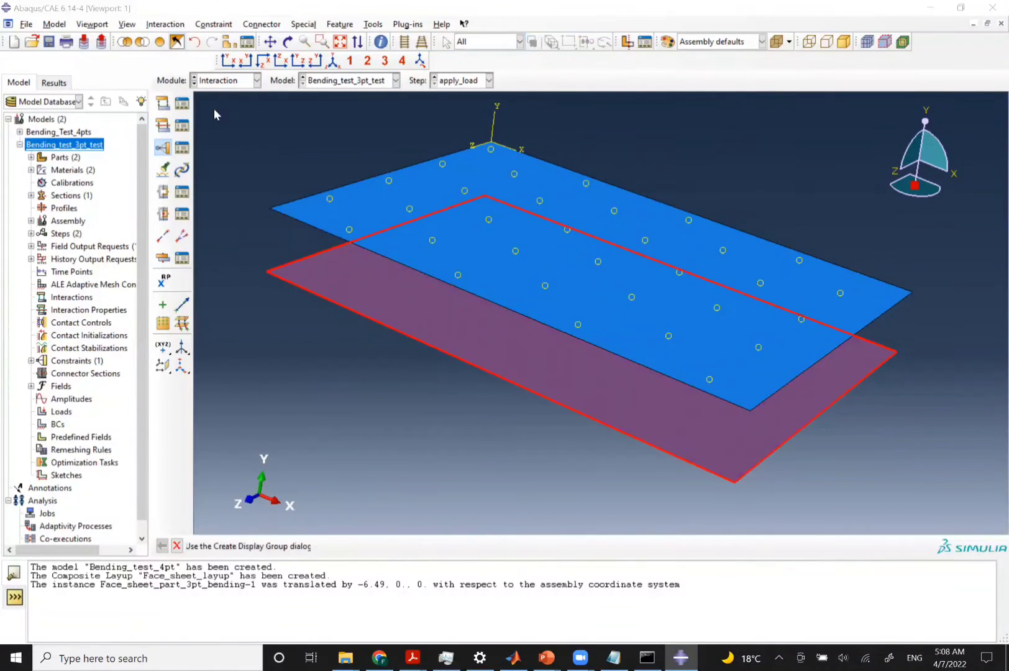
click(288, 42)
drag(480, 331, 547, 218)
click(287, 42)
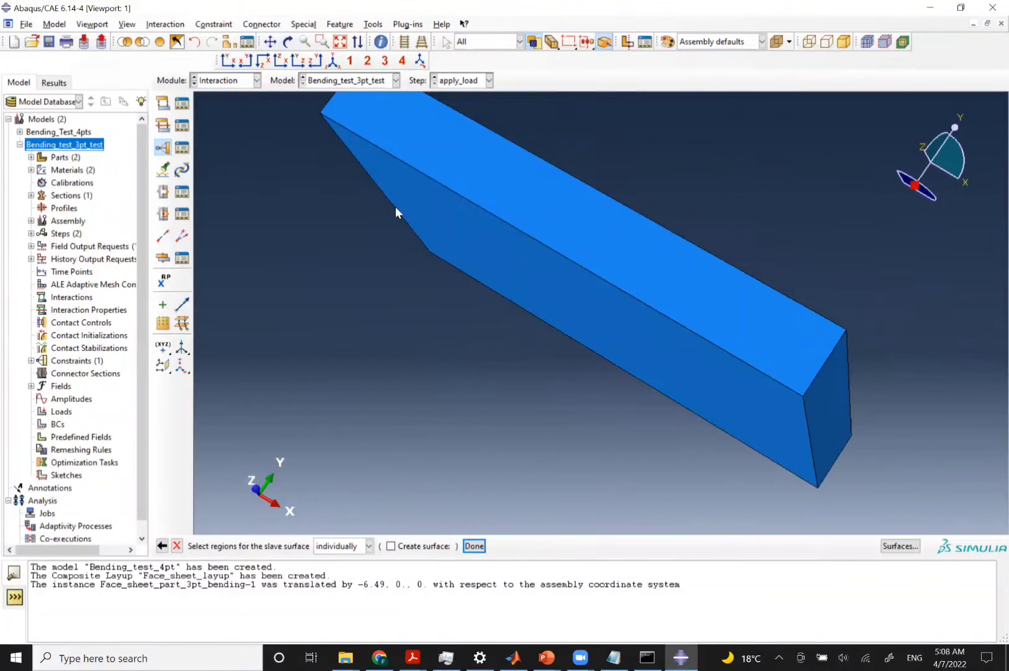
click(433, 218)
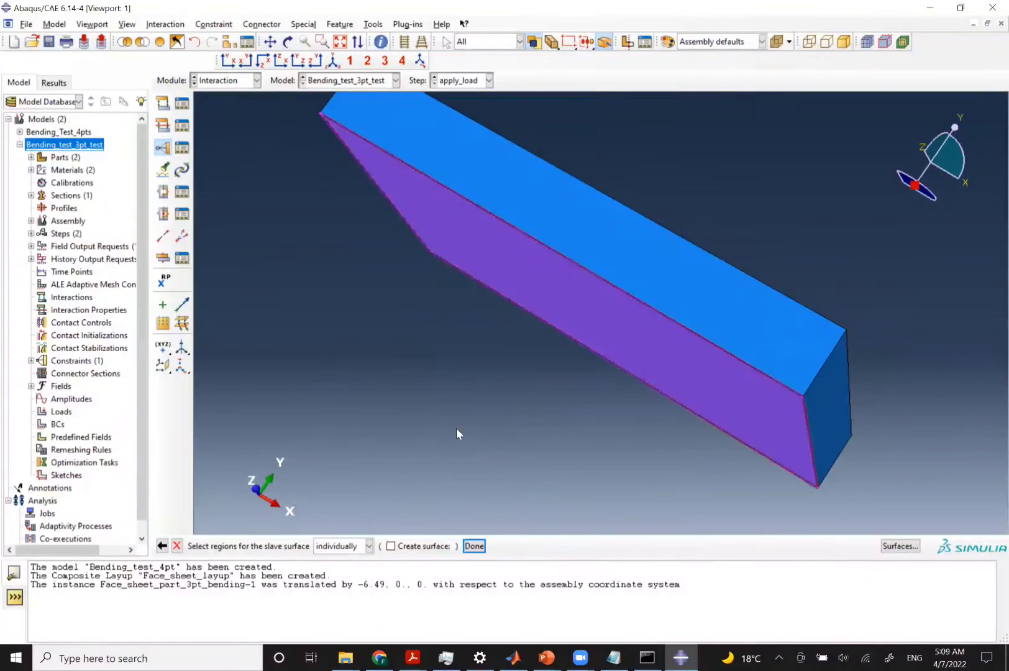
click(474, 546)
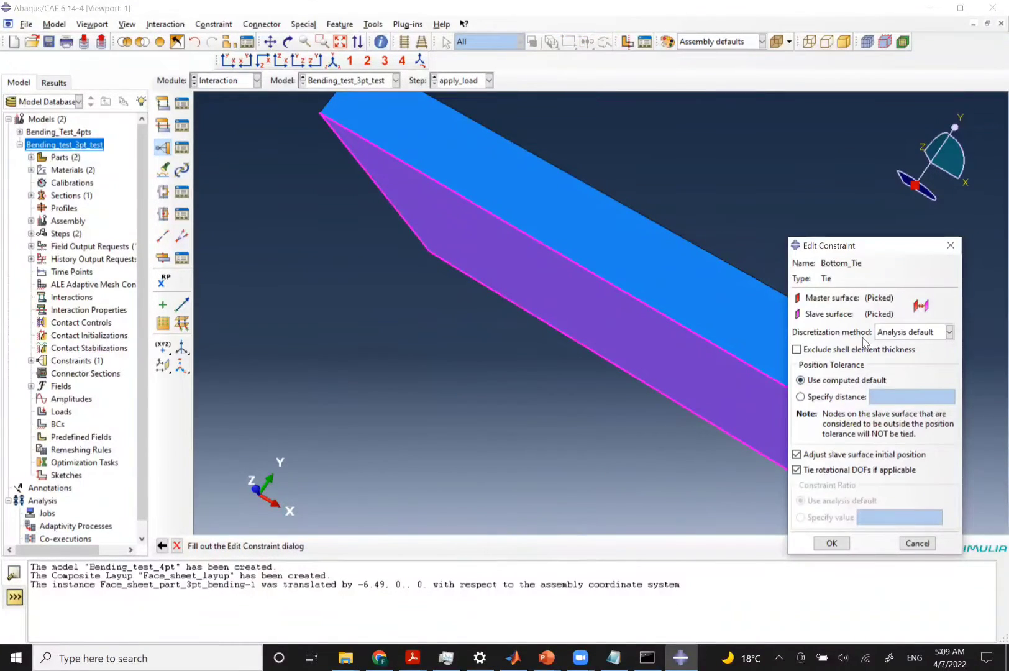
click(831, 543)
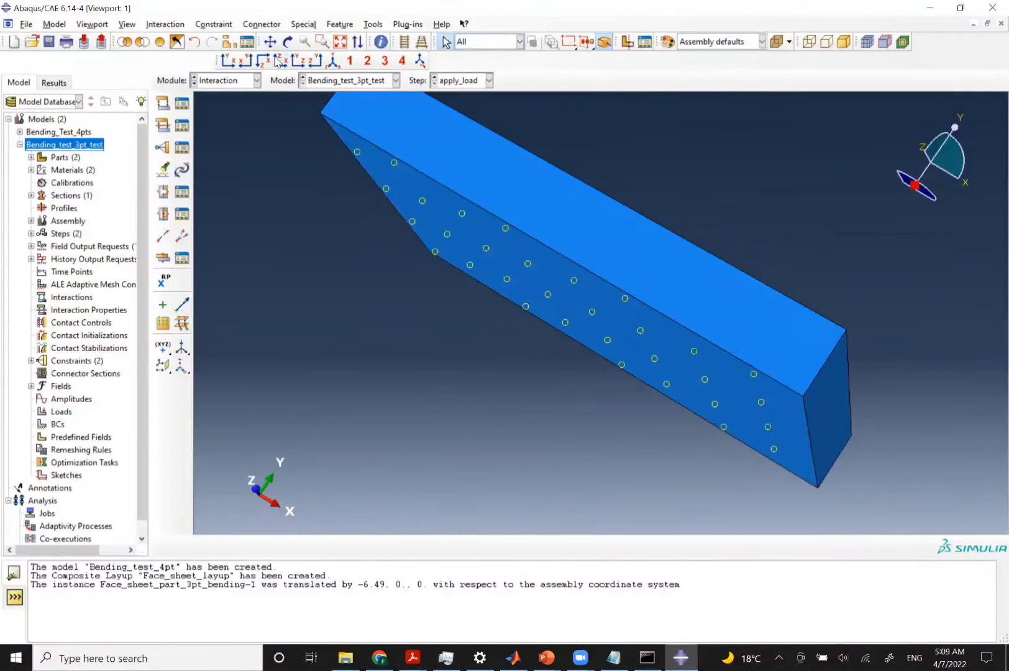
Switch to the Assembly module and check the support and load positions on the three-point bending slide
click(329, 63)
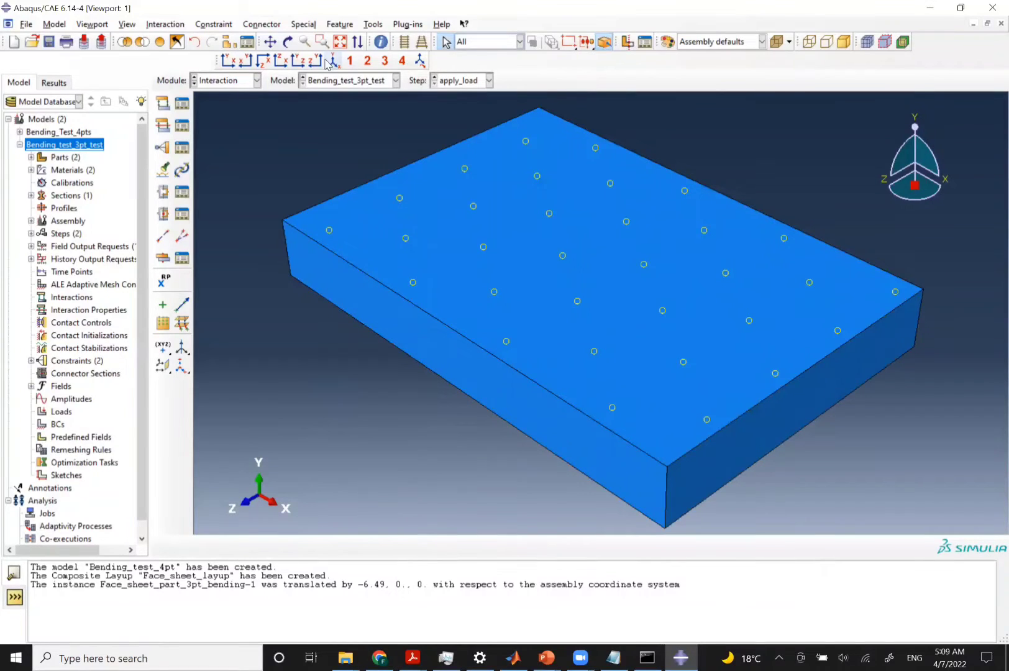
click(227, 84)
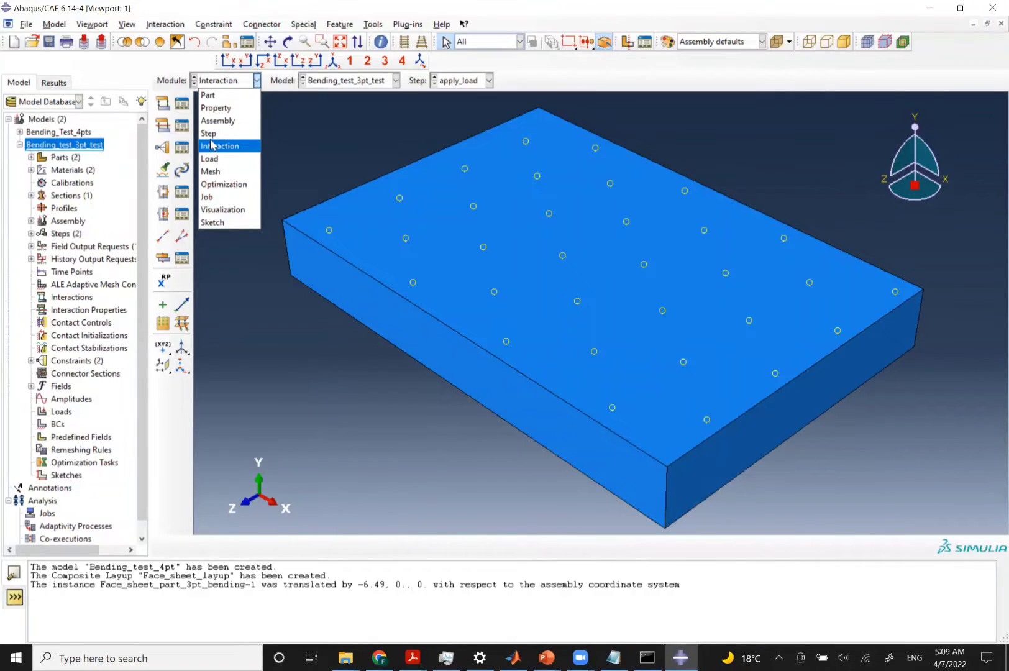
click(211, 120)
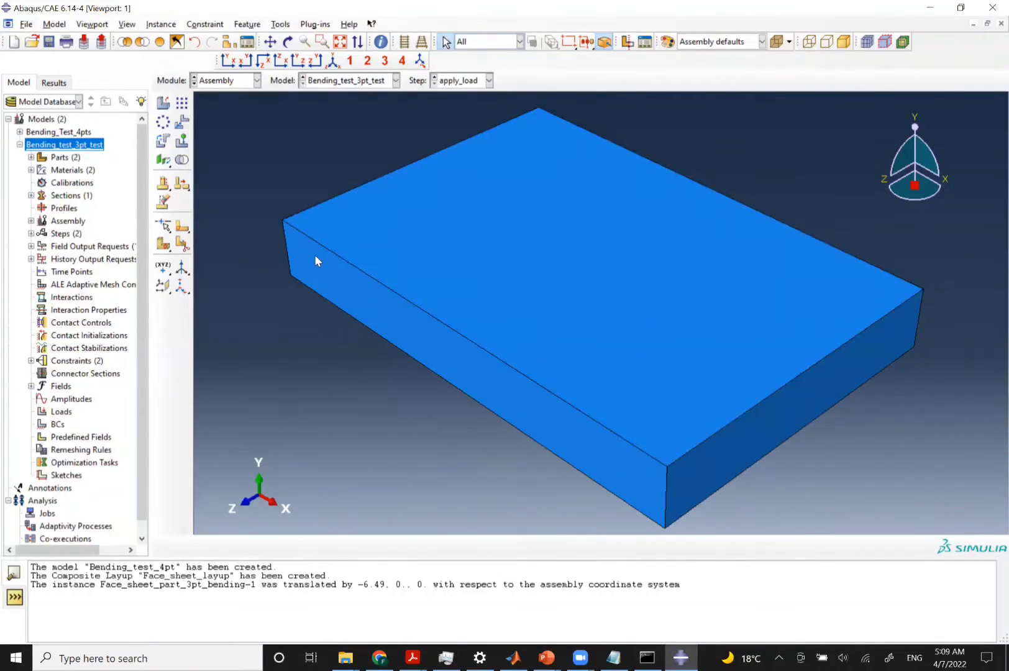
key(alt+Tab)
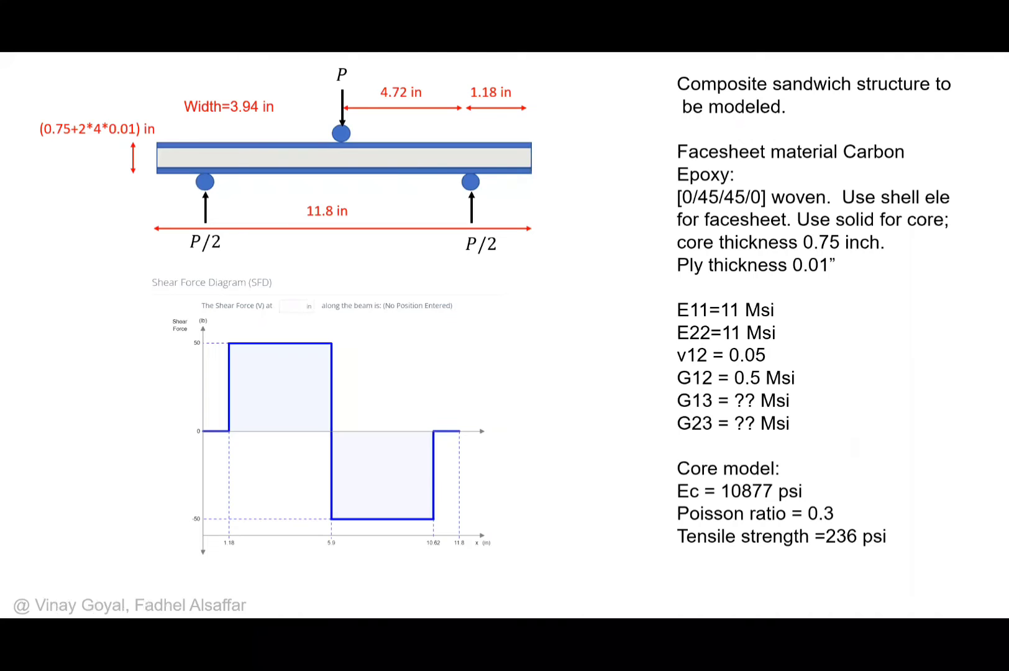
key(alt+Tab)
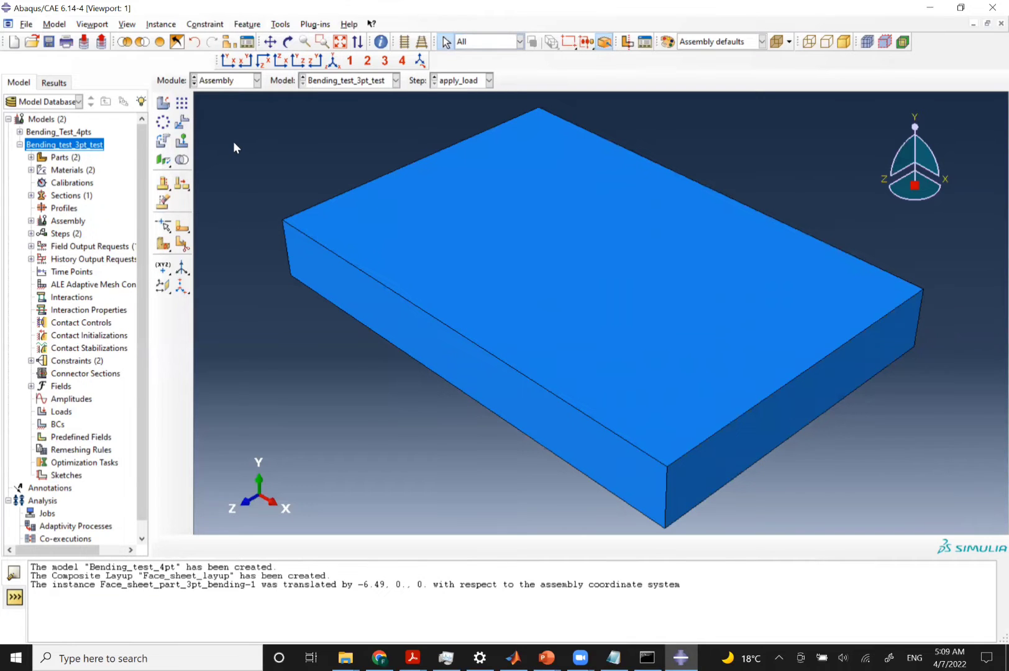
Remove the solid core from the display so that only the two face sheets are shown
click(142, 44)
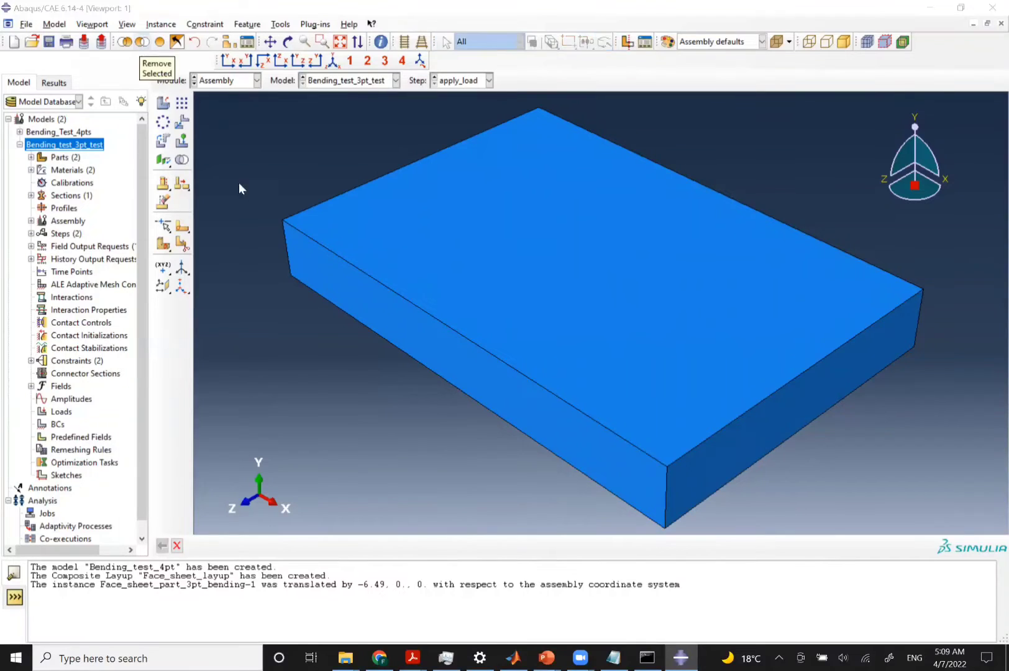
click(346, 293)
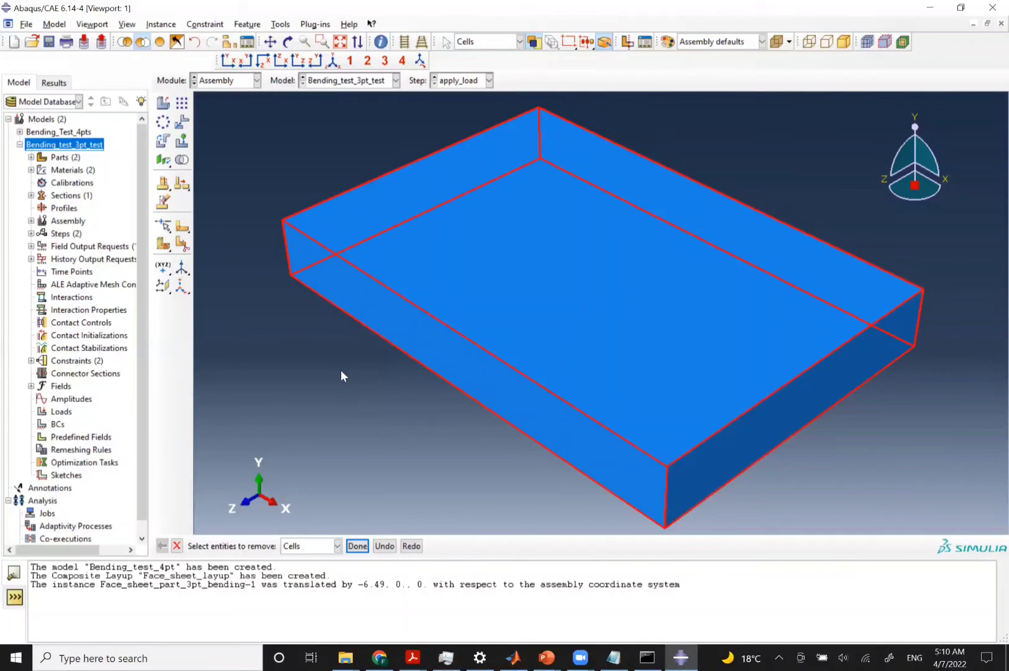
click(356, 546)
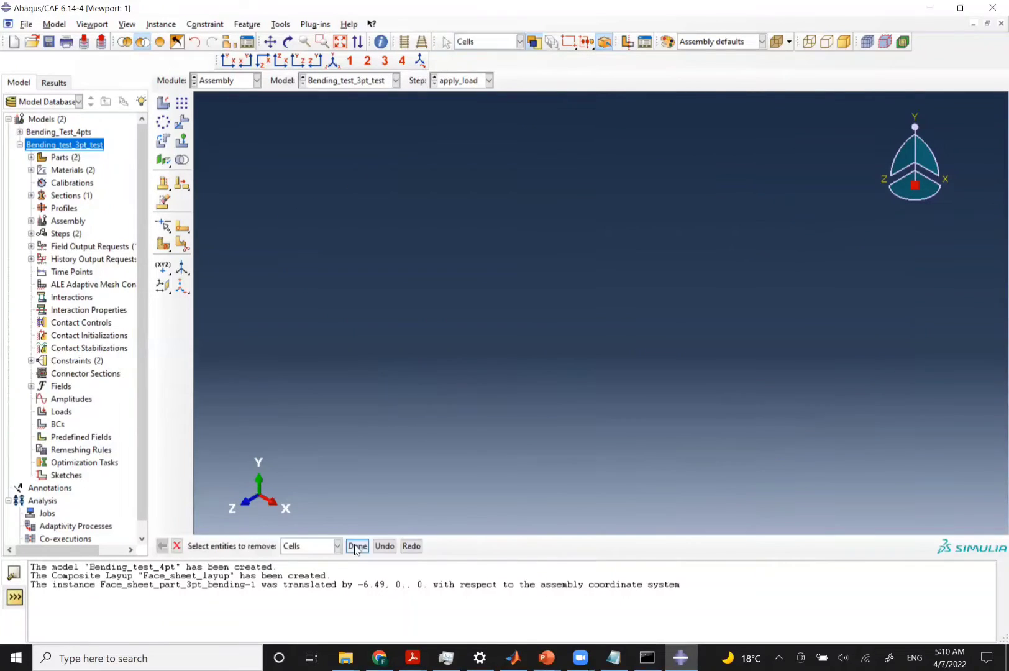
click(160, 43)
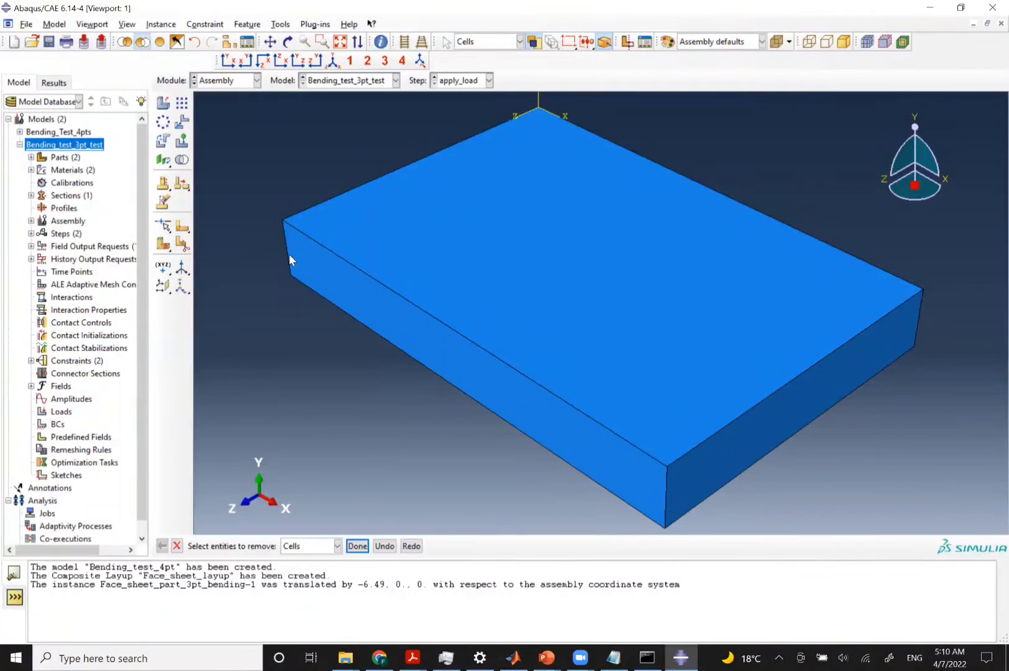
click(334, 290)
click(357, 546)
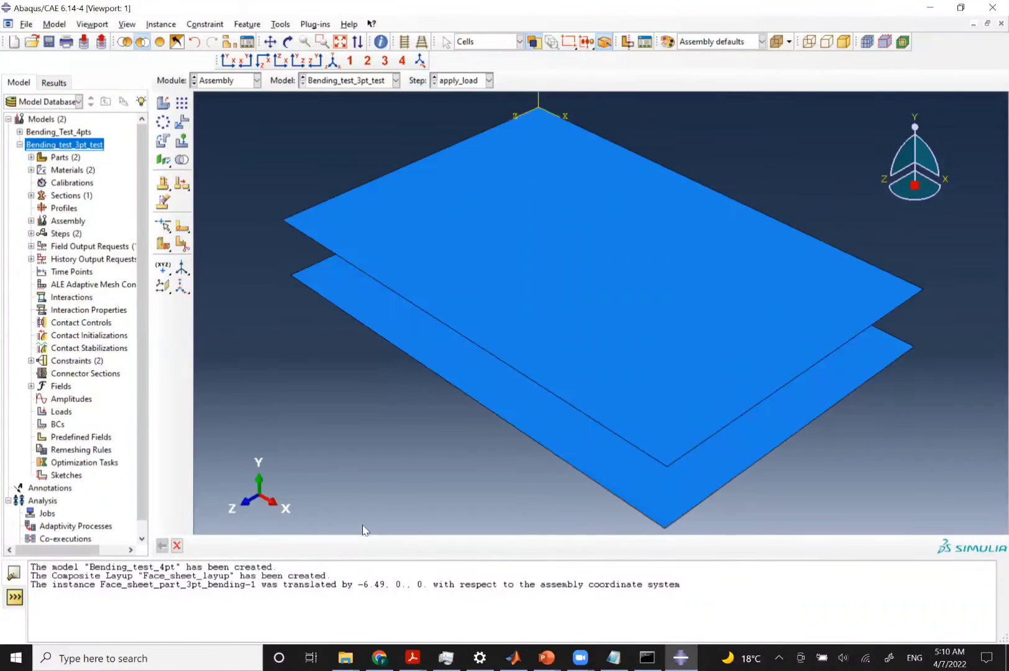
Start a sketched face partition on the upper face sheet, orienting its +X end edge vertical and on the right
click(352, 544)
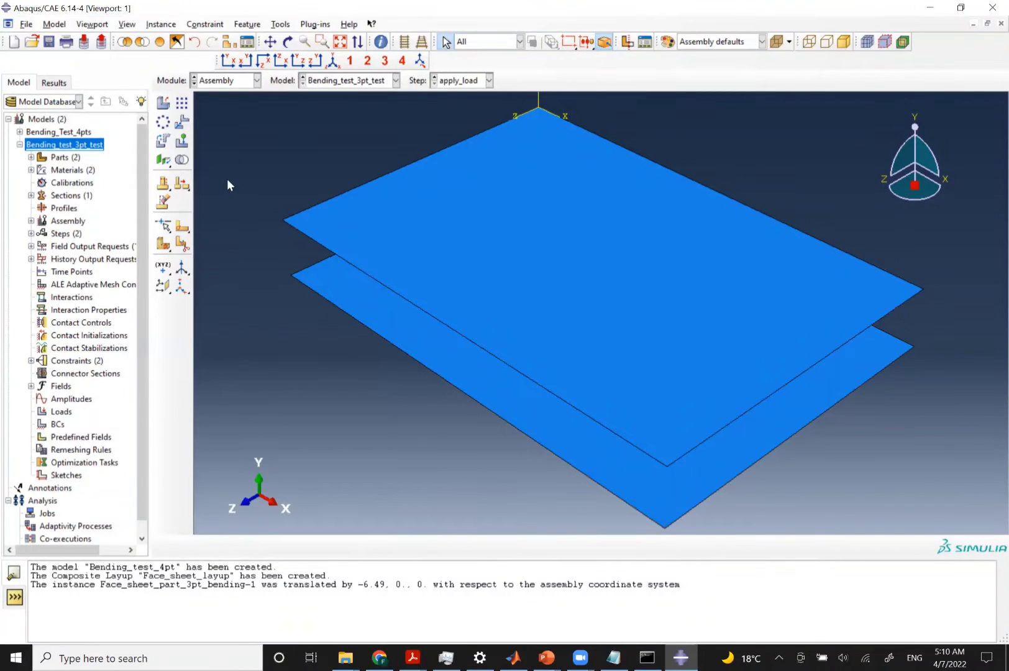
click(185, 230)
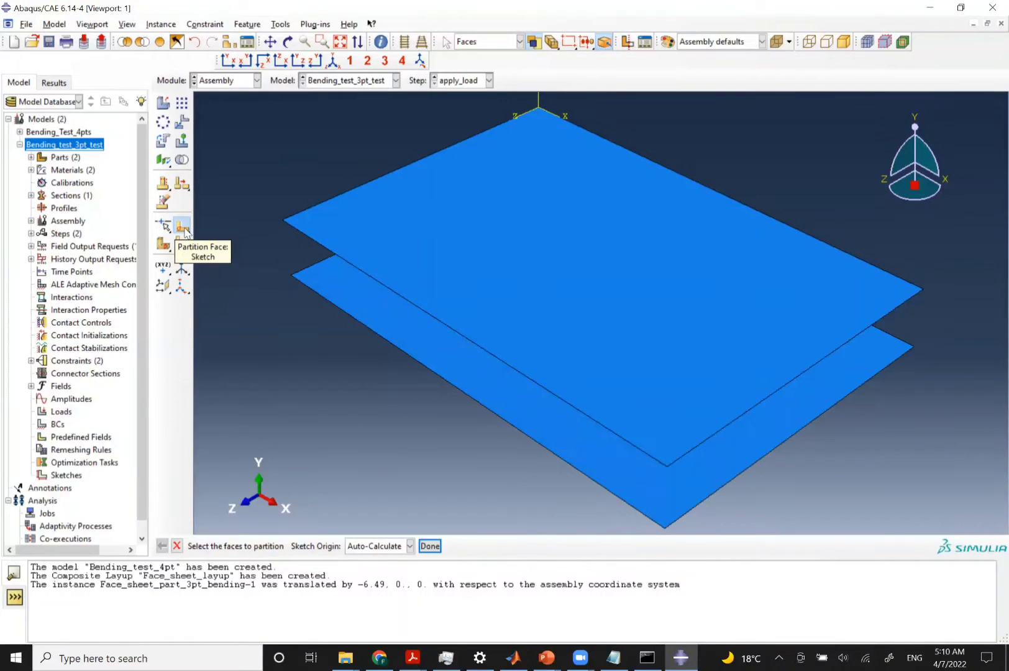
click(373, 235)
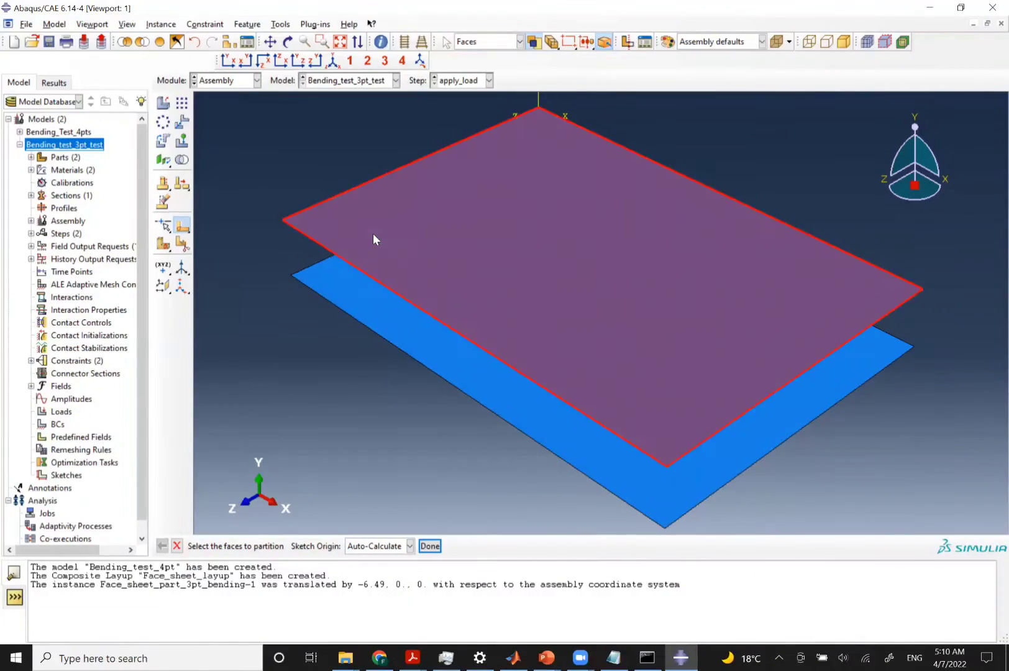
middle_click(373, 235)
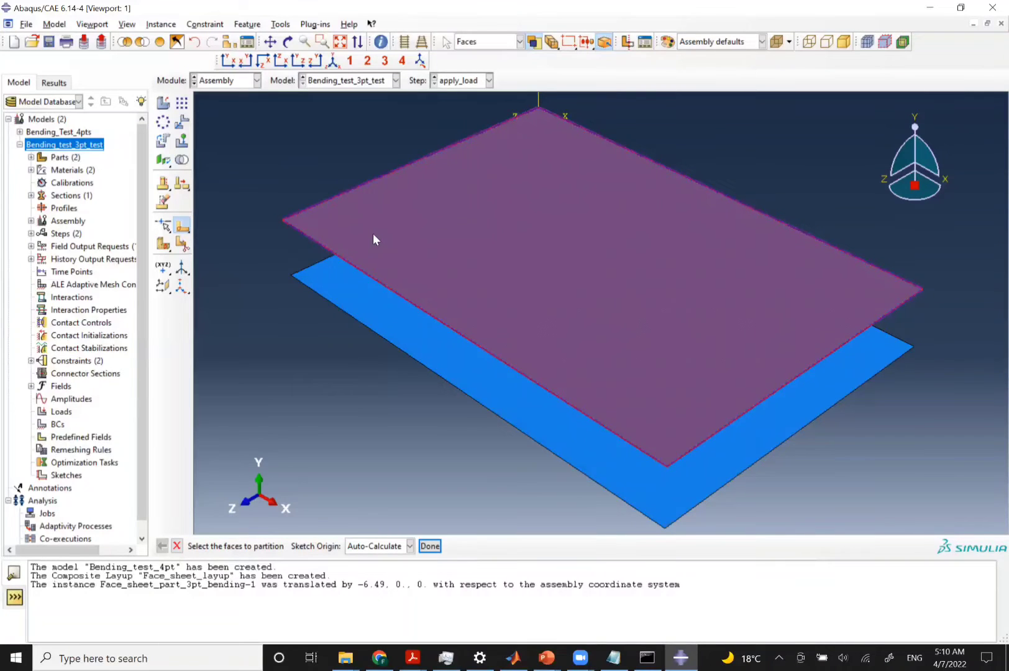
middle_click(439, 218)
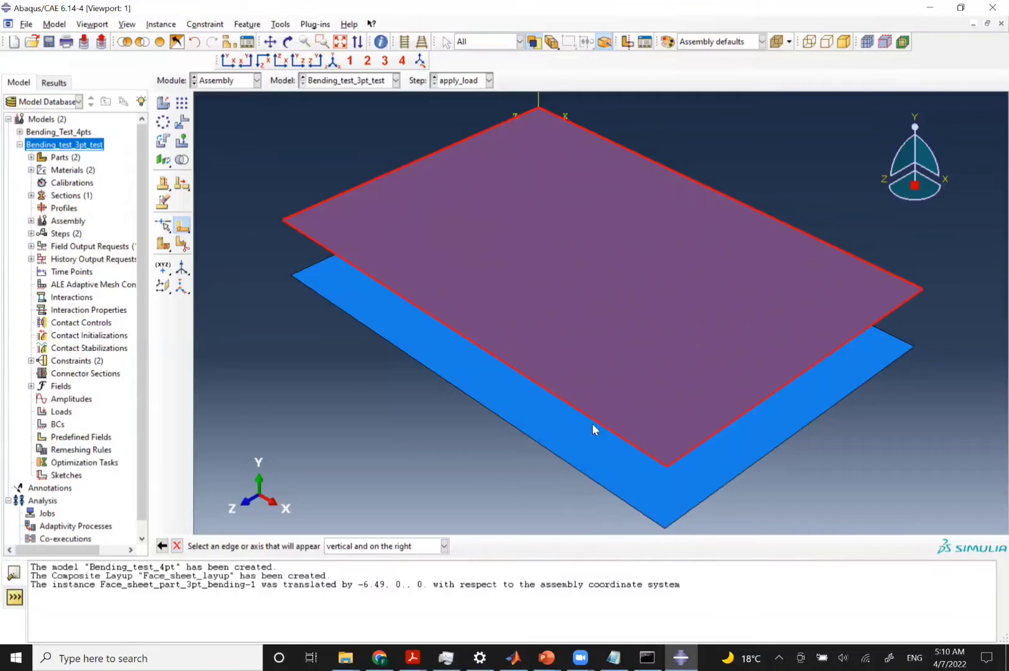
click(769, 396)
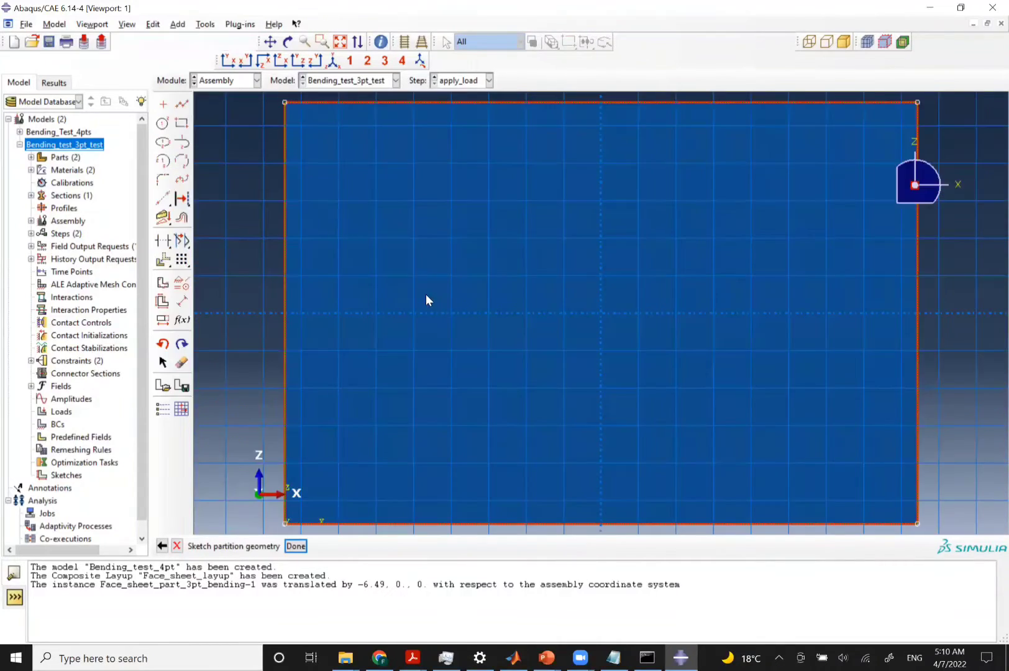
Sketch a vertical line across the full depth of the upper face sheet, about 0.32 from its left edge
click(183, 105)
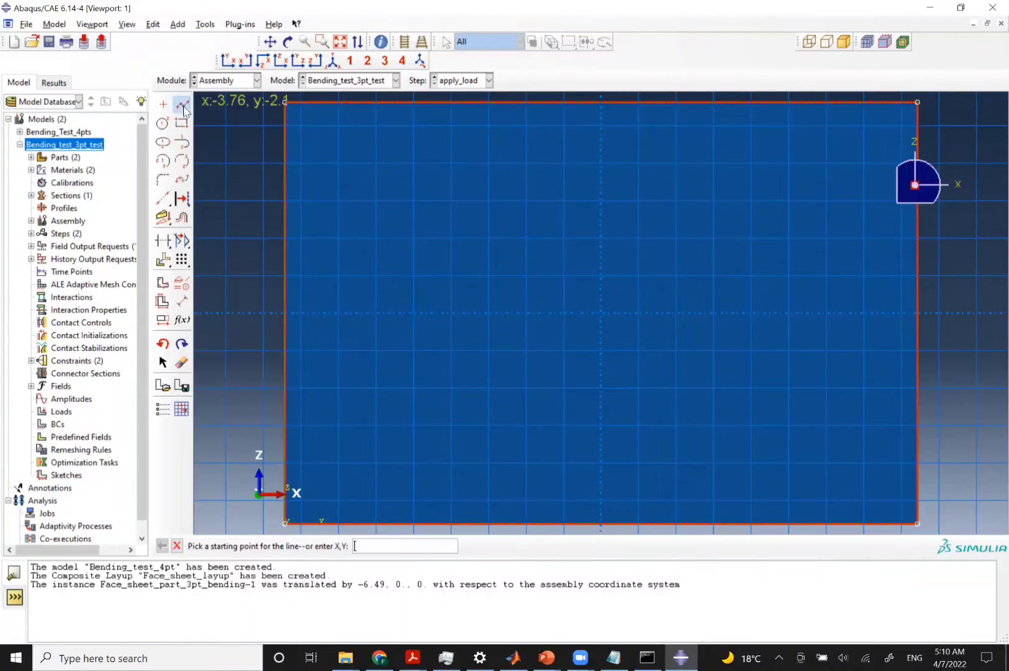
click(320, 103)
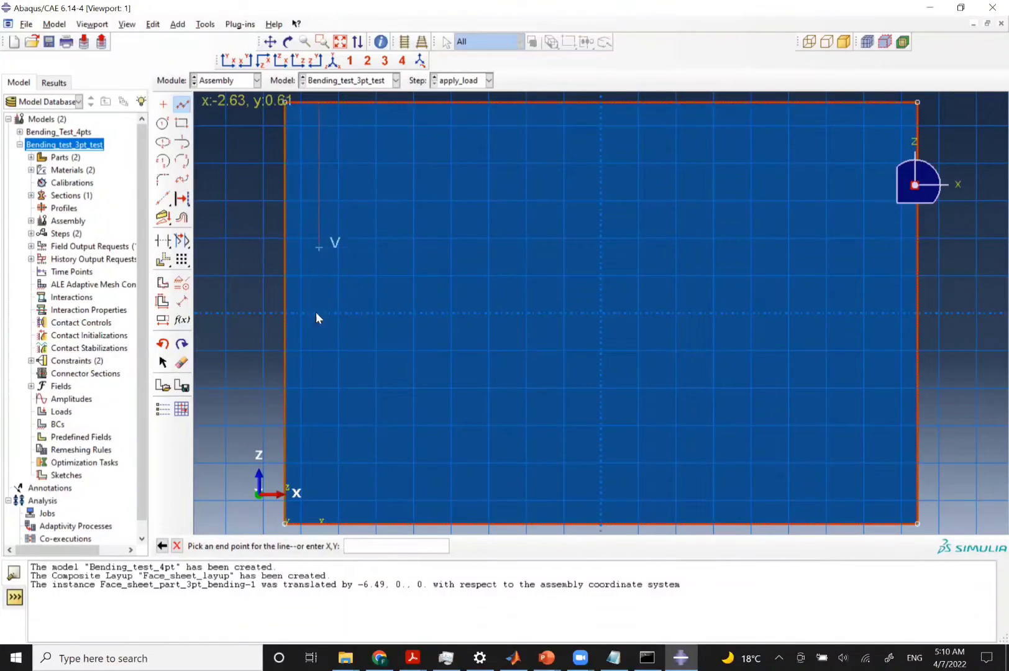
click(318, 523)
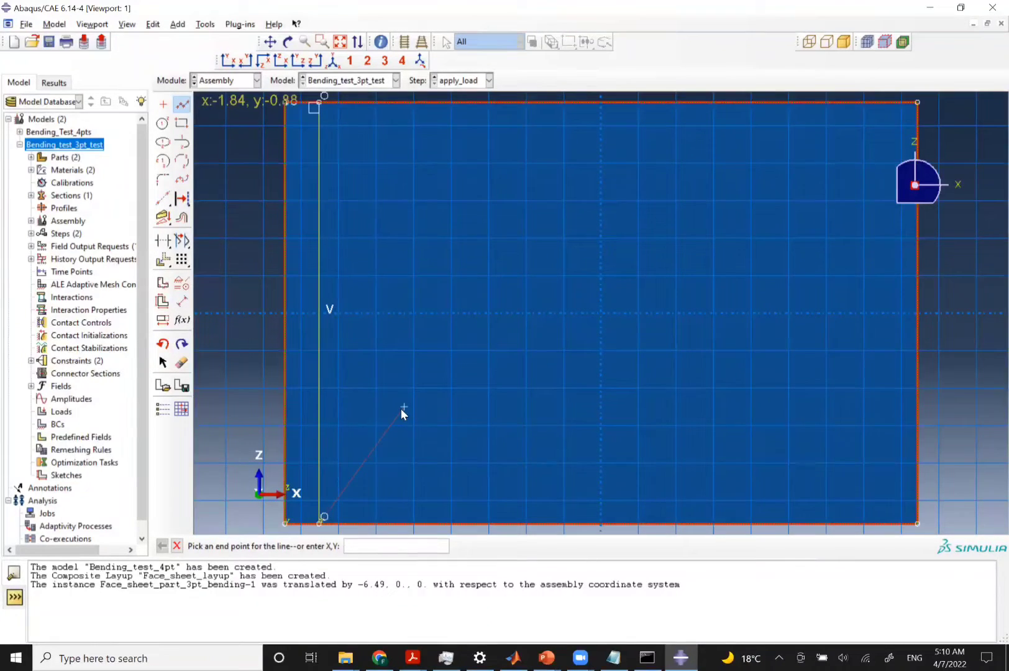
key(Escape)
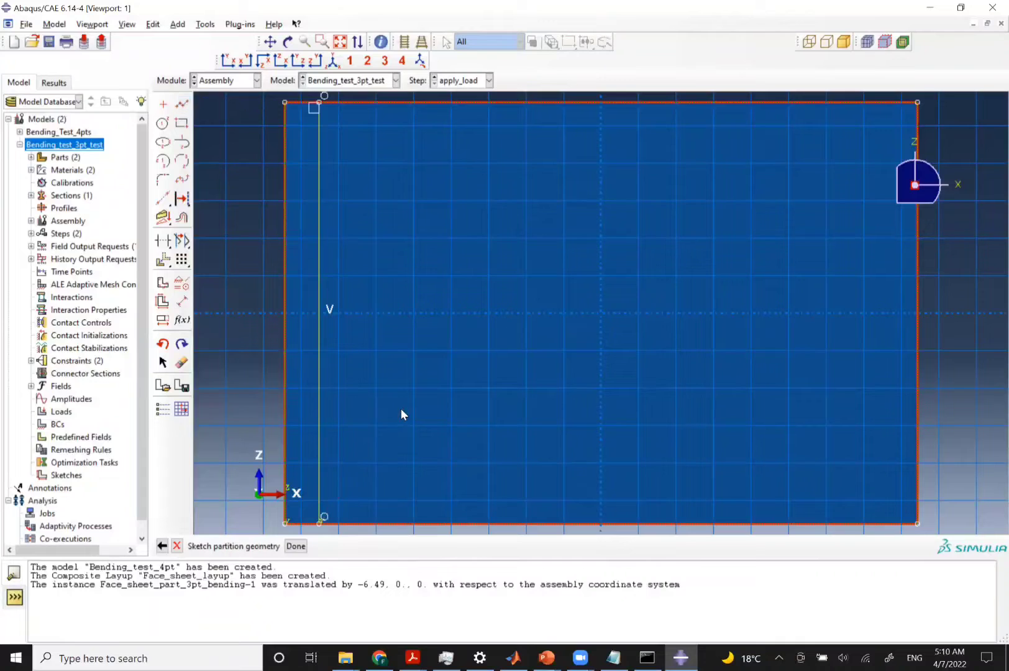
Set the distance between the partition line and the sheet's left edge to 0.2 and complete the partition
click(183, 302)
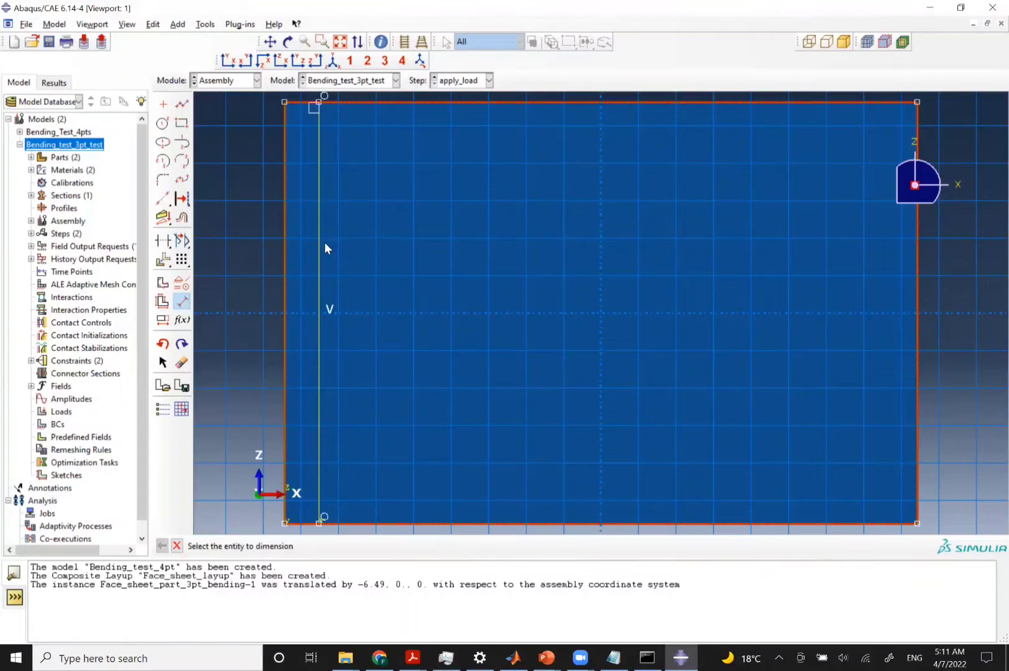
click(319, 244)
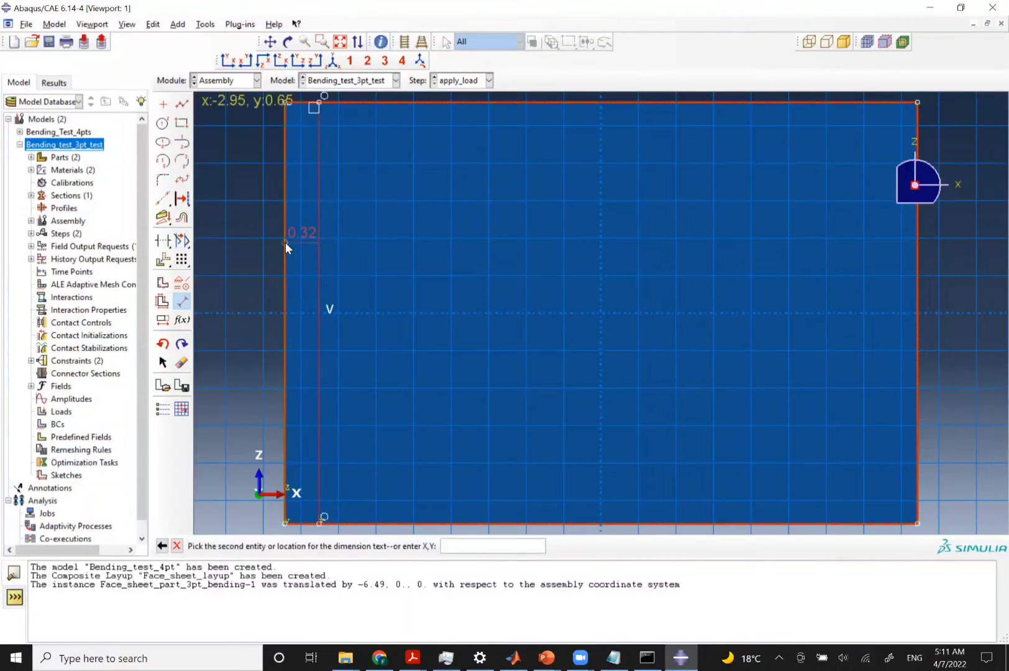
click(285, 242)
click(308, 236)
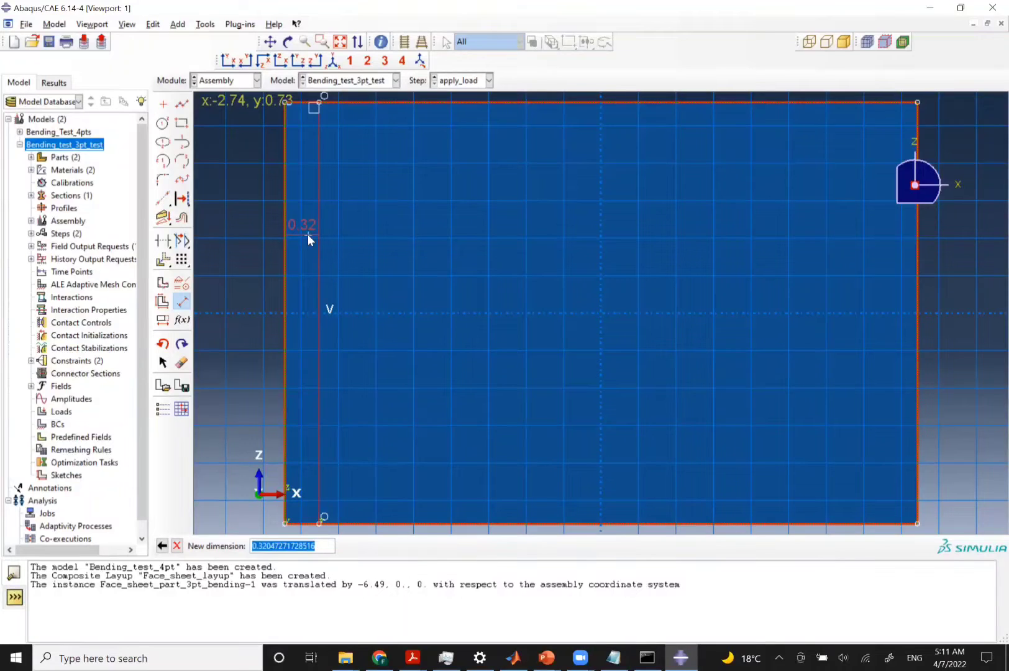
text(0.)
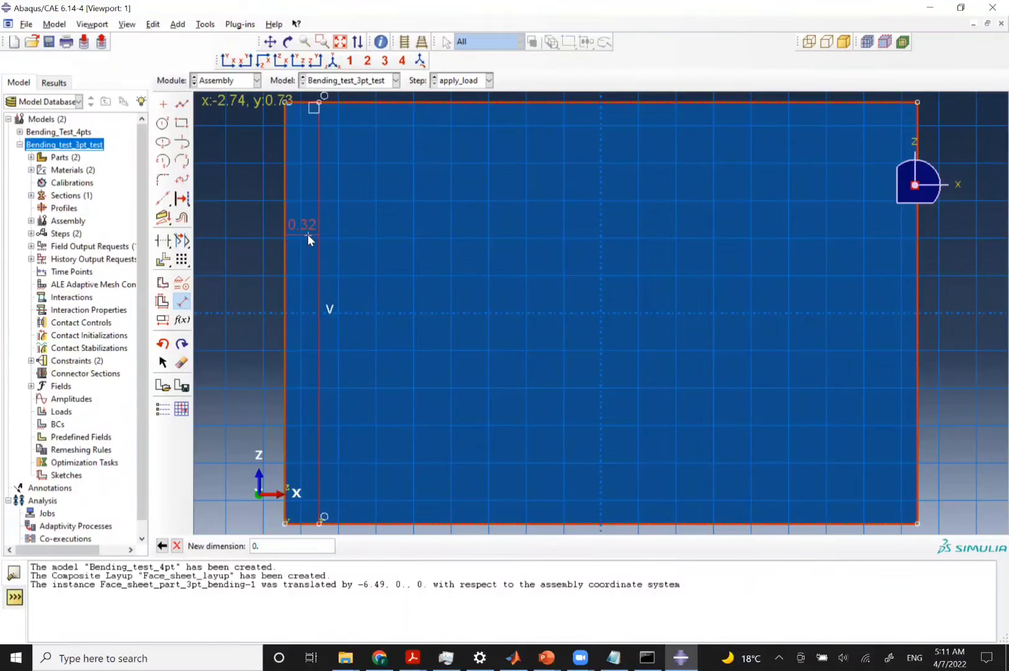
text(2)
key(Return)
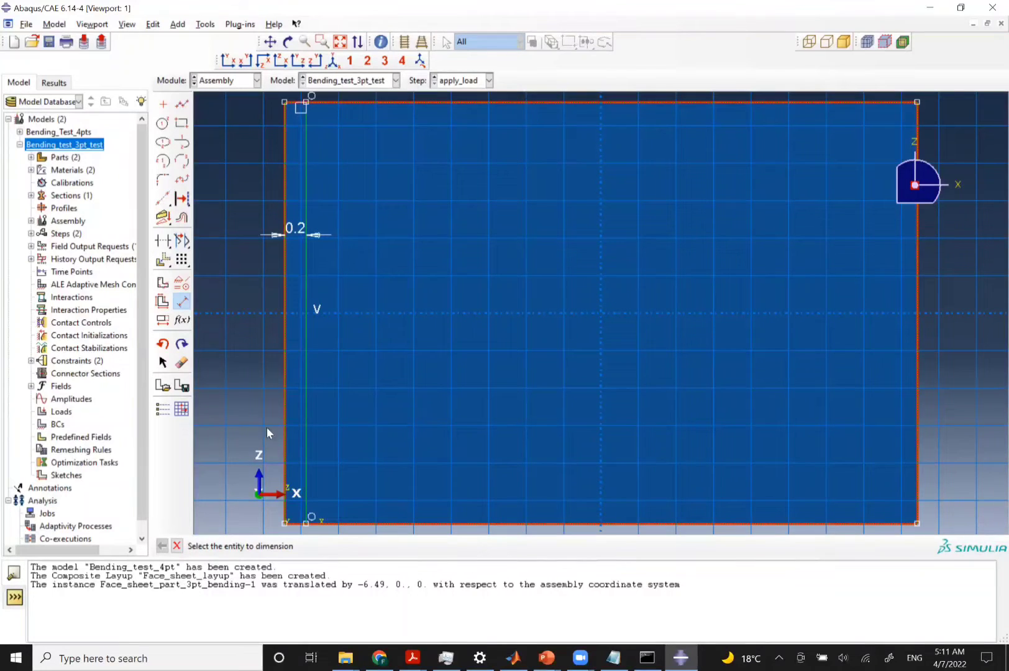
click(178, 547)
click(305, 546)
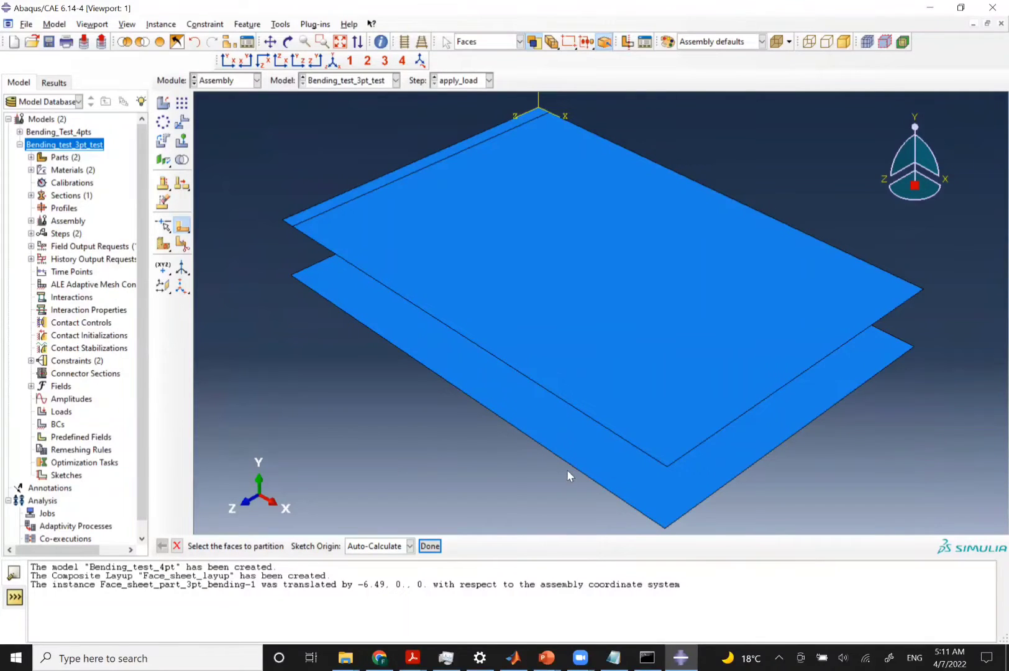
Open a partition sketch on the lower face sheet, orienting its +X end edge vertical and on the right
click(585, 475)
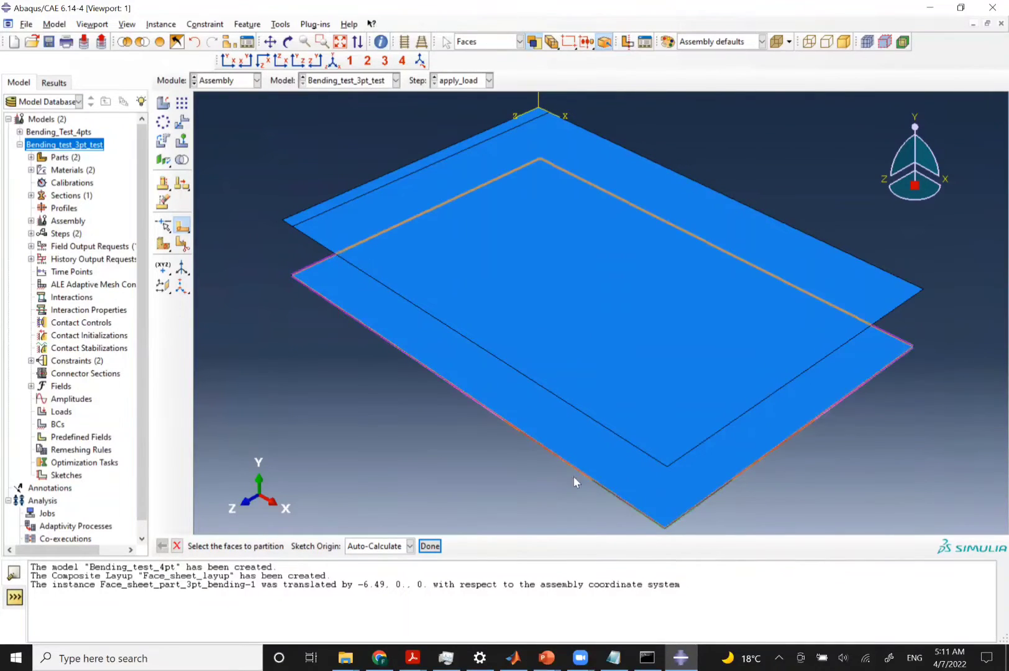
click(558, 467)
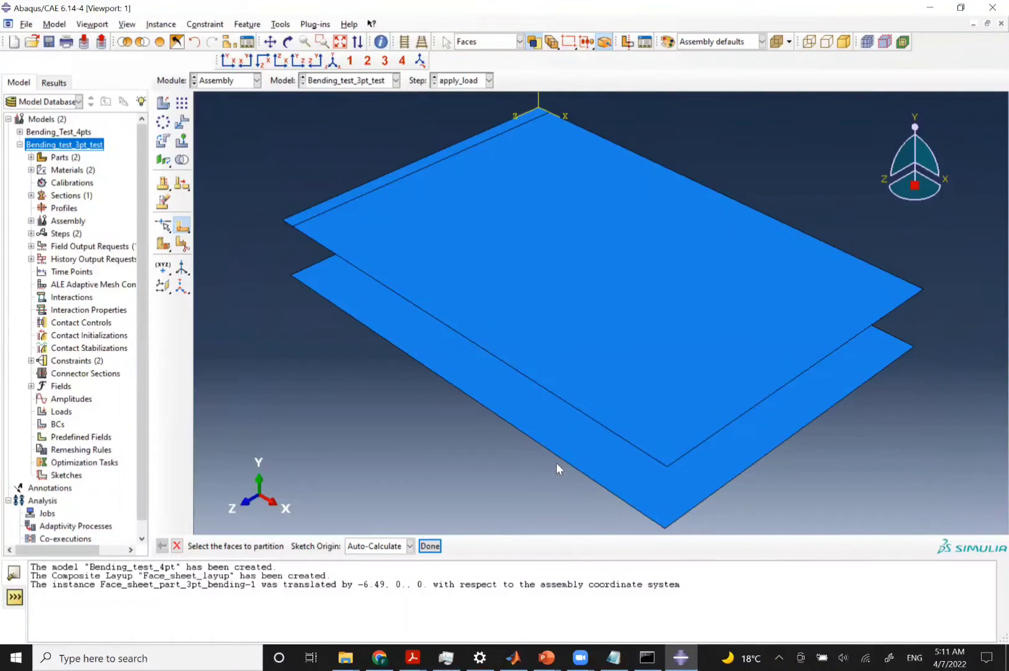
click(303, 274)
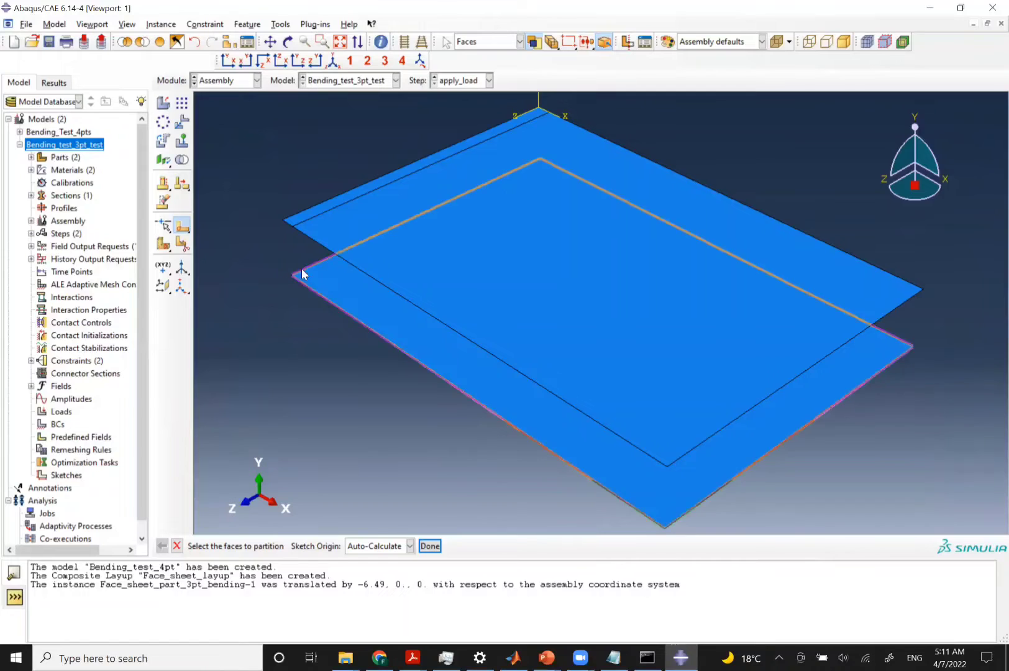
click(224, 126)
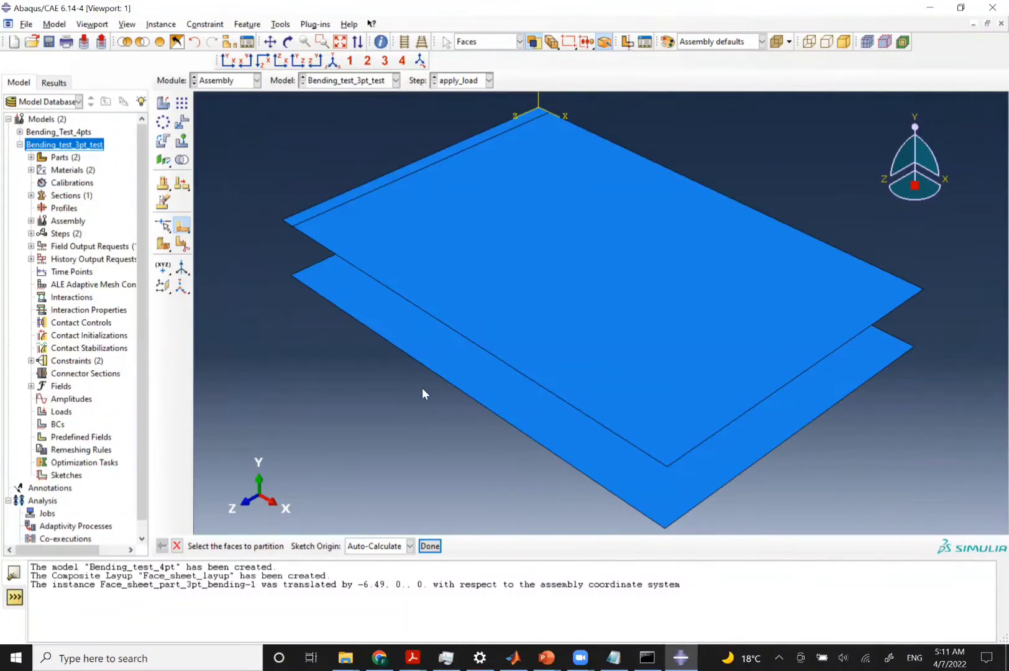
click(533, 424)
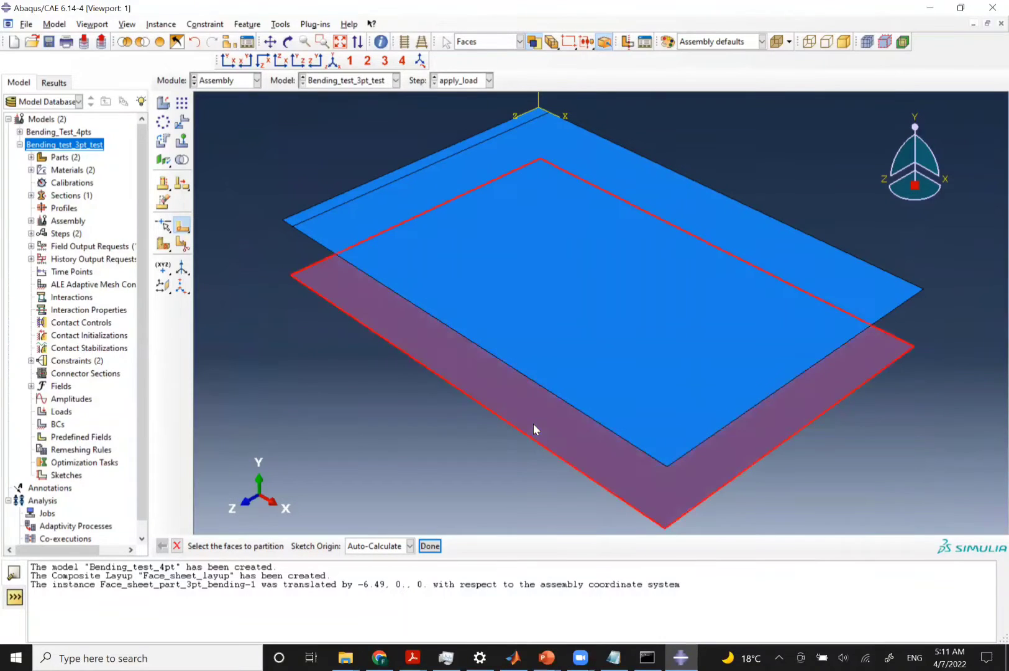
middle_click(533, 424)
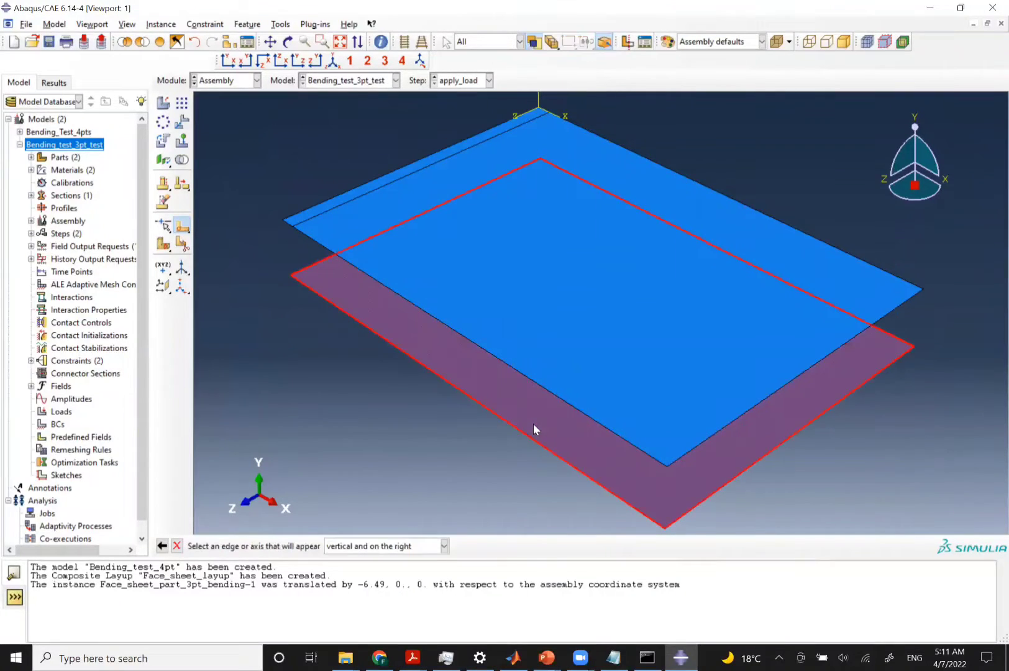
click(692, 506)
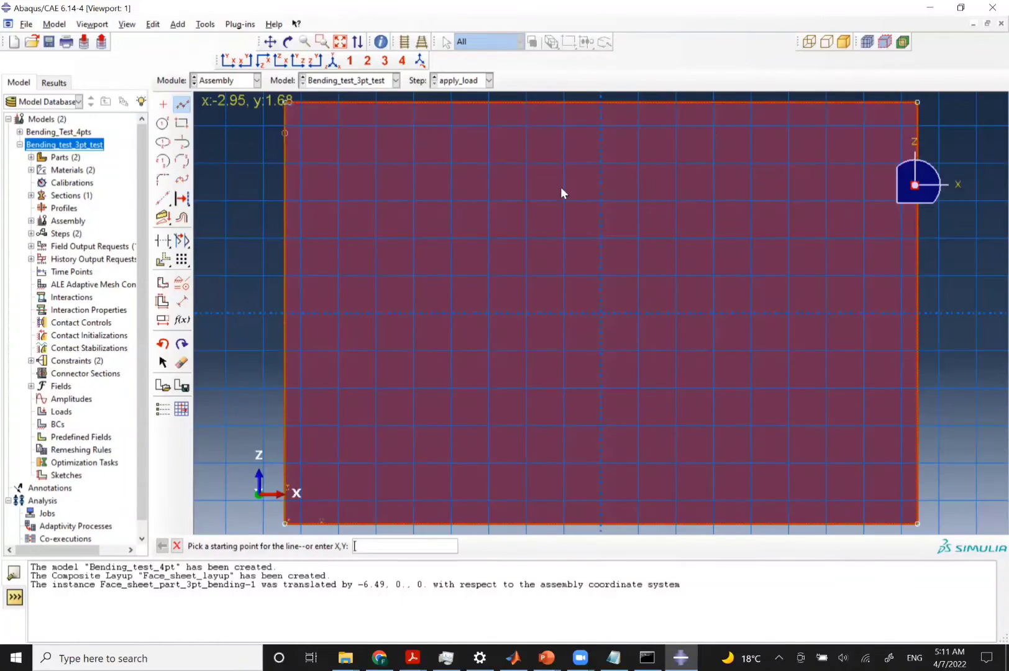
Sketch a vertical line across the full depth of the lower face sheet, about 1.13 from its right edge
click(796, 105)
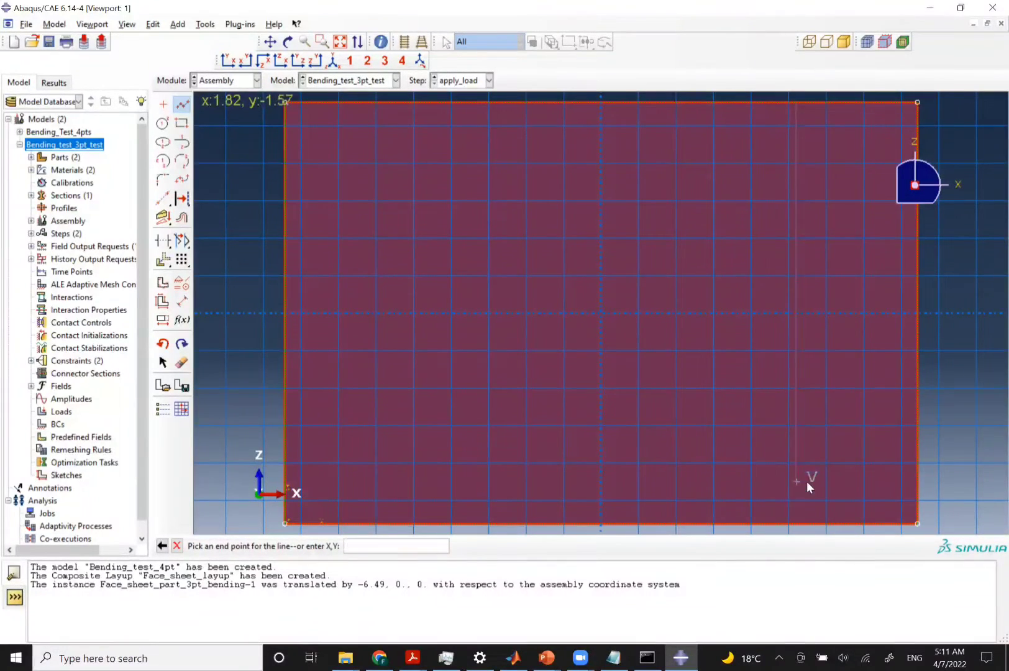
click(797, 520)
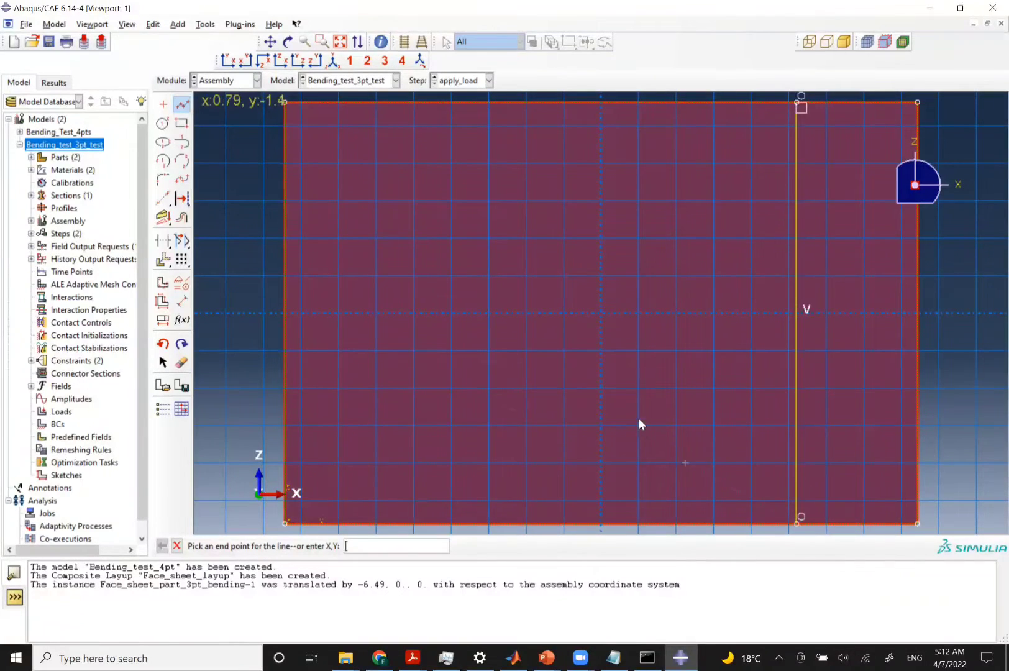
key(Escape)
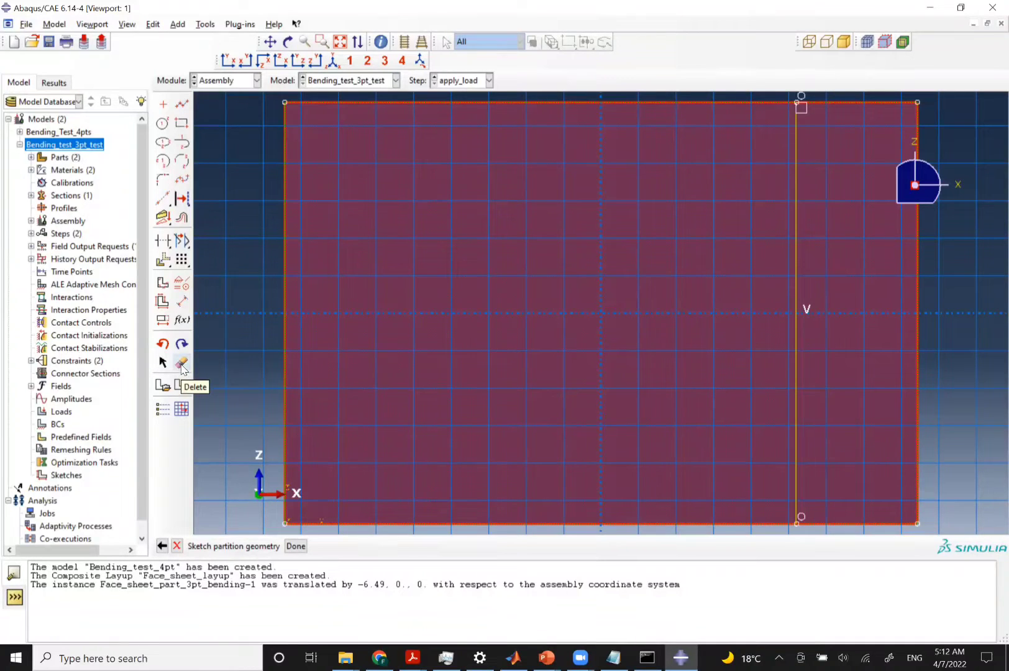
Dimension the distance from the lower sheet's right edge to the partition line
click(181, 303)
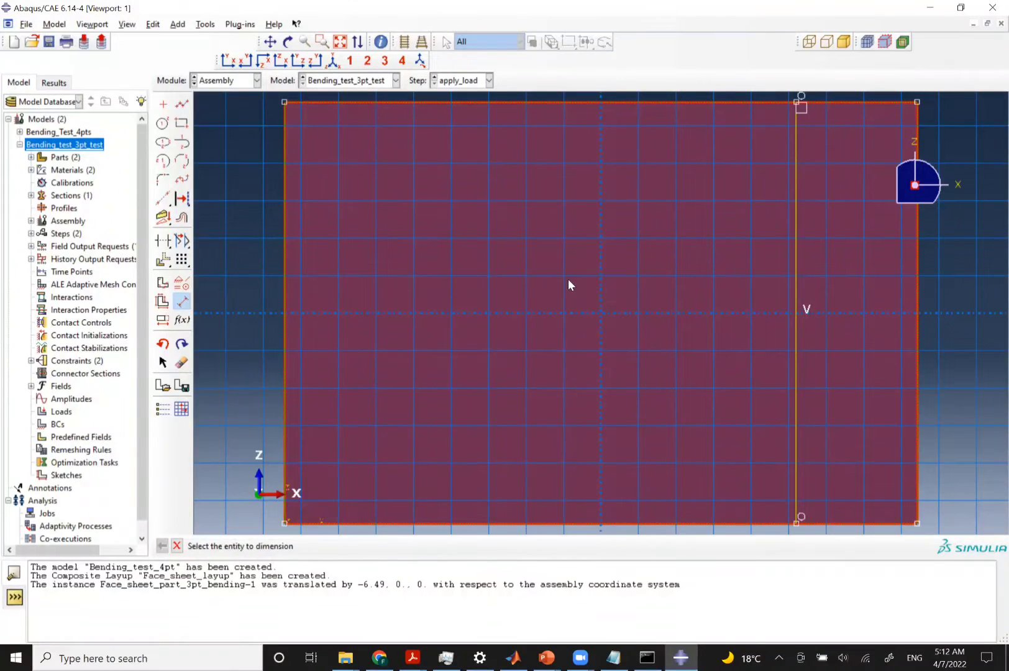
click(914, 259)
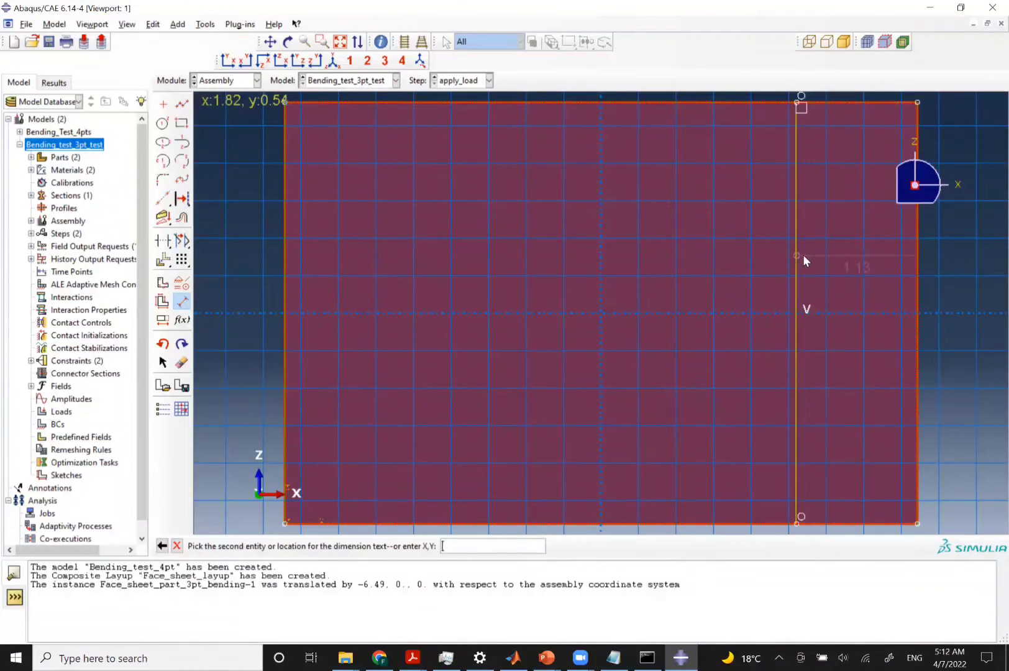
Dimension the vertical partition line 1.18 in from the face's nearer outer edge and finish the partition sketch
click(803, 254)
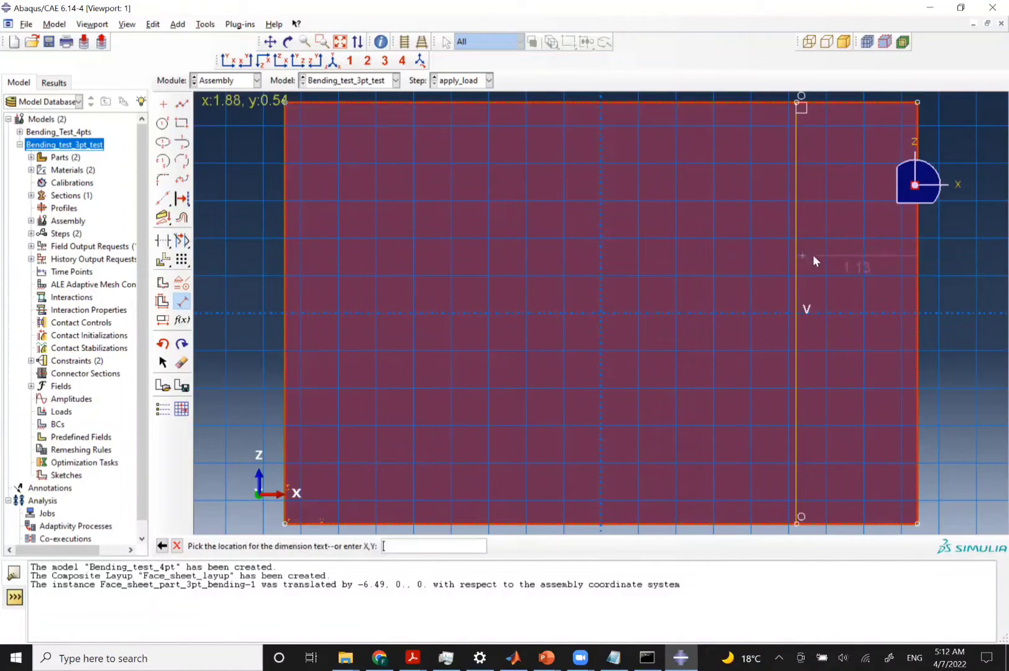
click(866, 267)
key(alt+Tab)
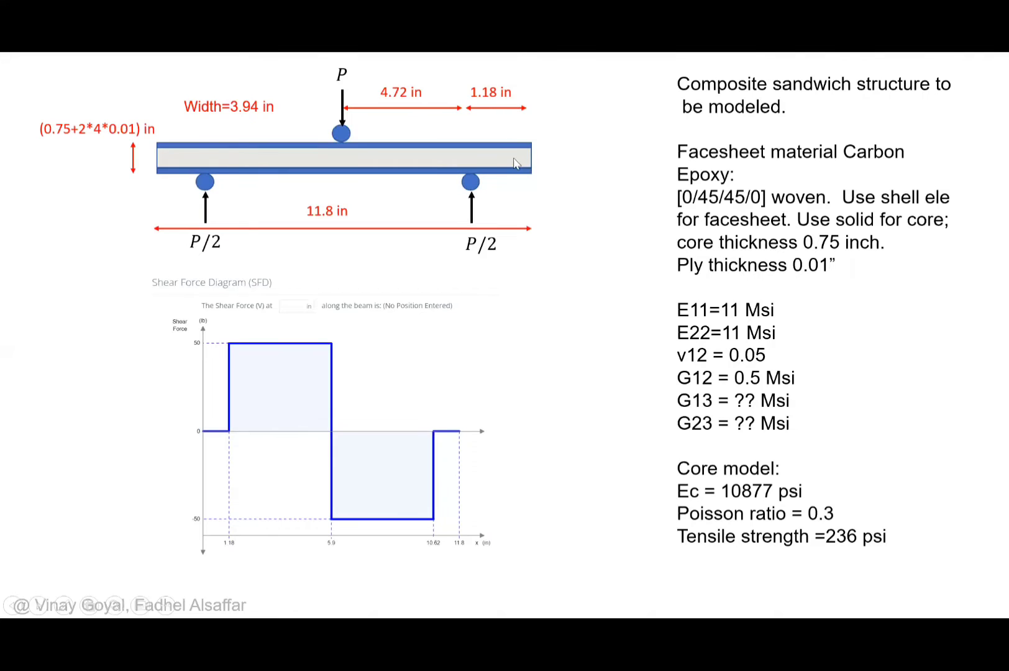
key(alt+Tab)
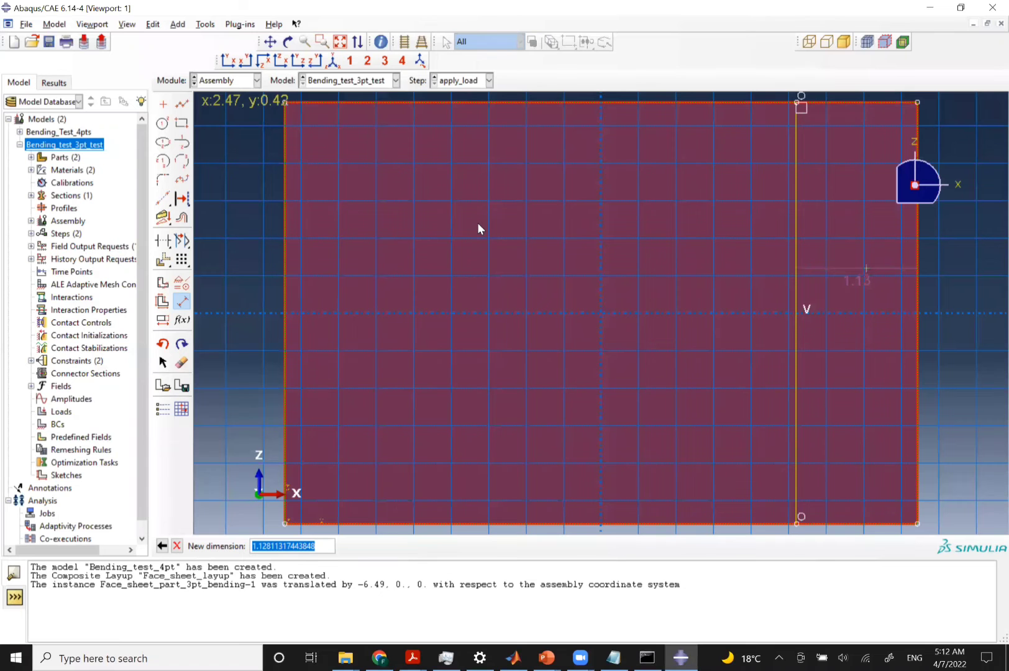
text(1.18)
key(Return)
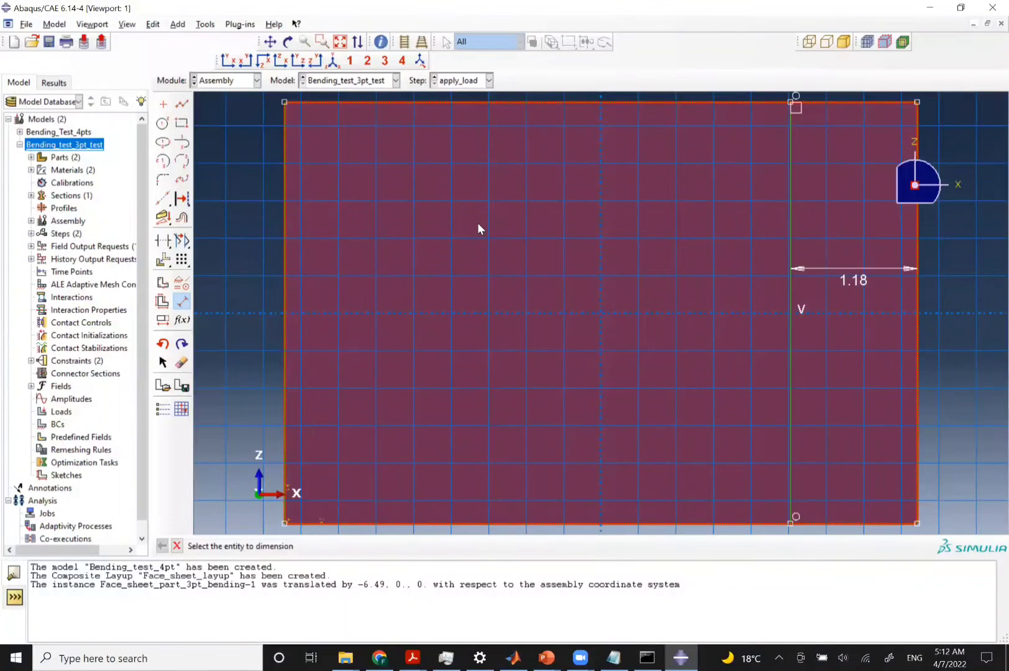
click(177, 546)
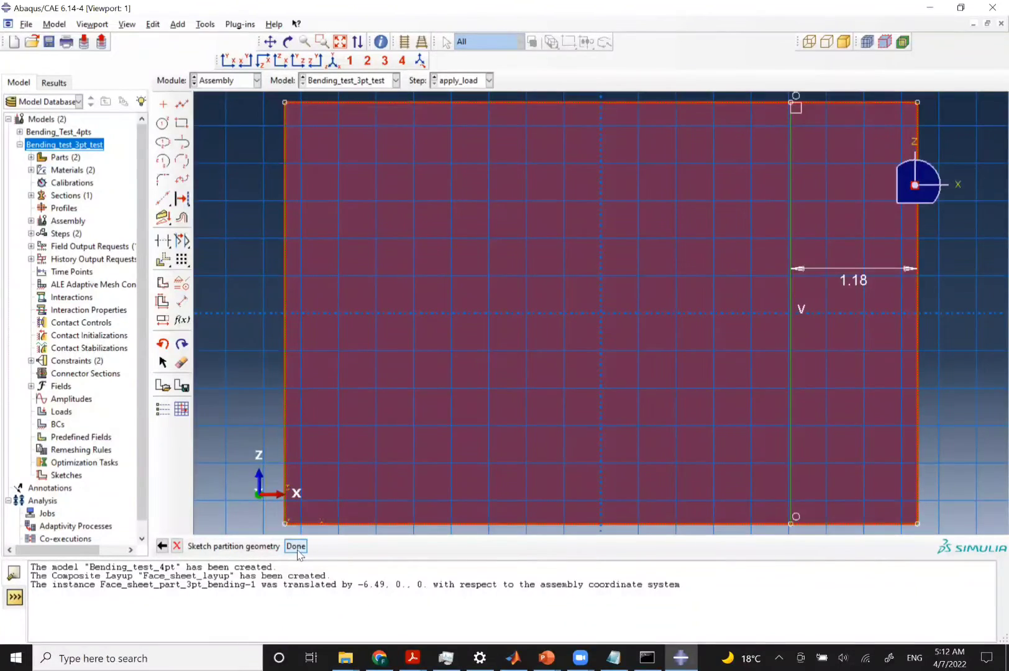
click(296, 546)
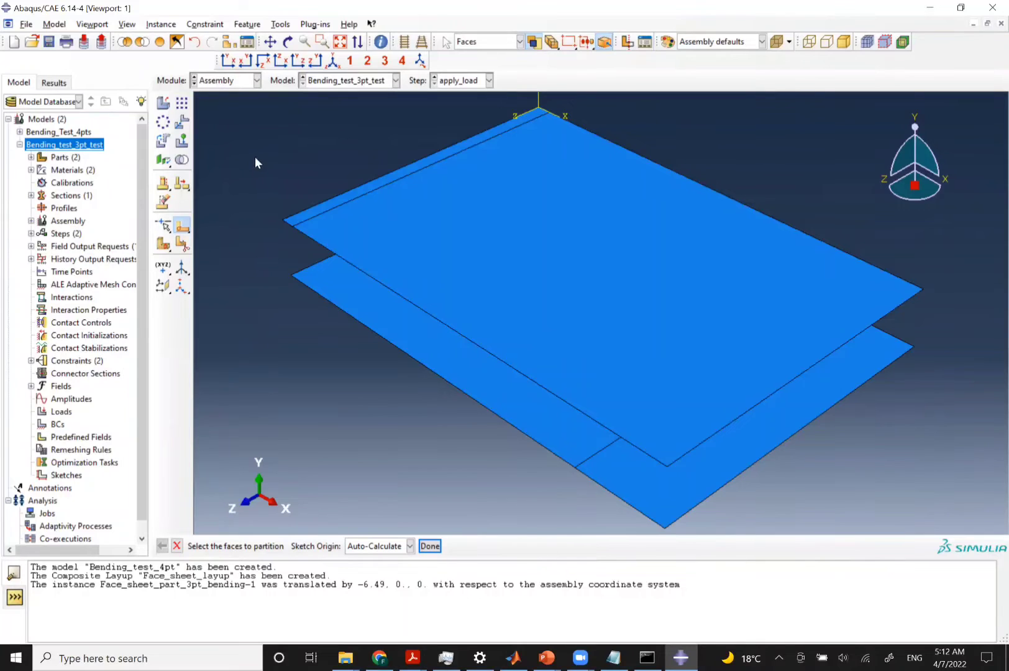
Pass through the Step module and examine the constraints applied to the face sheets in the Interaction module
click(227, 81)
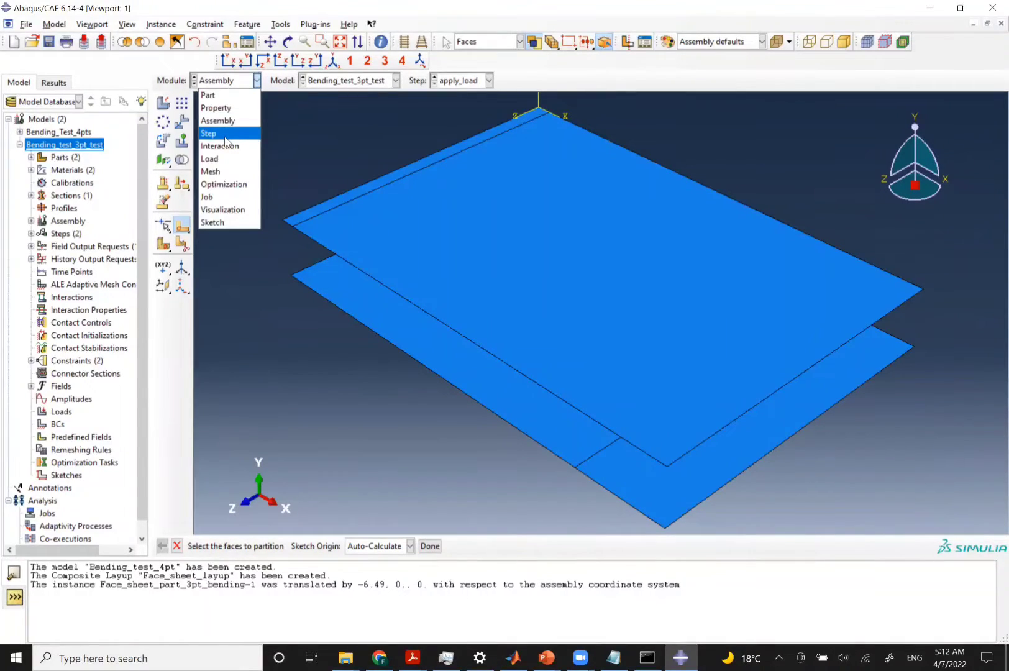
click(226, 135)
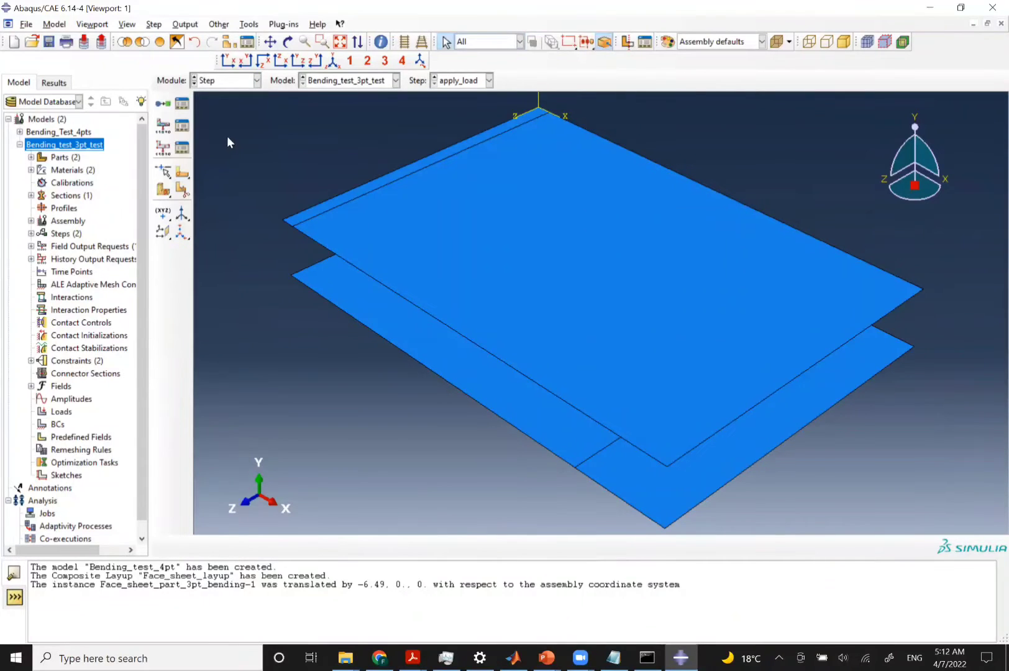
click(215, 85)
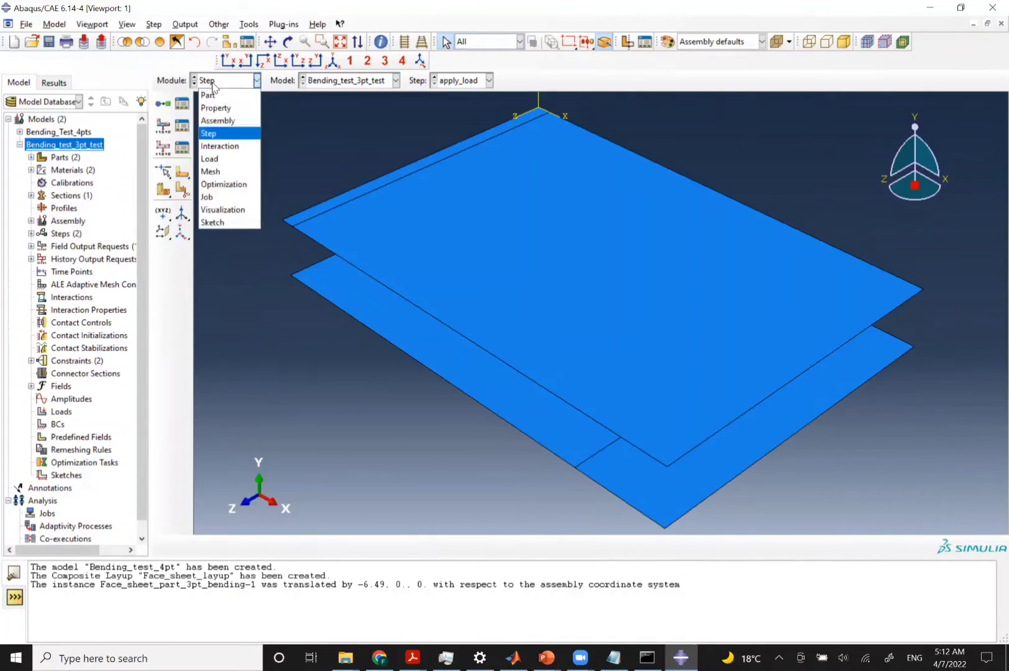
click(217, 149)
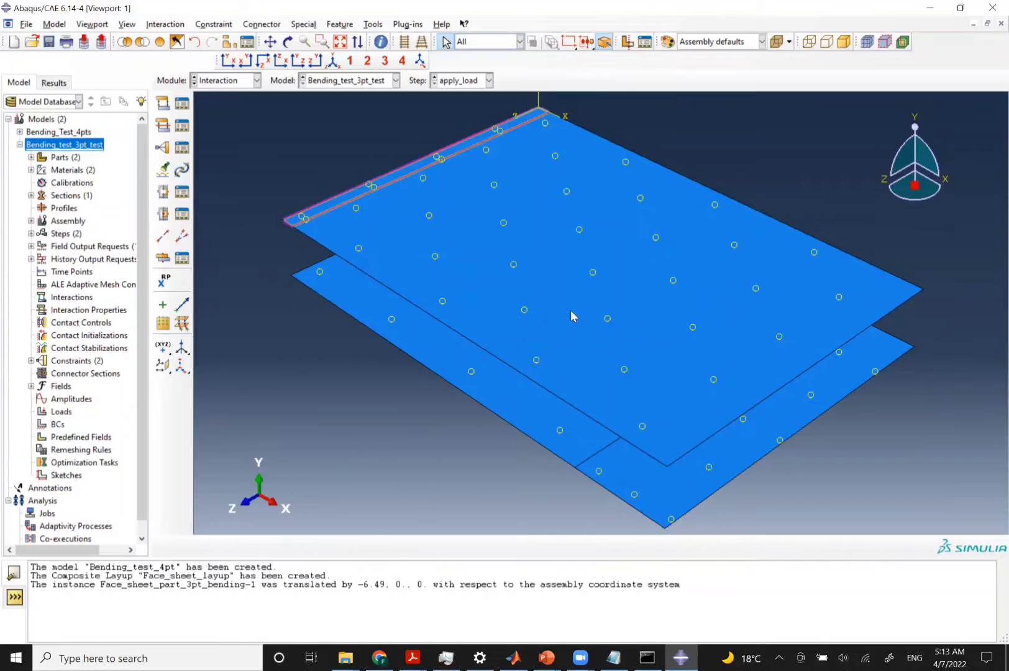
click(344, 353)
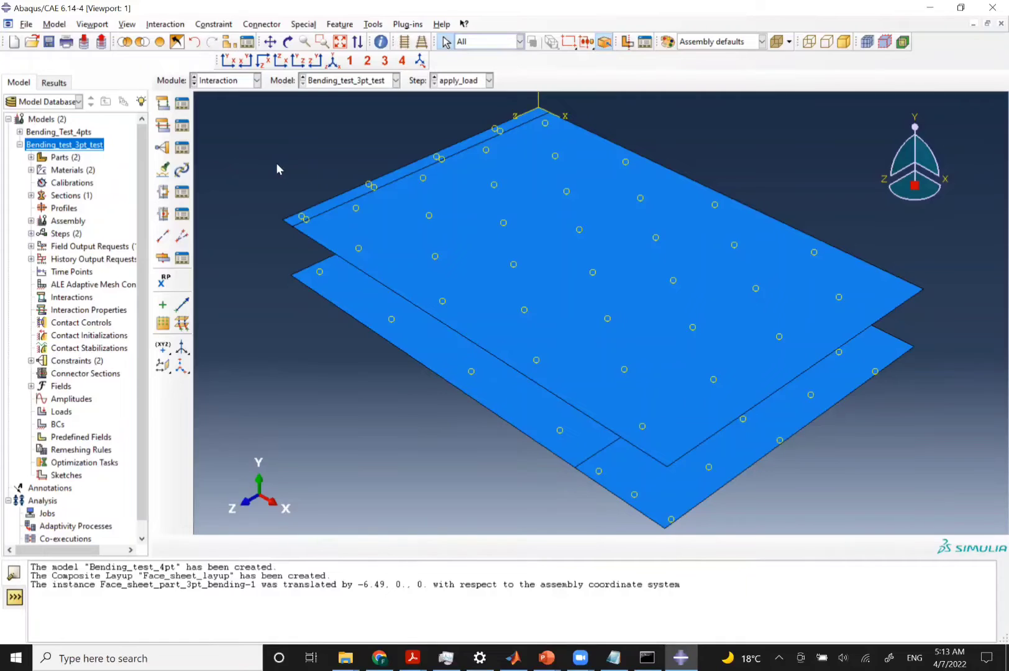
Switch to the Load module and start a mechanical Pressure load named Pressure_Load in the apply_load step
click(226, 84)
click(226, 158)
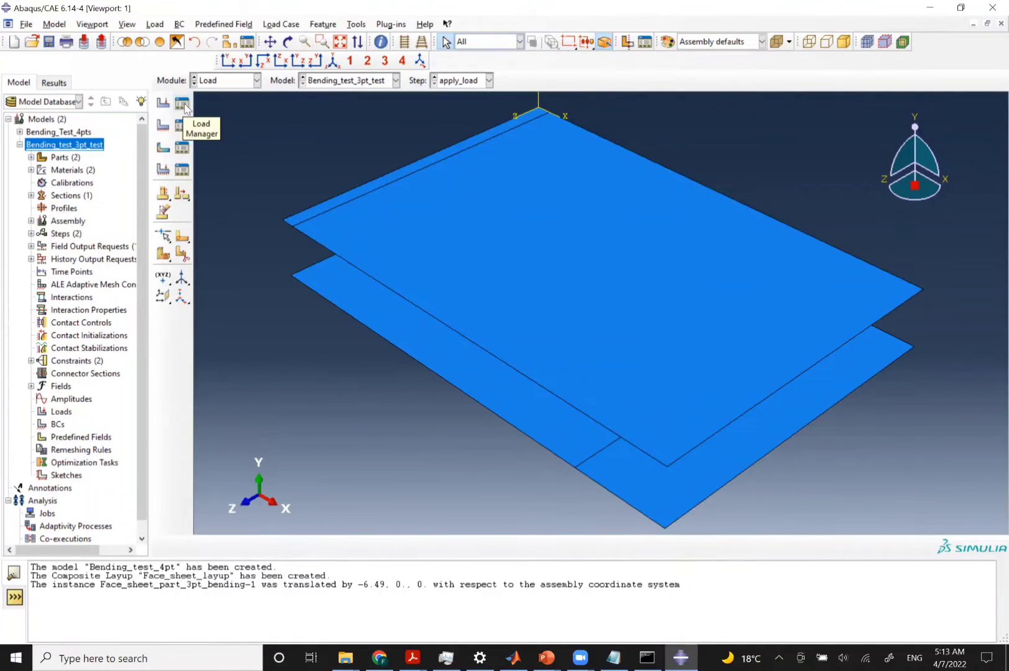
click(183, 104)
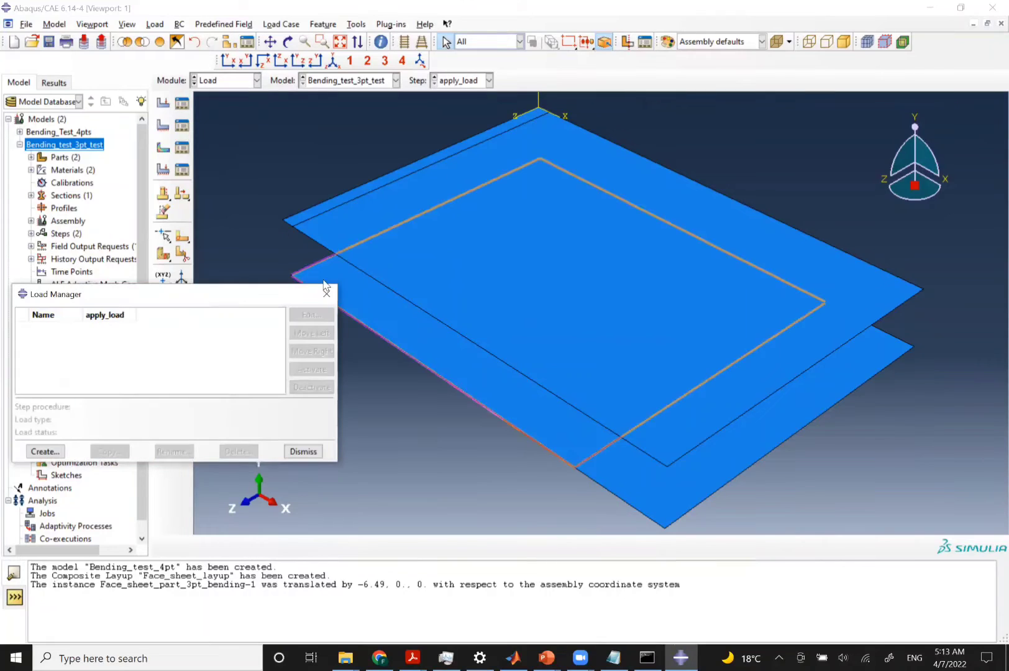
click(39, 452)
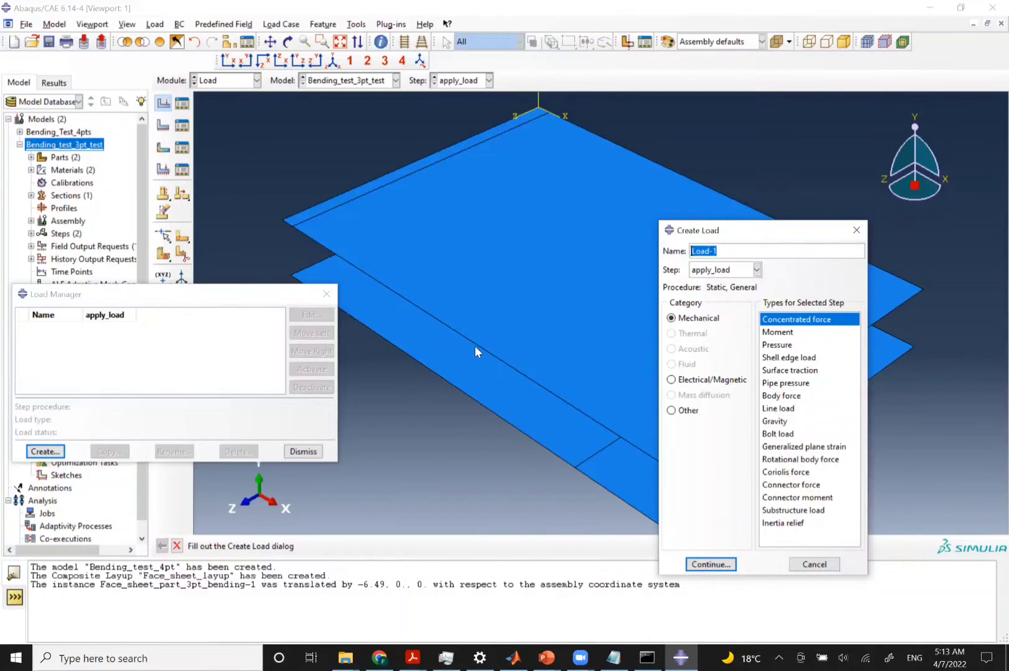
text(Pressure_Load)
click(777, 346)
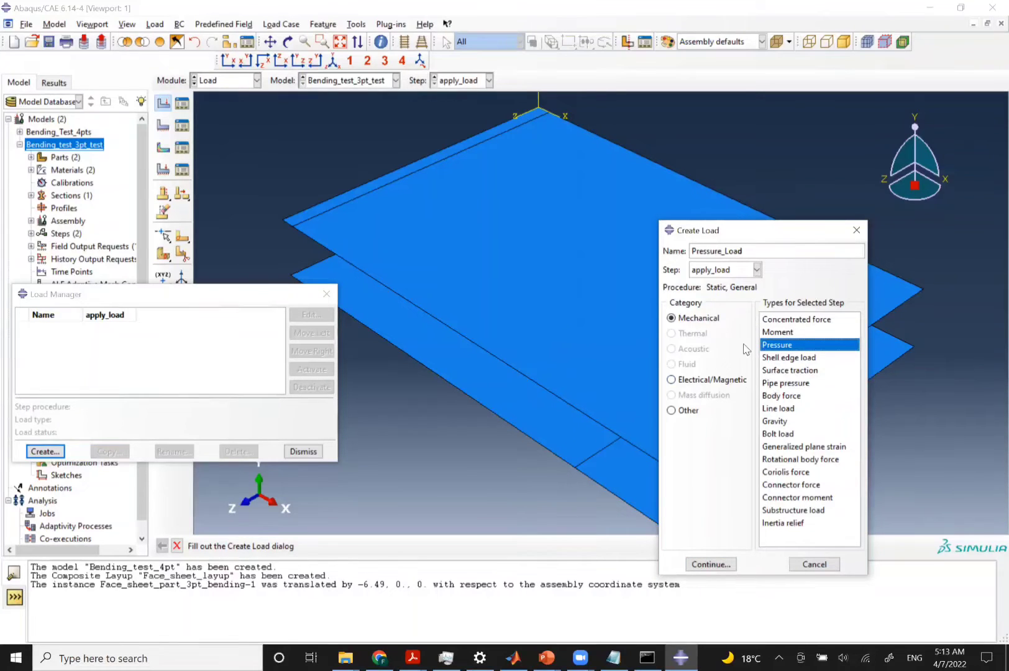
click(709, 565)
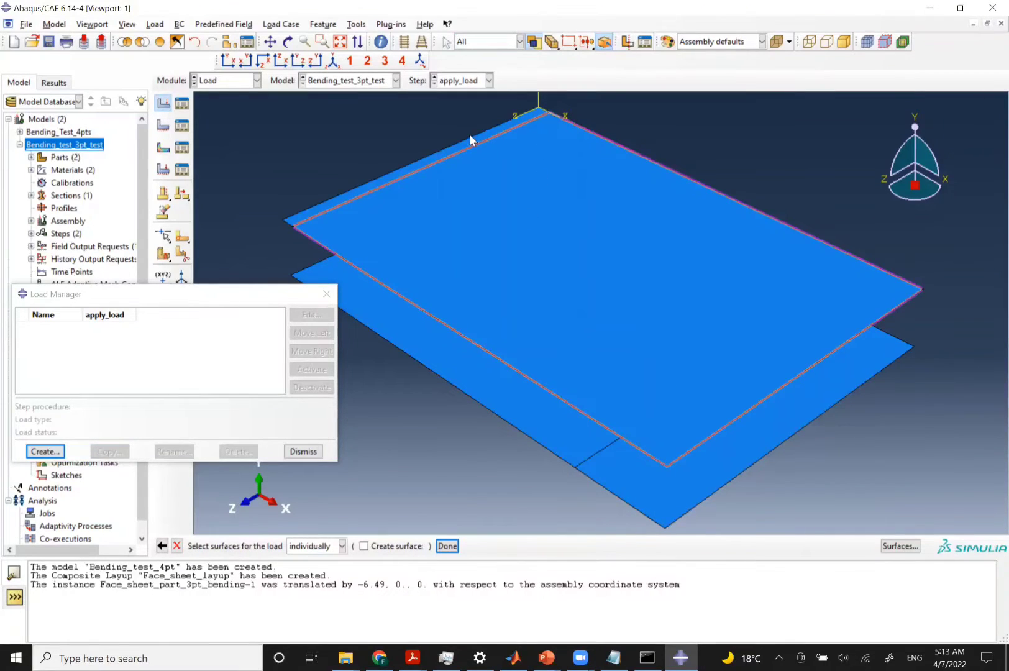
Assign the pressure load to the narrow partitioned strip along the upper face sheet's edge, using the Purple side
scroll(470, 134, up, 5)
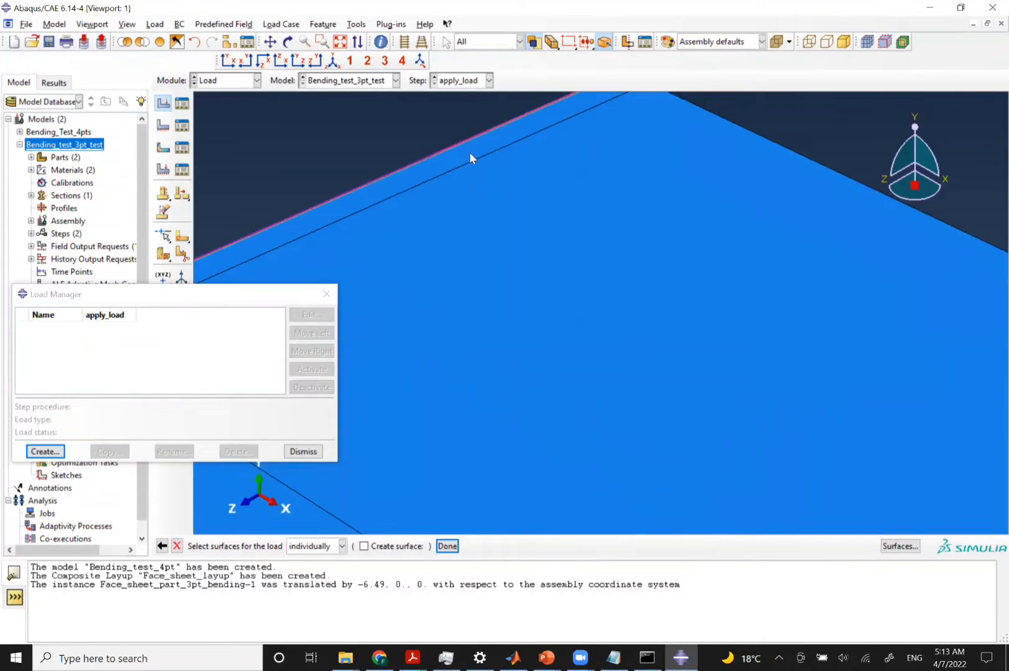
scroll(458, 158, up, 2)
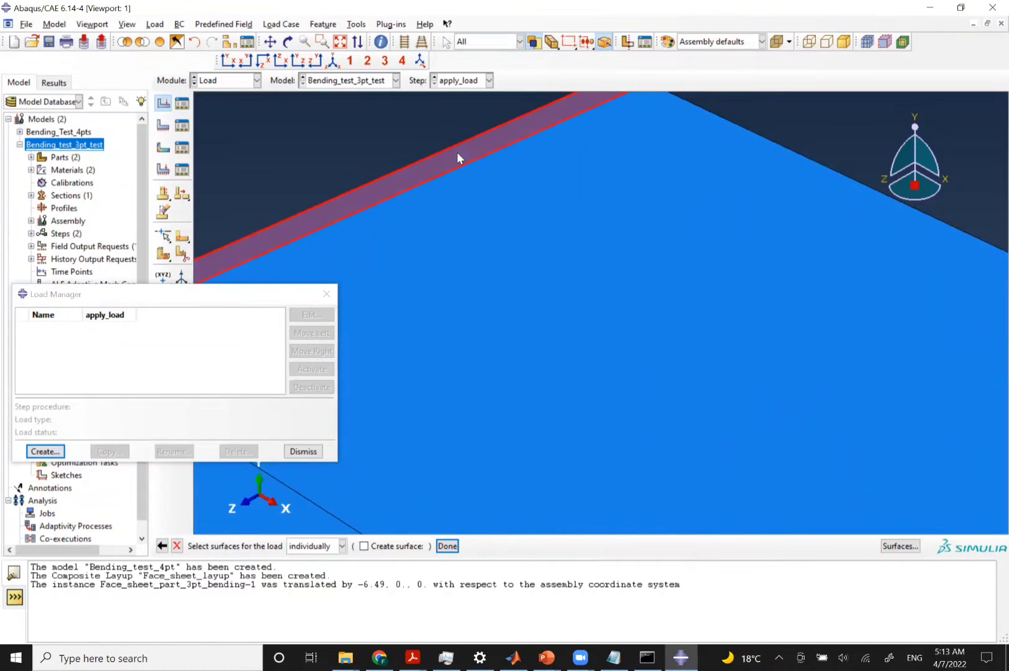
scroll(457, 158, up, 3)
scroll(457, 151, down, 5)
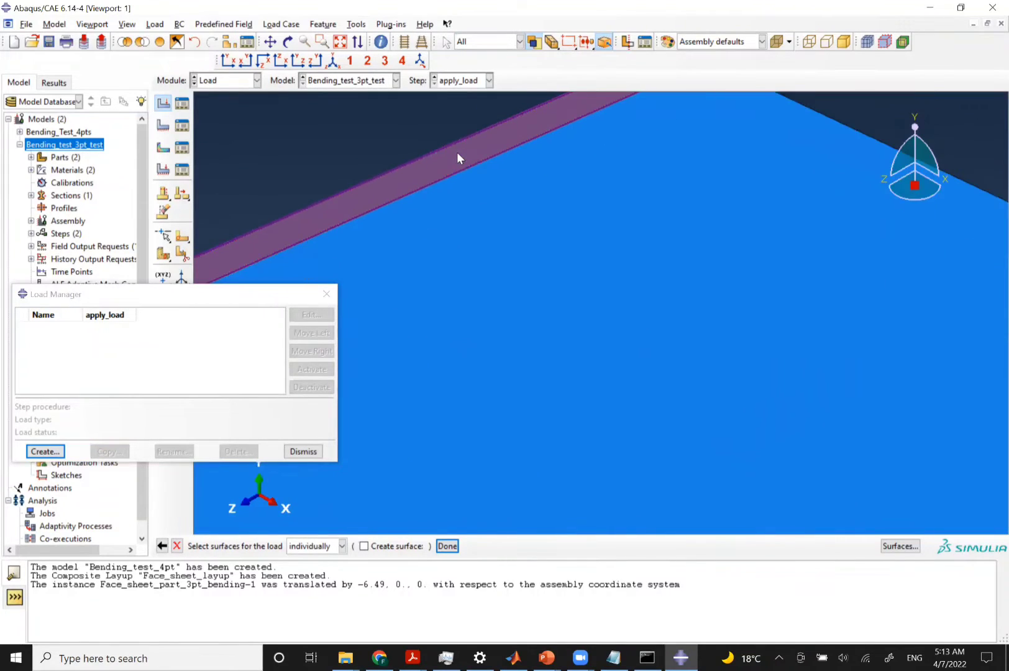
click(457, 152)
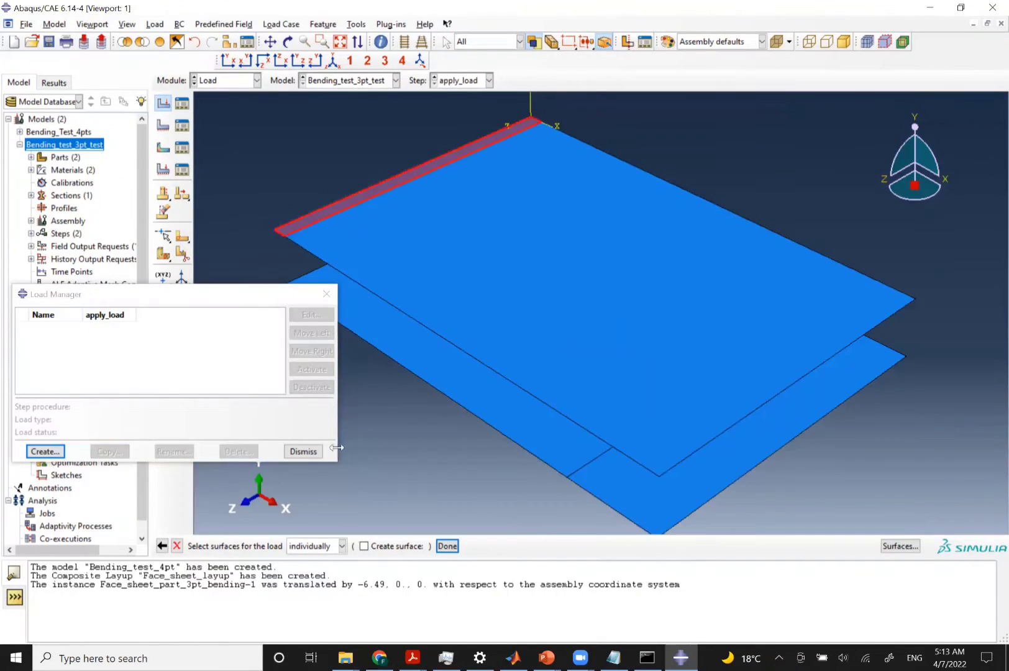
click(447, 546)
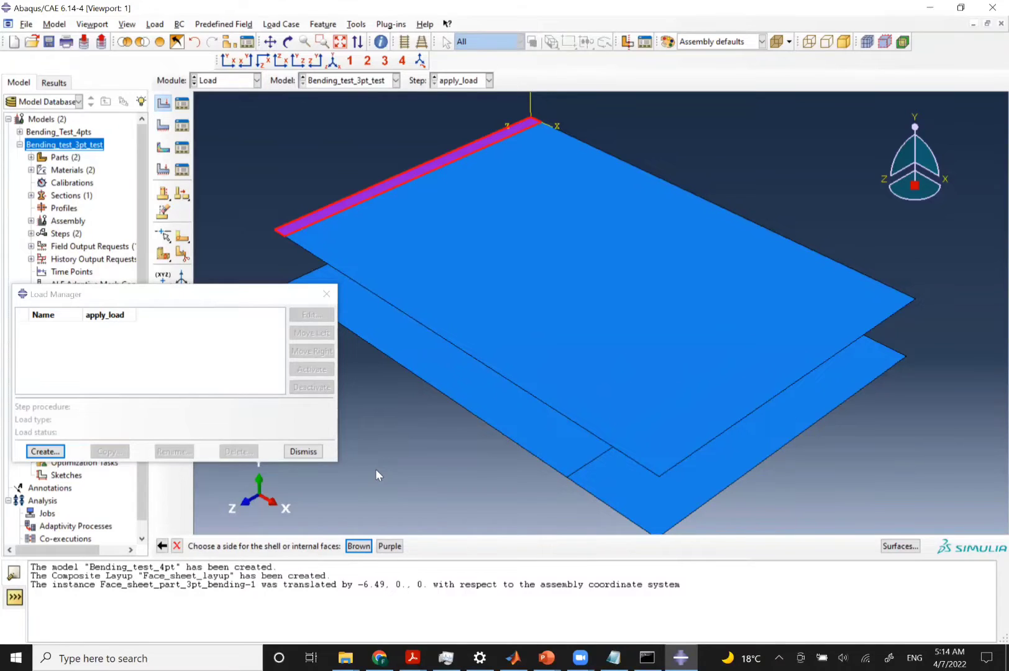
click(389, 546)
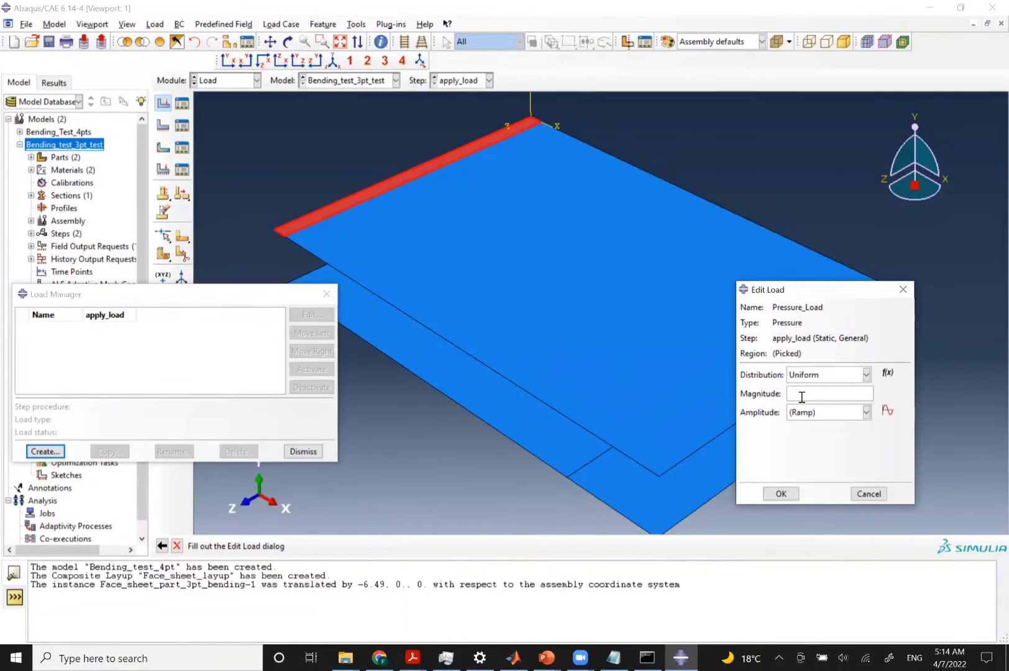
Look up the pressure in the hand calculation slide and set the uniform load magnitude to 128.2
key(alt+Tab)
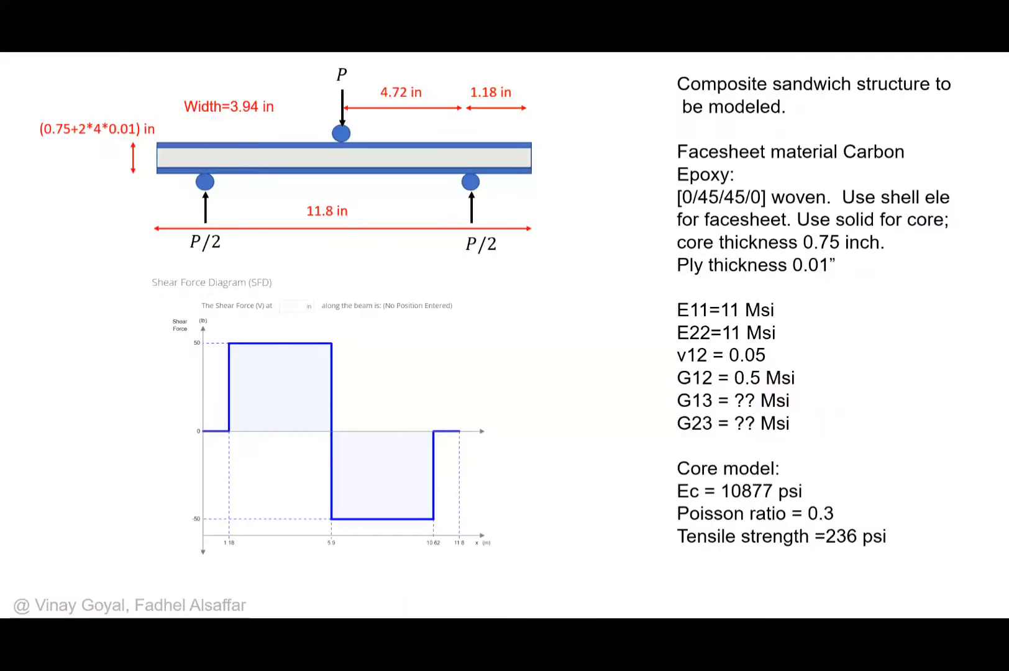
key(Right)
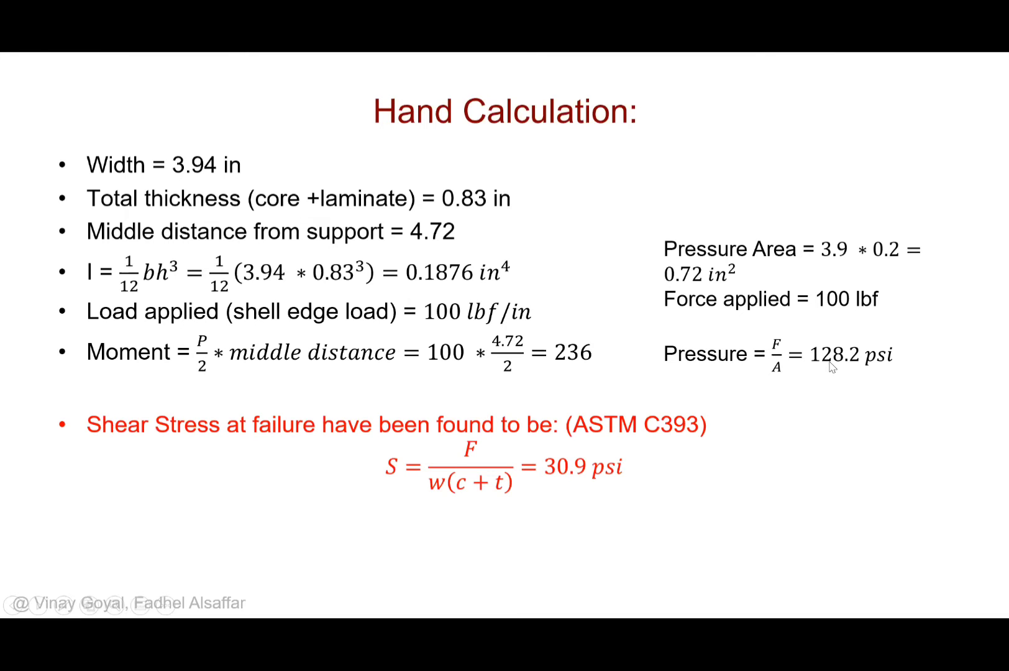
key(alt+Tab)
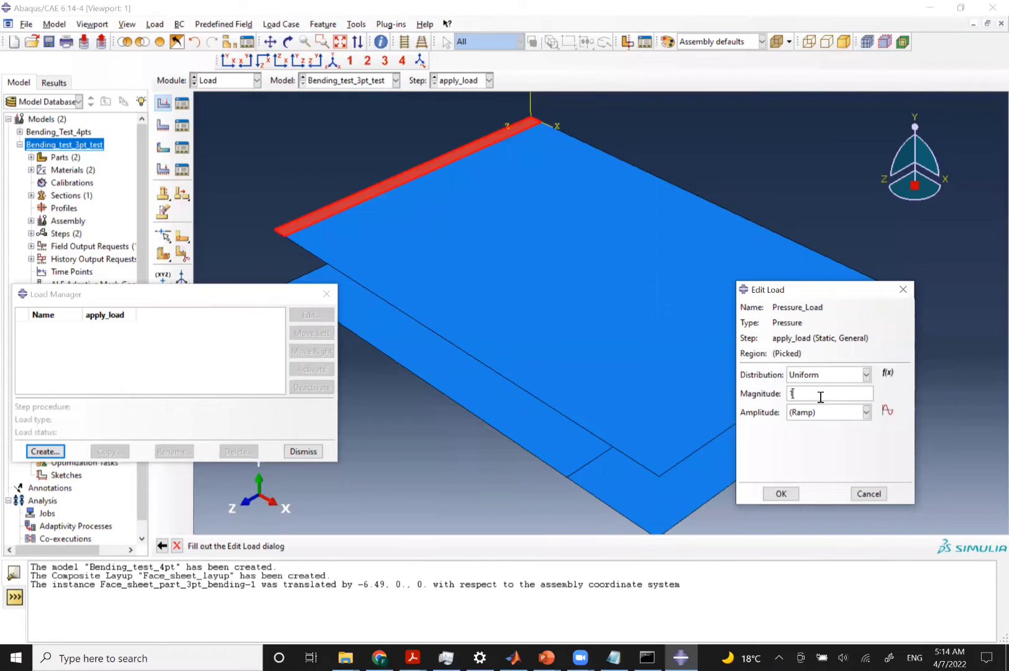
text(.2)
click(780, 493)
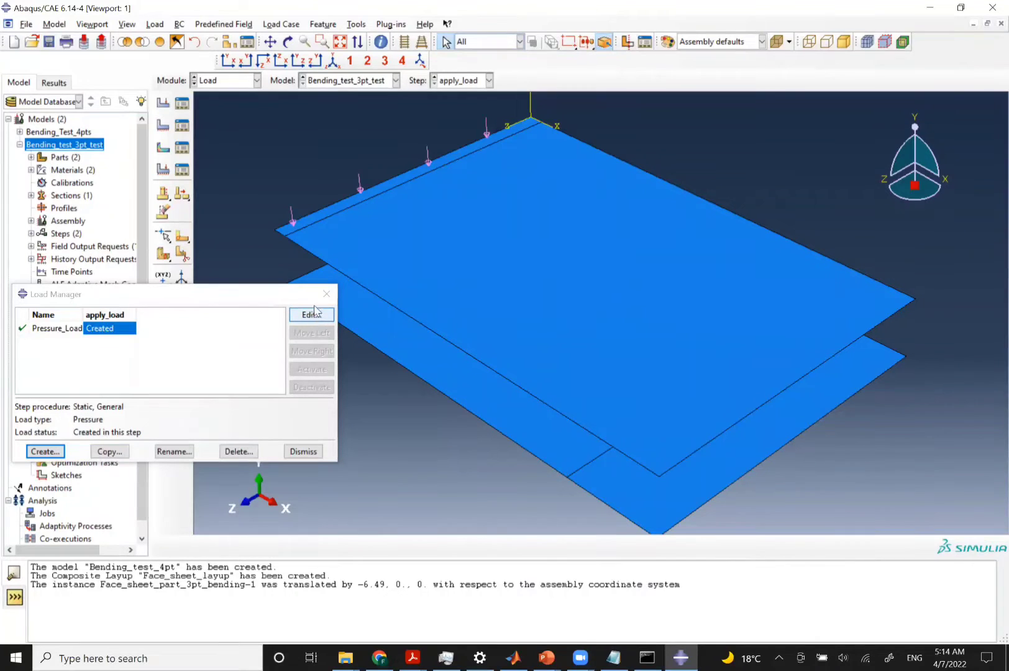
click(303, 450)
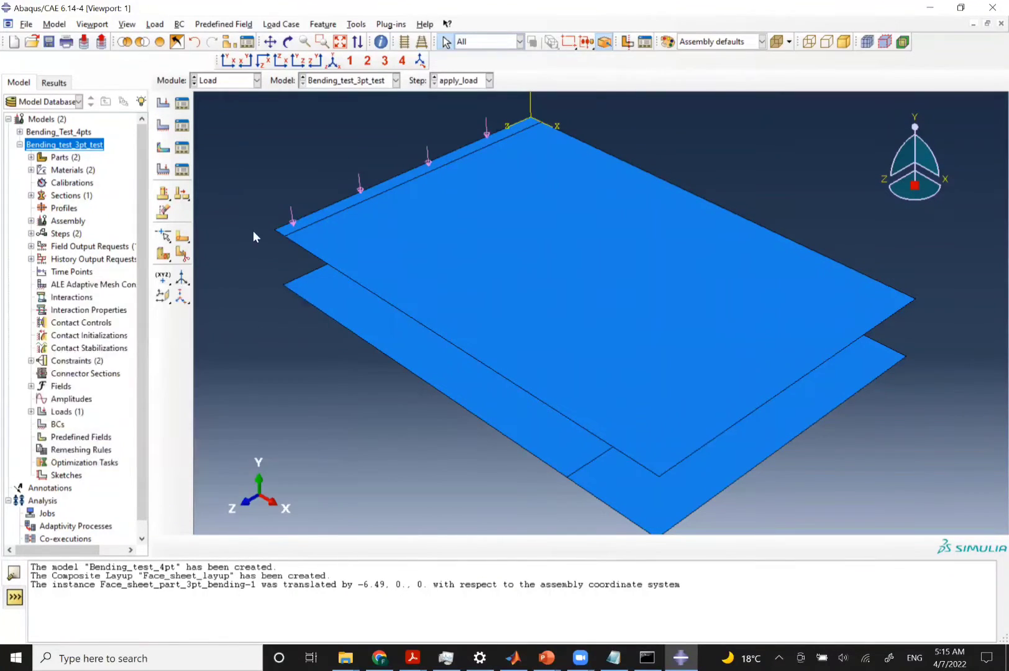
Start a Symmetry/Antisymmetry/Encastre boundary condition named symm_BCs
click(183, 126)
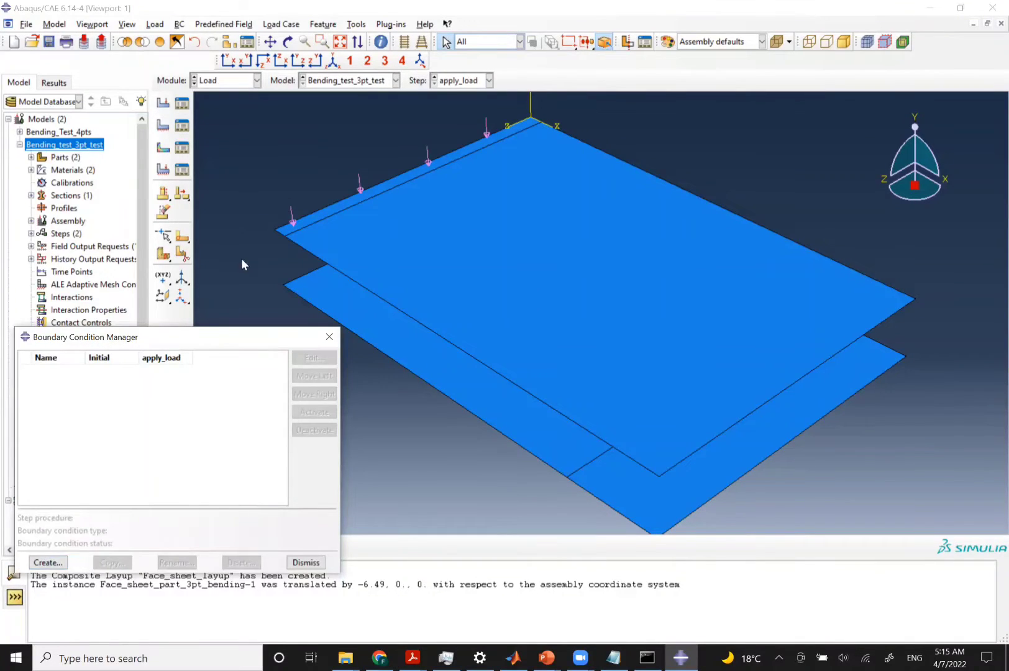
click(329, 336)
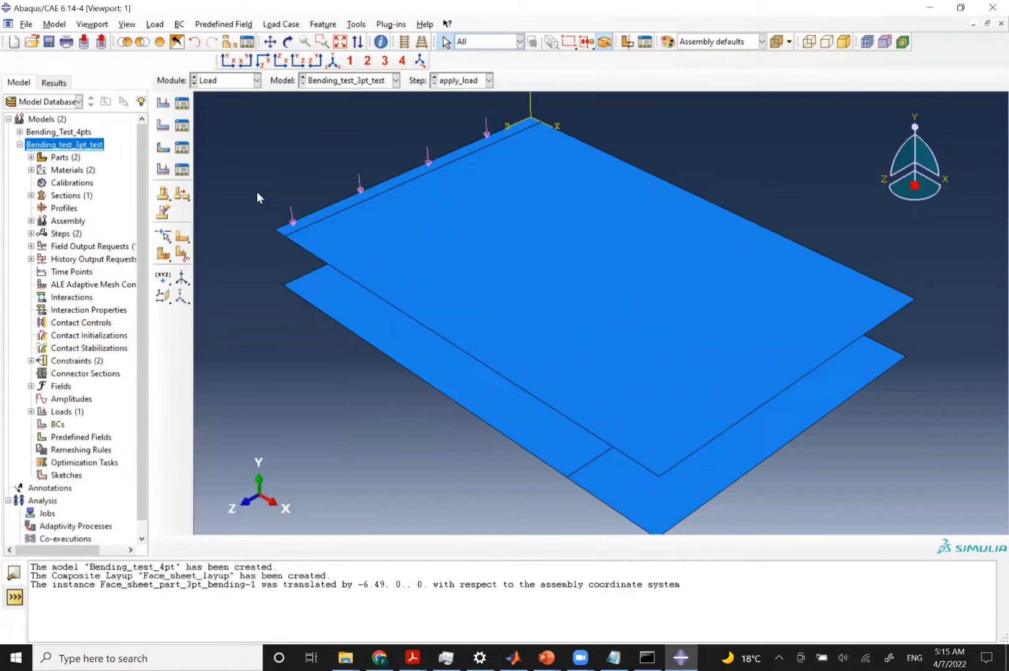
click(181, 127)
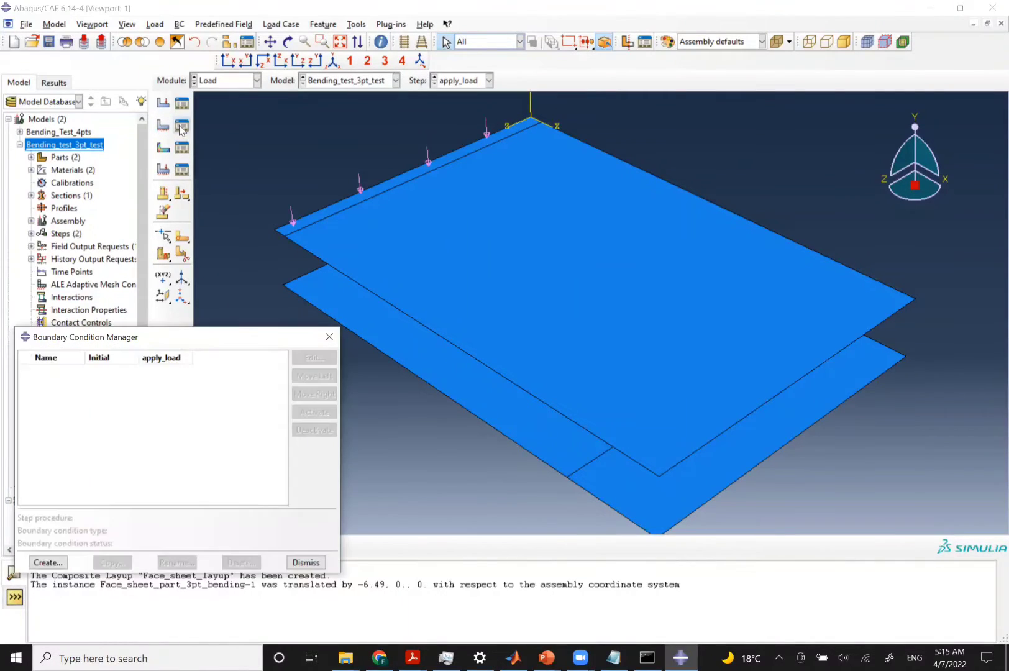
click(47, 563)
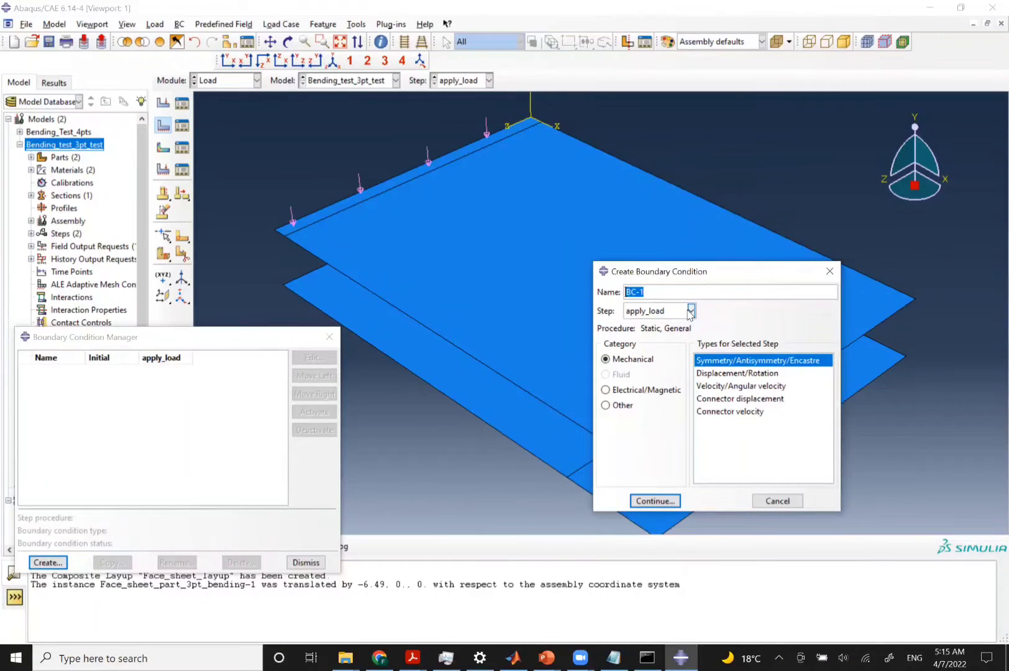
text(symm_BCs)
click(650, 502)
Limit picking to edges and select the loaded-end edges of both the upper and lower face sheets for symm_BCs
click(349, 266)
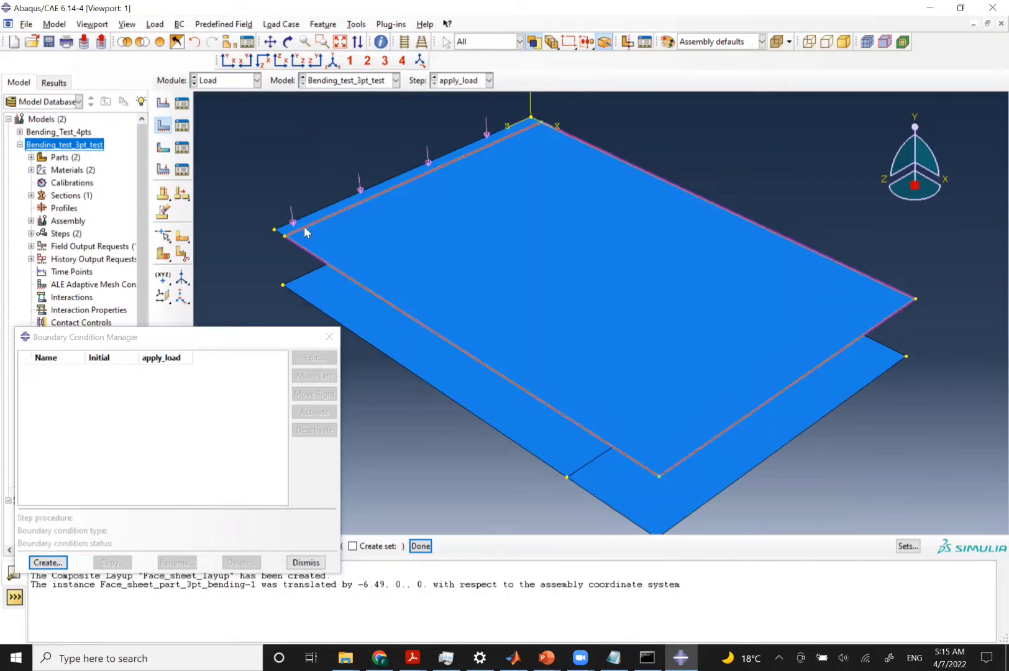
click(348, 103)
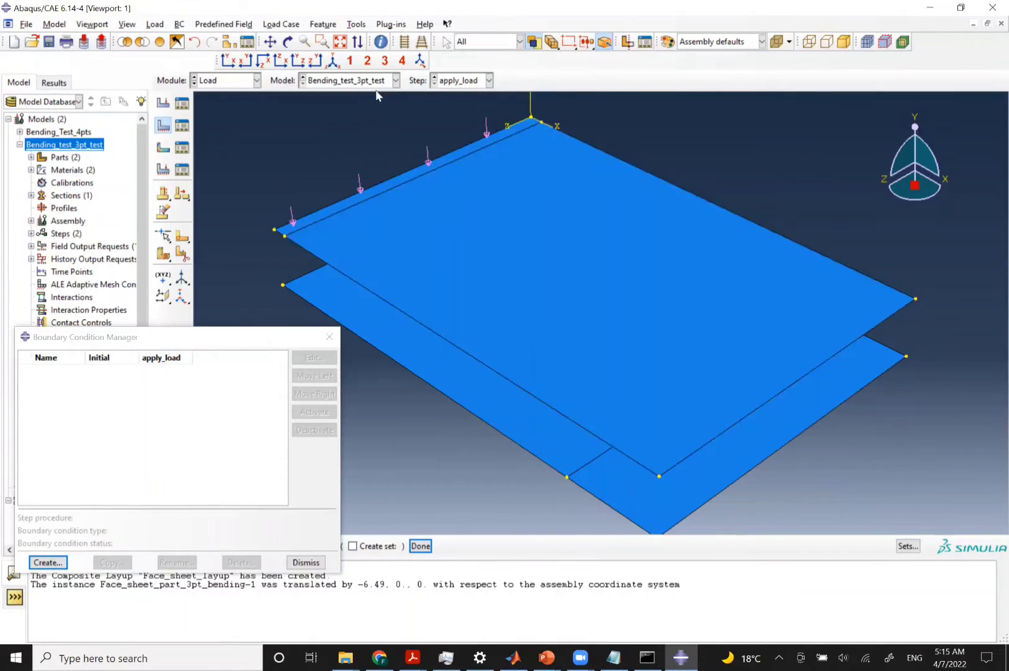
click(466, 44)
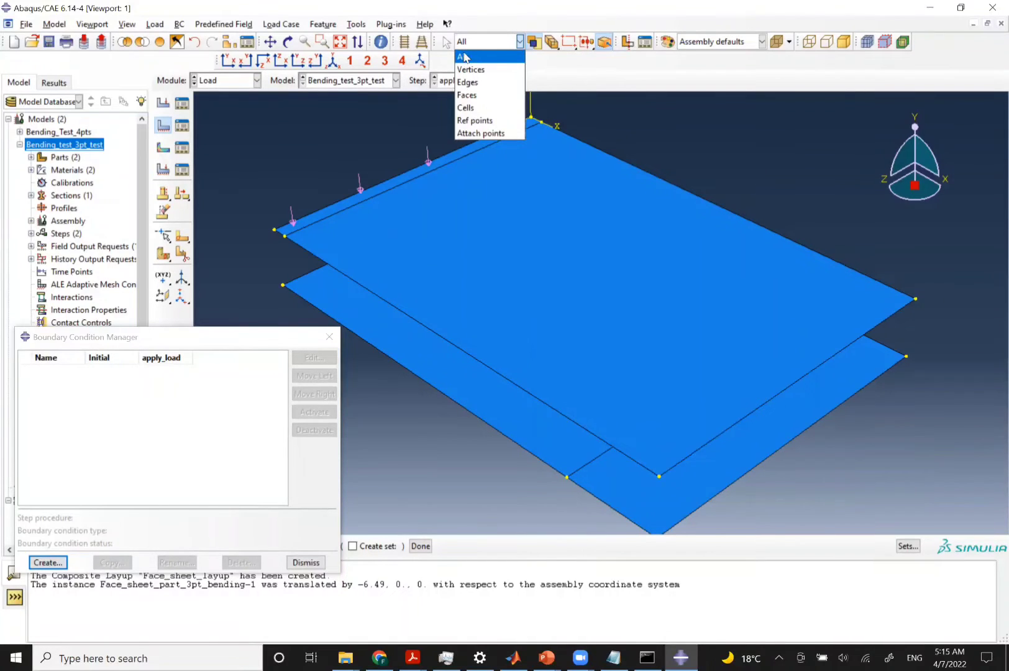
click(467, 43)
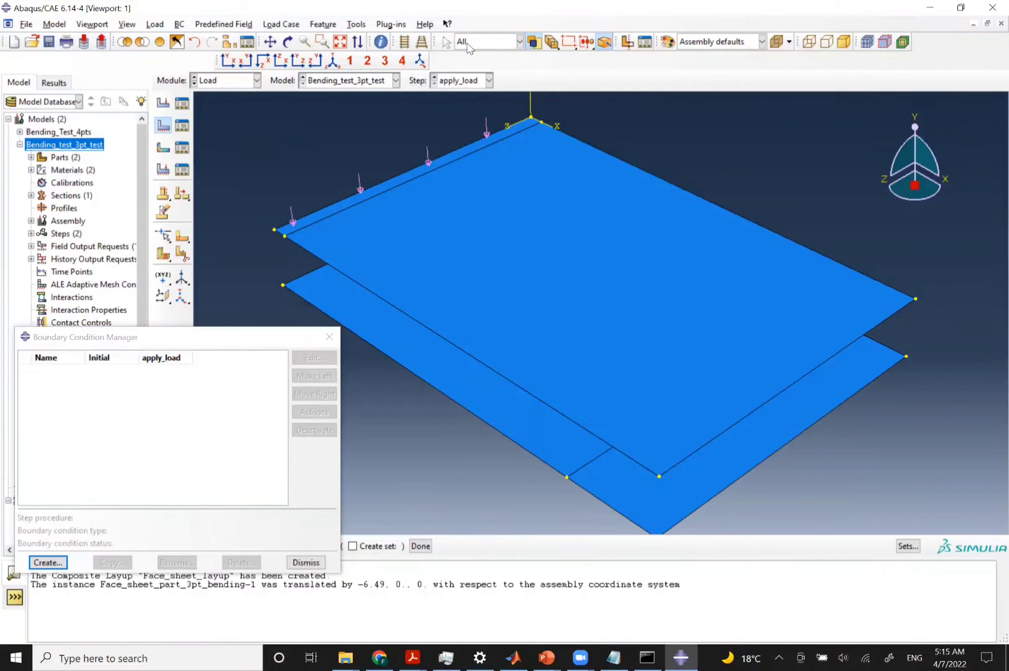
click(469, 45)
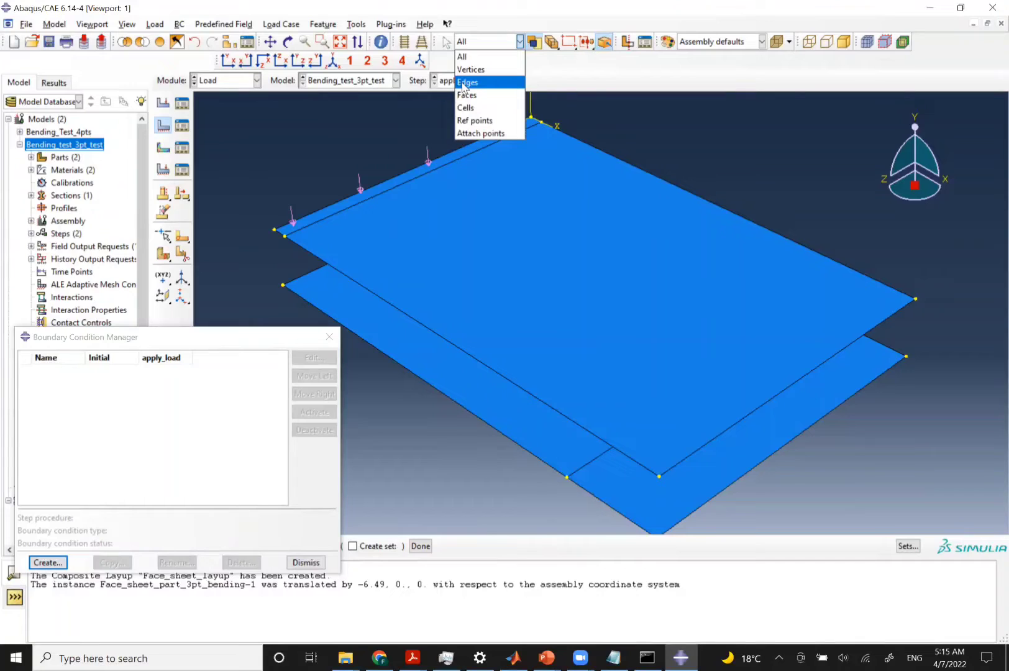
click(466, 82)
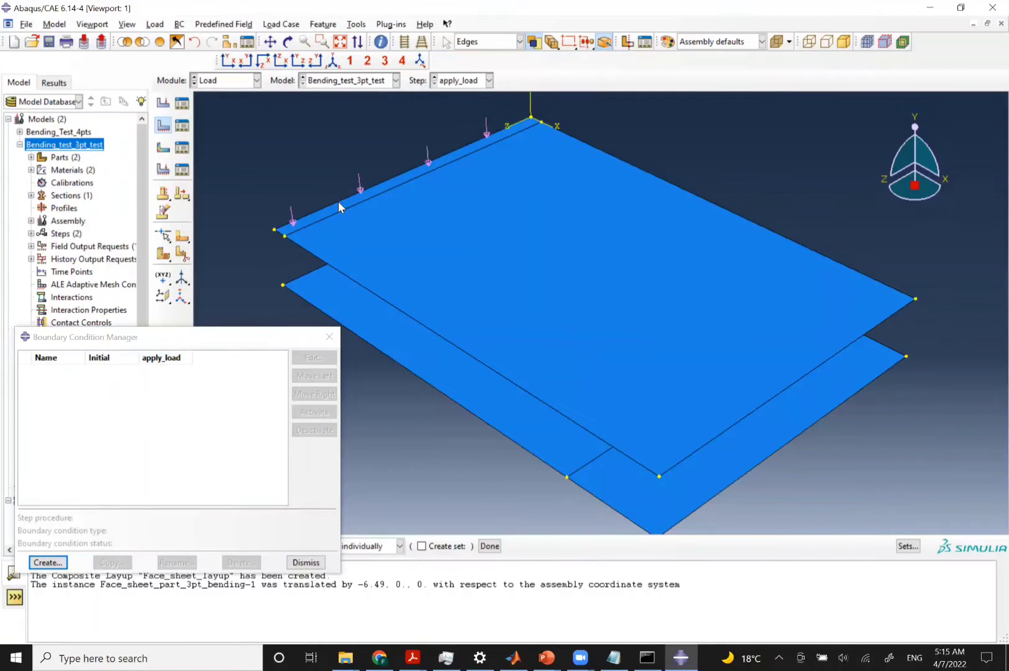
click(338, 201)
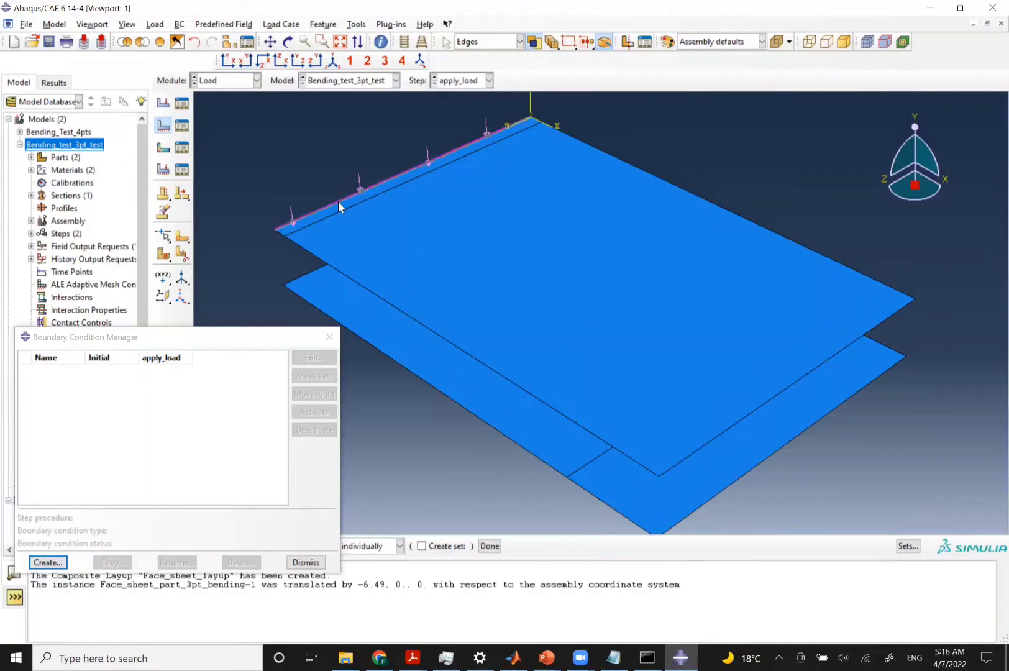
shift+click(292, 285)
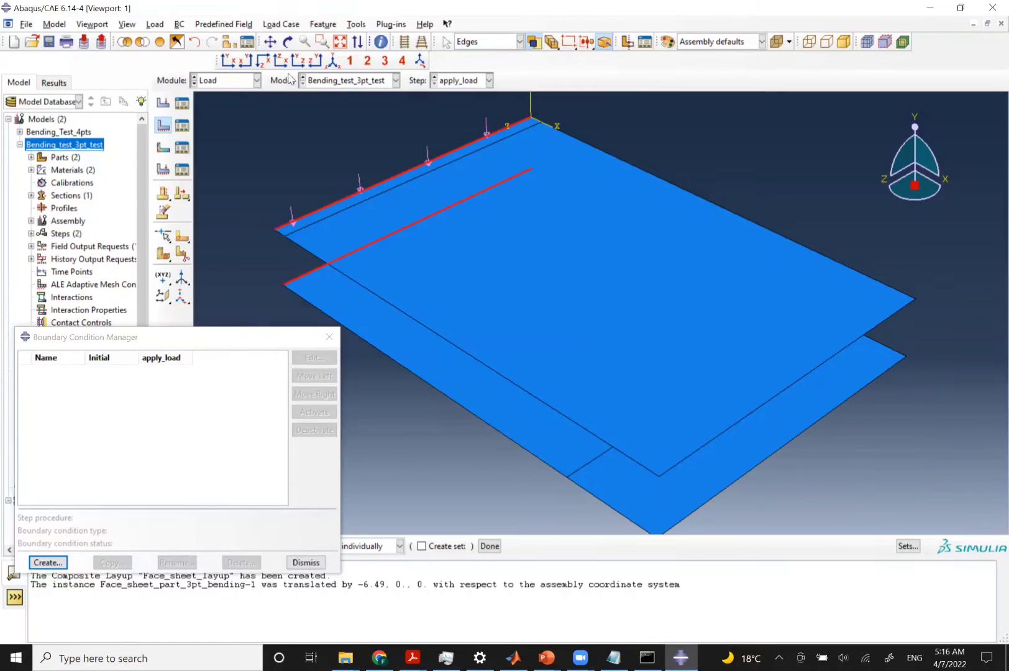
Display the core, limit picking to faces and select the core's end face at the loaded end for symm_BCs
click(177, 41)
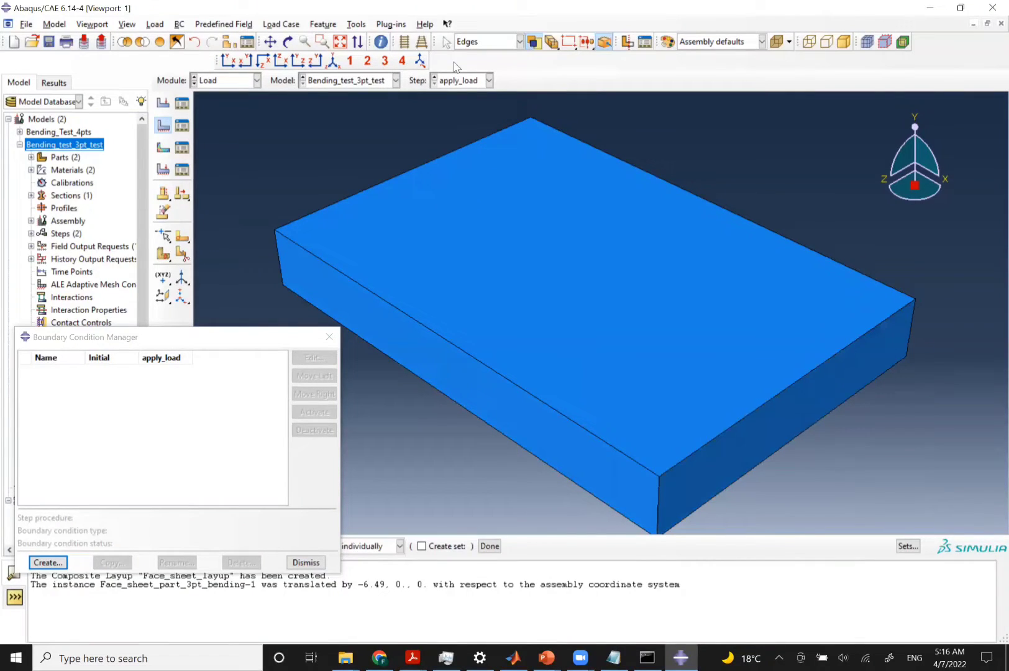
click(467, 42)
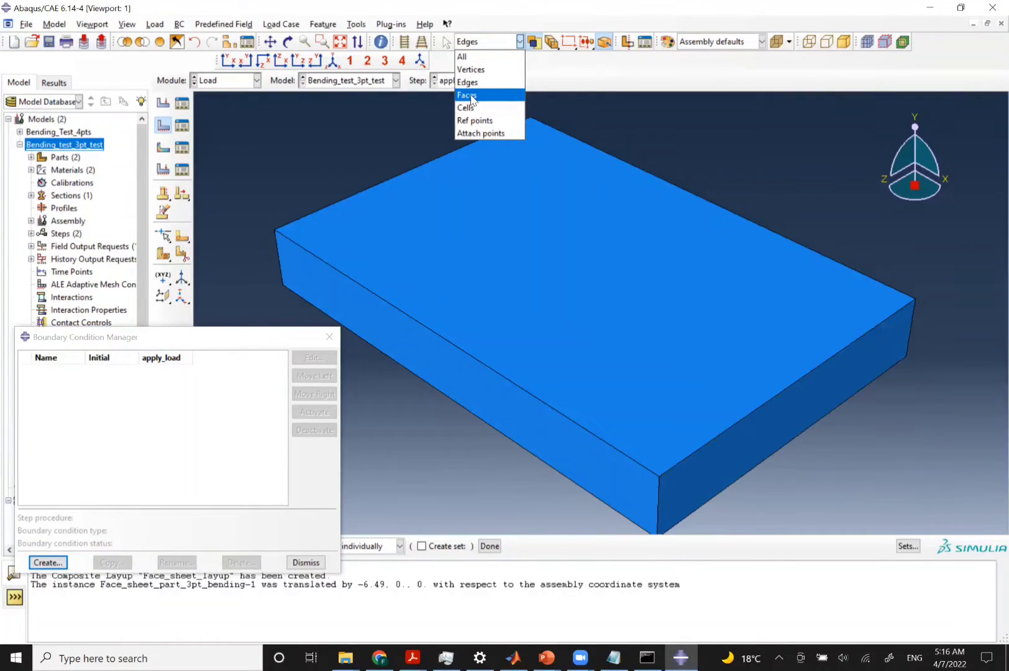
click(471, 96)
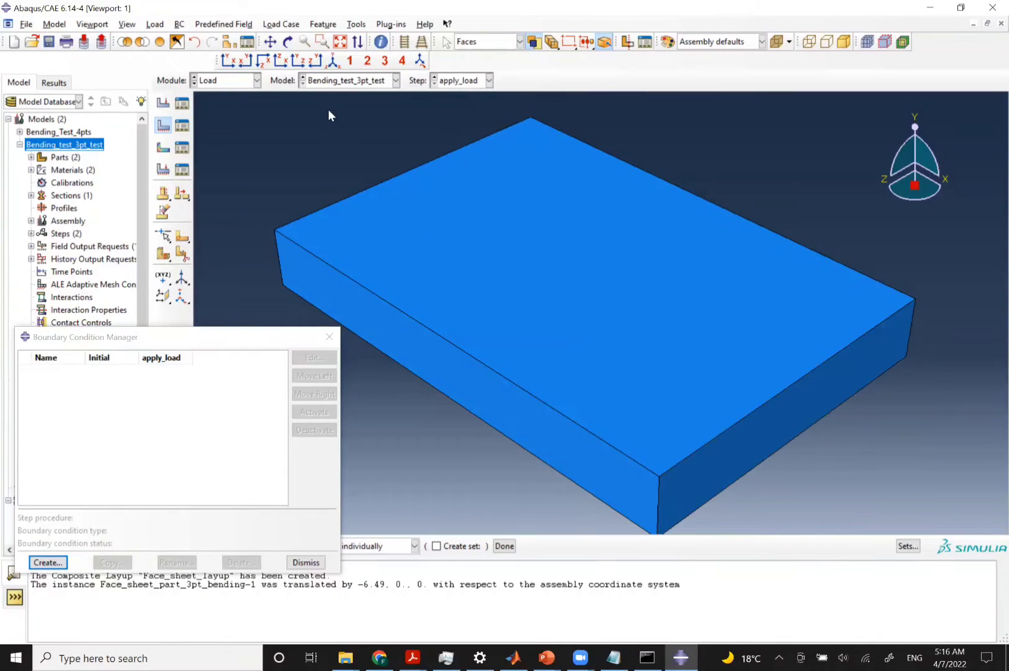
click(289, 47)
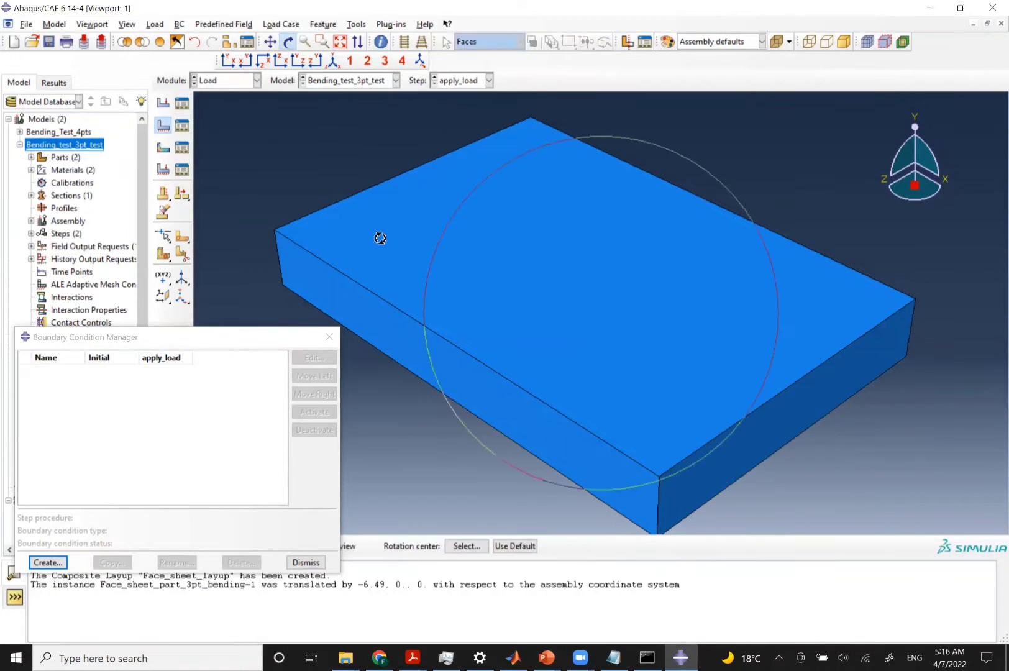
drag(414, 241, 451, 202)
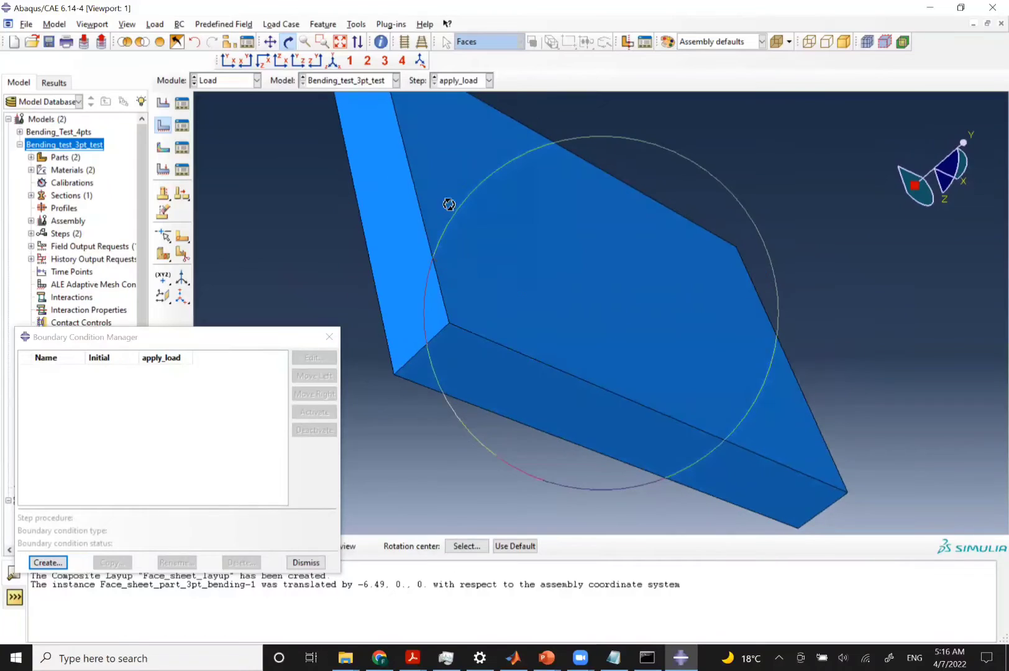
click(289, 45)
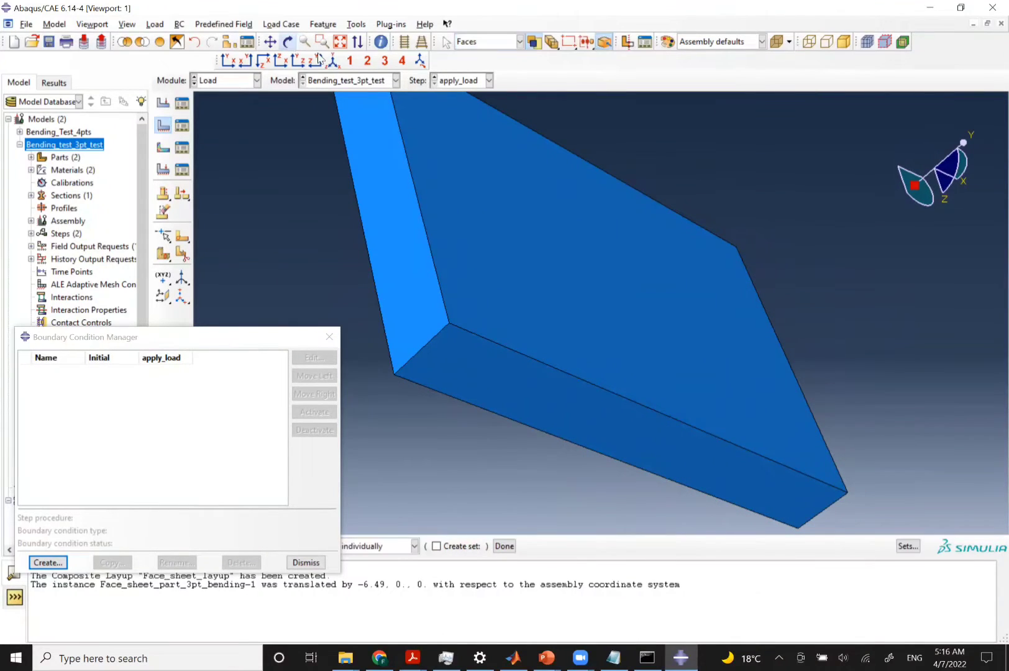
click(397, 153)
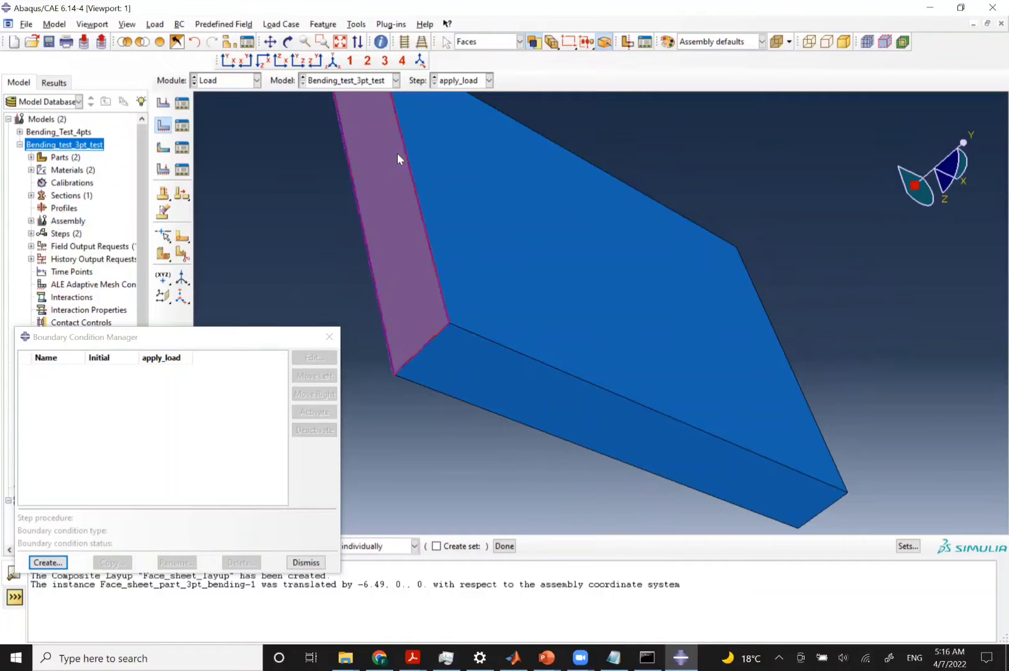
Accept the picked region and define symm_BCs as XSYMM (U1 = UR2 = UR3 = 0)
click(504, 547)
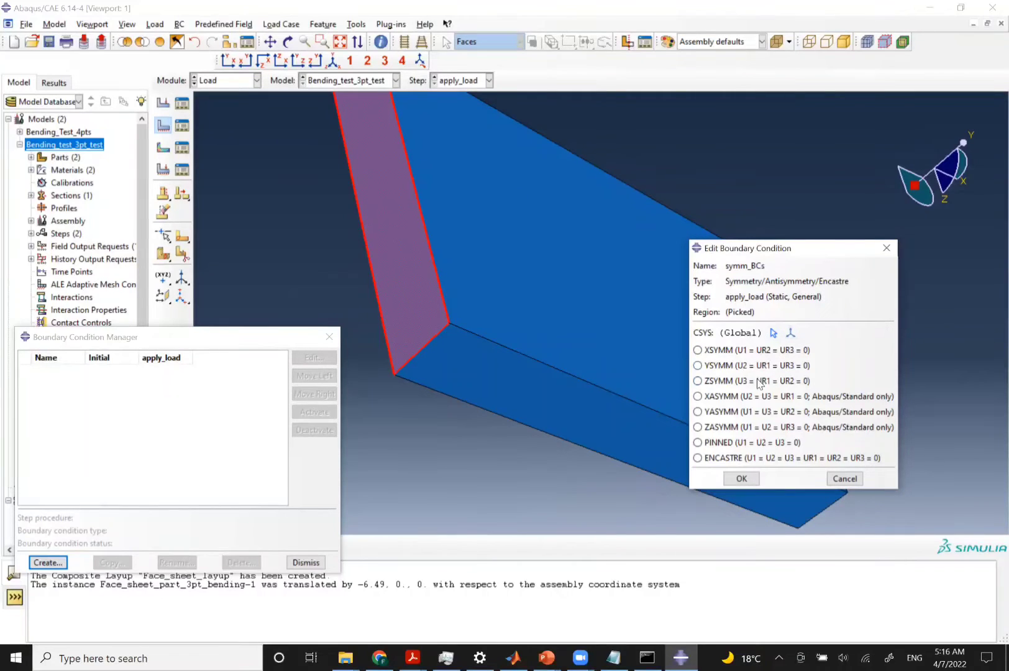
click(700, 351)
click(740, 486)
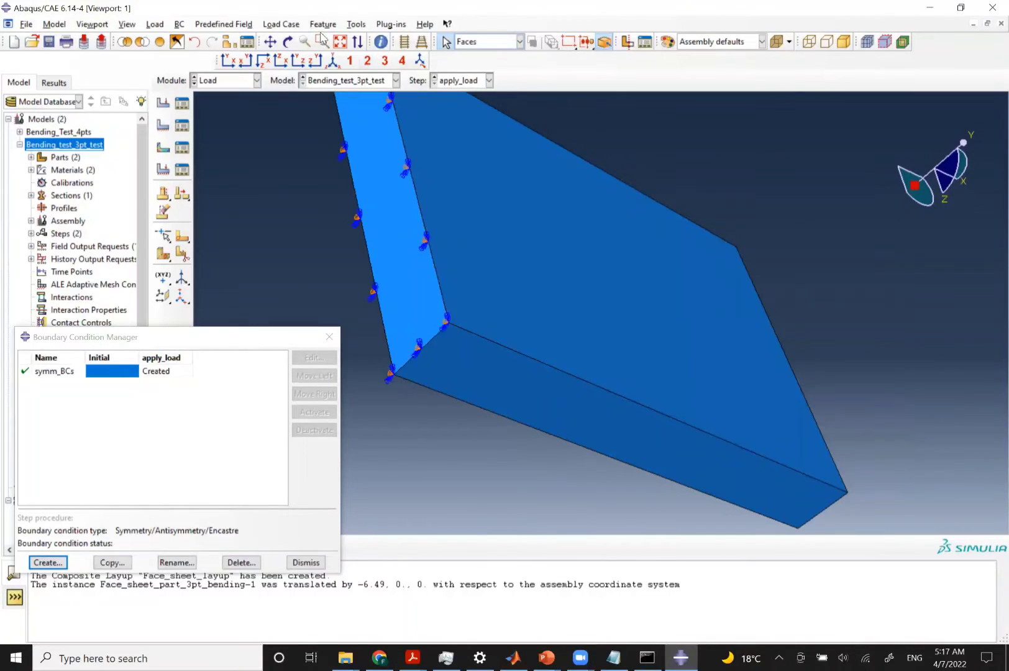
Start a mechanical Displacement/Rotation boundary condition named Simple_Supp in the apply_load step
click(333, 61)
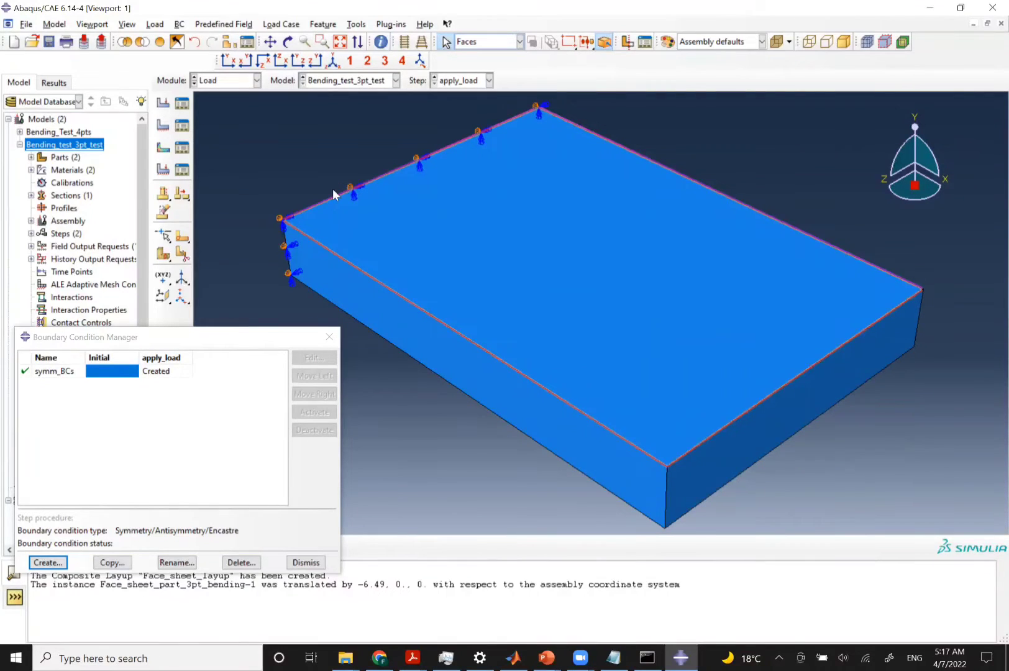
click(47, 563)
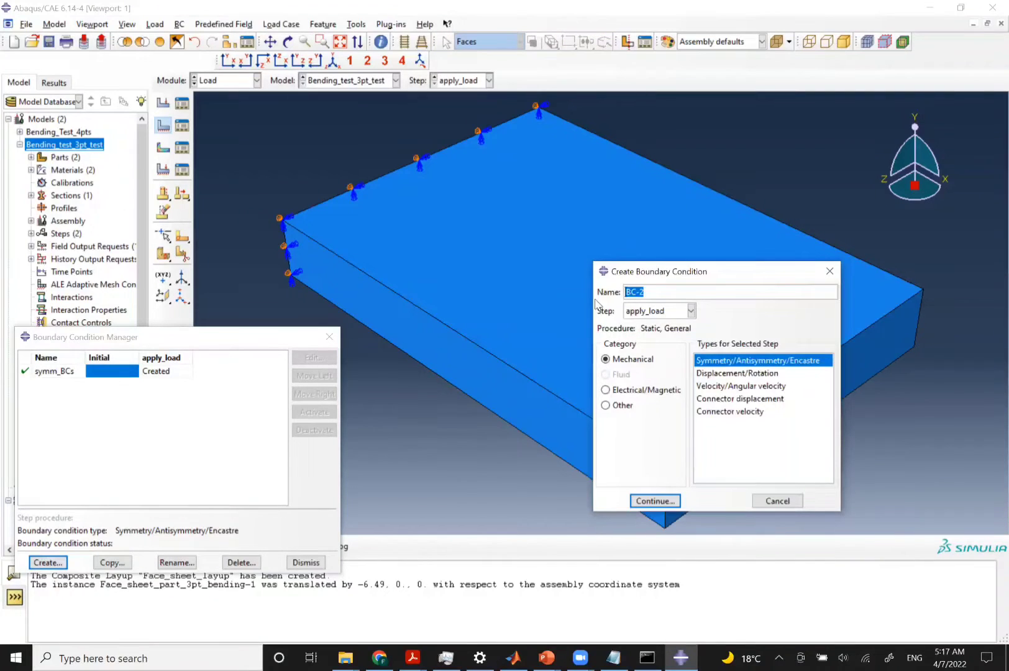
text(Simple_Supp)
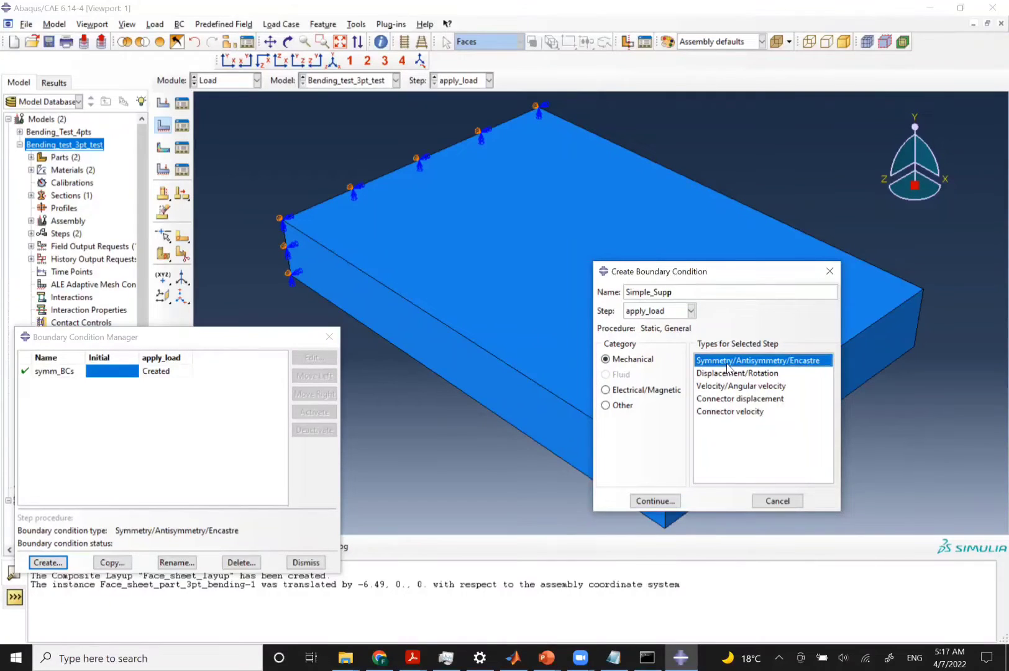
click(718, 377)
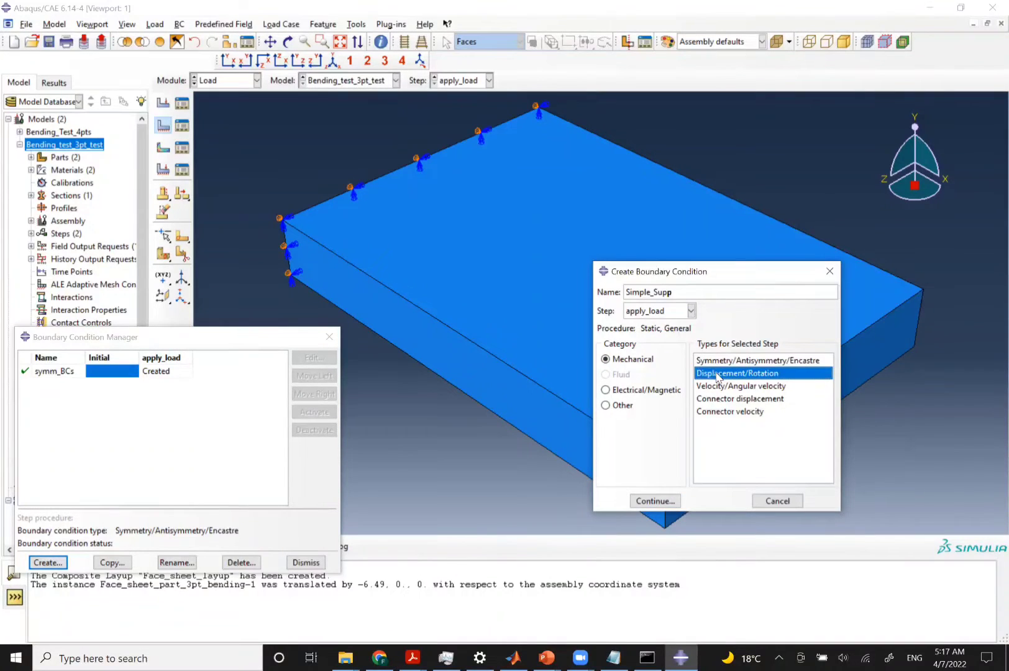
click(654, 501)
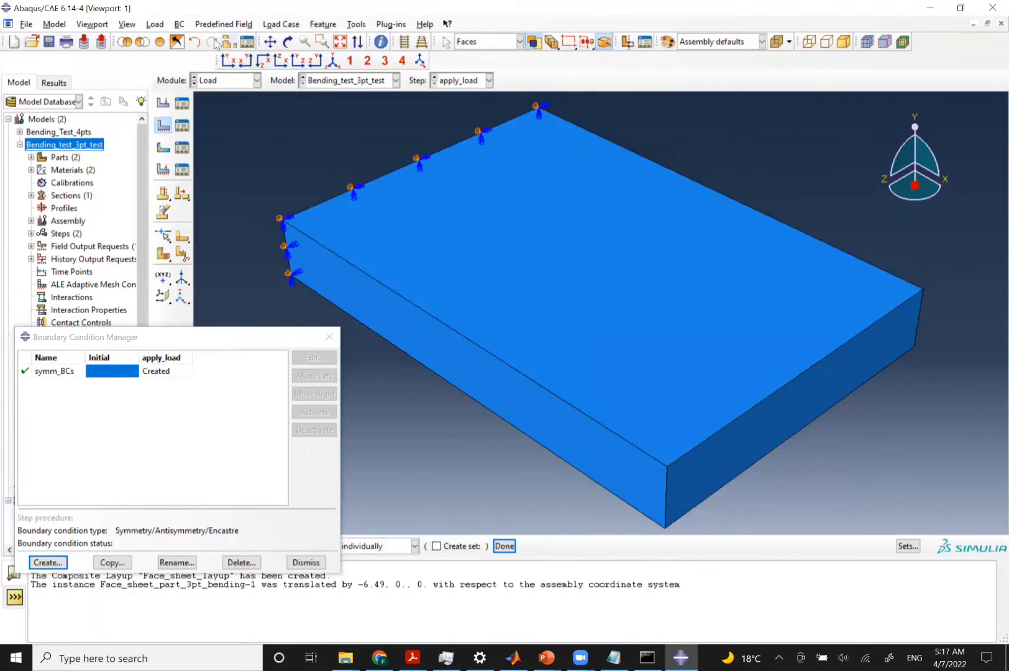
Display the face sheets and assign Simple_Supp to the partition edge across the lower face sheet
click(178, 43)
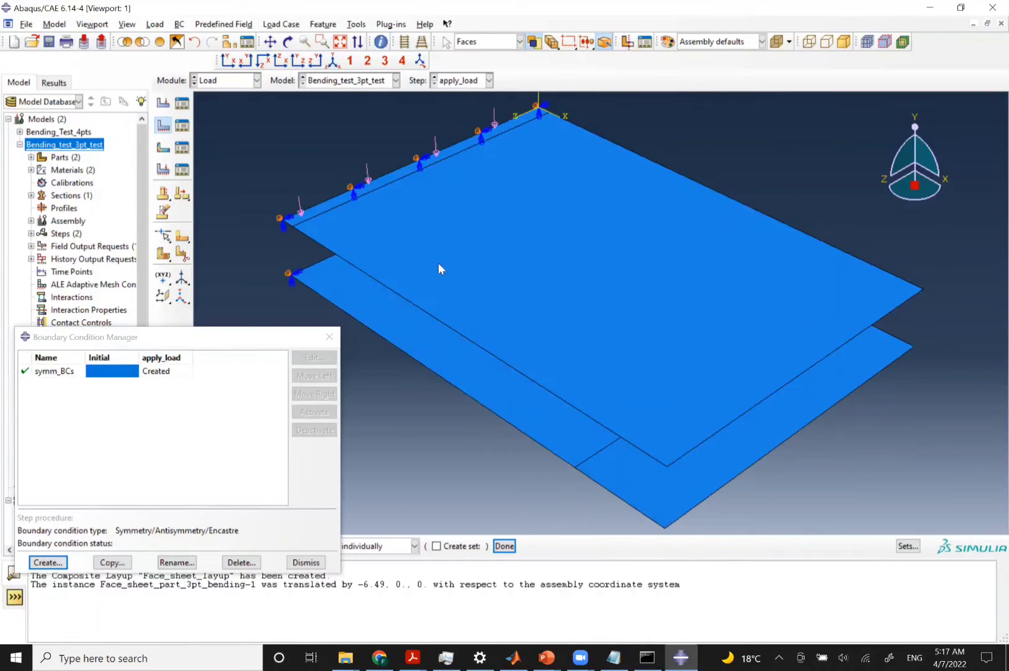
click(469, 47)
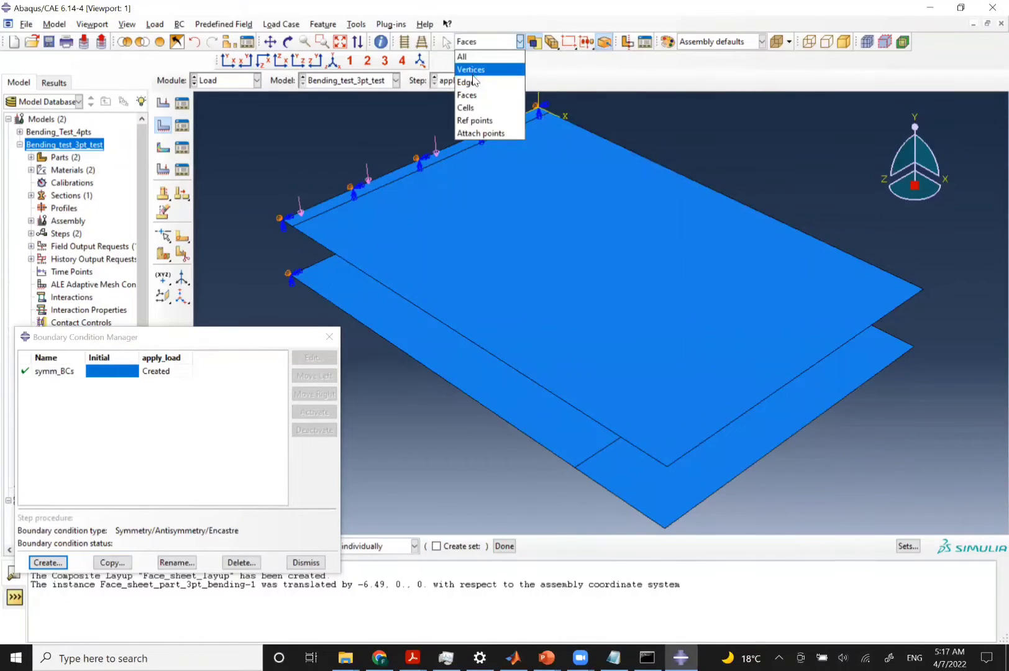
click(588, 460)
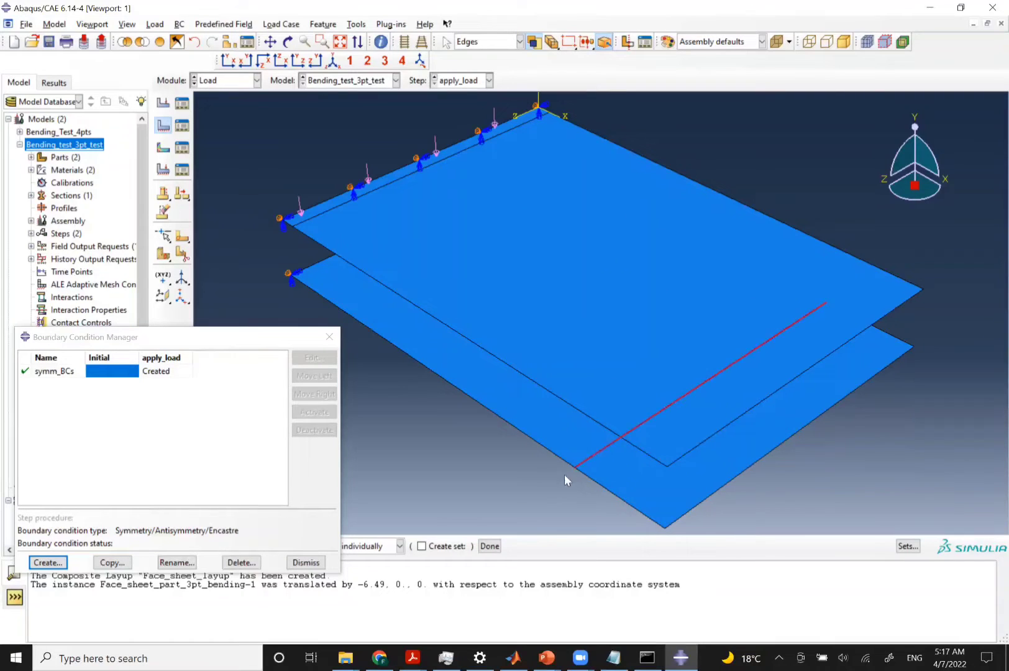
click(490, 546)
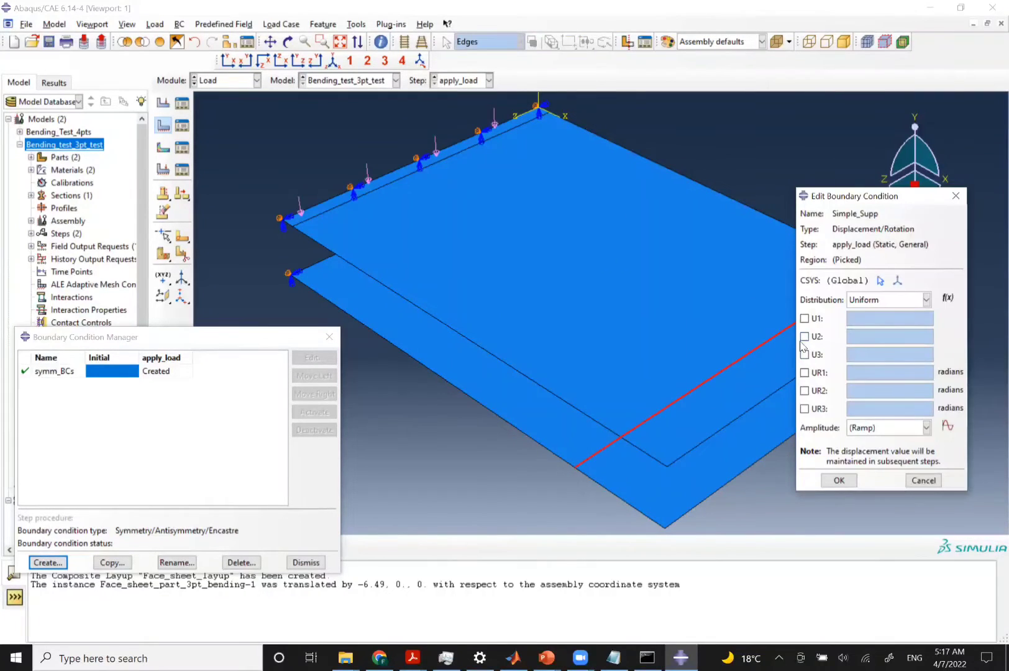
Constrain U2 to 0 for the Simple_Supp boundary condition and close the Boundary Condition Manager
click(805, 337)
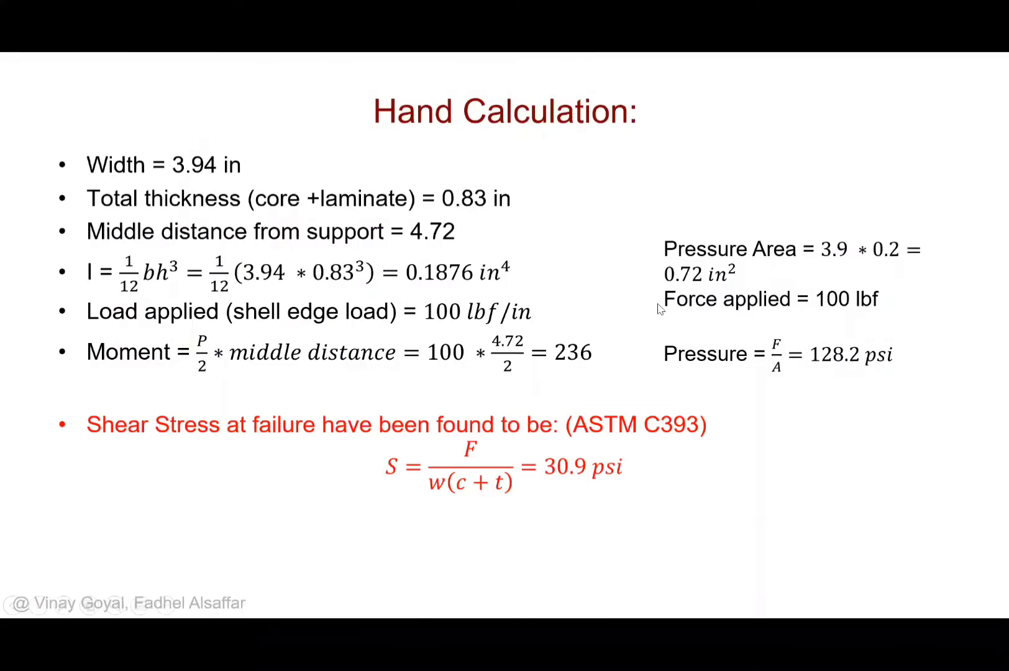
key(Left)
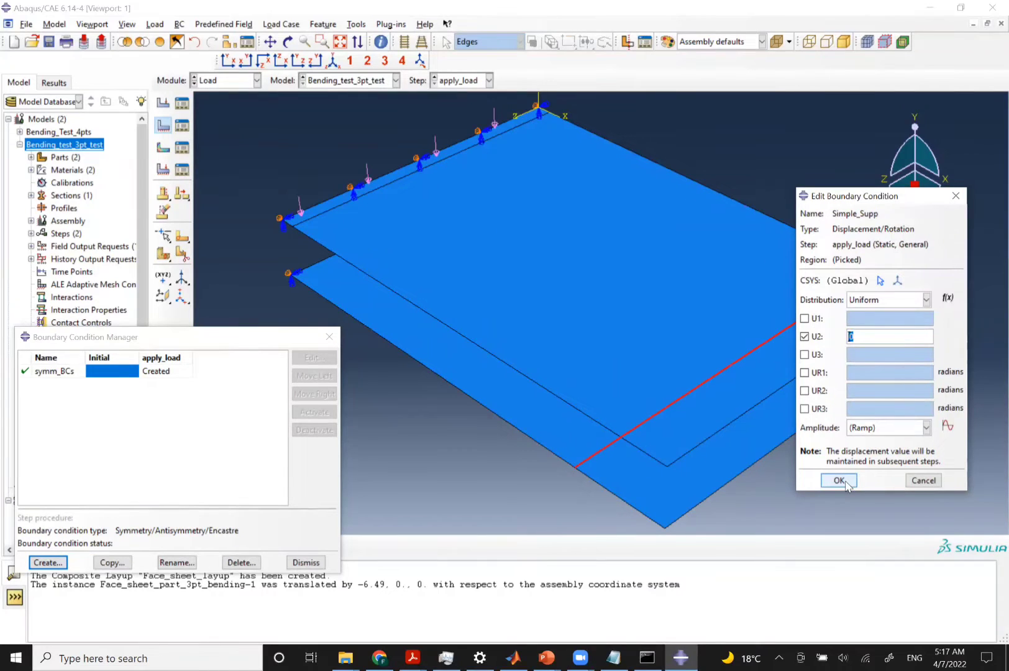
click(840, 481)
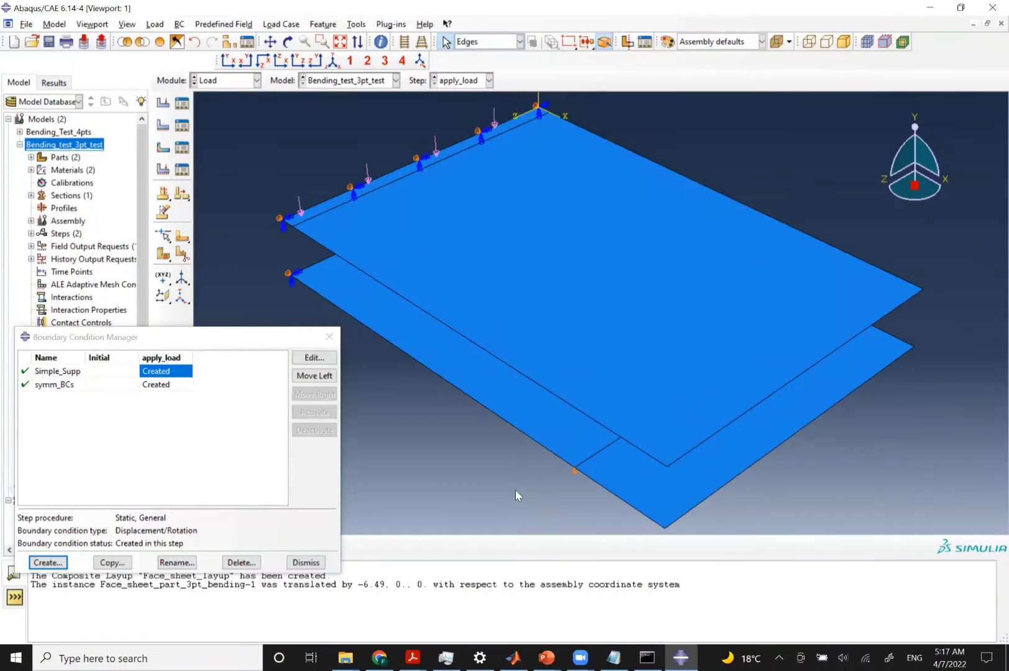
click(329, 338)
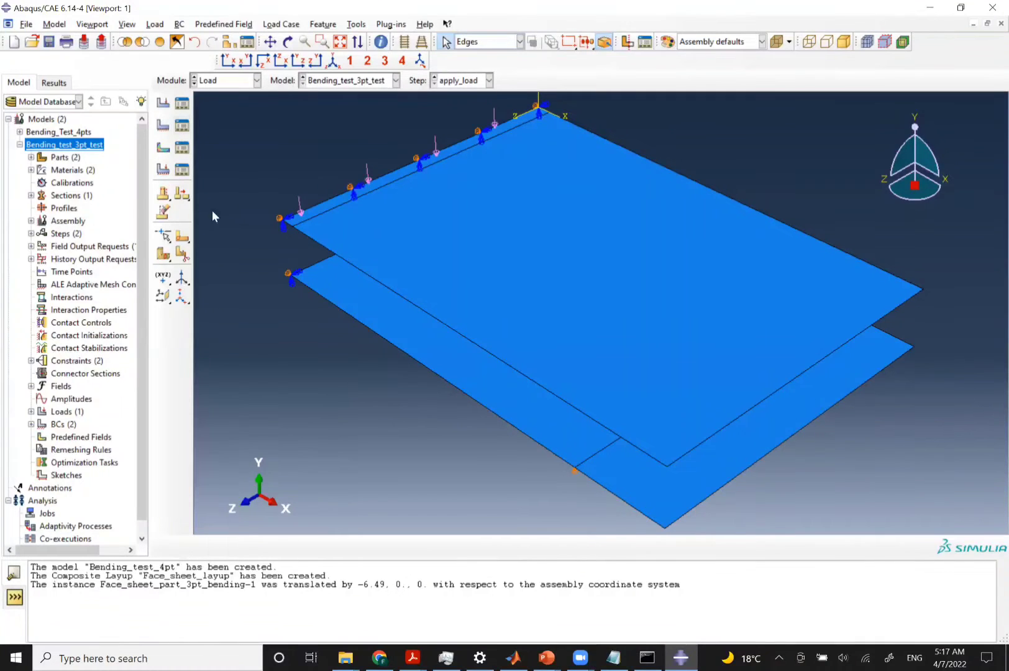
In the Mesh module, assign Quad element shape with the Structured technique to all regions of both face sheets
click(228, 81)
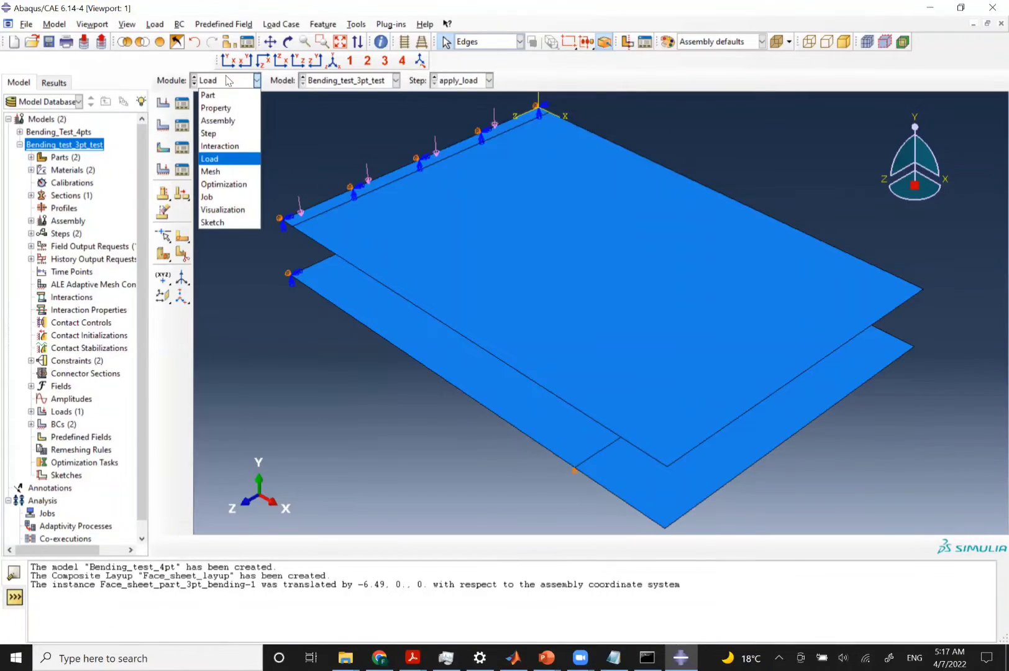
click(228, 175)
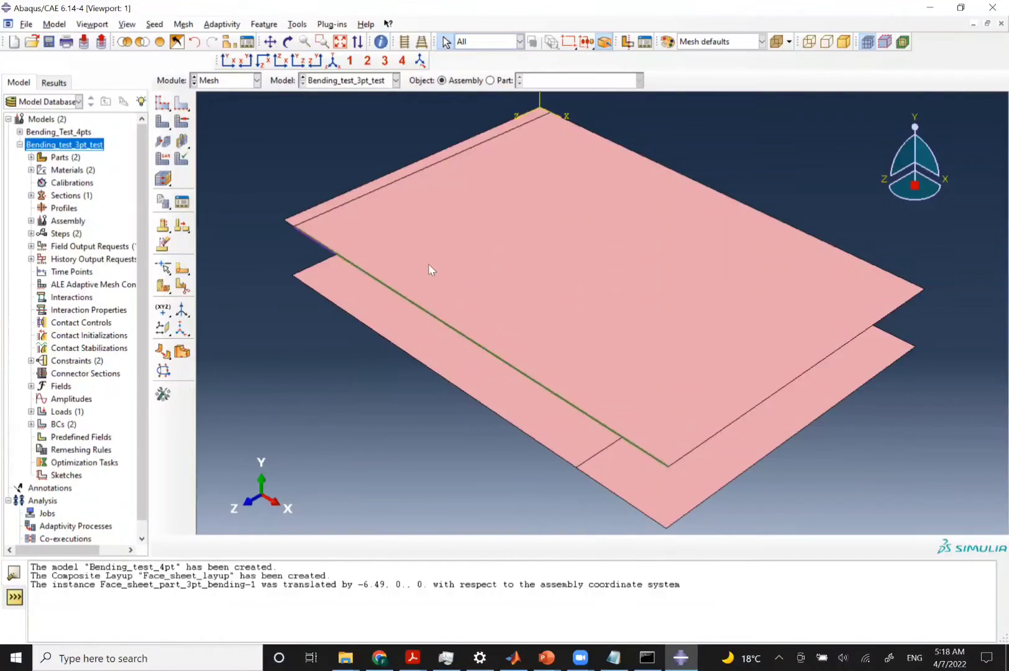
click(176, 46)
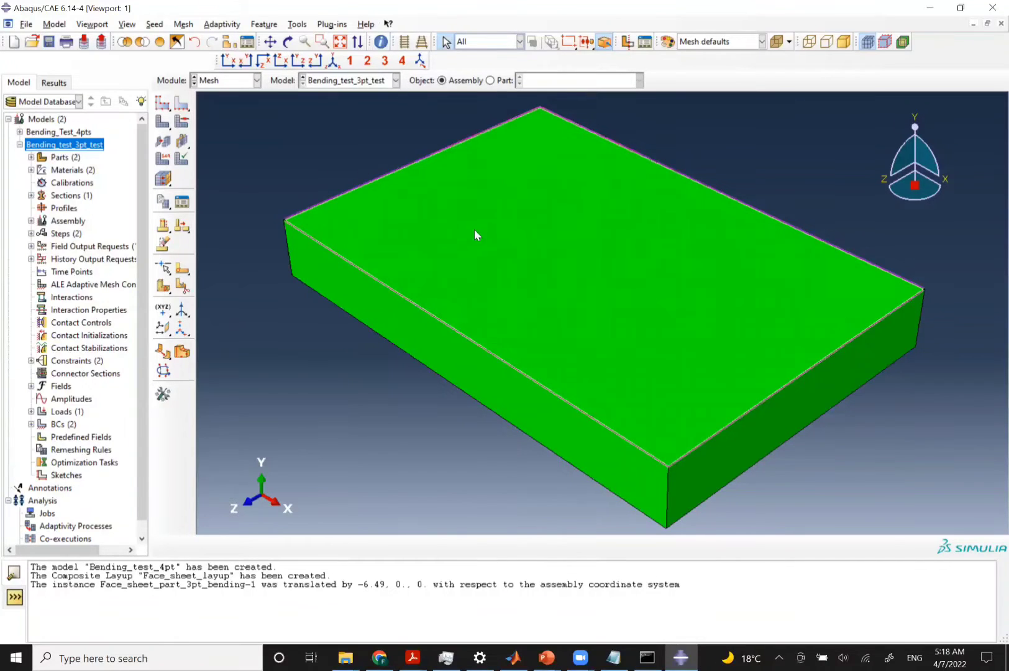
click(177, 42)
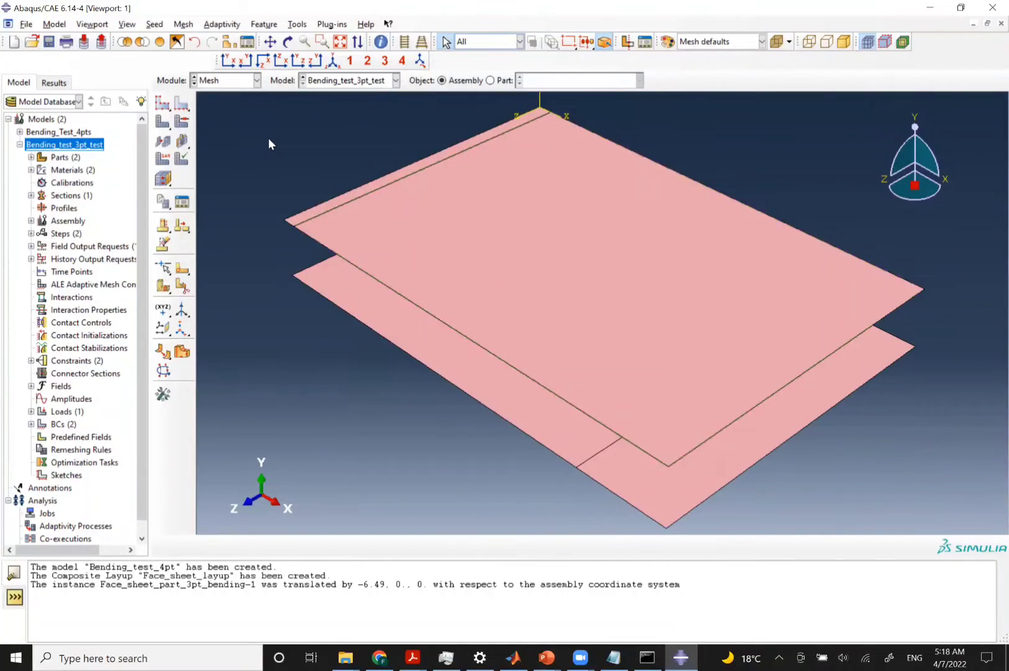
click(182, 124)
drag(258, 114, 883, 510)
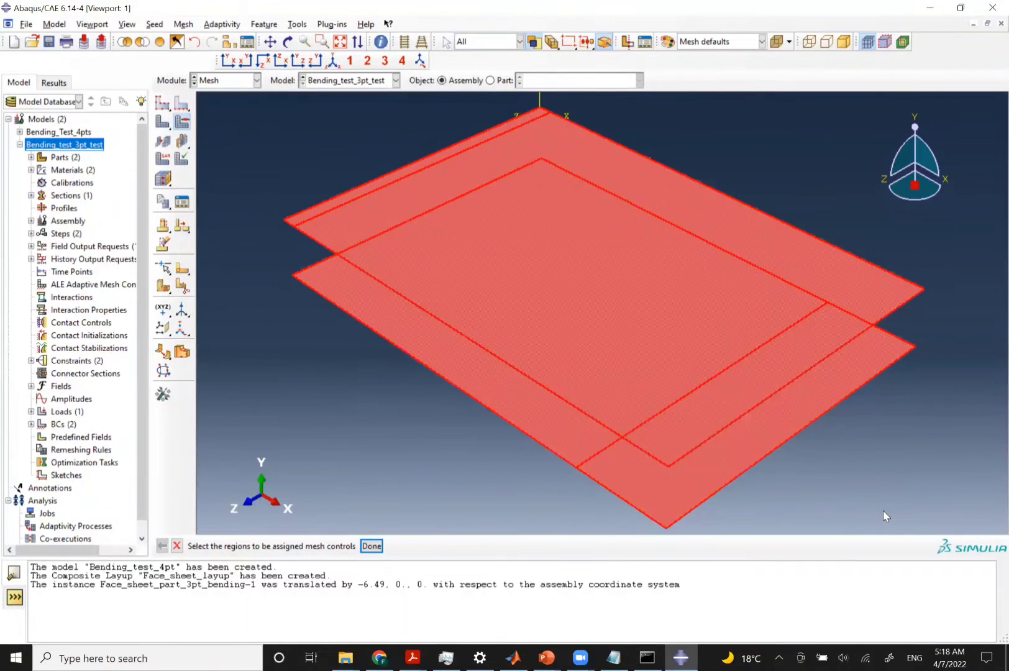
middle_click(883, 510)
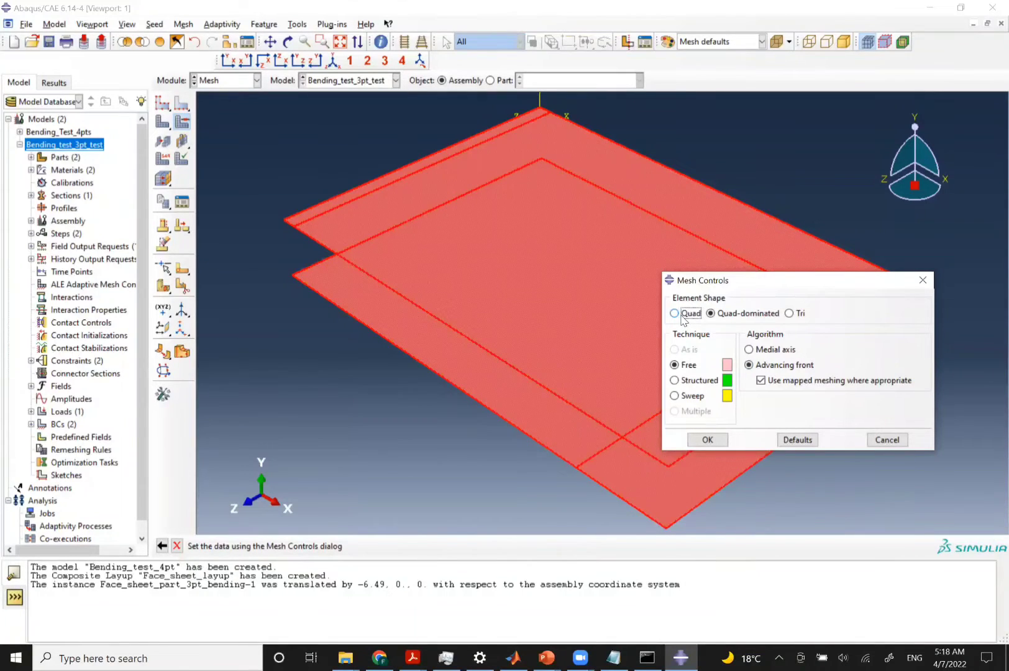
click(682, 314)
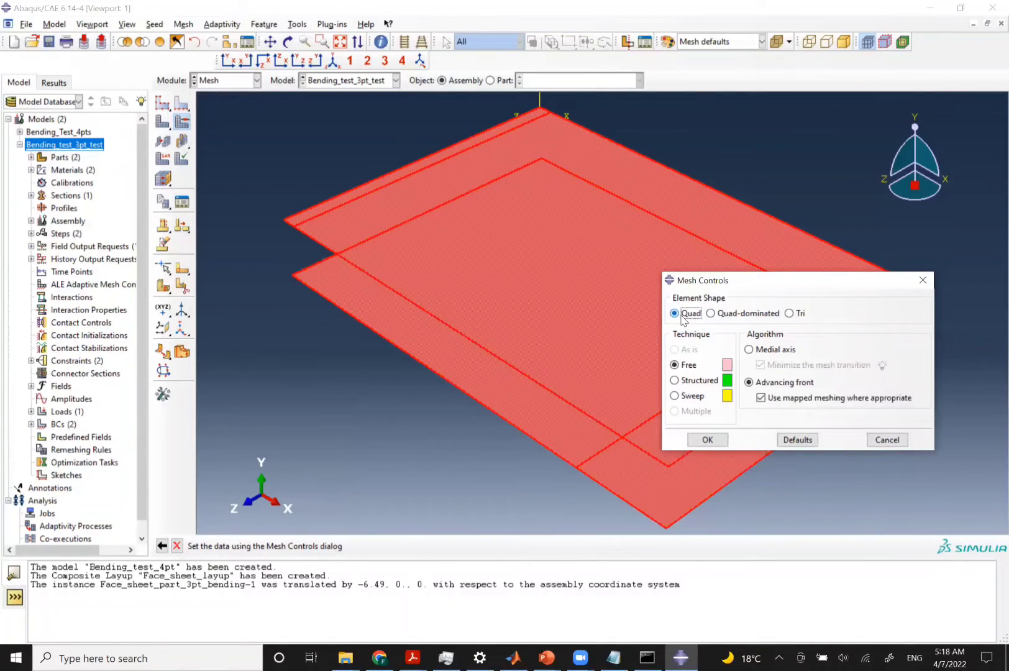
click(680, 380)
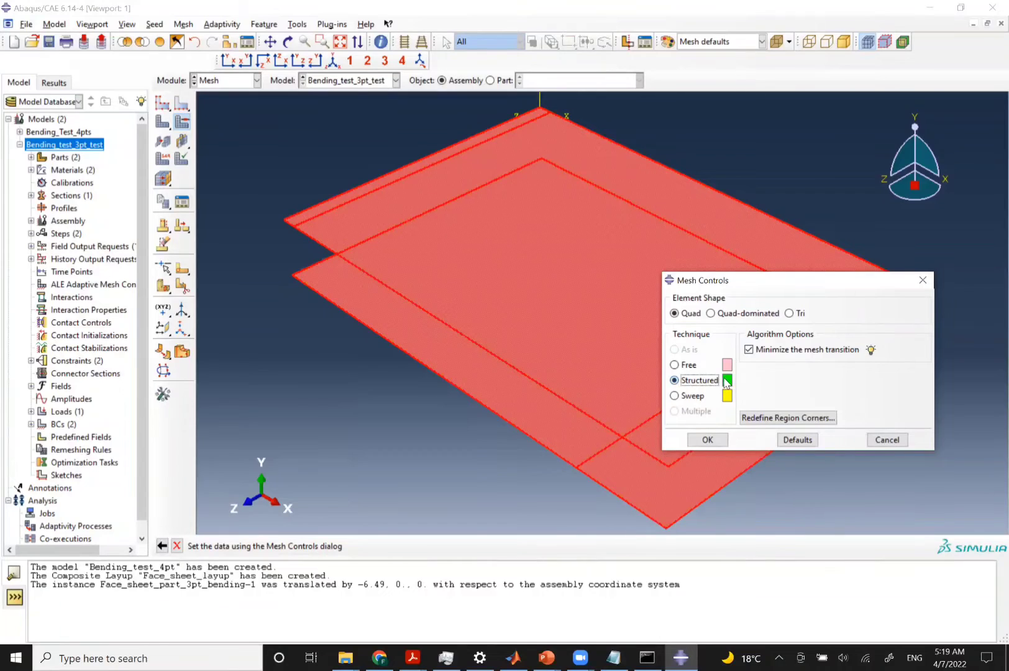
click(707, 441)
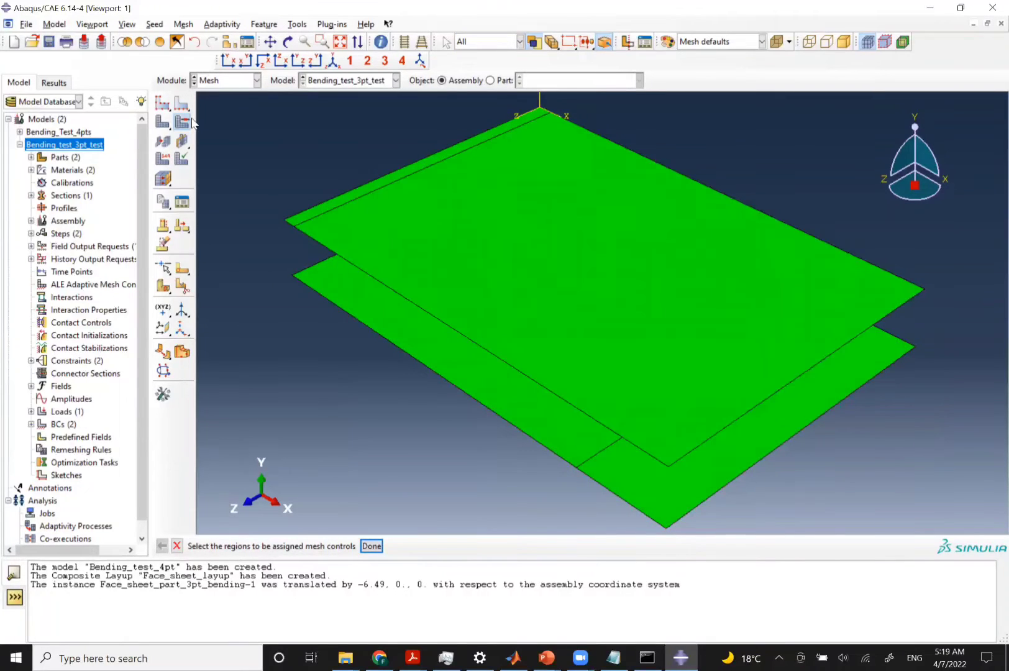
Seed both face sheet instances with an approximate global size of 0.1
click(163, 106)
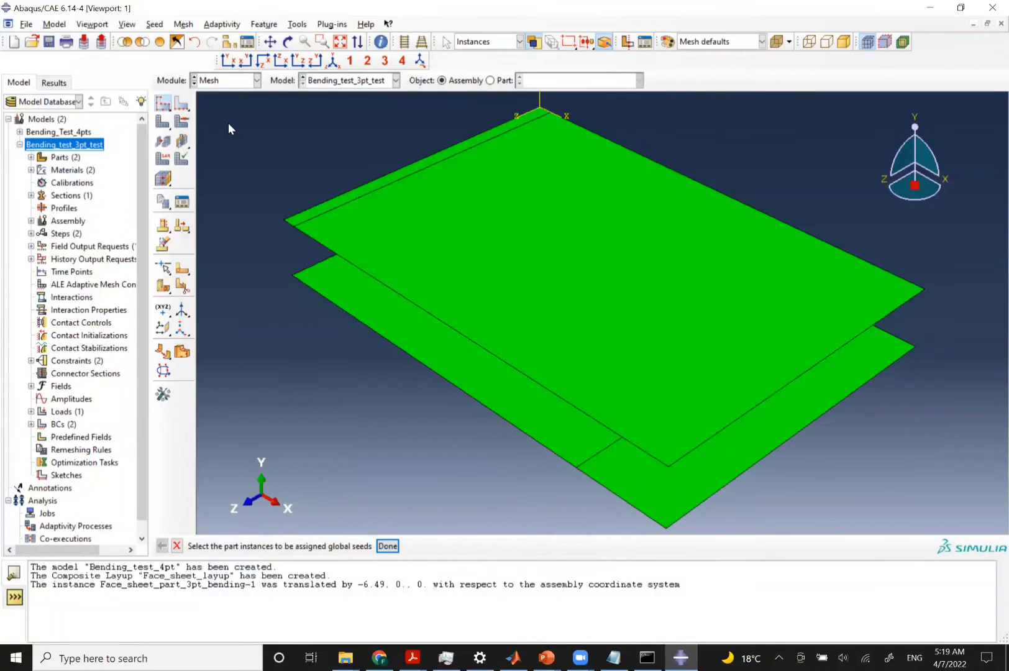
drag(228, 123, 953, 535)
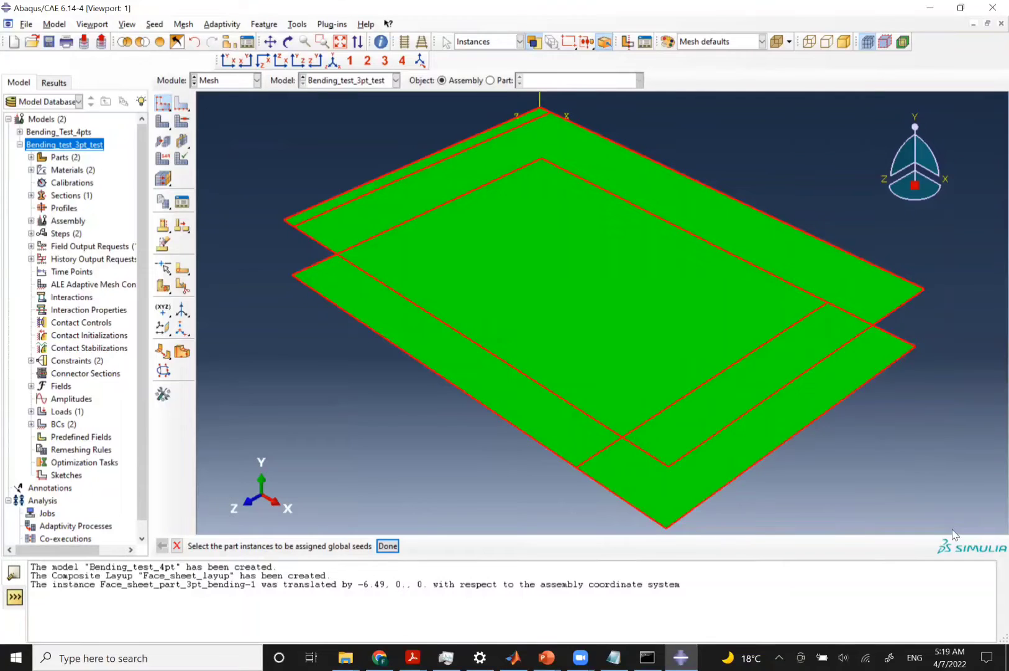
middle_click(954, 534)
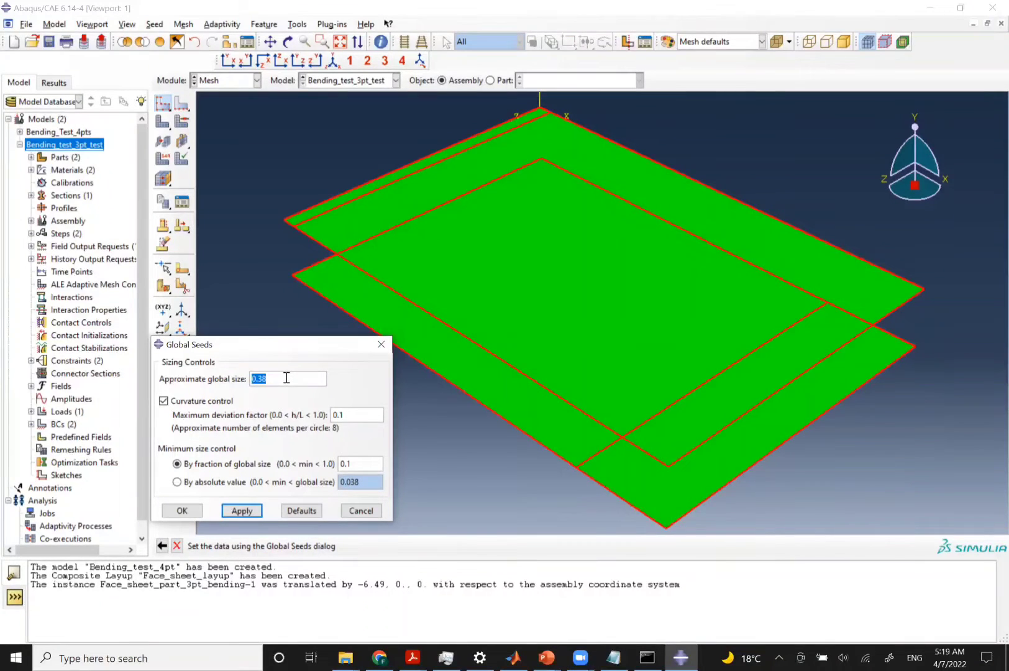
text(0.1)
click(239, 512)
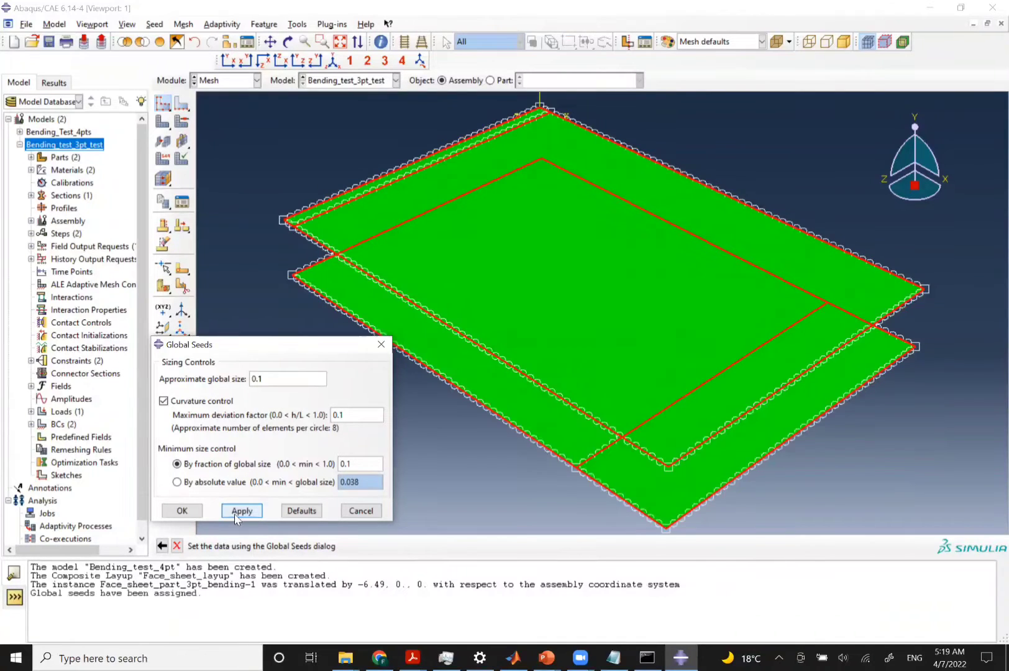
click(184, 512)
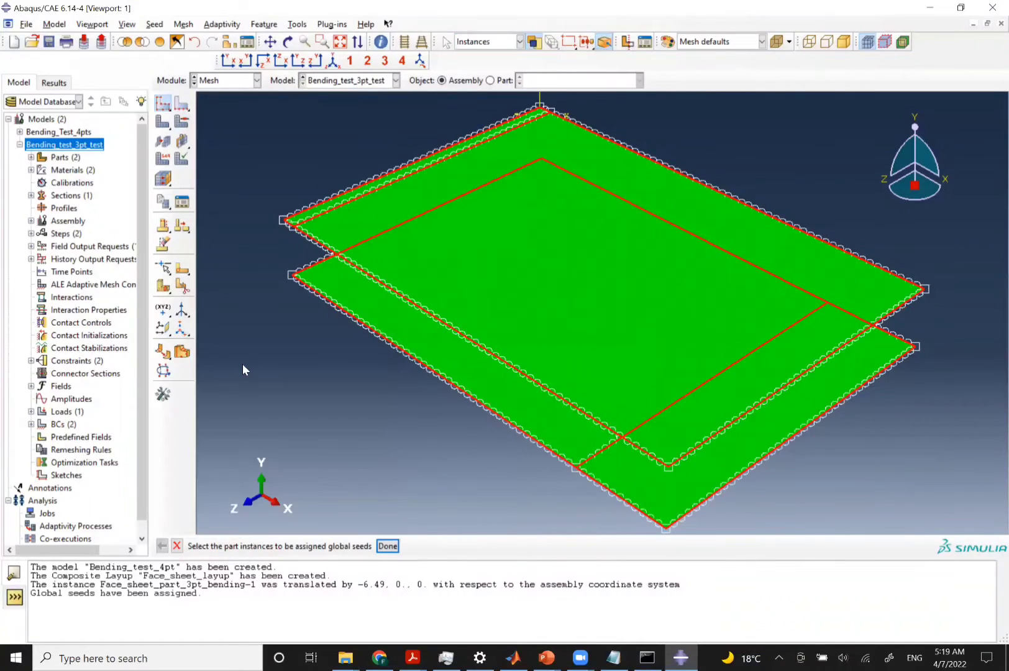
Mesh both face sheet part instances
click(163, 122)
drag(255, 148, 893, 543)
key(Return)
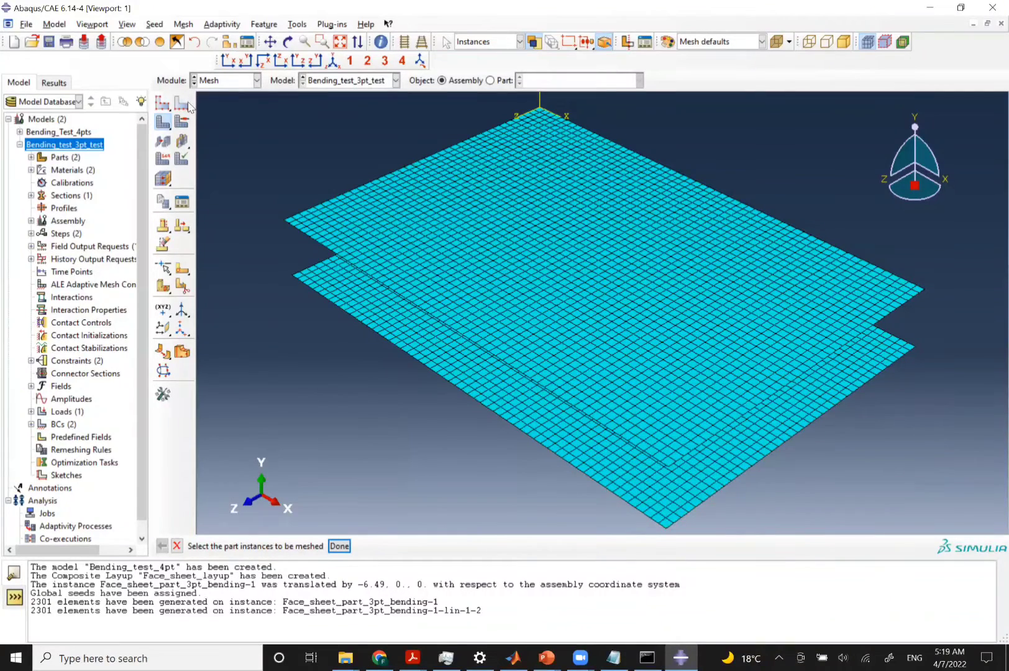
Display the core and seed its instance with an approximate global size of 0.1
click(177, 42)
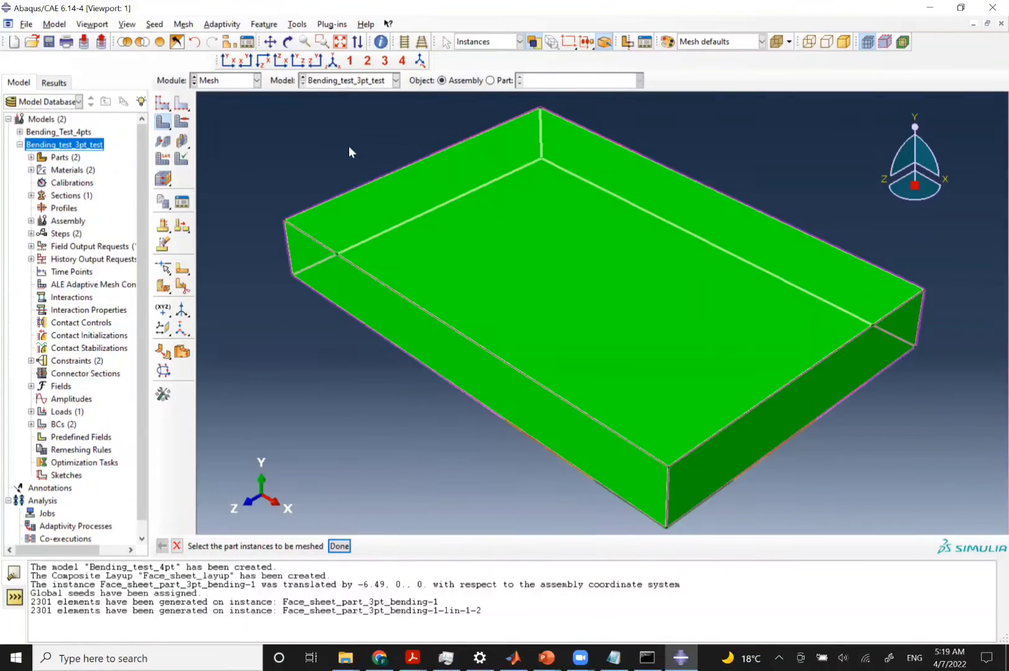
click(159, 105)
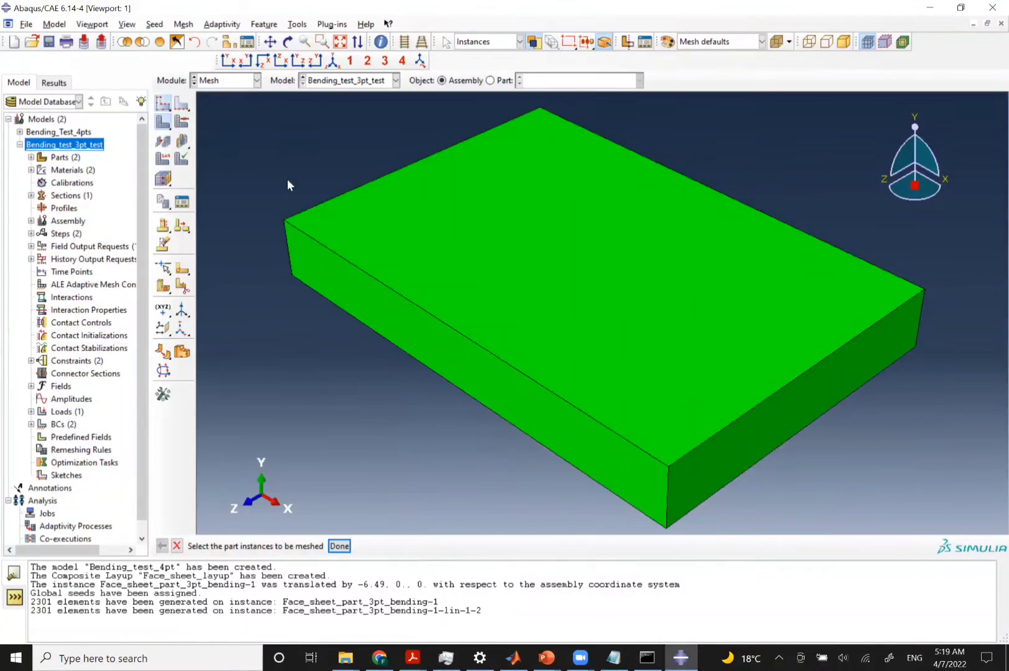
click(566, 275)
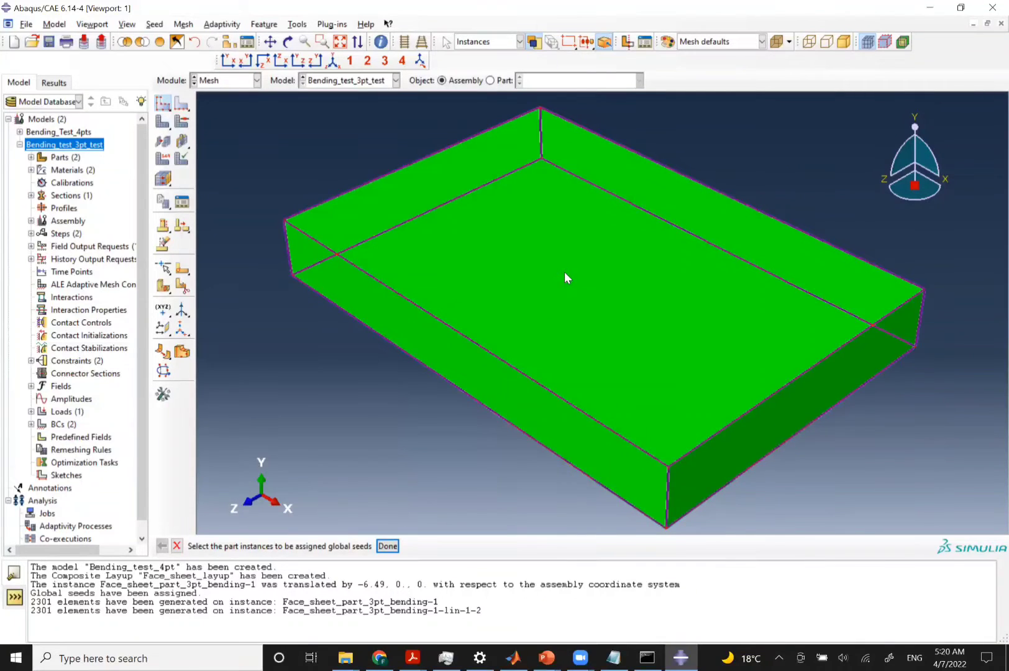
middle_click(564, 271)
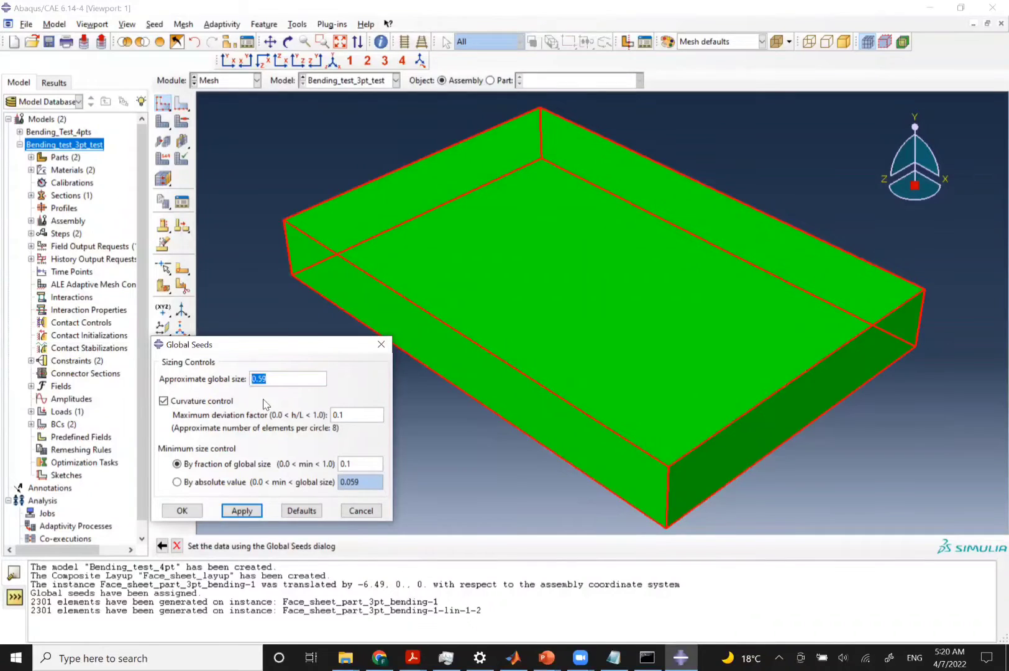
text(0.1)
click(242, 512)
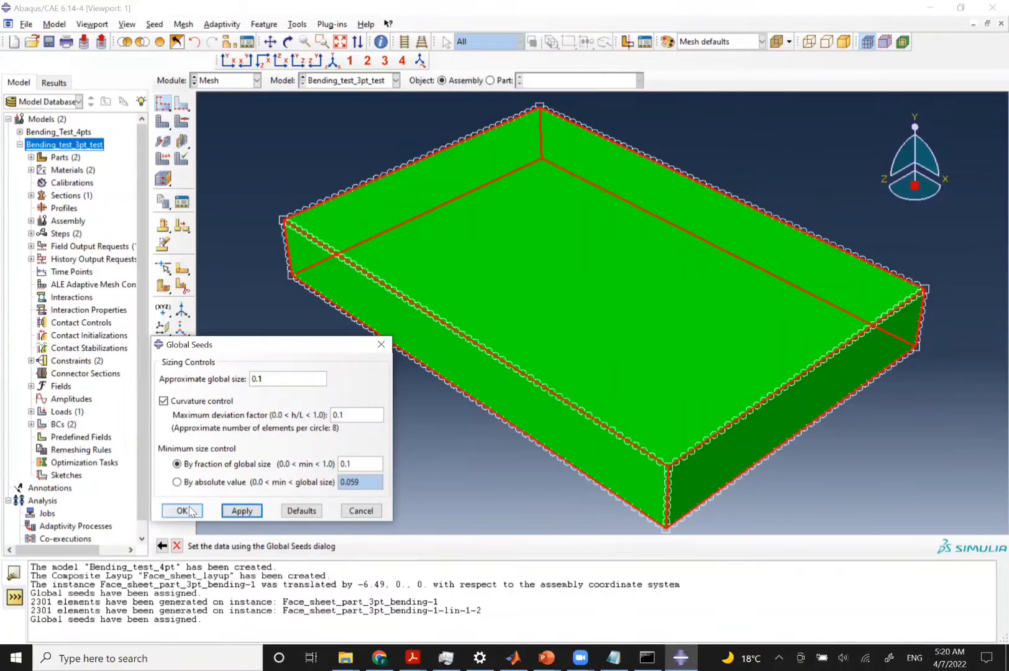
click(183, 511)
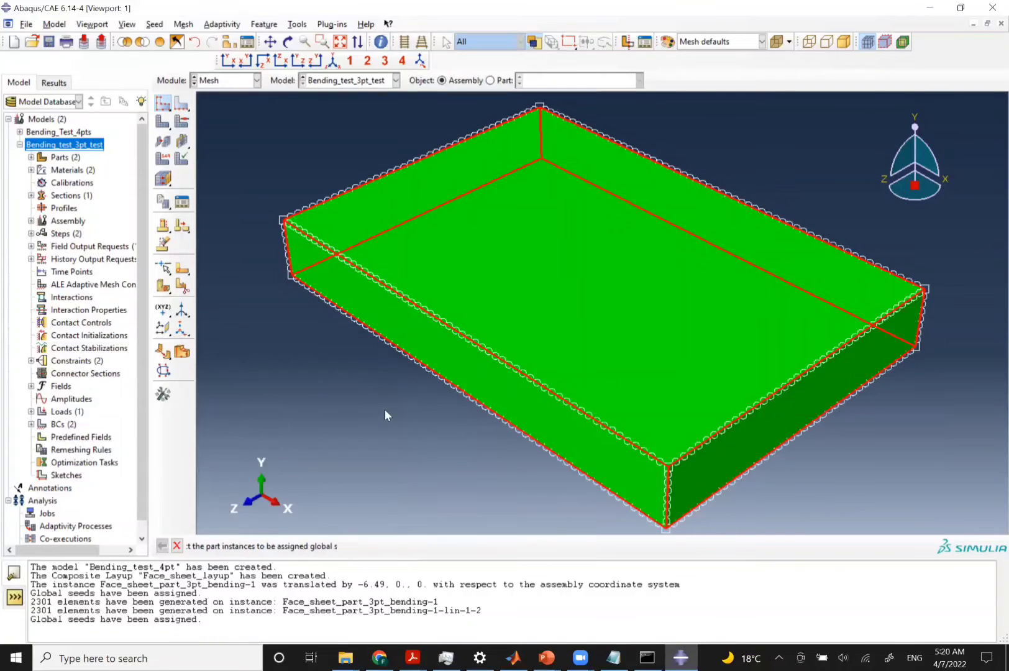
Mesh the core part instance
click(163, 122)
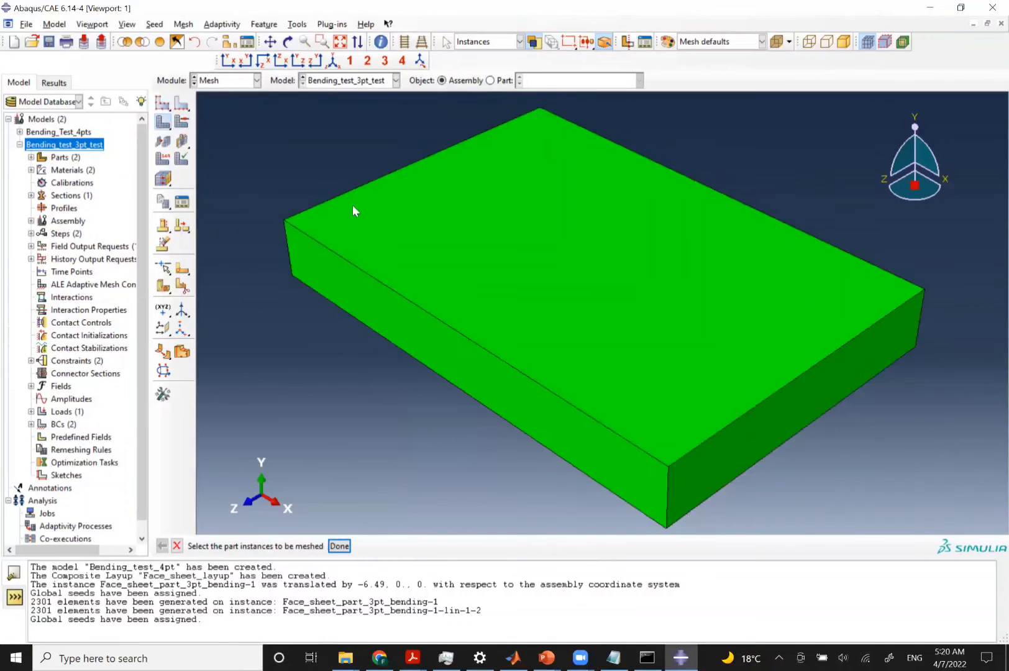
click(418, 238)
middle_click(418, 238)
middle_click(418, 238)
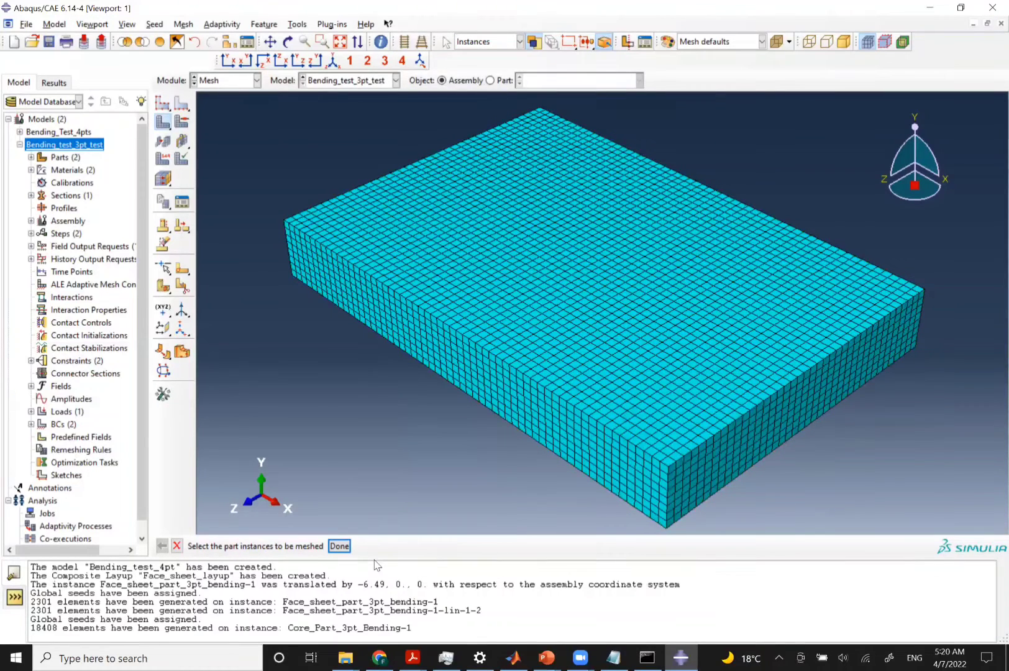
Enlarge the message area and review the seeding and element generation messages for the face sheets and core
drag(372, 558, 365, 520)
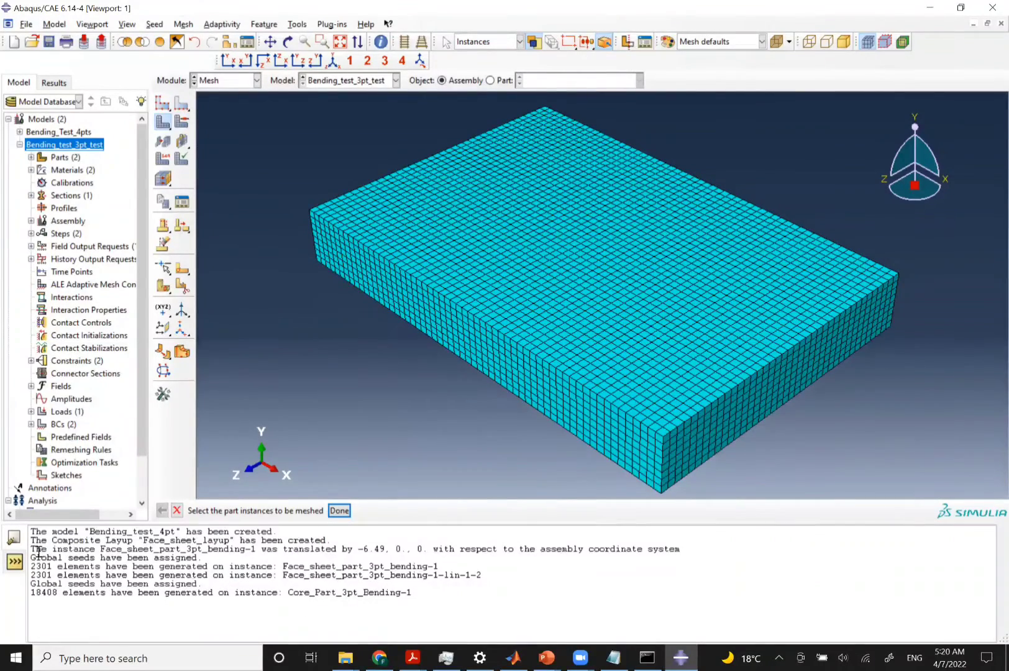
mouse_move(39, 549)
mouse_down()
mouse_move(60, 549)
mouse_move(51, 549)
mouse_up()
click(133, 559)
drag(30, 566, 92, 568)
click(68, 581)
drag(30, 593, 57, 595)
click(131, 593)
In the Job module, create a full analysis job named Bending_Test_3pt from the Bending_test_3pt_test model, keeping the default settings
click(232, 81)
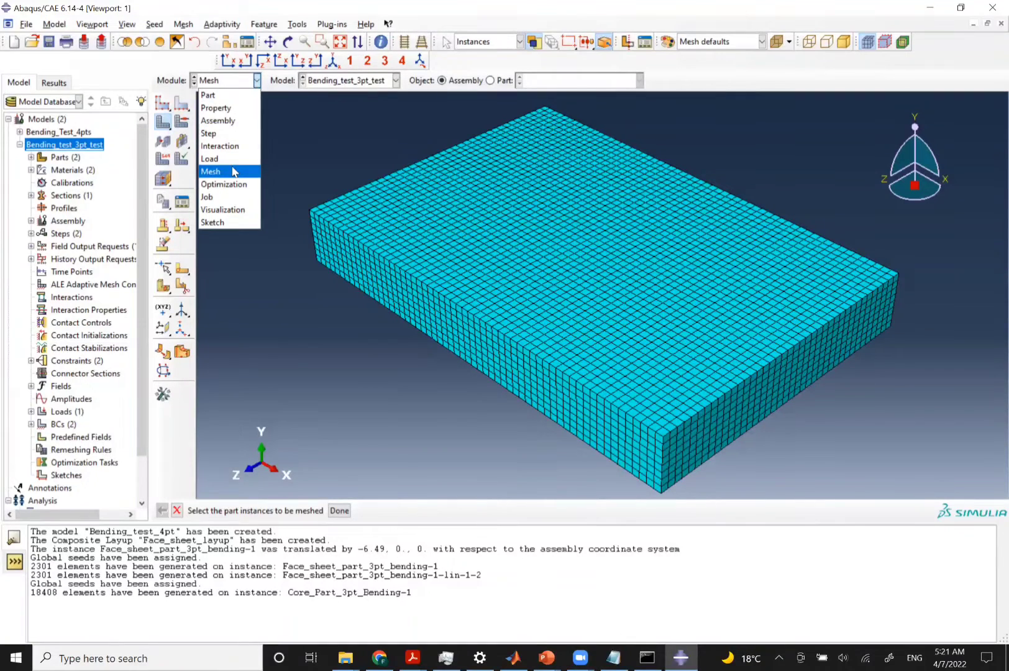
click(234, 198)
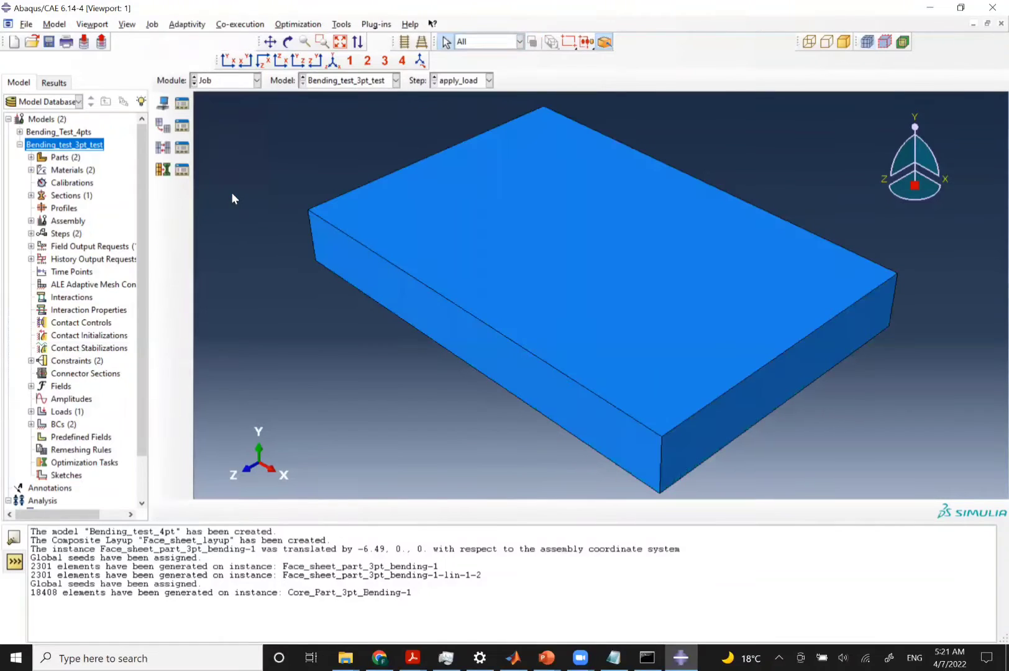
click(164, 103)
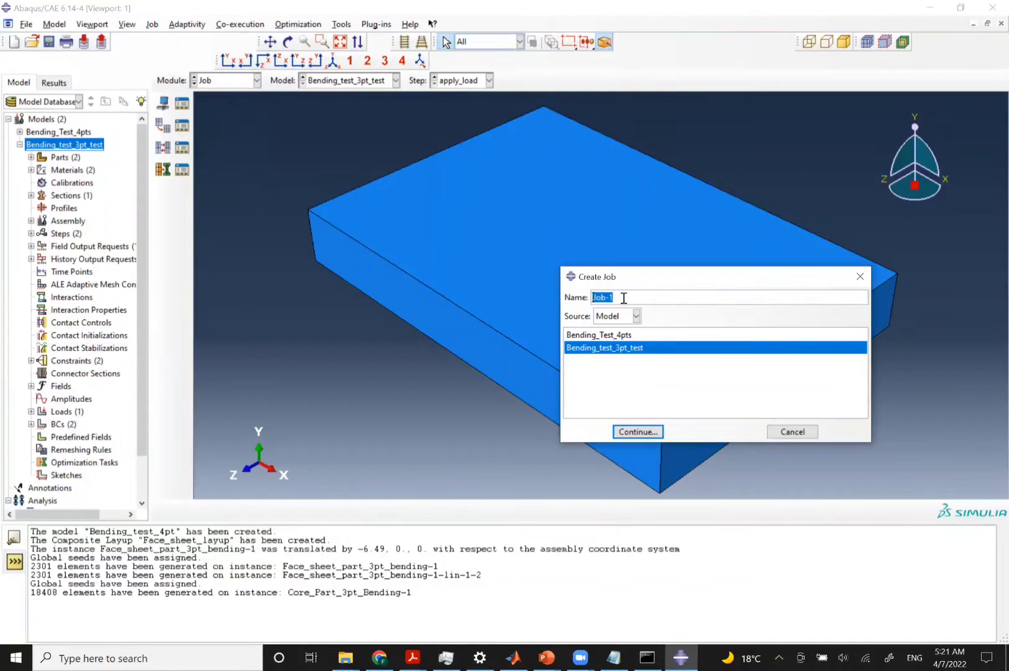
text(Bending_Test_3pt)
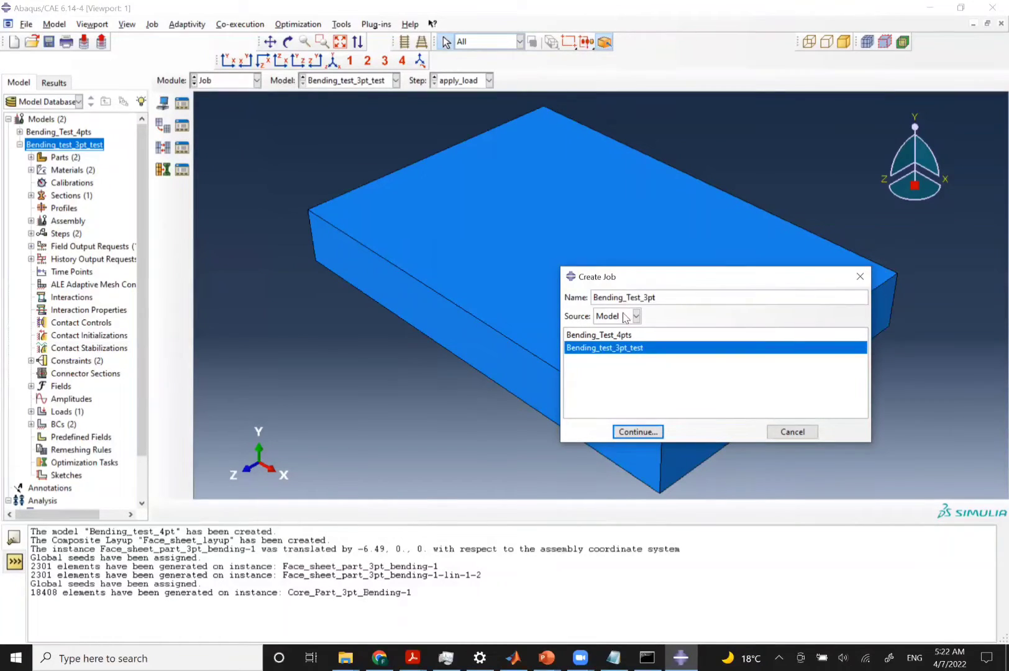
click(607, 317)
click(608, 316)
click(633, 431)
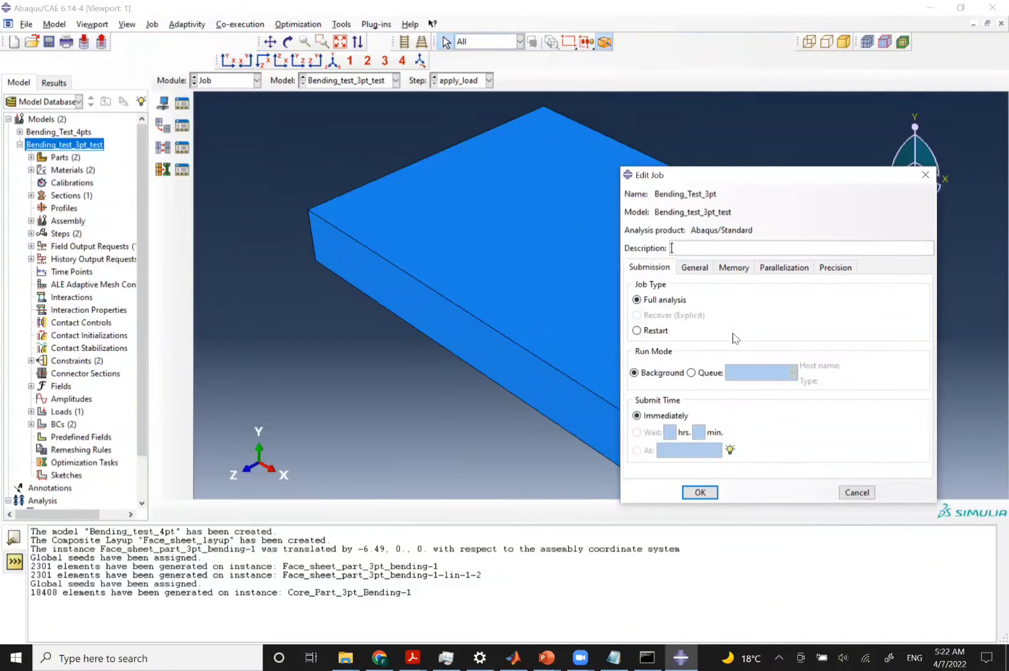
click(690, 494)
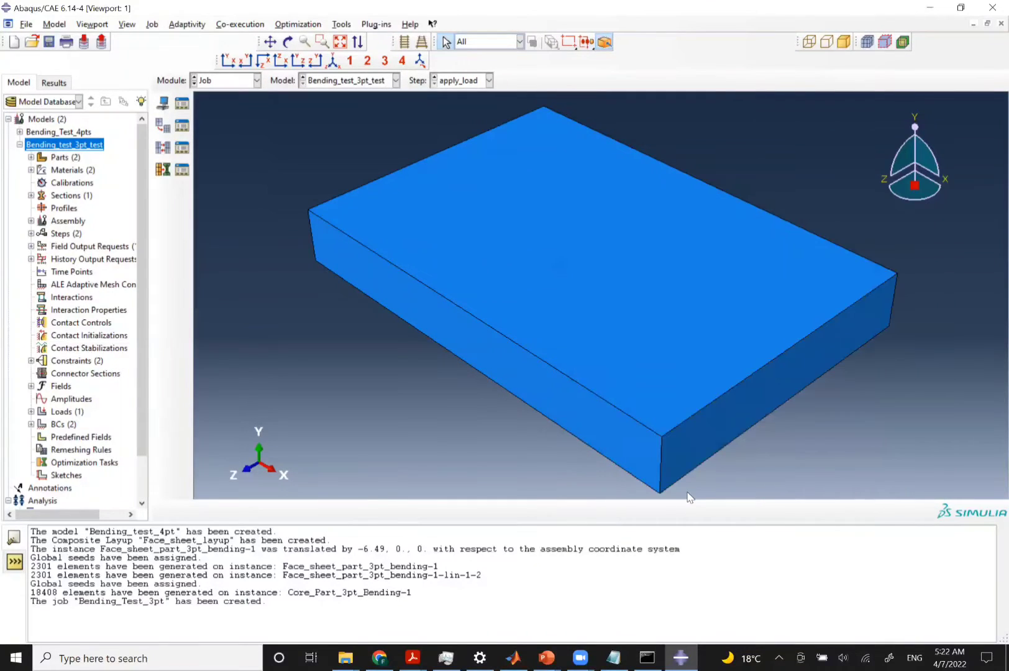
Run a data check on the Bending_Test_3pt job and open its monitor
click(182, 104)
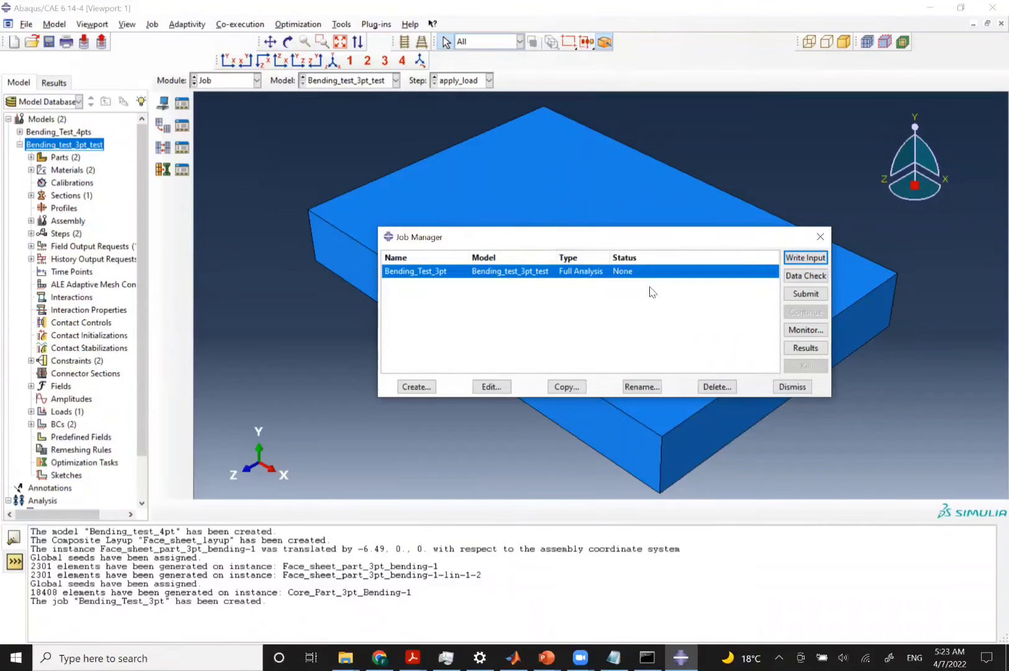
click(800, 277)
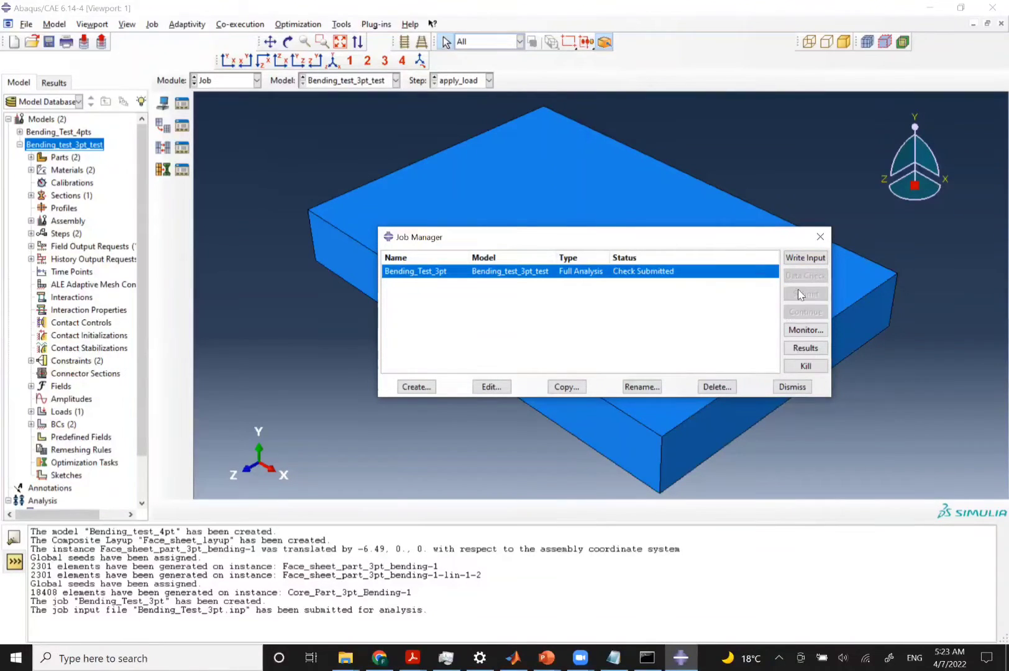
click(798, 330)
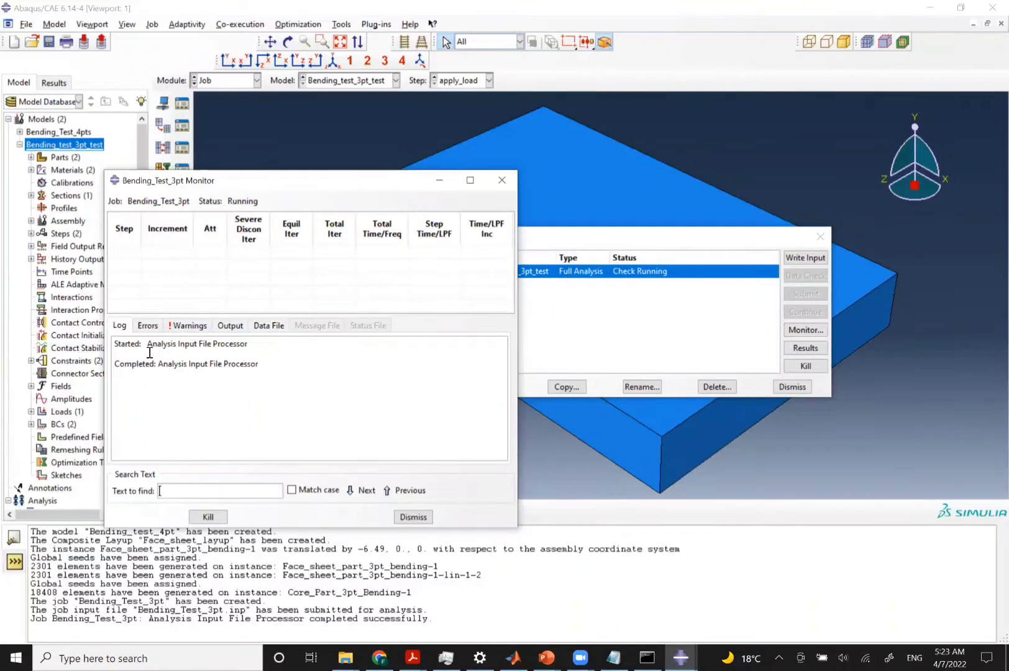
Review the warnings issued for the Bending_Test_3pt data check
click(200, 326)
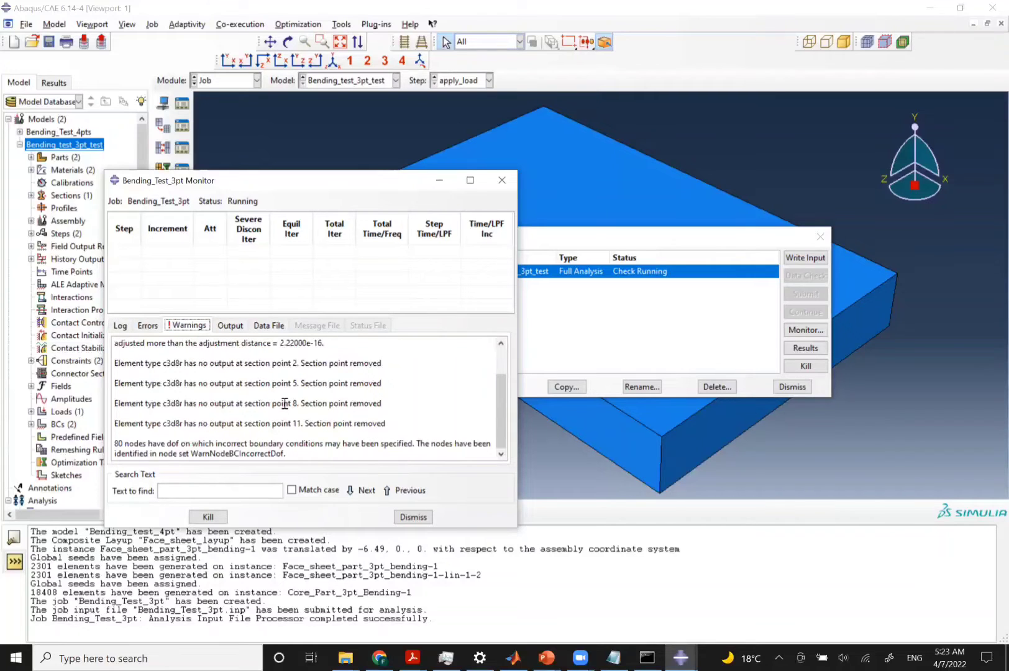
scroll(284, 403, up, 1)
scroll(285, 404, down, 1)
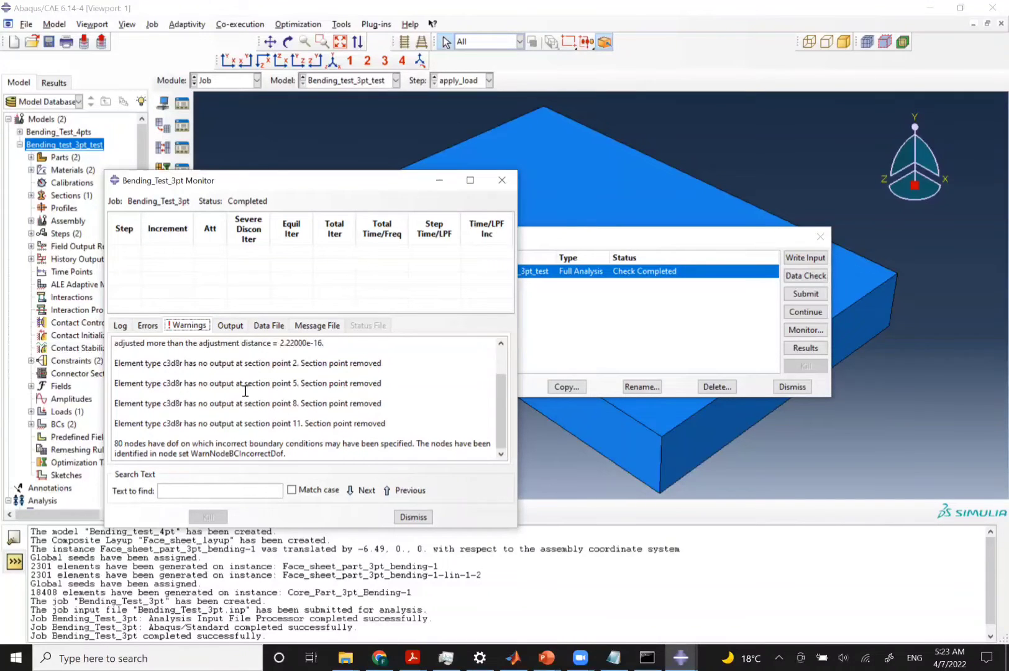
Close the job monitor and submit the Bending_Test_3pt job for full analysis, overwriting the existing job files
click(414, 517)
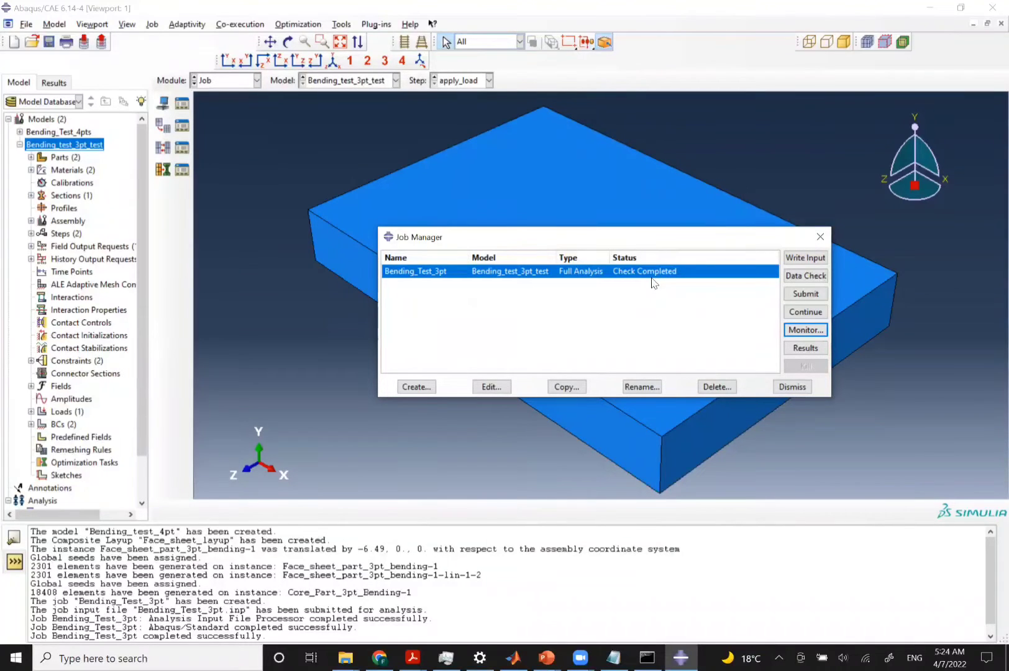
click(806, 296)
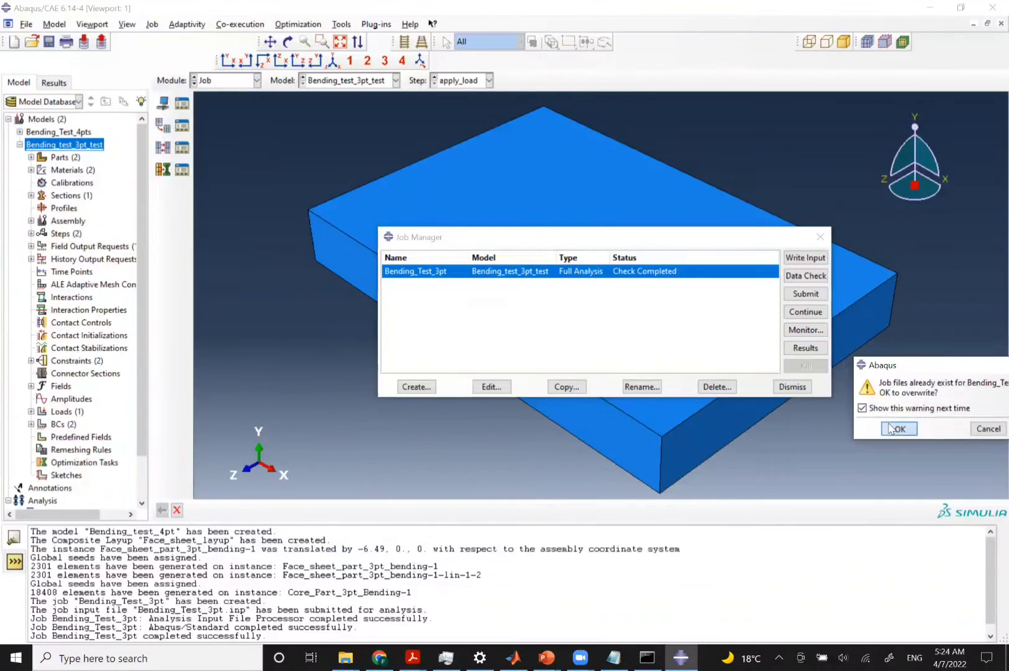
click(891, 429)
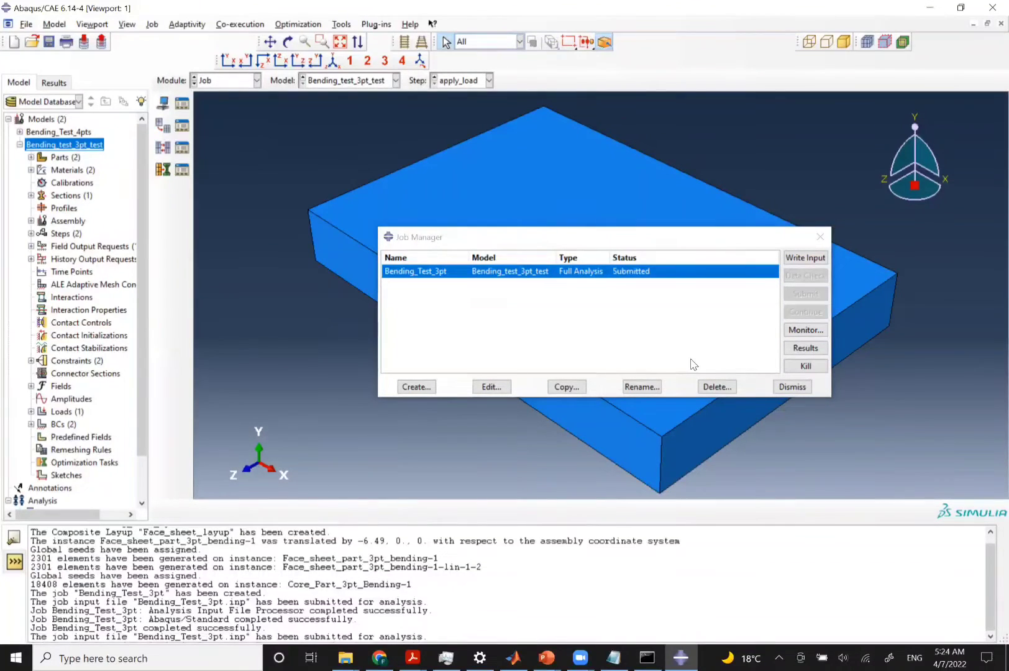
Monitor the running Bending_Test_3pt job and check its errors, warnings and log
click(802, 338)
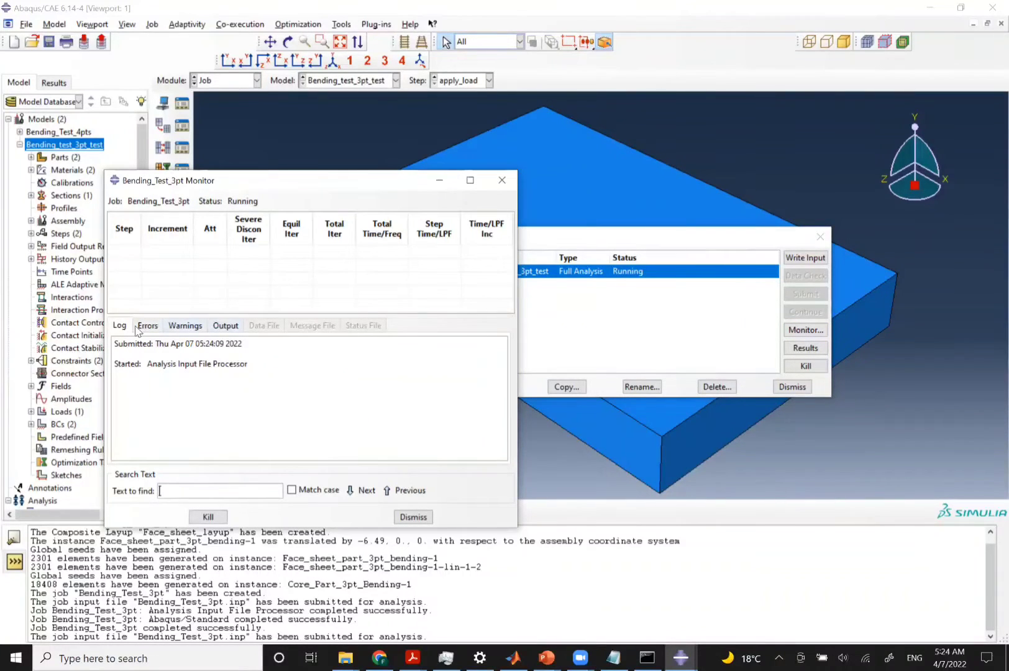
click(148, 327)
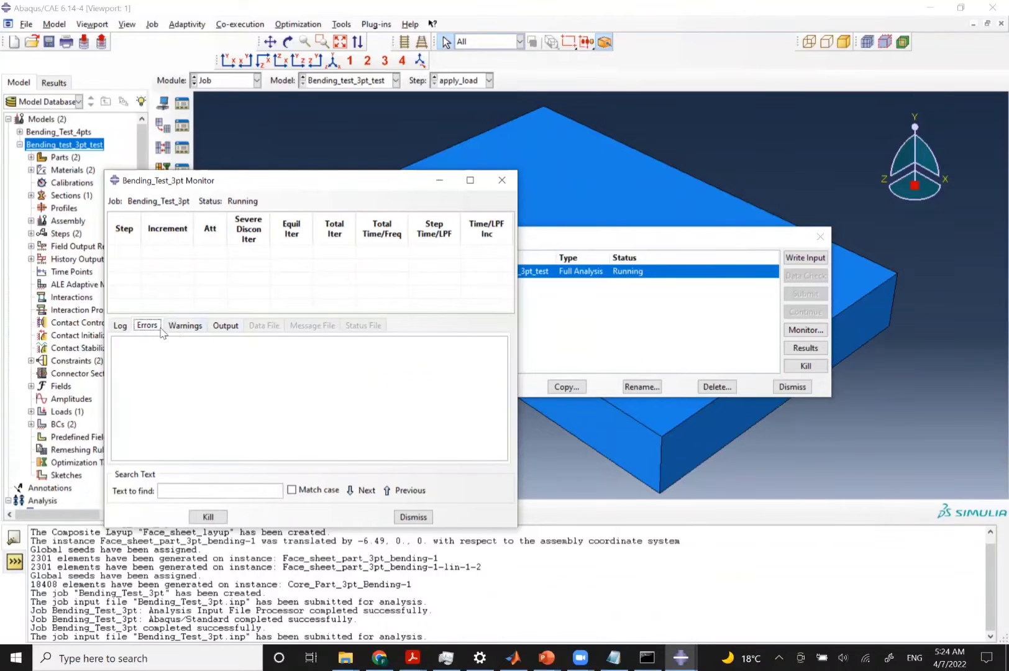
click(177, 330)
click(112, 333)
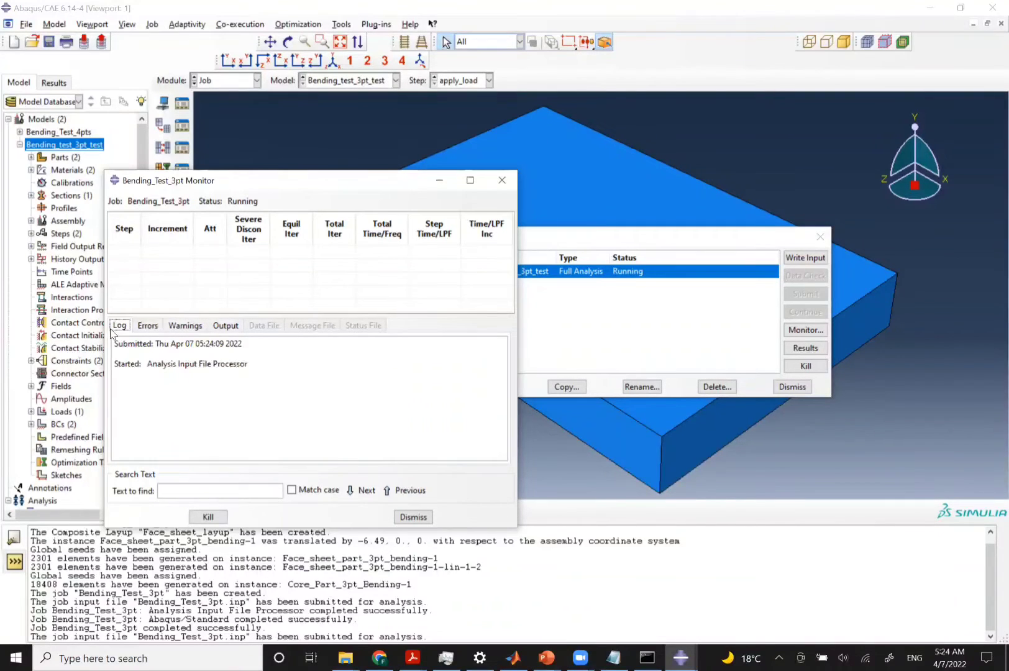
Switch to the presentation slide with the sandwich panel's three-point bending setup, shear force diagram and material data
key(alt+Tab)
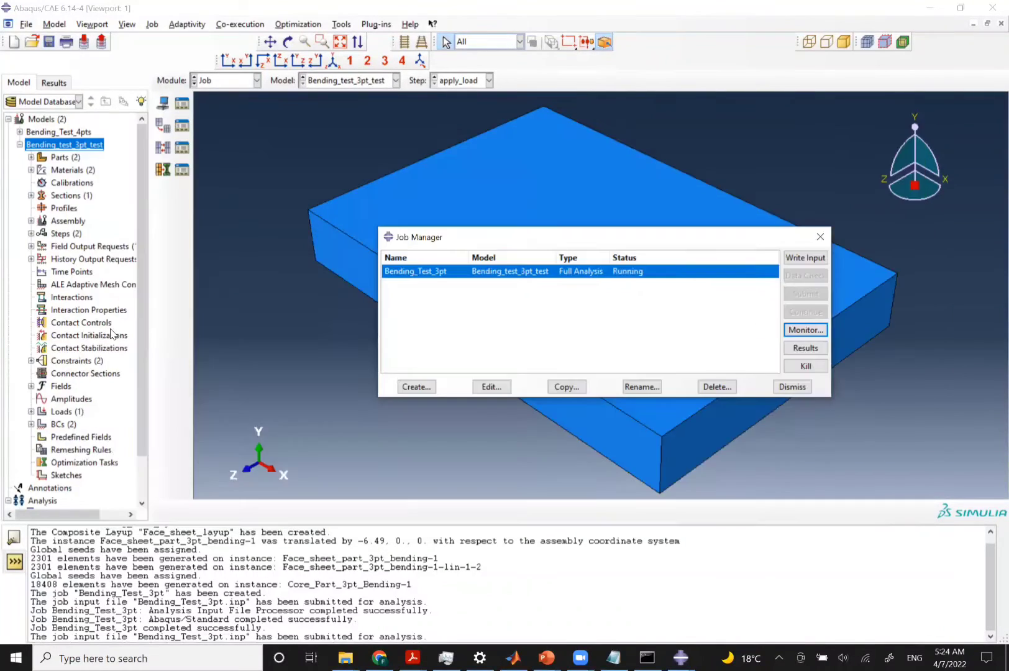
key(alt+Tab)
key(alt+Tab)
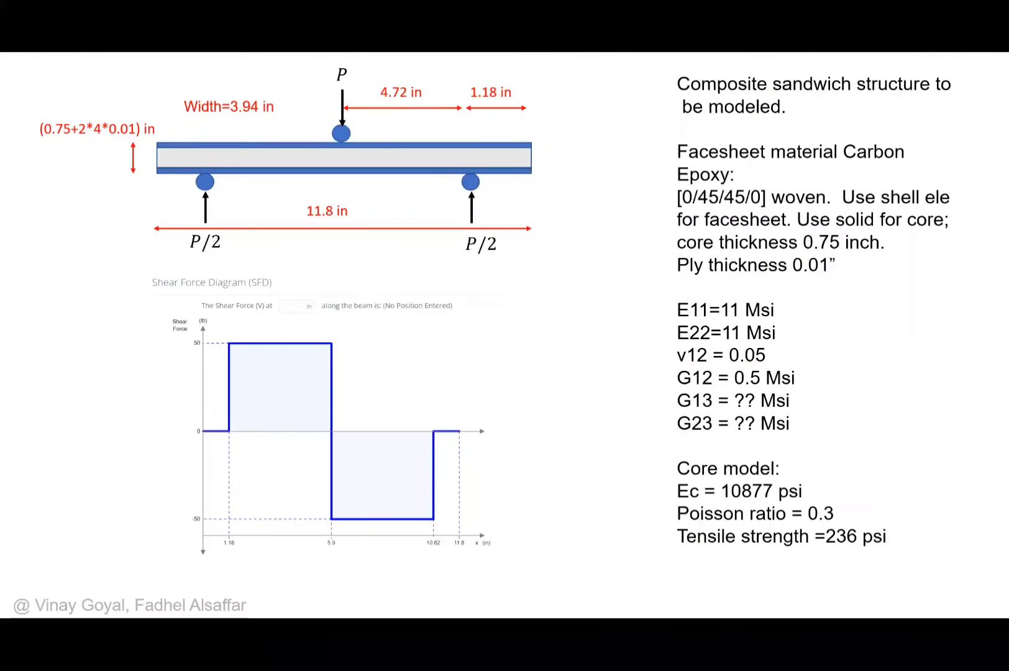
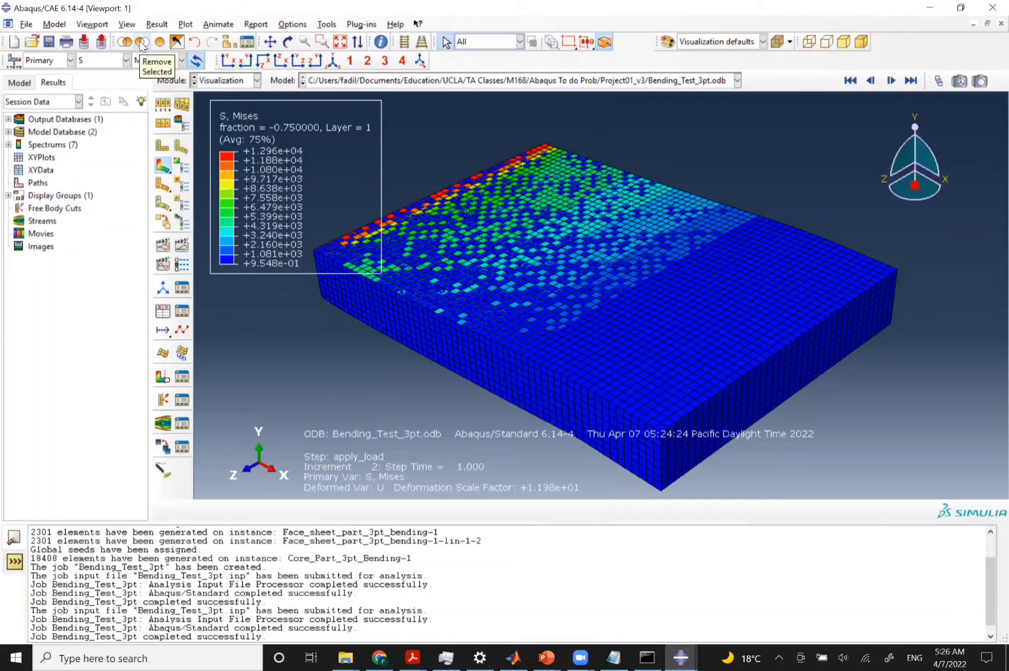
Remove the core section from the displayed stress results, leaving only the two face sheets
click(143, 42)
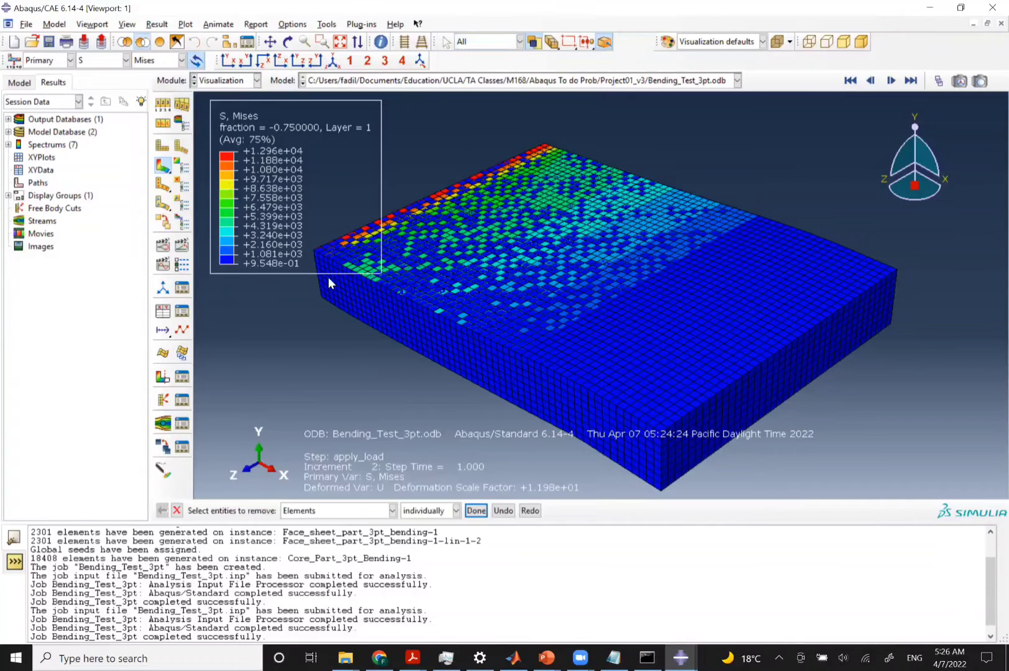
click(391, 511)
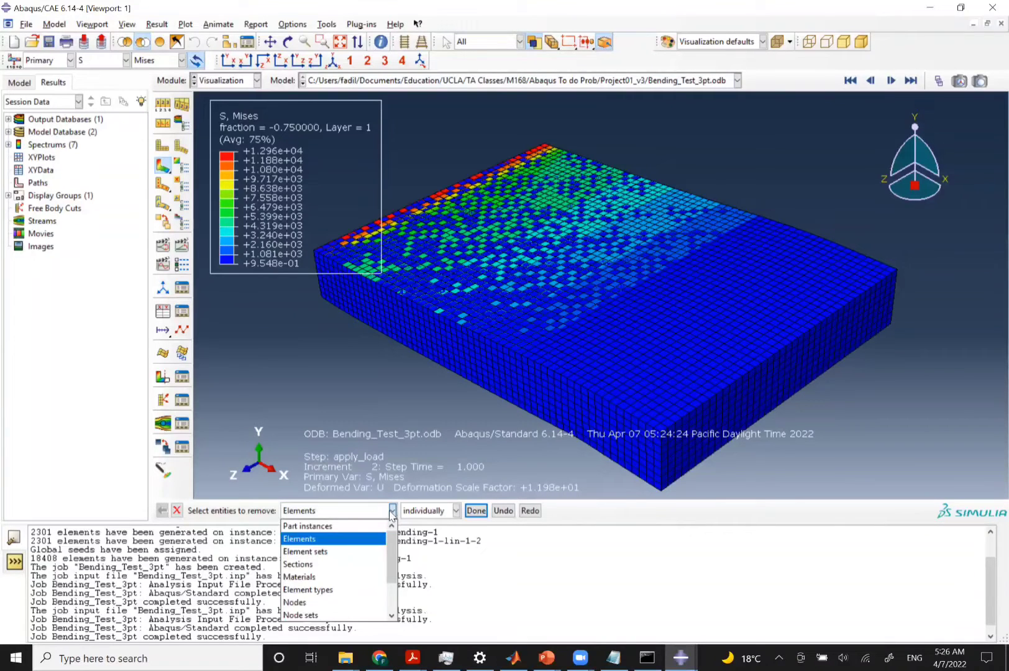
click(335, 564)
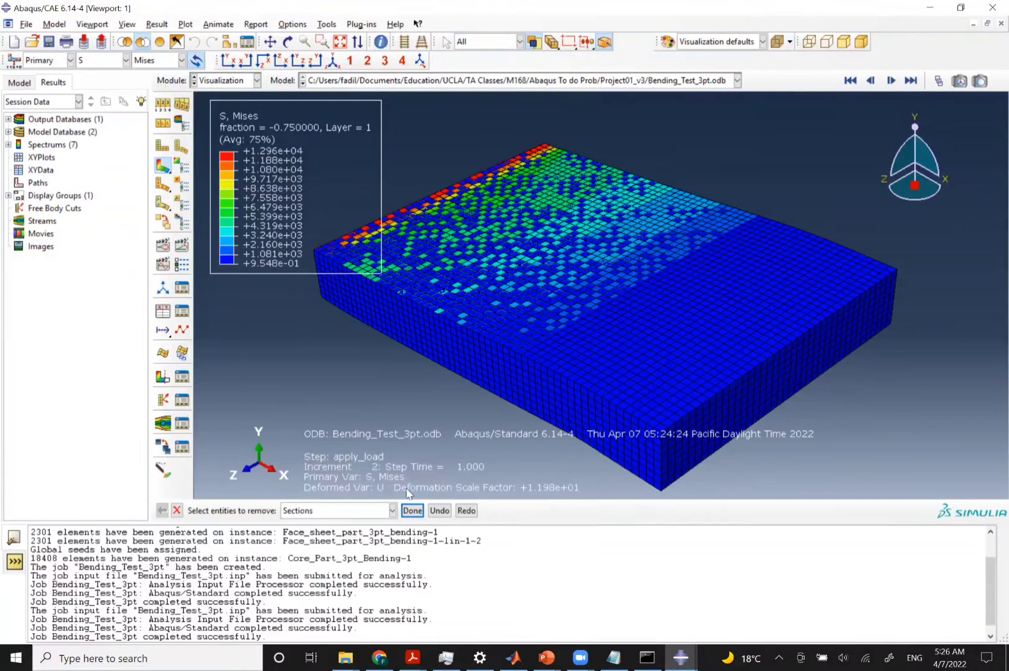
click(514, 383)
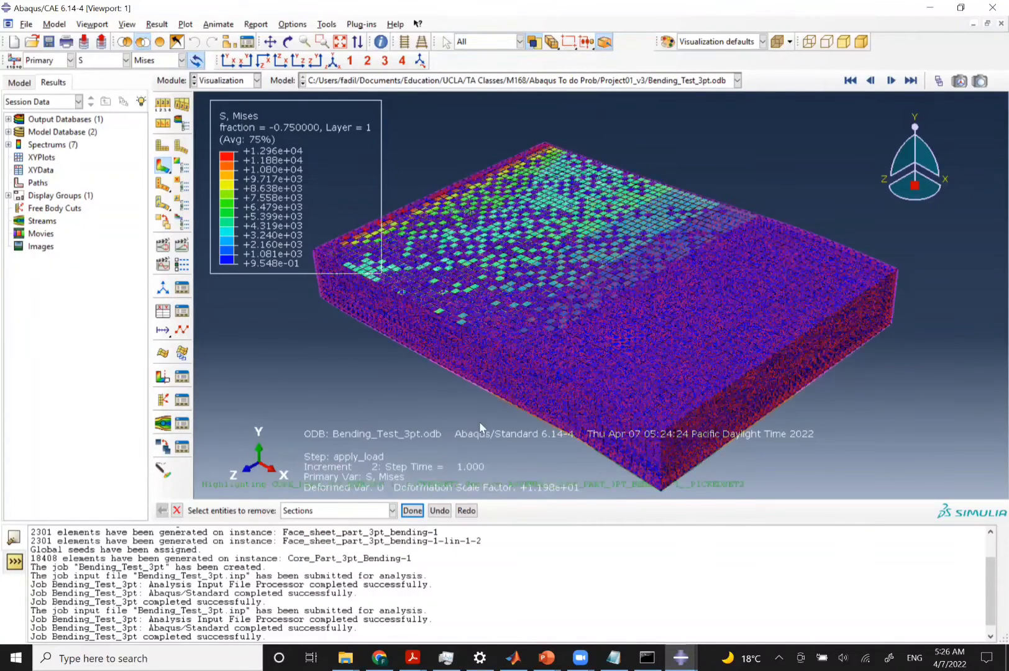
click(412, 510)
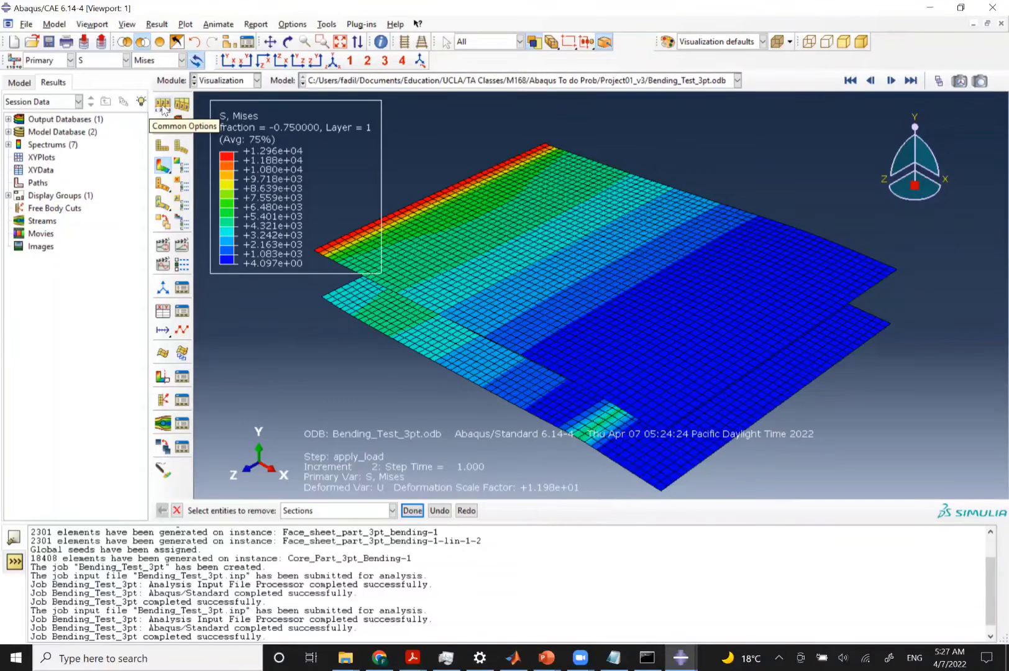
Hide the mesh lines on the contour plot by showing only free edges
click(163, 107)
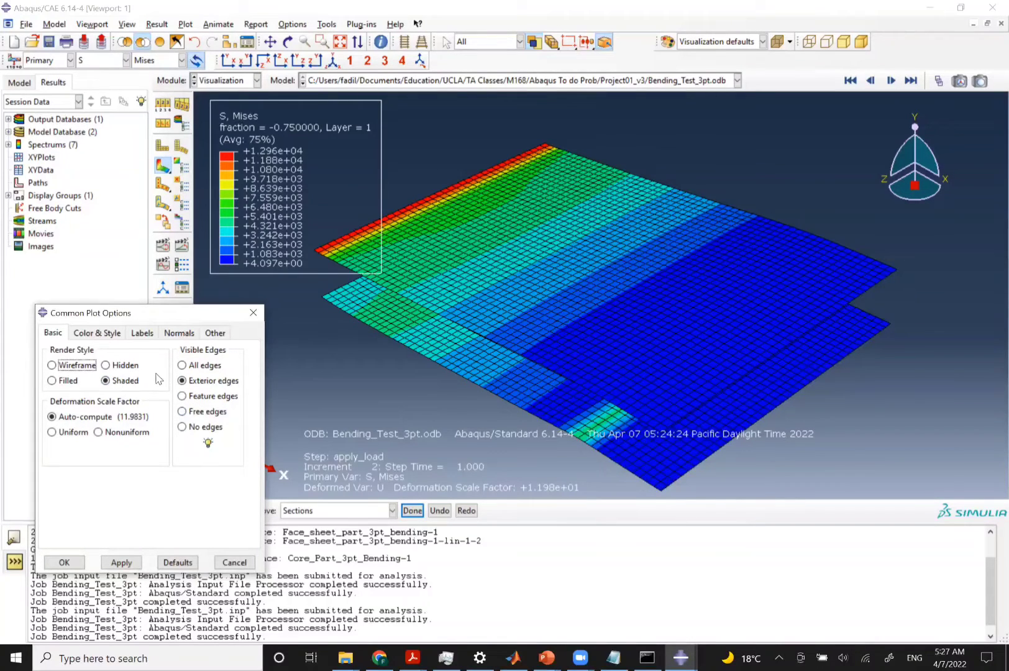
click(197, 412)
click(136, 566)
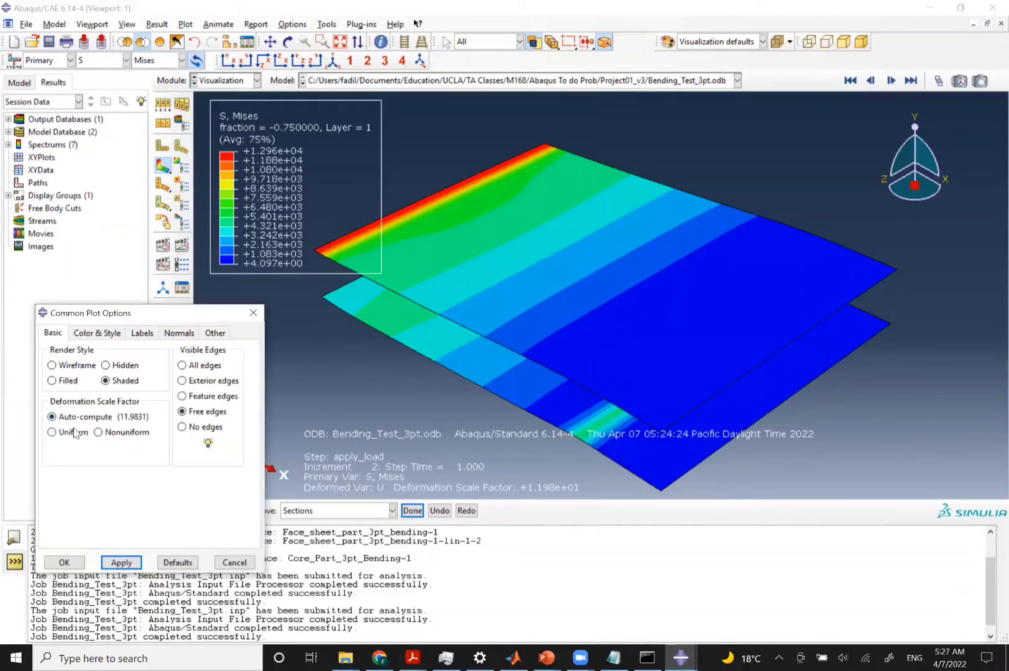
Try a uniform deformation scale factor of 20 on the deformed face sheets
click(74, 434)
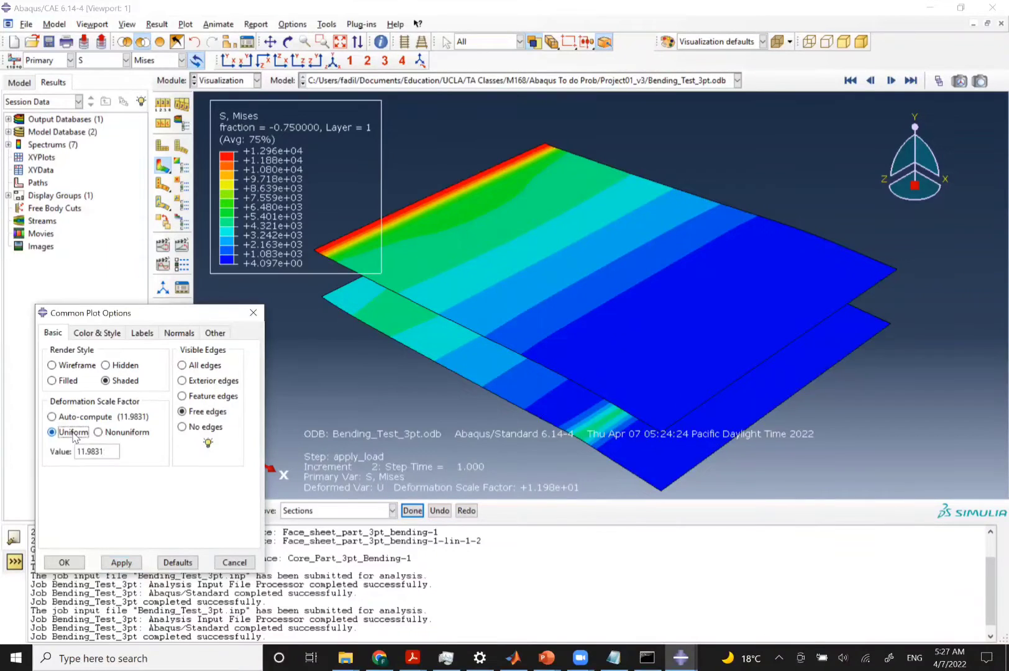
click(122, 563)
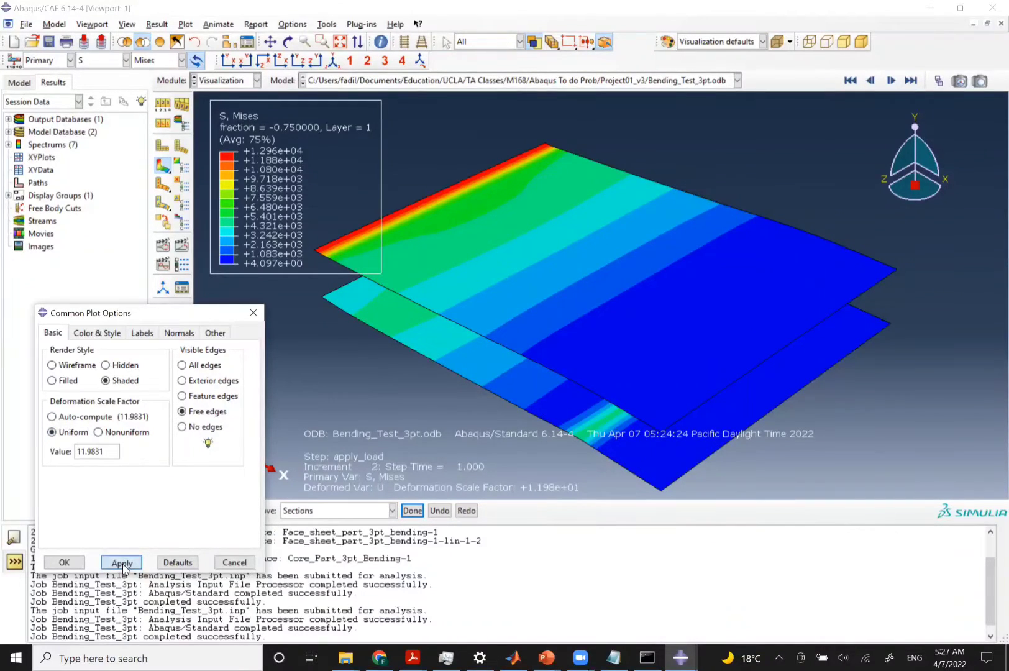
click(94, 452)
double_click(94, 453)
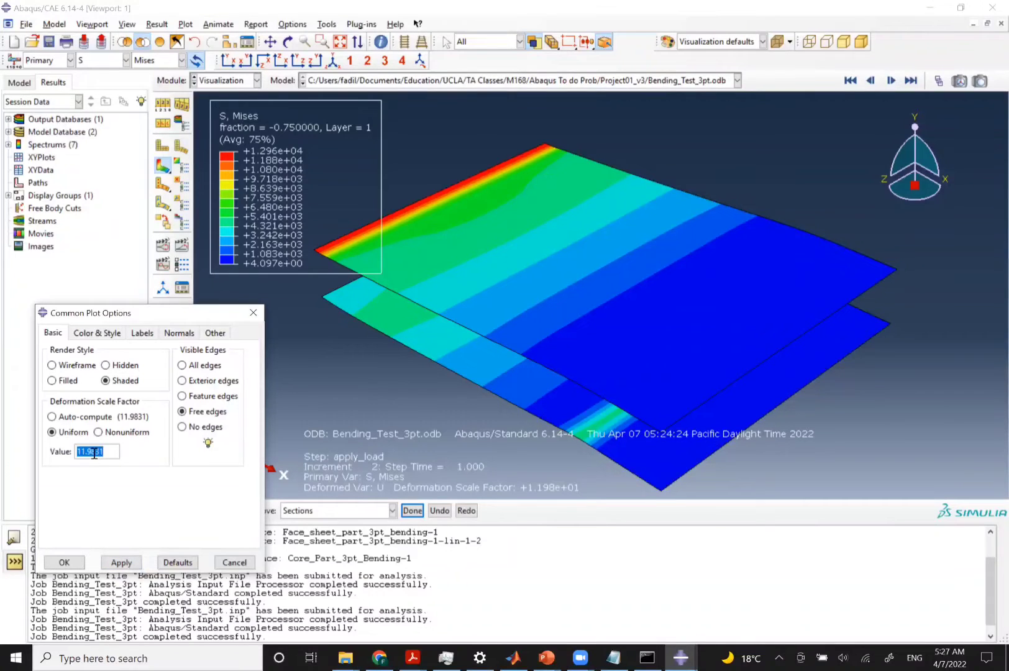
text(20)
click(122, 562)
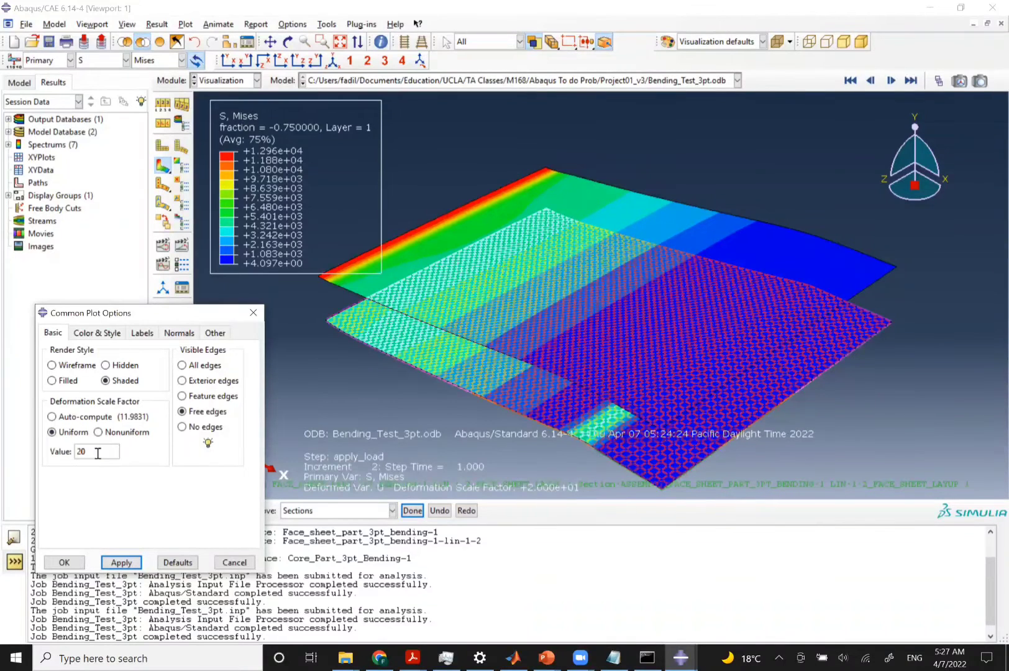
Return the deformation scale factor to Auto-compute and close the plot options
click(65, 417)
click(122, 562)
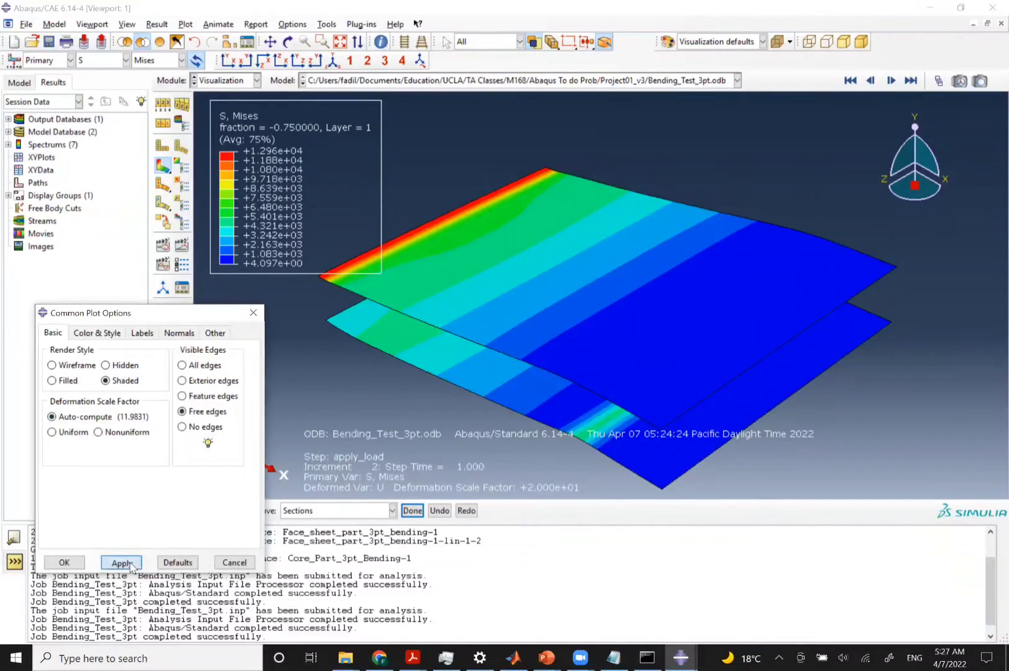
click(252, 313)
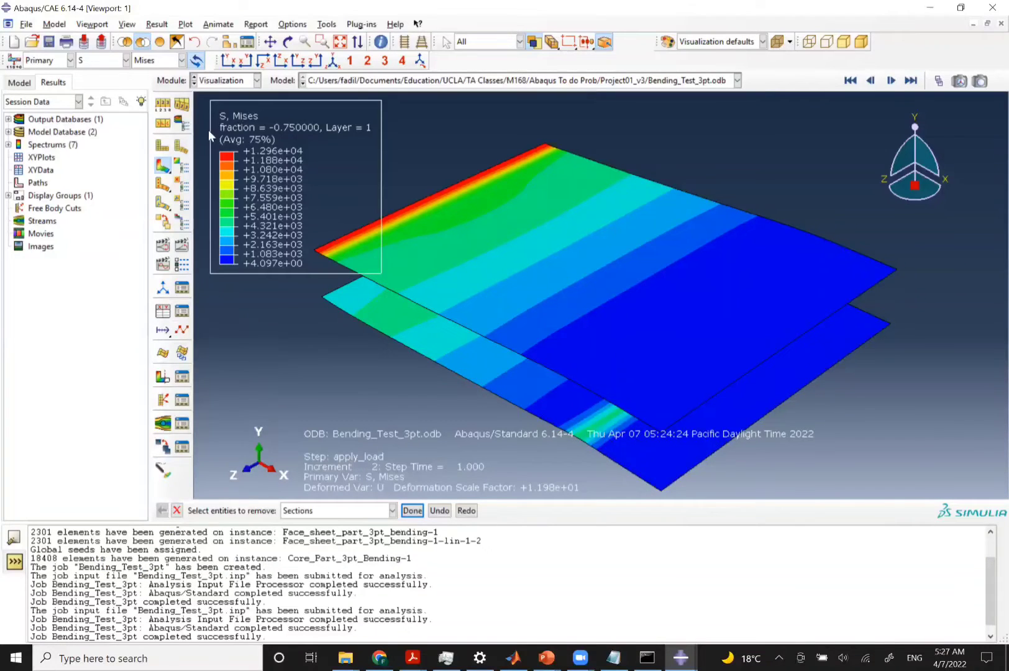
Plot the S11 stress component and examine it on the lower and upper face sheets, highlighting each in turn
click(152, 63)
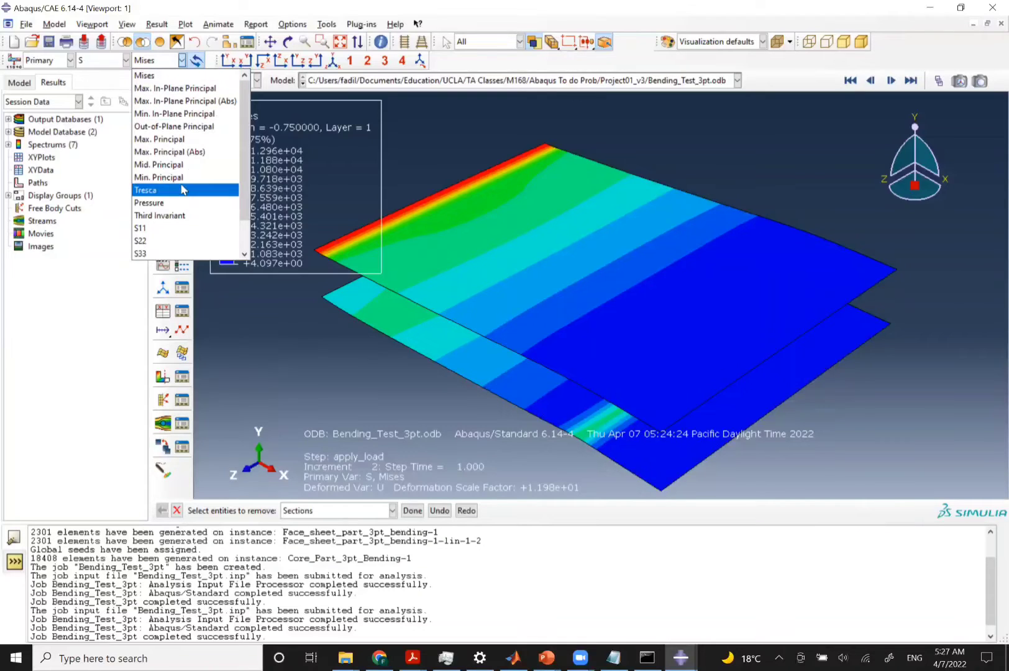
click(169, 237)
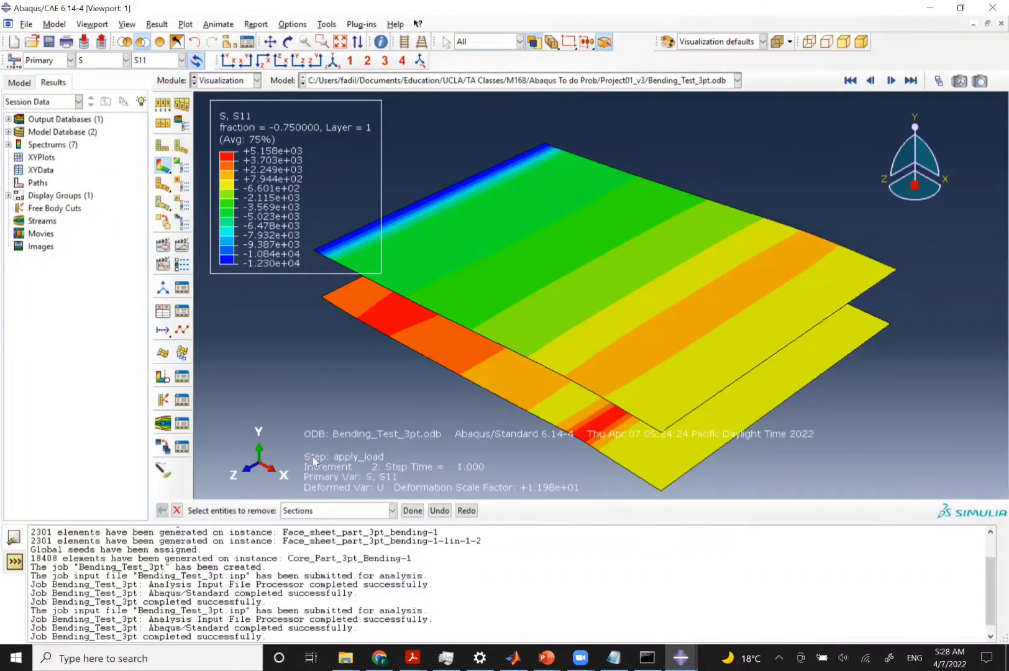
click(351, 276)
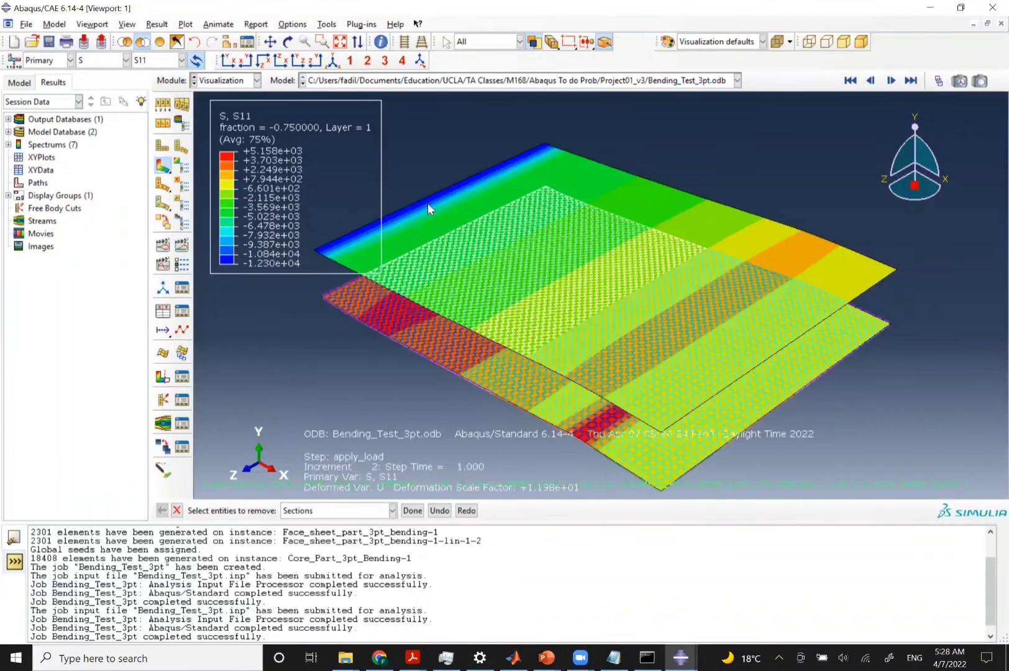
click(413, 193)
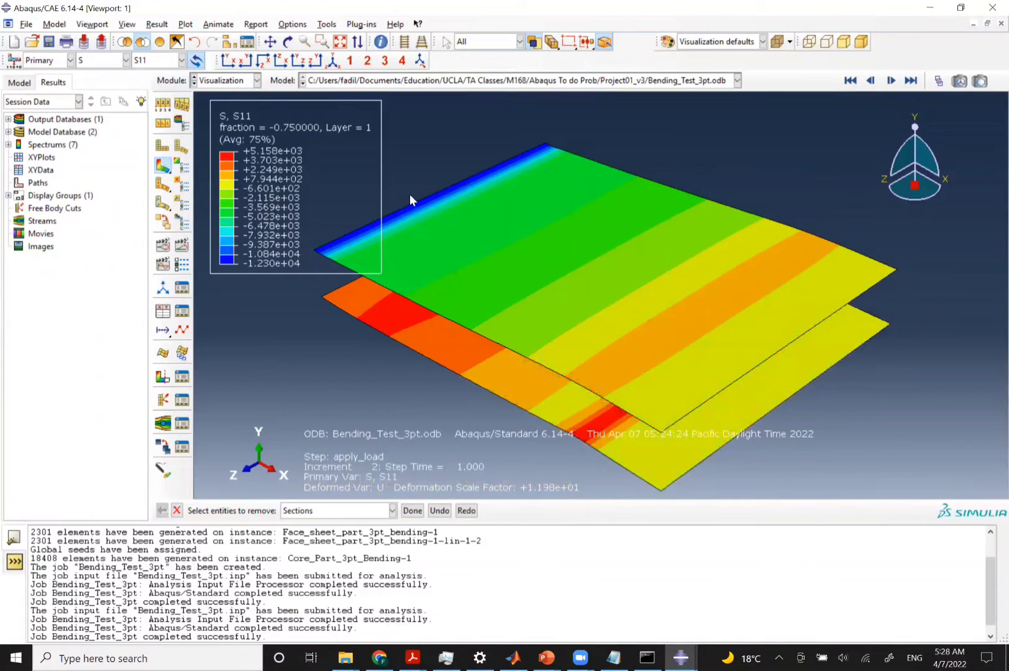
click(360, 301)
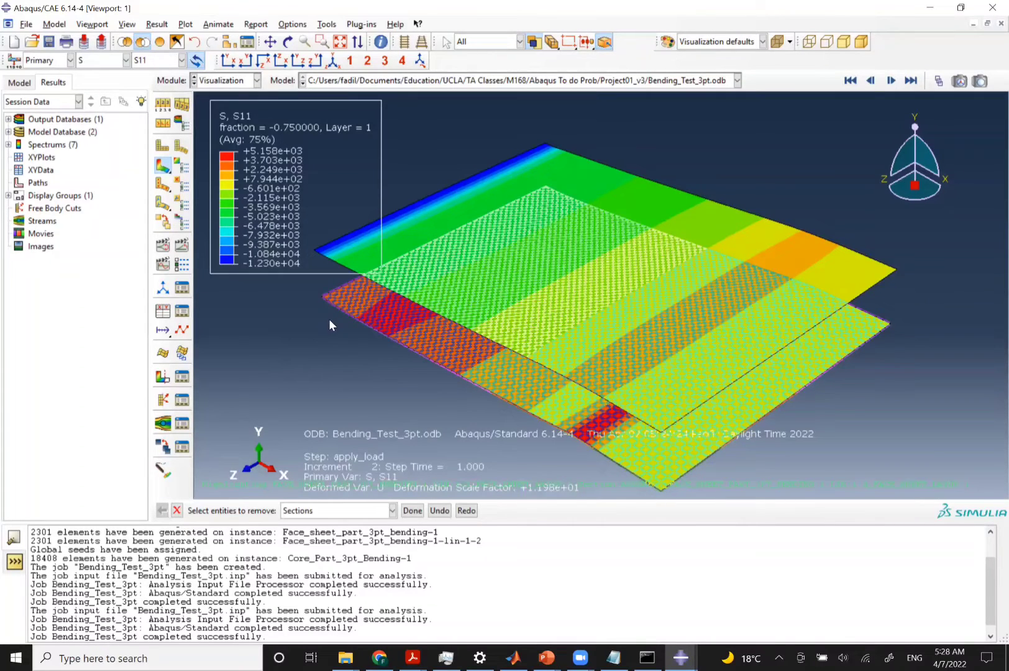
click(432, 201)
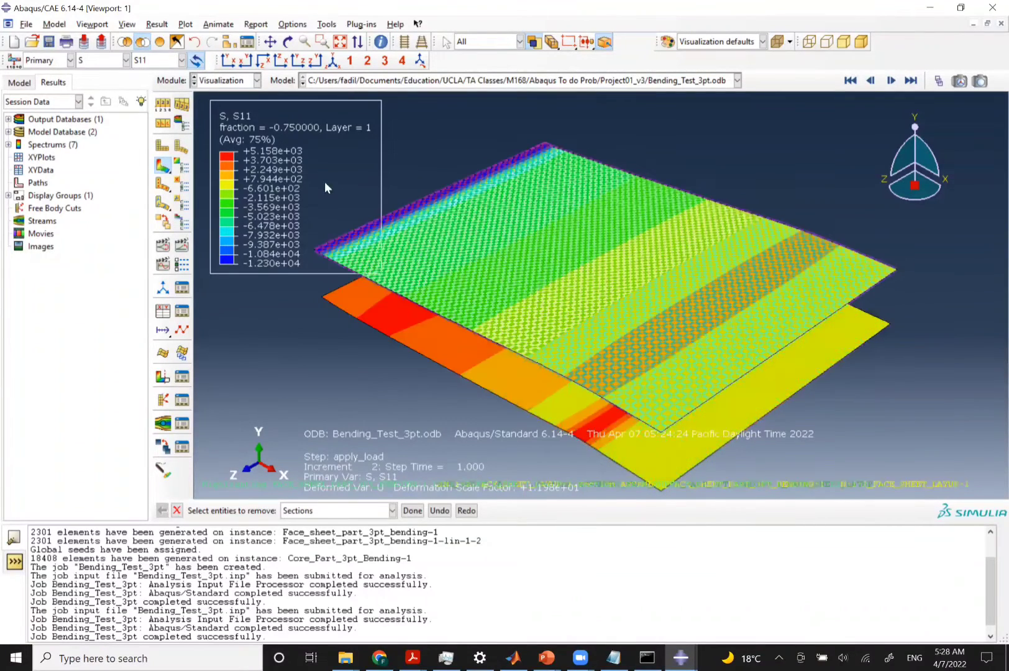
click(363, 120)
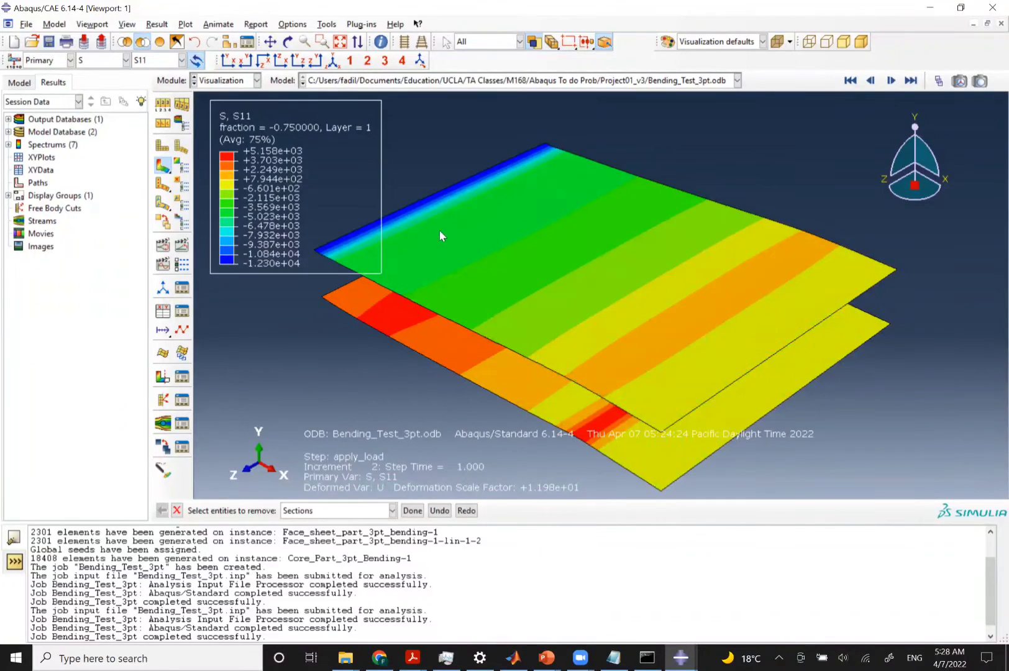
click(418, 193)
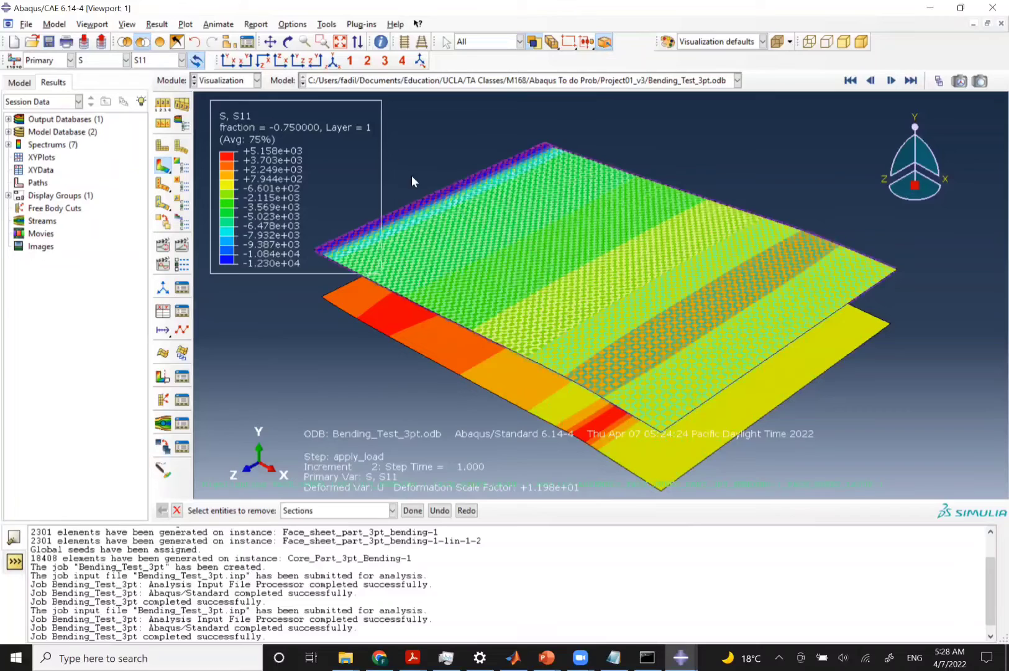
click(383, 150)
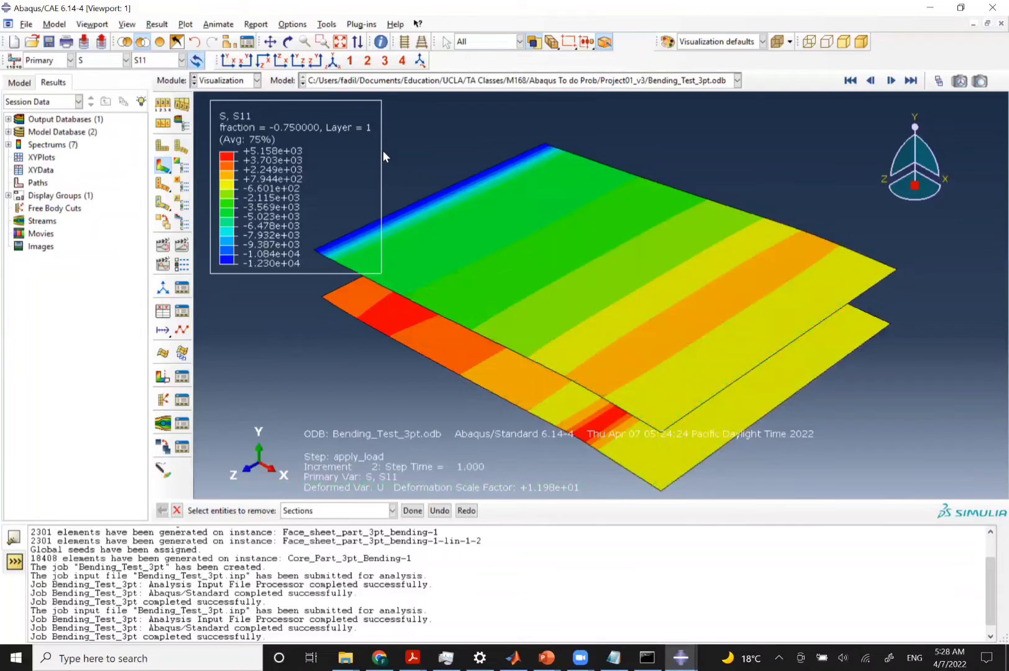
Set the section points to ply-based results and display S11 at the middle of PLY-1
click(156, 25)
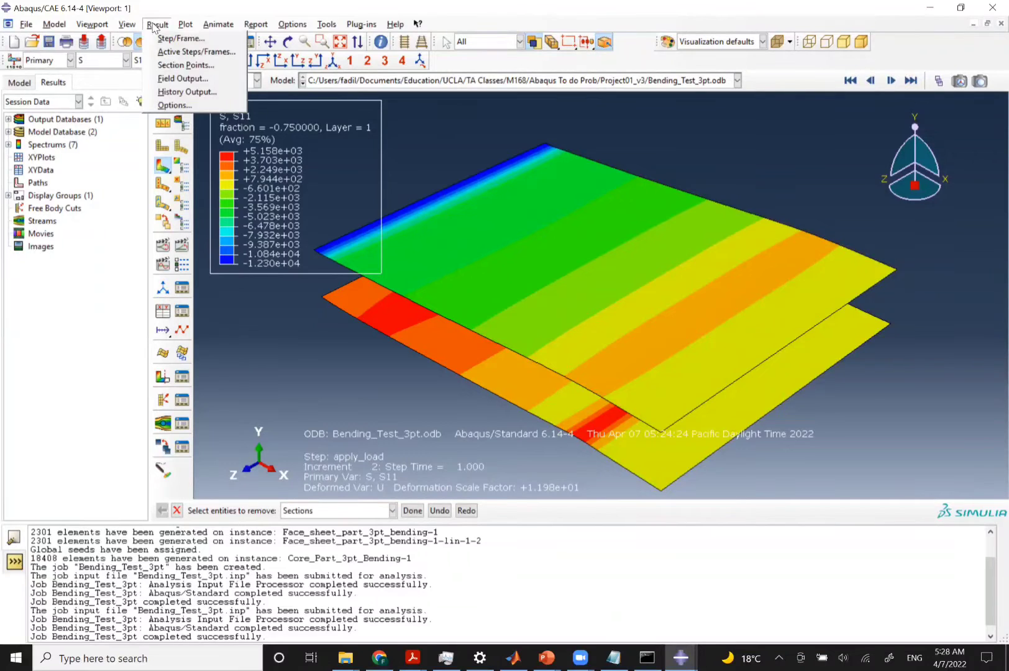
click(180, 64)
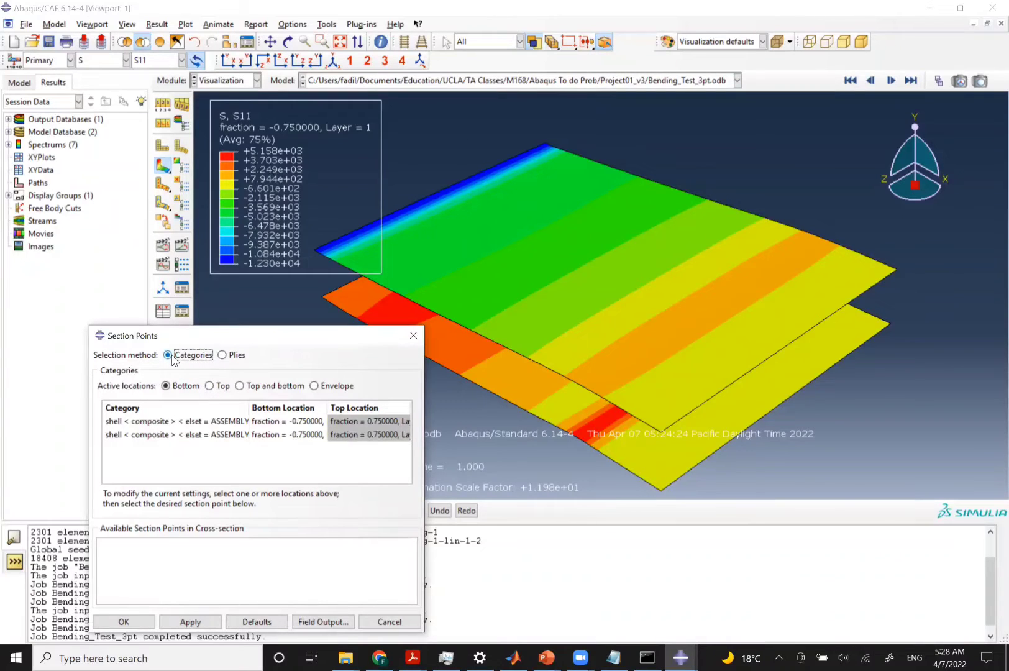
click(225, 360)
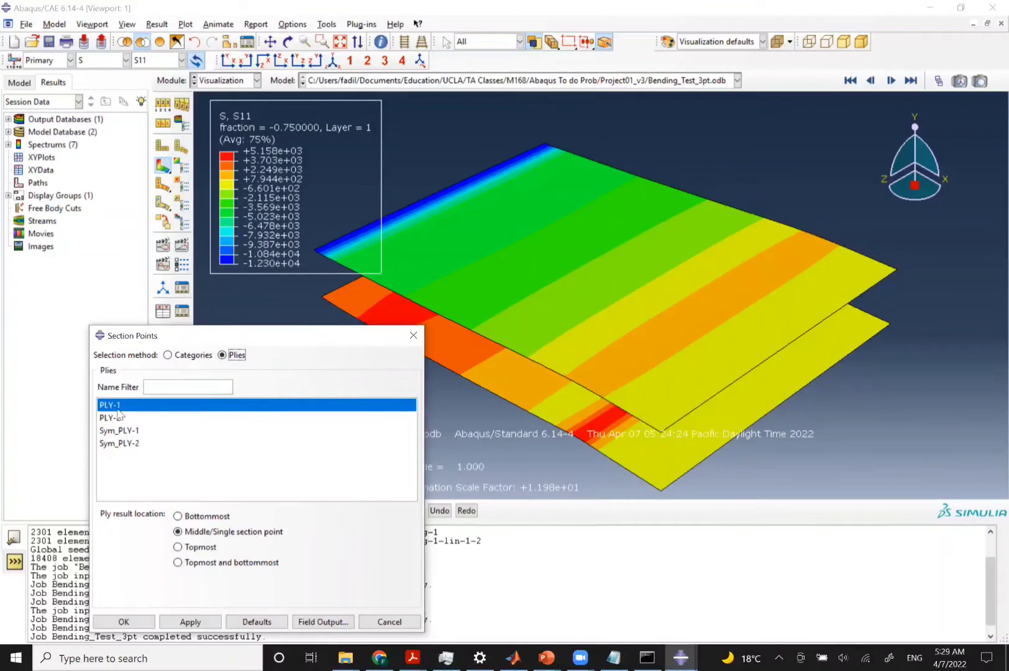
click(198, 622)
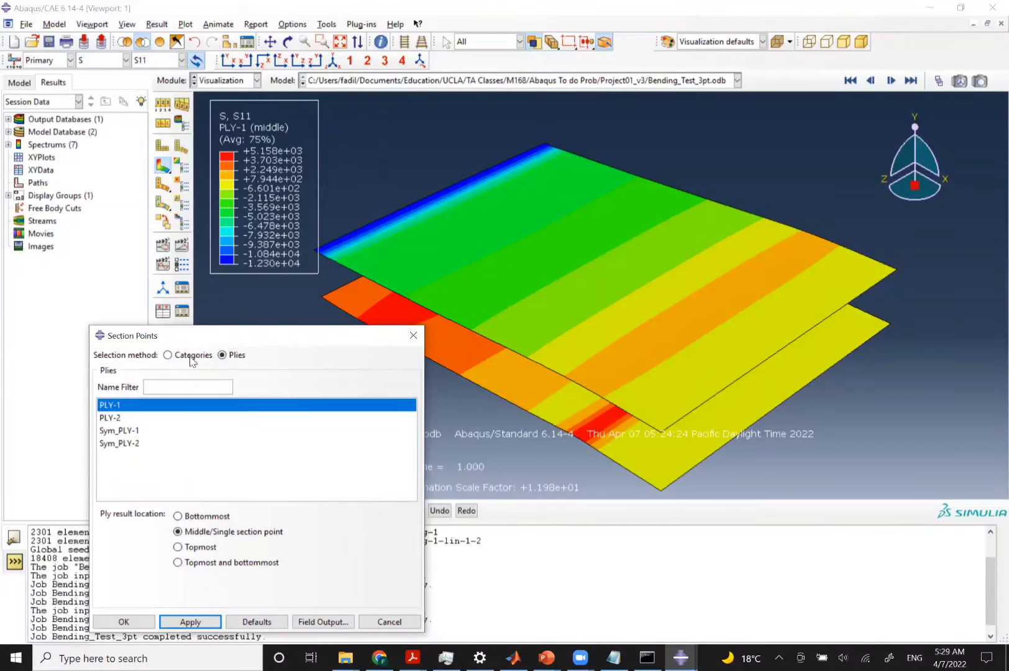
Display S11 at the middle of PLY-2, Sym_PLY-2 and Sym_PLY-1 in turn, and return to PLY-1
click(117, 420)
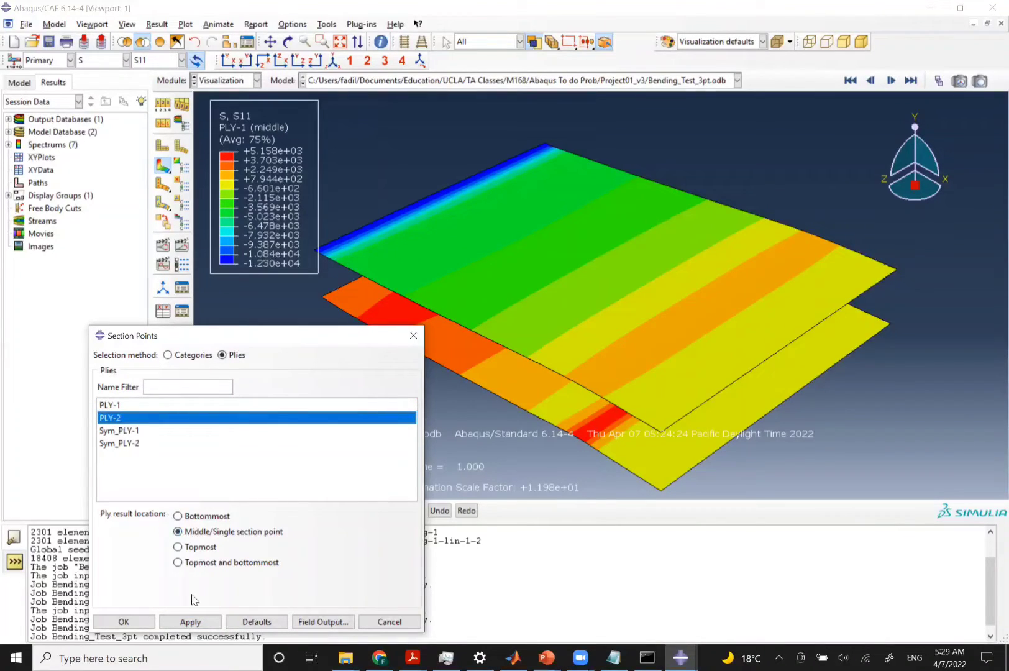
click(194, 622)
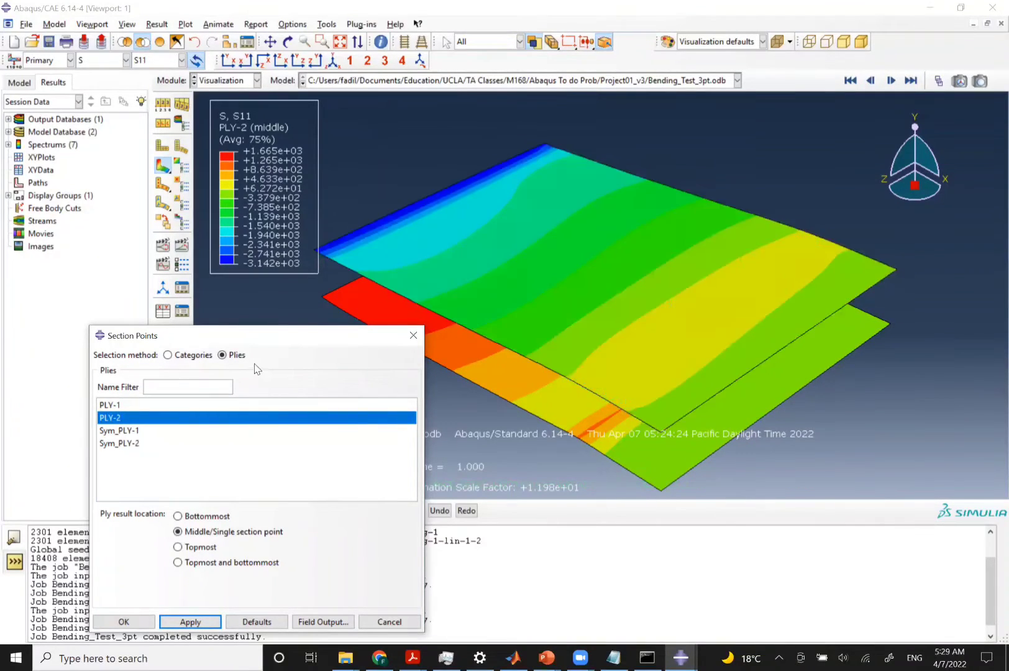
click(131, 444)
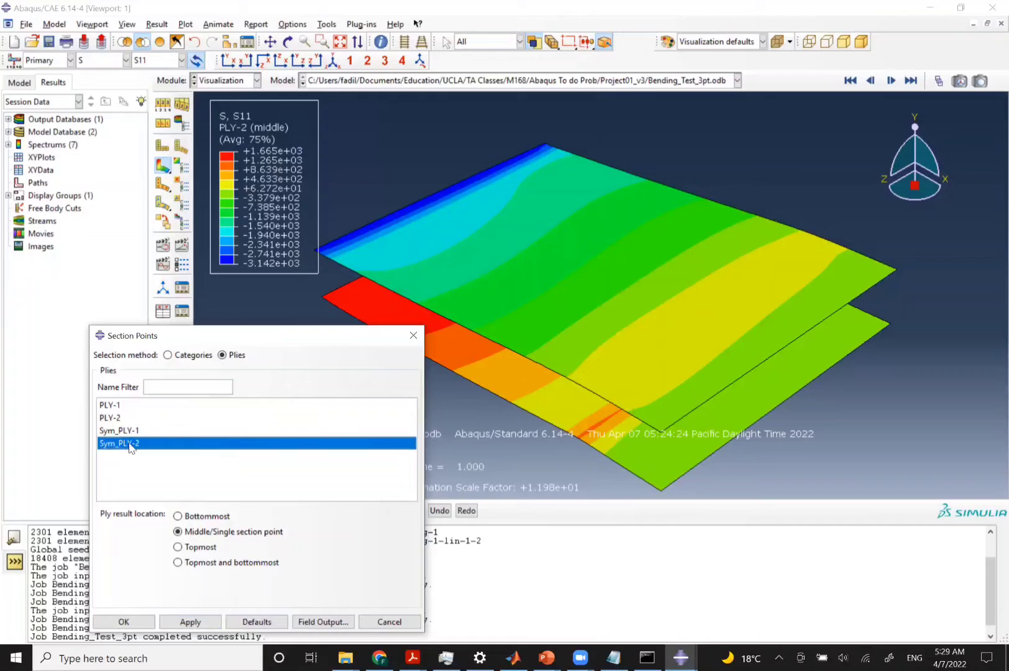
click(195, 621)
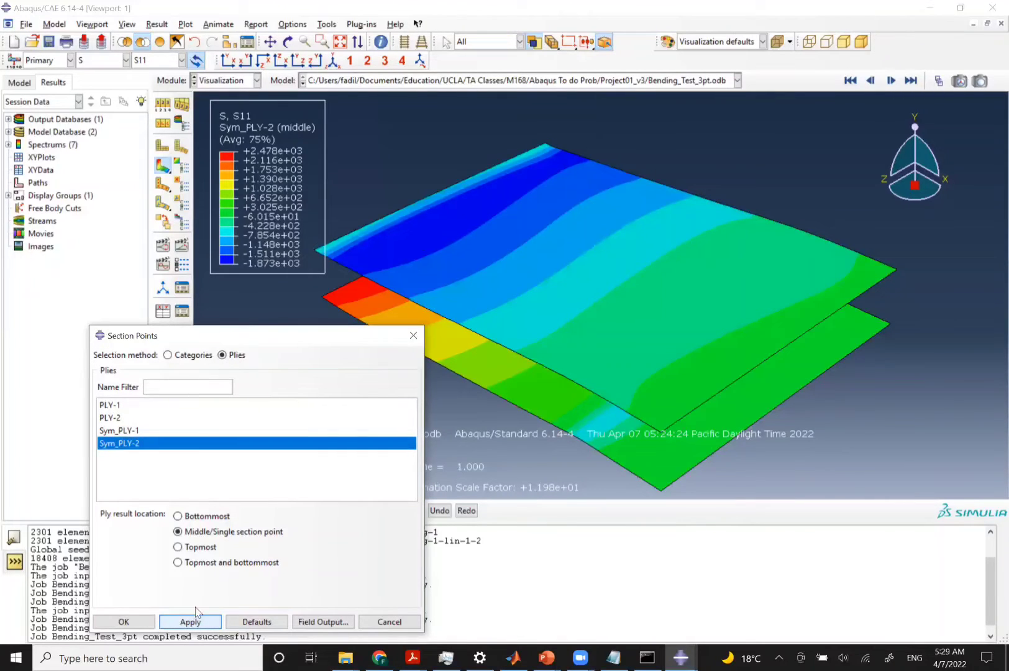
click(128, 431)
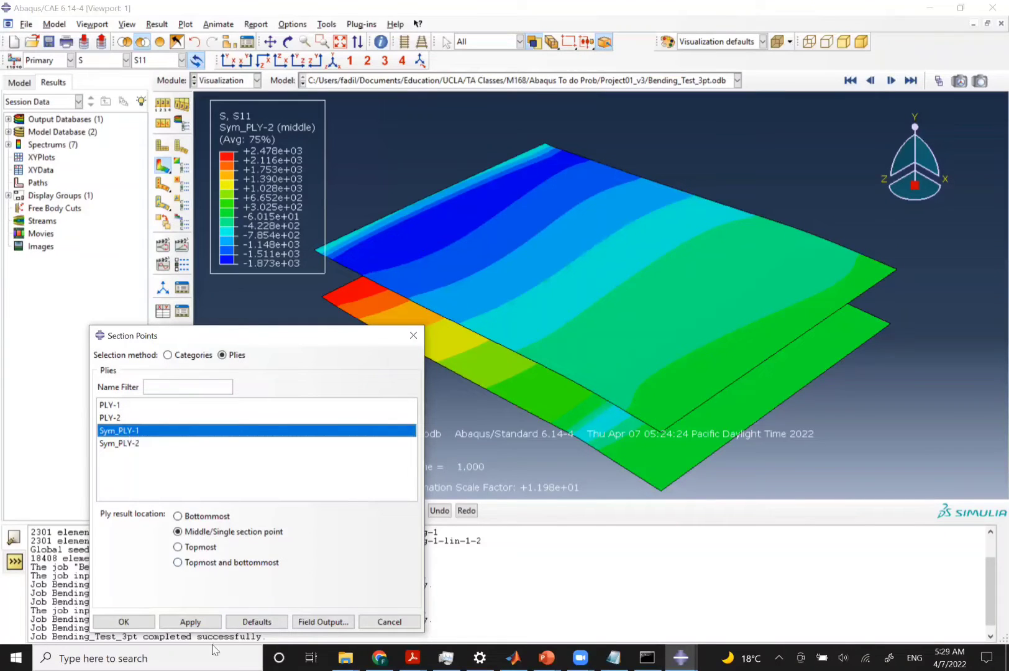
click(190, 623)
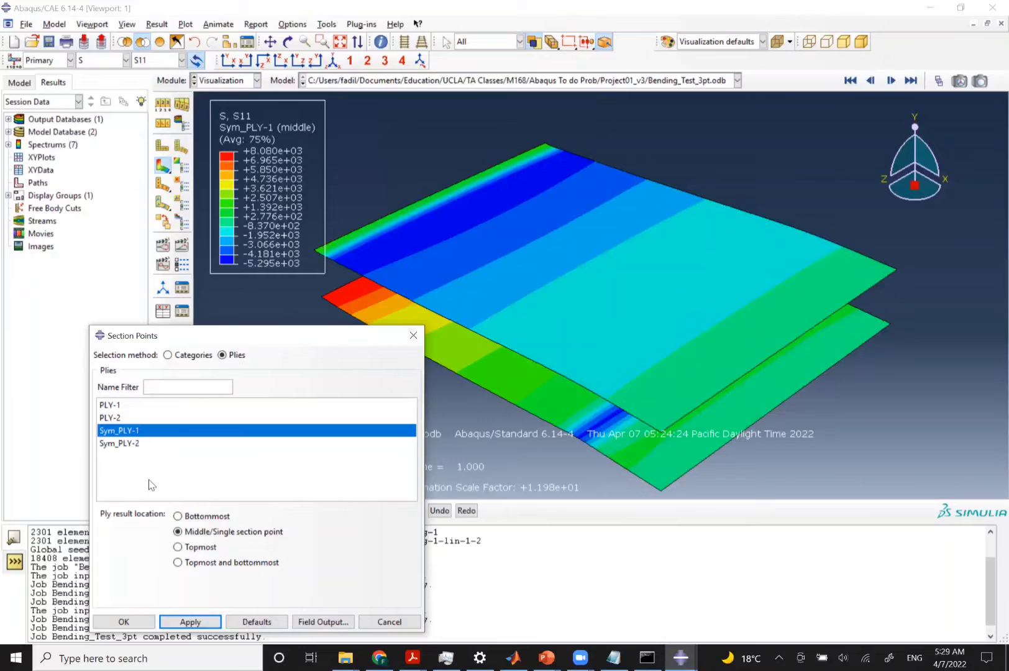
click(117, 408)
click(191, 621)
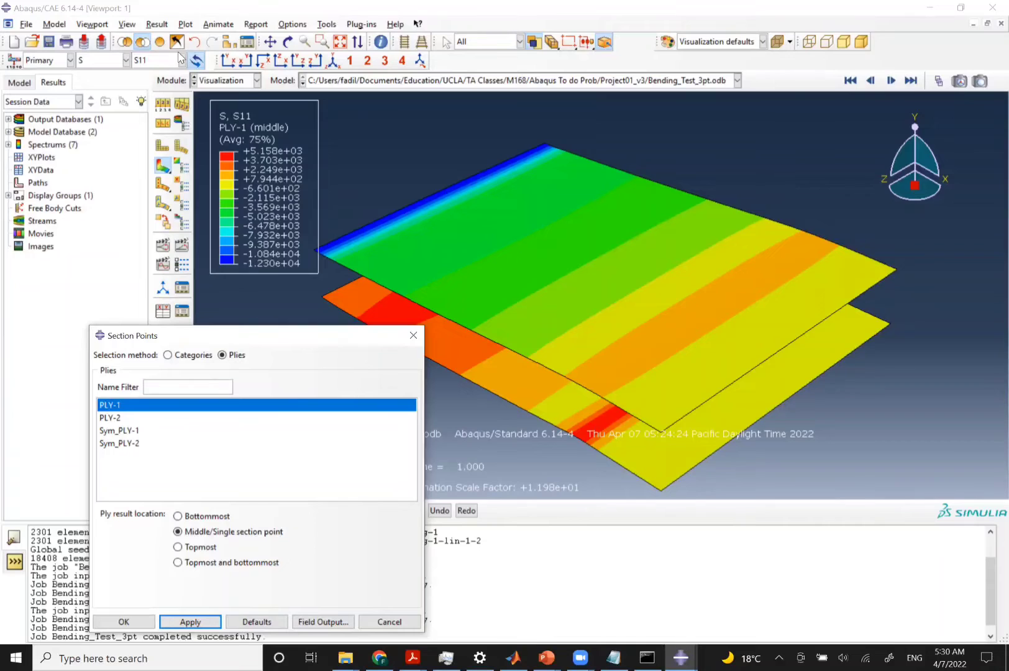
Change the plotted stress component of the face sheets to S12
click(160, 60)
scroll(155, 212, down, 3)
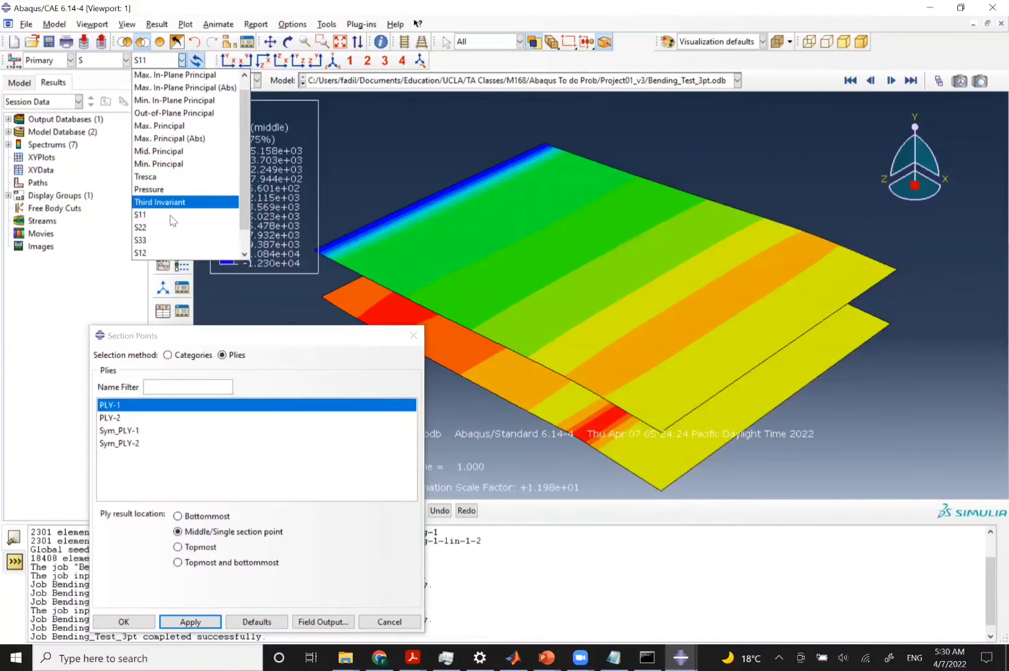
click(156, 229)
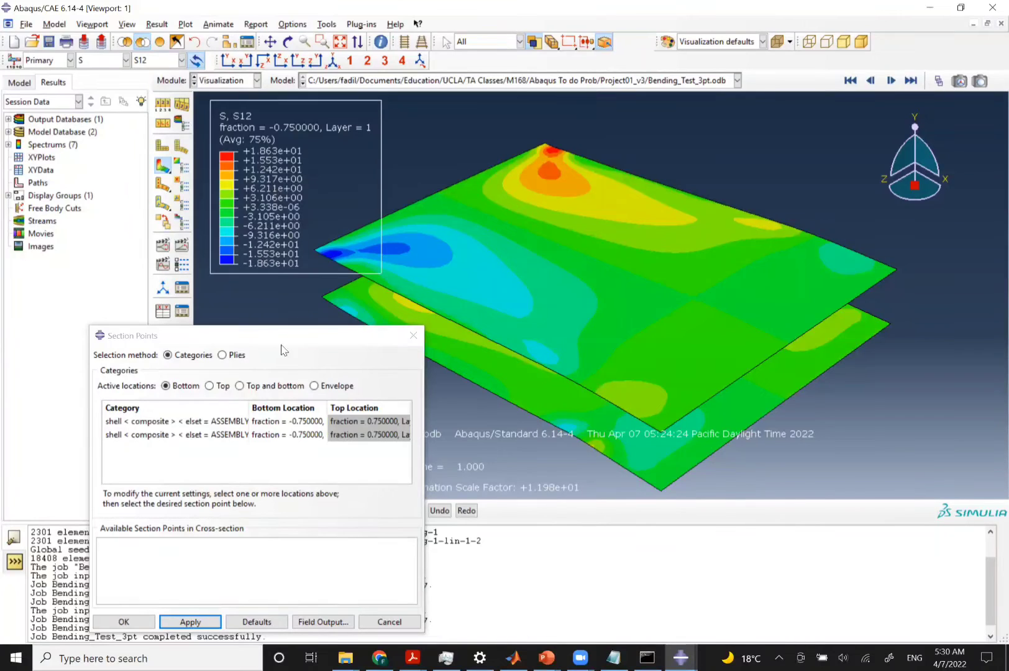
Invert the displayed parts from the face sheets to the core and try plotting S12 at the middle of PLY-1
click(222, 356)
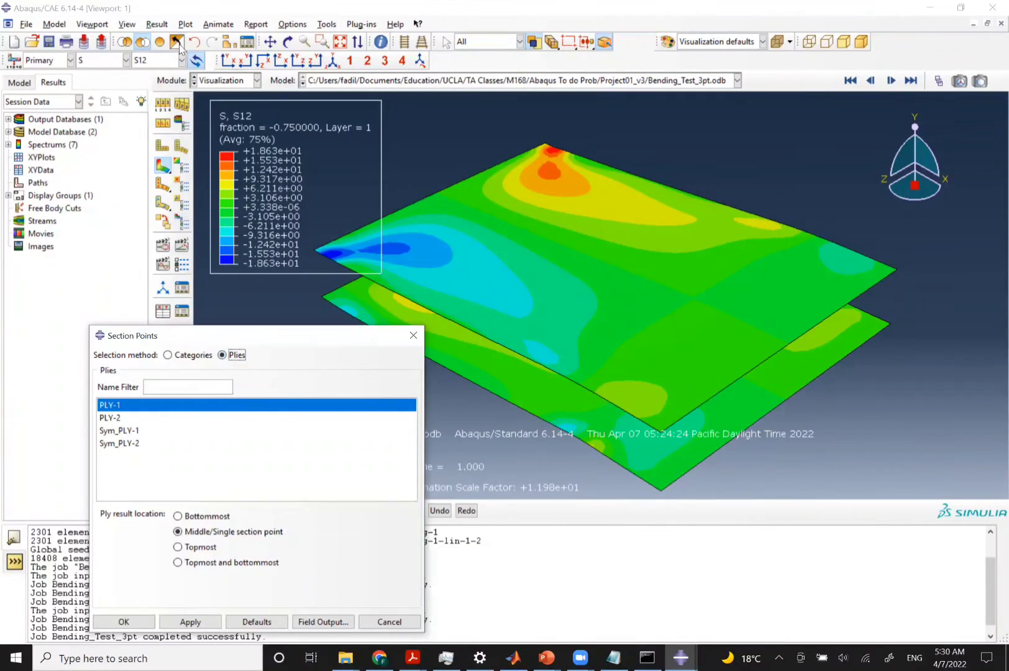
click(177, 43)
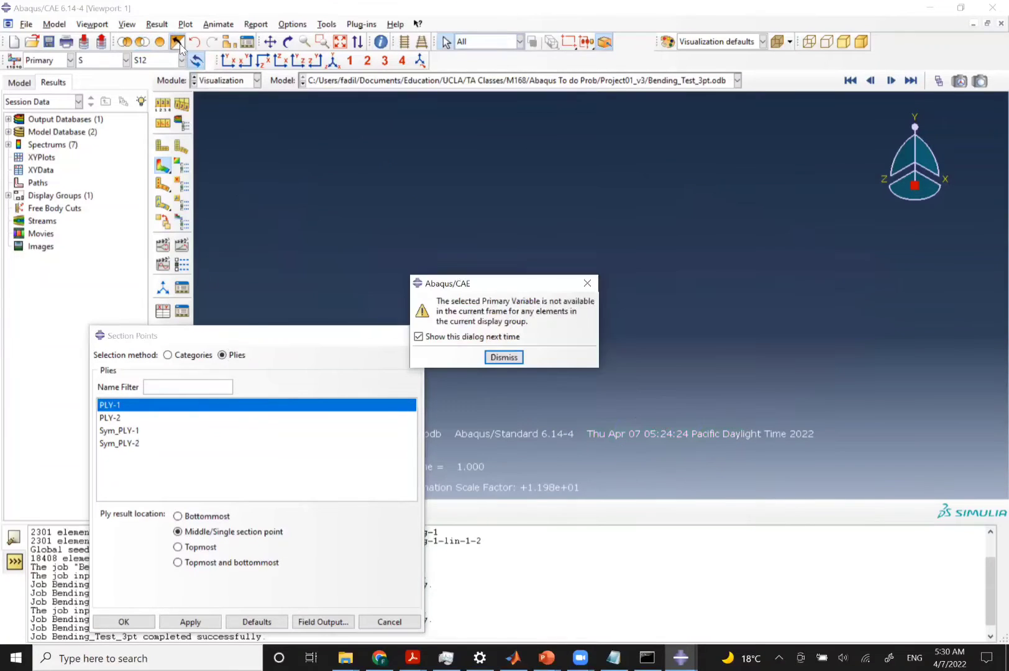
click(505, 359)
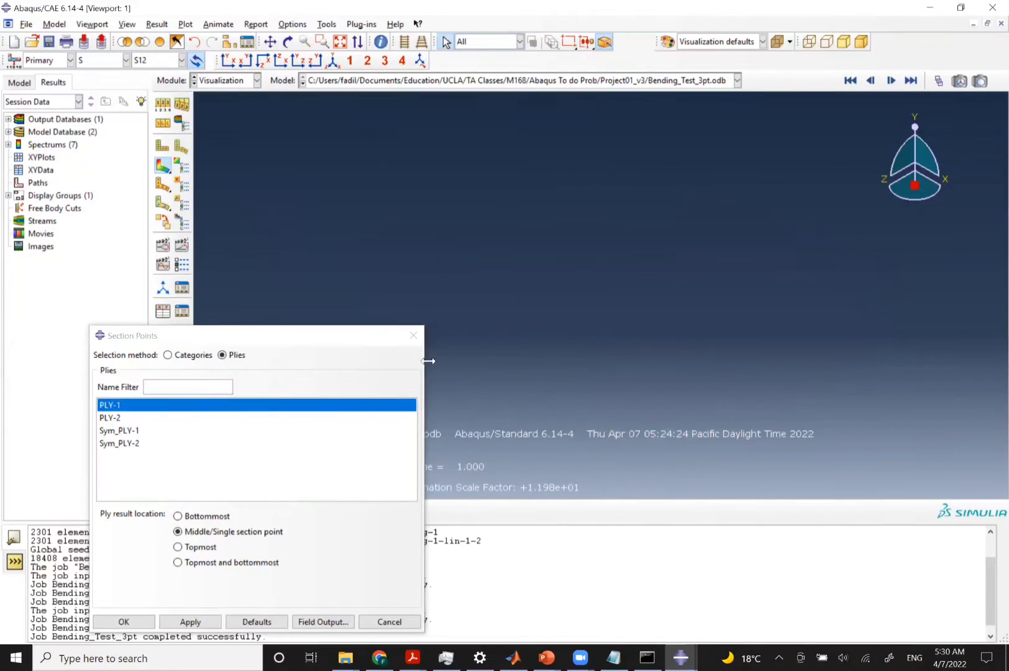
click(194, 621)
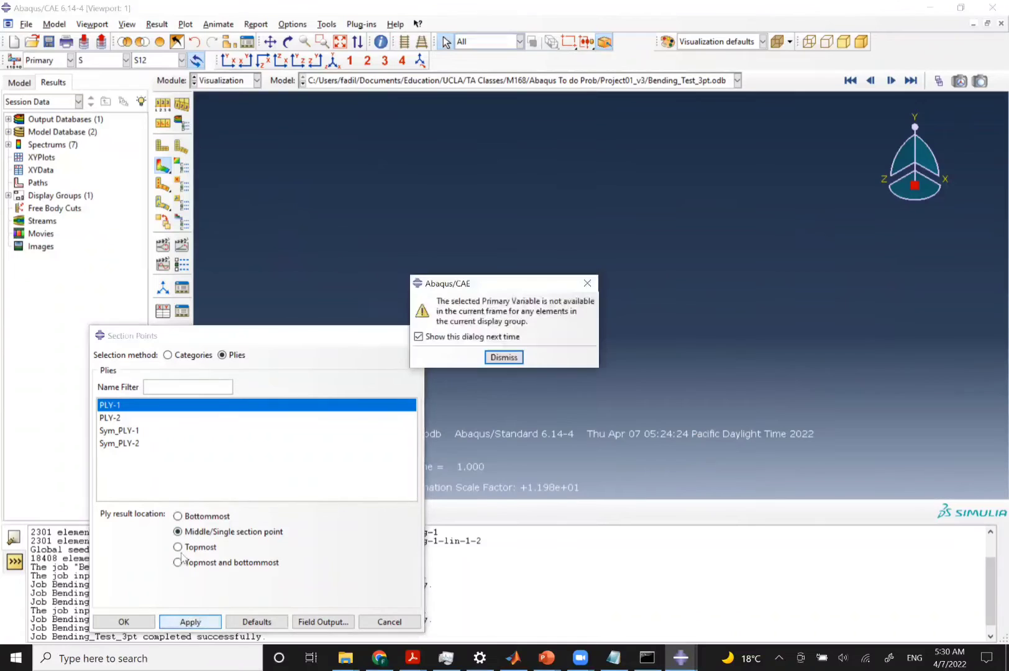
click(503, 357)
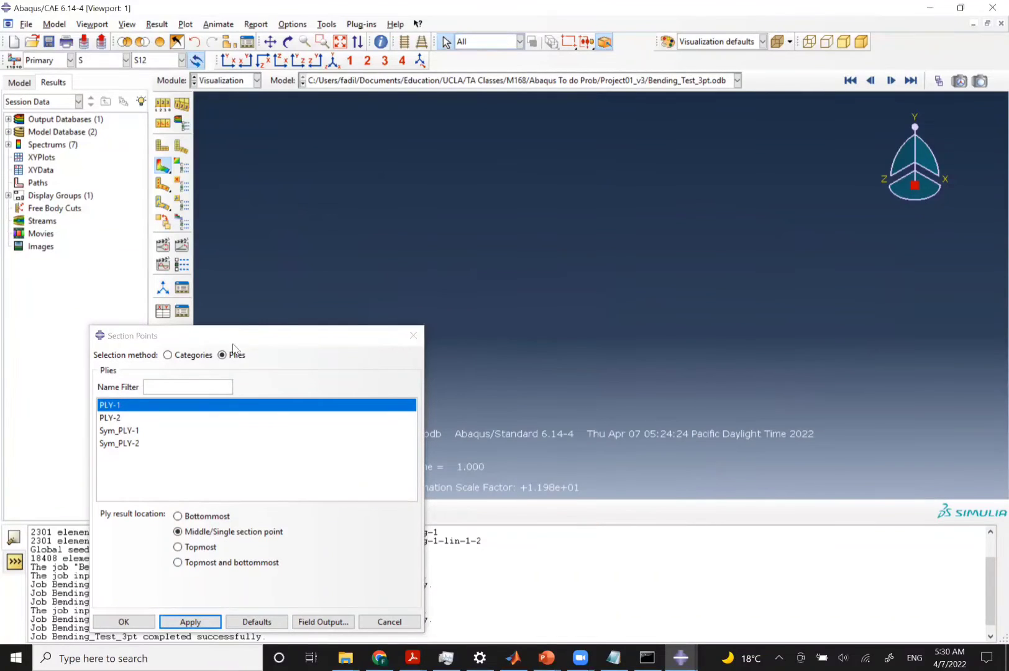
Return the section points to the Categories method with the bottom location, plot S12 on the core and close the settings
click(169, 355)
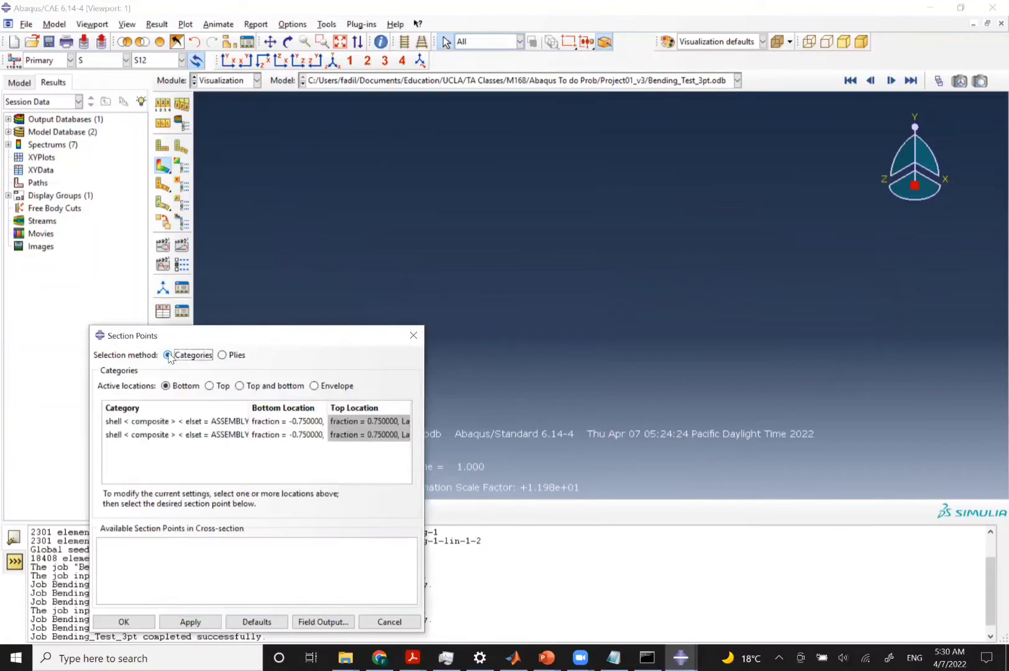
click(188, 622)
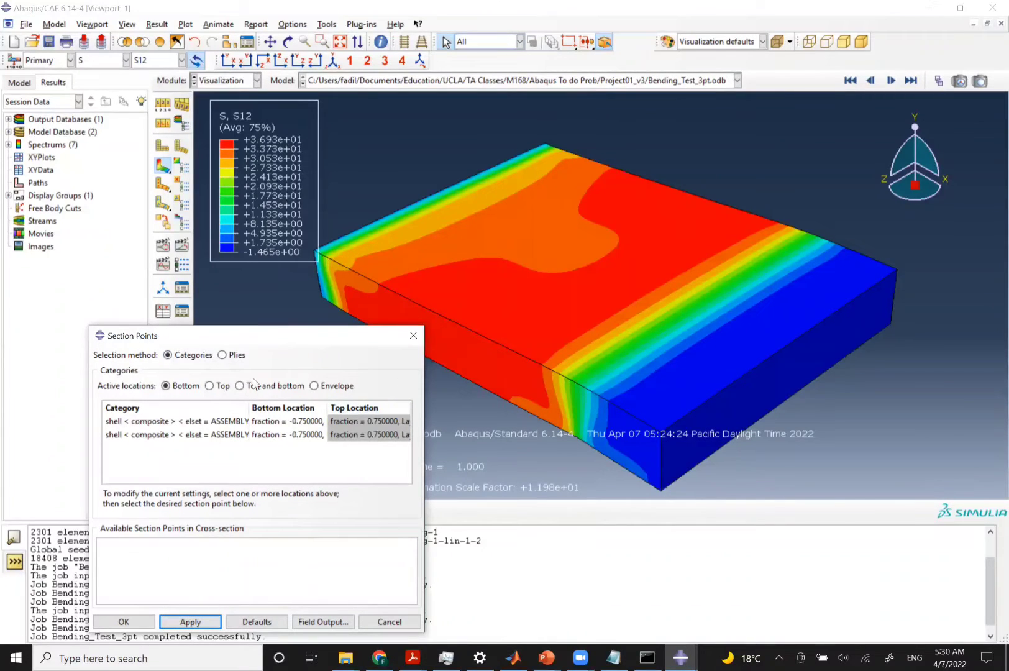
click(413, 337)
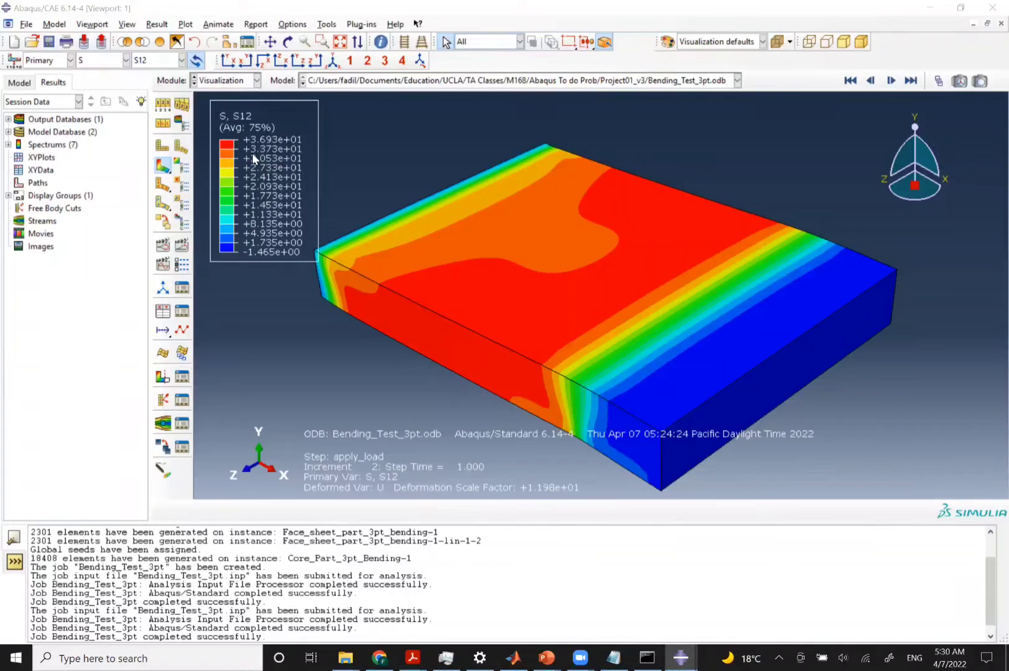
Compare the core's S12 contour with the shear stress on the PowerPoint hand calculation slide, viewing the core from the front, isometrically and rotated
key(alt+Tab)
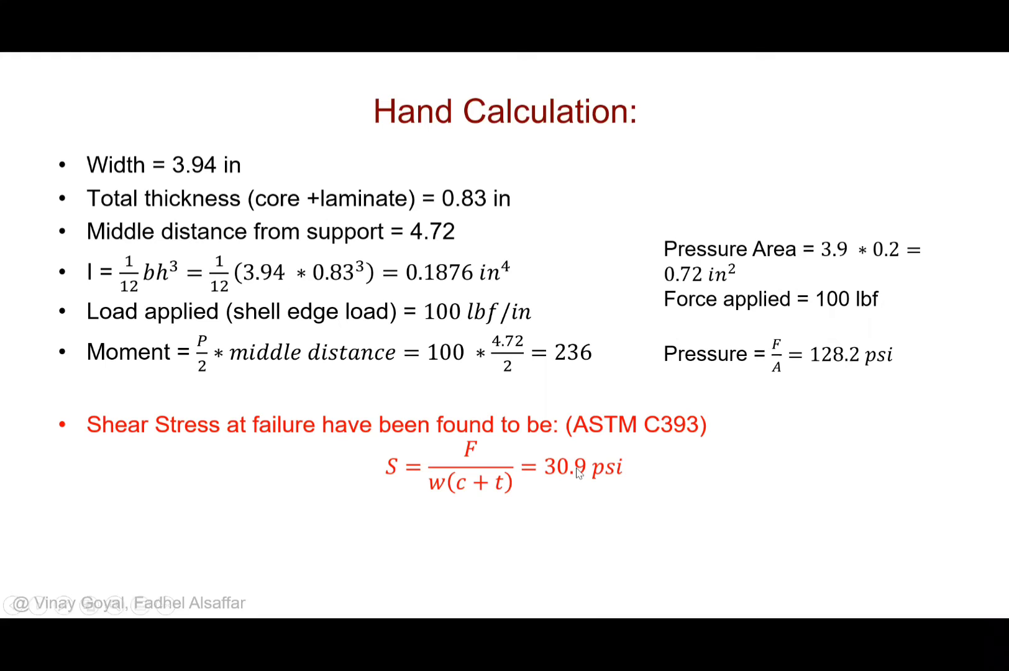
key(alt+Tab)
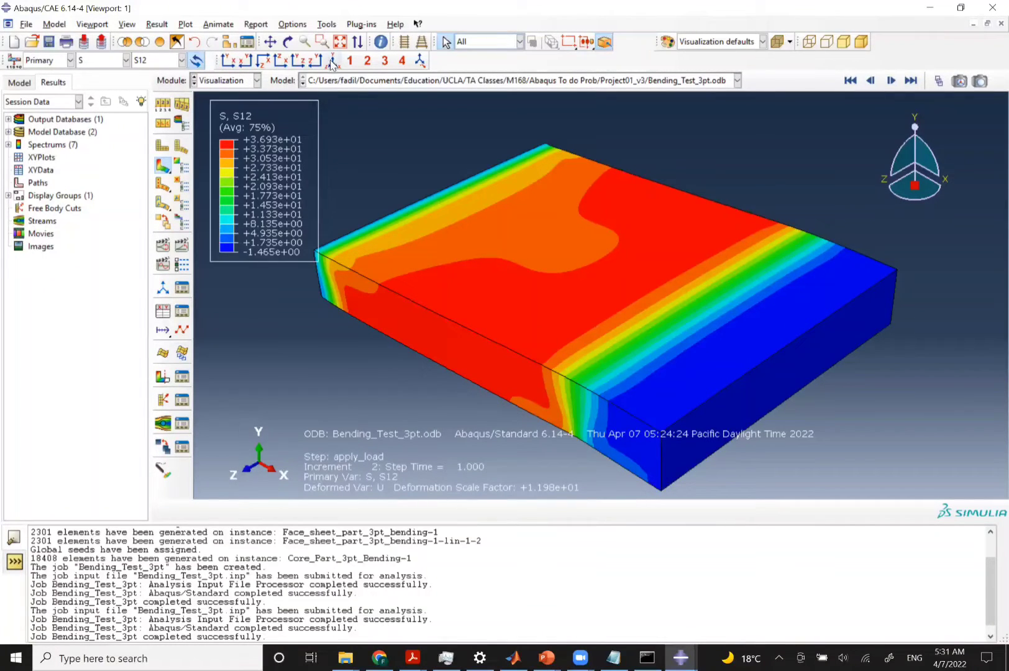
click(228, 60)
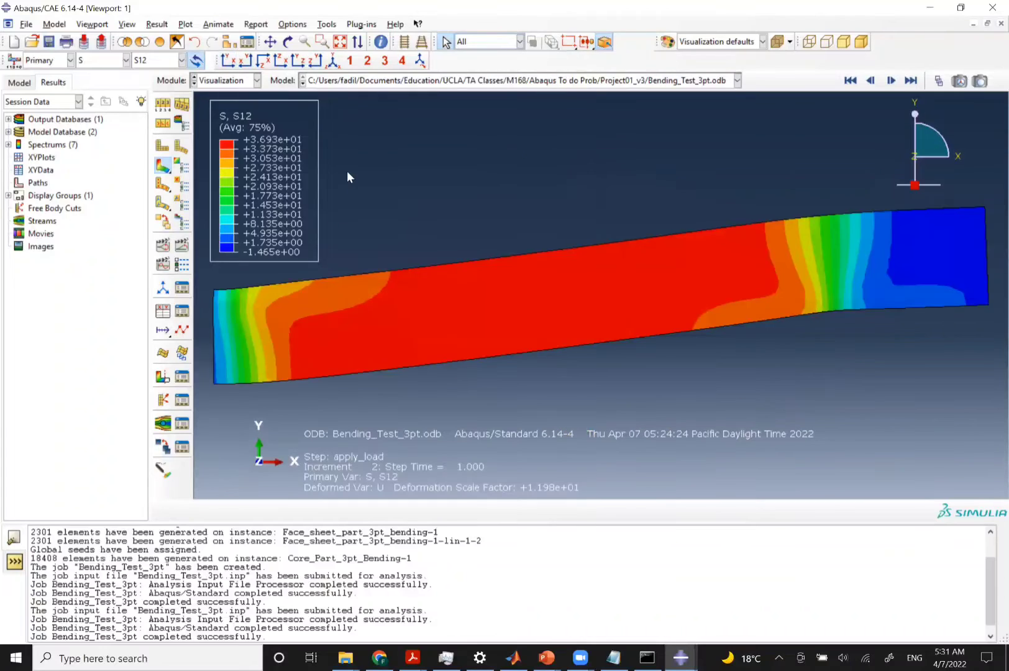
click(333, 61)
click(288, 41)
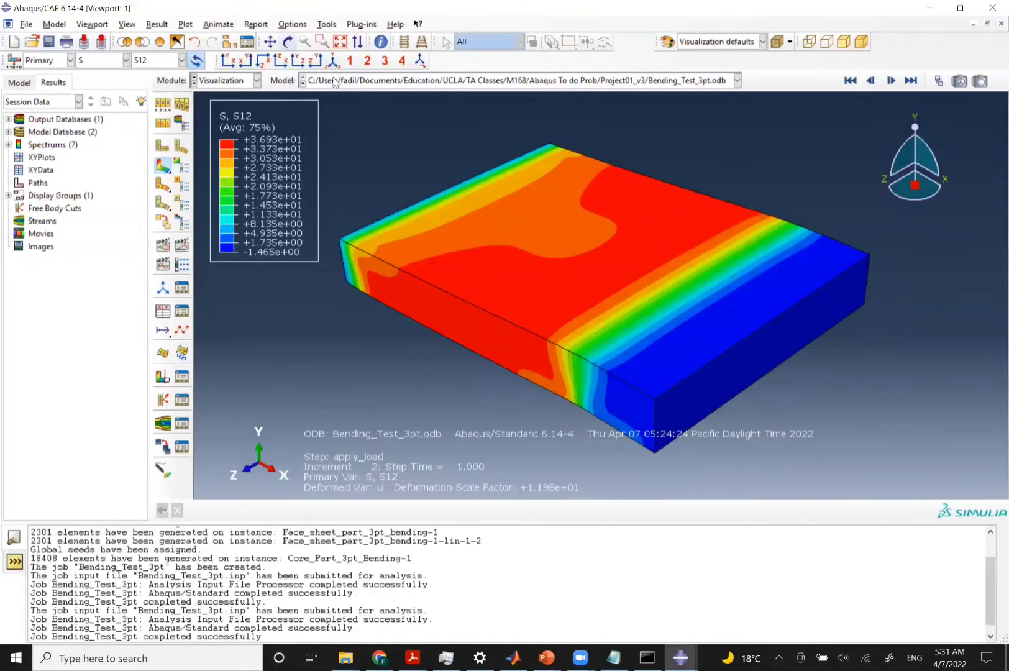
drag(549, 235, 580, 317)
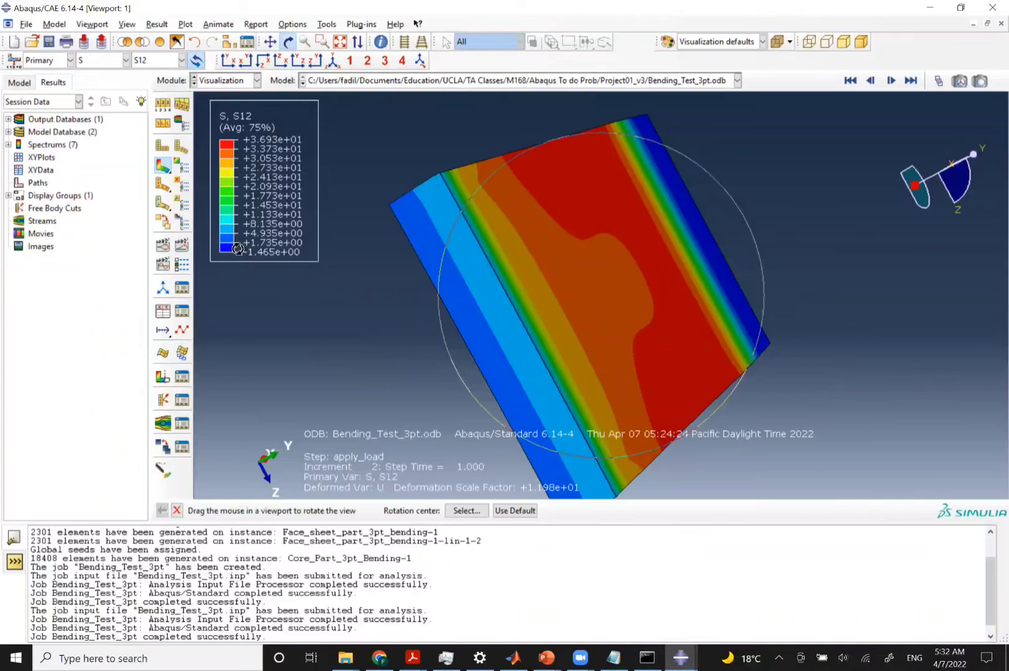
Check the shear force diagram in the PowerPoint slide show and return to the isometric view of the core in Abaqus
key(alt+Tab)
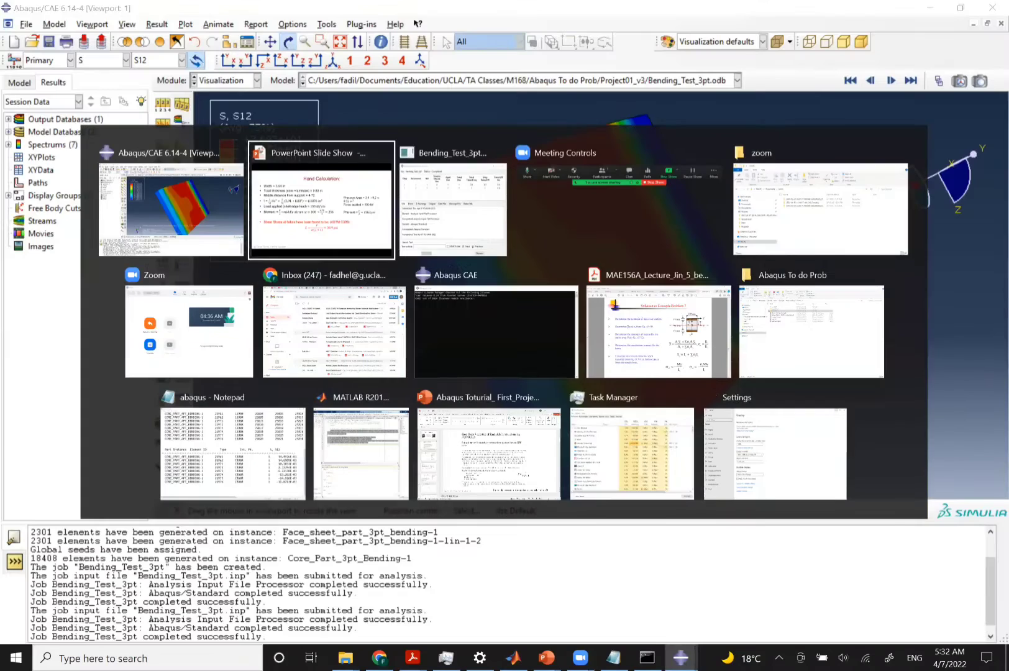
key(Left)
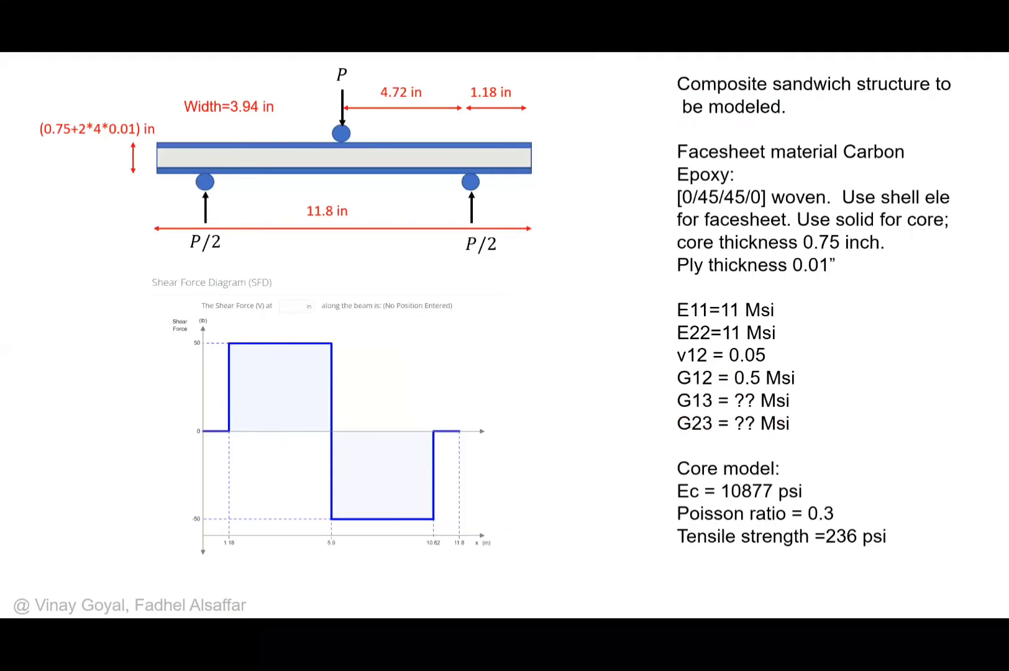
key(alt+Tab)
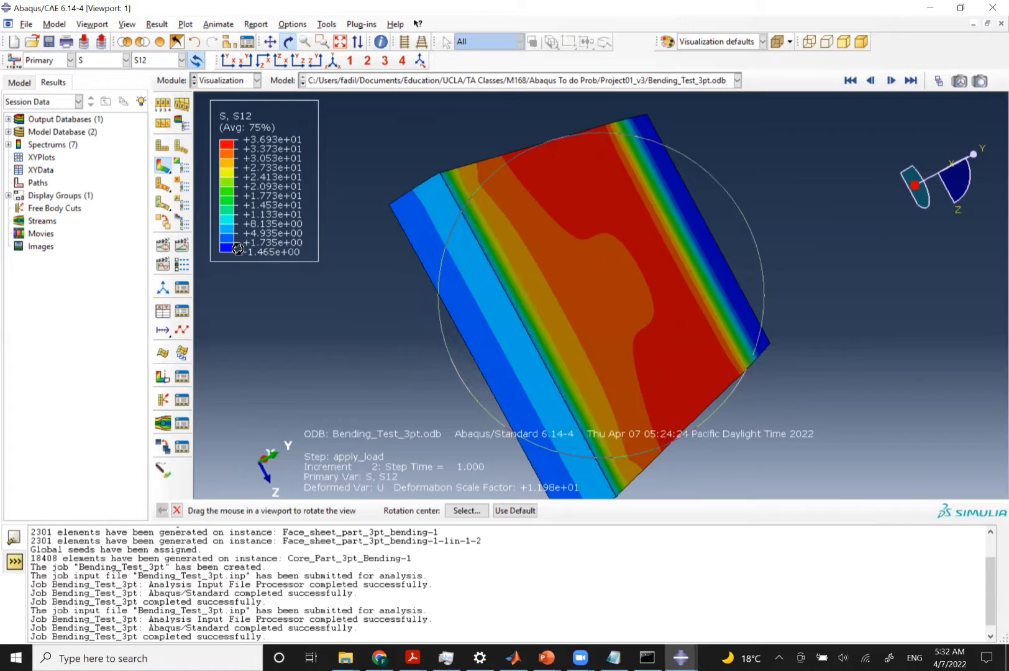
click(332, 62)
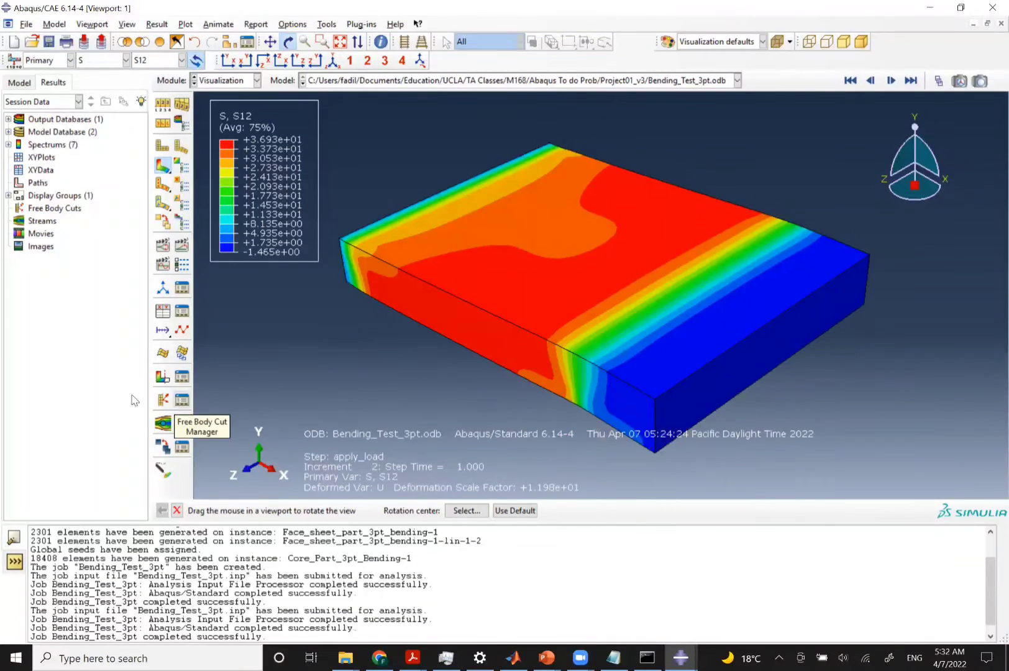
Activate the X-Plane view cut through the core and translate it to position 2.83921
click(163, 377)
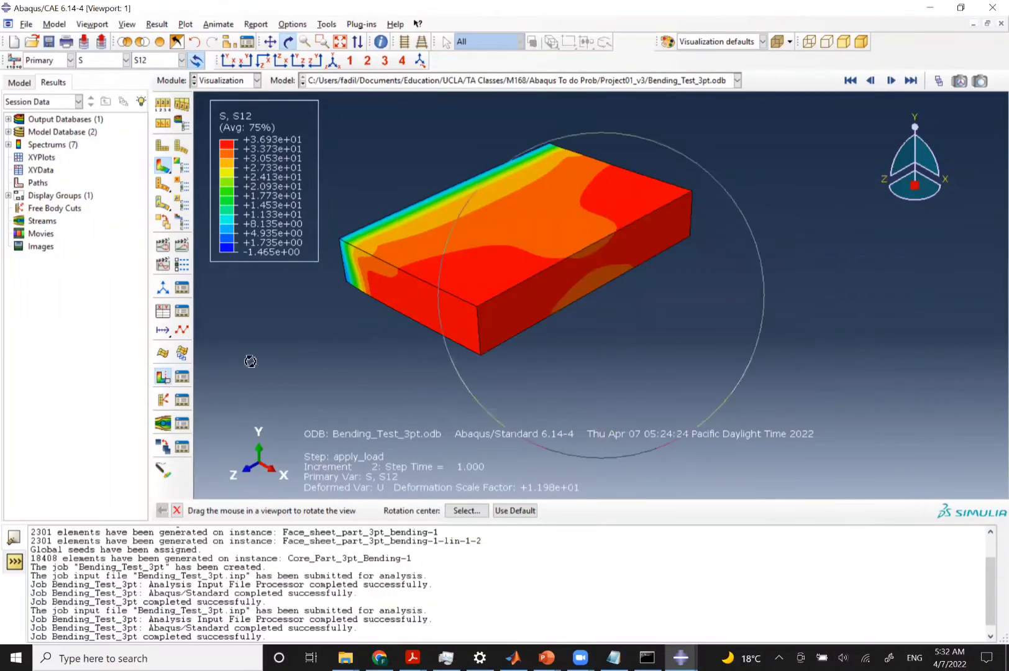
click(183, 377)
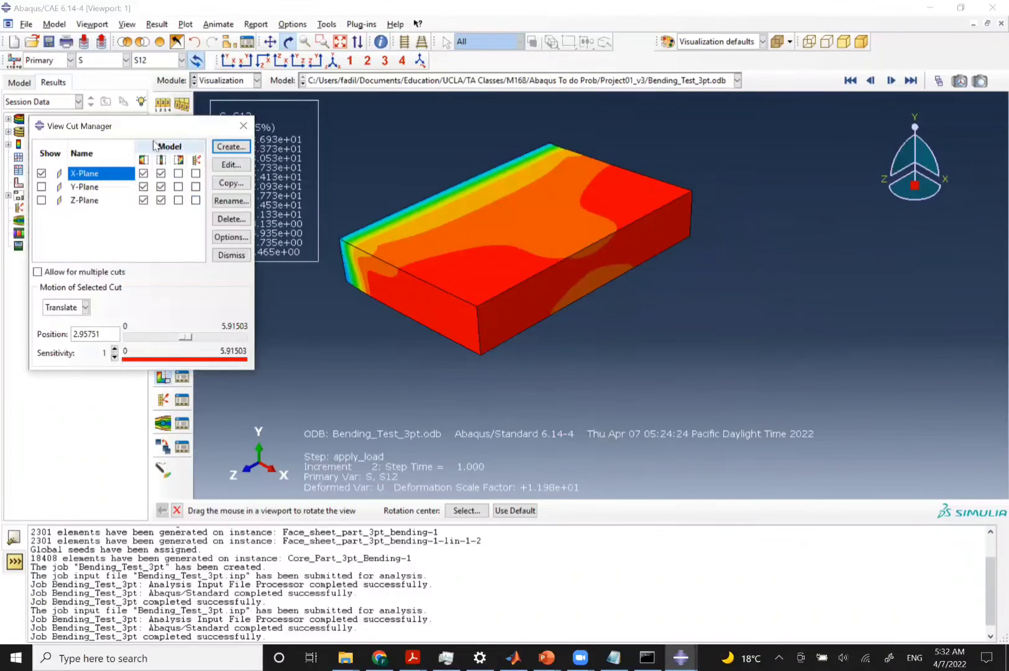
mouse_move(179, 320)
mouse_down()
mouse_move(212, 318)
mouse_move(162, 320)
mouse_move(219, 332)
mouse_move(150, 317)
mouse_move(190, 324)
mouse_move(157, 309)
mouse_move(176, 316)
mouse_up()
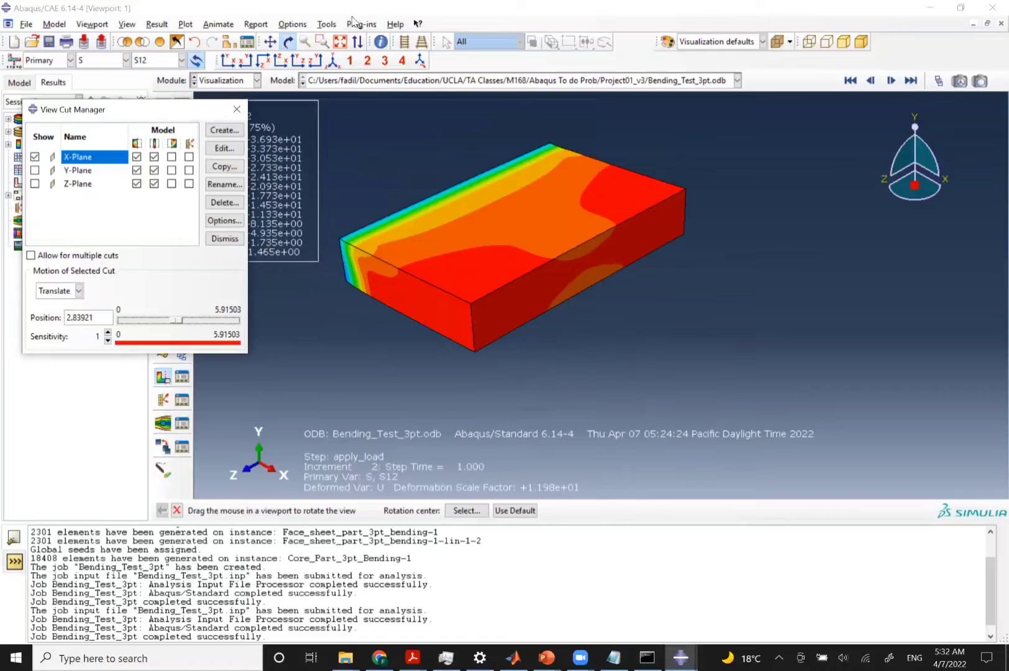
Create a node list path named Shear_Paht1
click(327, 26)
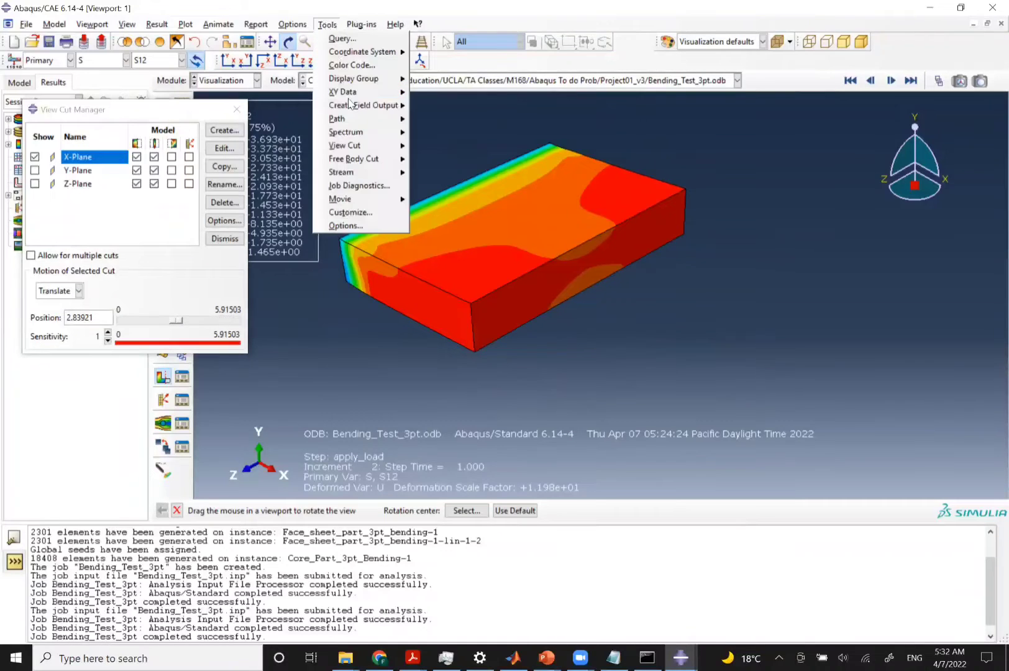
mouse_move(377, 130)
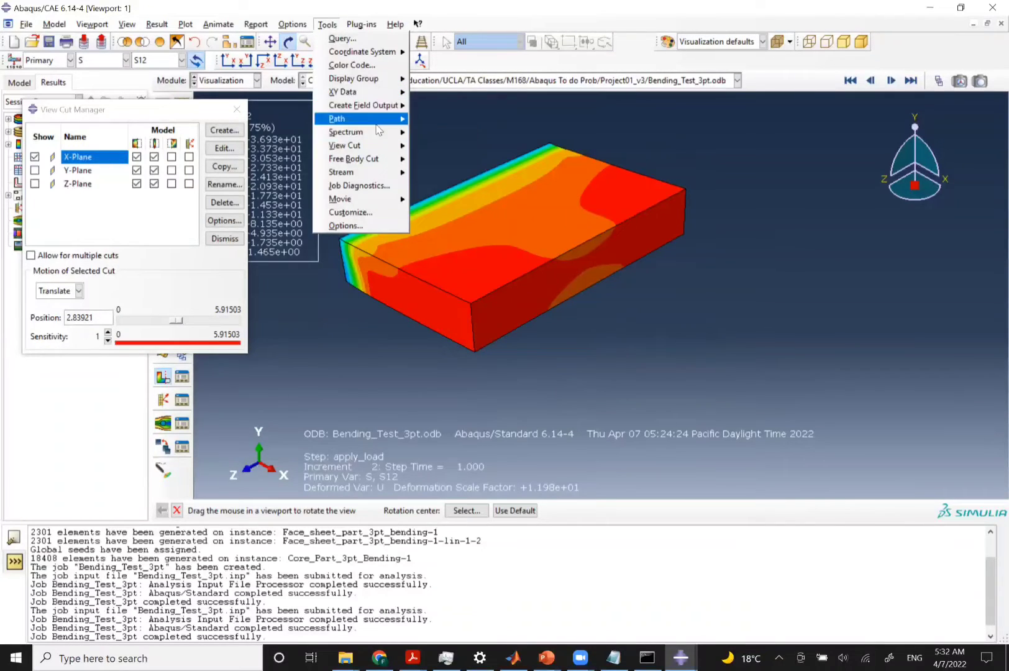
click(442, 120)
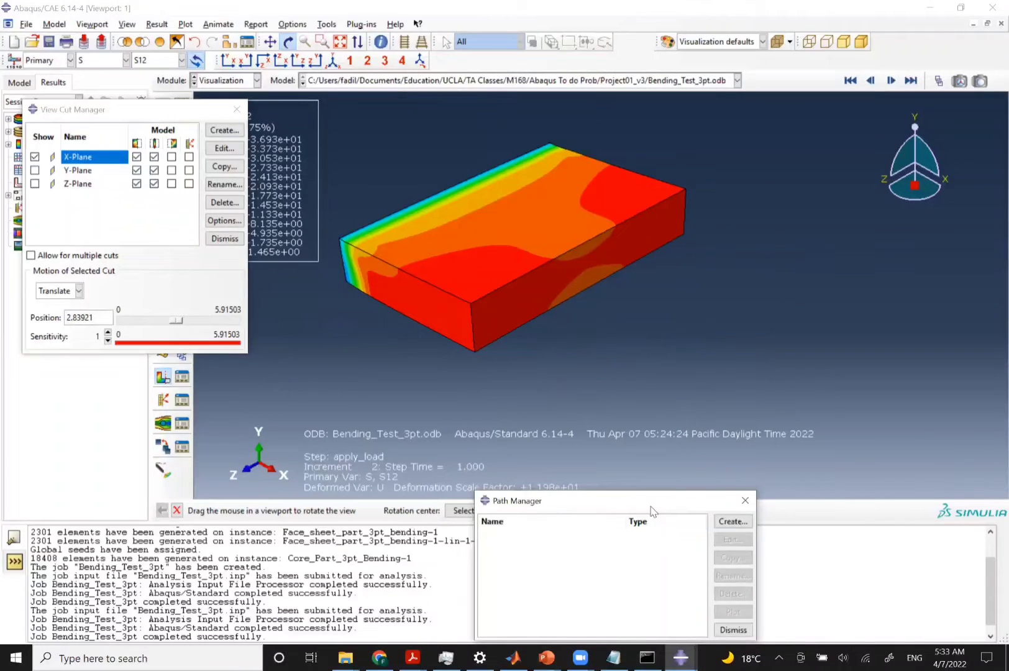
drag(683, 505, 686, 499)
click(724, 517)
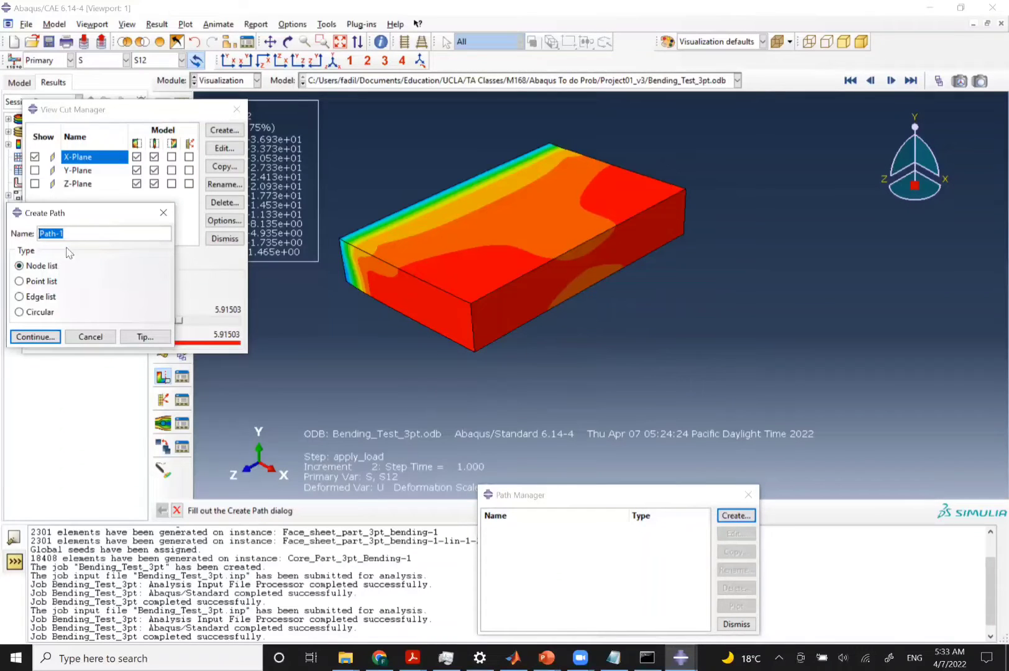
text(SHea)
key(BackSpace)
key(BackSpace)
key(BackSpace)
text(hear_Paht1)
click(35, 335)
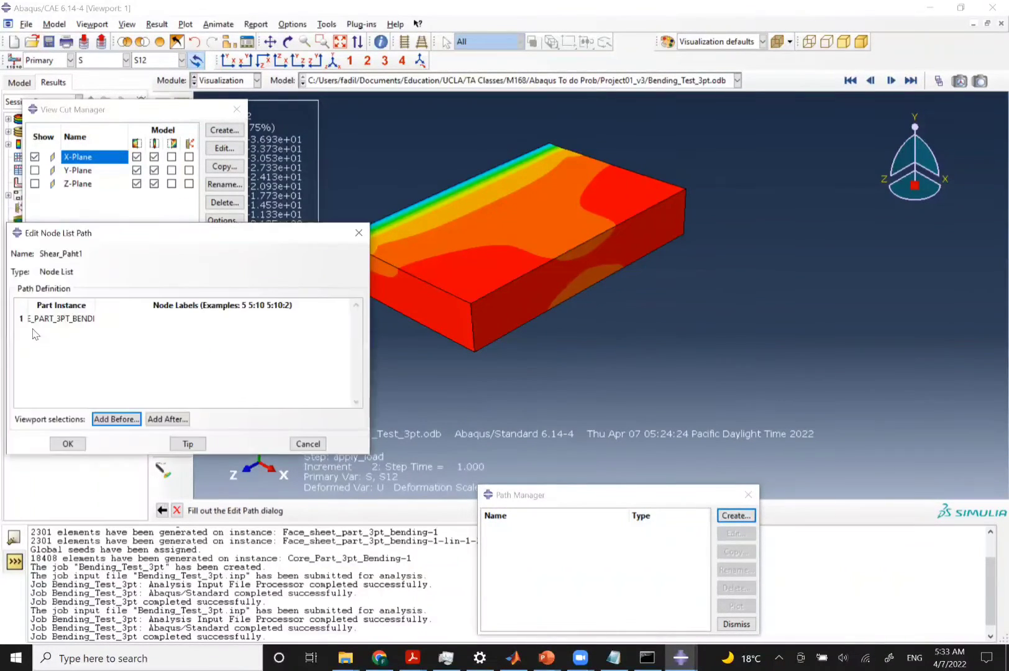
Add nodes to path Shear_Paht1 from the upper to the lower edge of the core's cut face, viewed along the X axis, and save it
click(163, 419)
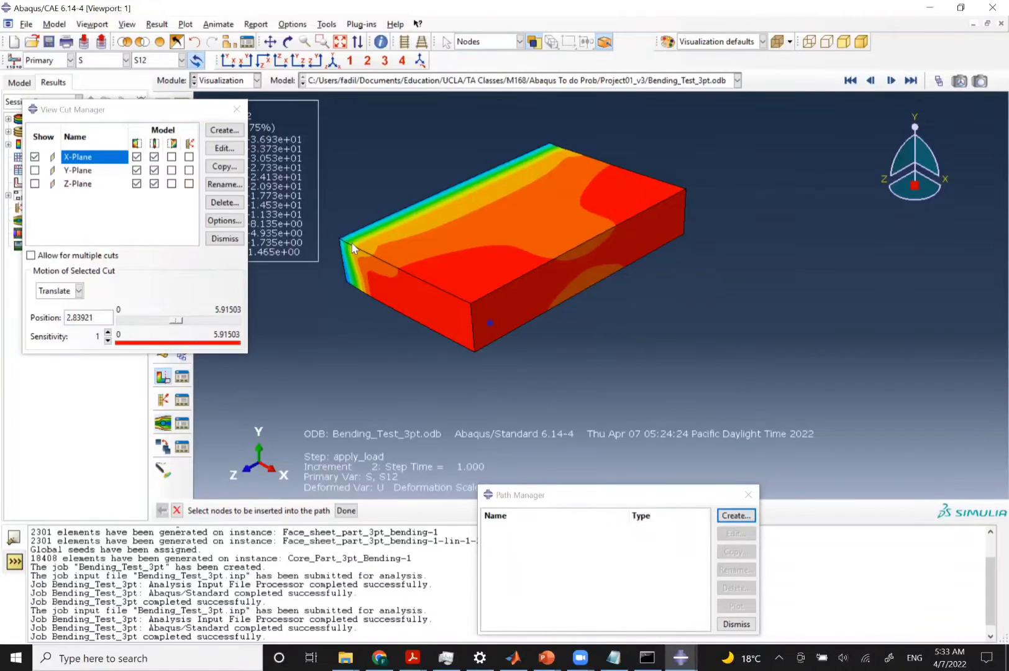
click(316, 65)
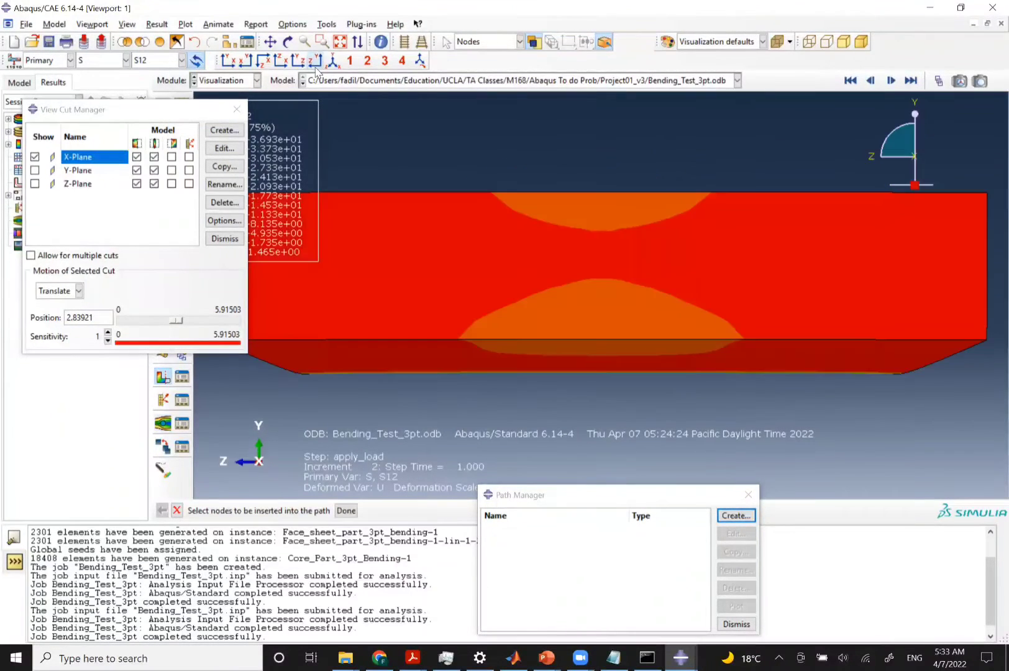
click(404, 41)
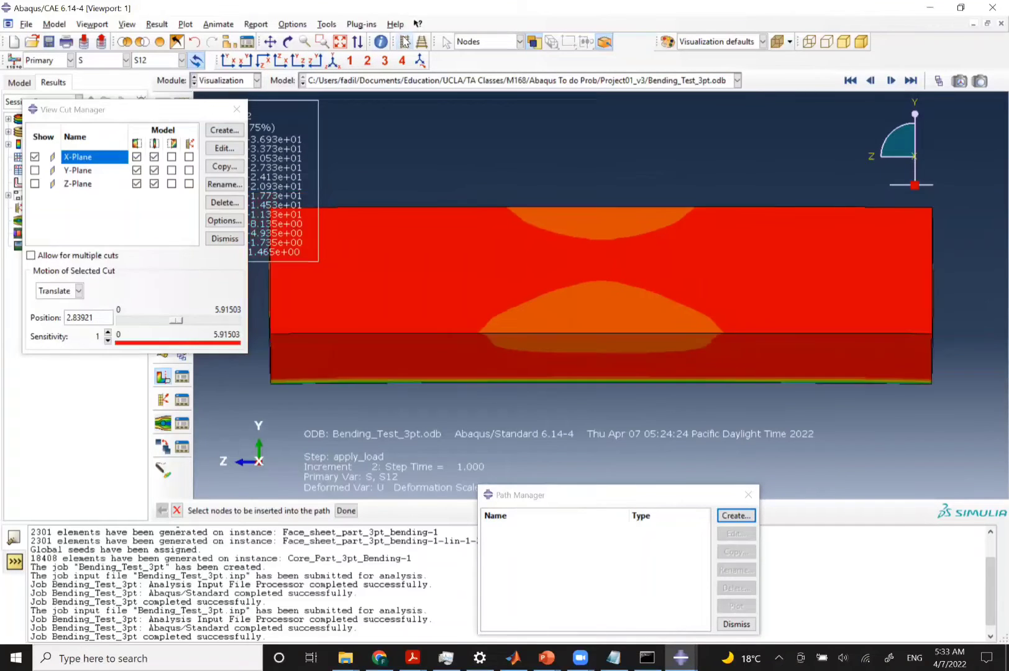
click(422, 42)
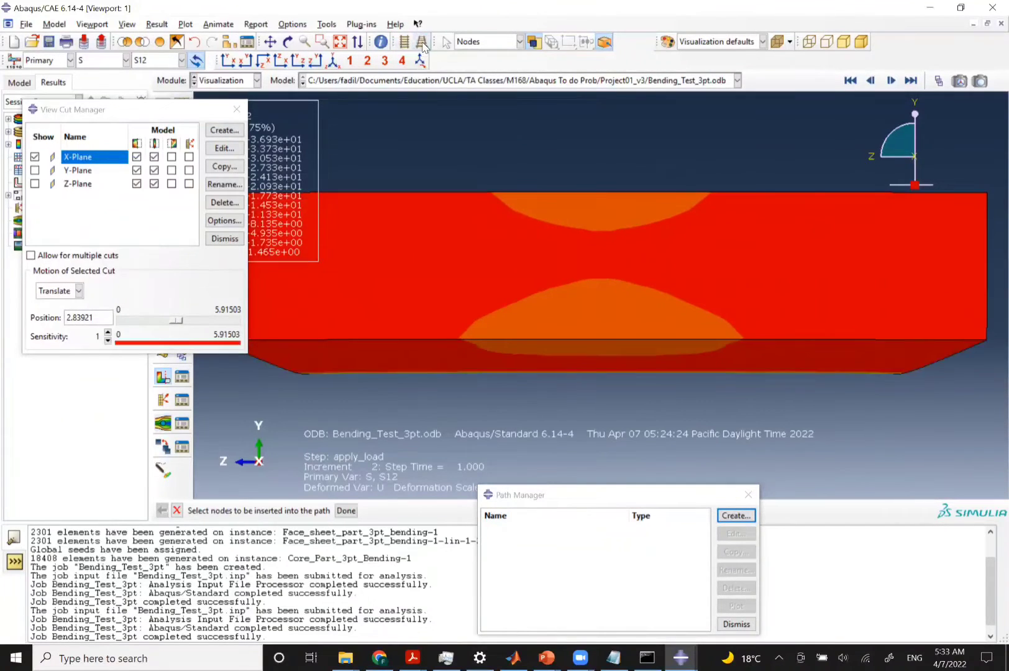
click(515, 225)
right_click(419, 220)
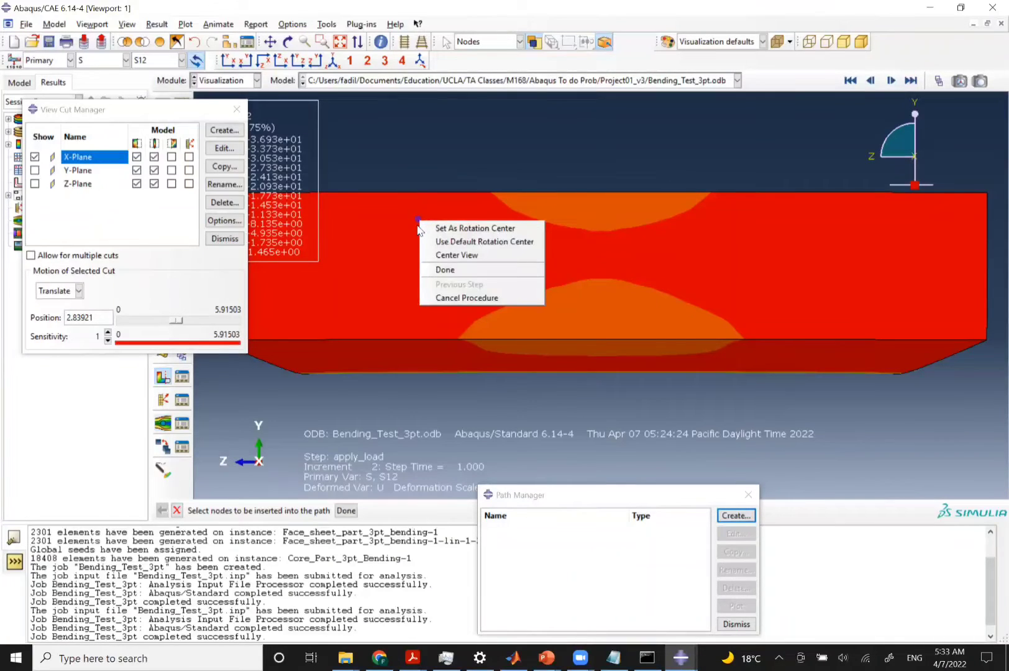
click(417, 226)
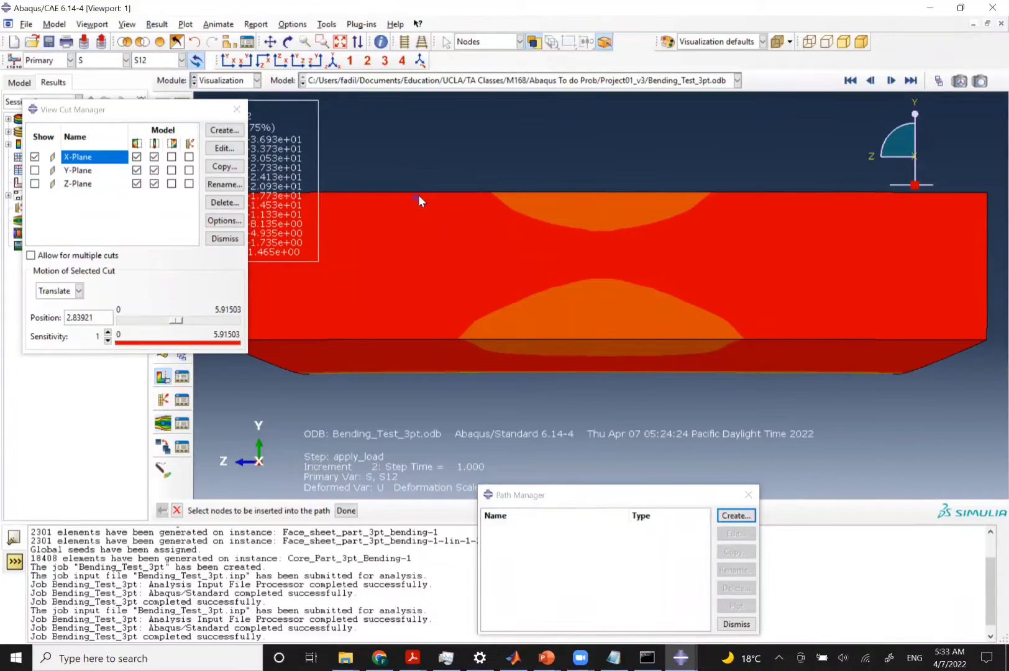
click(417, 196)
click(416, 220)
click(416, 239)
click(414, 257)
click(416, 272)
click(415, 286)
click(416, 298)
click(414, 310)
click(415, 324)
click(416, 330)
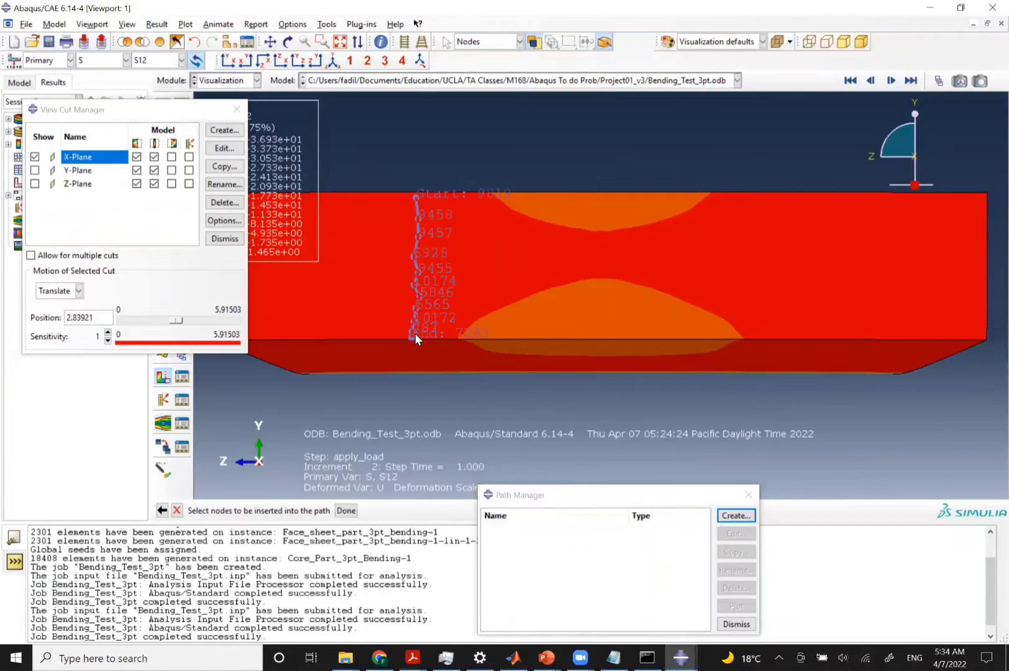
click(413, 337)
click(351, 510)
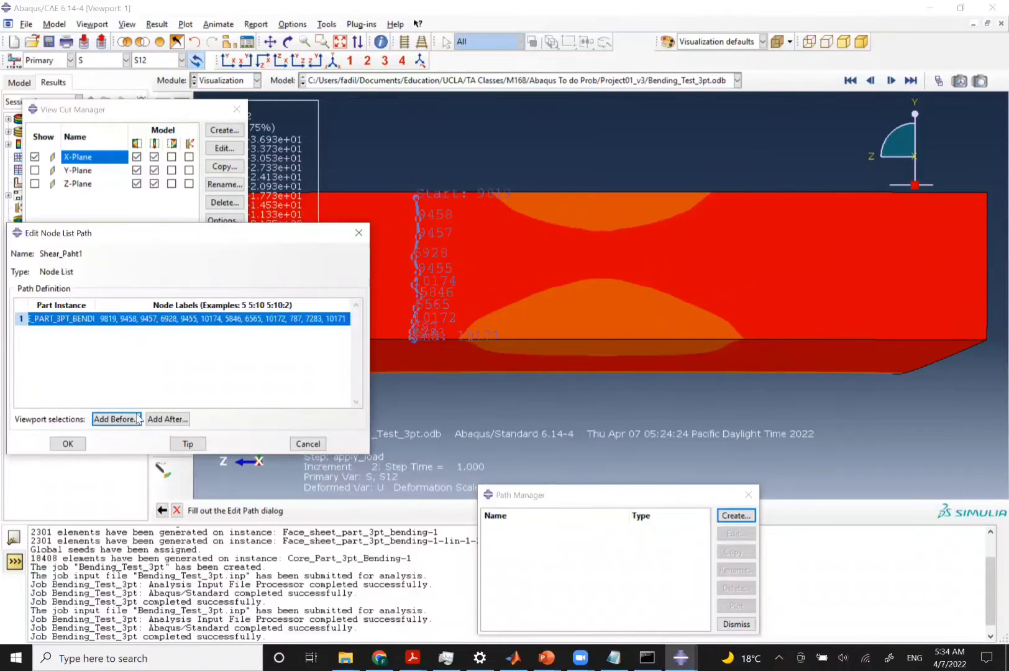
click(68, 443)
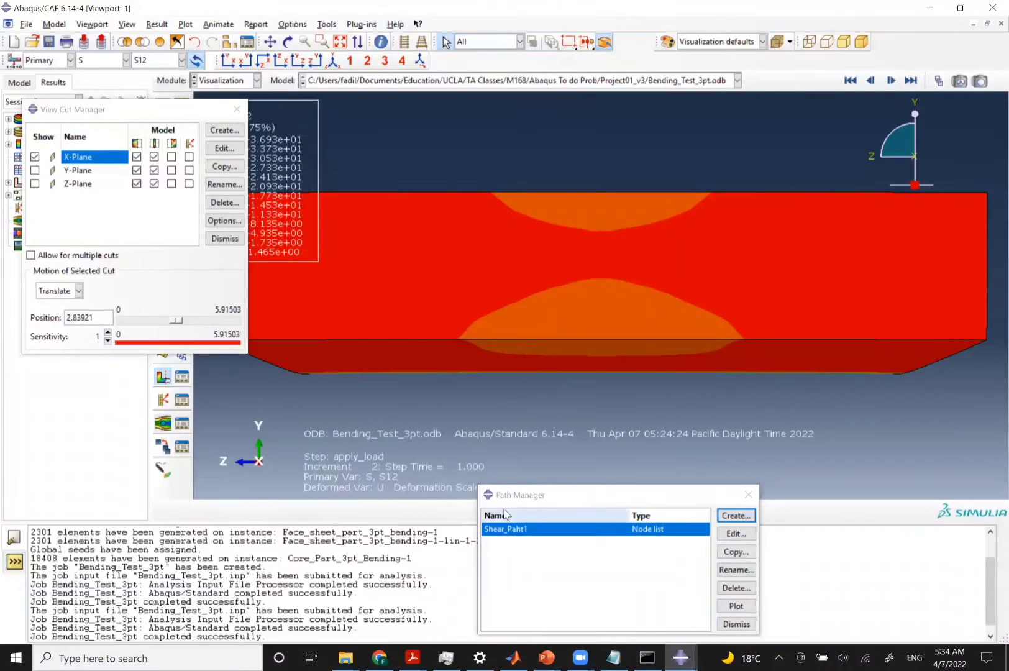
Create XY data from path Shear_Paht1 and plot S12 against true distance, leaving the plot unobstructed
click(237, 109)
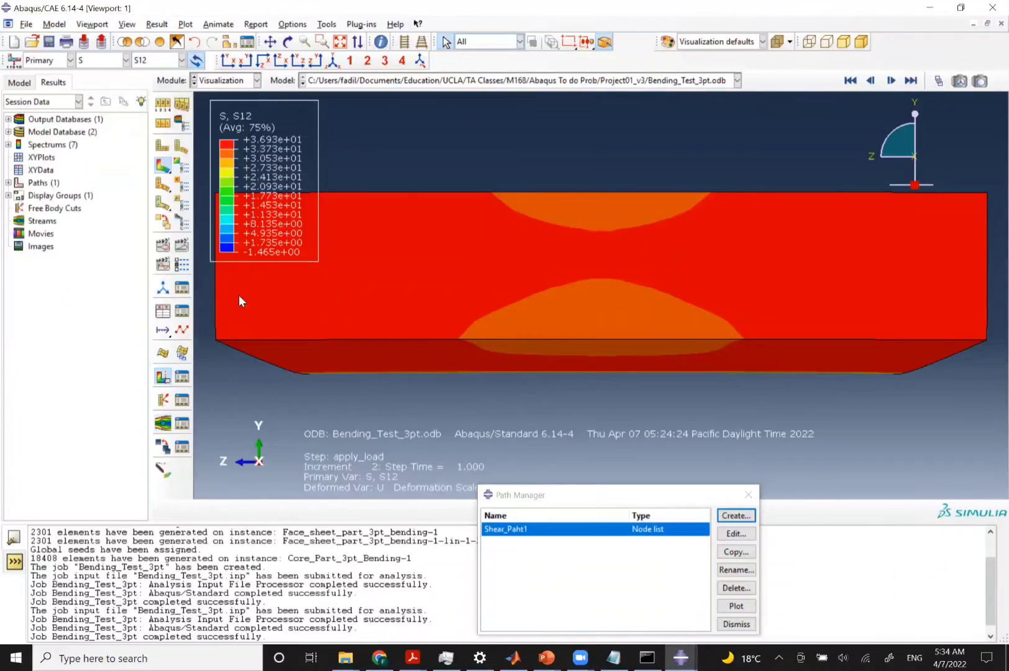
click(163, 312)
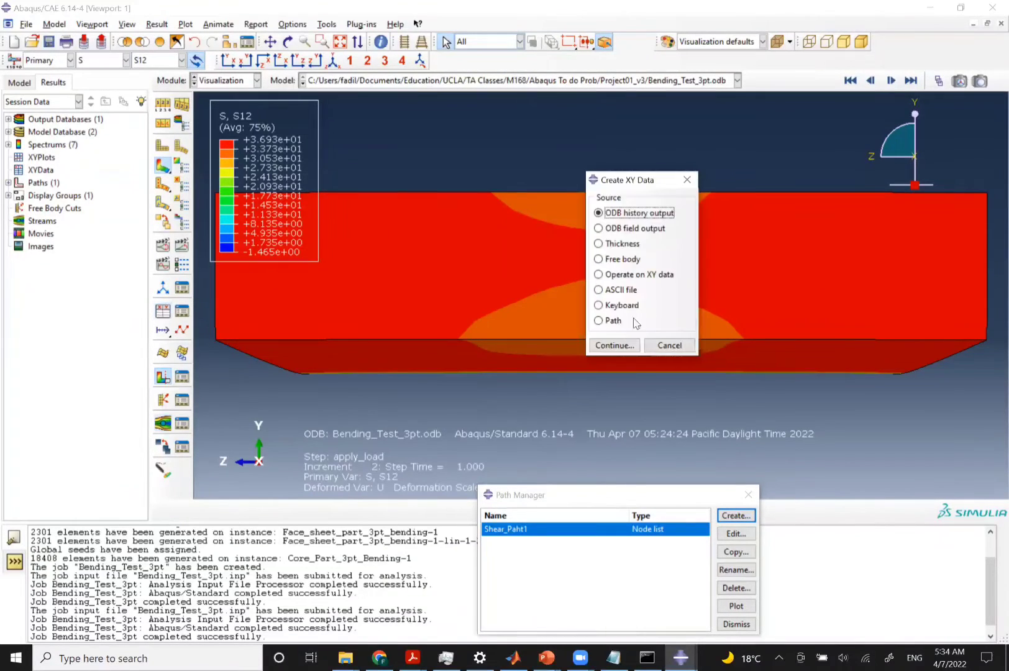
click(599, 321)
click(614, 346)
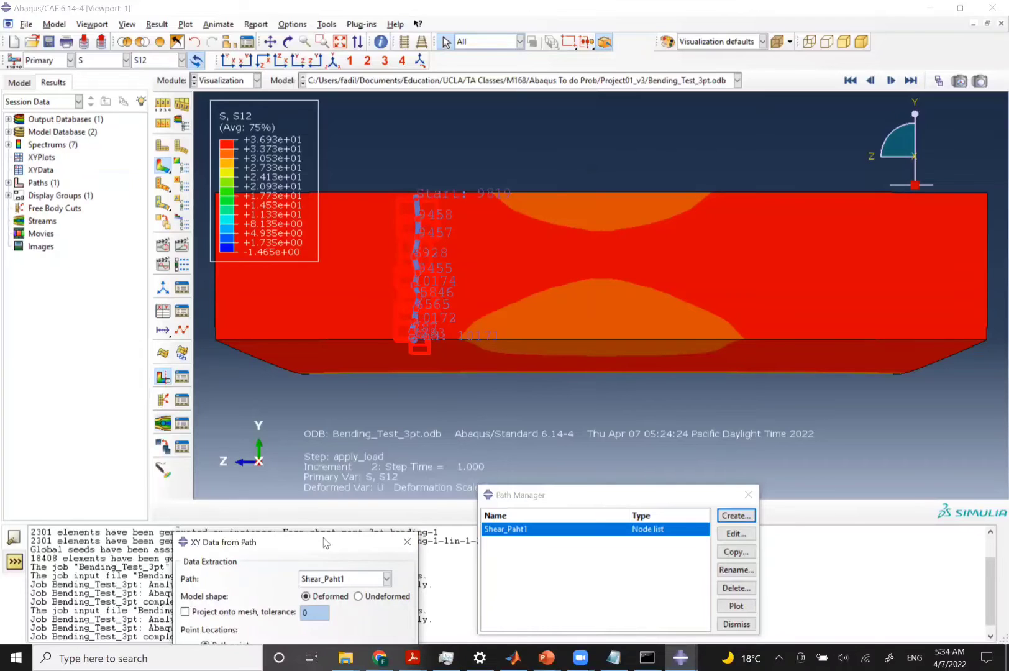
drag(324, 542, 209, 257)
click(182, 636)
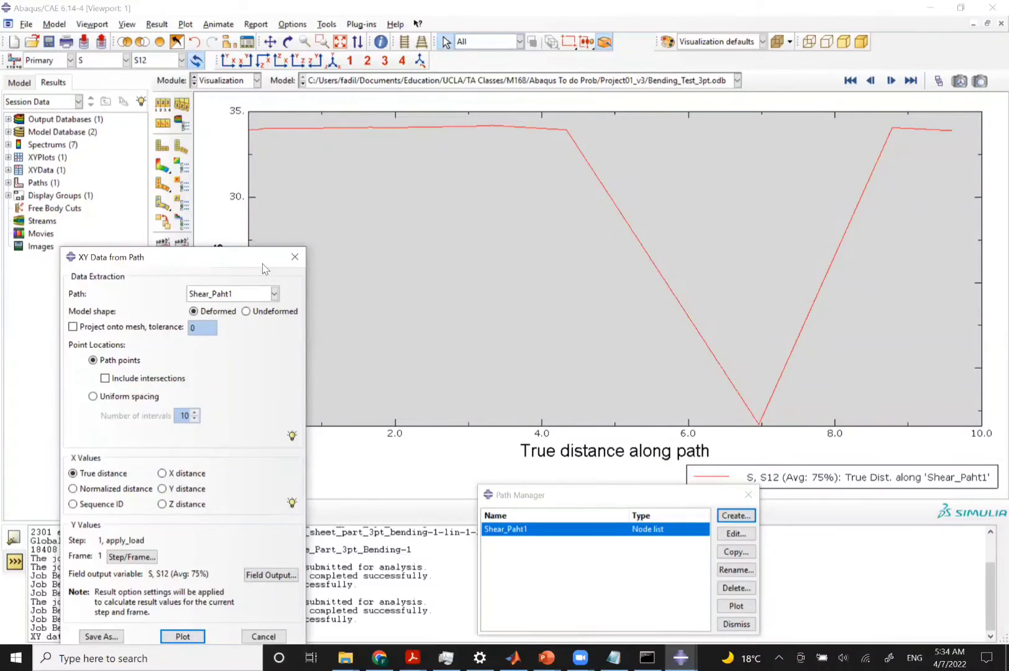
drag(263, 265, 280, 487)
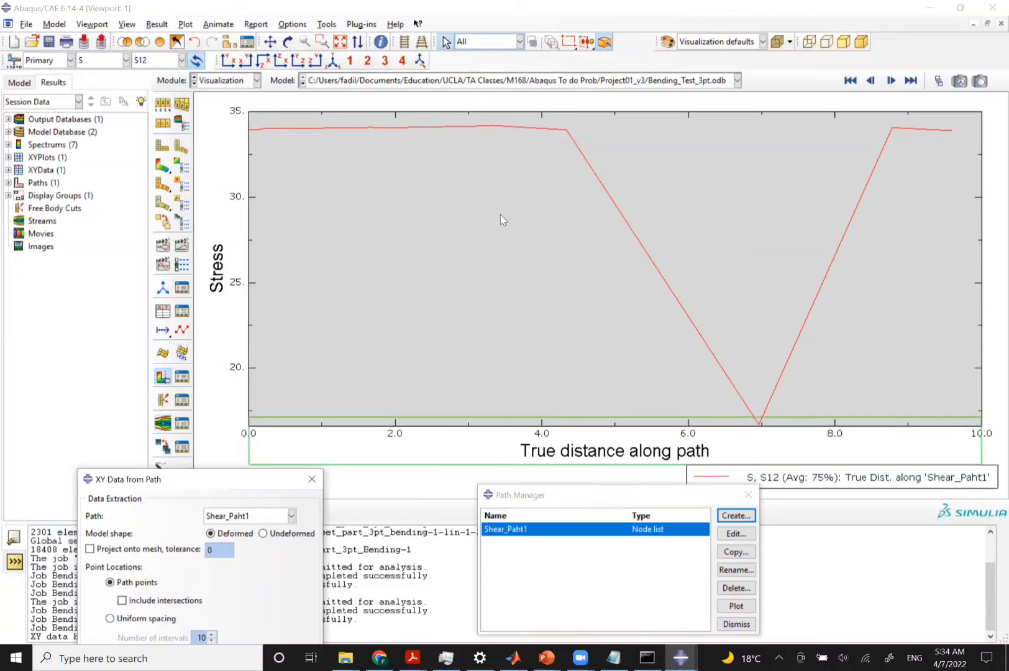
Return to the core's S12 contour plot, close the path dialogs, turn off the view cut and restore the isometric view
click(165, 169)
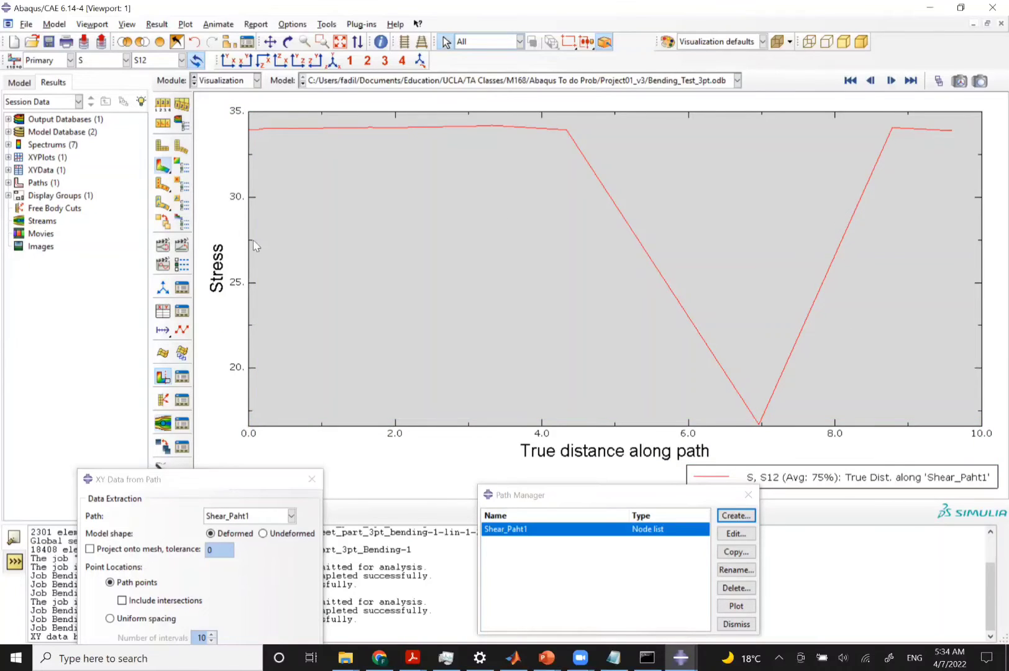
click(312, 479)
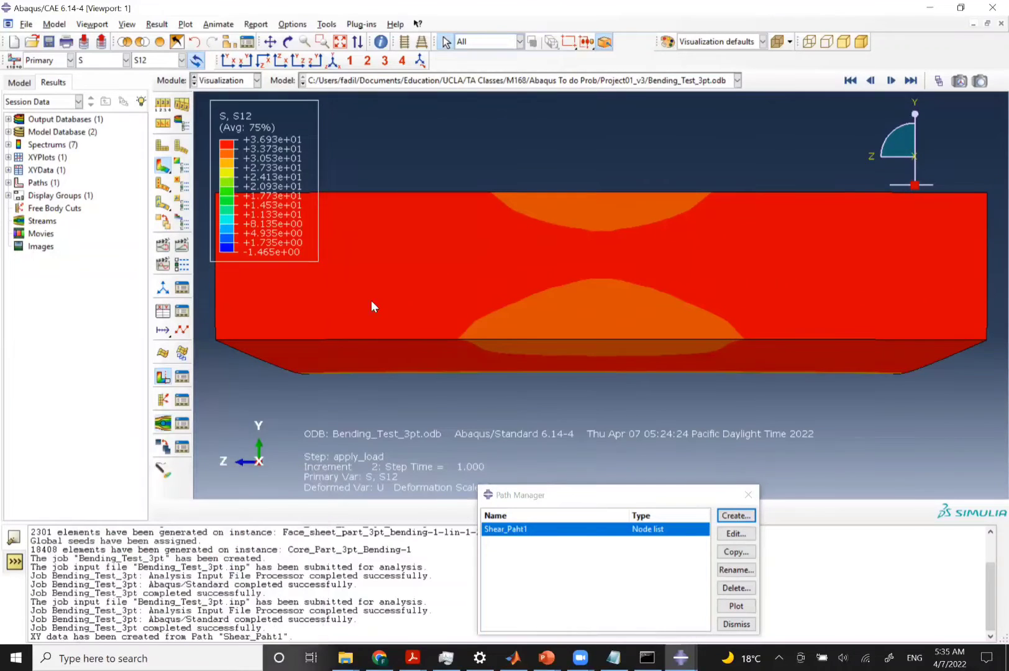
click(748, 494)
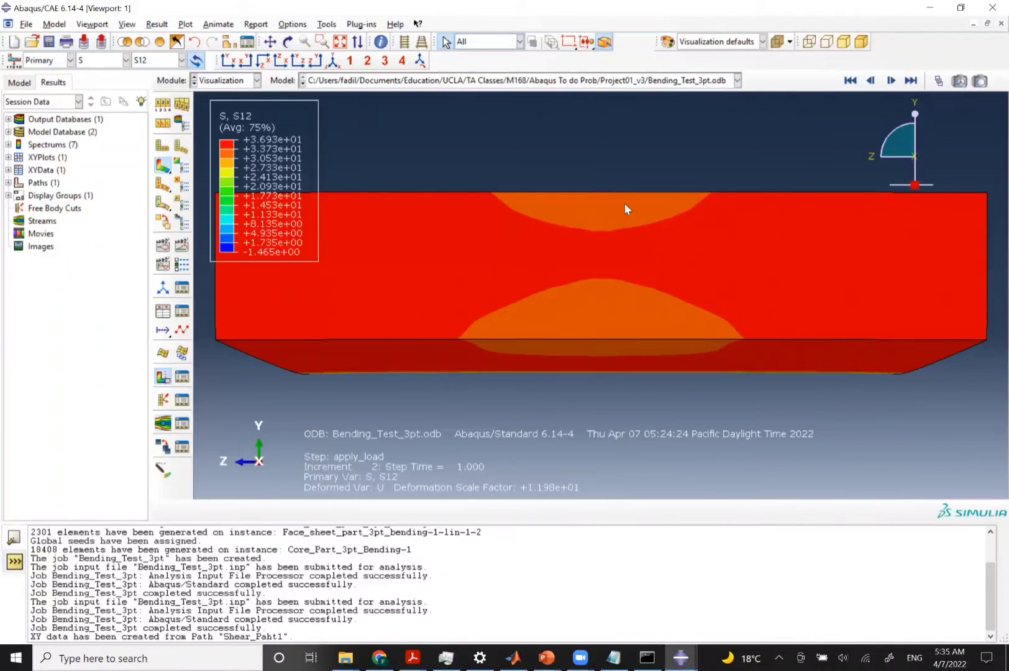
click(333, 60)
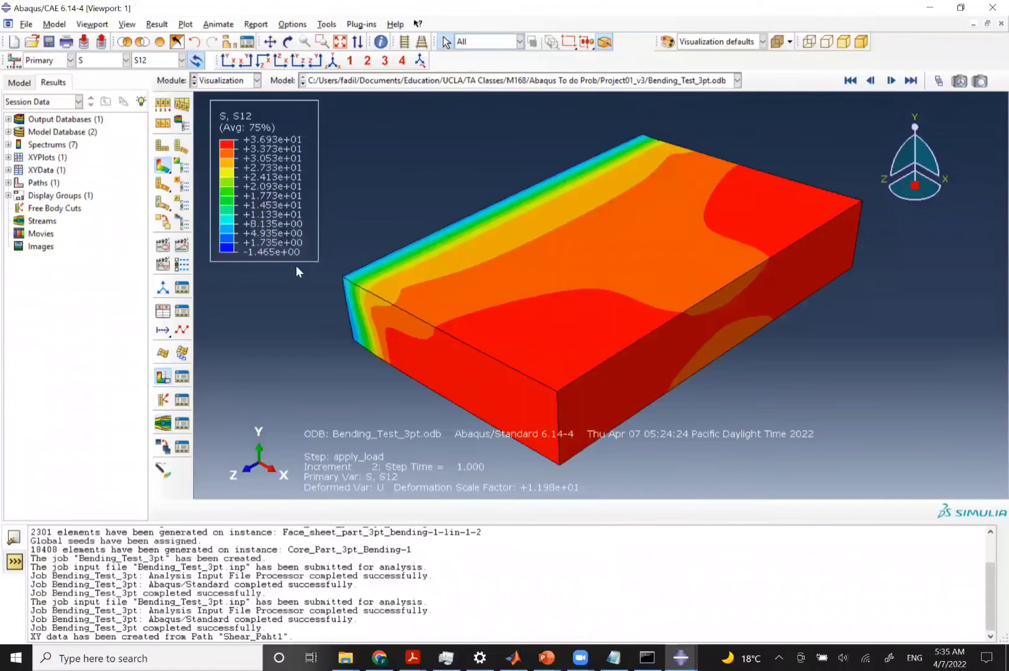
scroll(359, 284, down, 3)
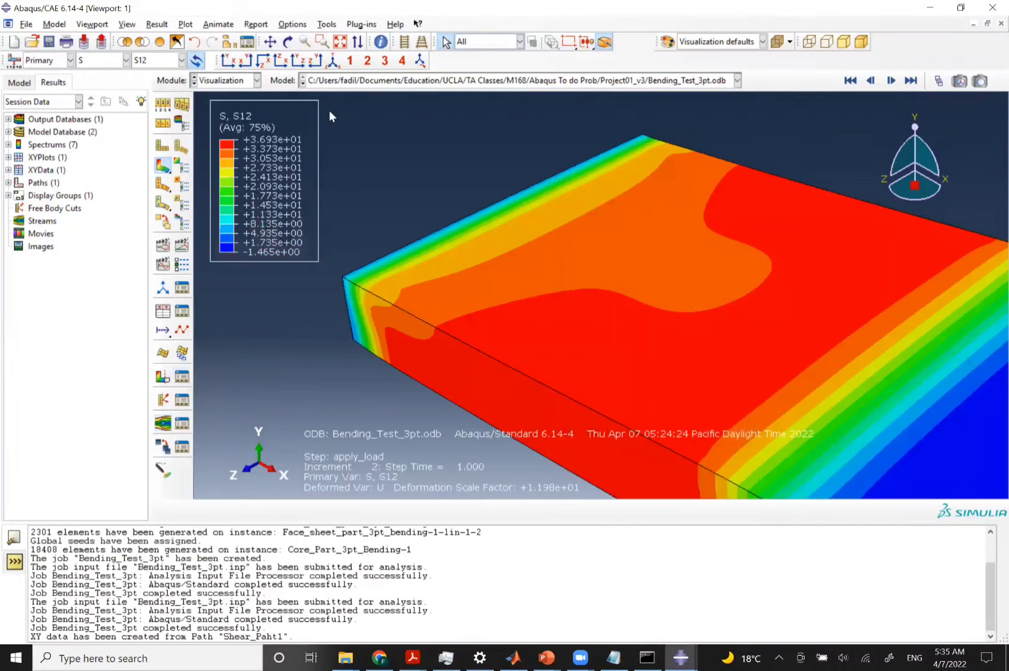
click(333, 60)
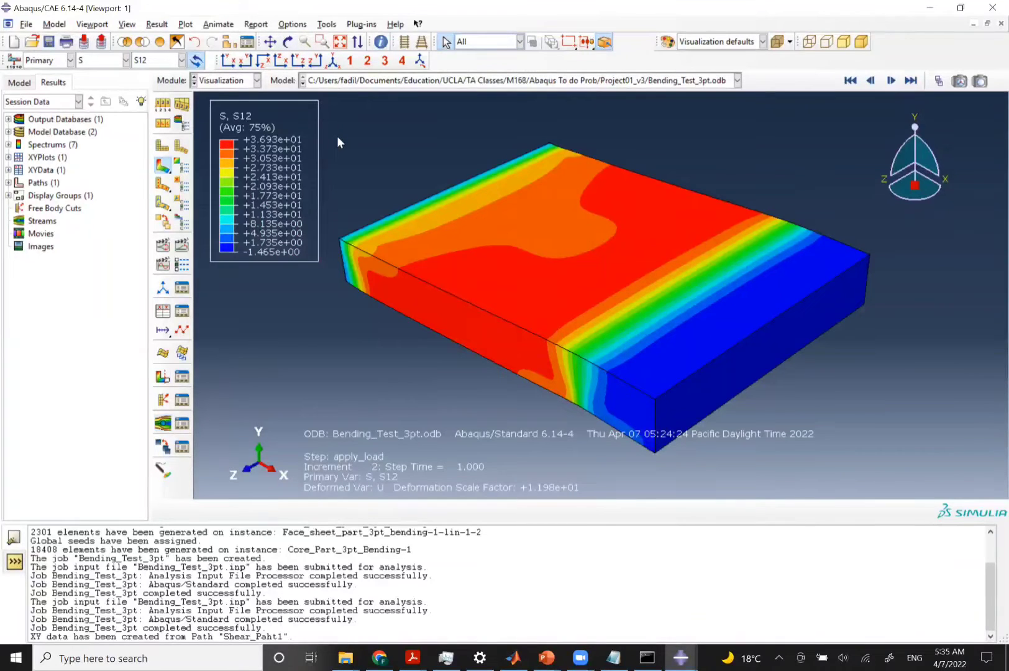
Query the ply stack plot of the upper face sheet, with only the two face sheets displayed
click(158, 25)
click(158, 25)
click(327, 24)
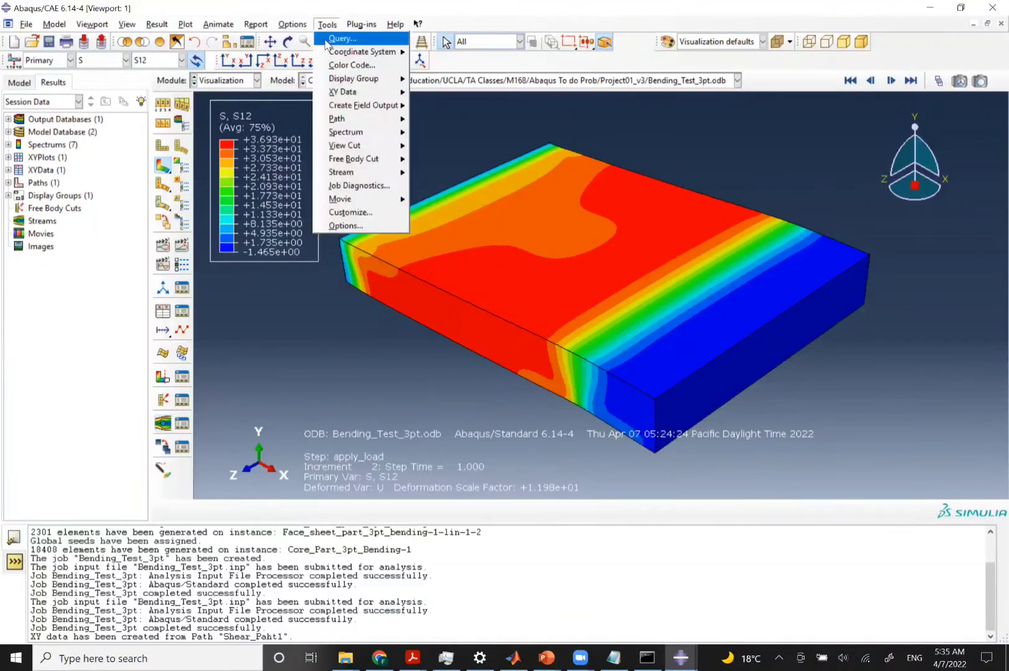
click(341, 39)
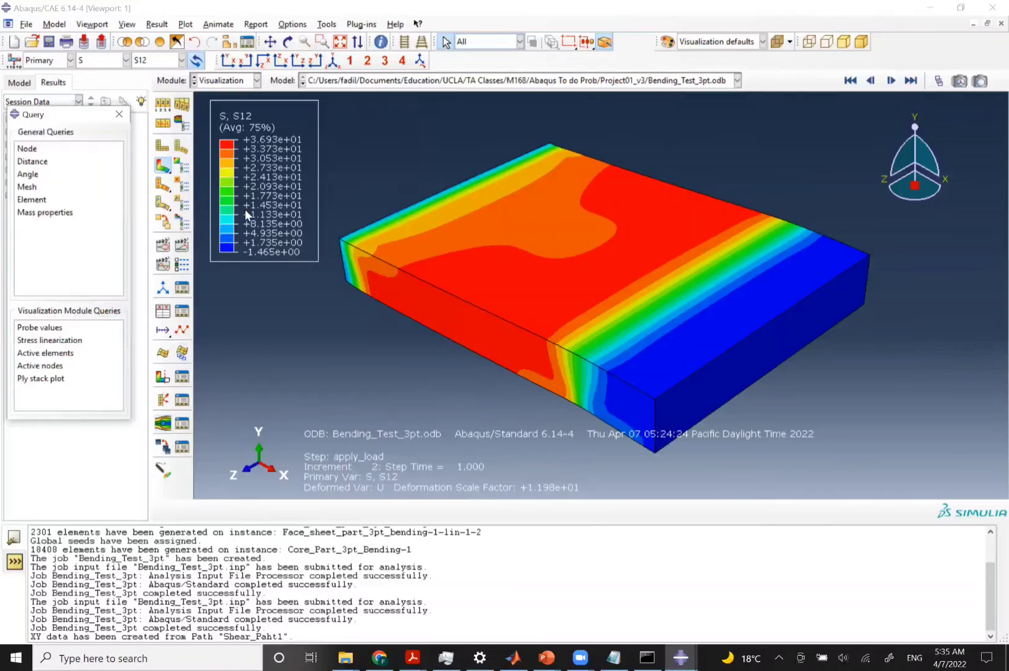
click(42, 380)
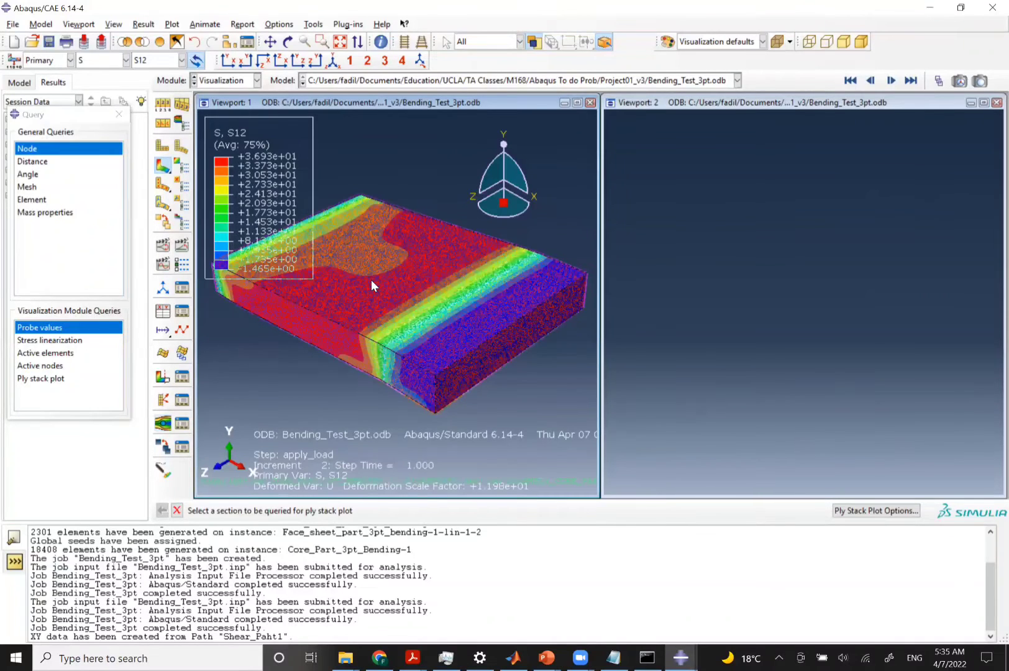
click(179, 41)
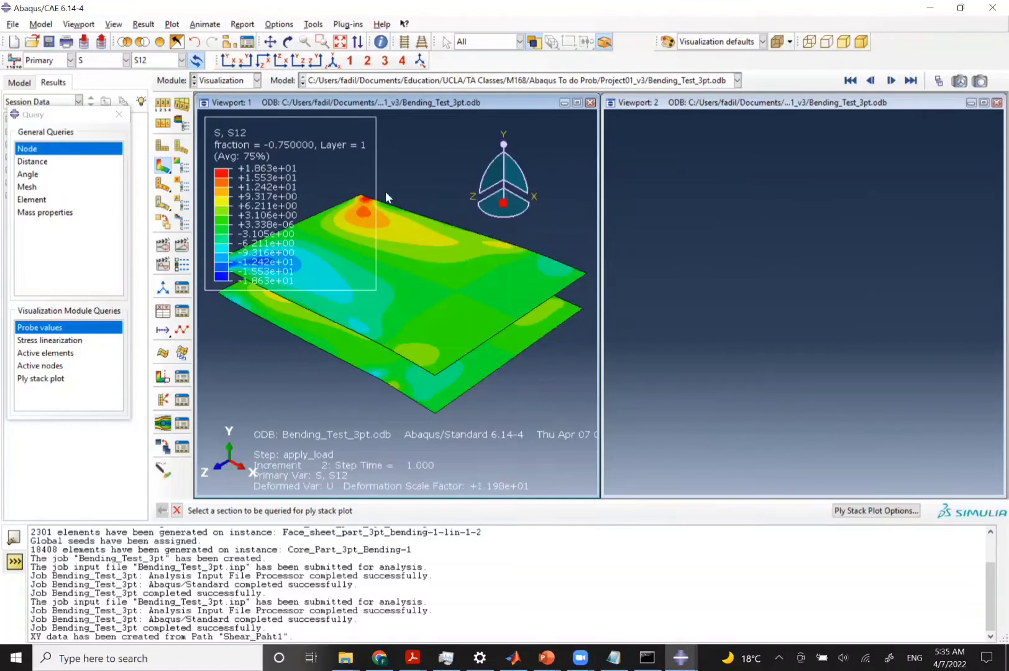
click(422, 289)
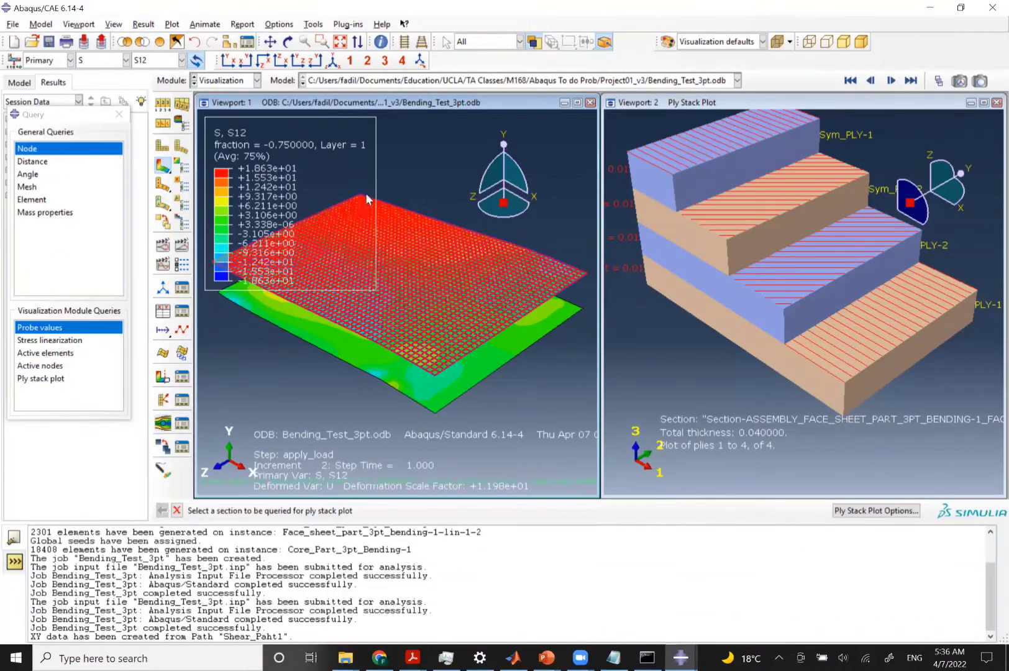
Close the ply stack plot viewport, maximize the results viewport and end the ply stack query
click(118, 115)
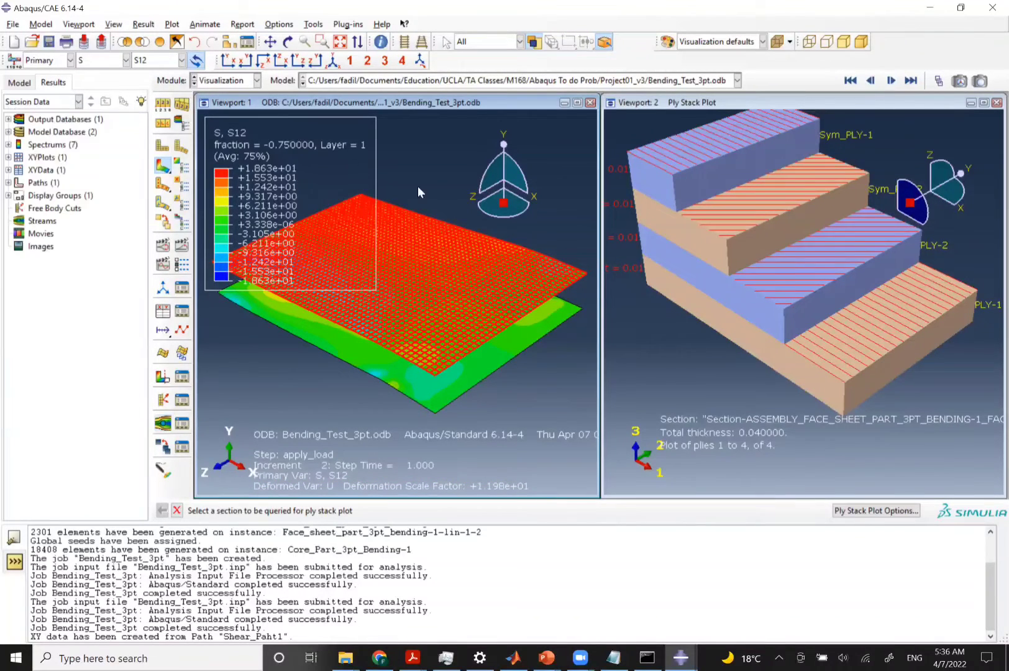
click(995, 103)
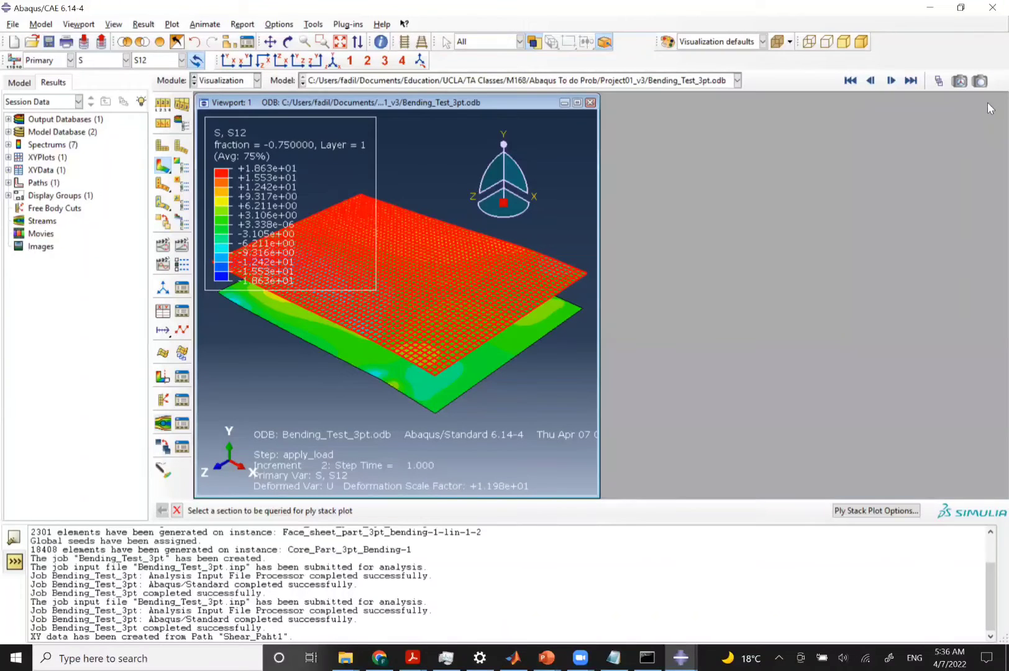
click(577, 102)
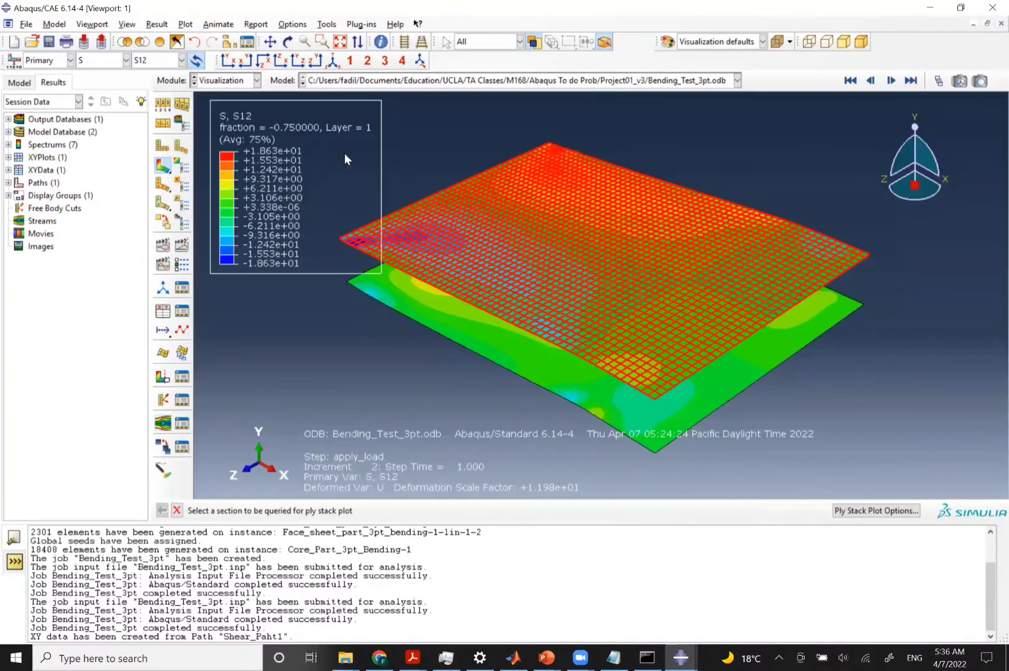
right_click(231, 361)
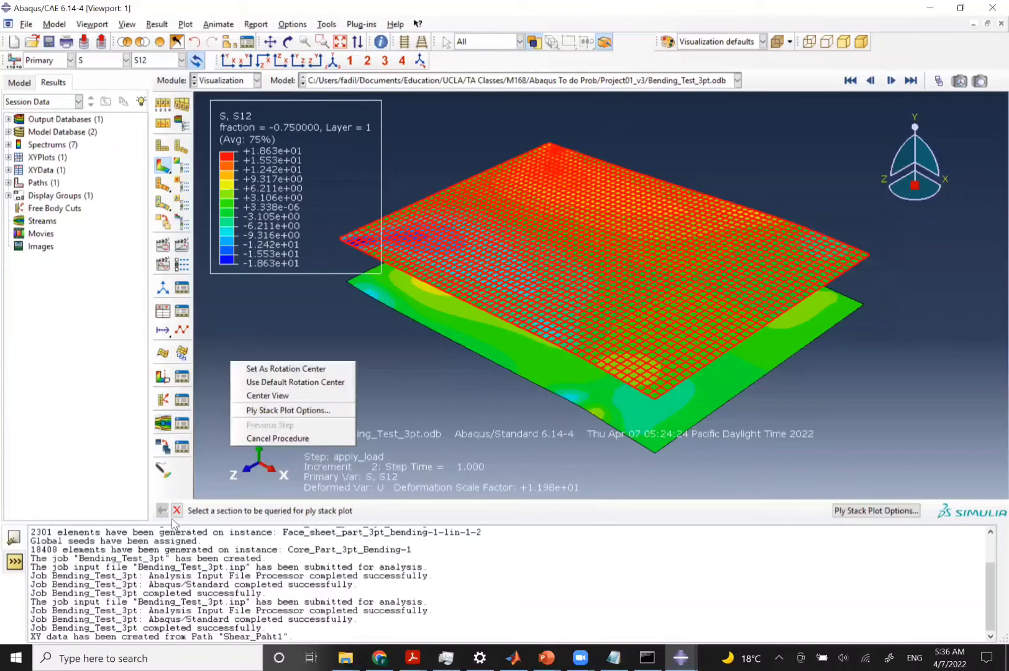
click(175, 511)
click(177, 511)
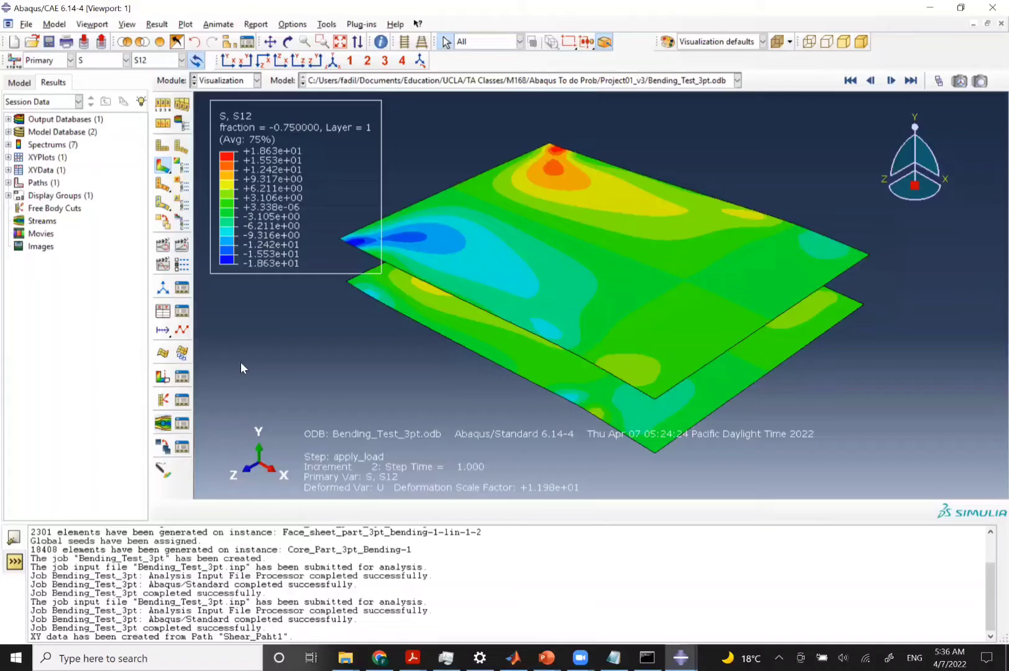
Plot the material orientations on the face sheets and apply PLY-1 at its middle section point as the result location
click(162, 204)
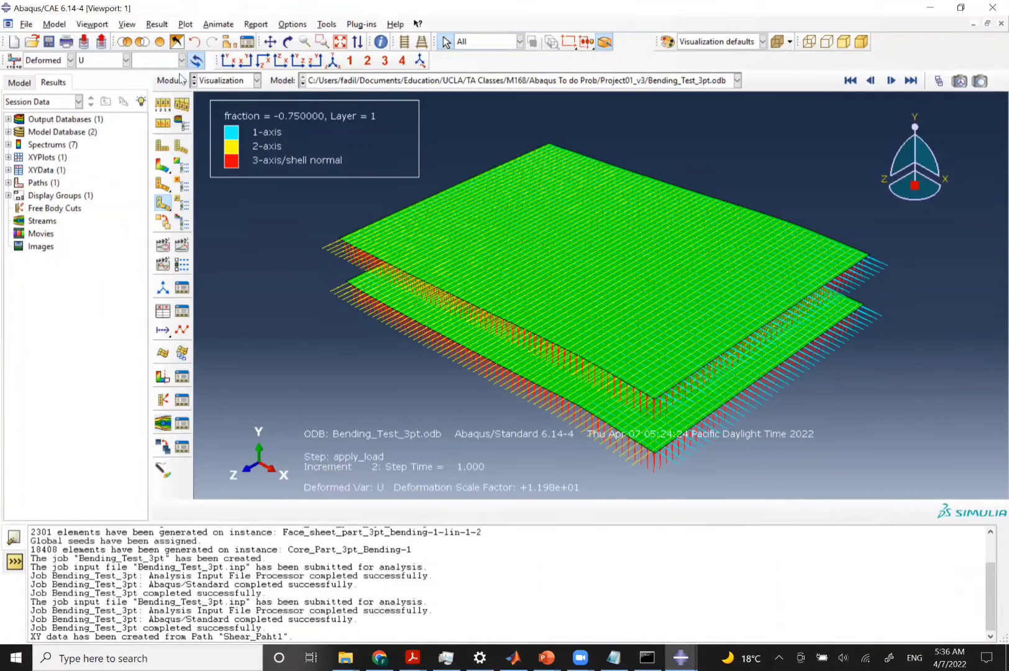
click(156, 24)
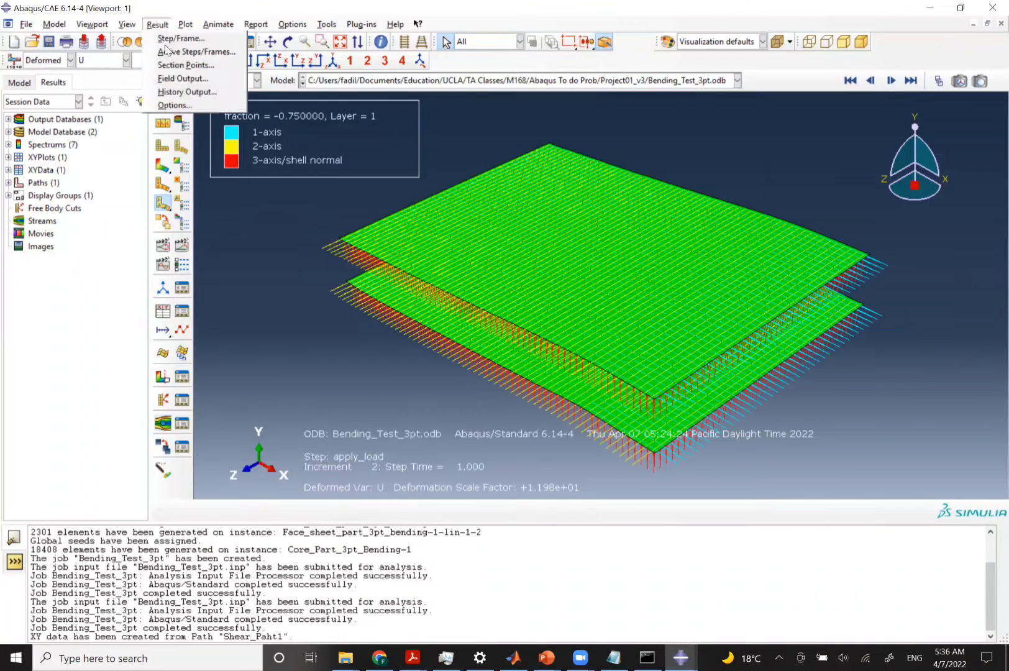
click(173, 65)
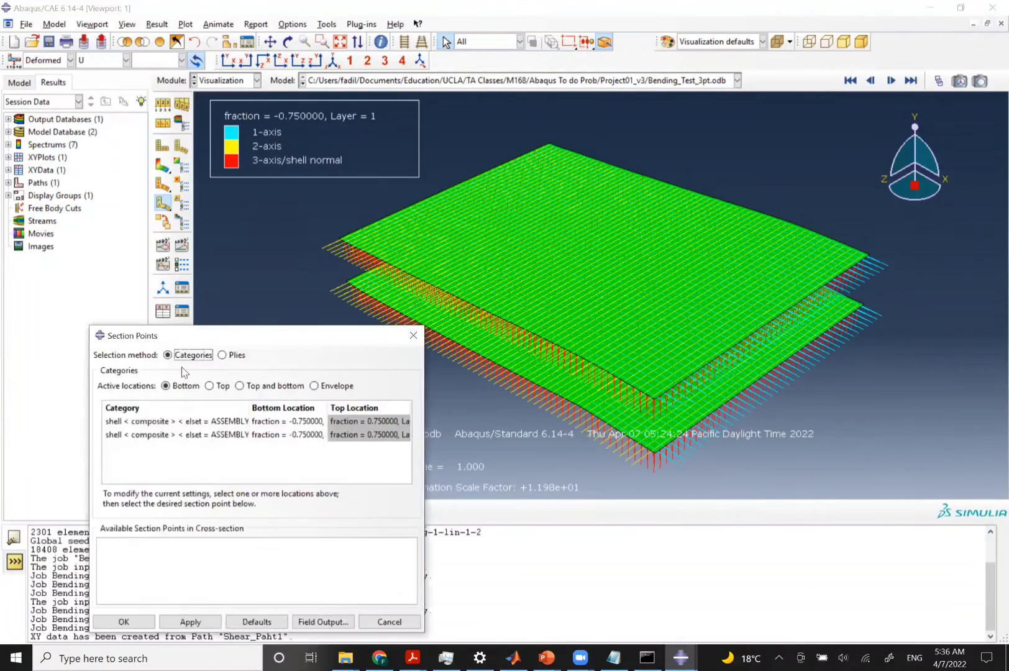
click(229, 358)
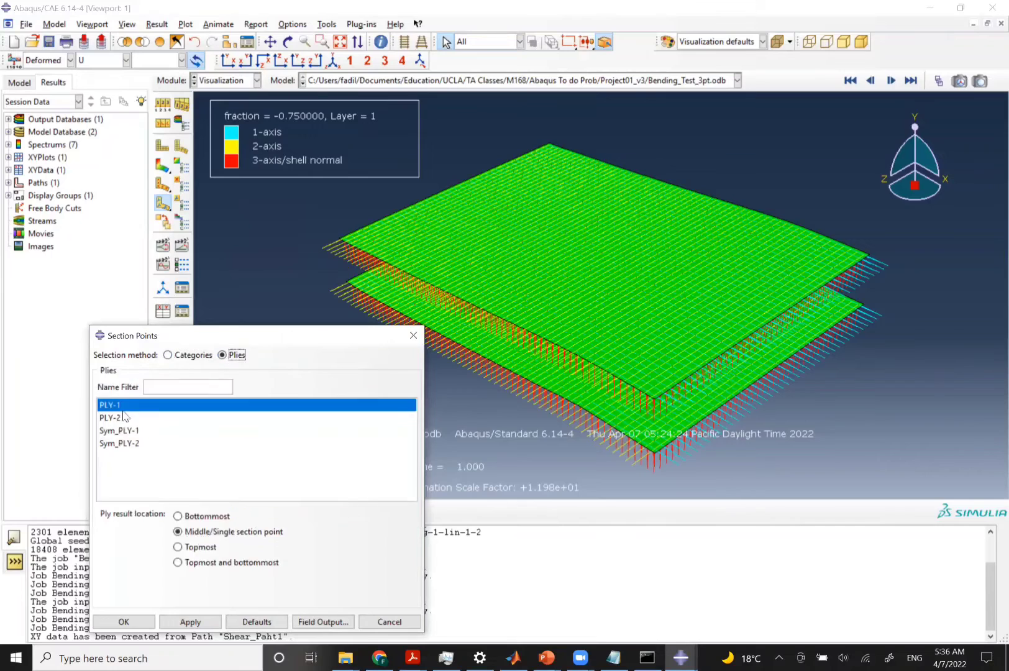
click(188, 620)
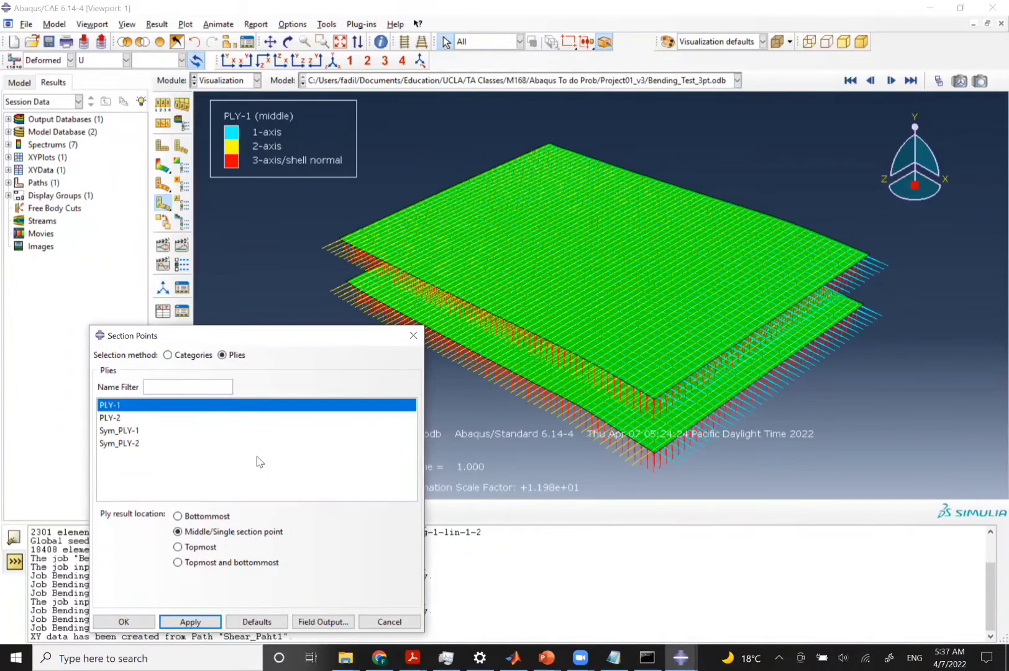
View the face sheets' material orientations for PLY-2, Sym_PLY-2 and Sym_PLY-1 in turn at the middle section point, then close the section point settings
click(112, 417)
click(205, 622)
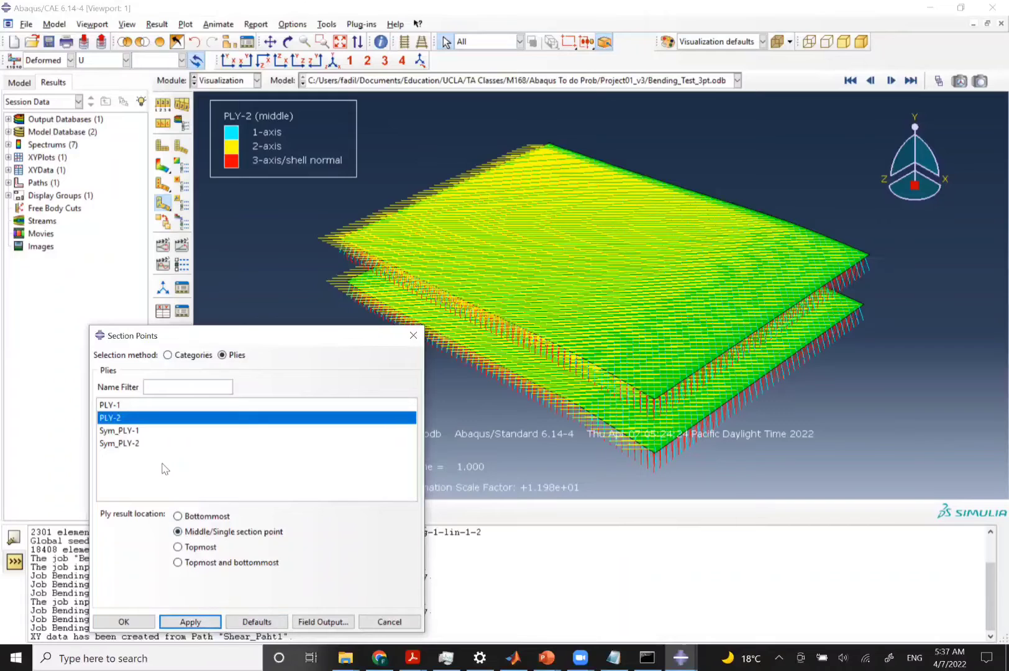
click(129, 443)
click(207, 625)
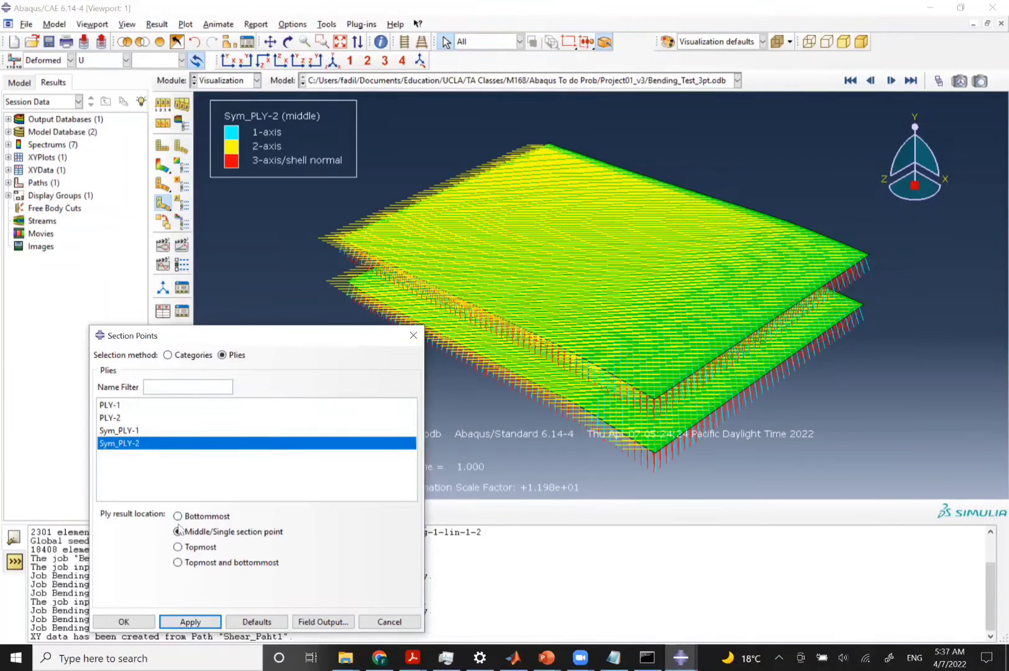
click(123, 431)
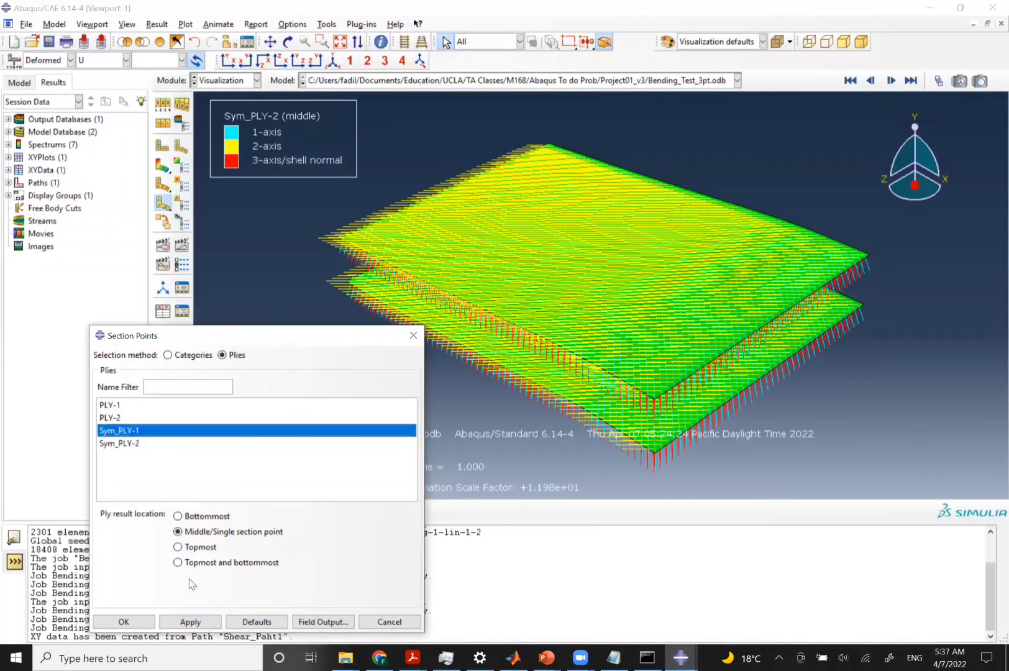
click(204, 622)
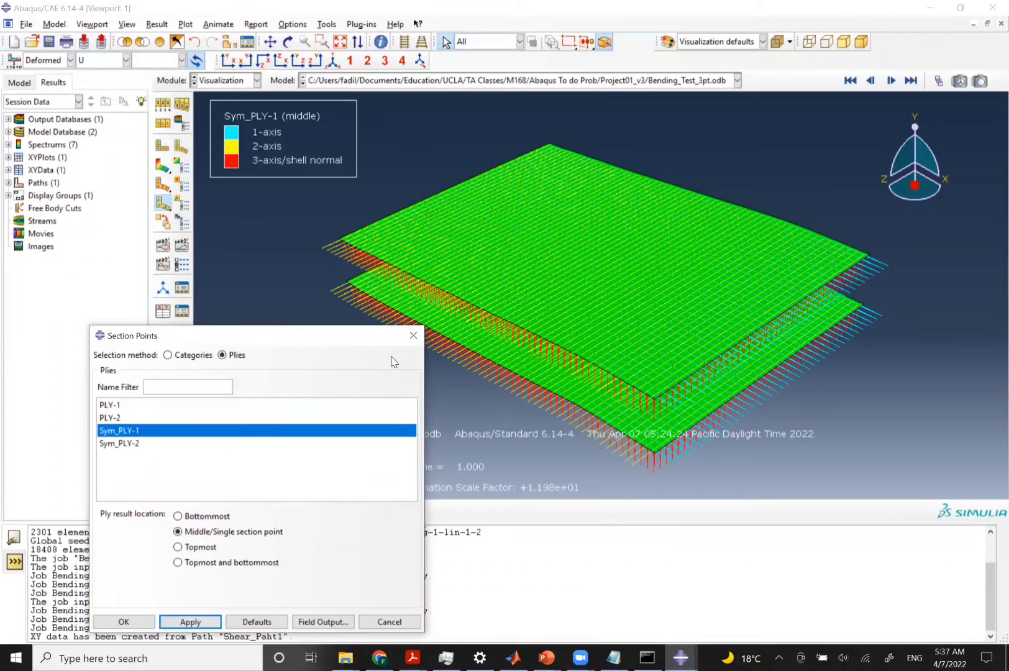
click(415, 335)
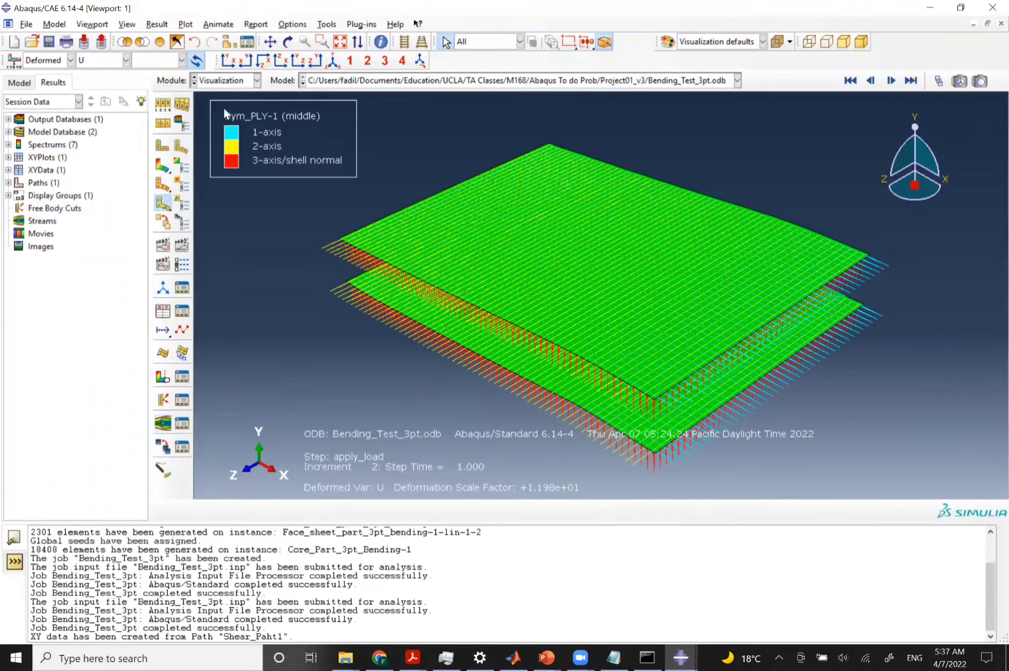
click(182, 60)
click(109, 62)
click(109, 62)
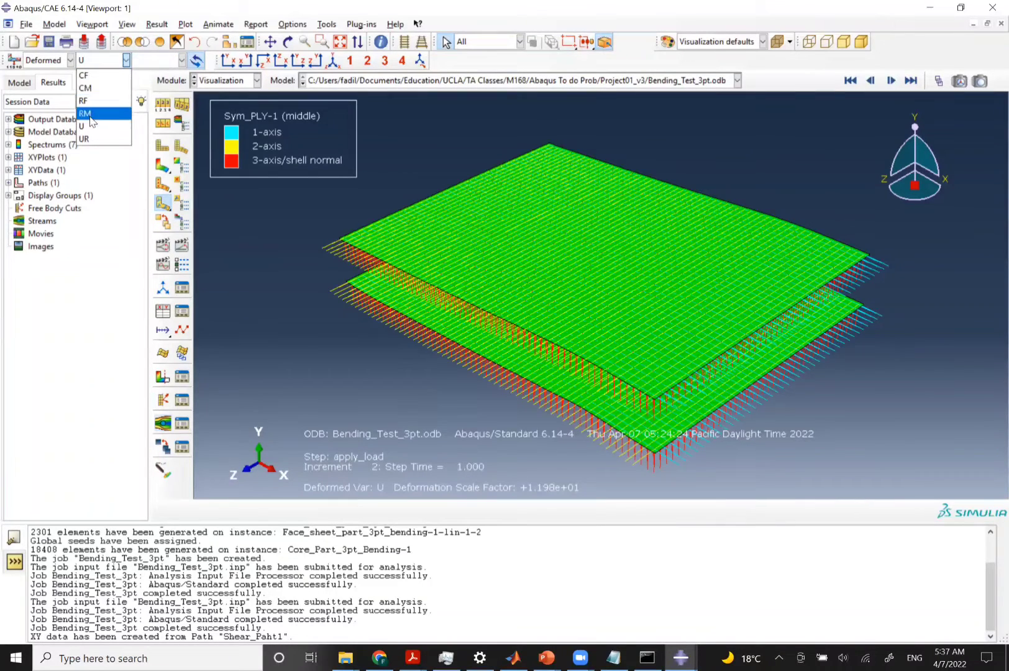
click(194, 30)
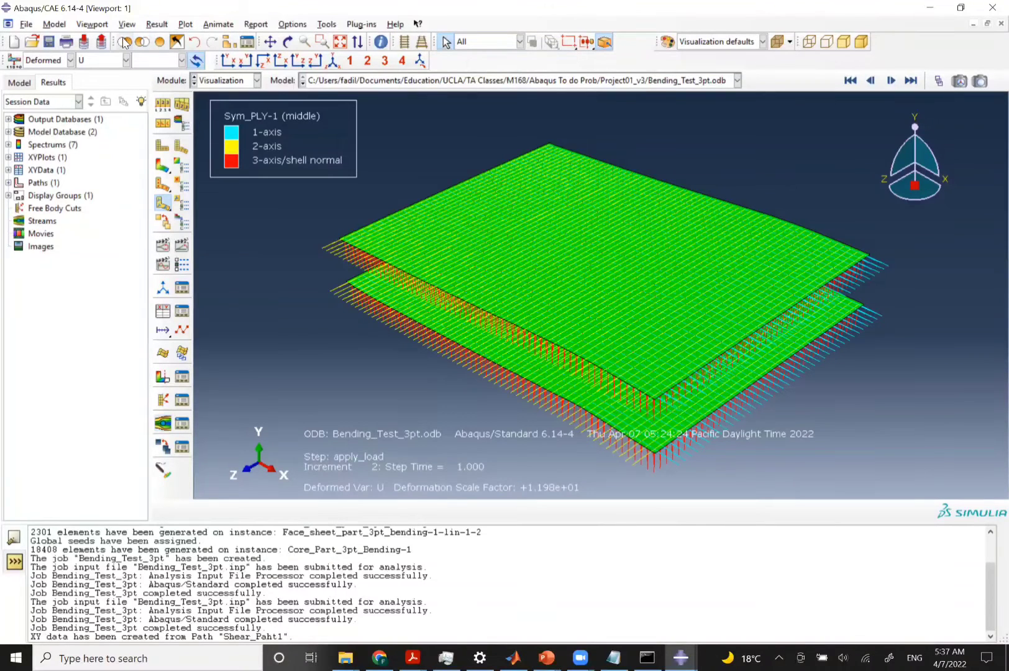
click(116, 60)
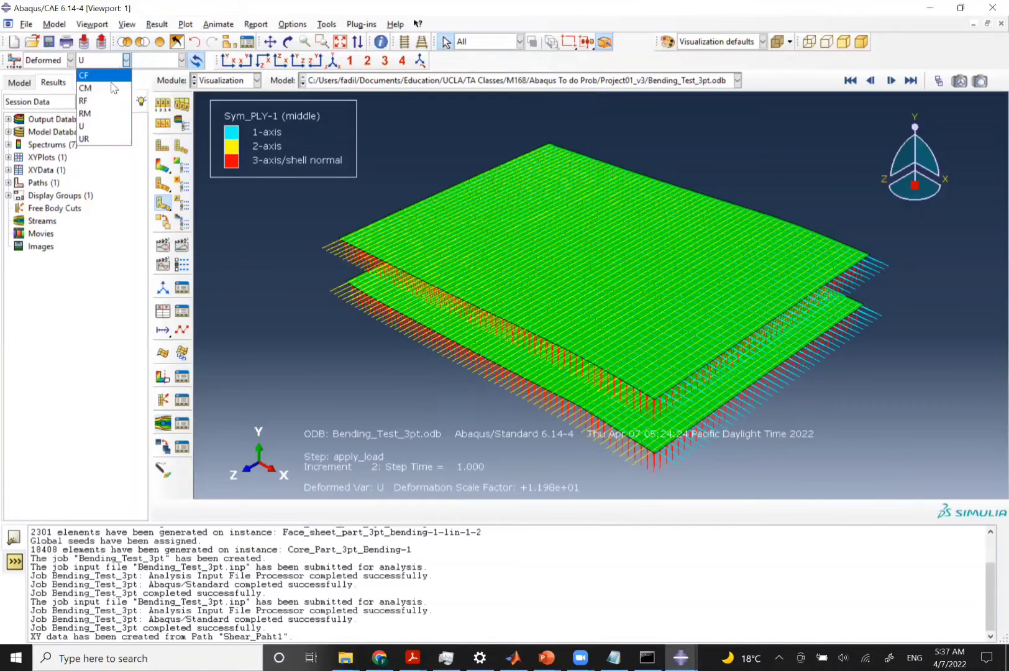
click(93, 125)
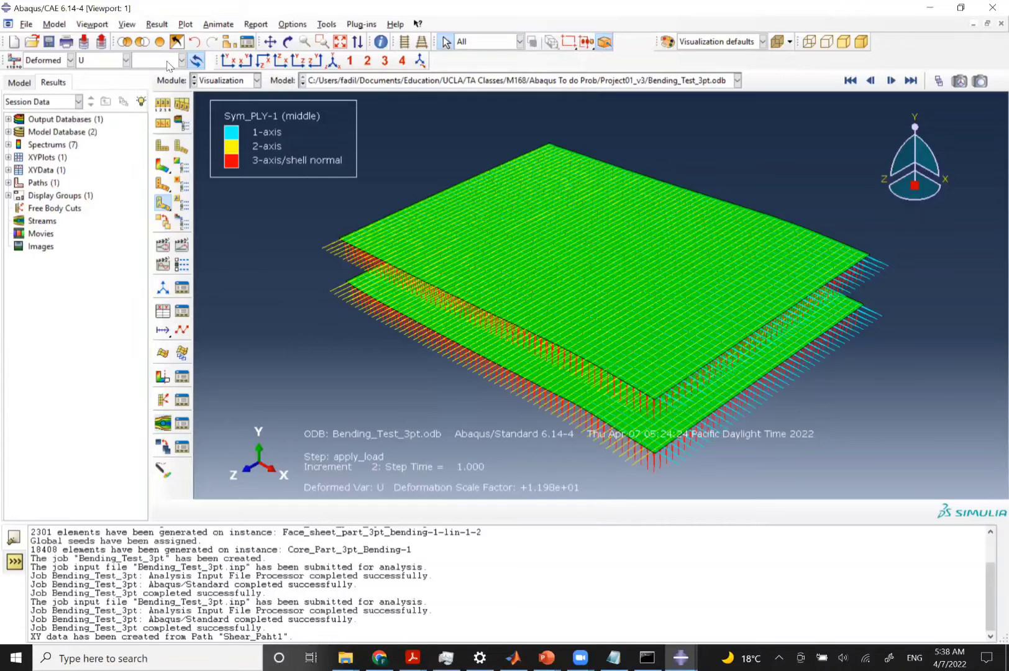
Plot the S12 stress contours on the deformed shape with only the two face sheets displayed
click(177, 45)
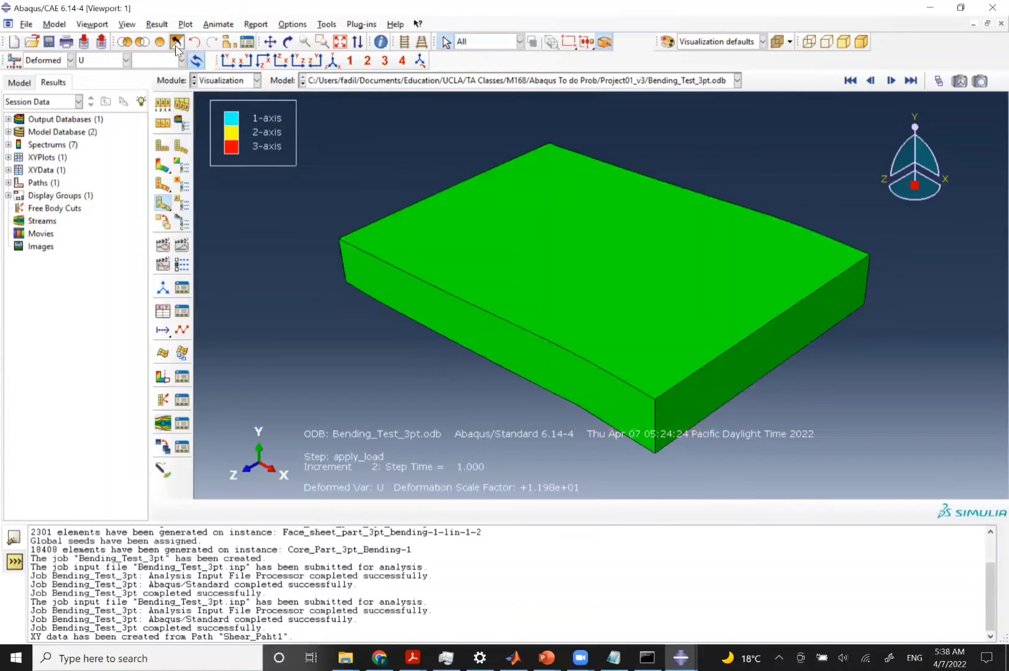
click(161, 169)
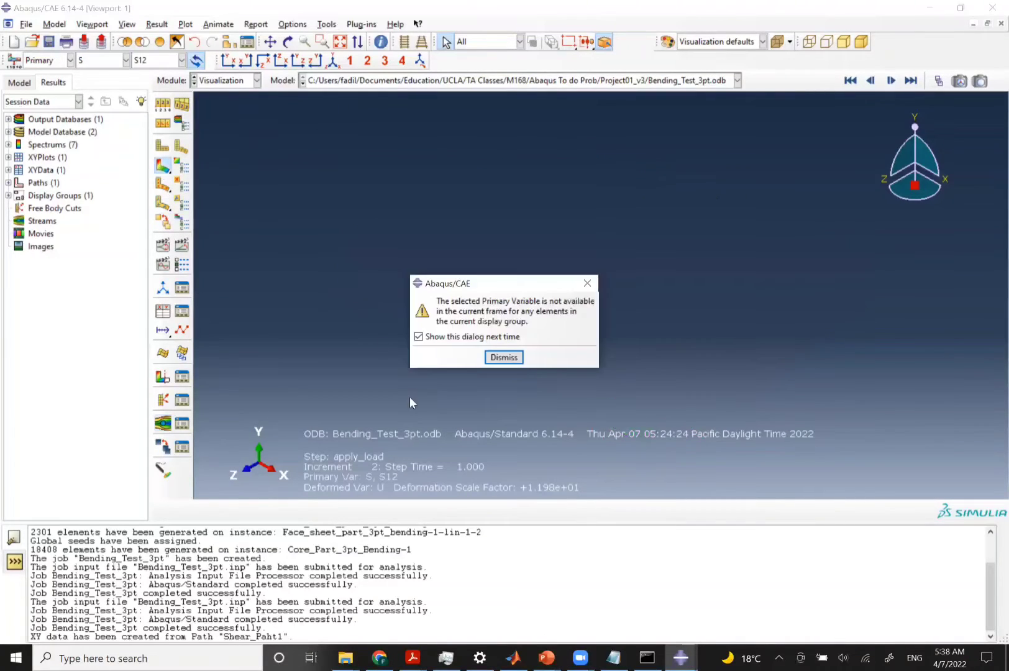
click(504, 357)
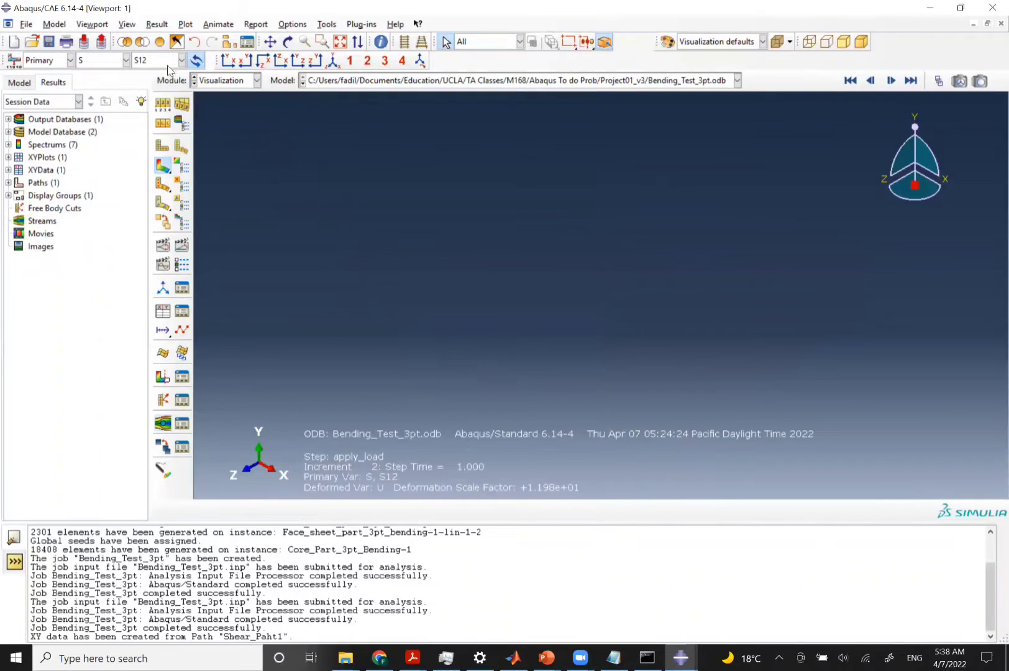
click(177, 42)
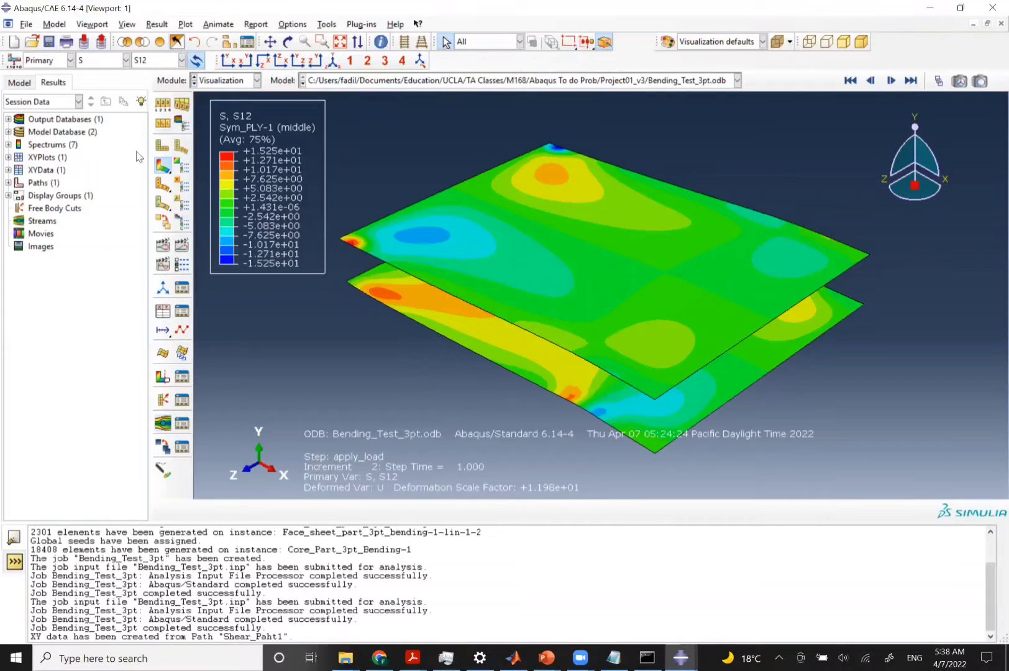
Show the face sheets' S12 contours for PLY-1 at its middle section point
click(184, 24)
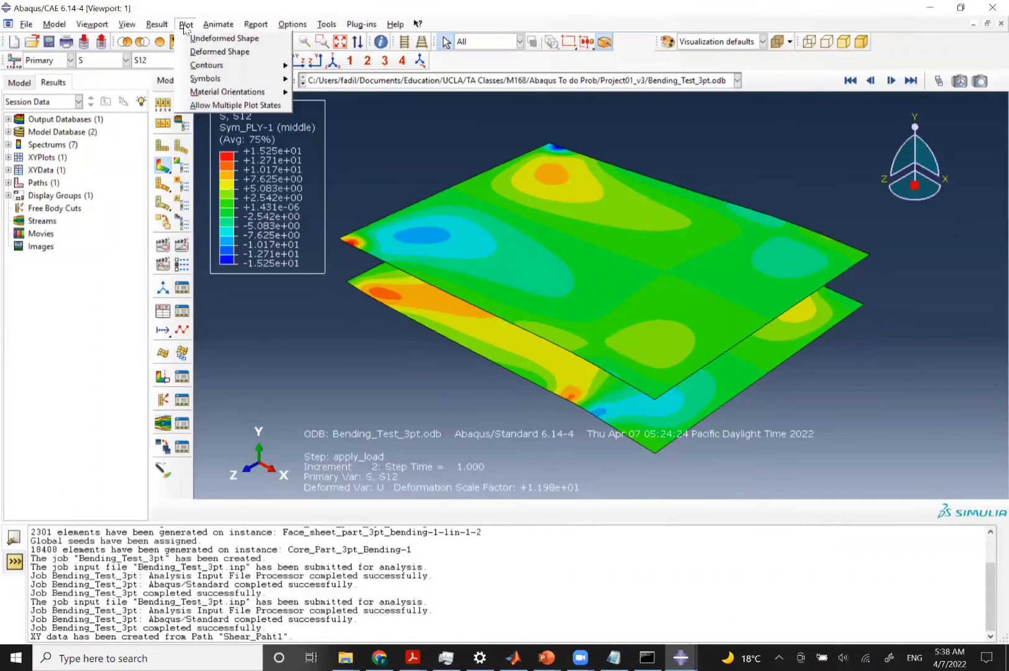
mouse_move(155, 24)
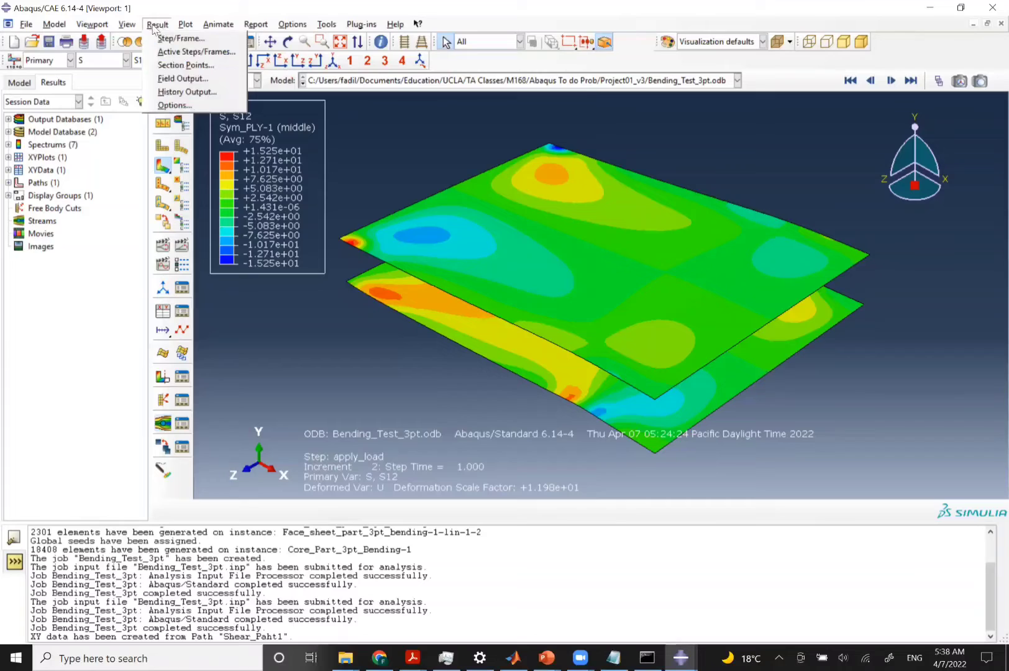
click(169, 70)
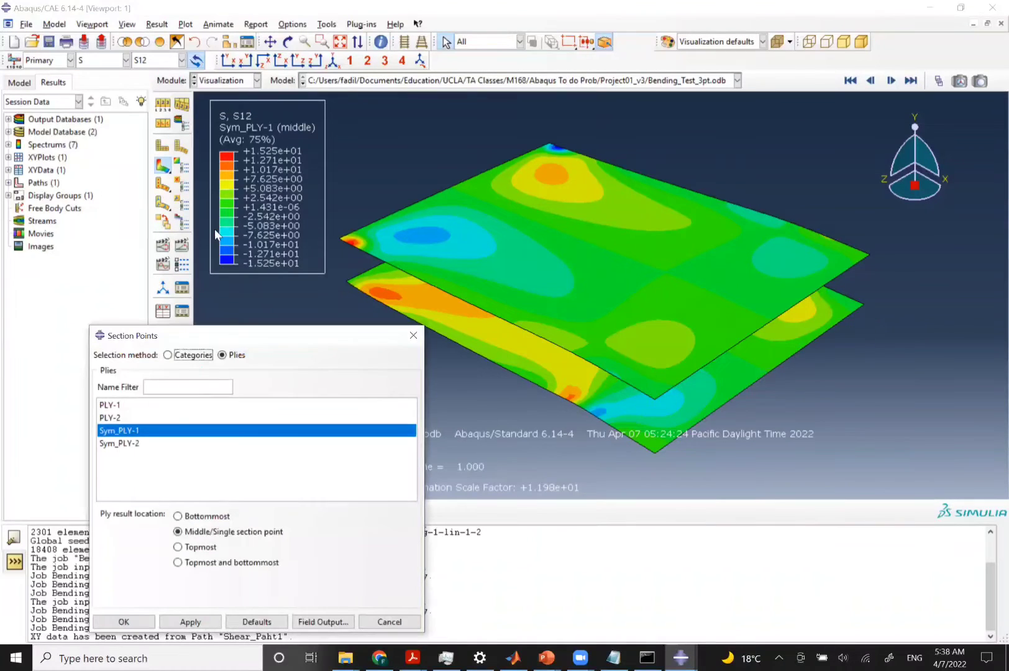
click(119, 406)
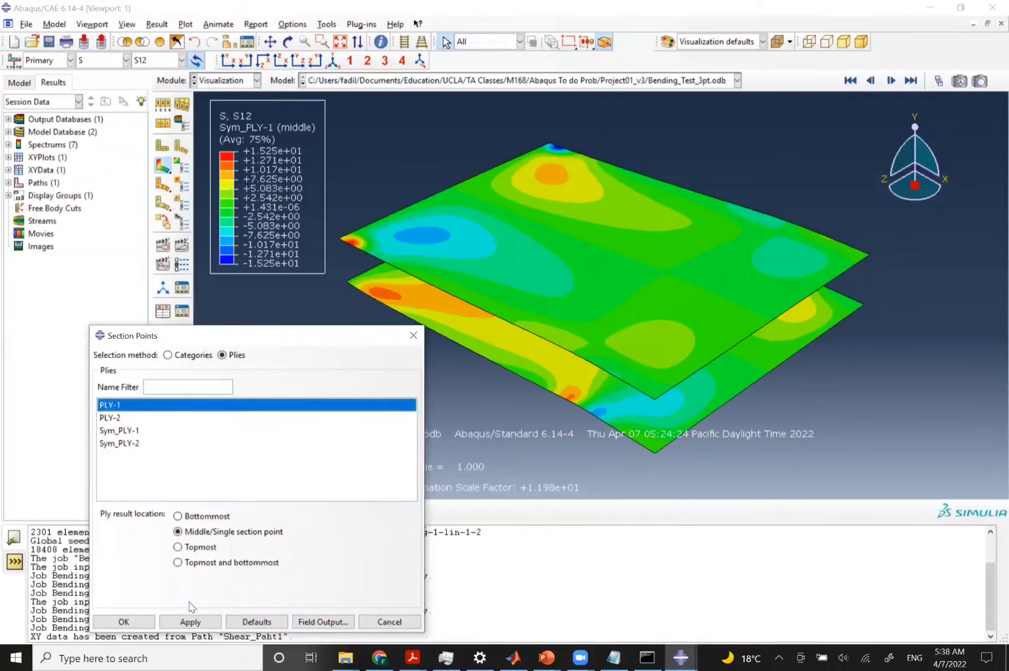
click(193, 621)
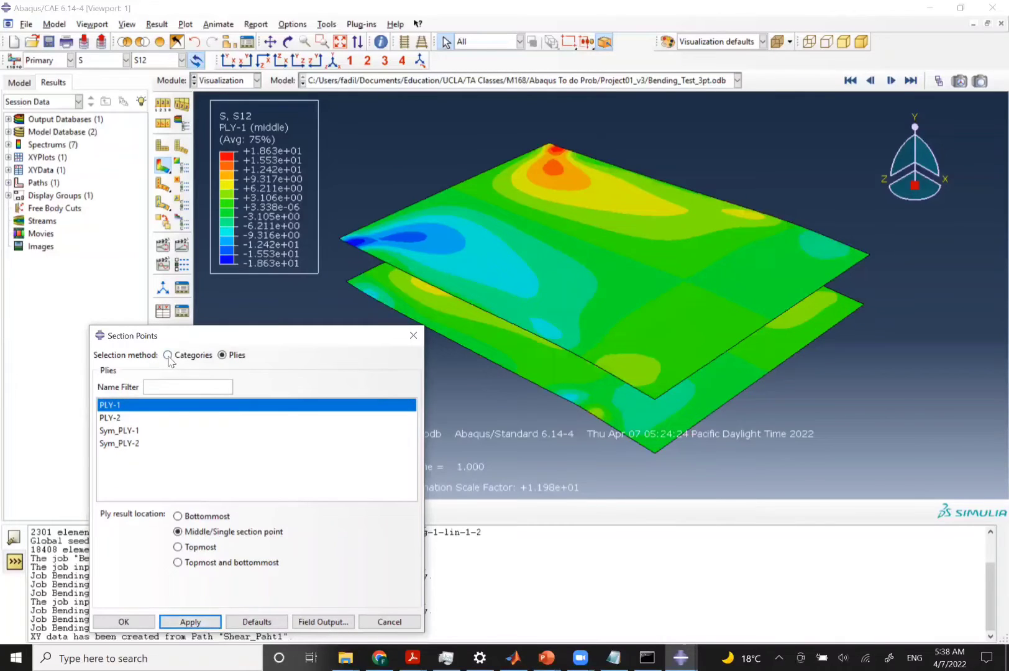
Switch the section point selection to categories with the bottom location active and accept the settings
click(168, 354)
click(192, 621)
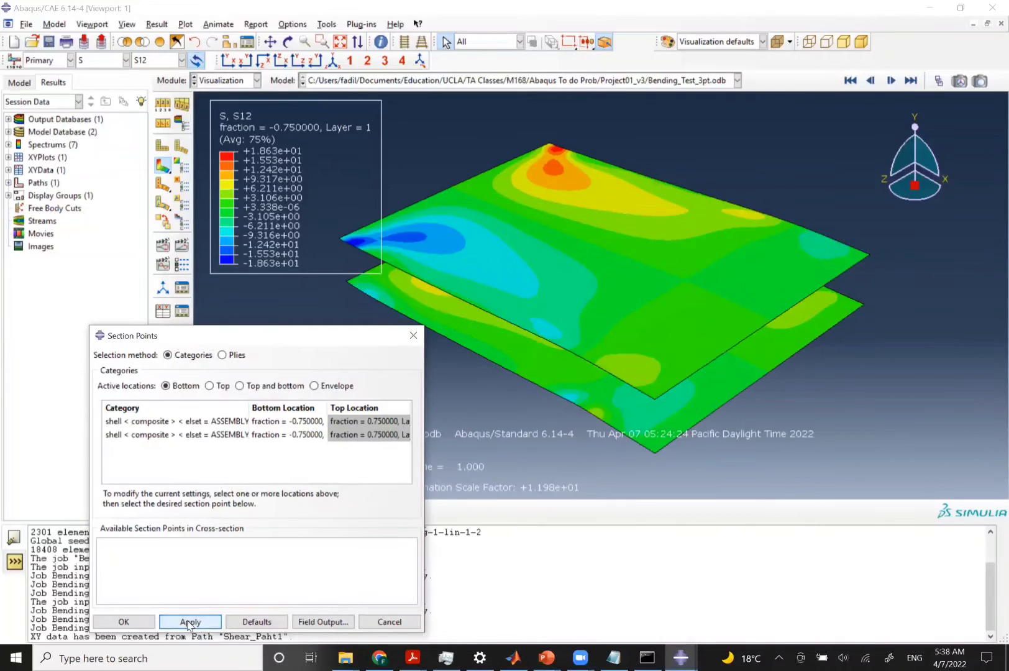
click(123, 621)
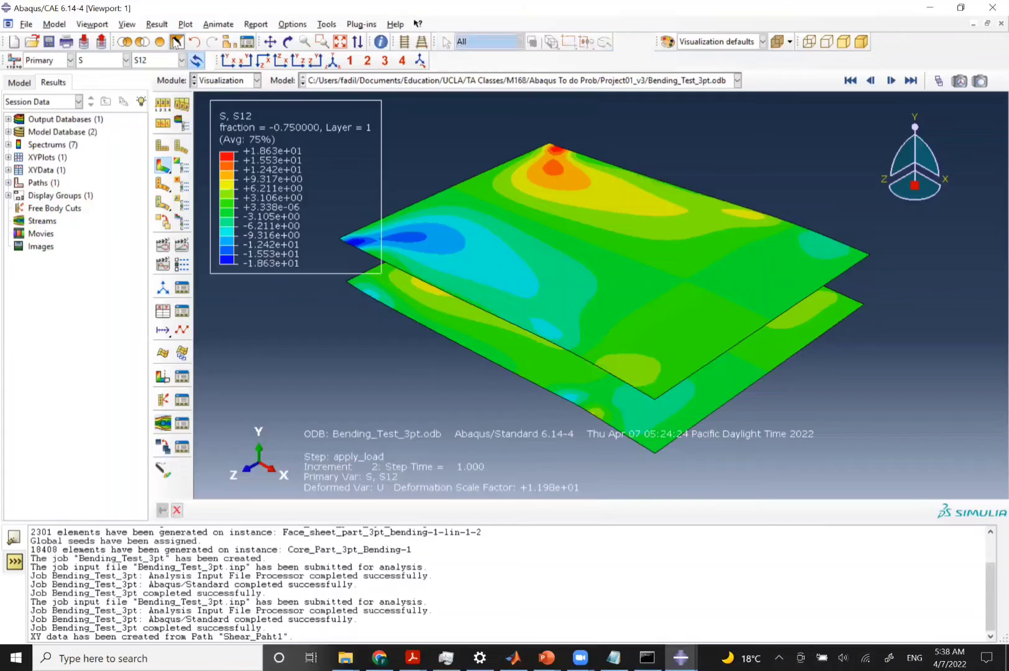
Display the core's S12 contours and compare them with the shear stress on the Hand Calculation slide
click(177, 42)
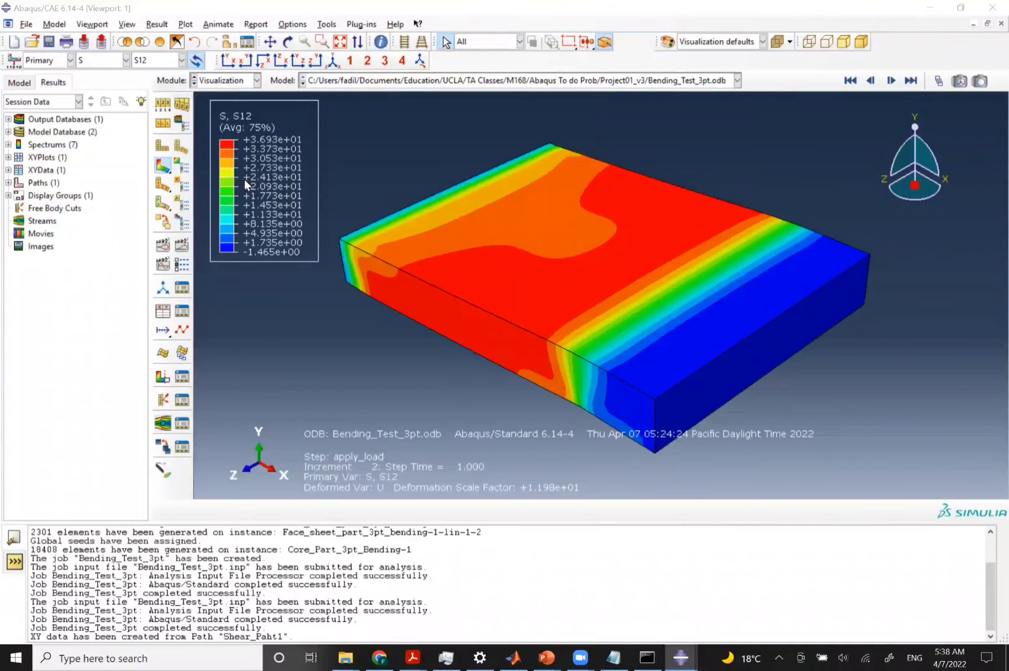
key(alt+Tab)
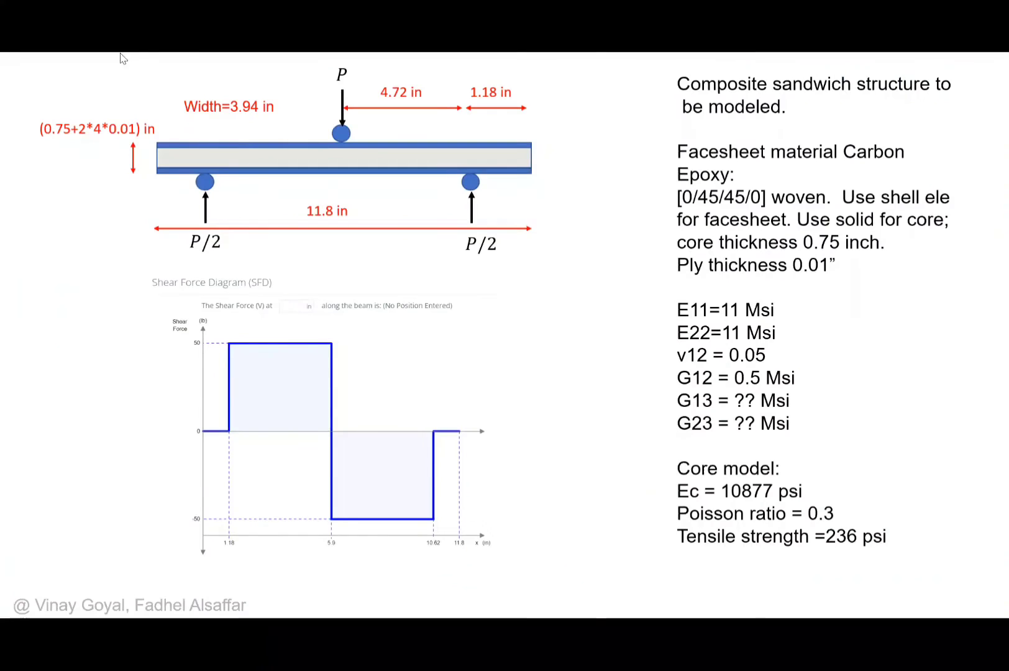
click(334, 419)
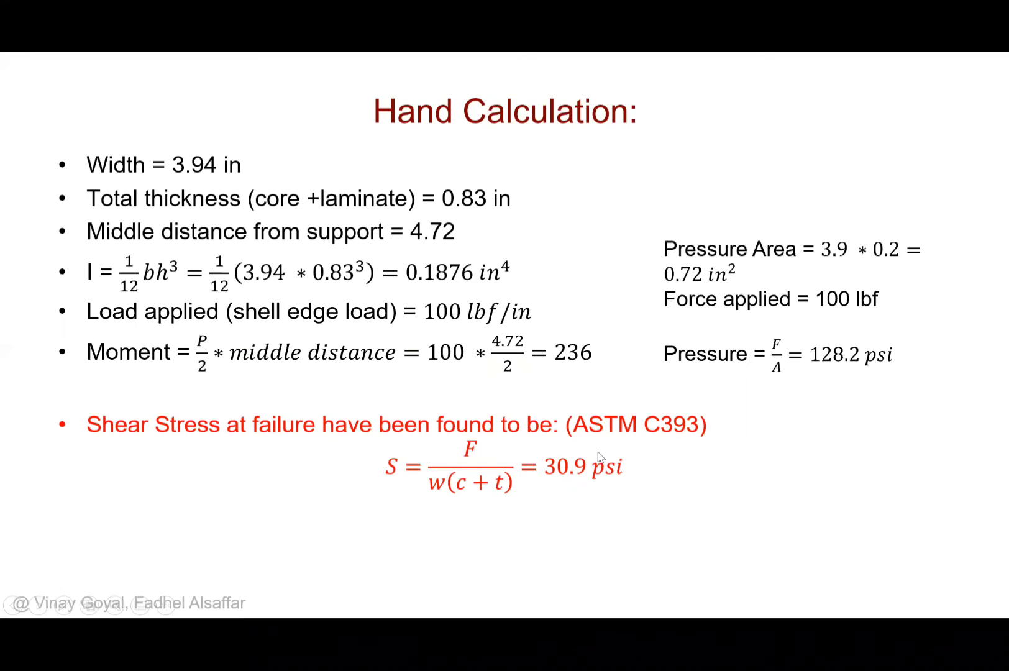
key(alt+Tab)
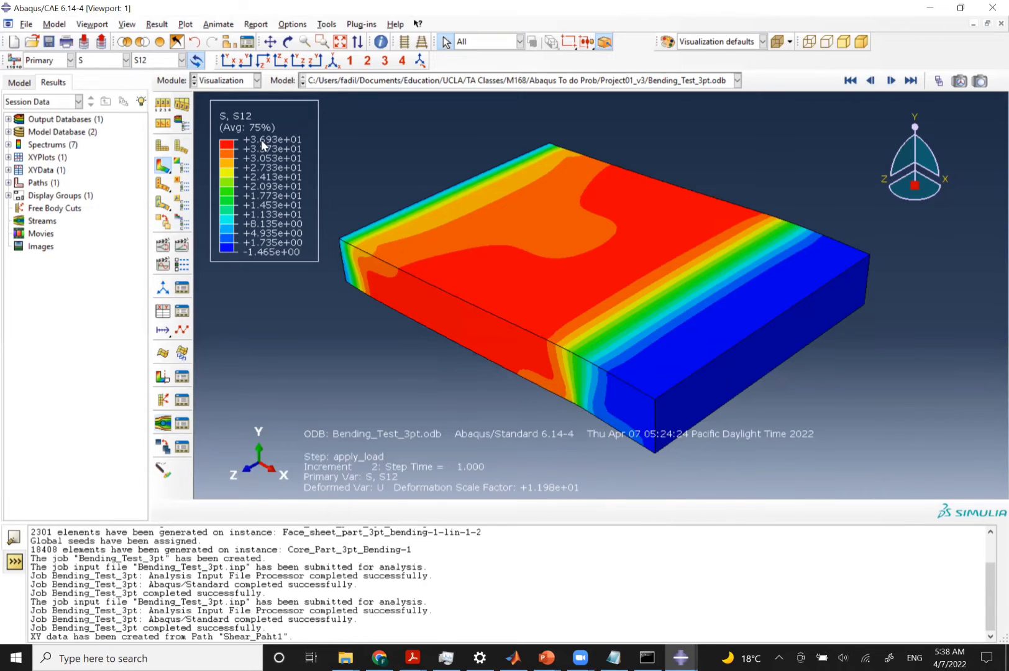
Switch to the slide show and review the four-point bending problem and its shear and moment diagrams
key(alt+Tab)
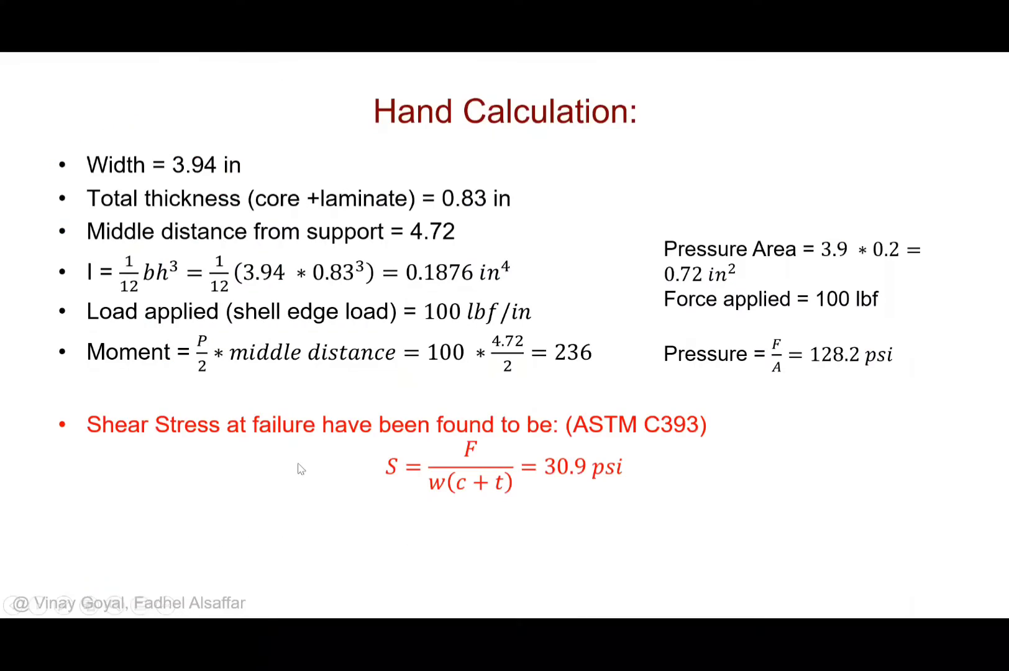
click(505, 489)
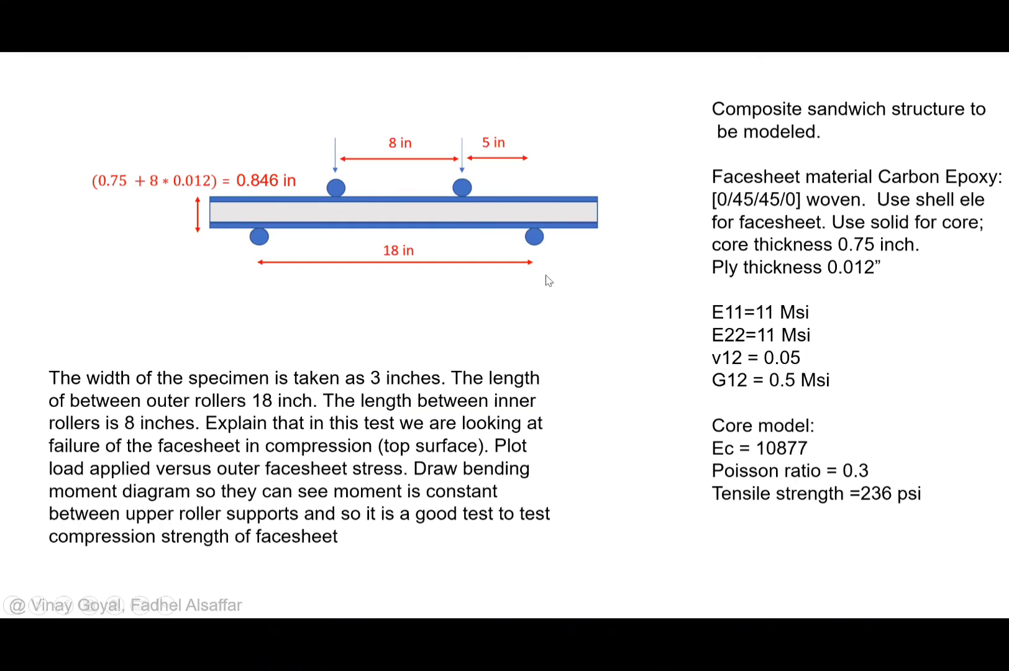
click(415, 355)
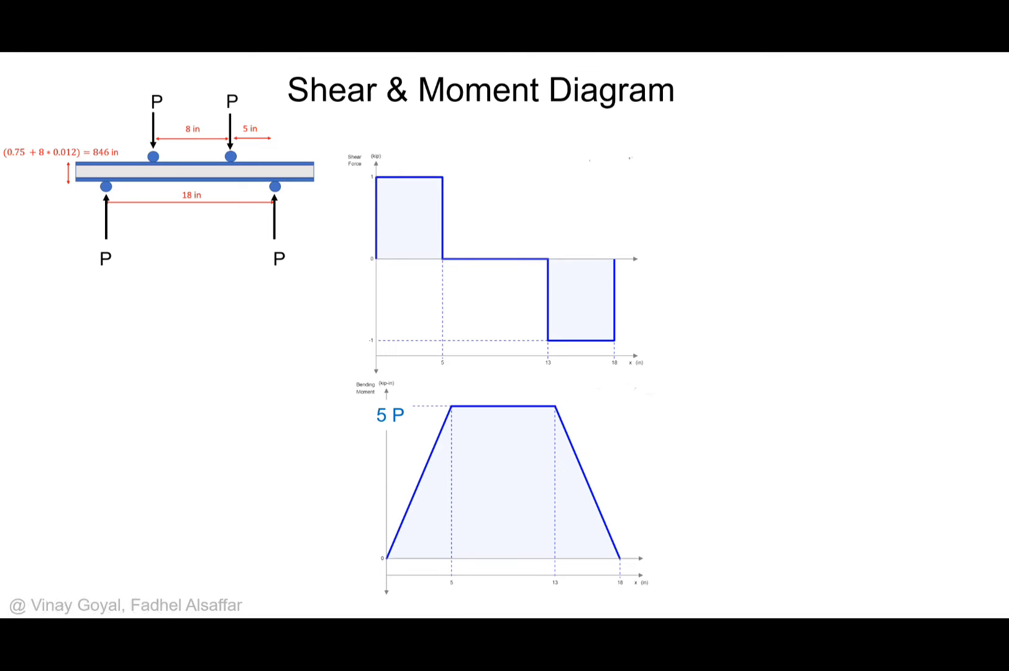
Switch back to Abaqus/CAE and make Bending_Test_4pts the active model in the Part module
key(alt+Tab)
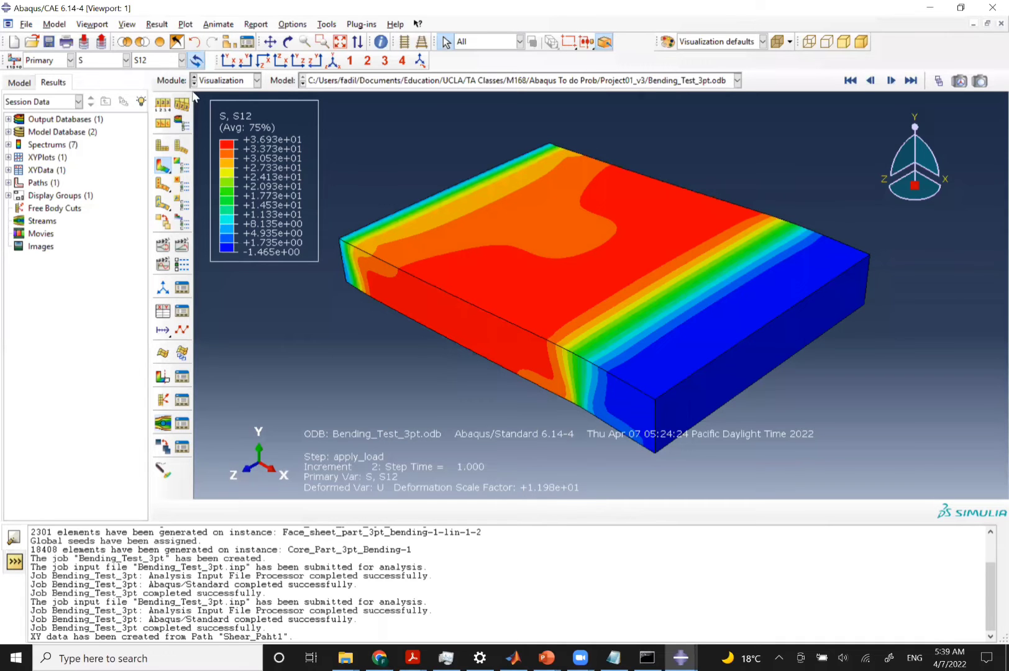
click(220, 81)
click(221, 93)
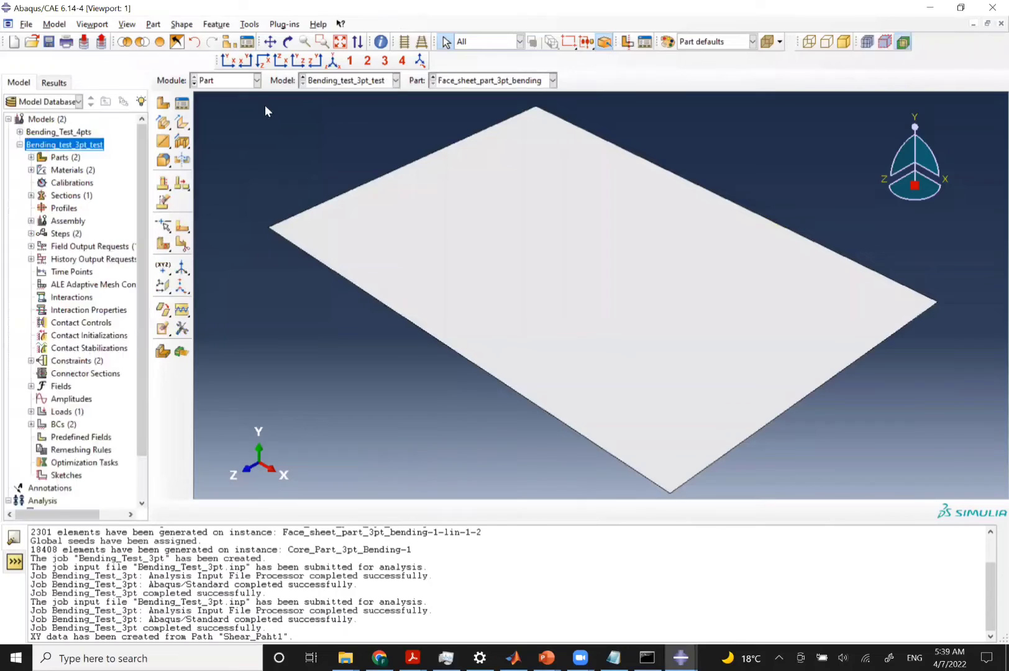
click(385, 85)
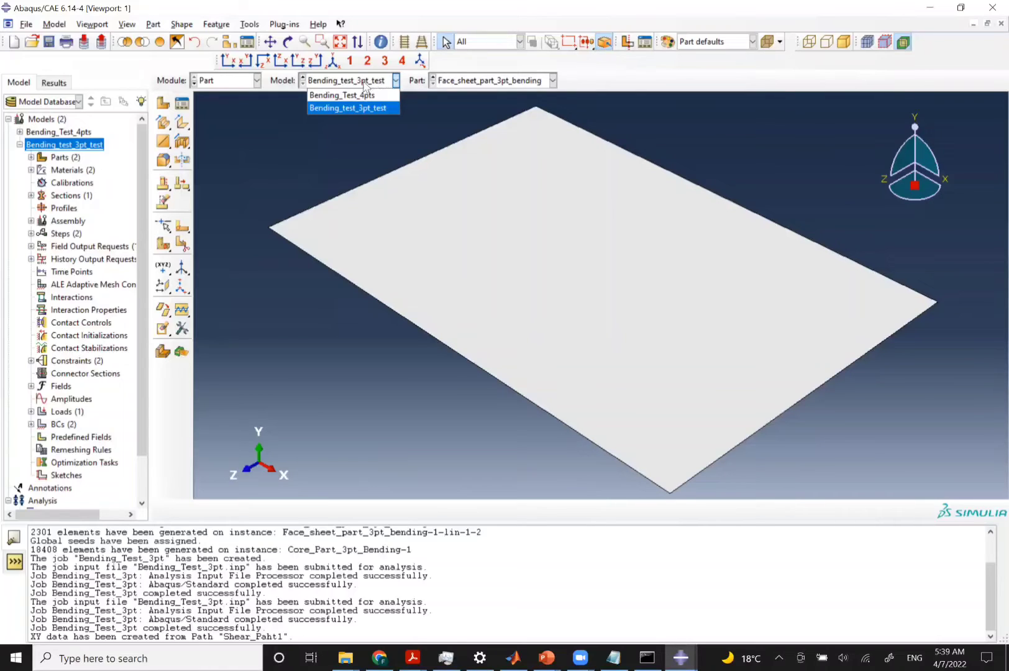
click(357, 96)
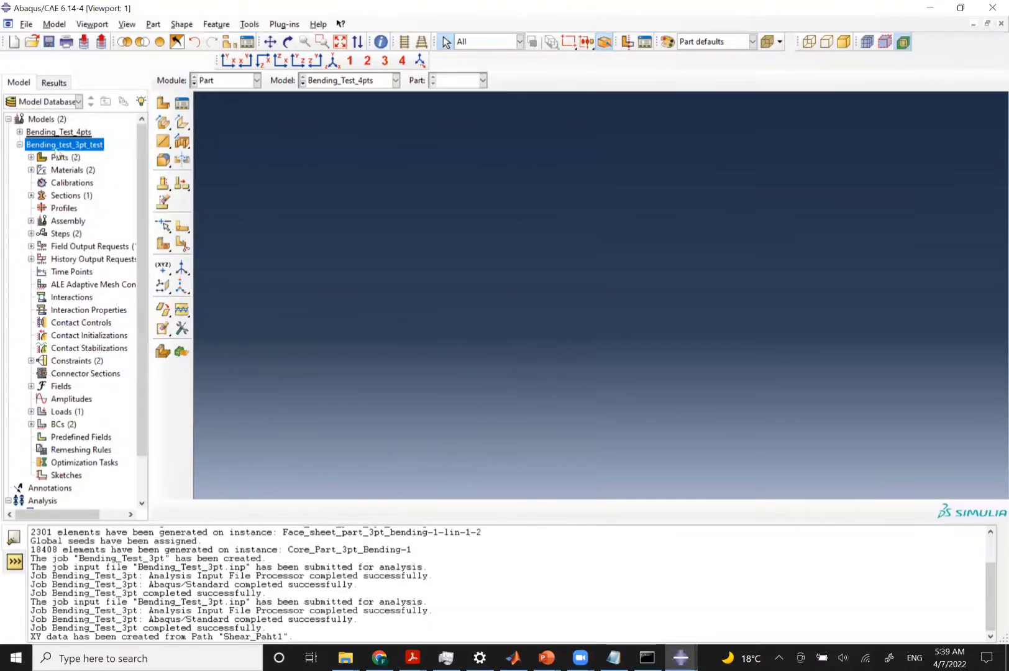
Create a 3D deformable solid extrusion part named Core_part and enter its section sketch
click(171, 110)
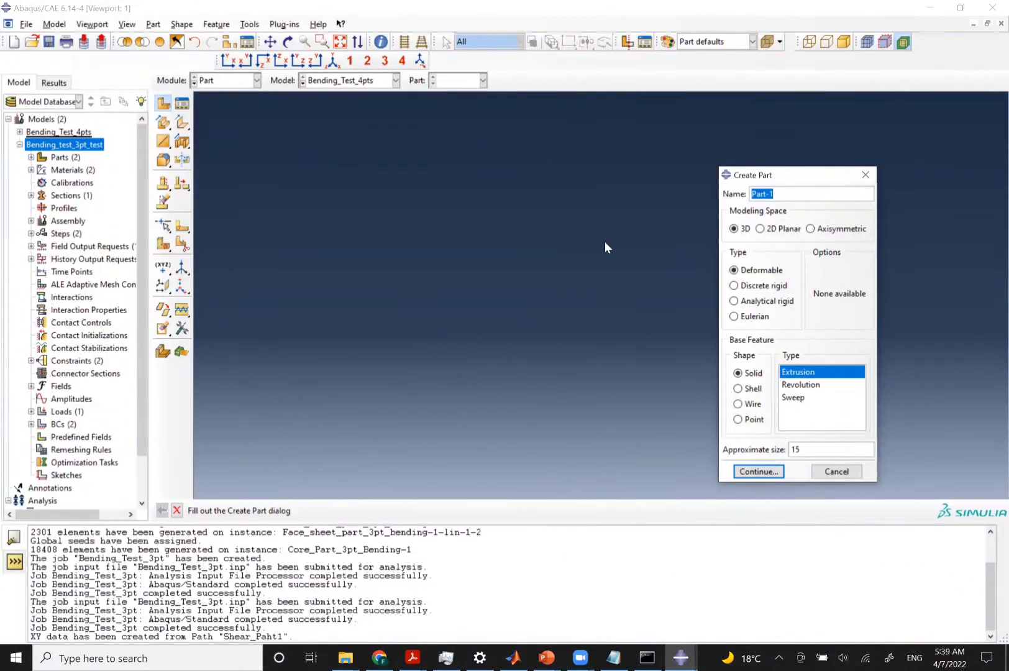
text(Core_part)
click(737, 372)
click(749, 474)
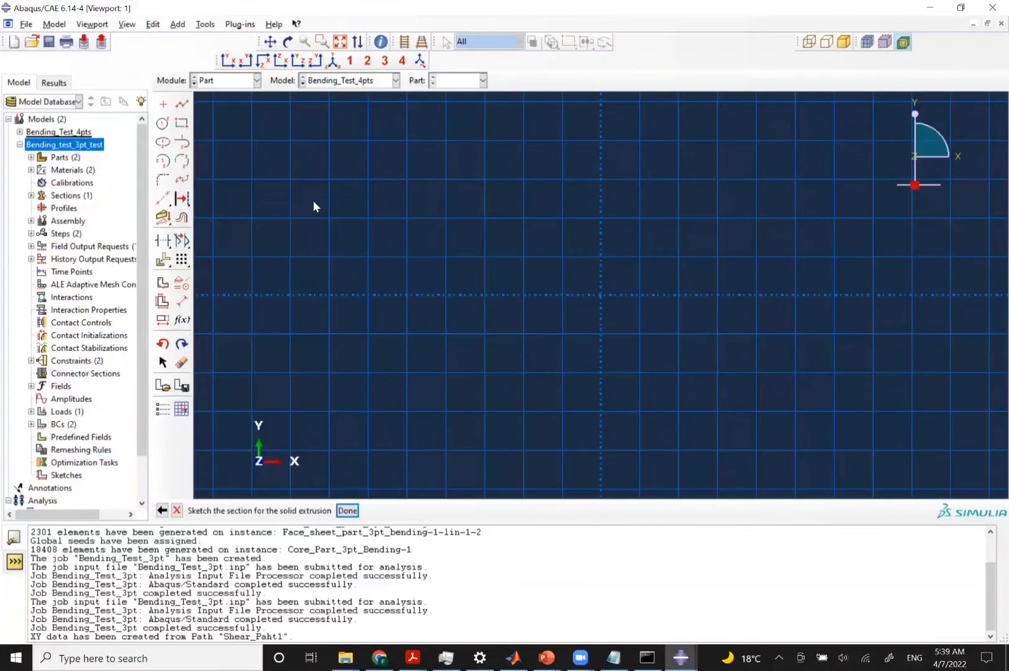
Sketch the core section as a rectangle from 0,0 to 11,-0.75 and extrude it to the 3-inch specimen width
click(182, 124)
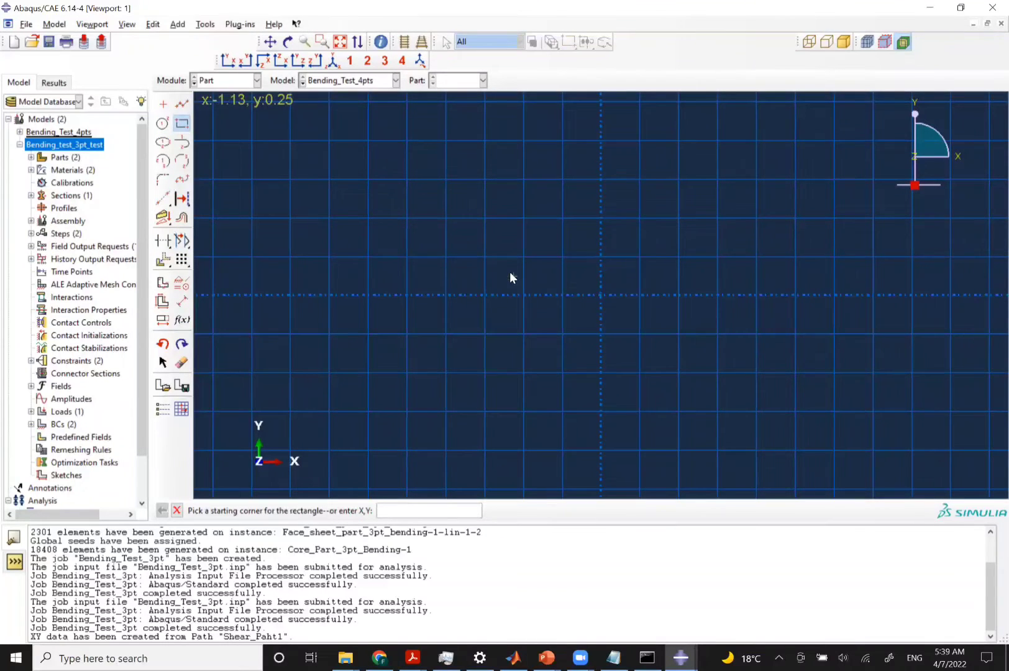
text(0,0)
key(Return)
key(alt+Tab)
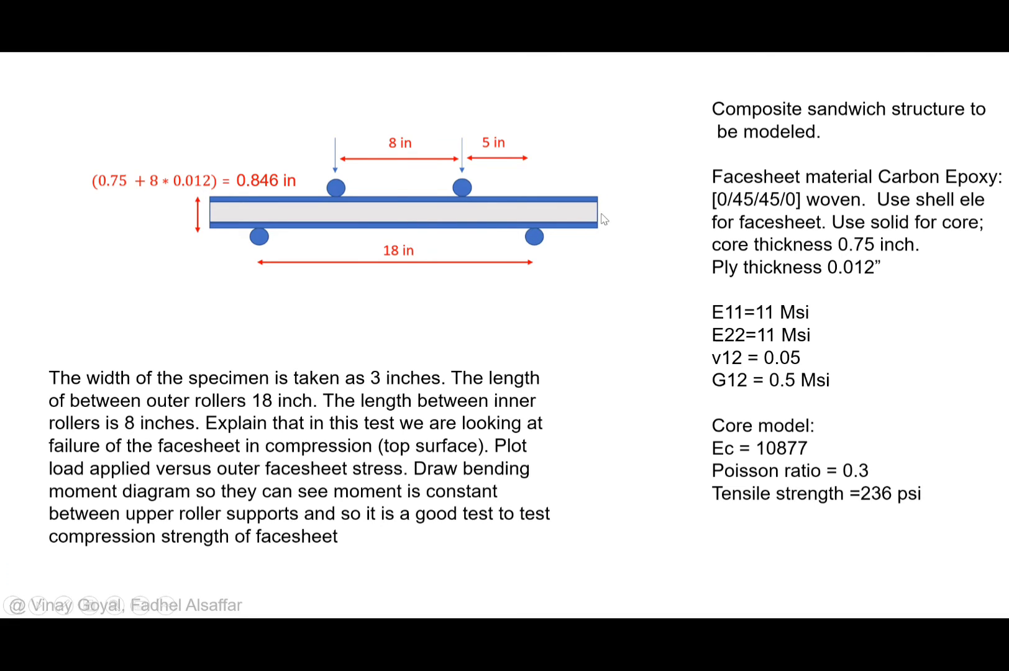
key(alt+Tab)
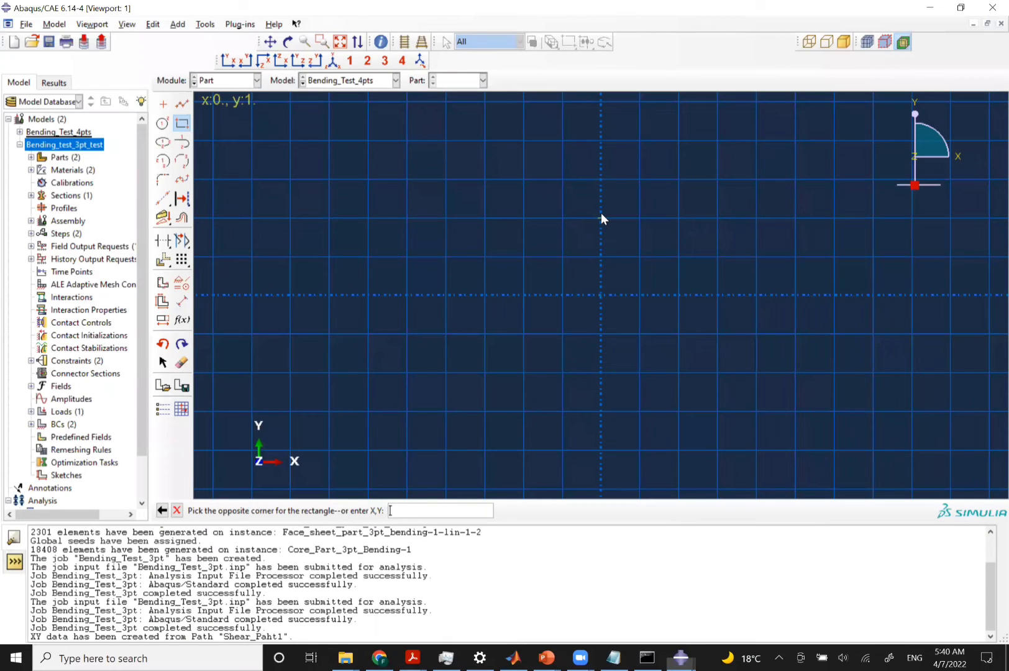
text(11,)
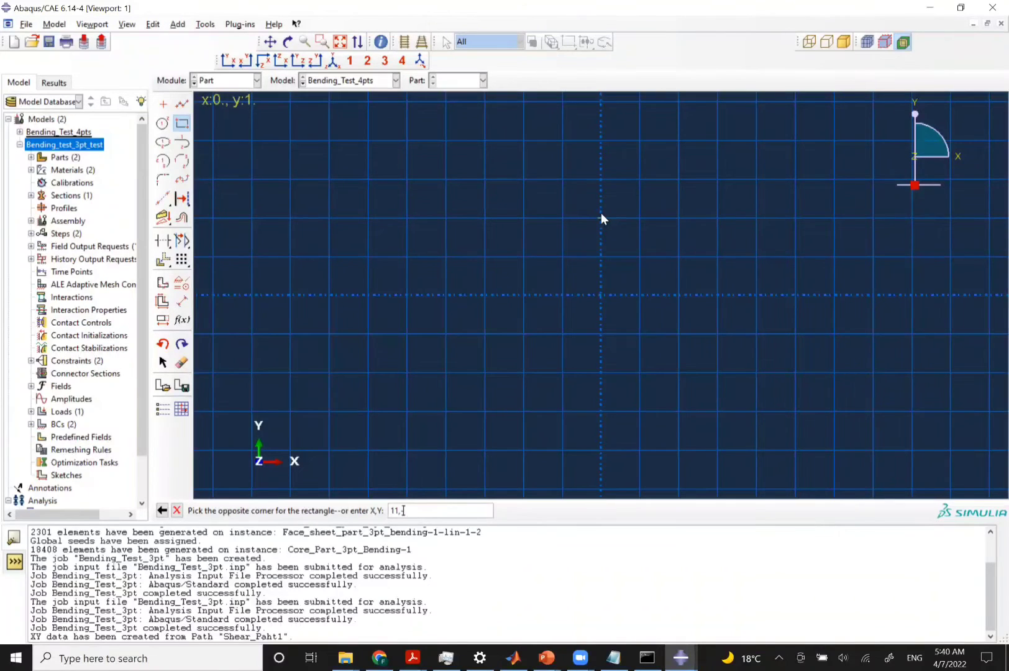
text(-0.75)
key(Return)
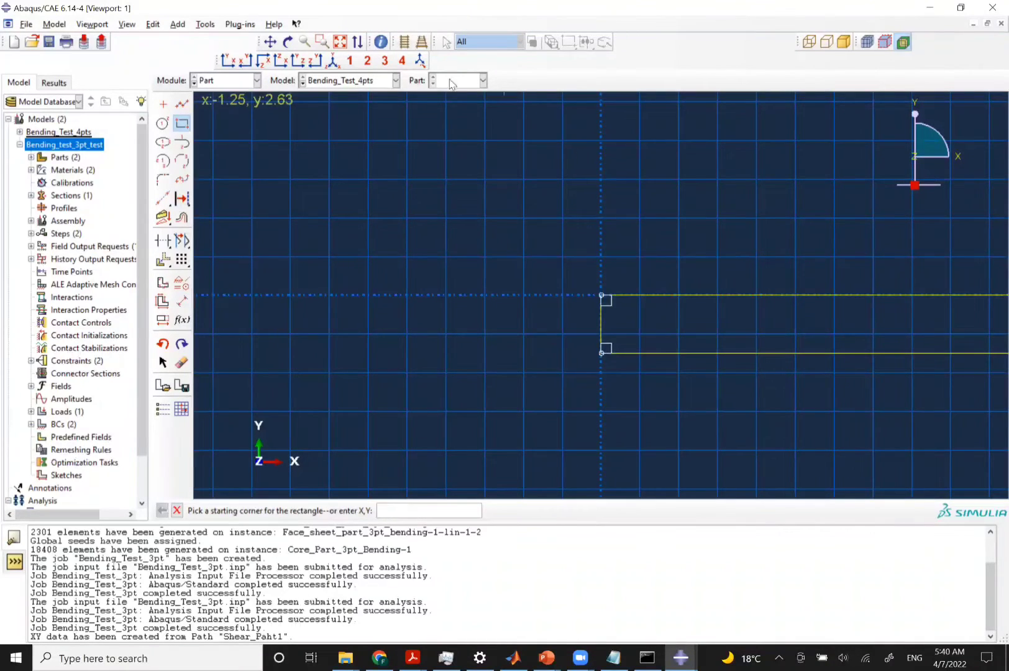
click(339, 43)
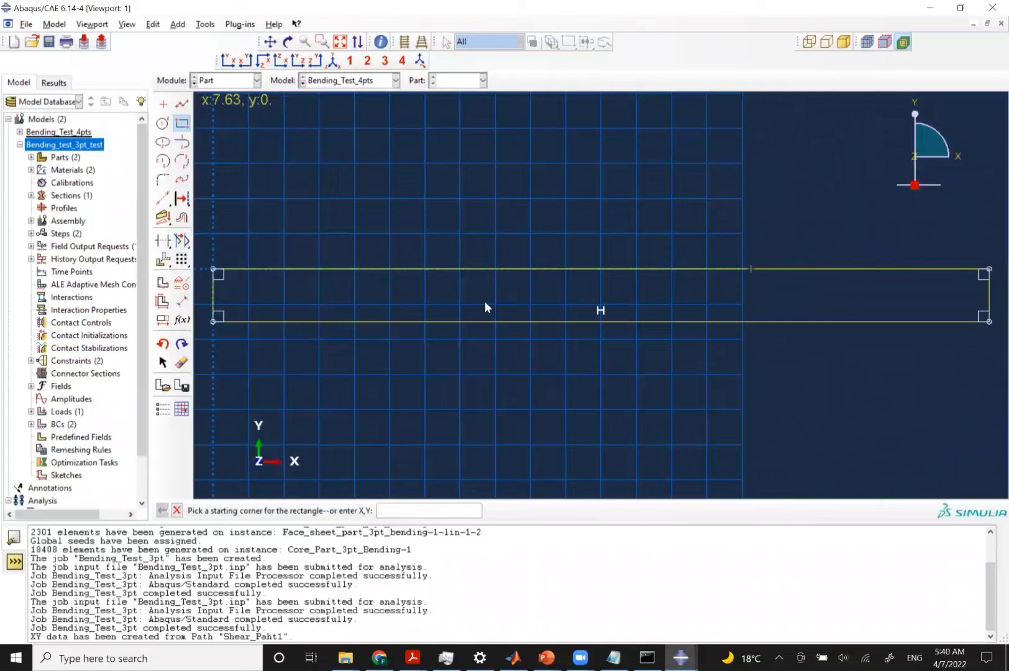
click(177, 510)
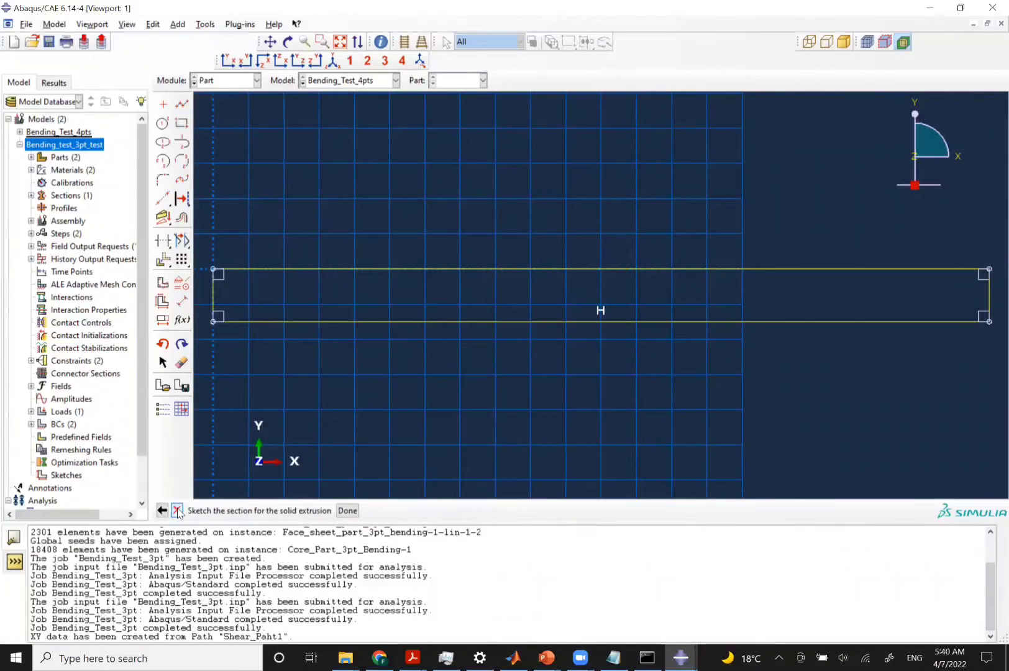
click(352, 511)
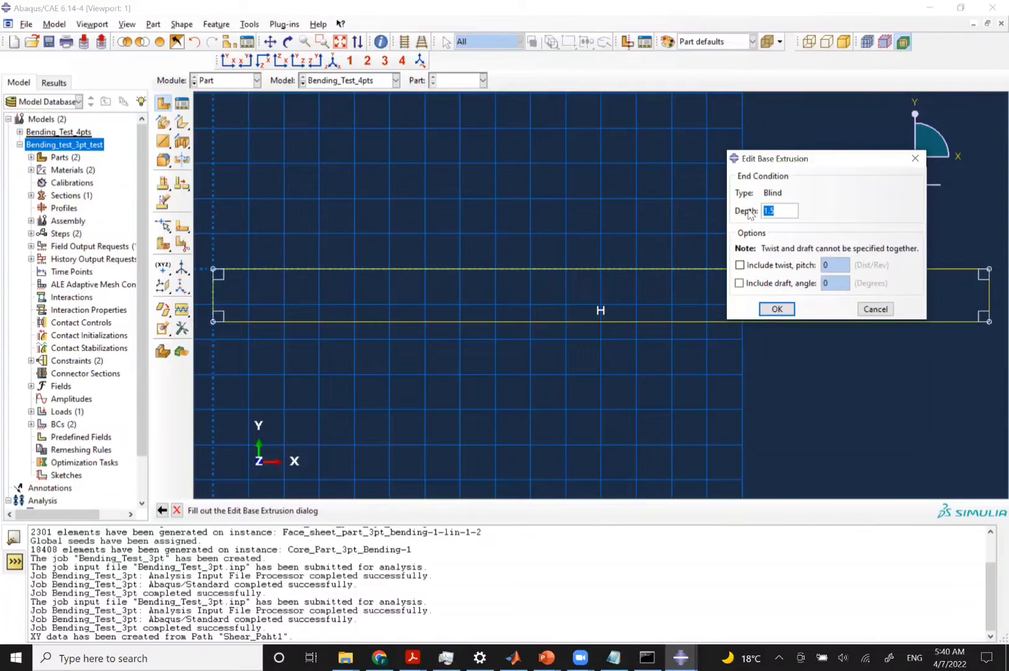
key(Return)
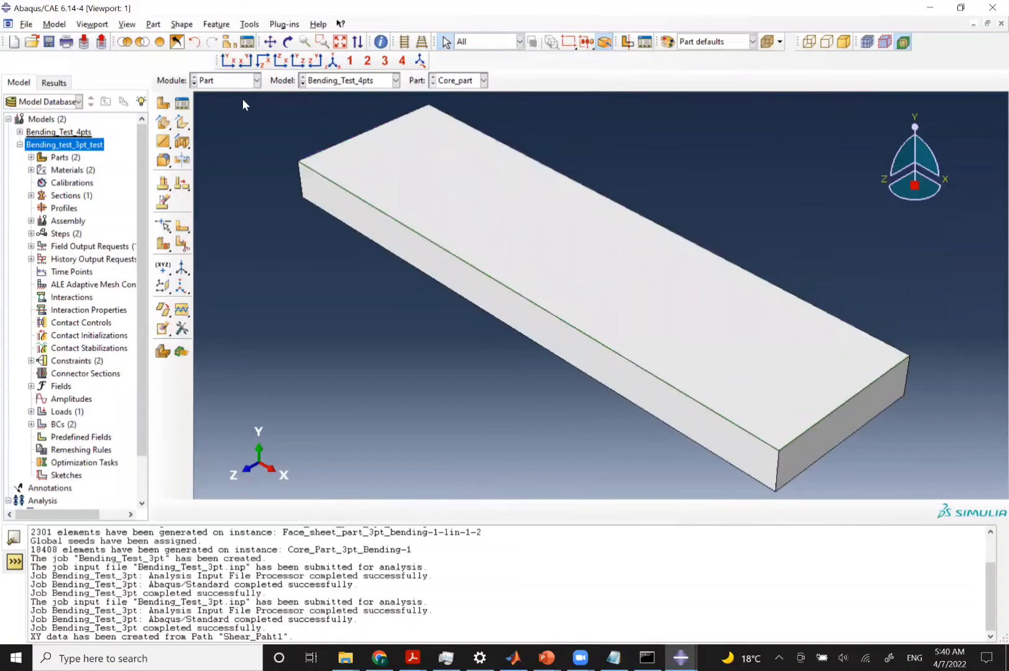
Create a 3D deformable shell extrusion part named Face_sheet and enter its section sketch
click(164, 105)
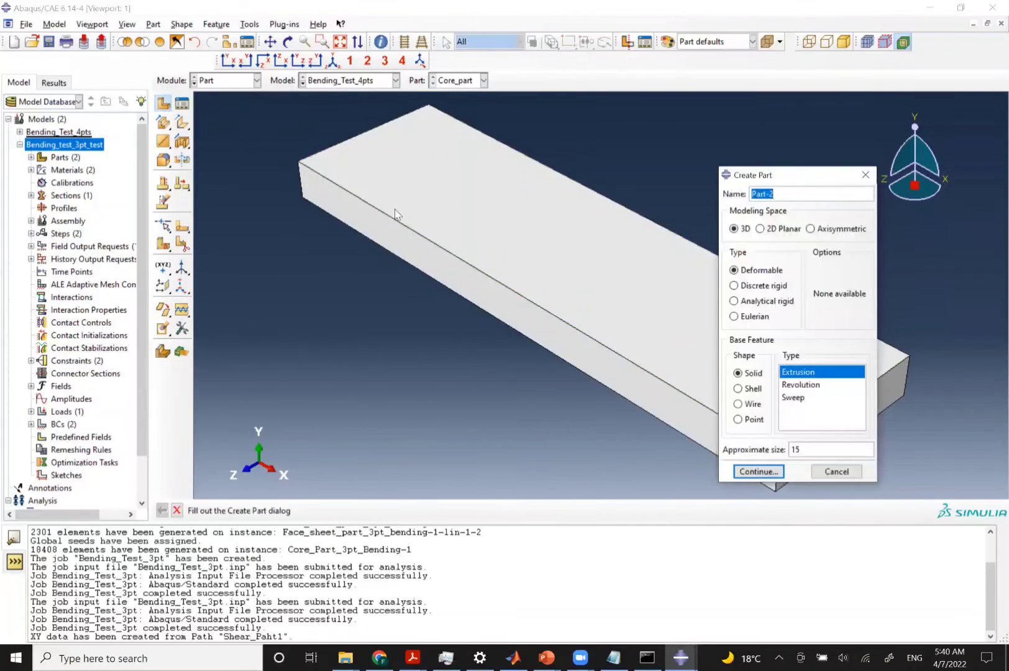
text(Face_sheet)
click(739, 389)
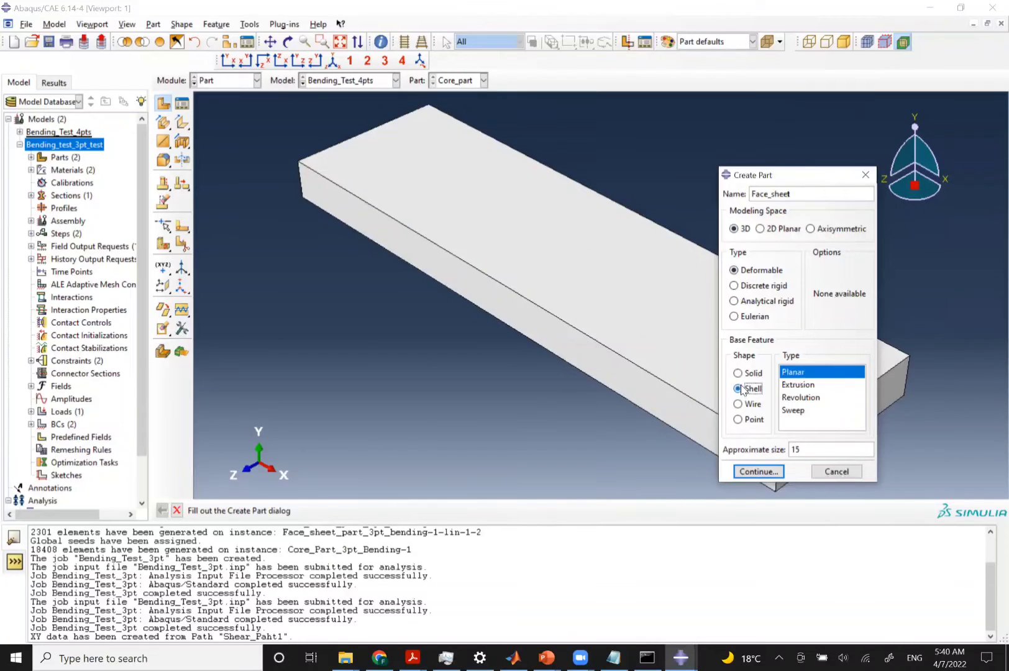
click(798, 386)
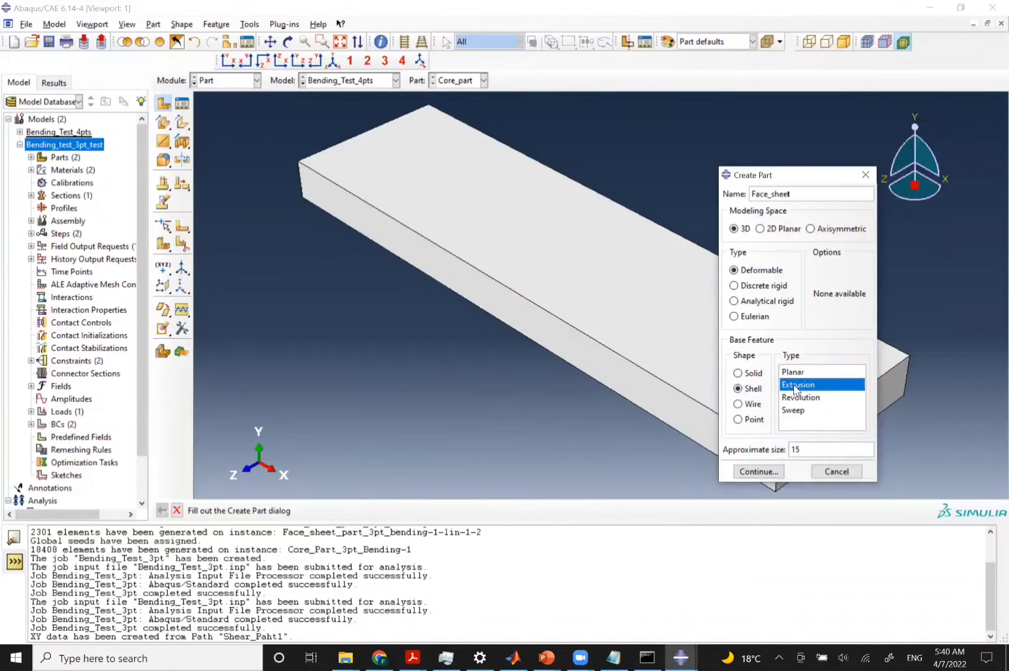
click(746, 474)
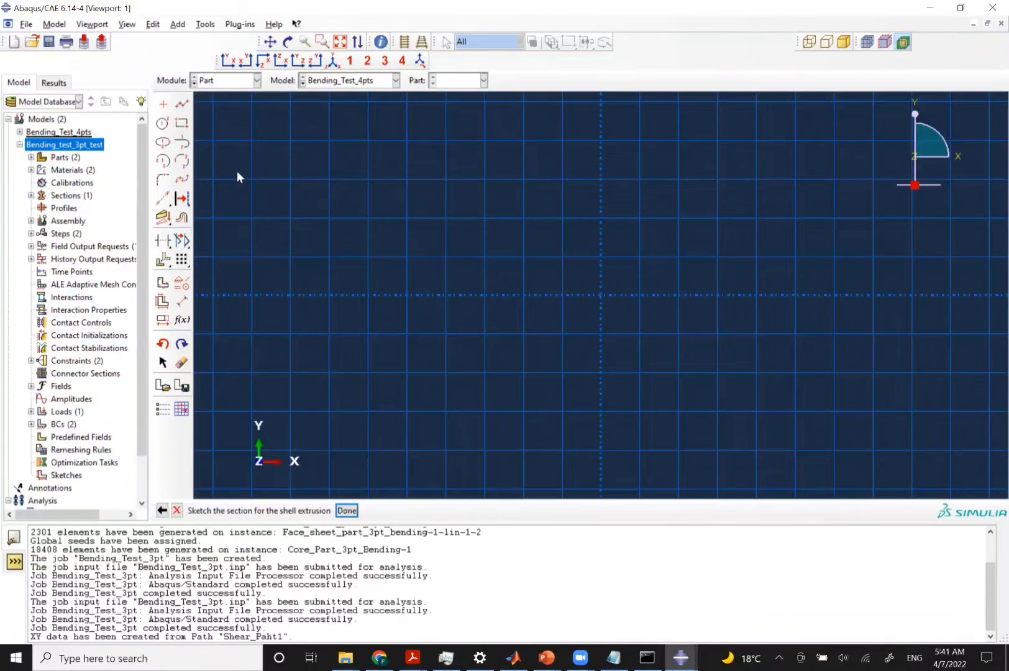
Sketch the face sheet section as a line from the origin to 11,0 and extrude it to a depth of 3
click(310, 170)
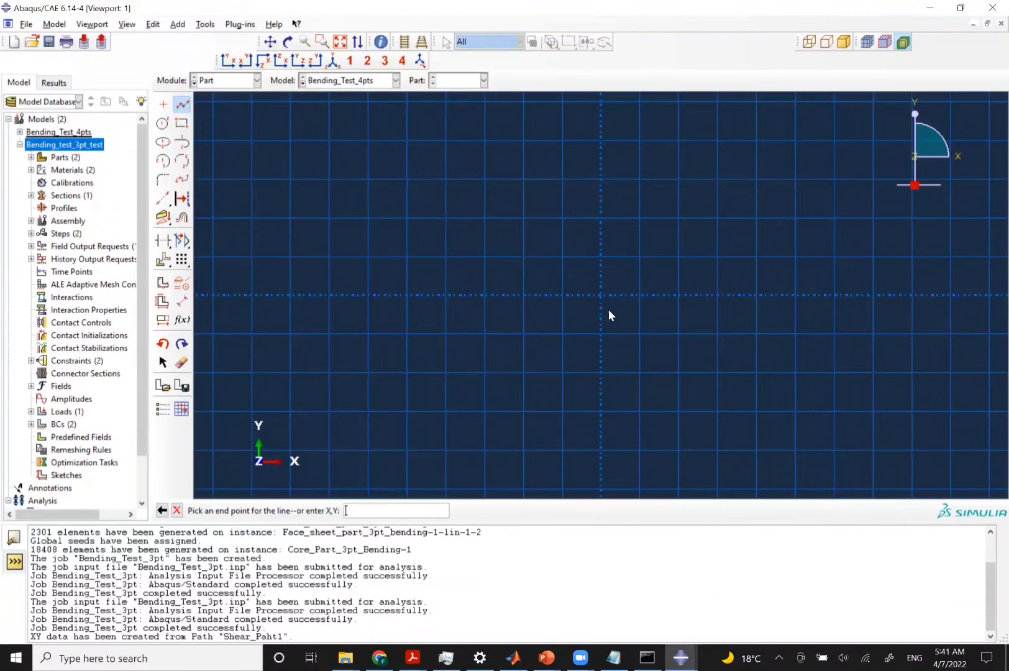
text(11,0)
key(Return)
middle_click(648, 343)
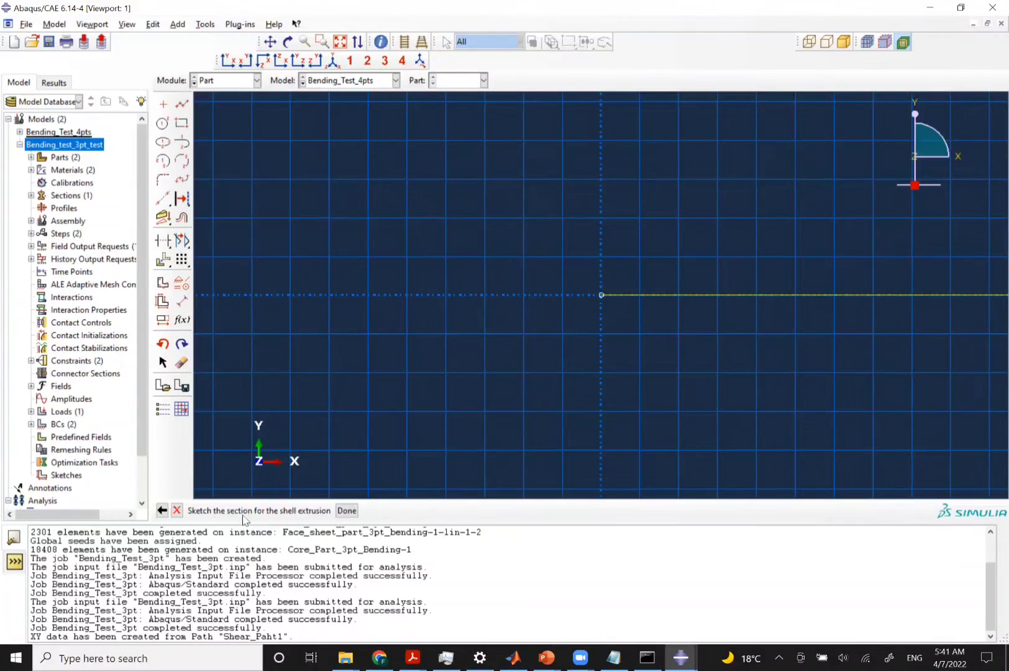
click(177, 511)
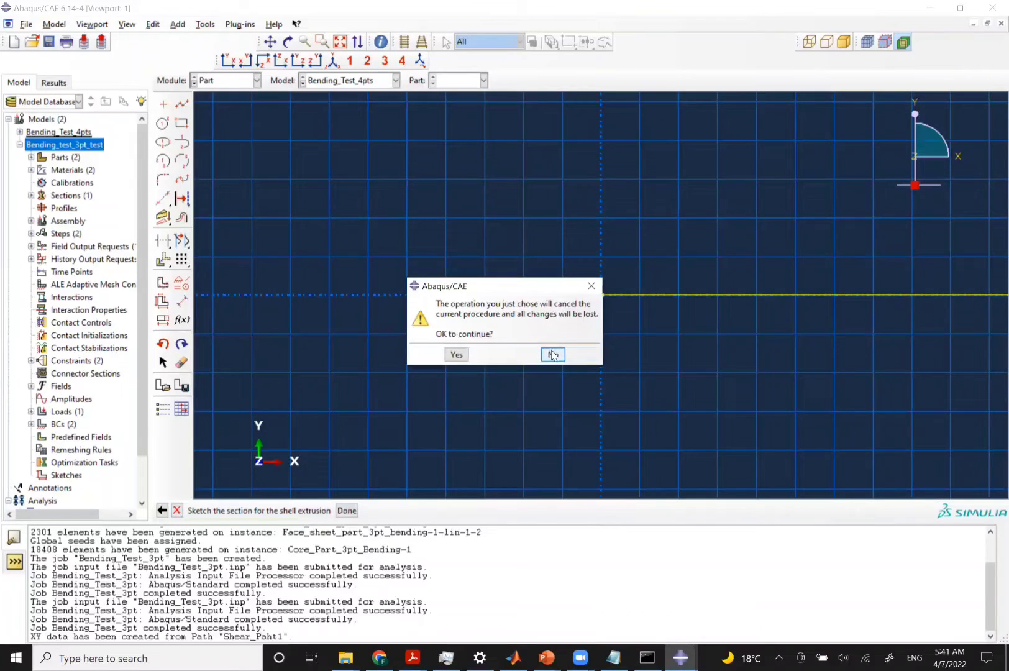
click(548, 354)
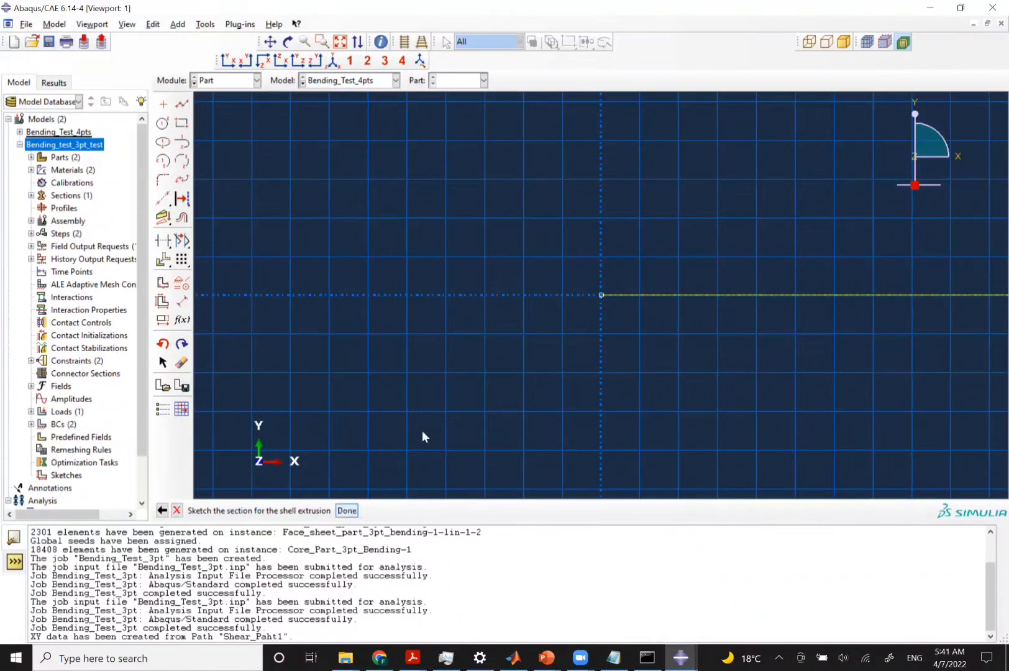
click(347, 510)
text(3)
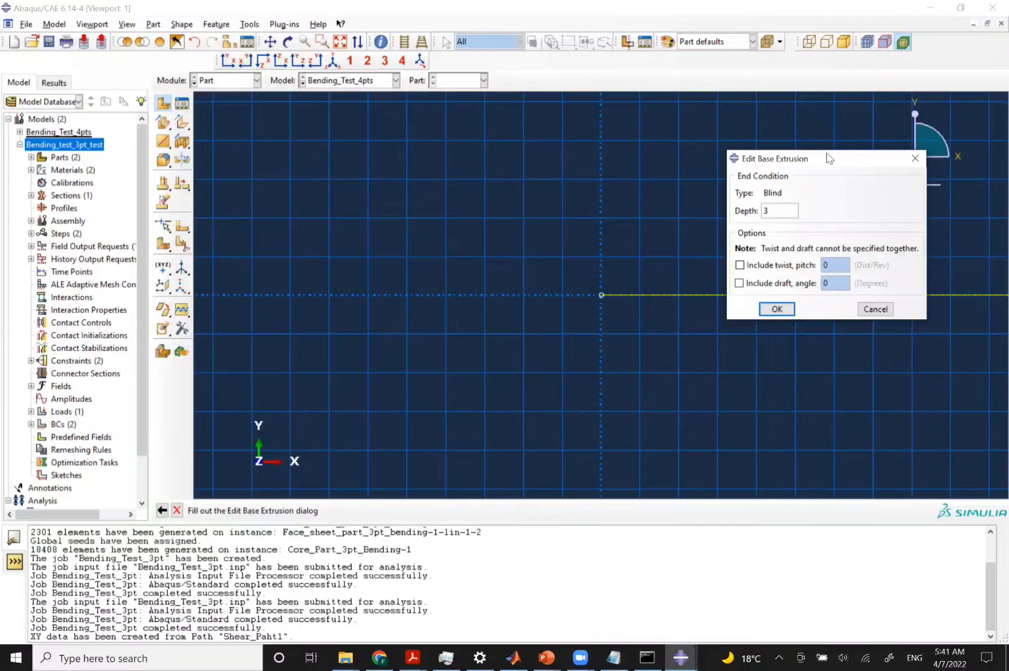
key(Return)
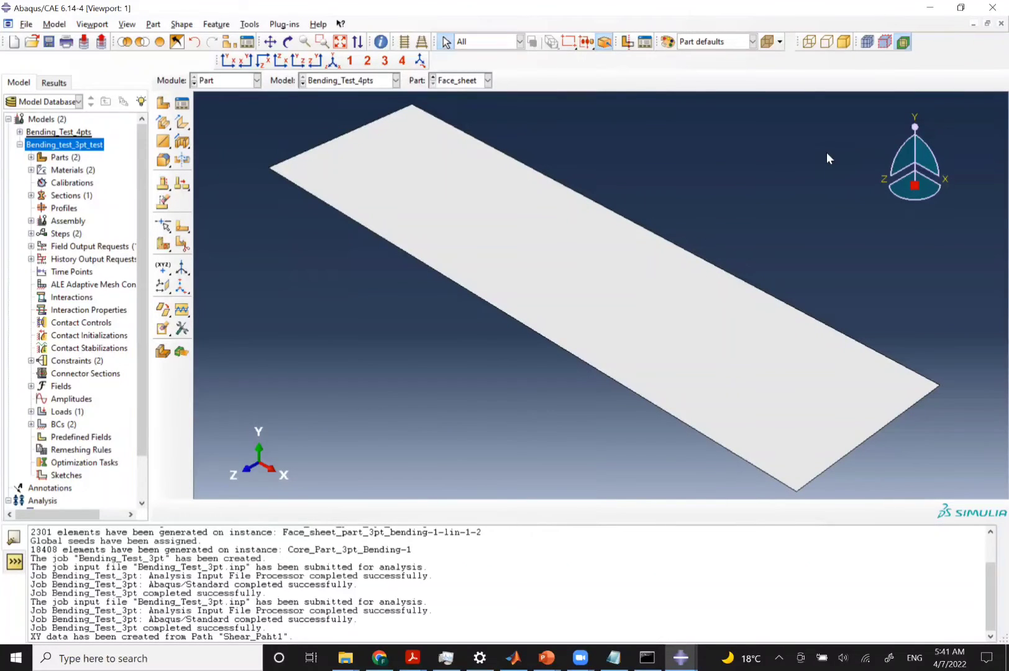
Switch to the Property module and create a material named Core_Material
click(246, 85)
click(224, 105)
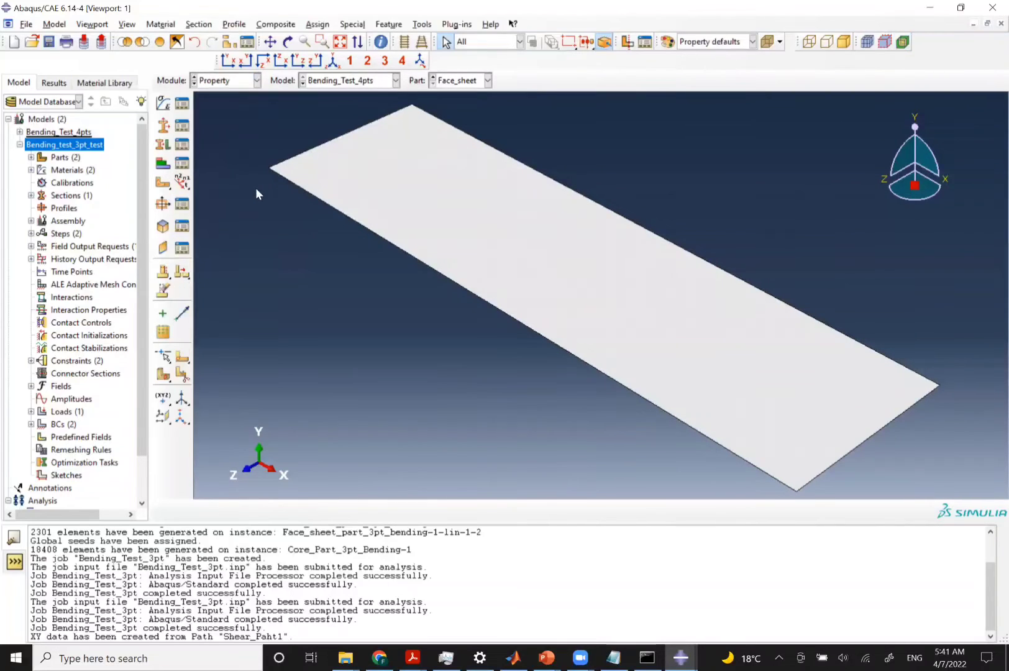
click(164, 104)
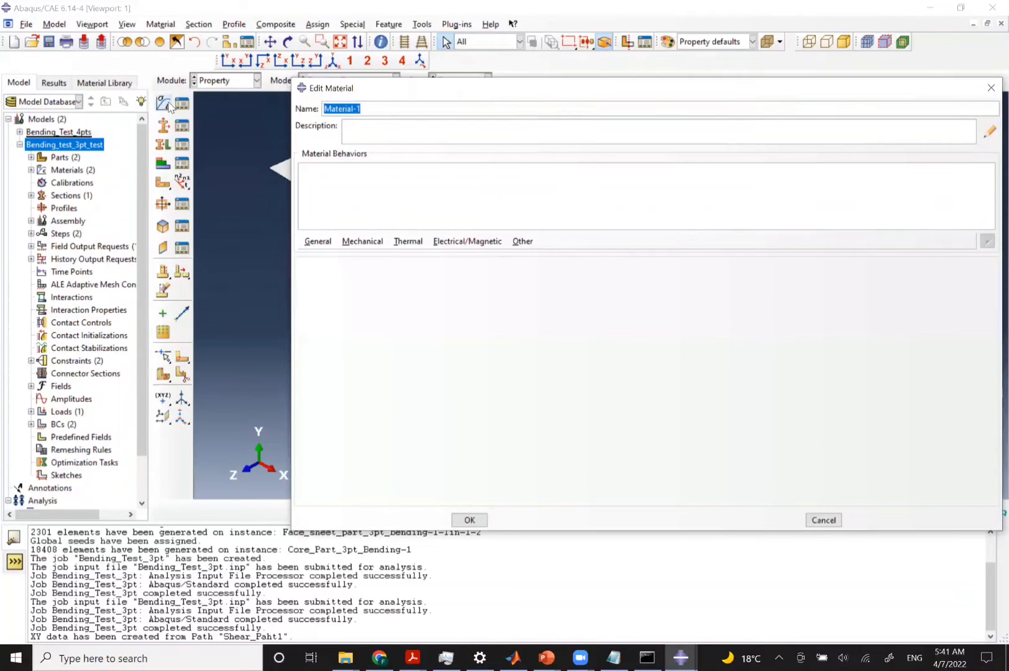
text(c)
key(BackSpace)
text(Cor)
key(BackSpace)
text(re_Material)
Give Core_Material isotropic elastic behavior with Young's modulus 10877 and Poisson's ratio 0.3
click(363, 242)
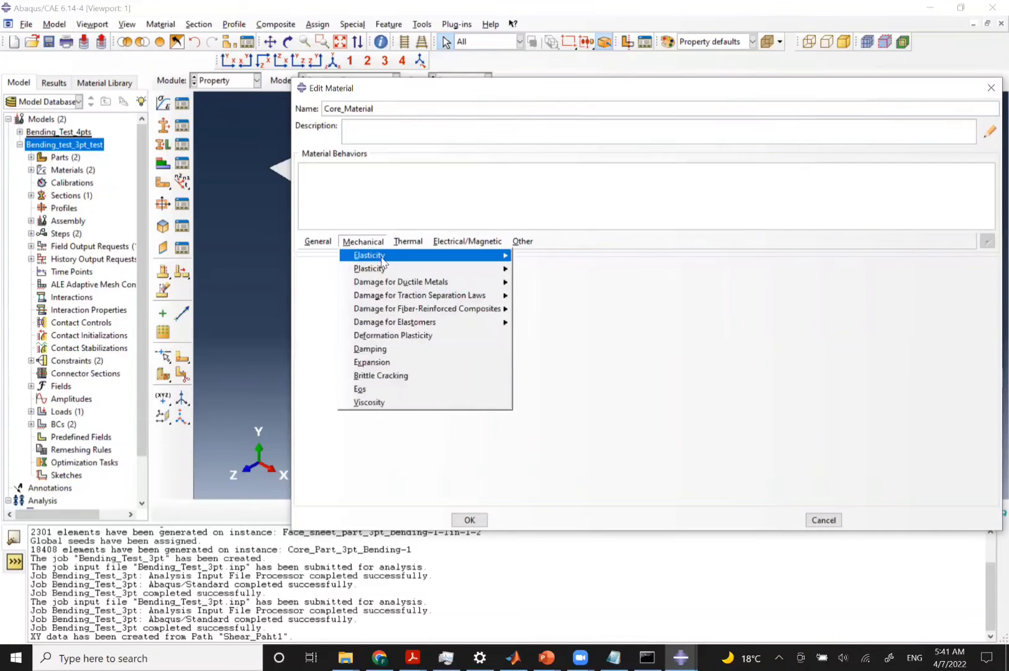
mouse_move(382, 263)
click(538, 257)
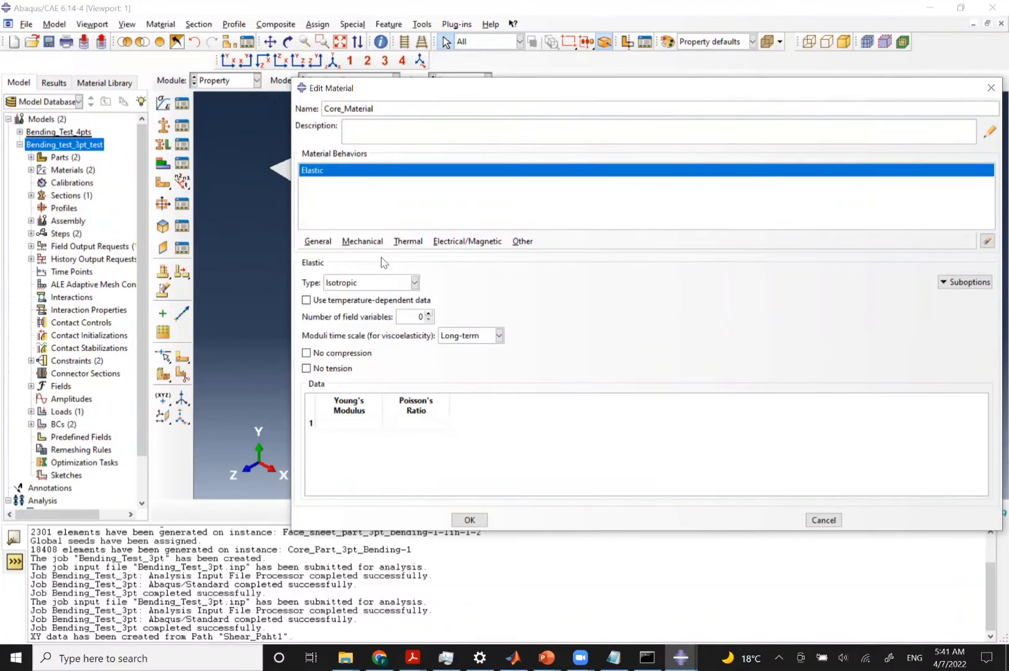
click(357, 425)
text(10877)
key(Tab)
text(0.3)
click(469, 520)
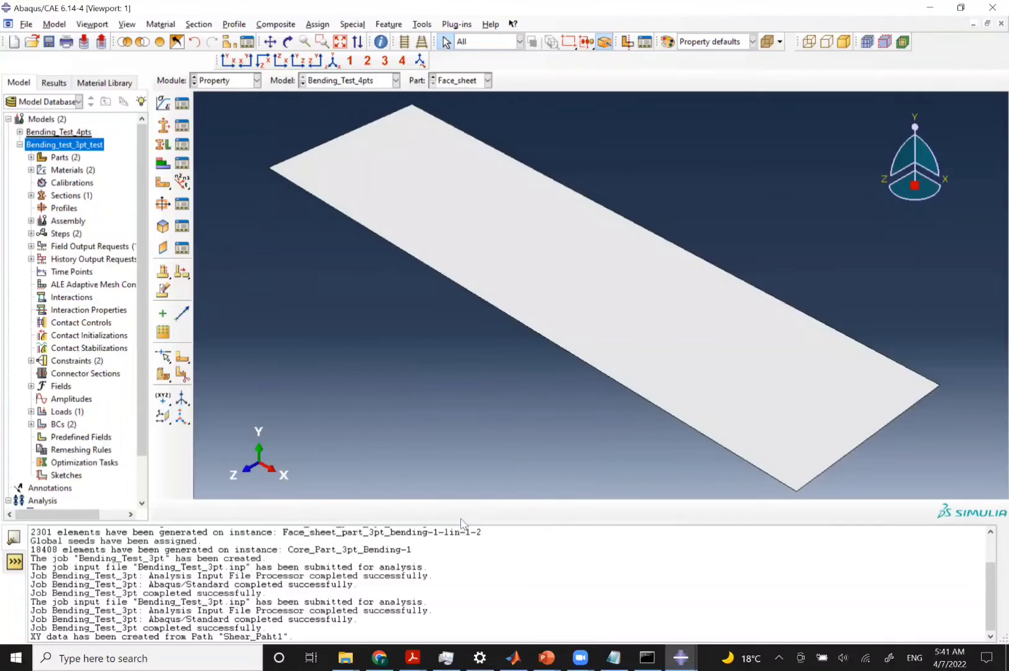
Create a second material named Face_sheet_Material with elastic behavior of type Lamina
click(163, 103)
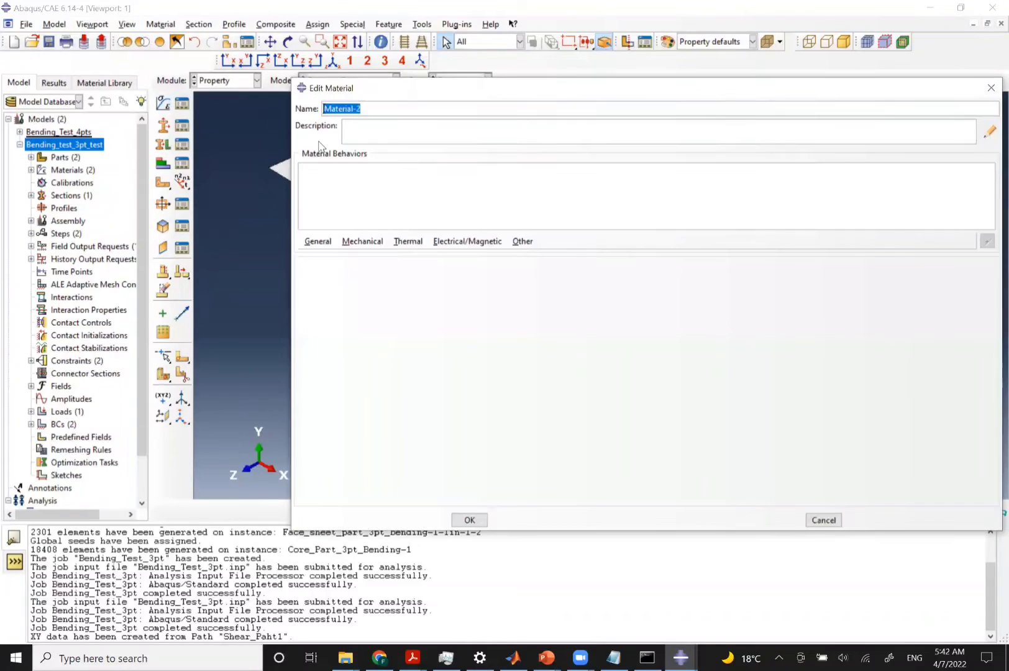
text(Face_sheet_Material)
click(363, 241)
mouse_move(409, 267)
key(Right)
key(Return)
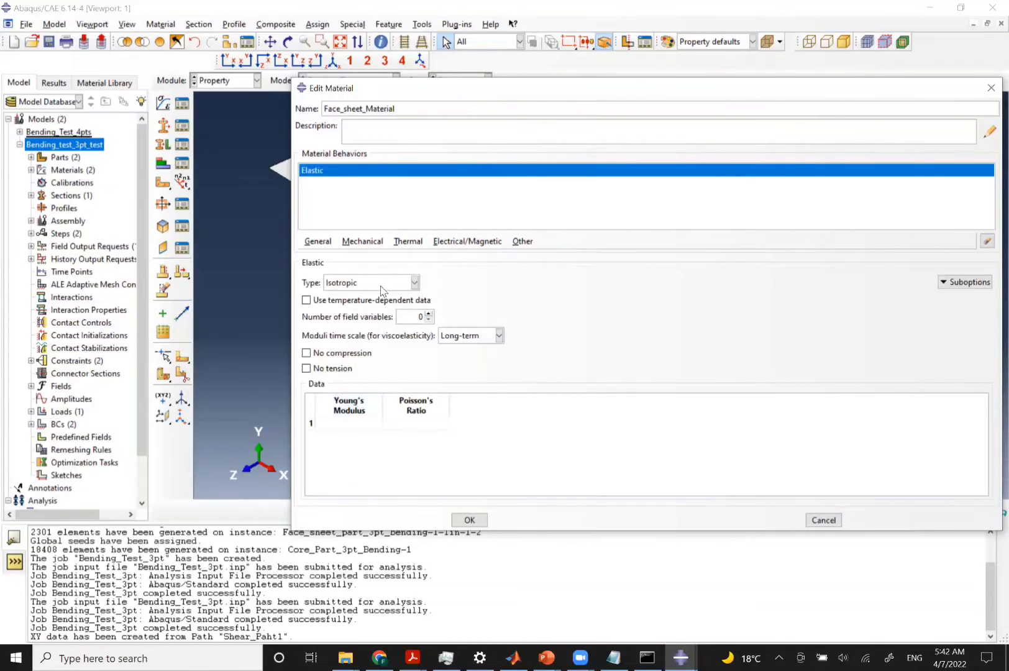
click(375, 284)
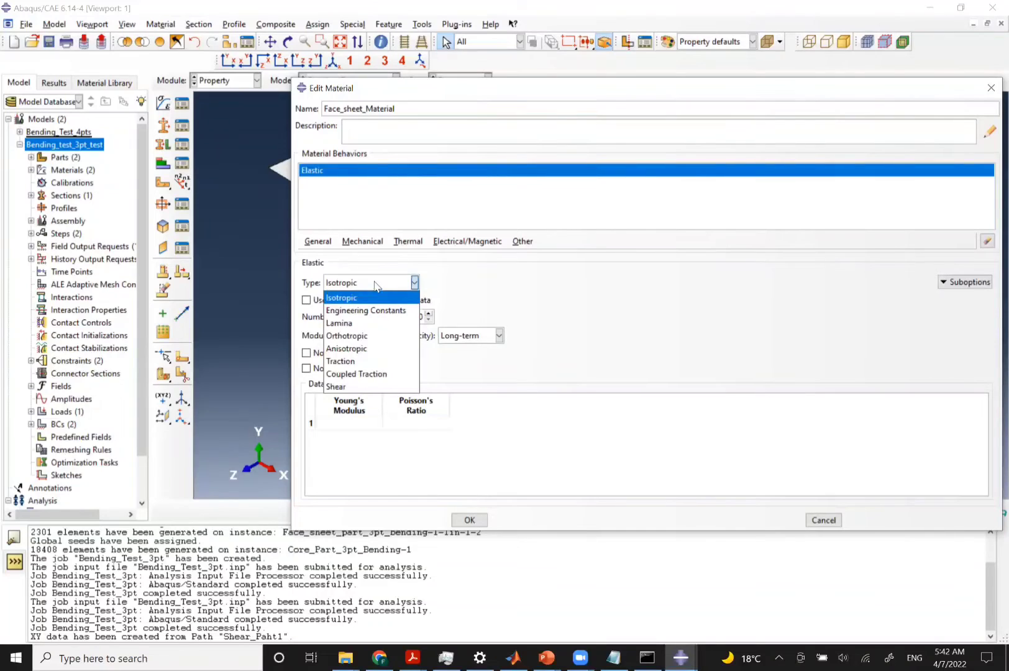
click(362, 324)
Enter the lamina constants E1 and E2 11e6, Nu12 0.05, G12 0.5e6, G13 and G23 0.3e6 for Face_sheet_Material
click(357, 414)
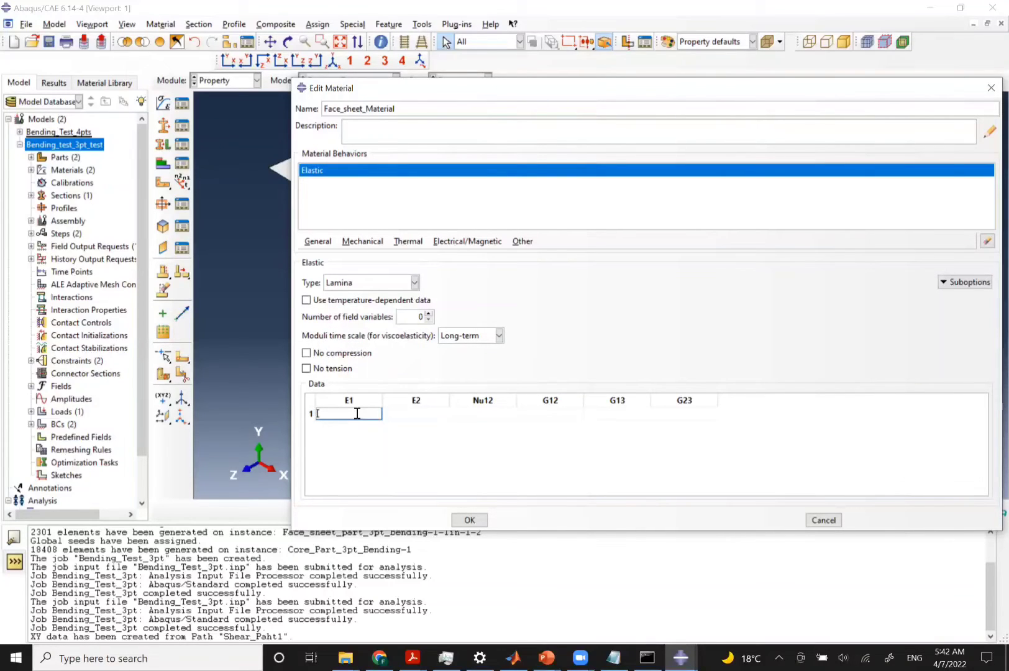
text(11e6)
key(Tab)
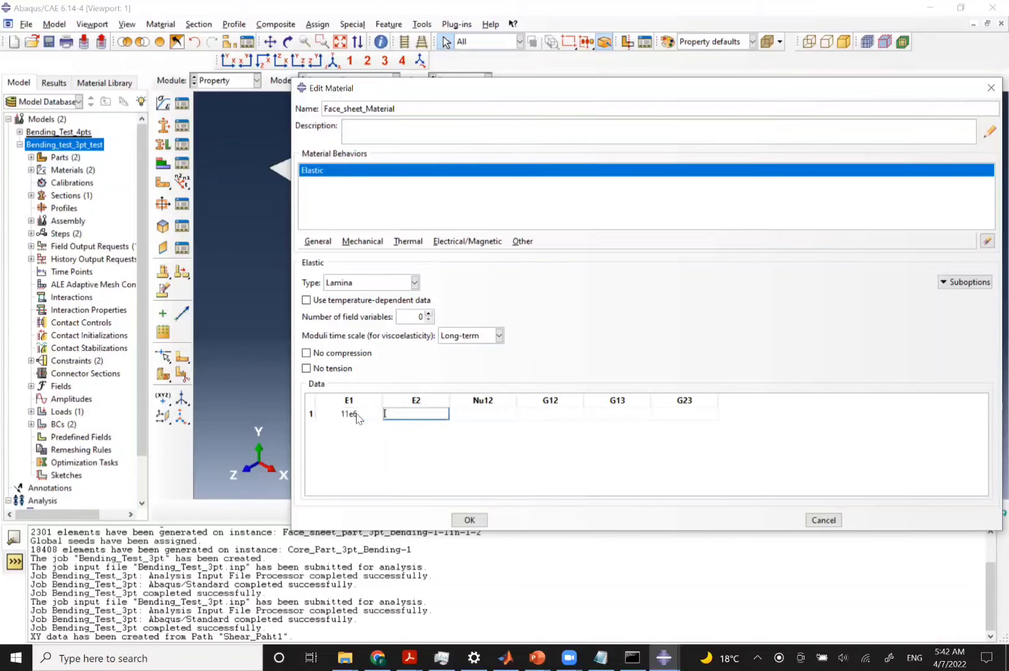
text(11e6)
key(Tab)
text(0.05)
key(Tab)
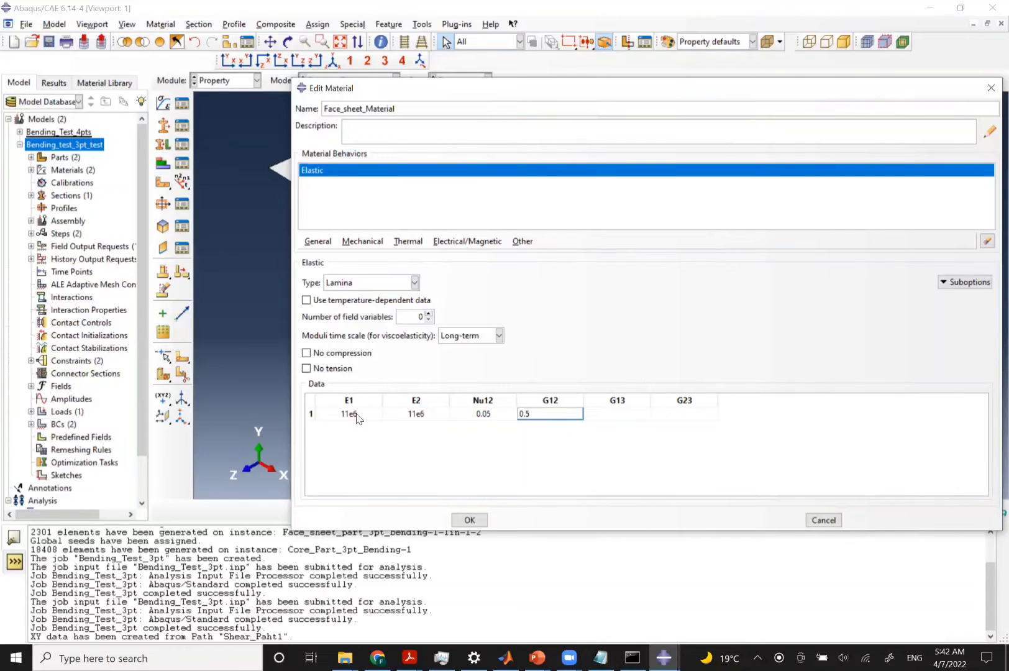
text(e6)
key(Tab)
text(0)
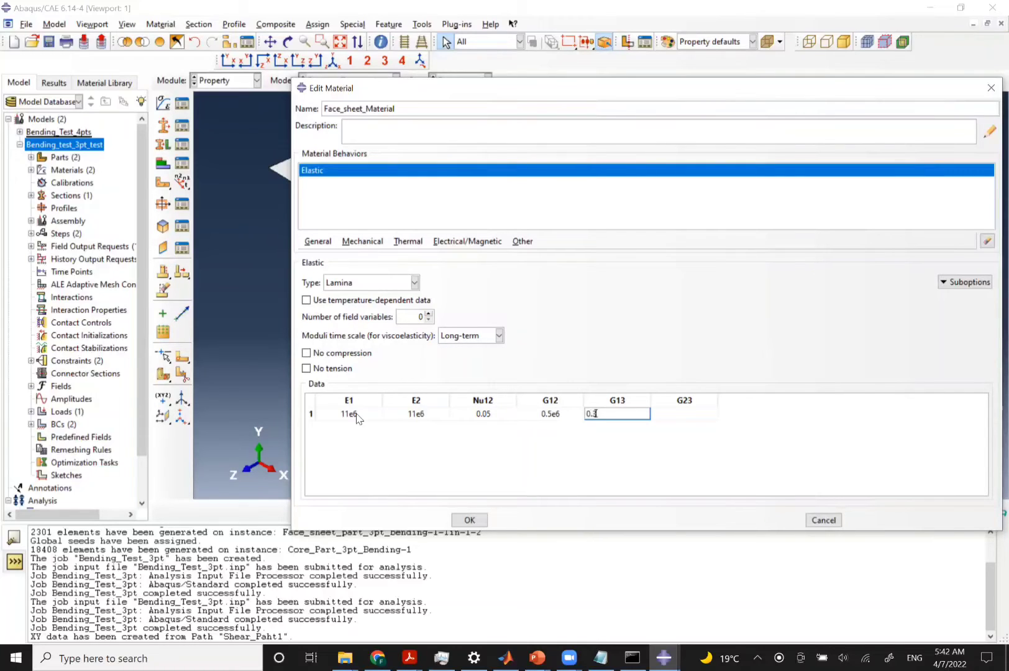
text(.3e6)
key(Tab)
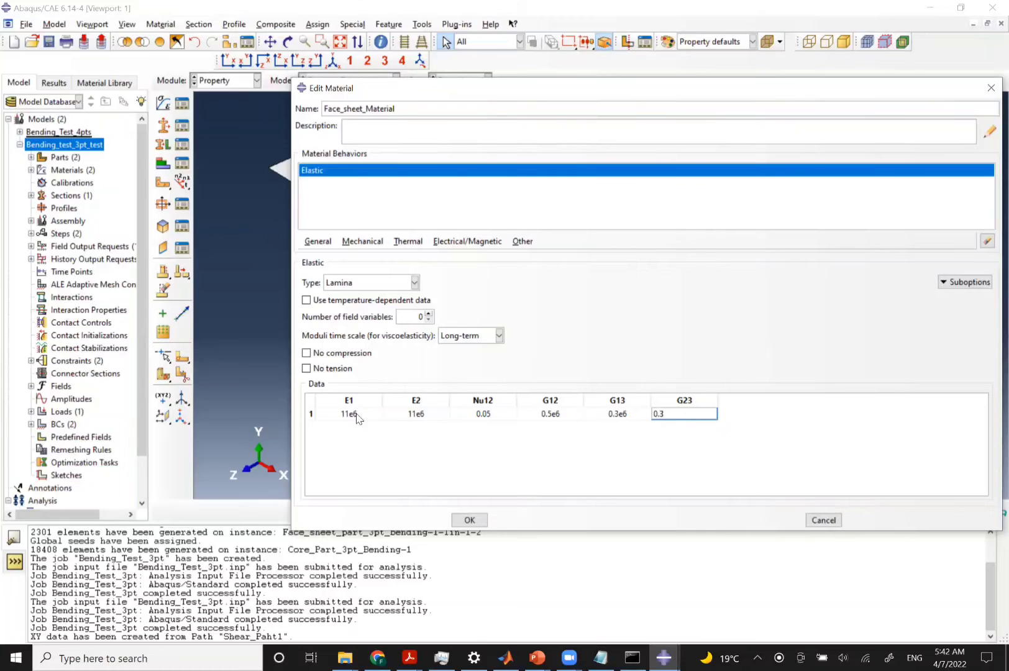
text(0.3e6)
click(468, 521)
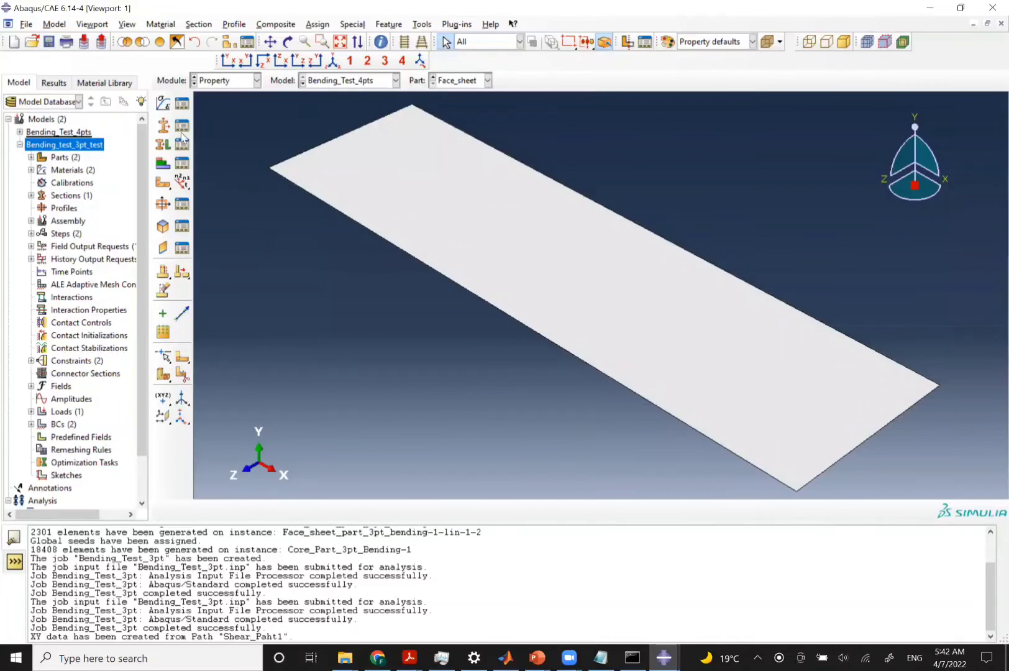
Create a solid homogeneous section named Core_Section that uses Core_Material
click(182, 127)
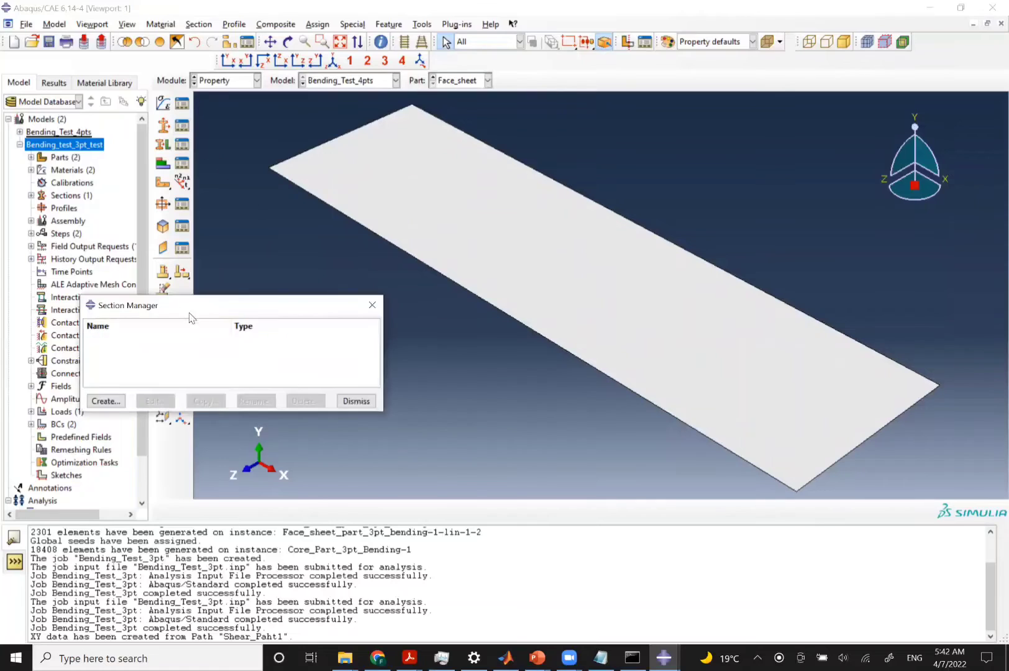
click(106, 401)
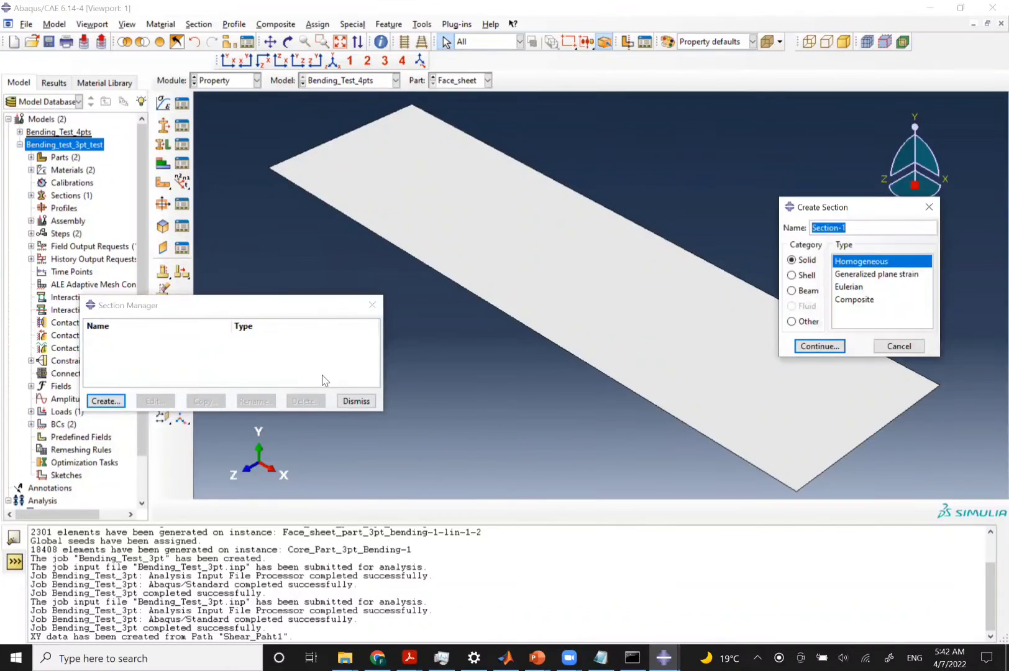
text(Core_Section)
click(832, 352)
click(789, 194)
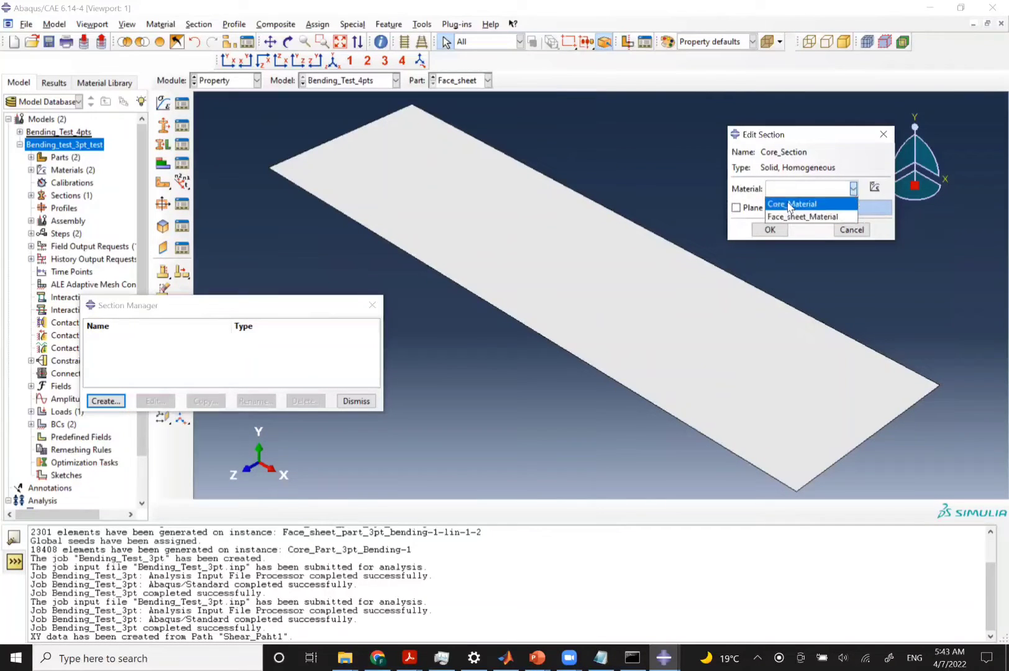
click(790, 205)
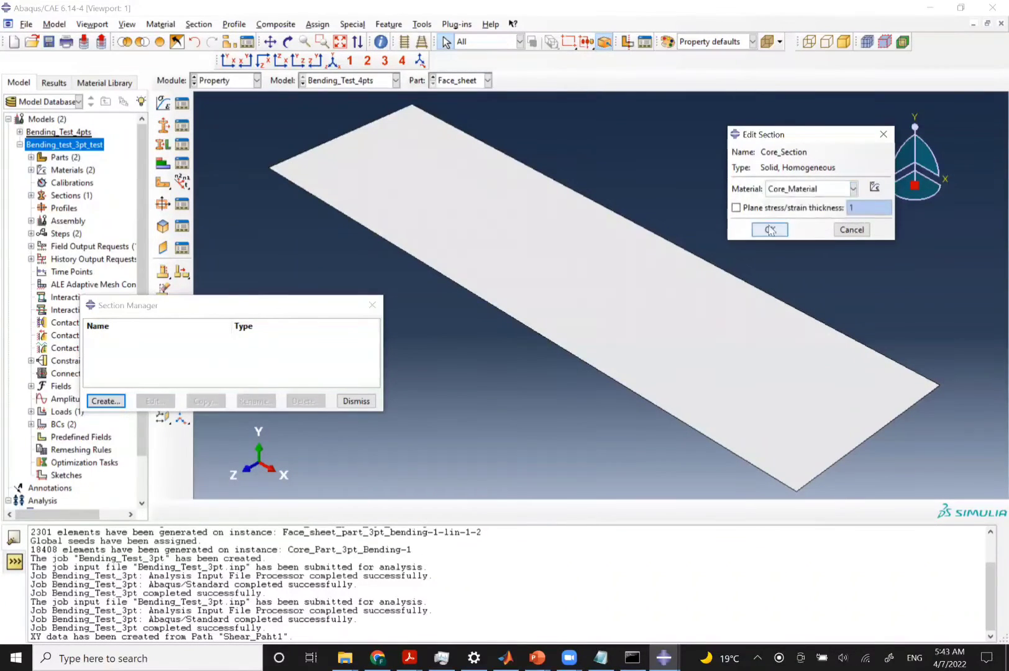
click(770, 229)
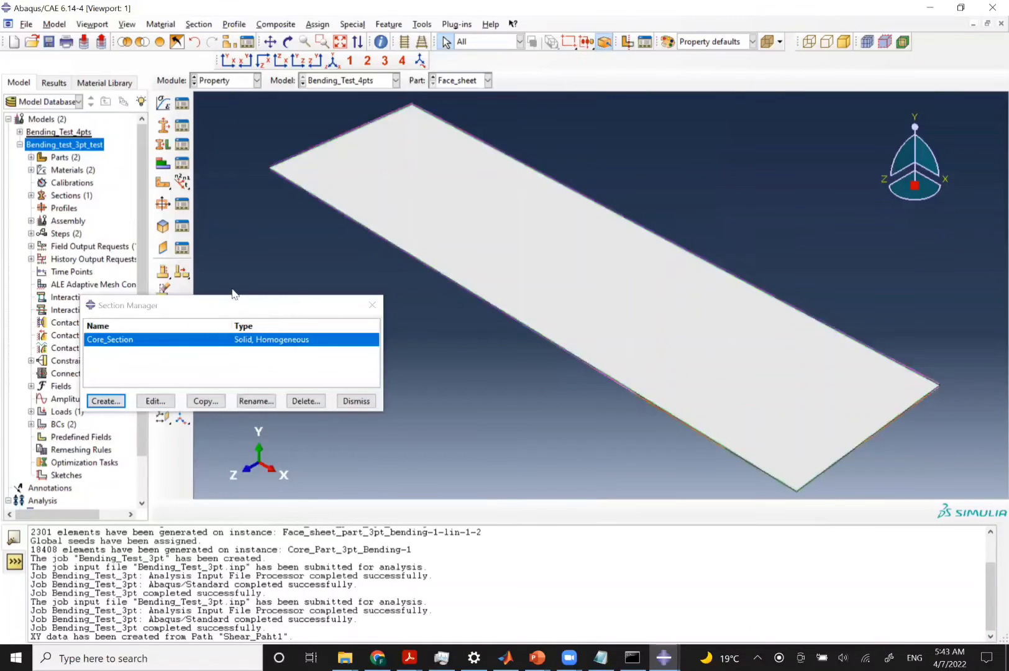
click(351, 401)
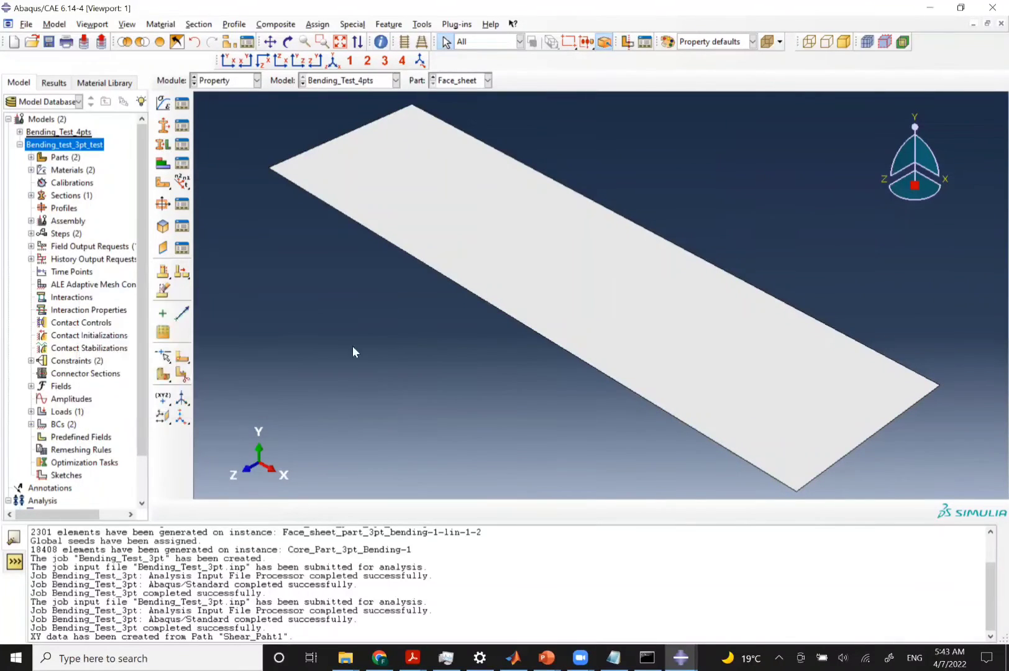
Switch to Core_part and assign Core_Section to the whole solid block
click(449, 82)
click(448, 96)
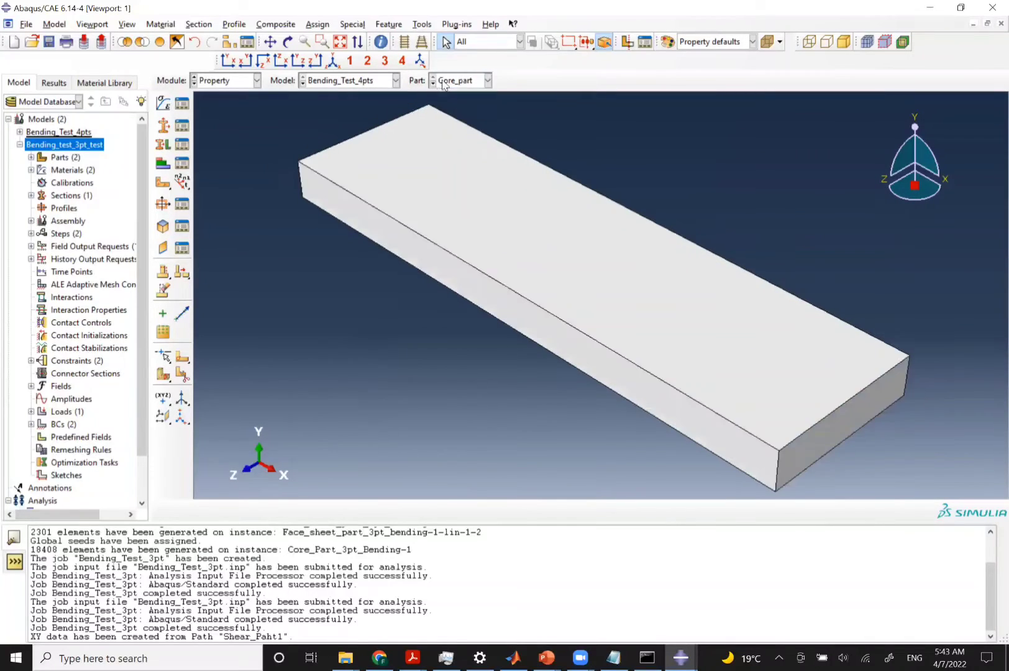
click(163, 144)
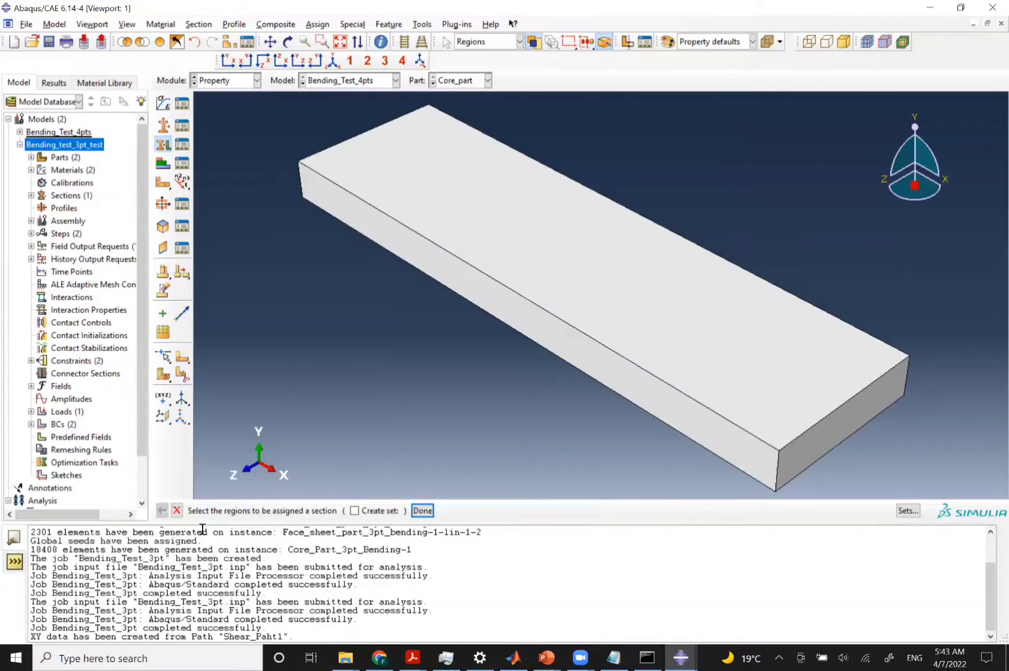
click(544, 295)
click(543, 296)
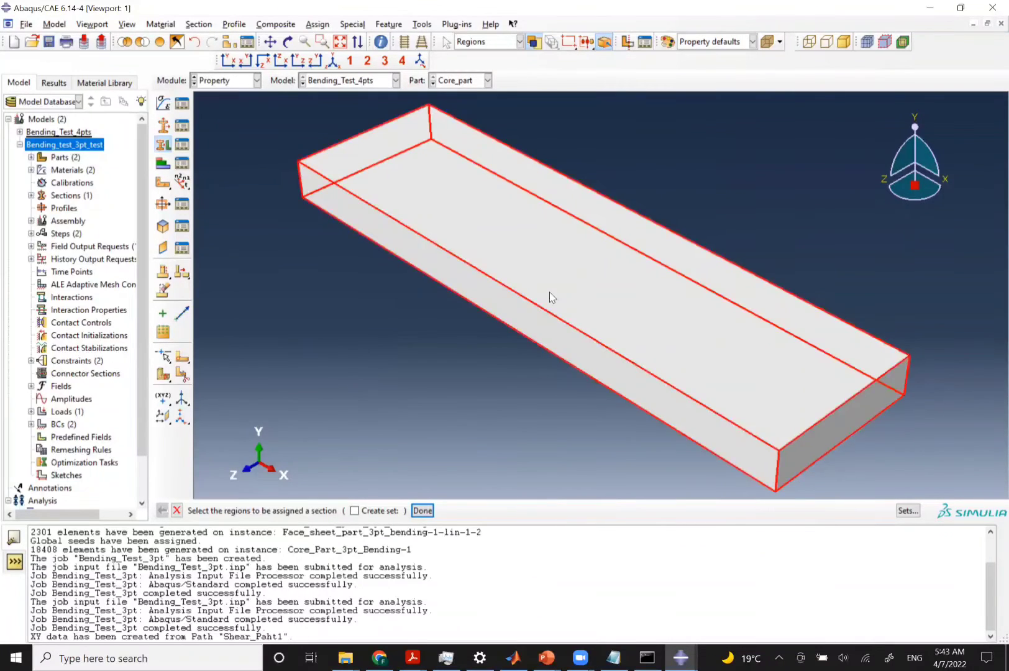
middle_click(549, 297)
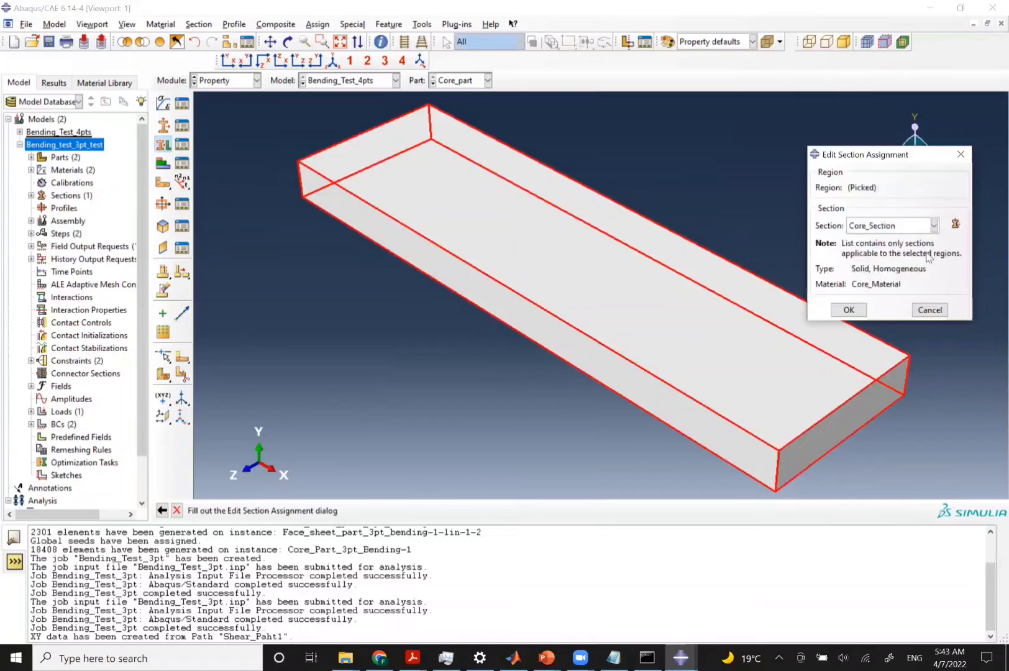
click(886, 226)
click(886, 226)
click(847, 310)
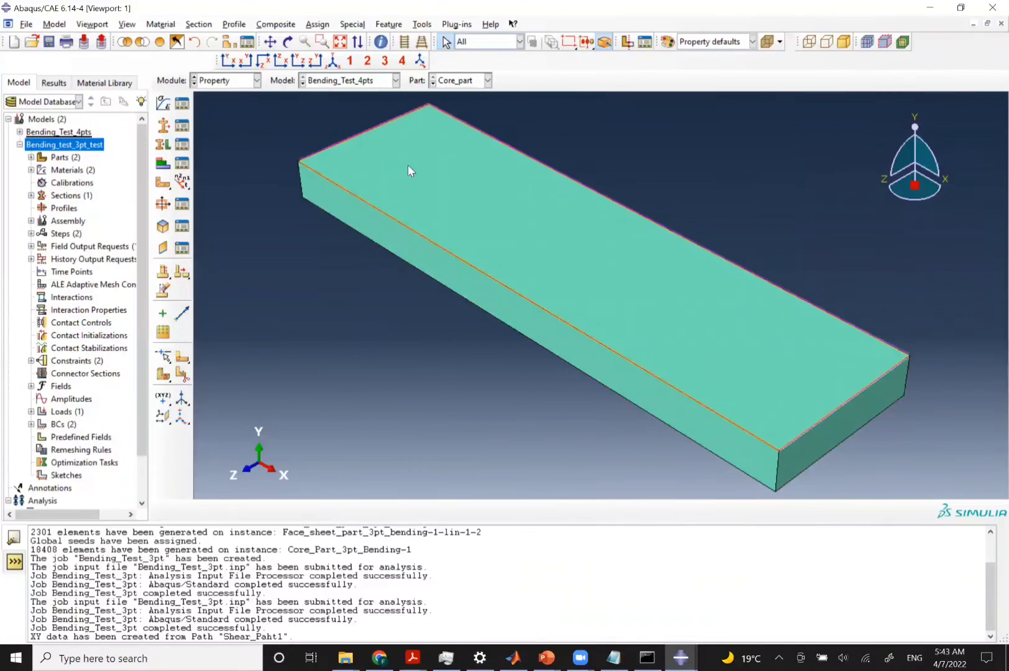
On the Face_sheet part, create a two-ply conventional shell composite layup named Face_sheet_layup with symmetric calculated sections
click(460, 84)
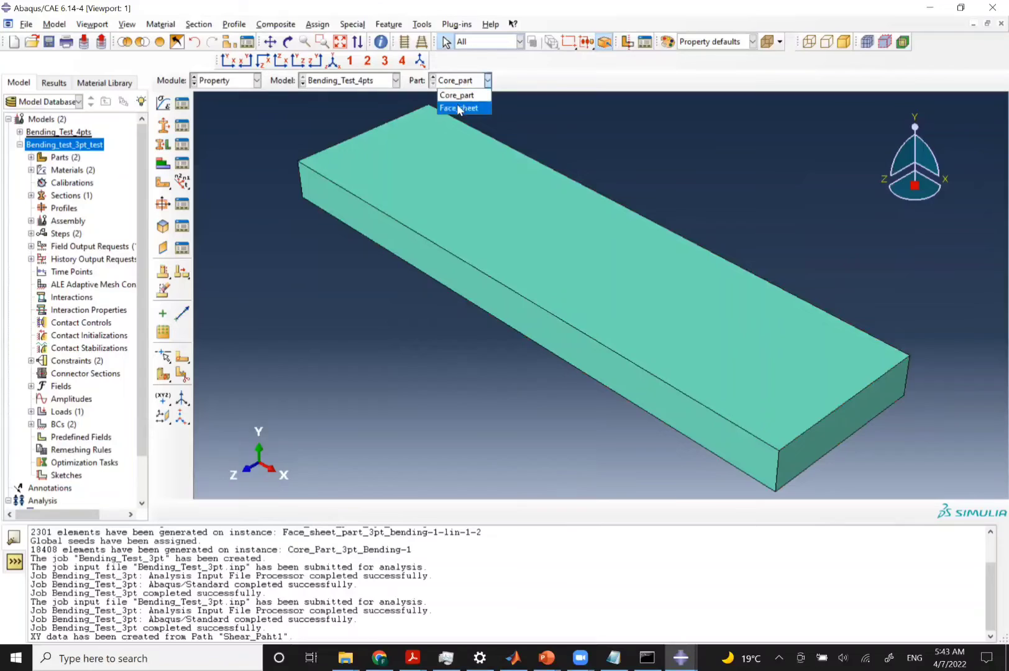
click(458, 104)
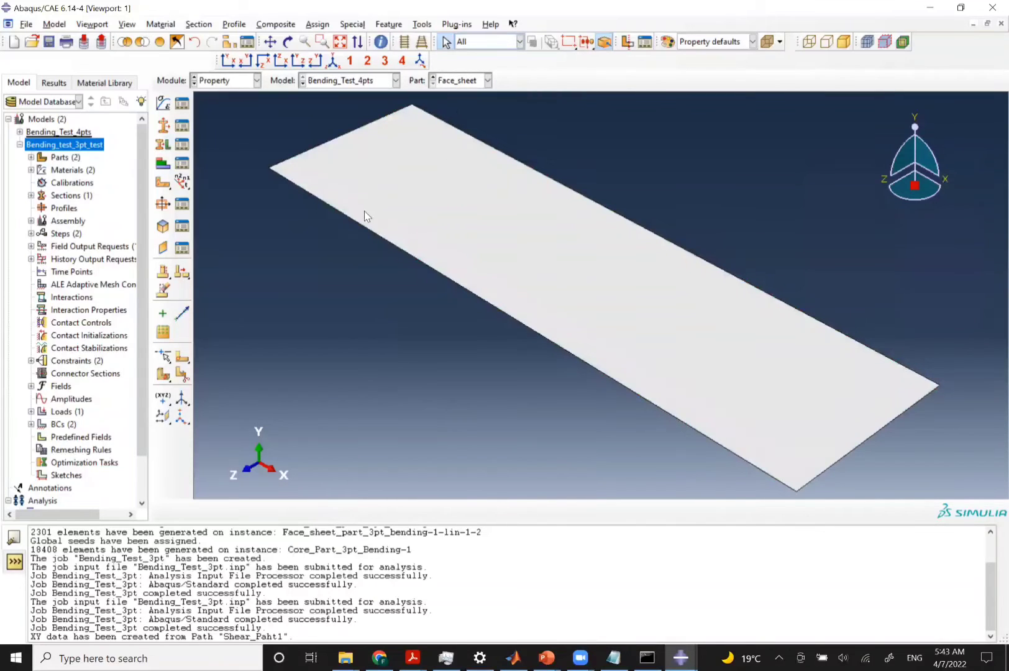
click(161, 166)
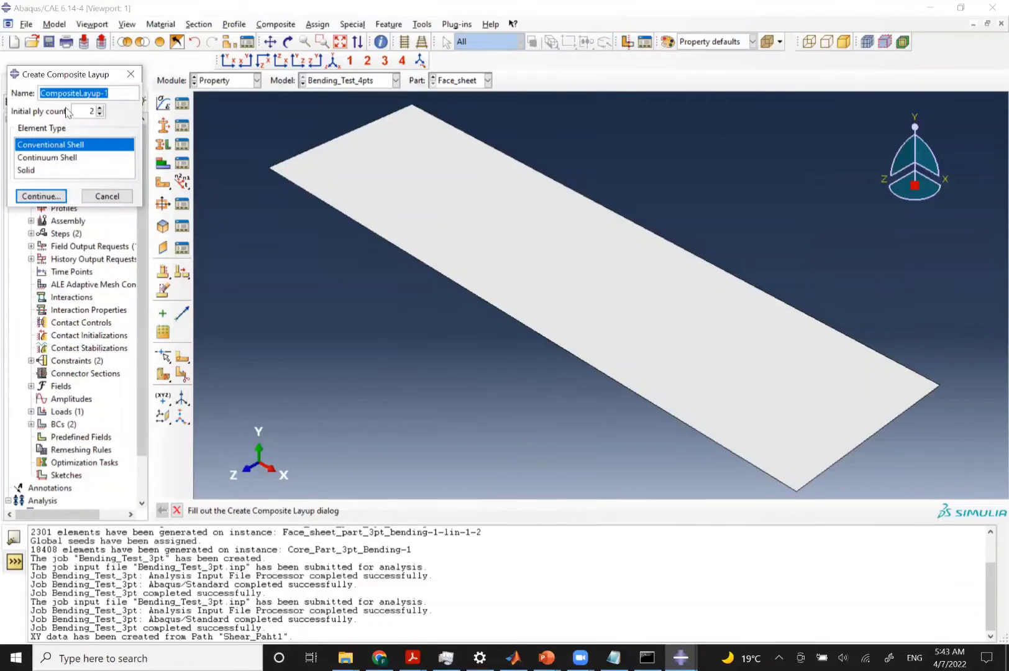
text(Face_sheet_layup)
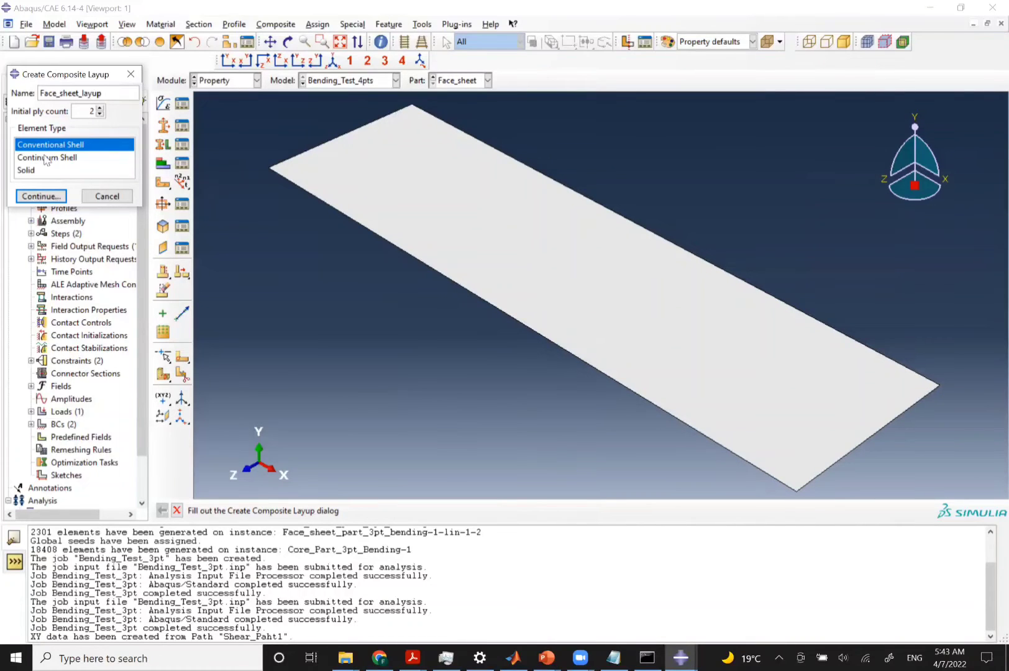
click(41, 196)
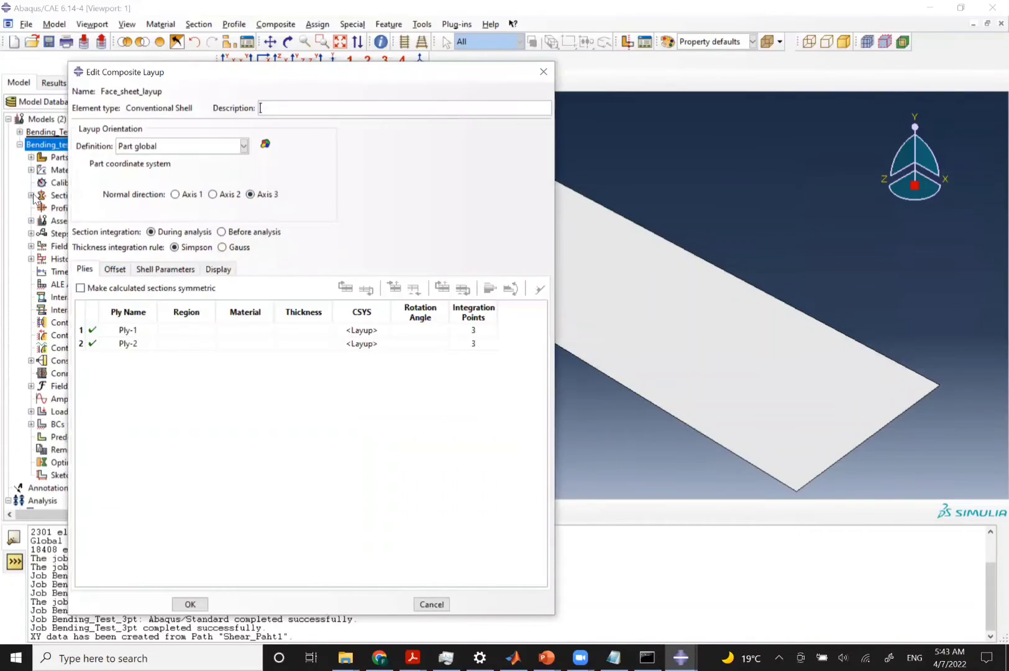
click(80, 287)
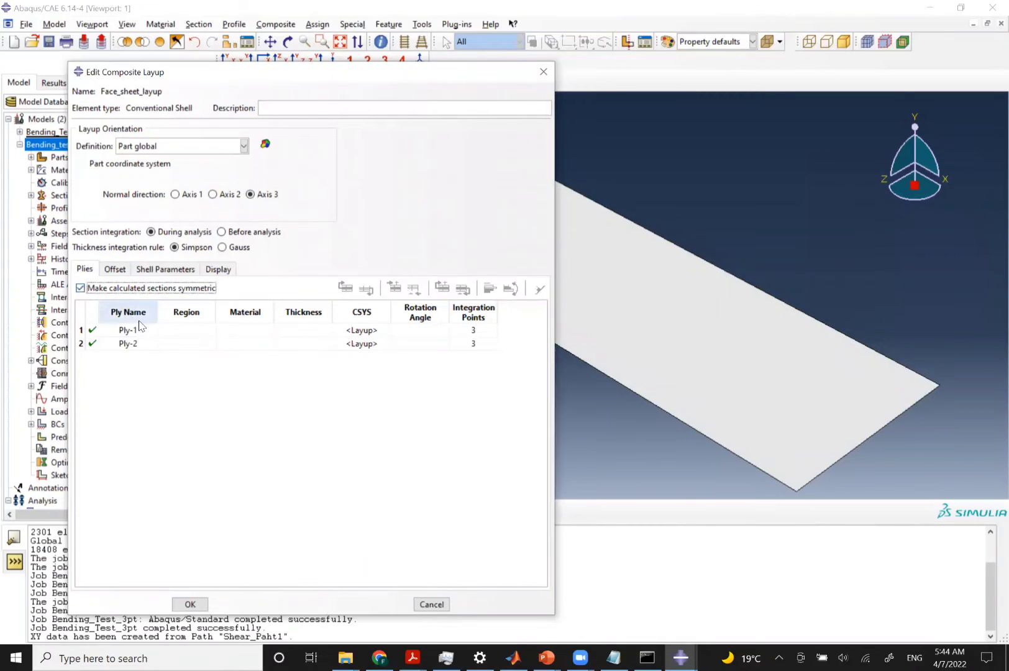
Assign the entire face sheet surface as the region for both Ply-1 and Ply-2
click(186, 312)
right_click(187, 314)
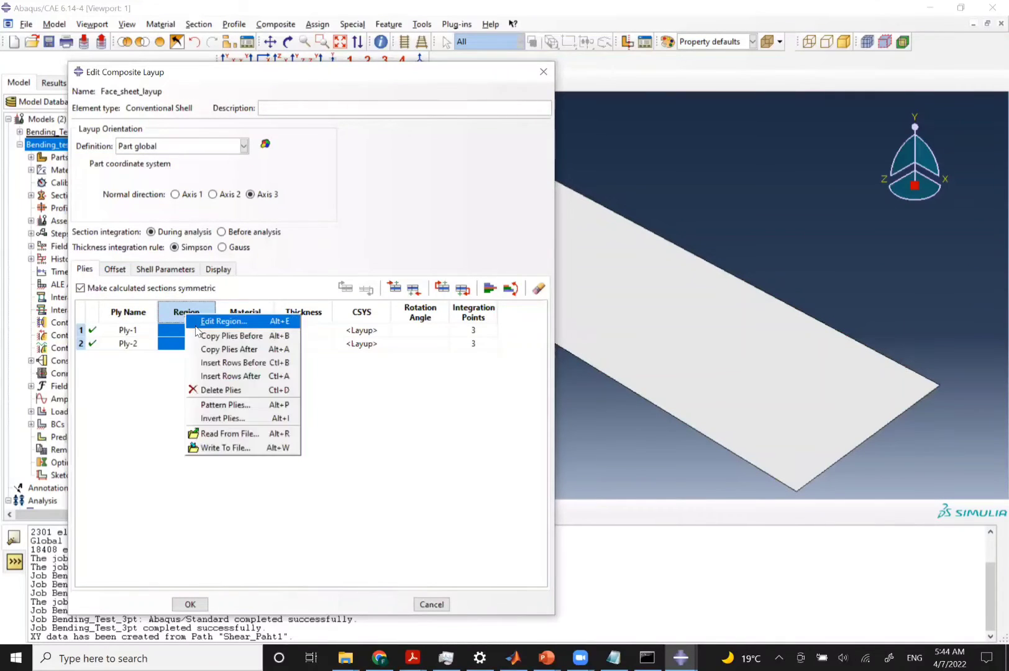
click(198, 322)
click(595, 337)
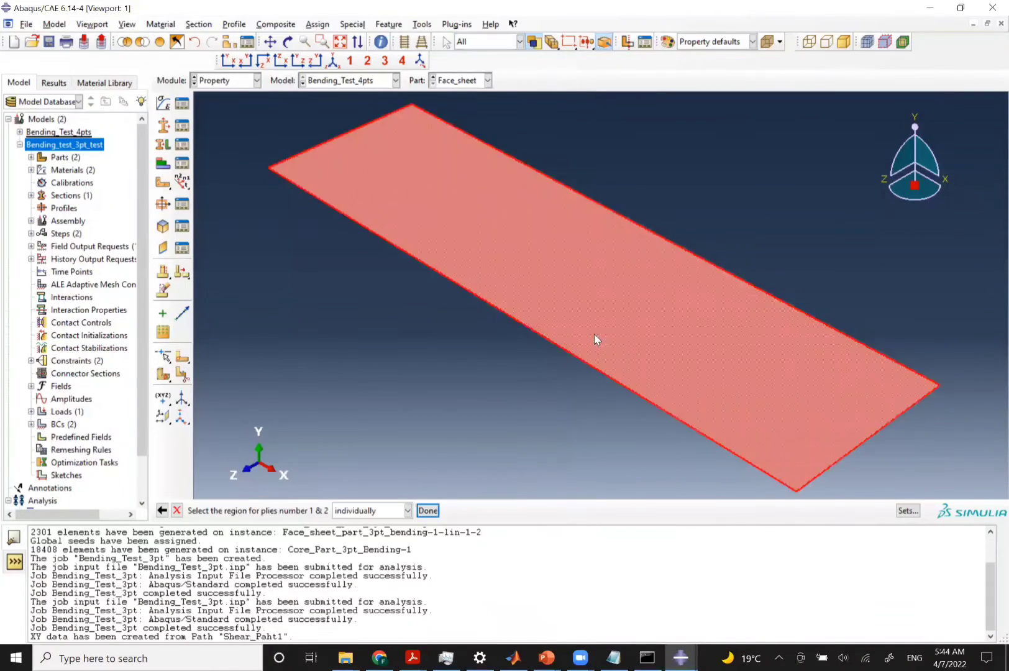
middle_click(594, 333)
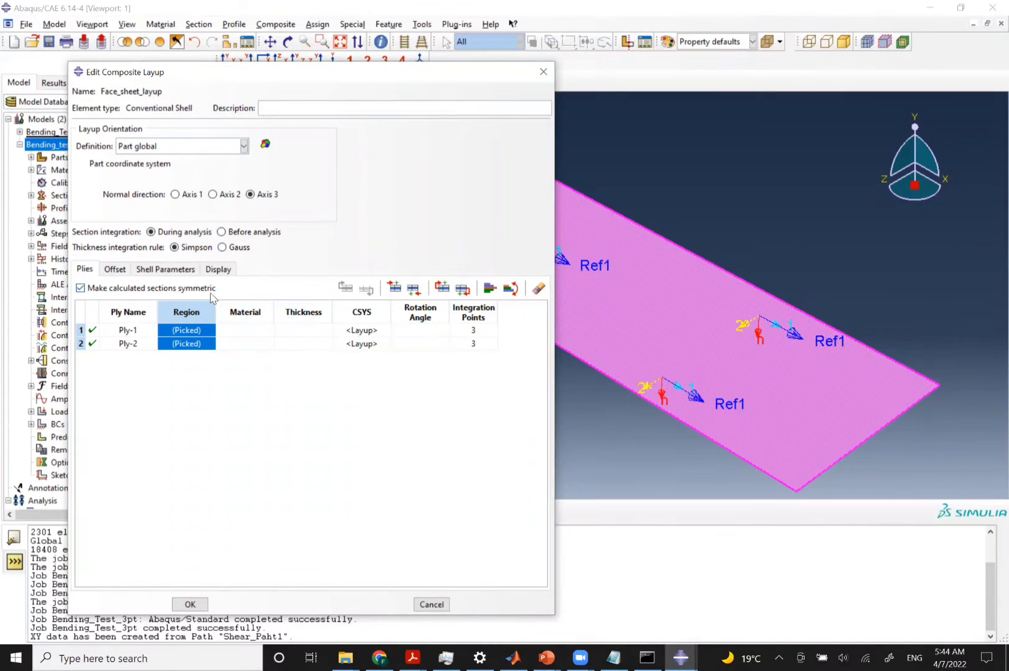
Set the material of both plies in the layup to Face_sheet_Material
right_click(253, 319)
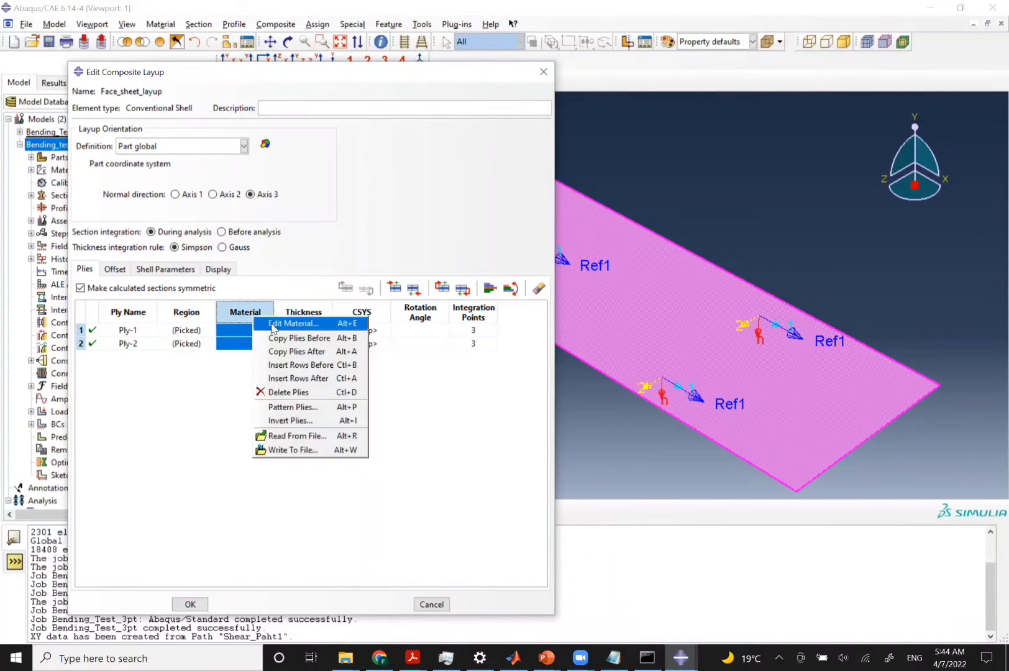
click(271, 324)
click(97, 164)
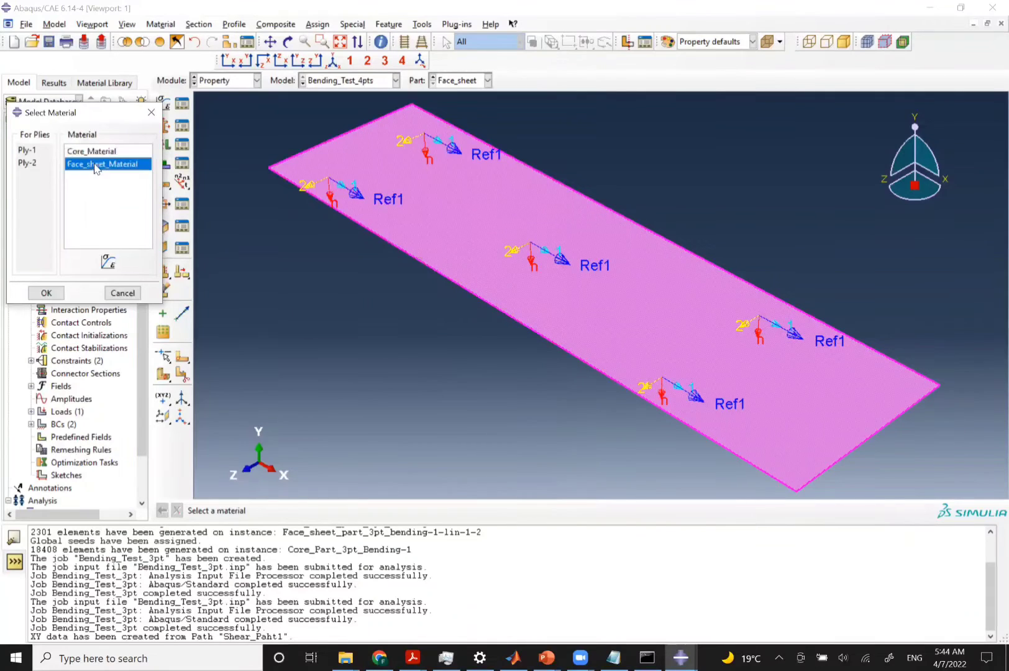
click(46, 293)
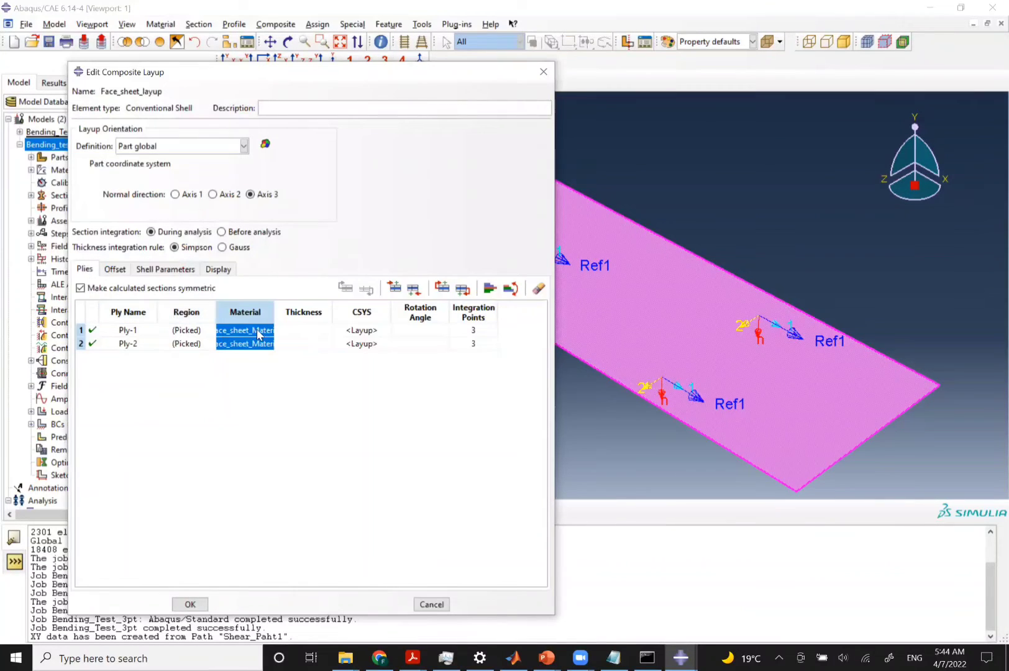
Enter 0.012 as the thickness of both plies and check it against the problem statement slide in PowerPoint
click(292, 312)
right_click(292, 312)
click(310, 315)
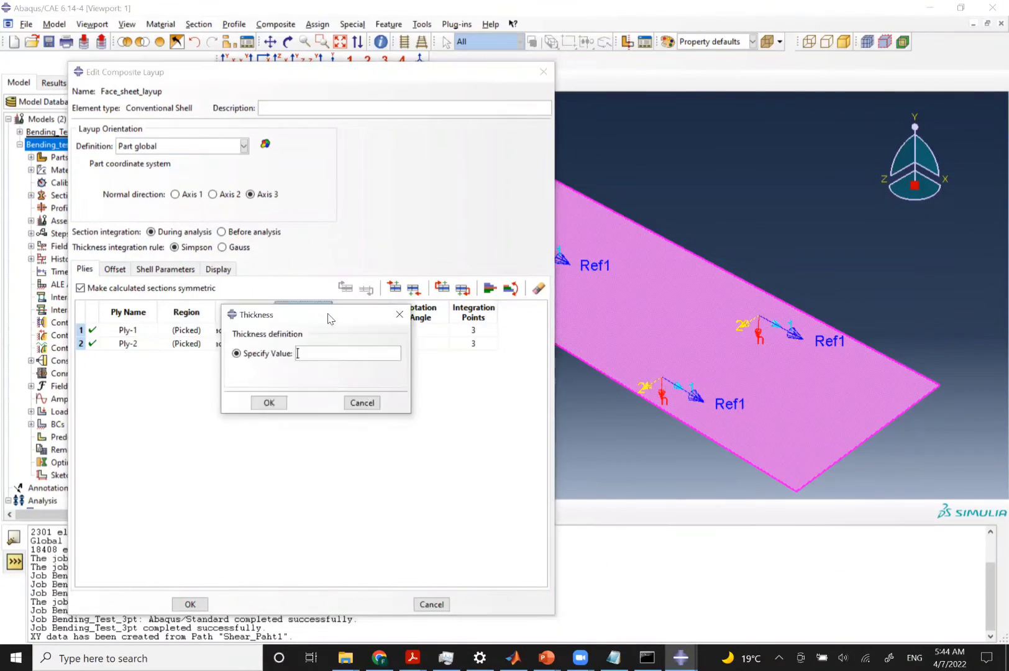
text(0.0)
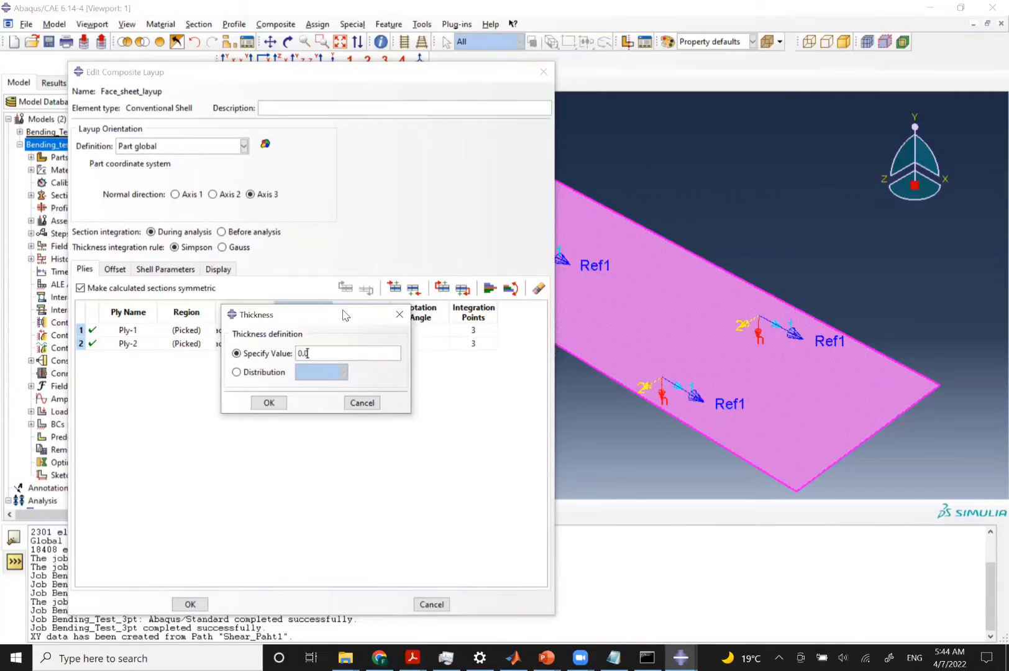
text(12)
key(alt+Tab)
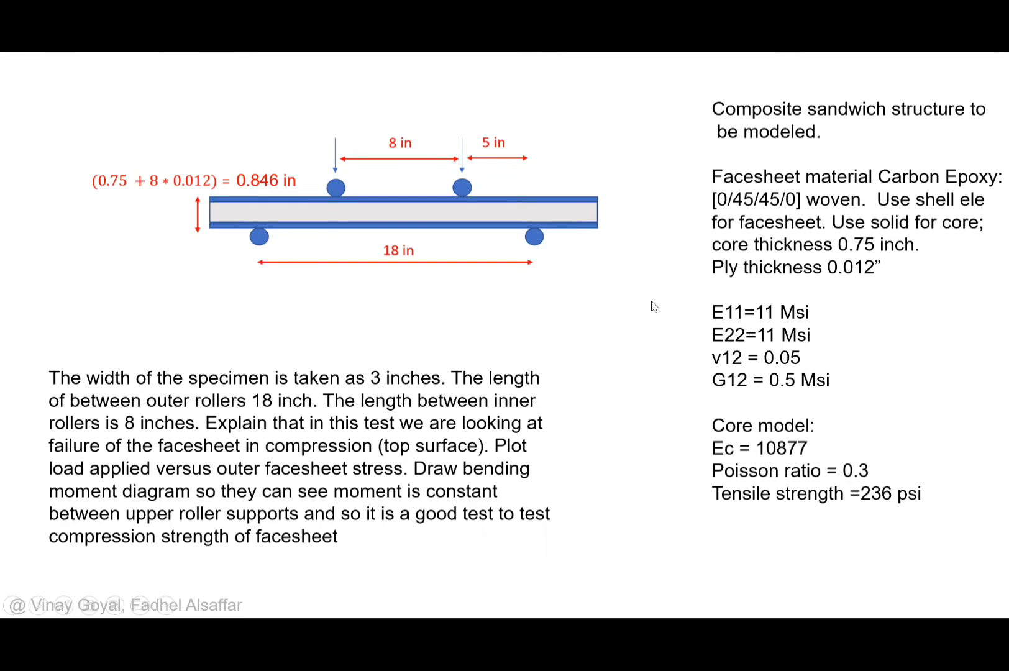
Switch to Abaqus/CAE and complete Face_sheet_layup with both ply thicknesses 0.012 and rotation angles of 0 for Ply-1 and 45 for Ply-2
key(alt+Tab)
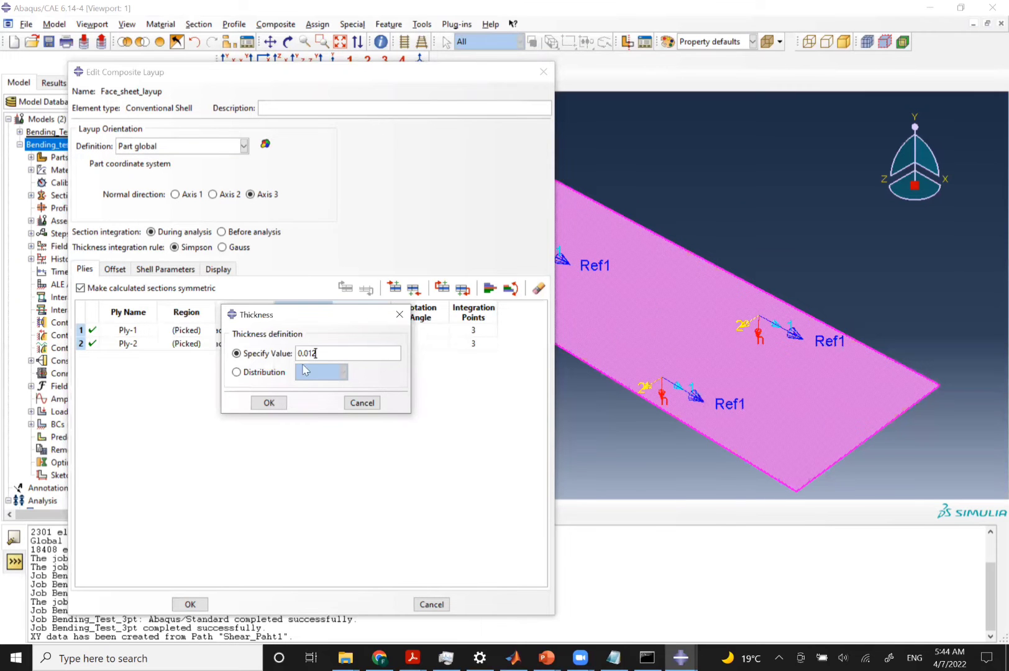
click(264, 402)
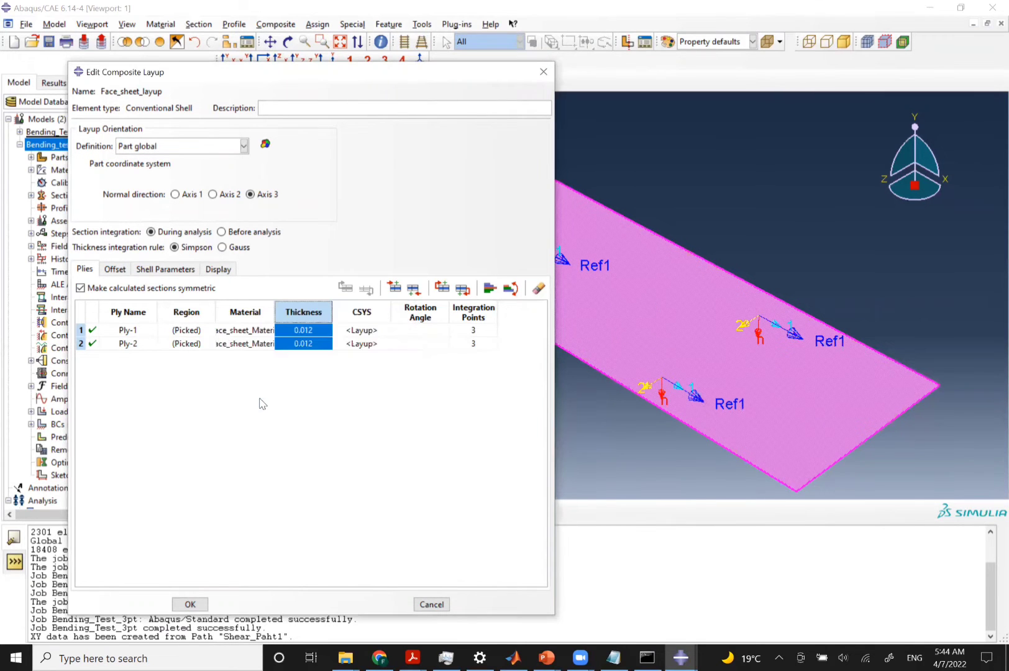
click(406, 331)
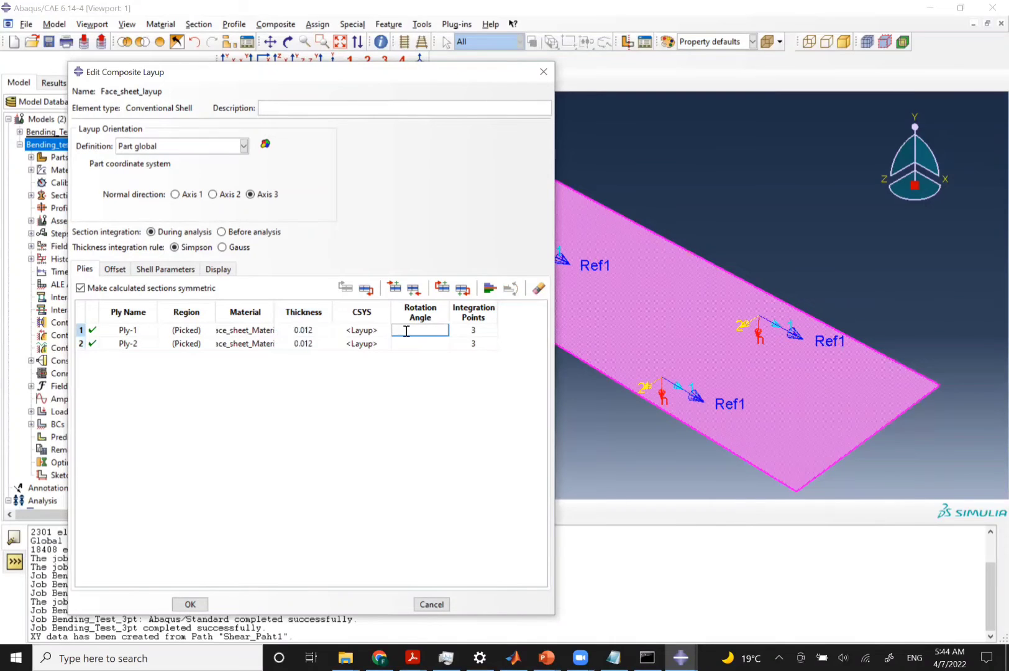
text(0)
click(417, 344)
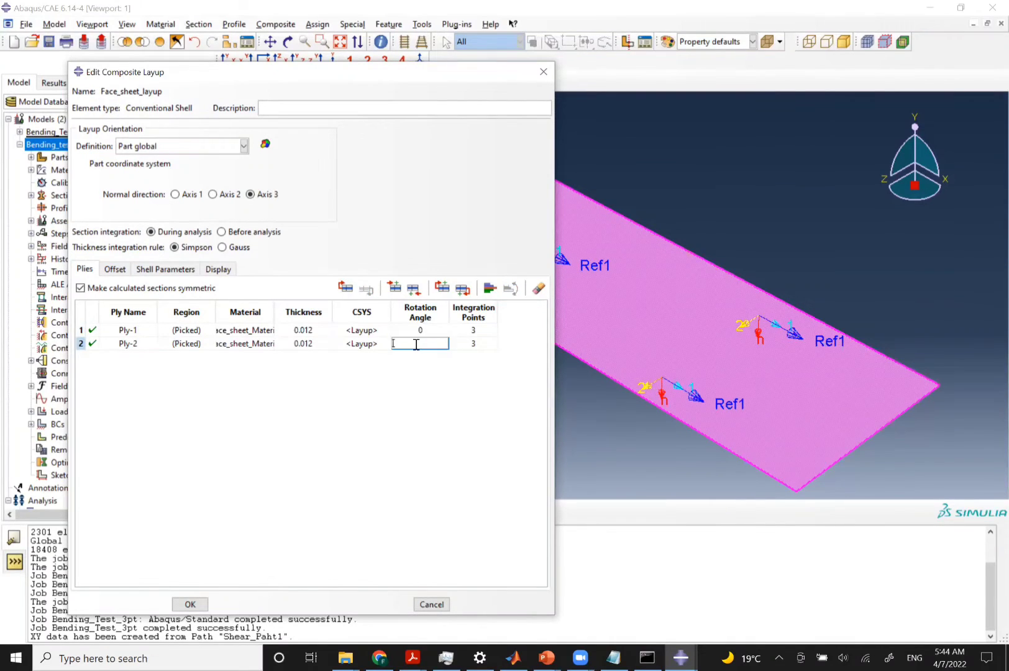
text(45)
click(417, 330)
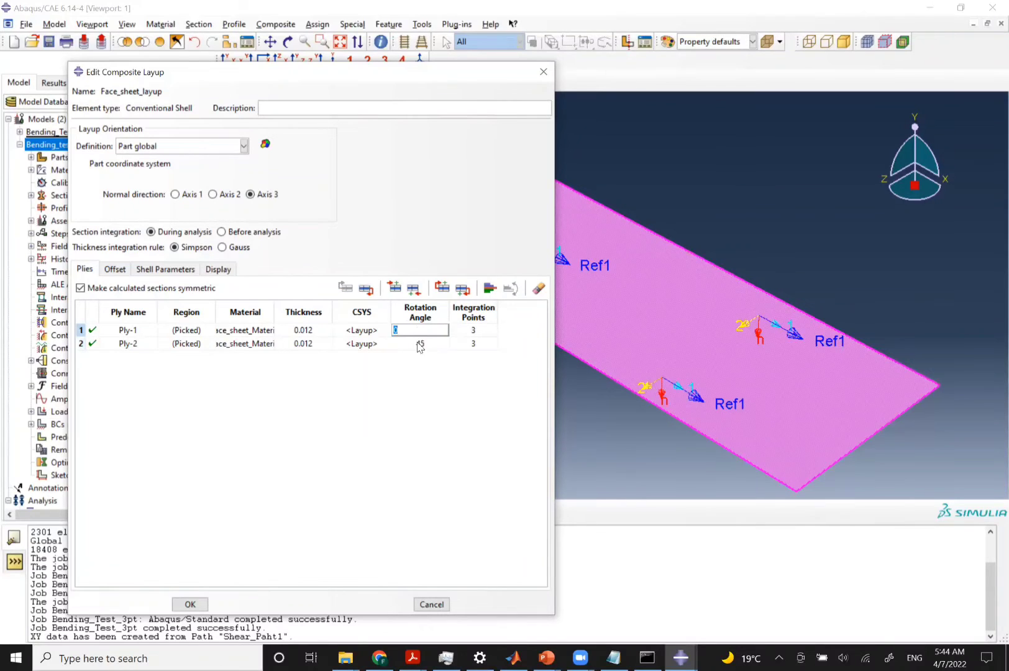
click(420, 345)
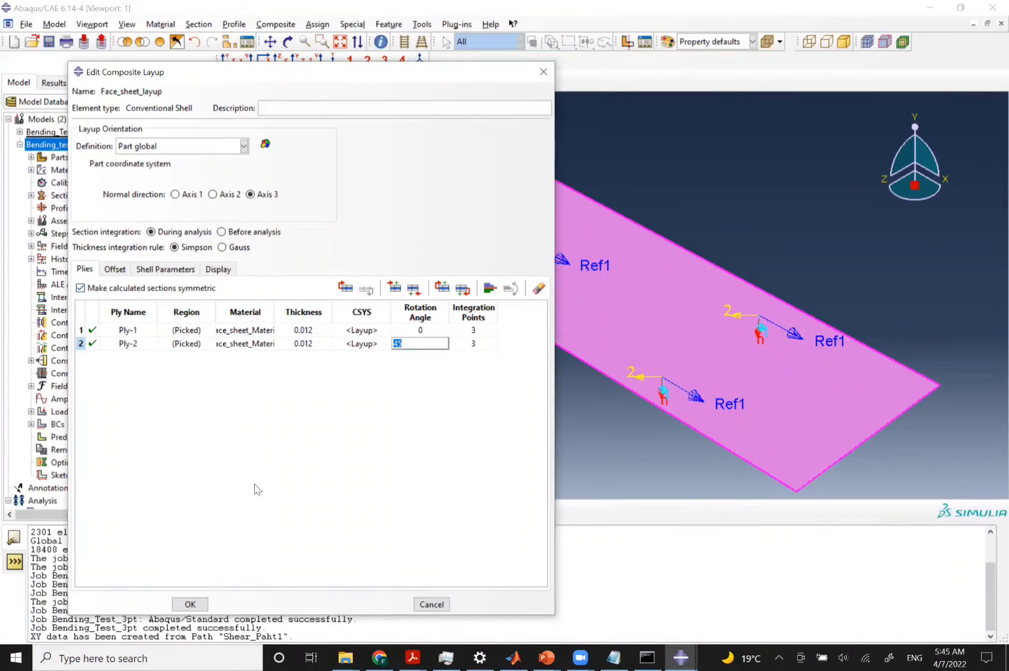
click(198, 604)
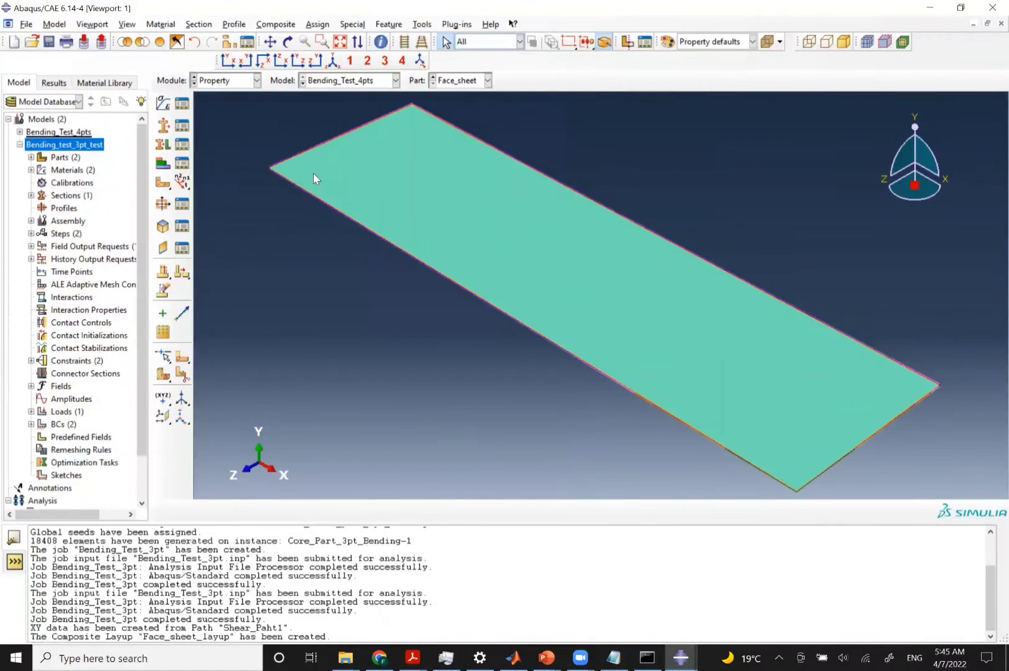
In the Assembly module, create independent, auto-offset instances of Core_part and Face_sheet
click(241, 80)
click(224, 122)
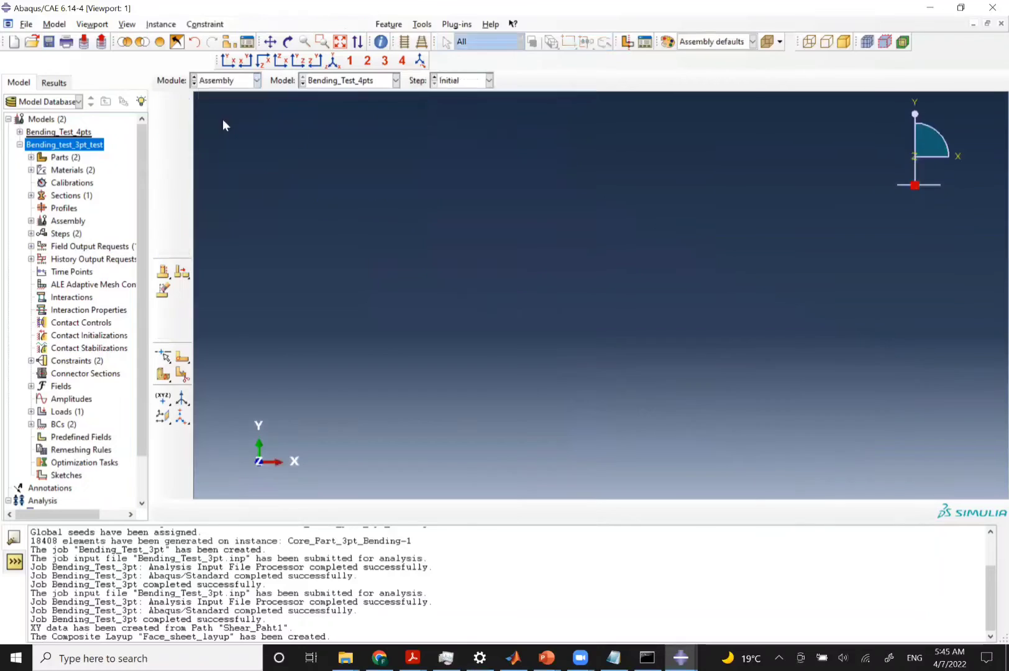
click(163, 103)
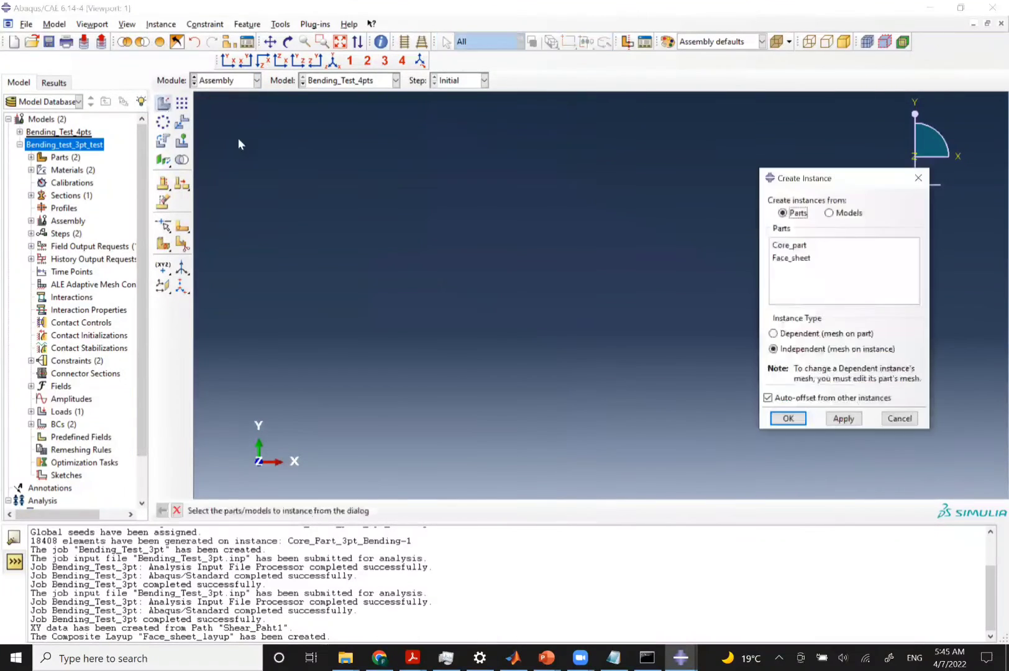
click(785, 248)
shift+click(783, 257)
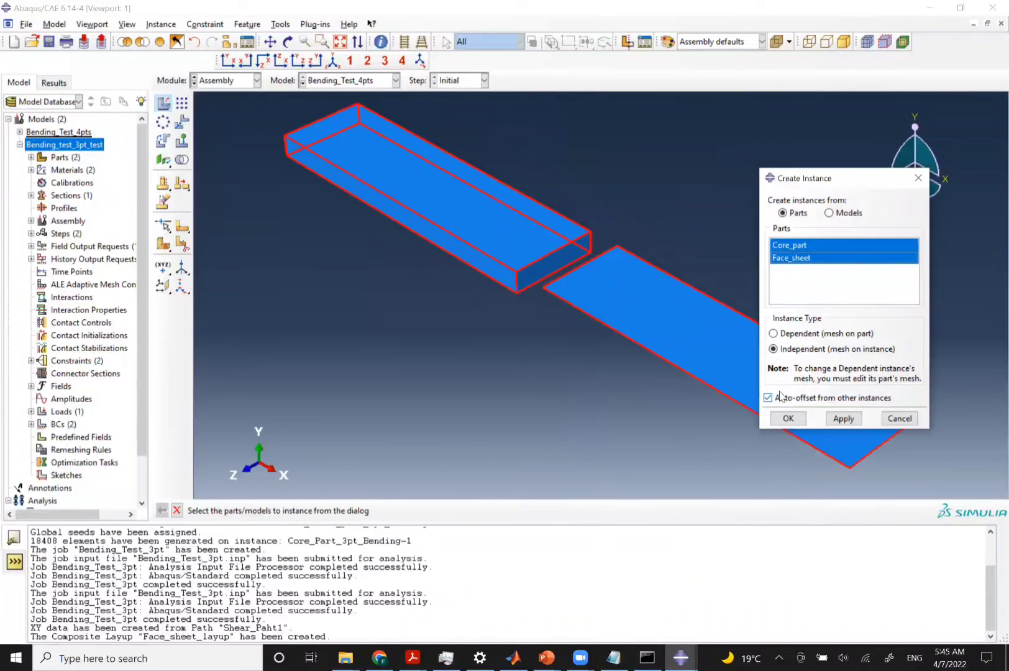
click(786, 419)
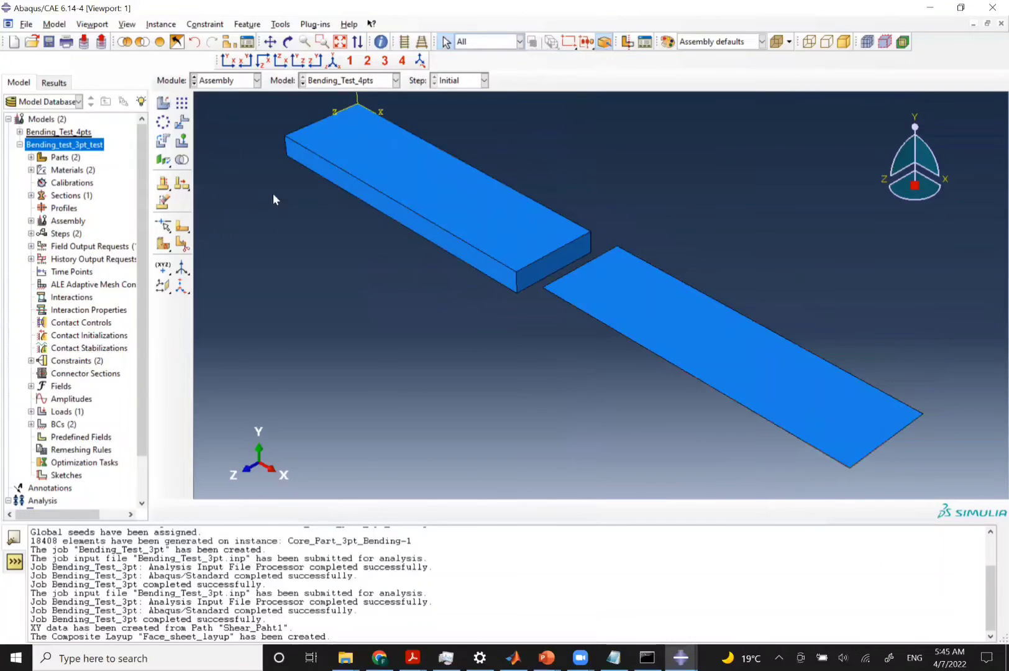
Translate the Face_sheet instance onto the core's top surface by moving its back corner to the core's matching top corner
click(182, 124)
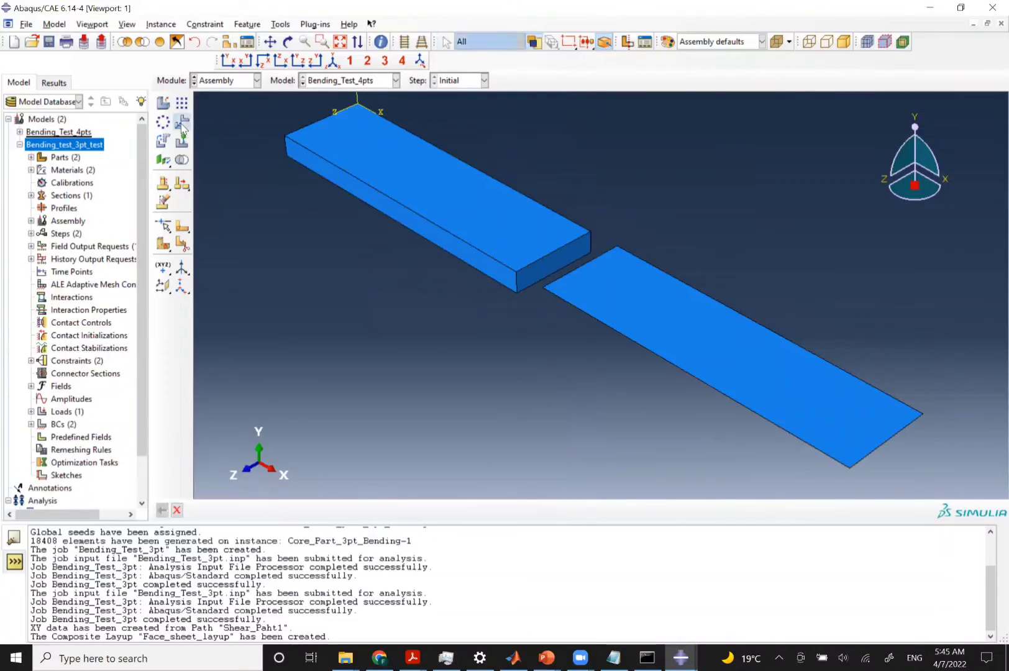
middle_click(382, 350)
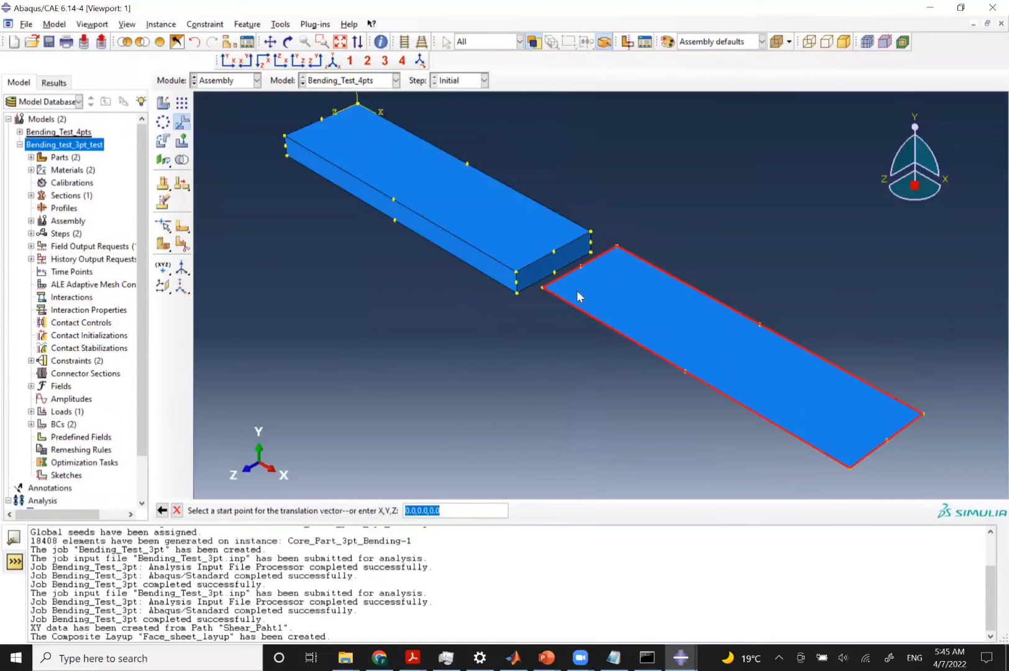
click(617, 247)
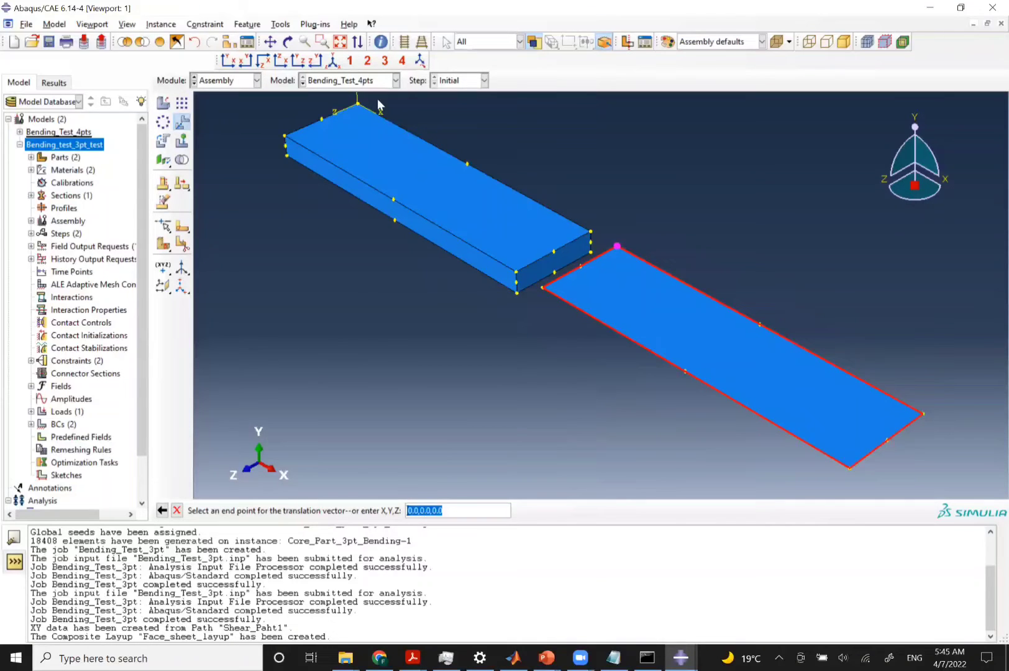
click(359, 104)
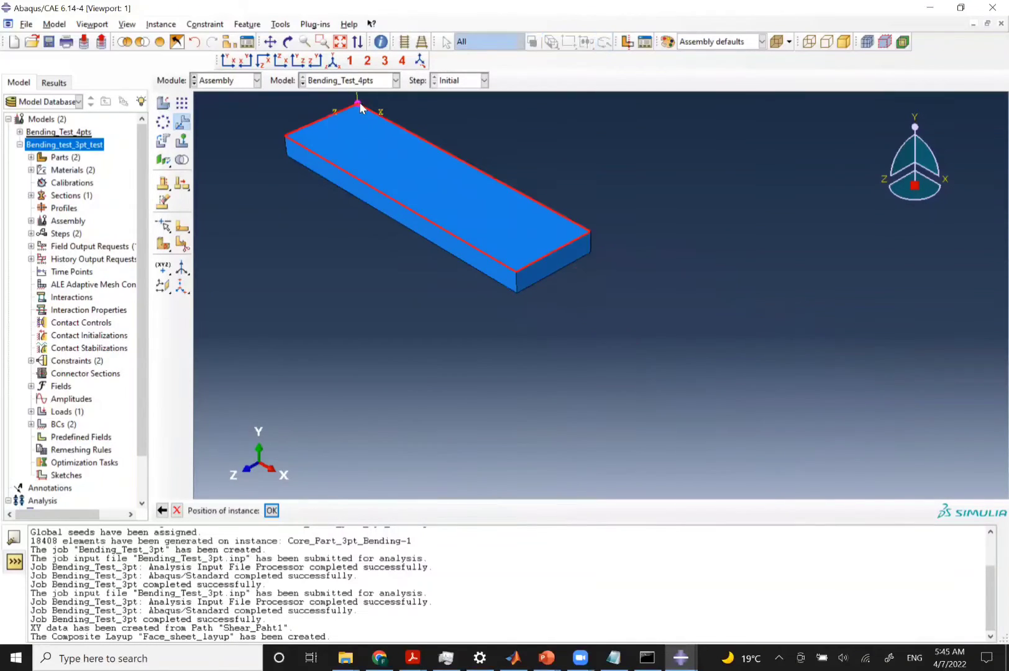
middle_click(361, 105)
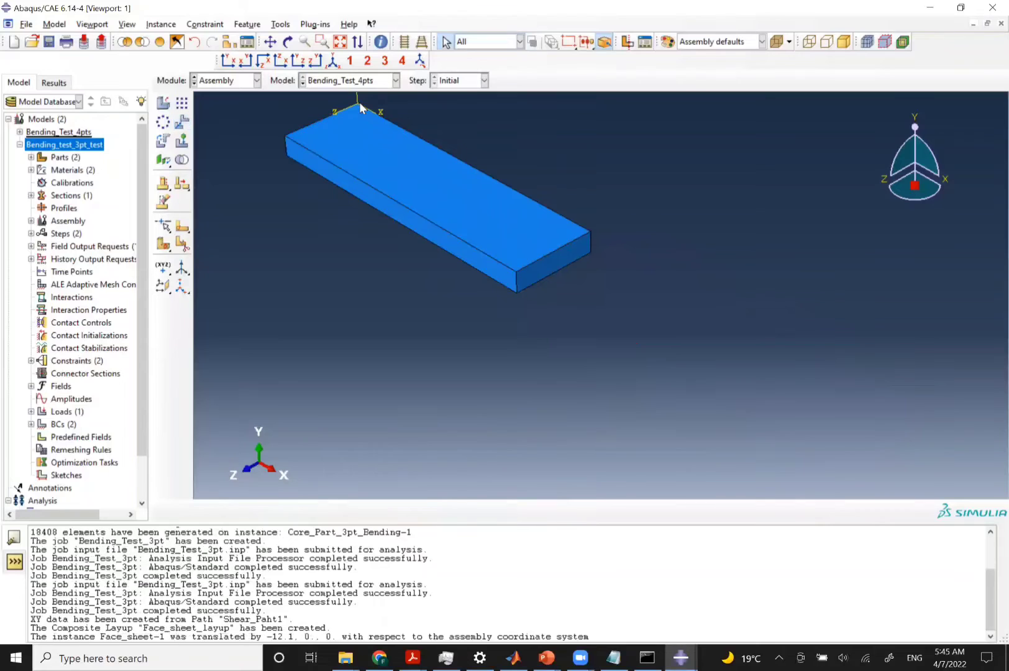
Remove the core cell from the display so that only the face sheet is shown
click(340, 41)
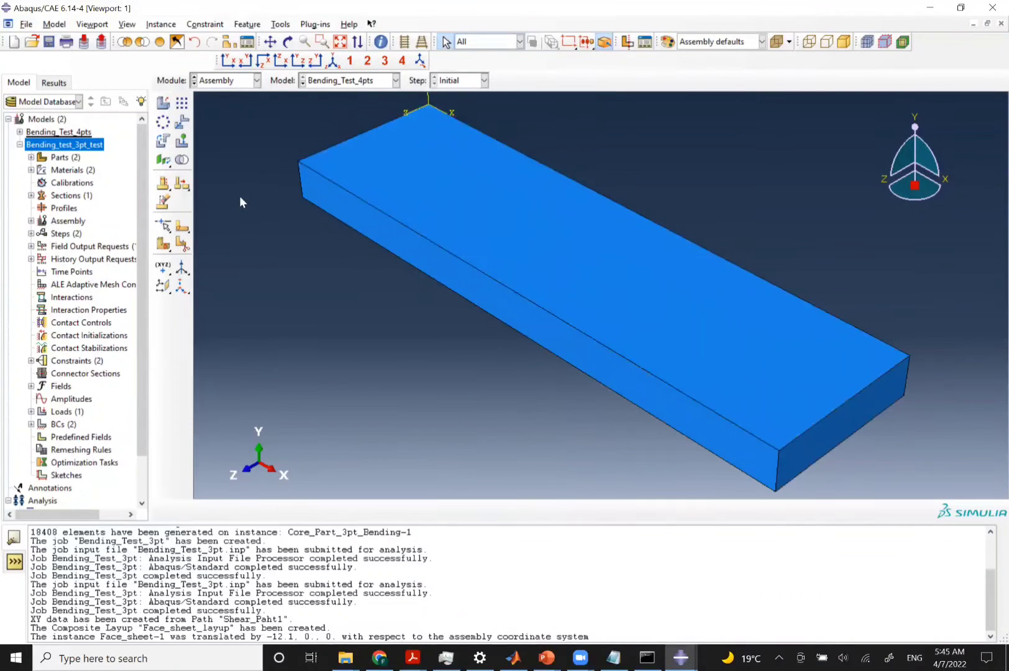
click(185, 123)
click(143, 45)
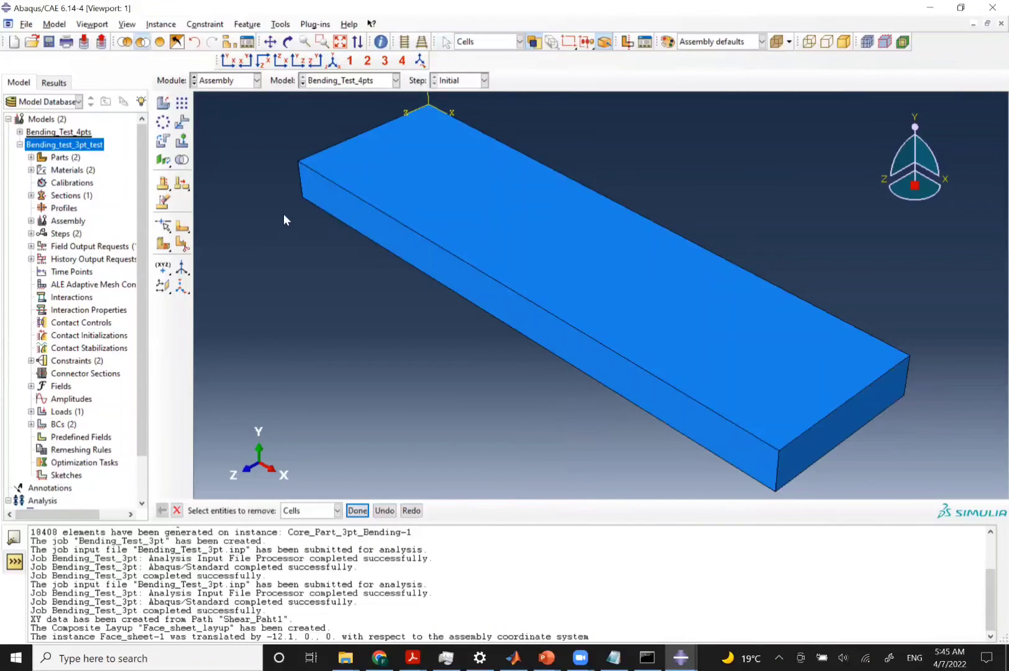
click(365, 209)
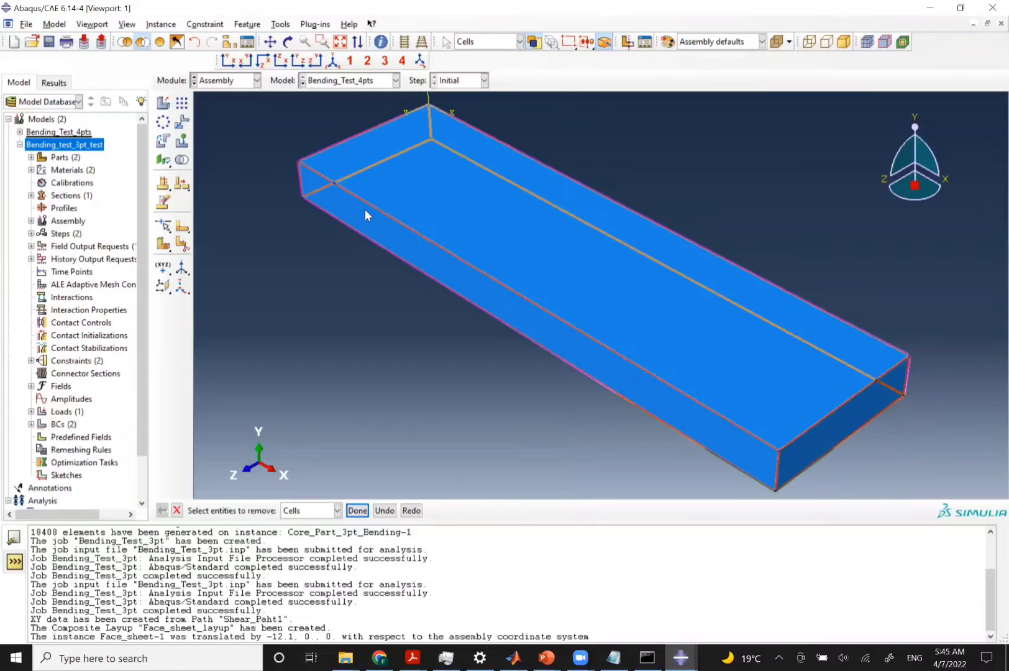
middle_click(366, 209)
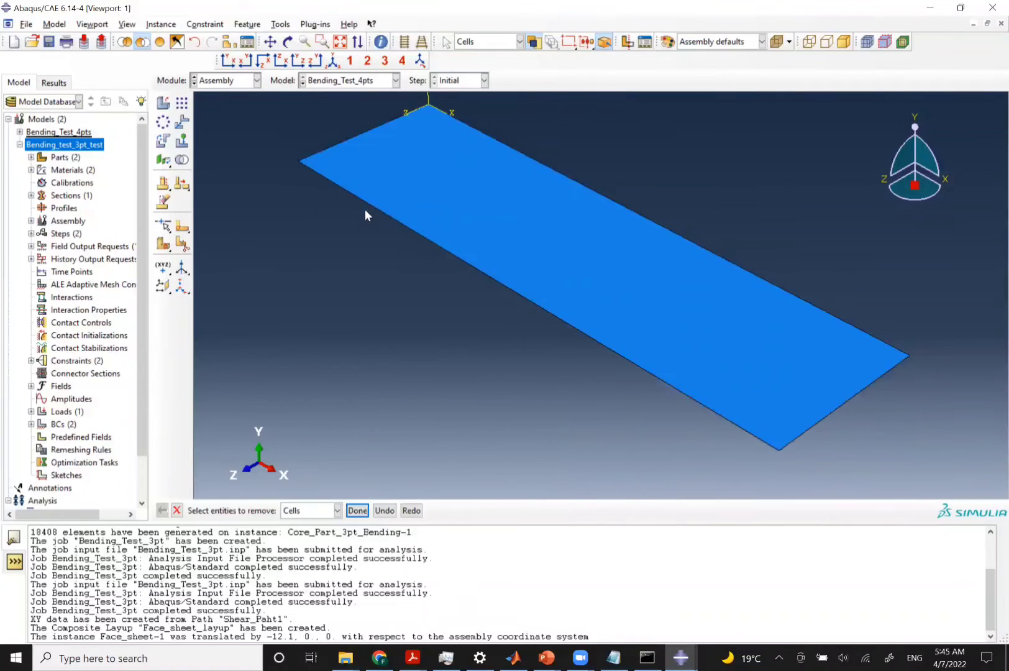
middle_click(273, 390)
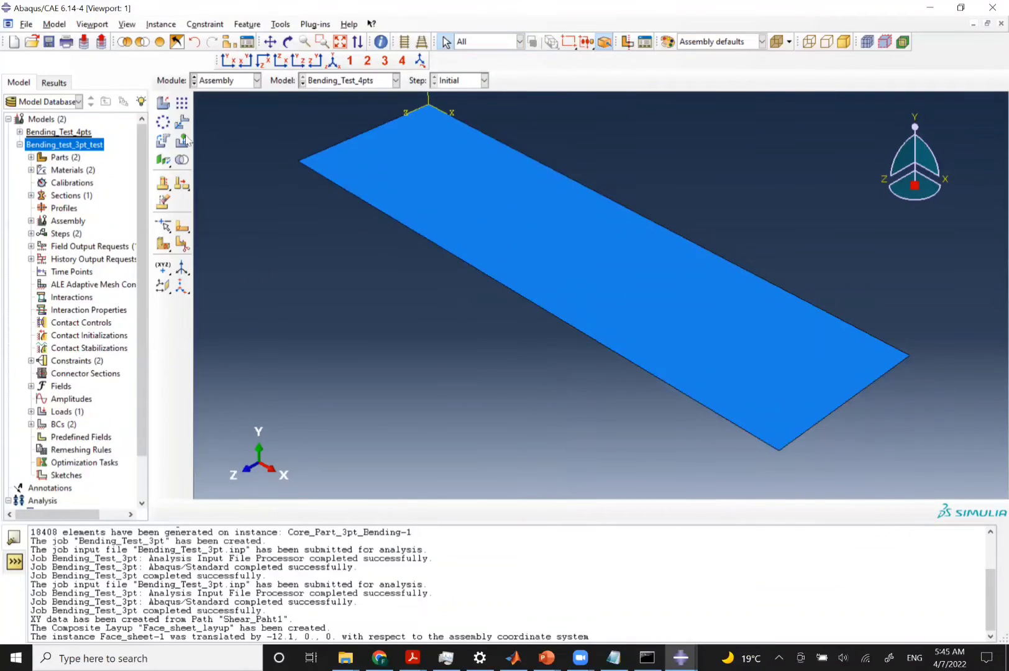
Linearly pattern the face sheet with number 1 in direction 1 and number 2 at offset 0.75 in direction 2, checking it against the core
click(182, 103)
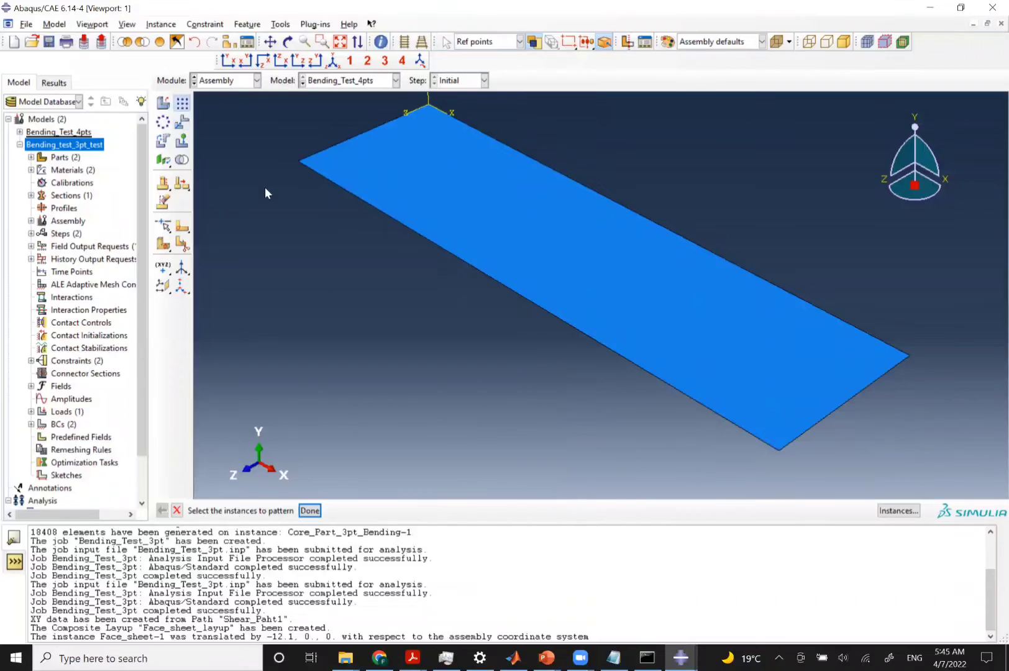
click(482, 228)
middle_click(482, 227)
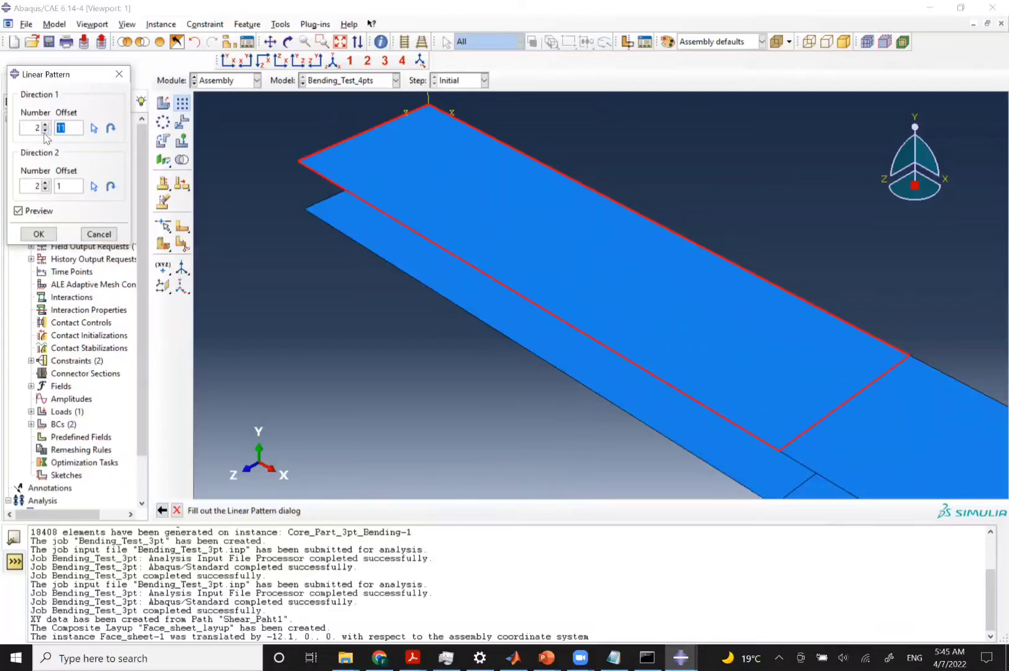
click(45, 130)
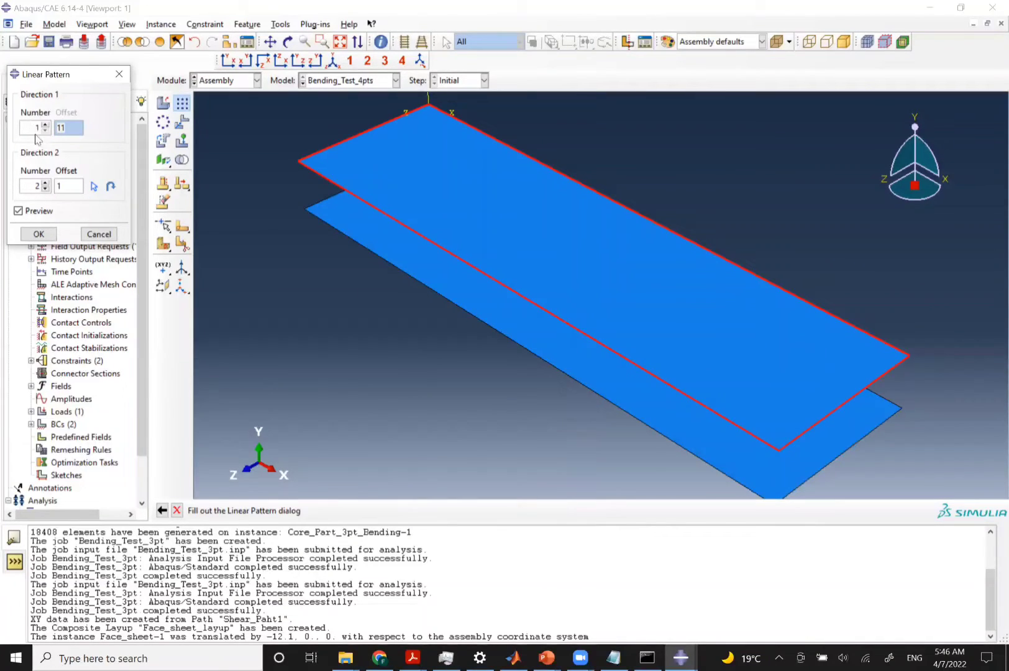
double_click(69, 186)
text(0.75)
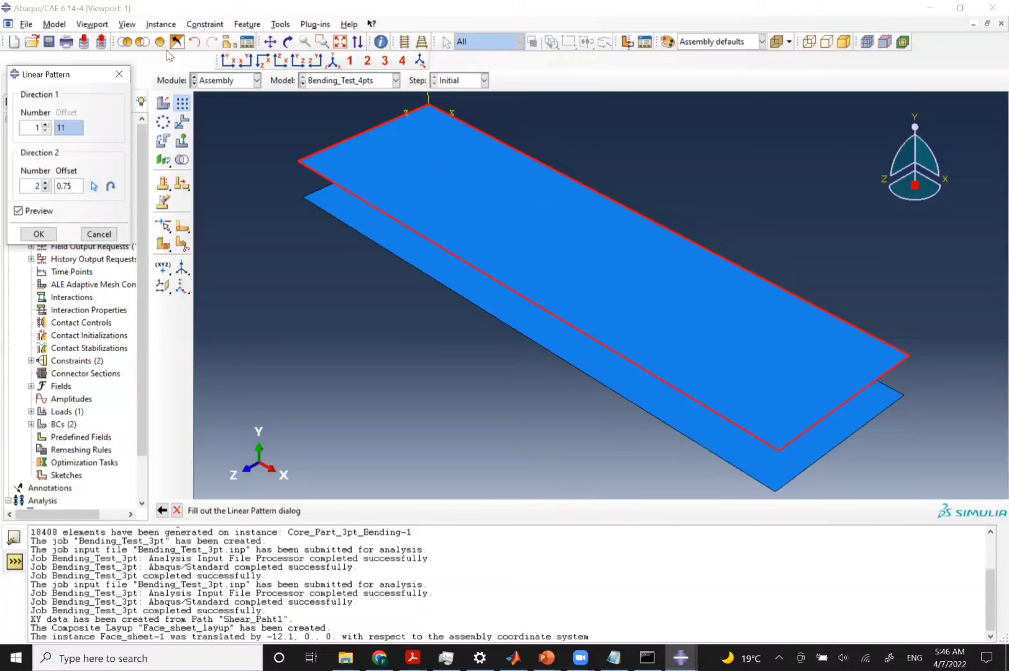
click(224, 65)
click(224, 65)
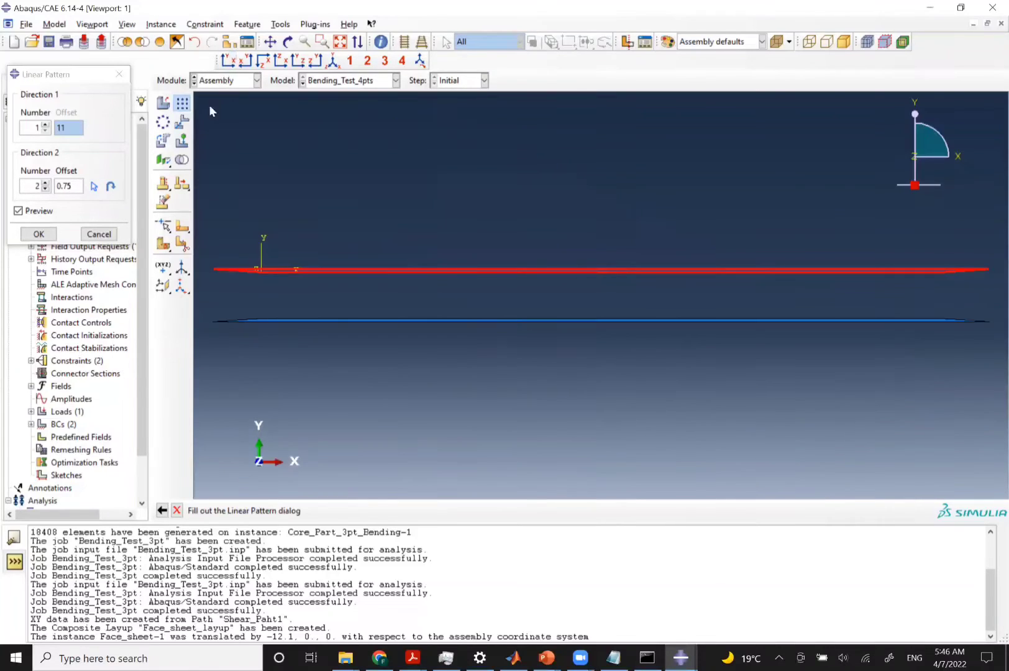
click(174, 46)
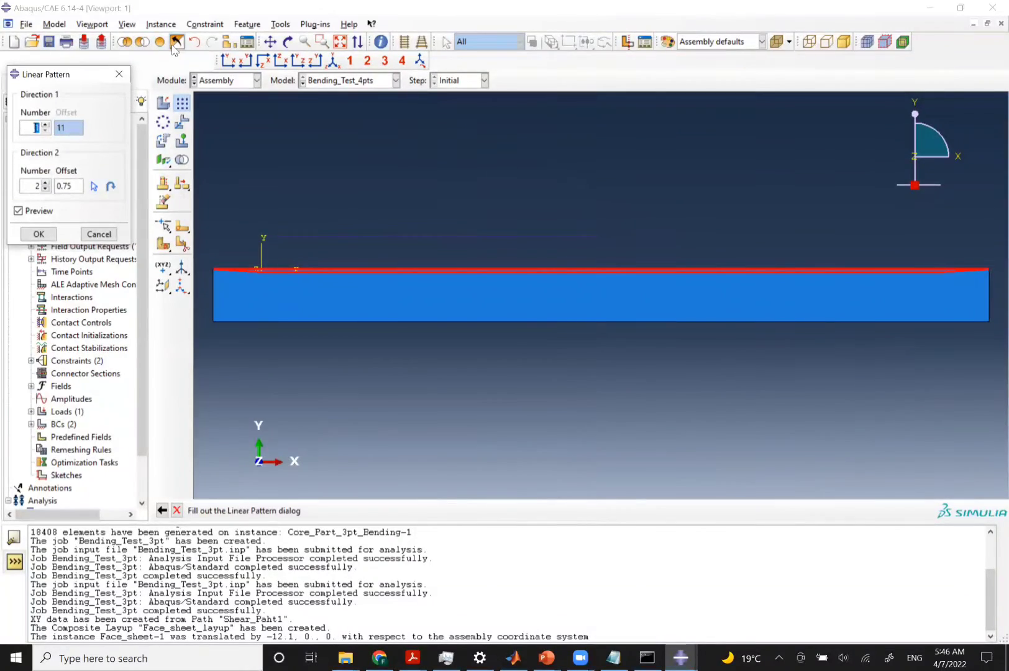
click(161, 41)
click(38, 233)
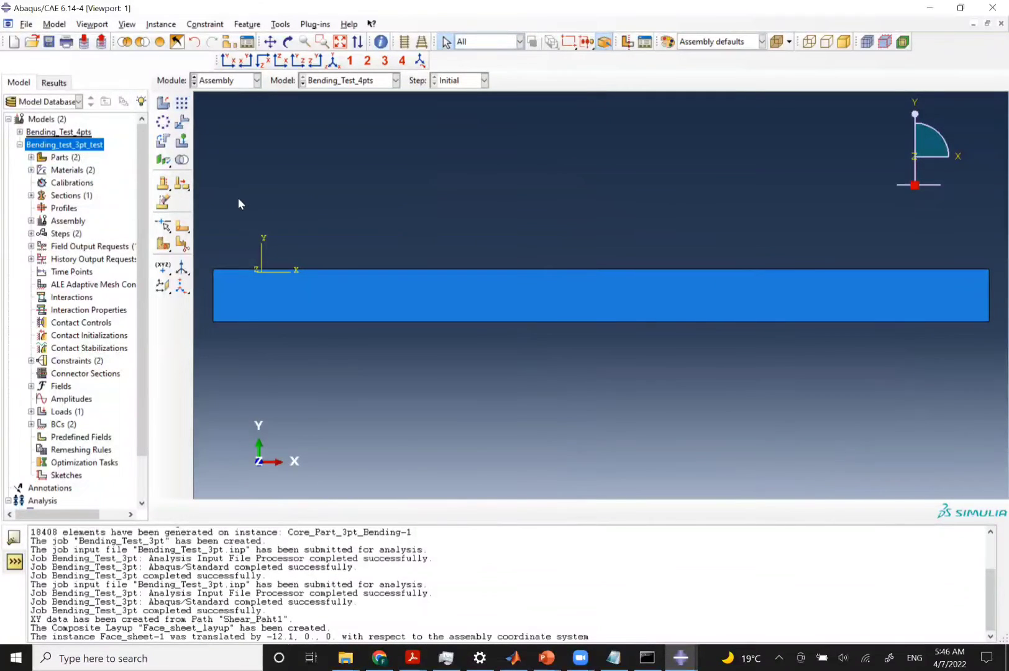
Return to the isometric view and remove the core cell from the display, leaving both face sheets shown
click(331, 61)
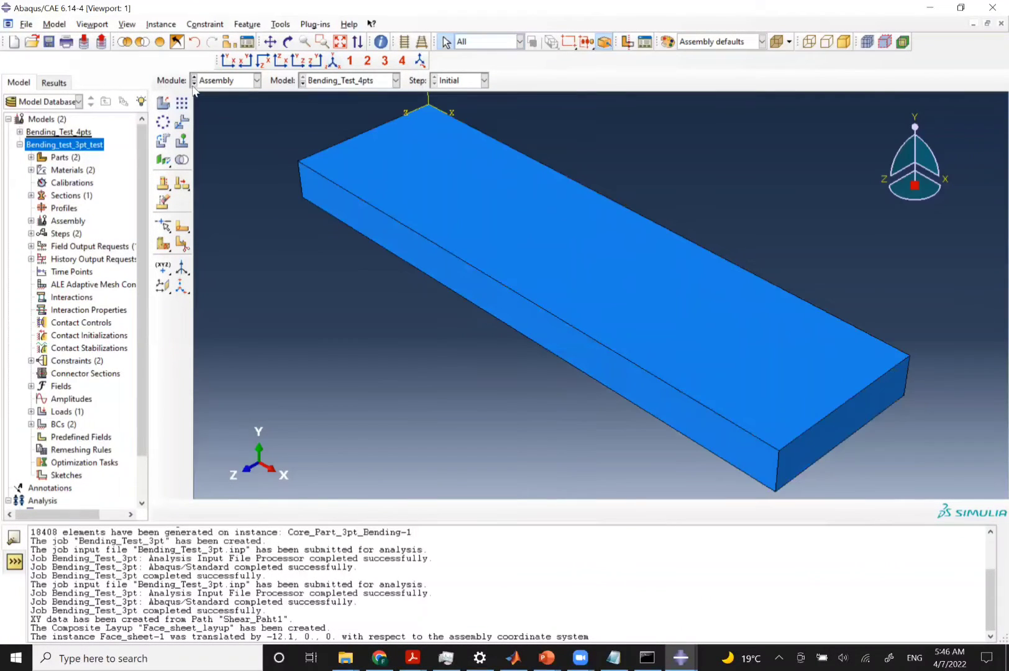
click(142, 42)
click(397, 243)
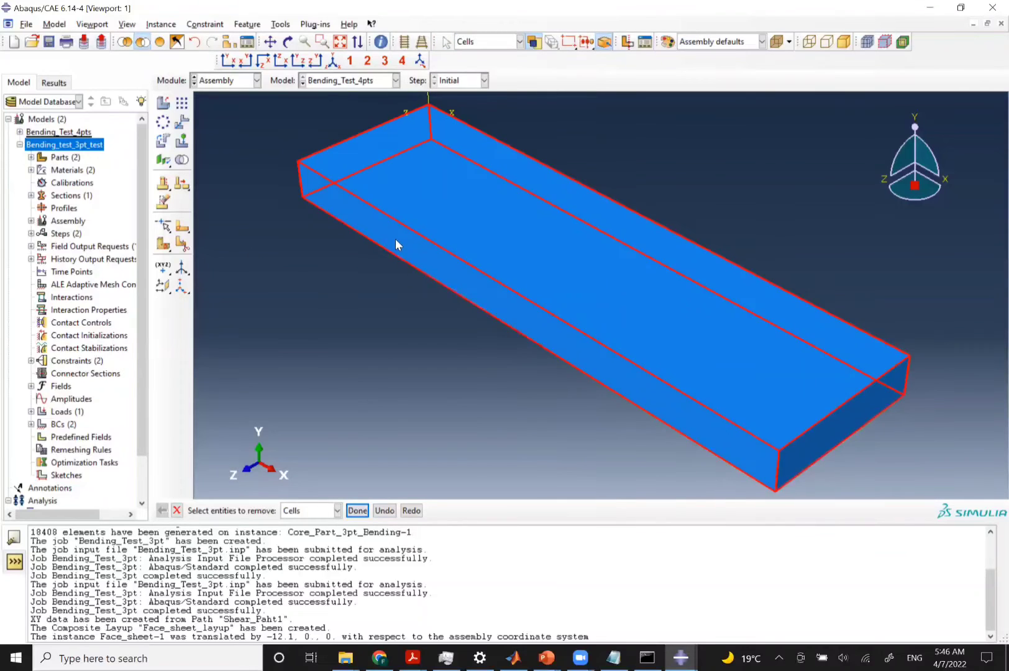
click(397, 241)
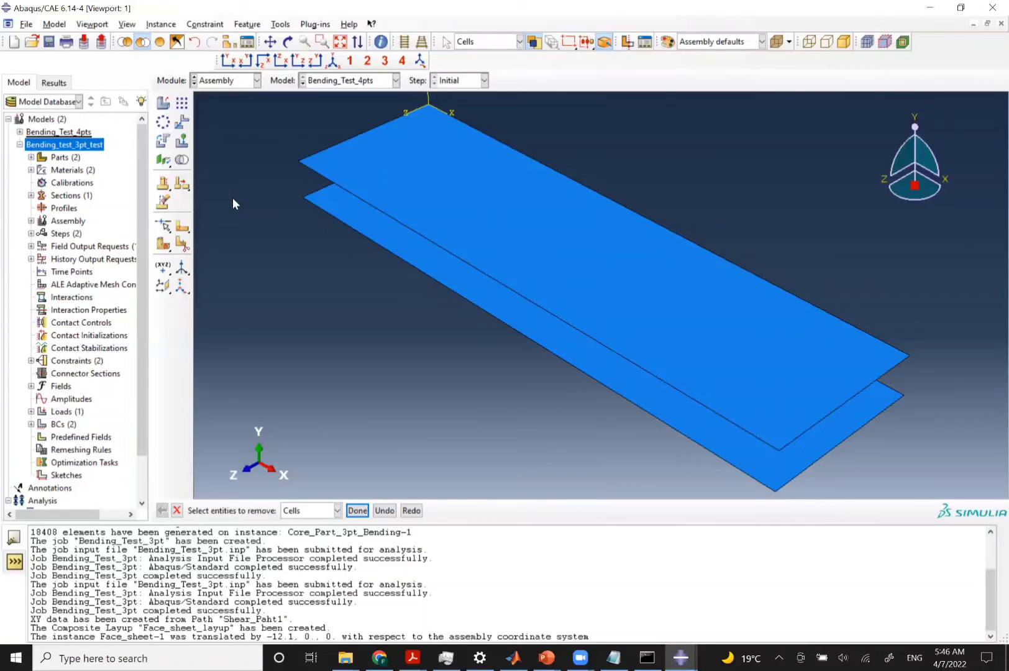
click(357, 510)
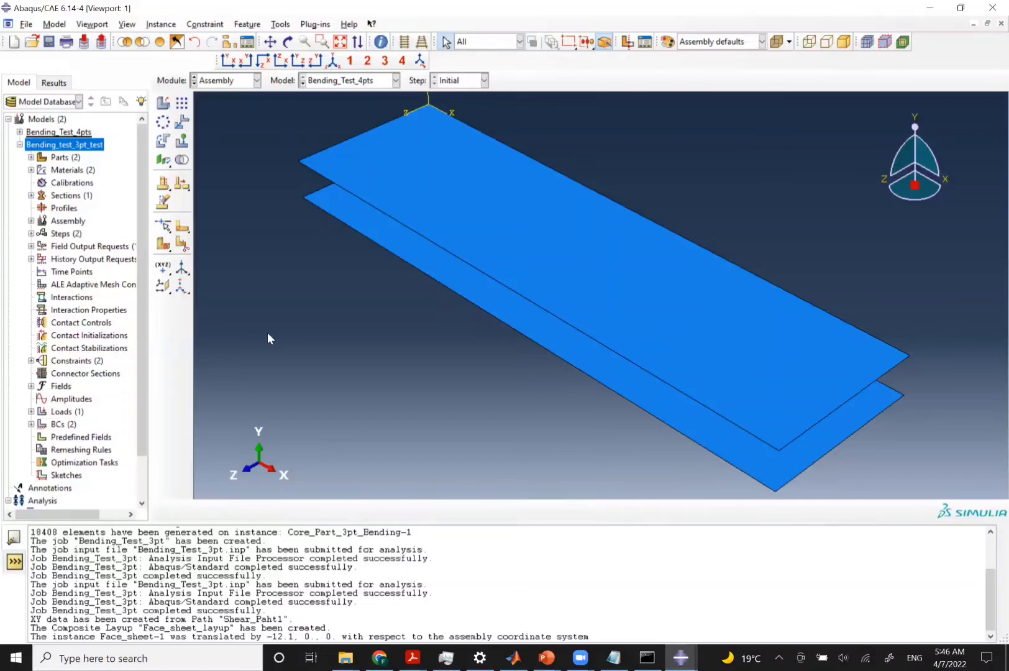
Start a partition sketch on the upper face sheet, orienting its short far-end edge vertical and on the right
click(183, 227)
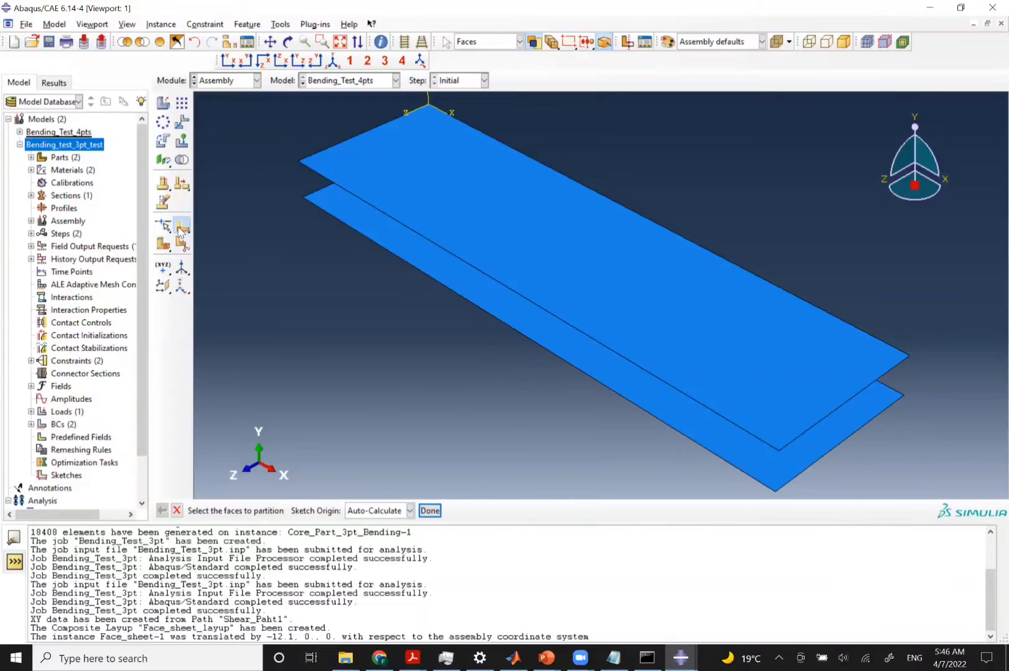
click(440, 189)
click(428, 181)
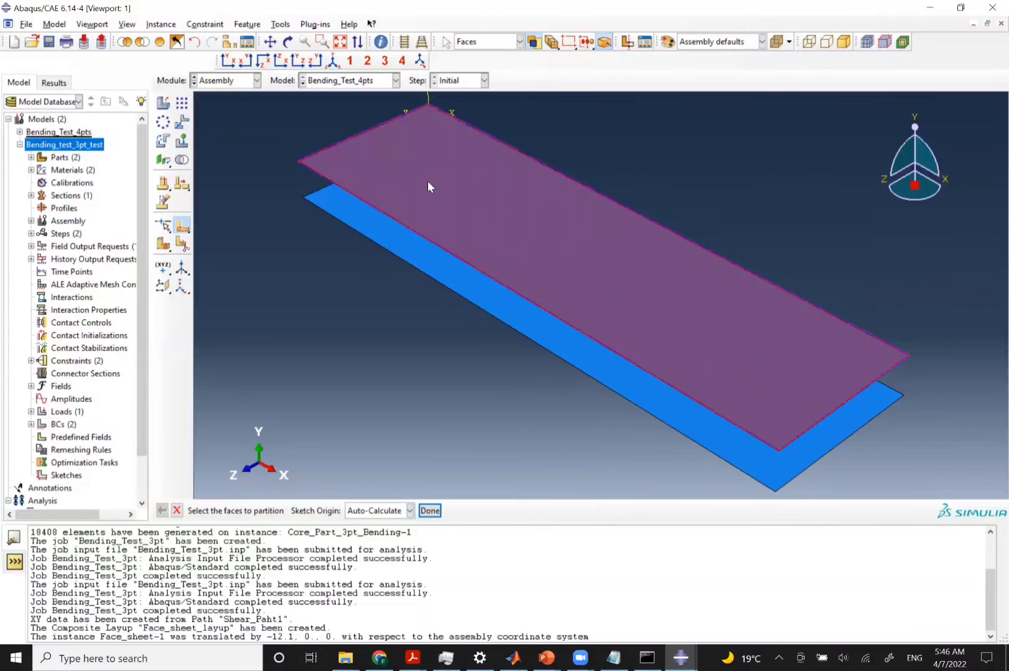
click(428, 180)
middle_click(427, 180)
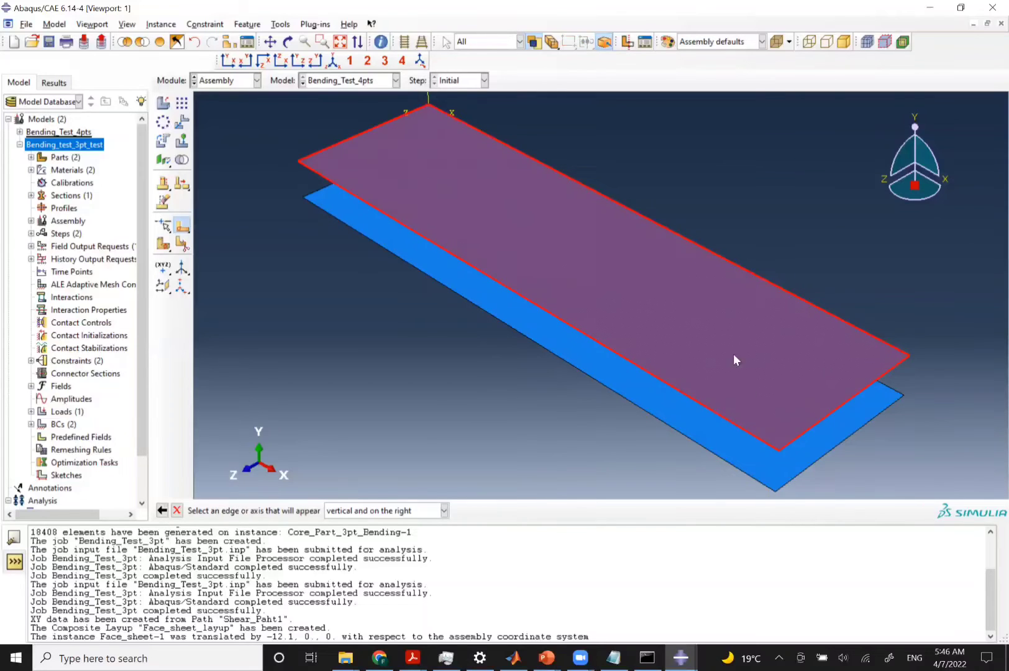
click(820, 420)
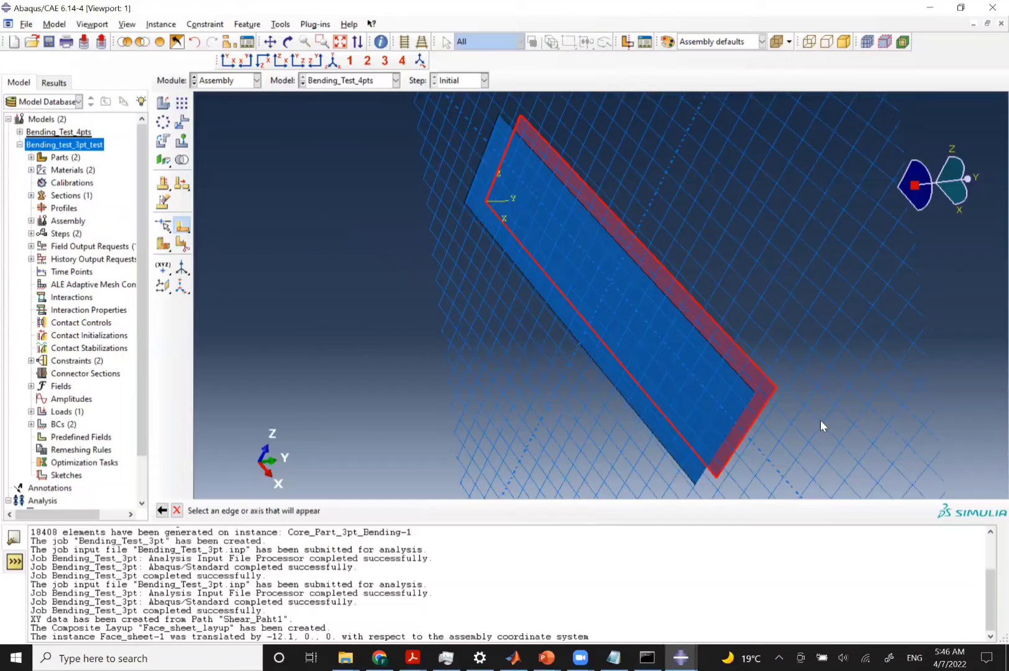
Check the roller spacings on the problem slide and draw a vertical line across the upper sheet, about 2.22 from its origin-side short edge
key(alt+Tab)
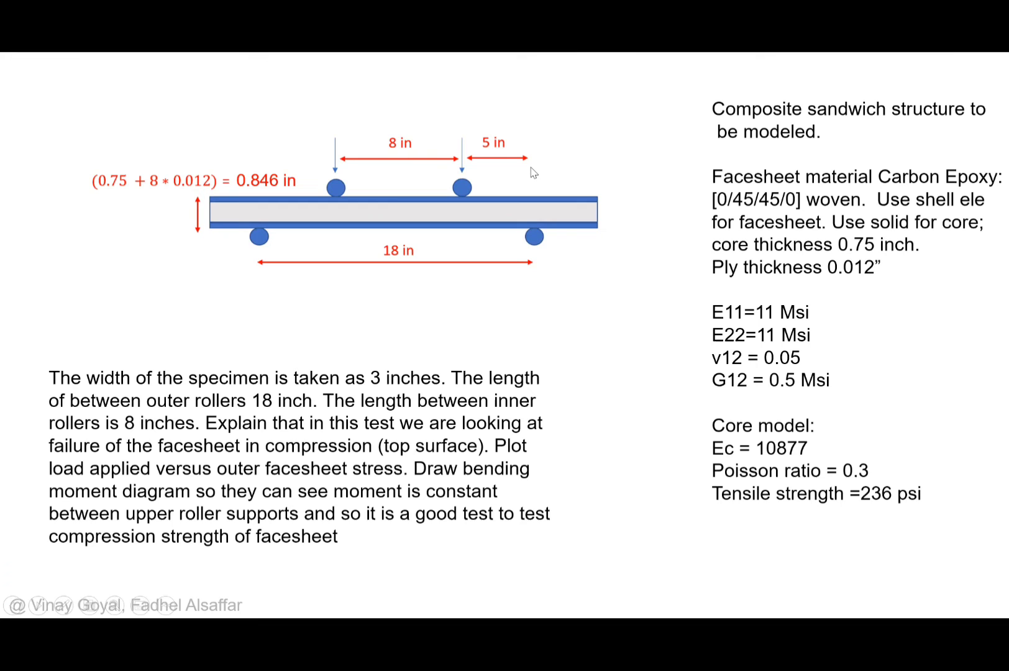
key(super+Tab)
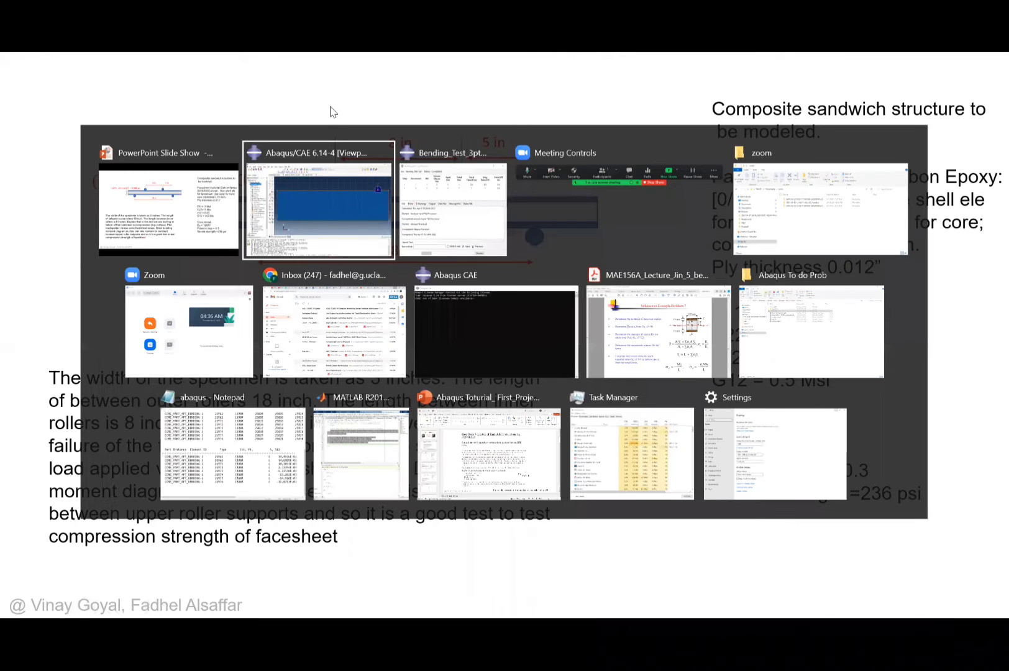
click(317, 201)
click(182, 104)
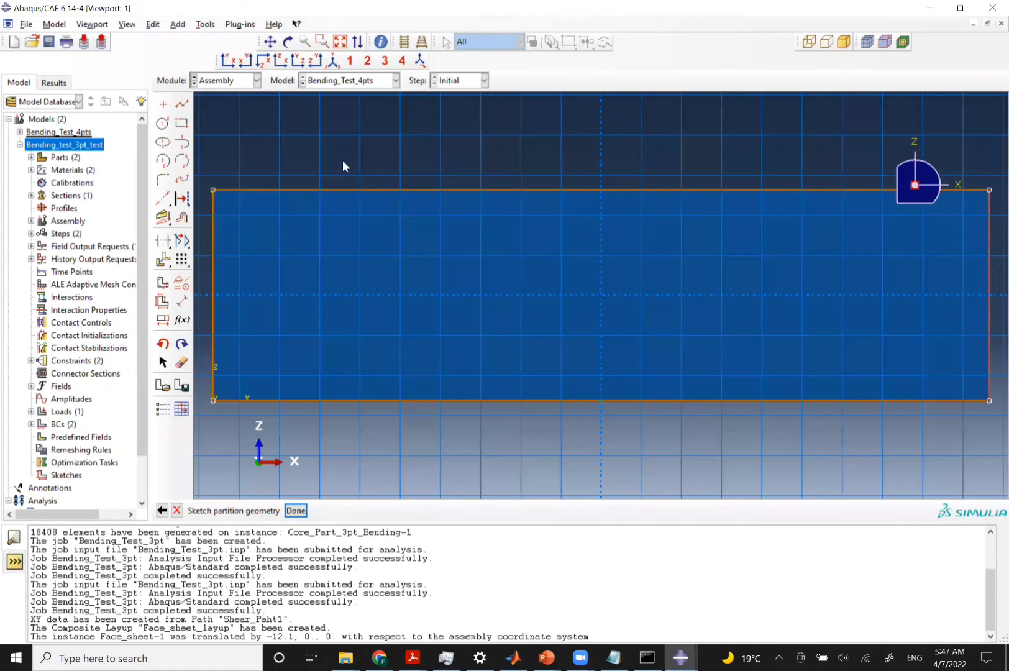
click(371, 194)
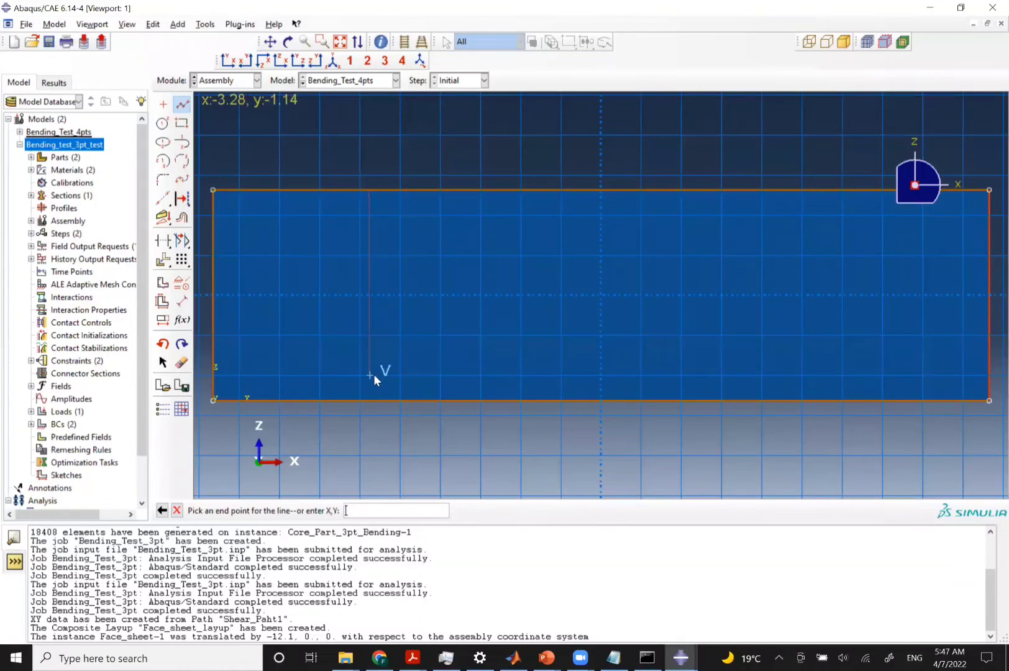
click(369, 396)
middle_click(369, 397)
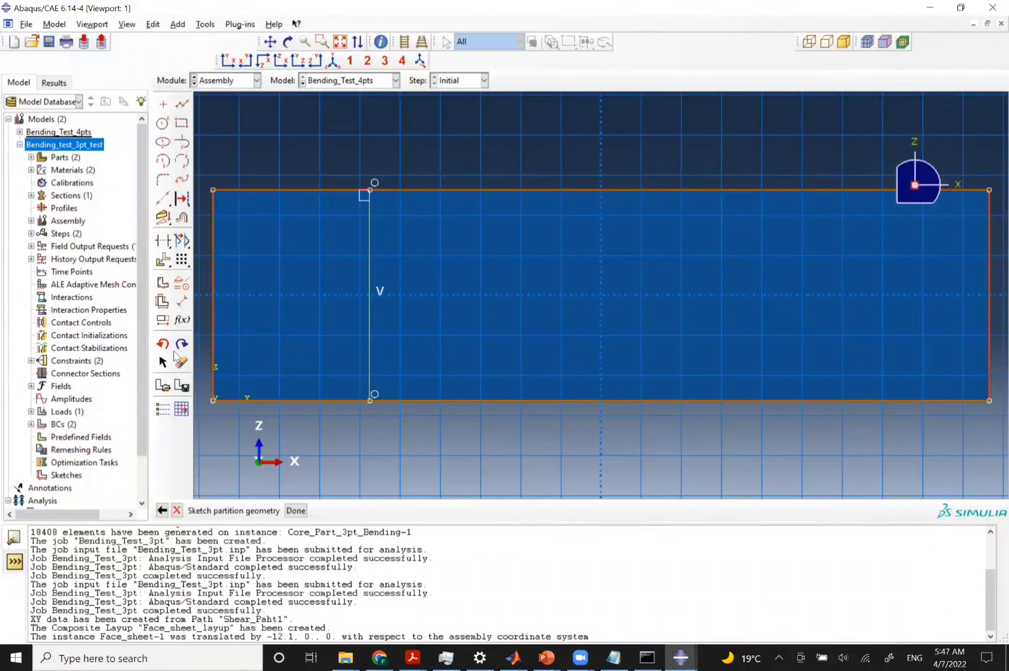
Dimension the vertical line at 4 from the upper sheet's origin-side short edge
click(182, 301)
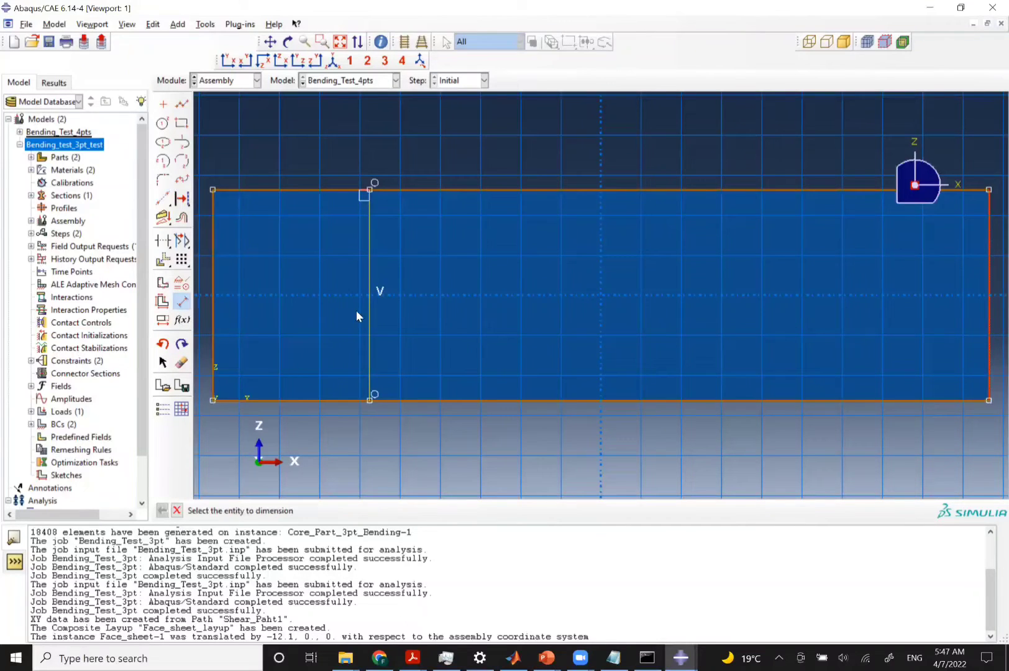
click(367, 313)
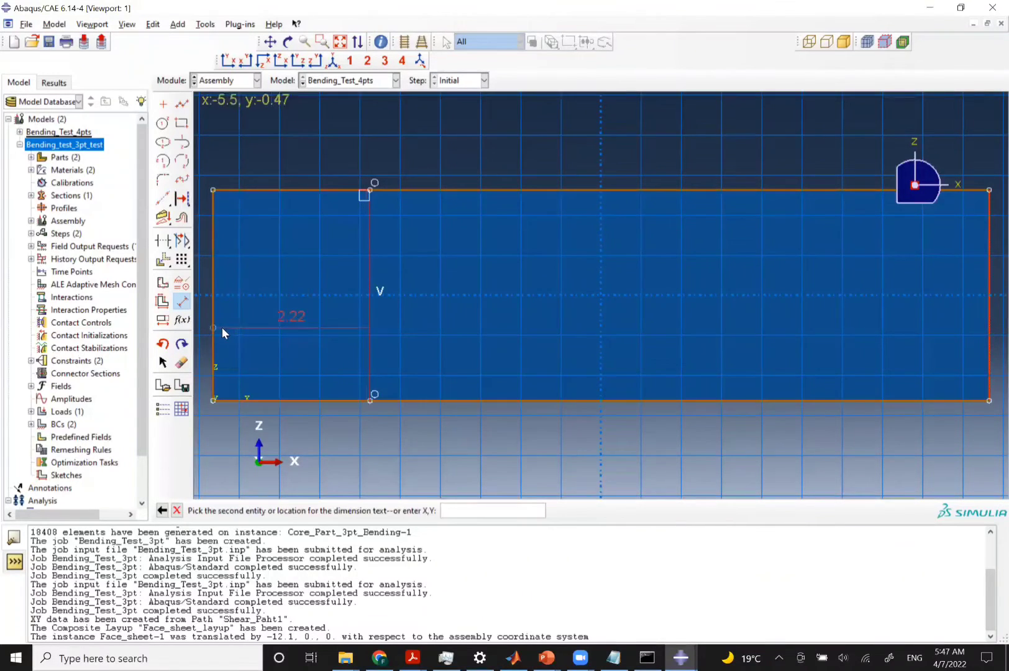
click(221, 328)
click(280, 356)
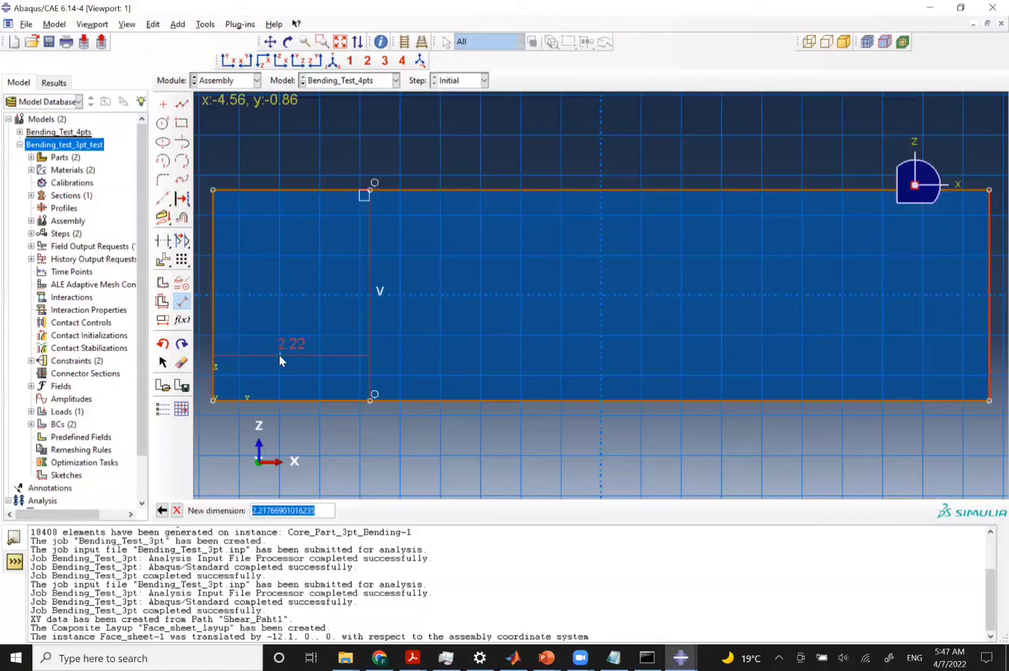
text(4)
key(Return)
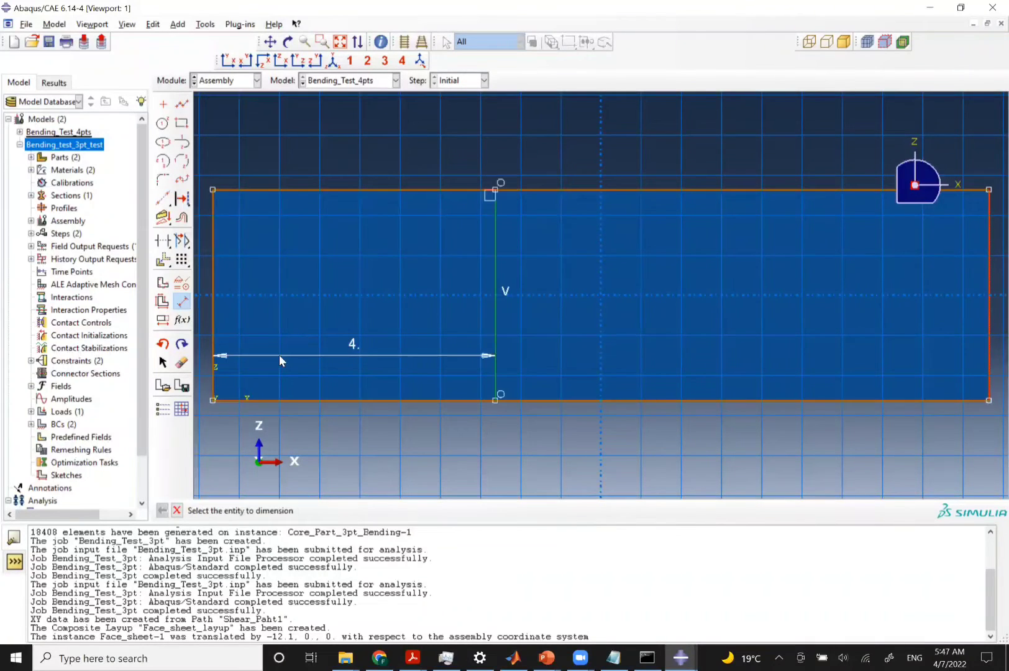
Draw a second full-width vertical line about 0.37 from the first, on the side toward the origin end
click(182, 103)
click(492, 192)
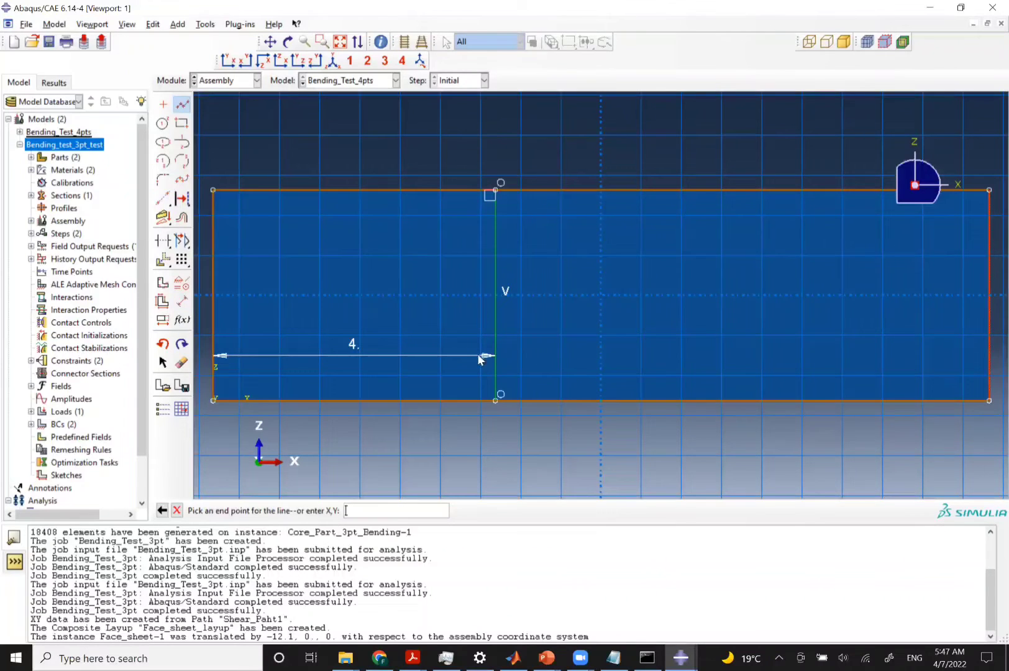
click(472, 401)
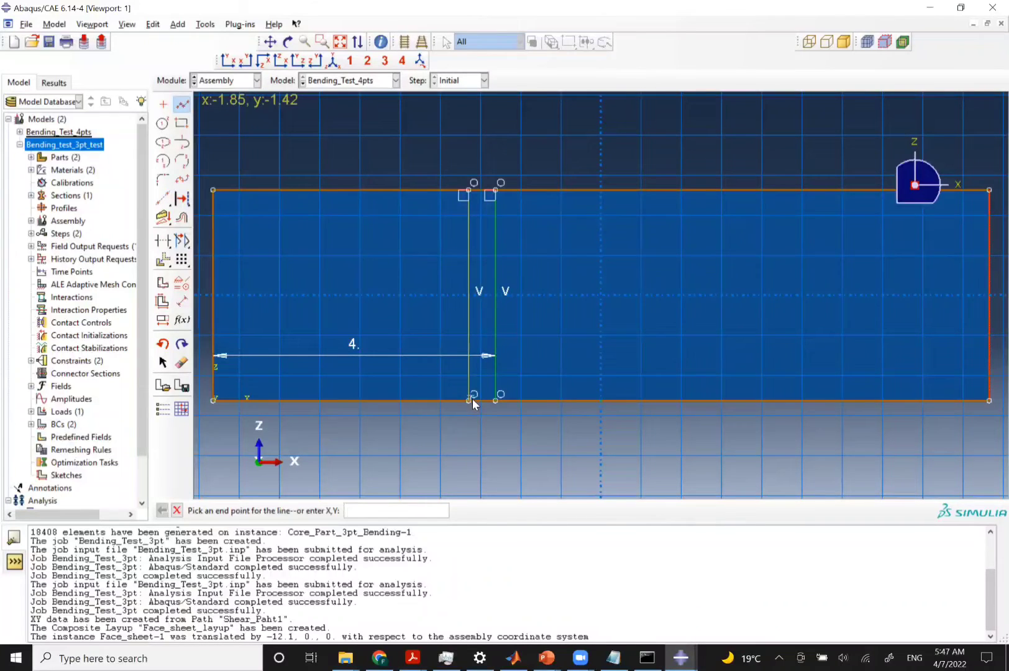
key(Escape)
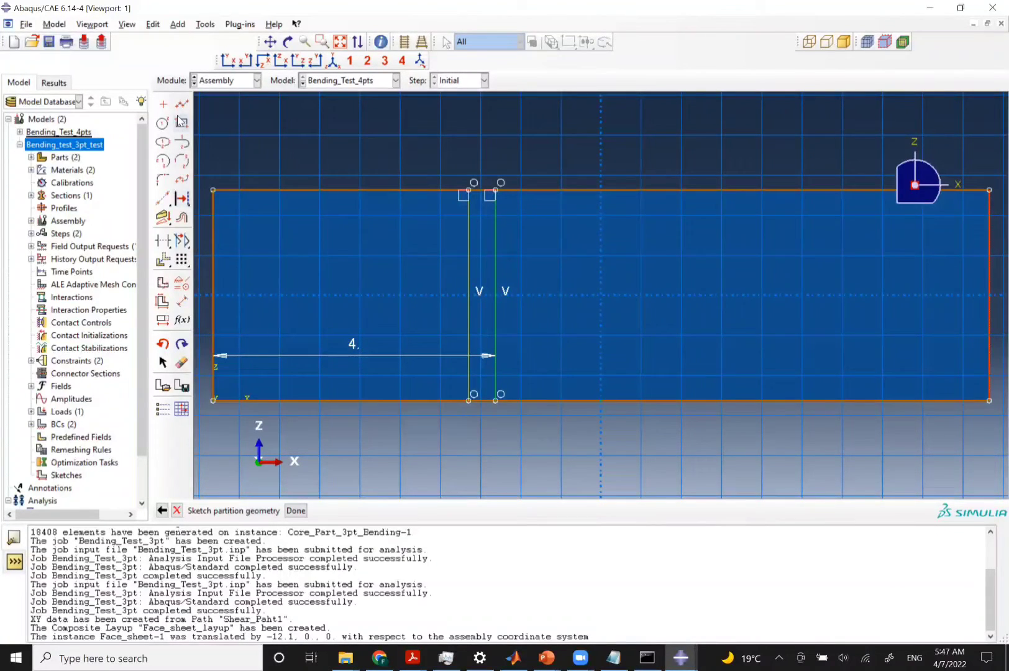
Dimension the gap between the two vertical lines as 0.2 and finish the upper face sheet's partition
click(181, 304)
click(467, 276)
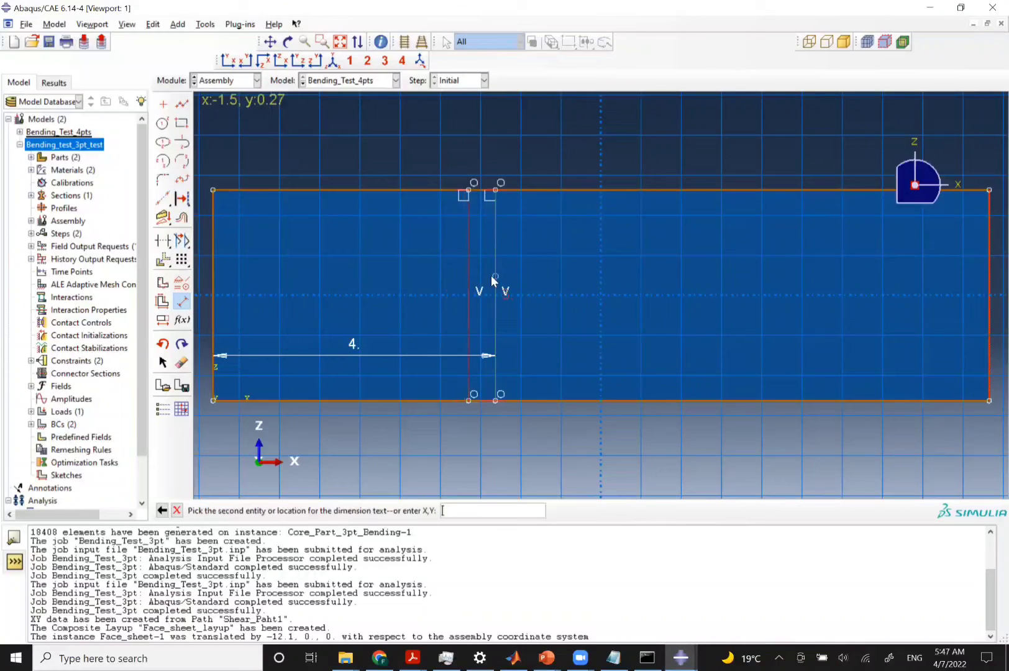
click(496, 276)
click(467, 253)
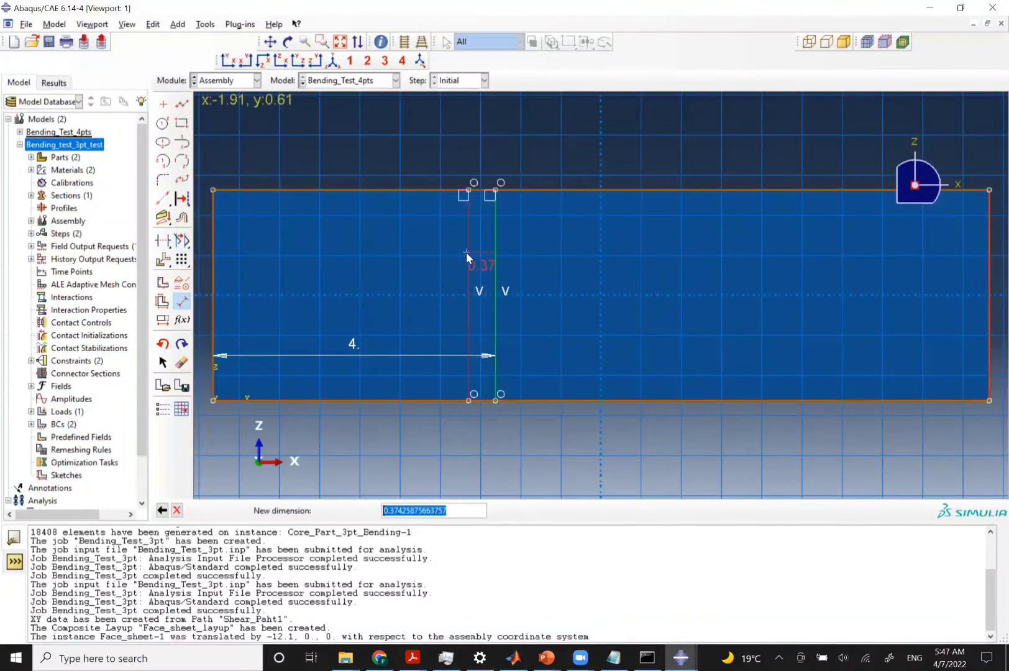
text(0.2)
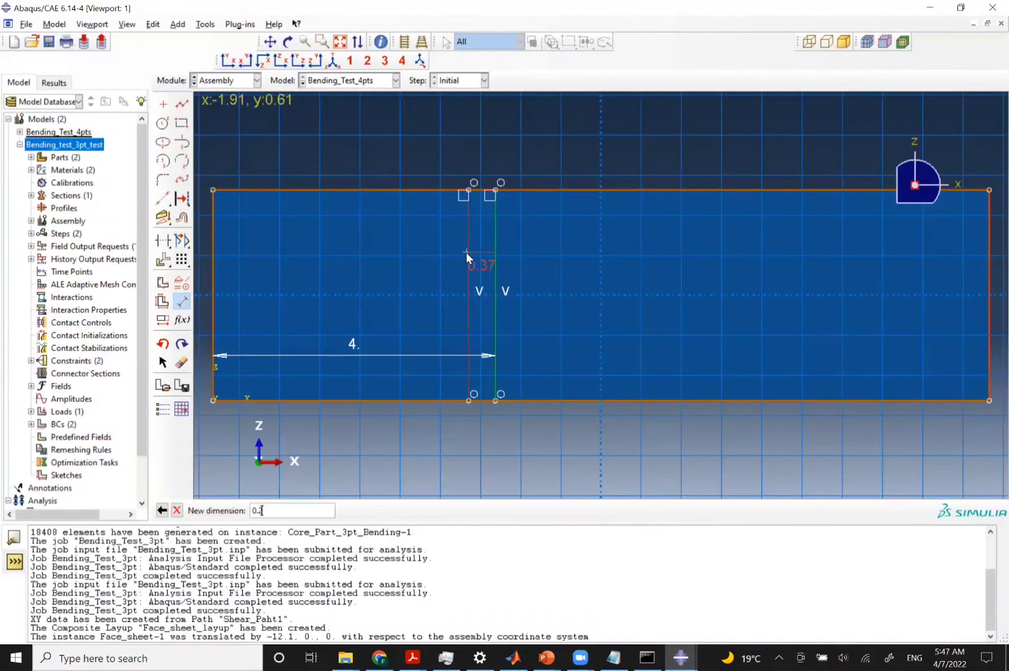
key(Return)
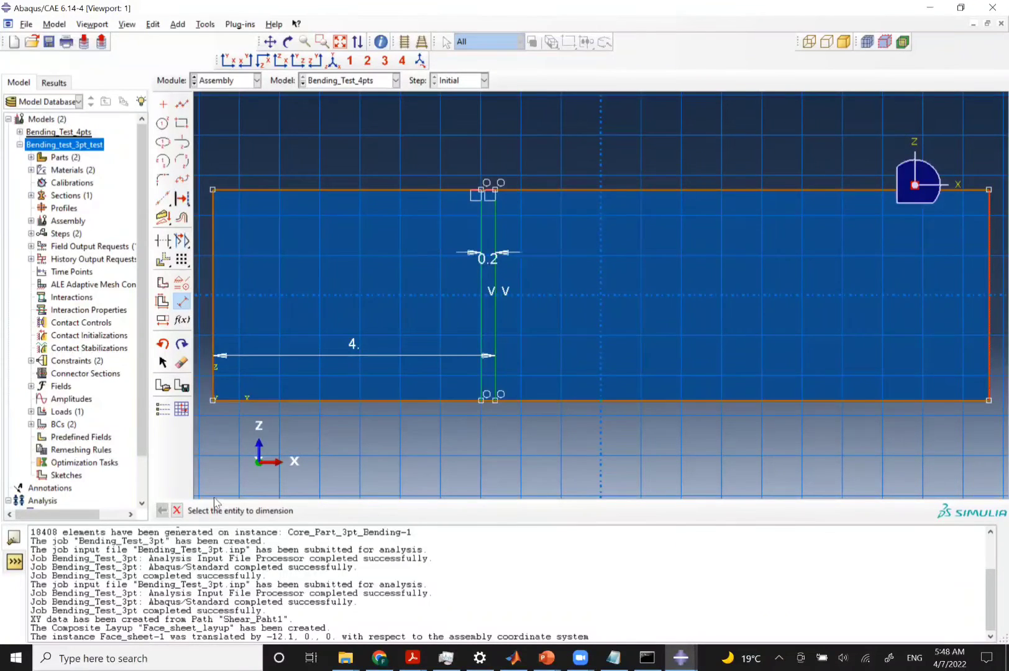
click(177, 510)
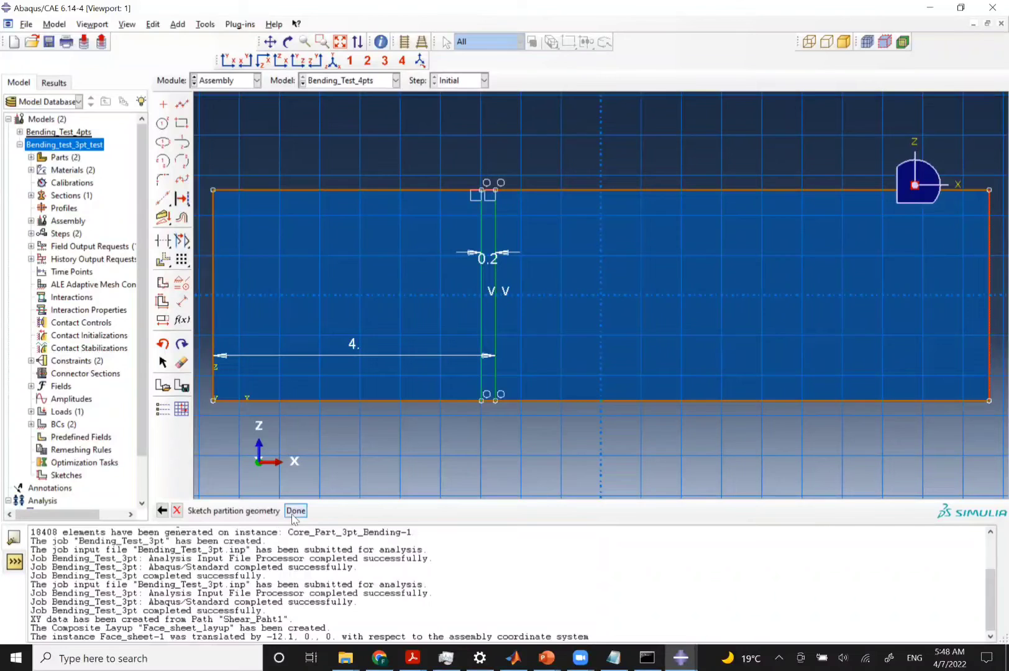
click(295, 511)
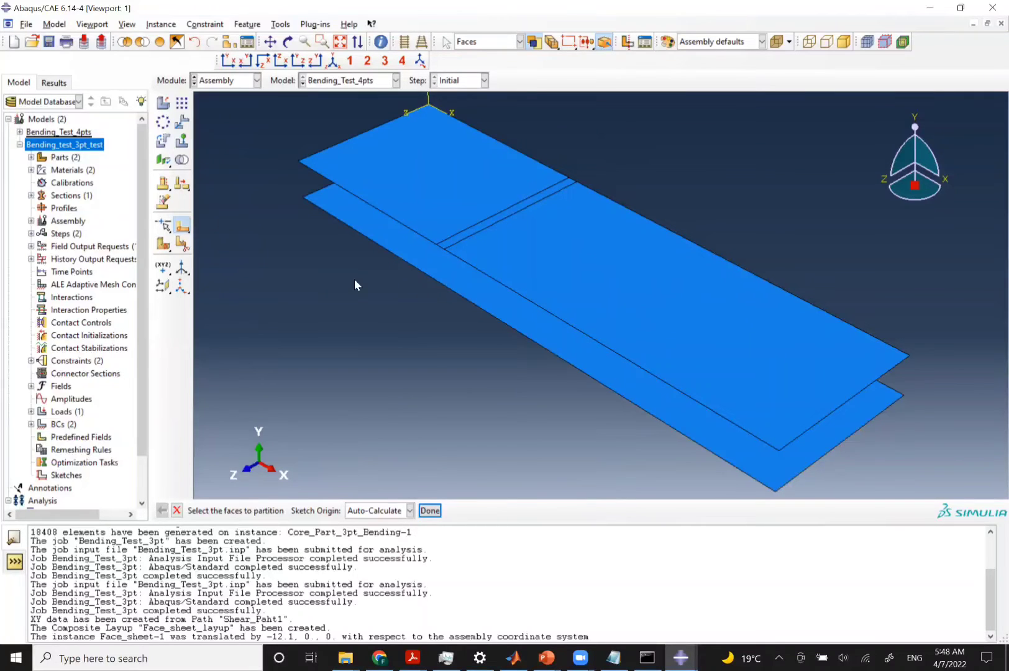
Start a partition sketch on the lower face sheet, using its short far-end edge as the vertical reference on the right
click(605, 364)
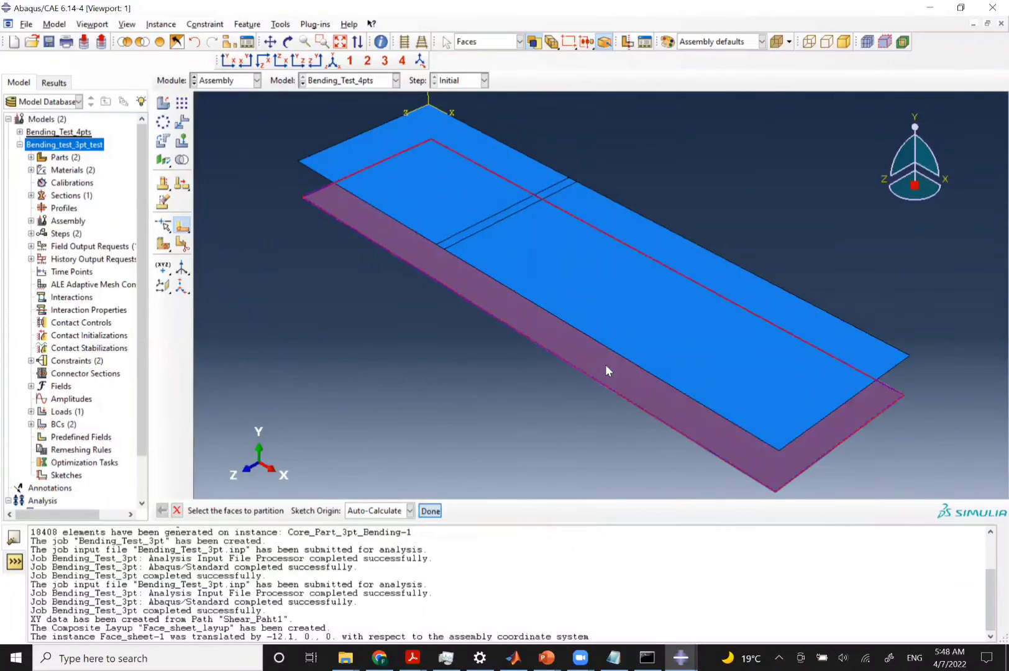
middle_click(605, 364)
click(784, 479)
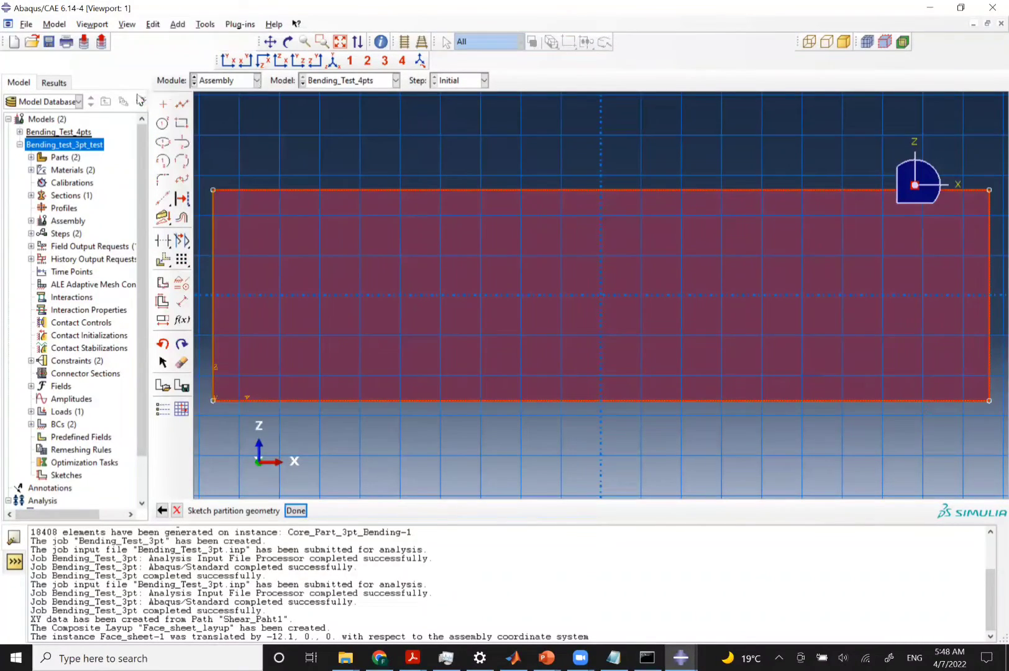
Draw a full-width vertical line across the lower face sheet, about 2.41 from its far short edge
click(180, 103)
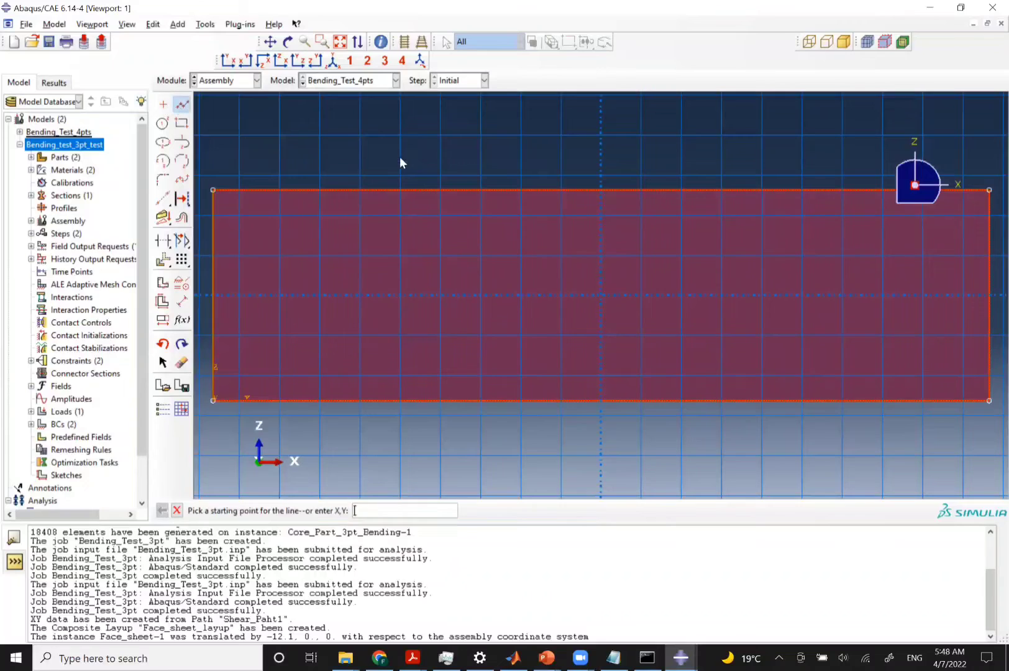
click(818, 187)
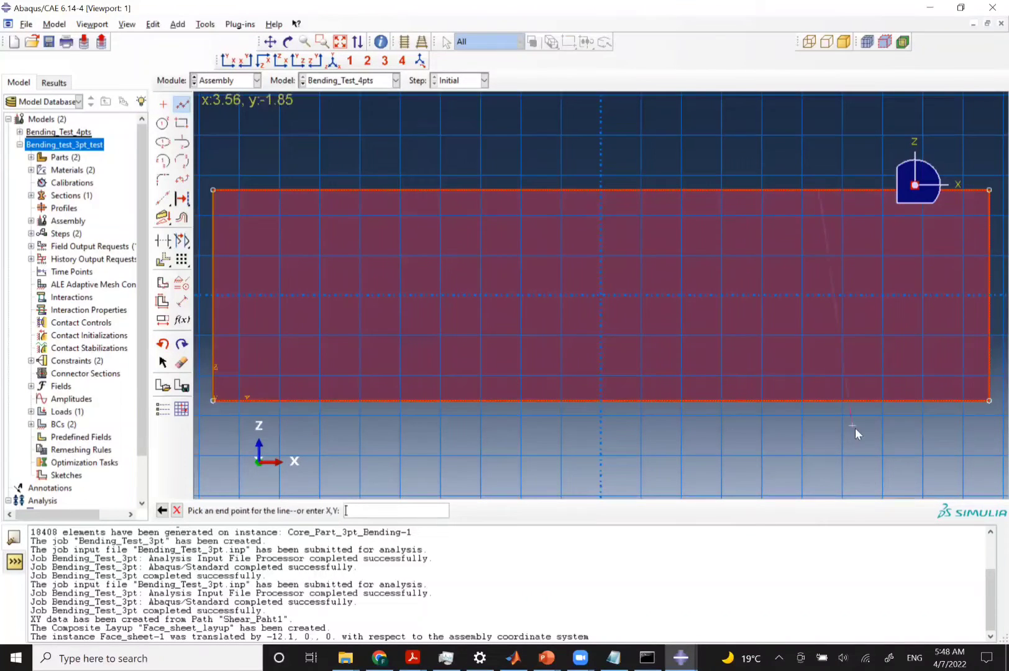
click(822, 399)
middle_click(823, 399)
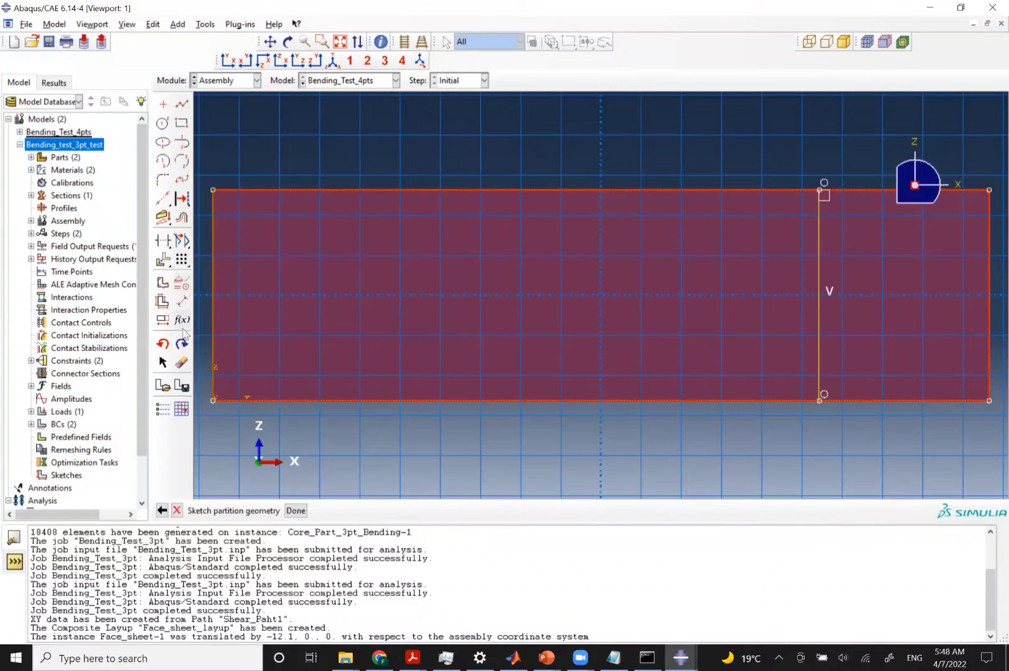
Dimension the line at 2 from the lower sheet's far short edge, checking the support position on the slide, and finish the partition
click(182, 302)
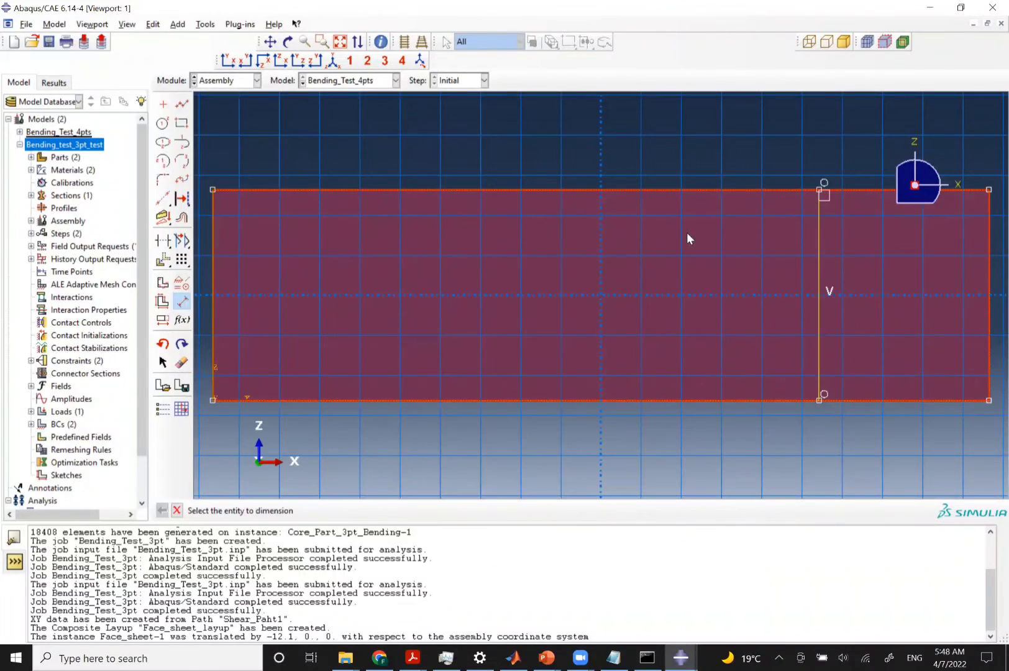
click(817, 260)
click(988, 258)
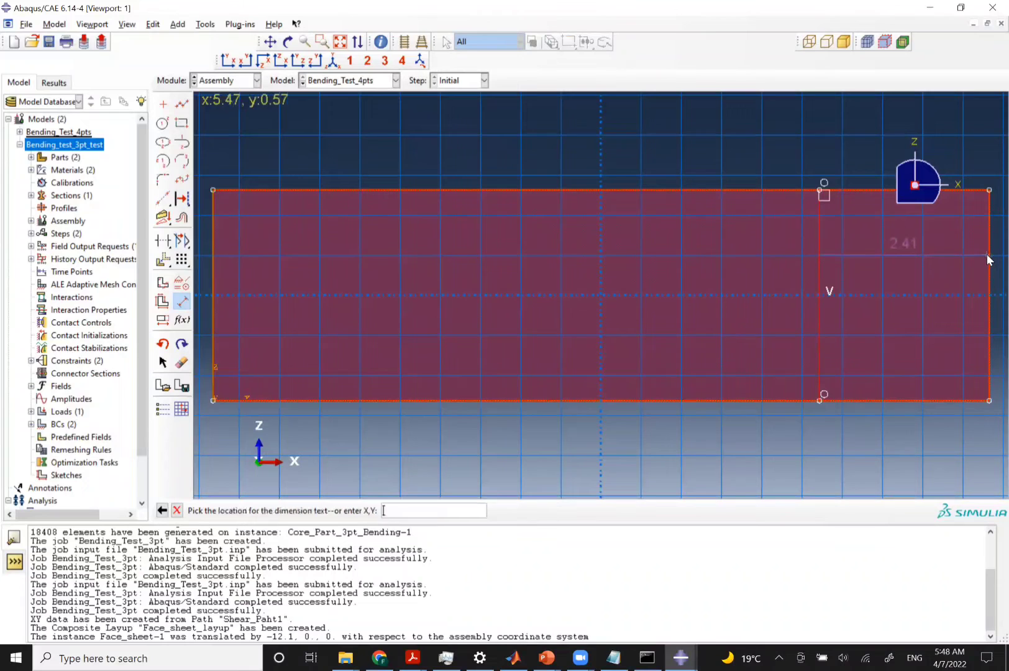
click(913, 291)
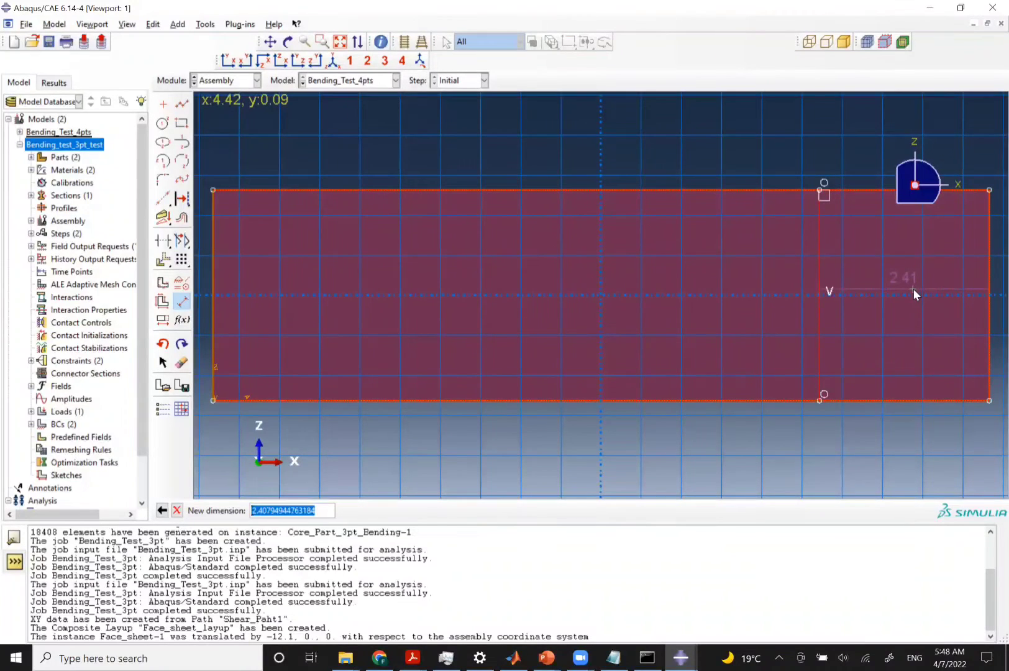
key(alt+Tab)
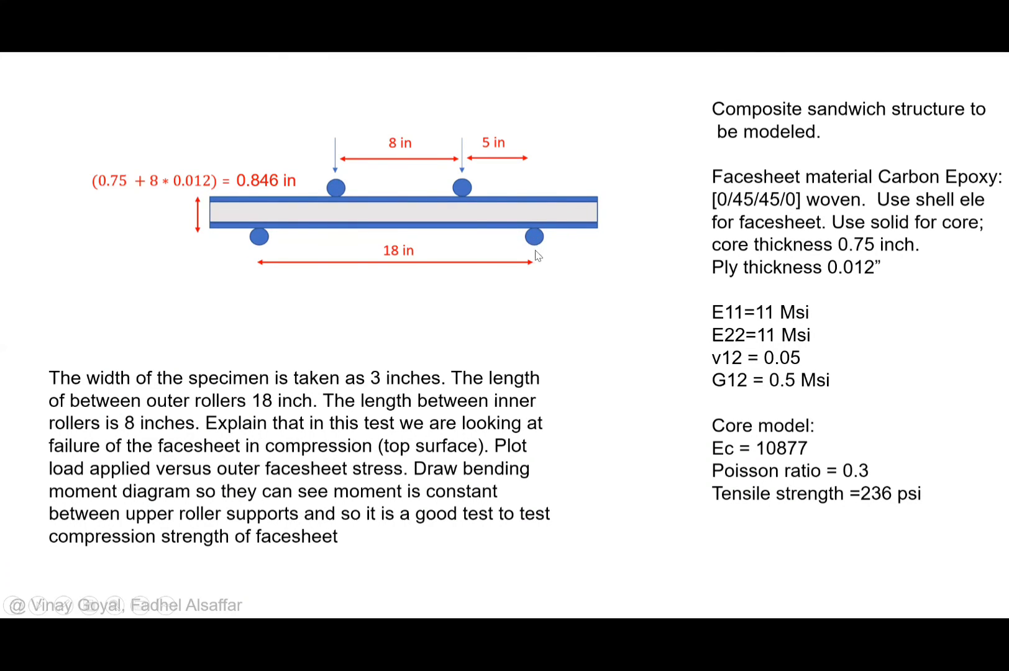
key(alt+Tab)
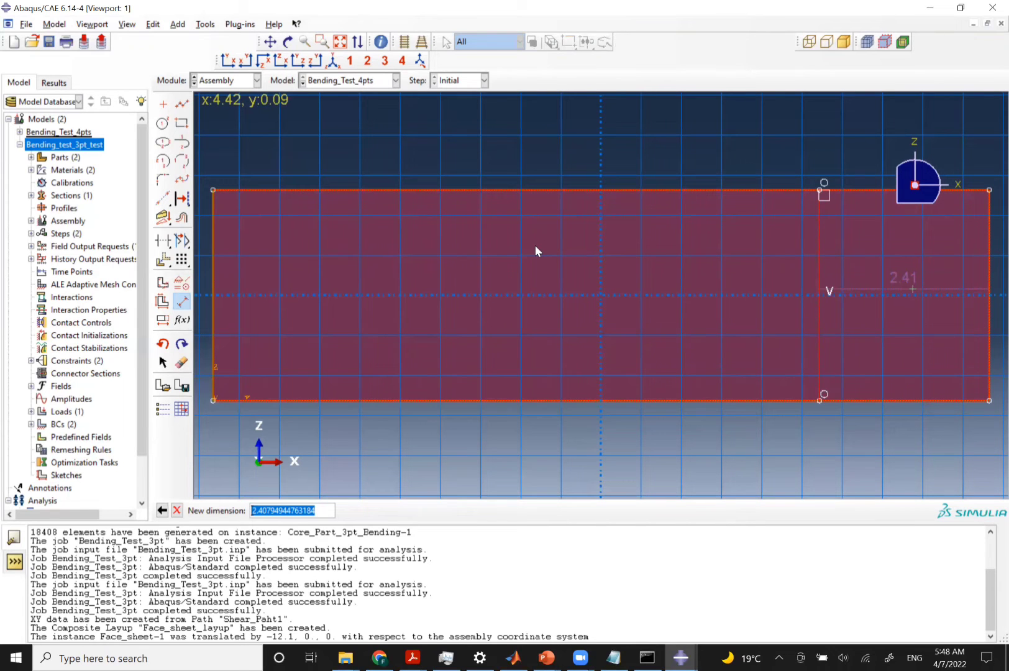
text(2)
key(Return)
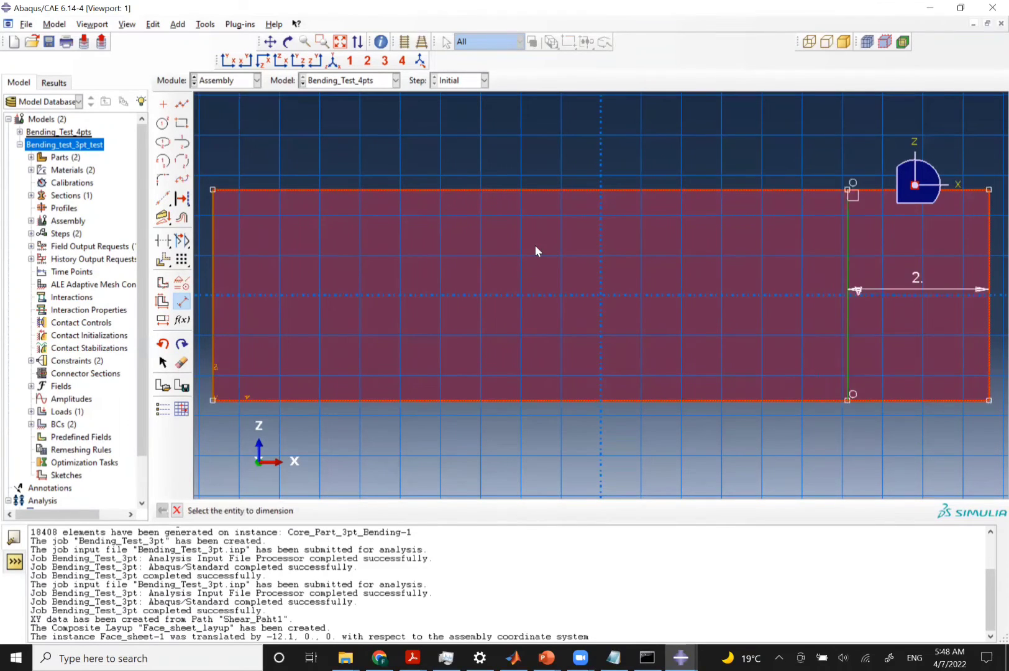
click(176, 511)
click(295, 510)
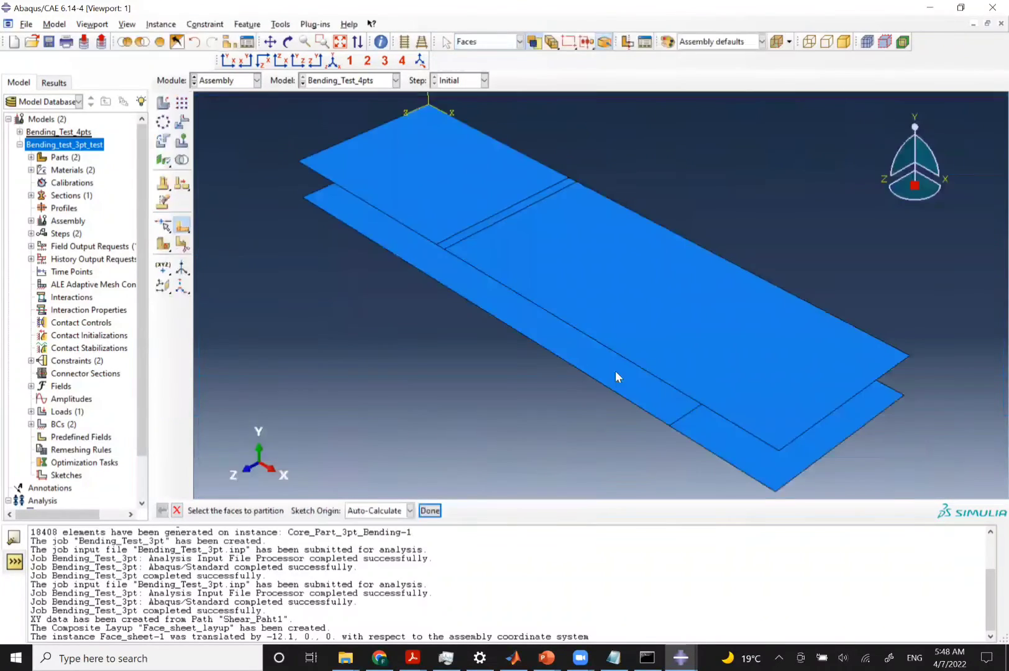
Create a Static, General analysis step named Load_applied after the Initial step
click(235, 80)
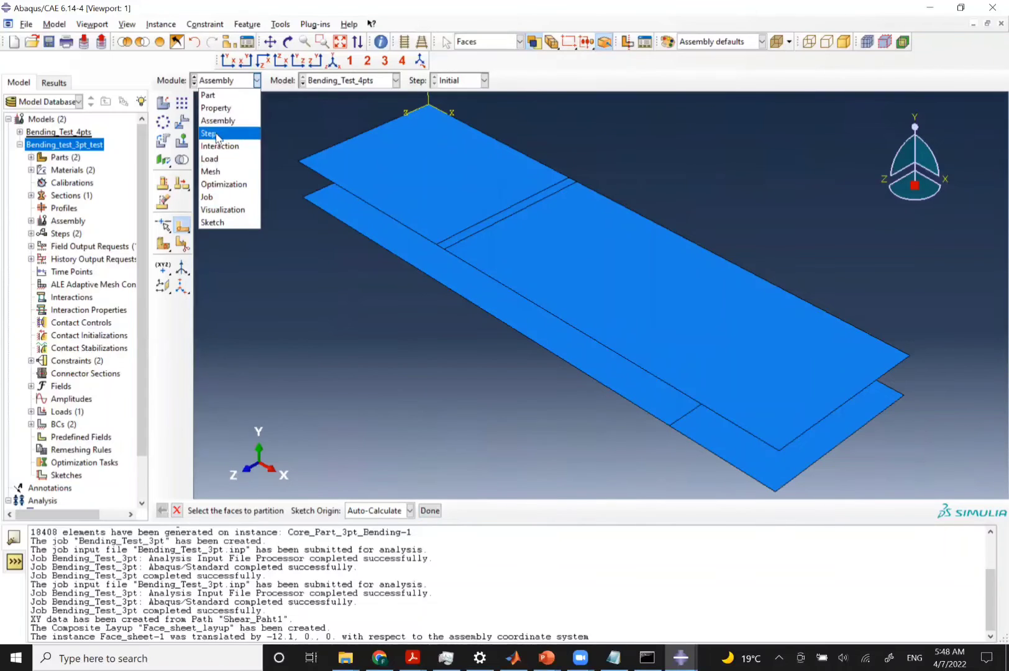
click(218, 134)
click(163, 103)
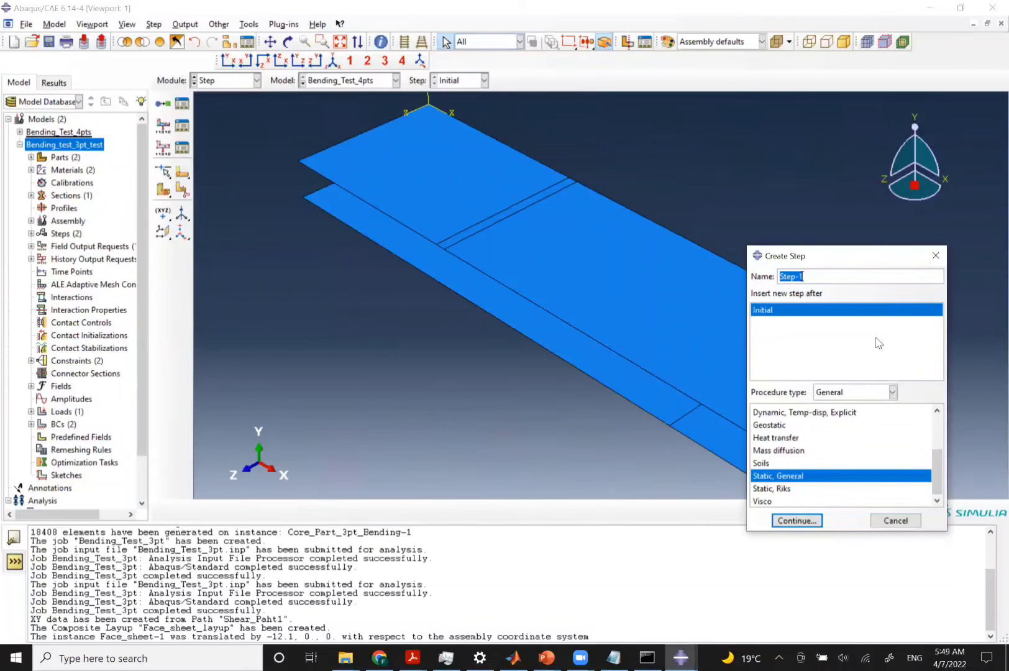
text(ap)
key(BackSpace)
key(BackSpace)
text(Load_applied)
click(797, 521)
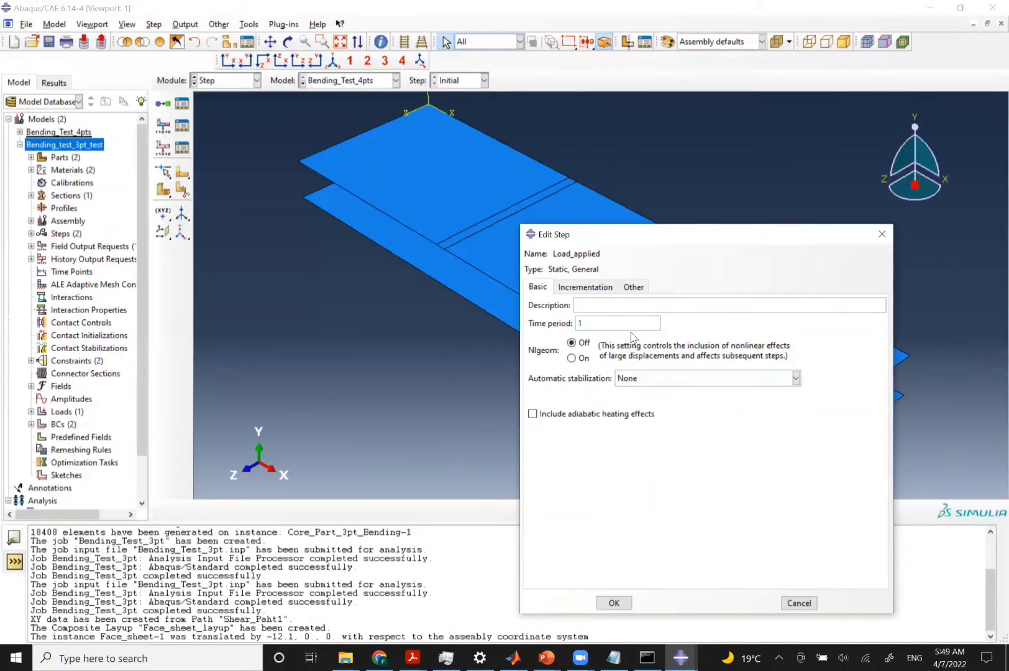
Set the Load_applied step's initial increment size to 0.5 and accept the step settings
click(589, 288)
double_click(604, 354)
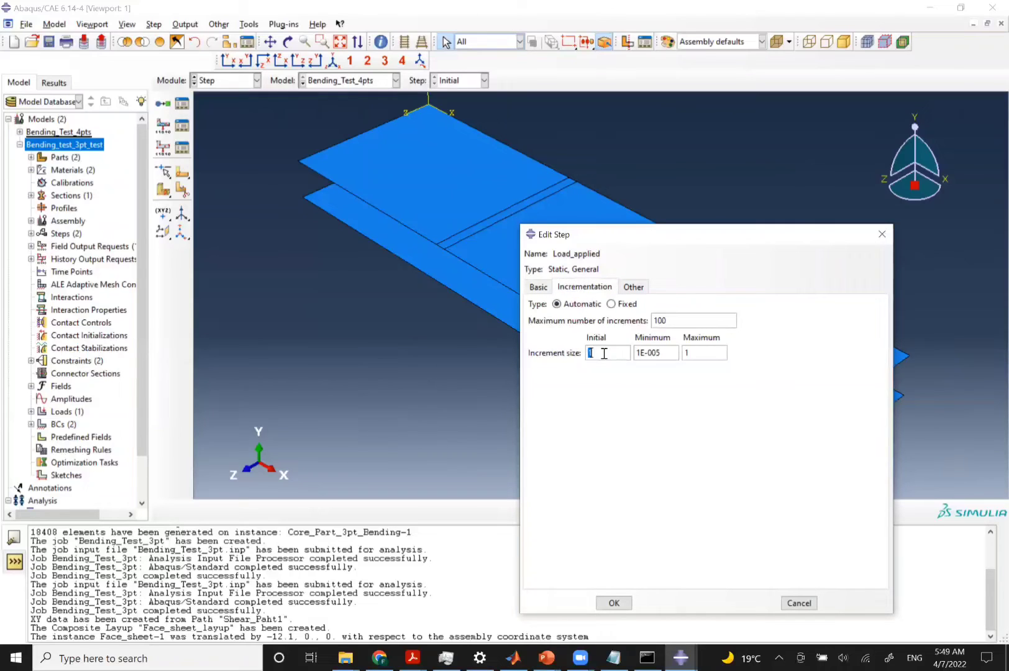
text(0.5)
click(613, 603)
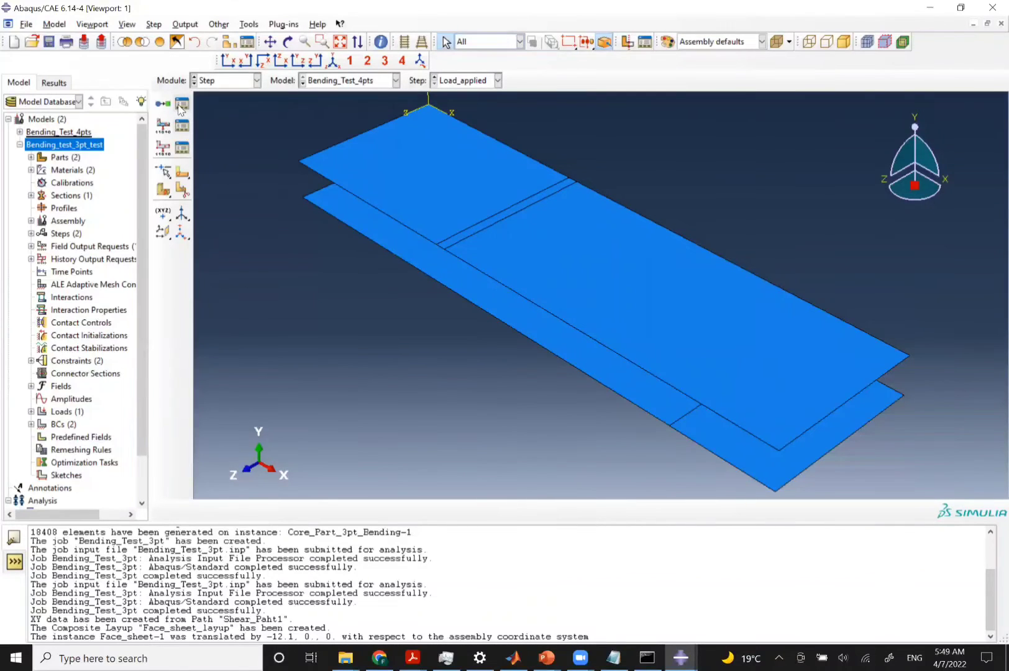
Edit the field output request to save every 5 increments and at specified shell section points including 2, 8 and 11
click(185, 25)
mouse_move(201, 43)
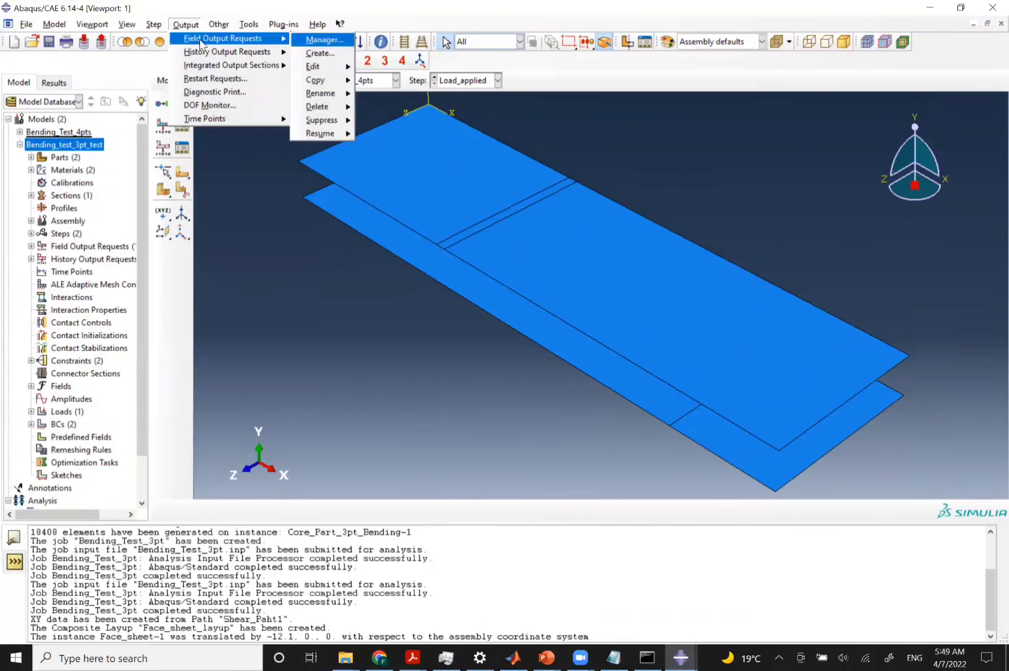
click(324, 40)
click(501, 243)
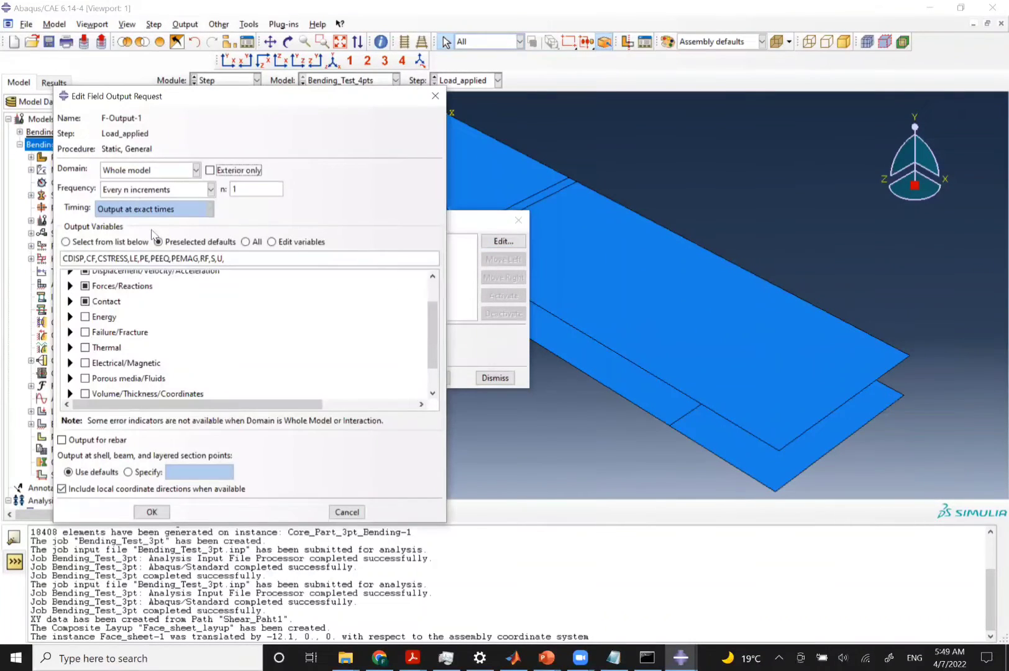
double_click(256, 195)
scroll(86, 341, up, 2)
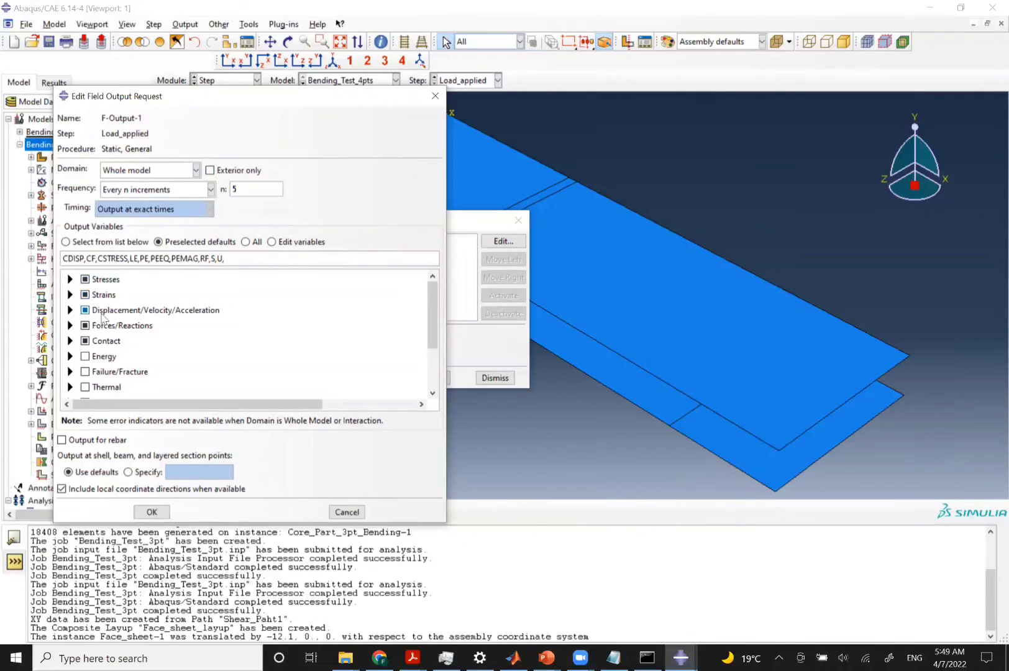
click(138, 473)
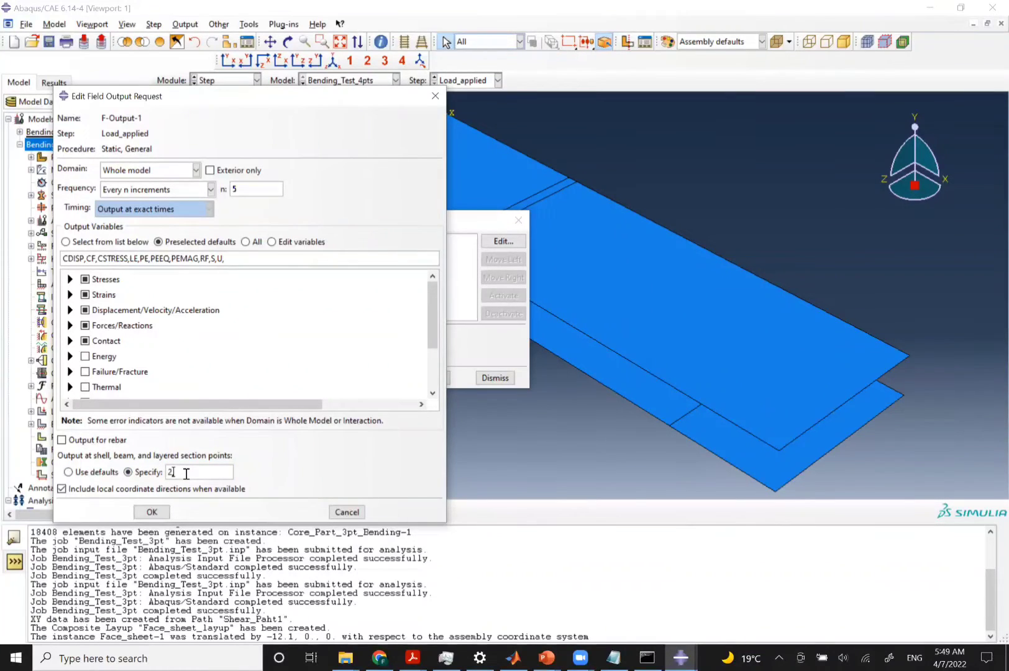
text(8,11)
click(157, 514)
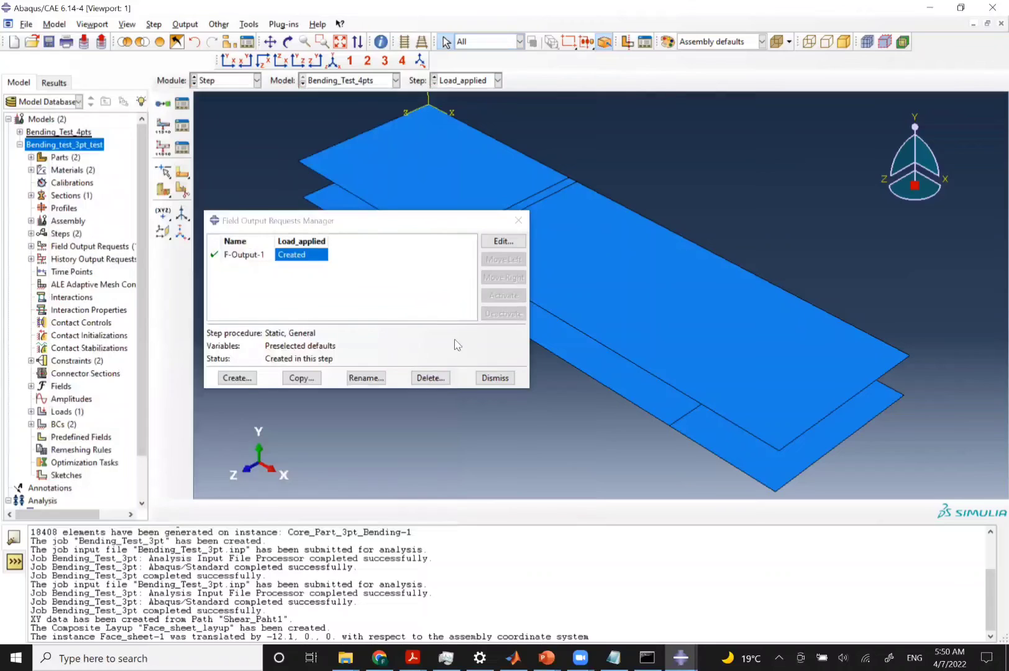
click(494, 378)
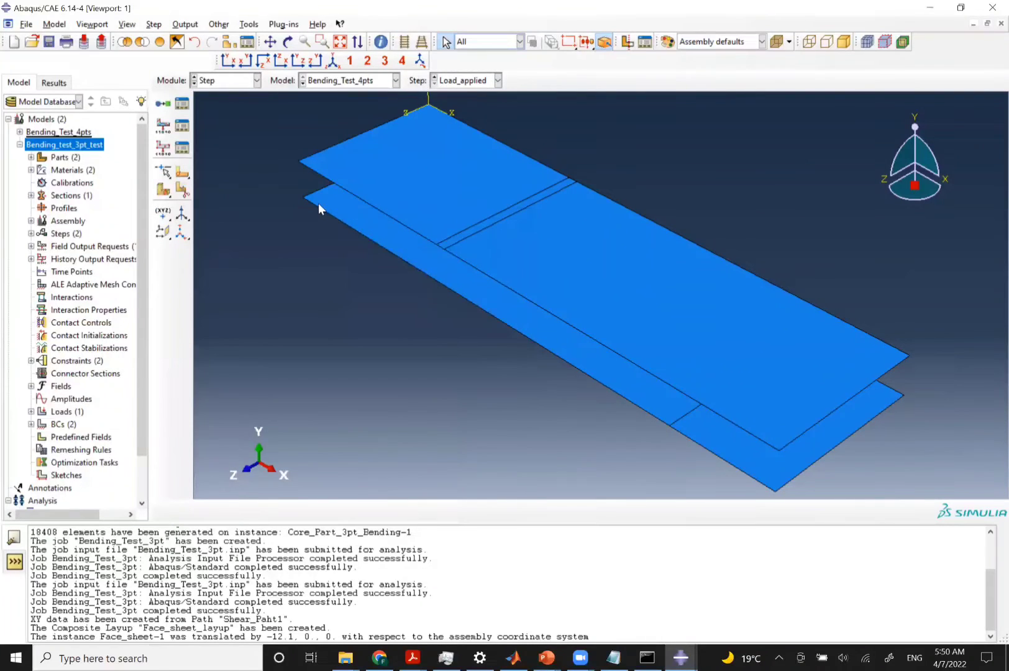
Start a Tie constraint named Top_Tie with a surface as the master type
click(210, 80)
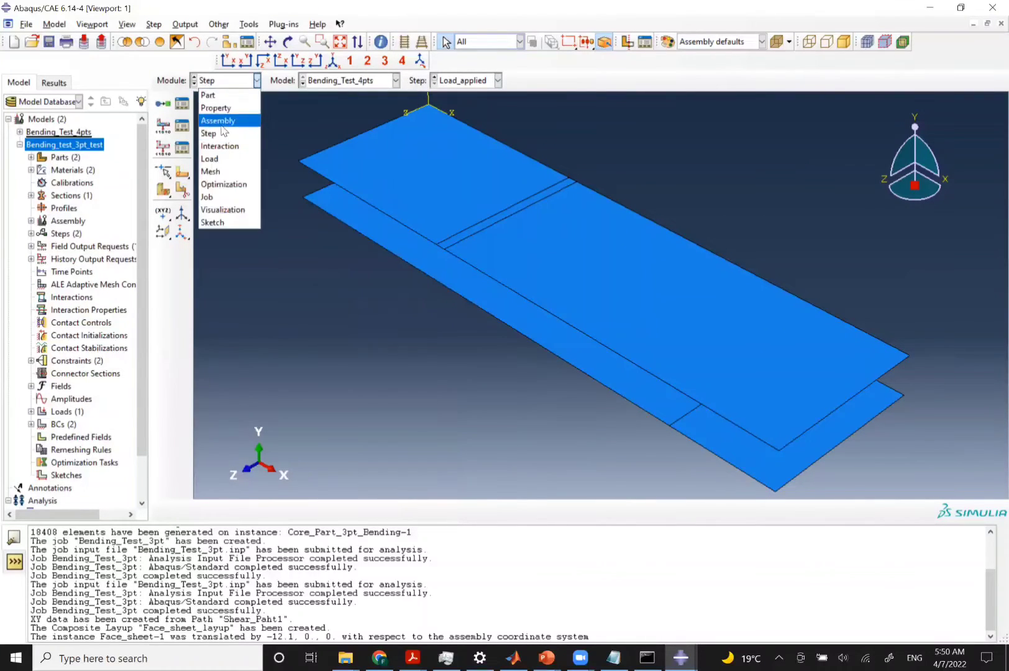
click(224, 148)
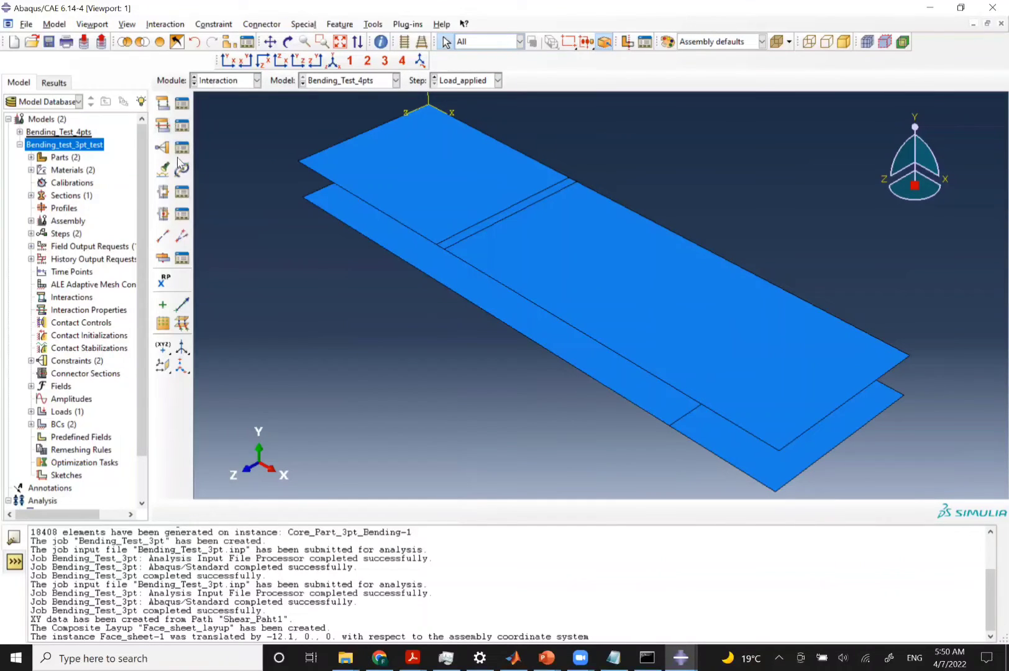
click(162, 148)
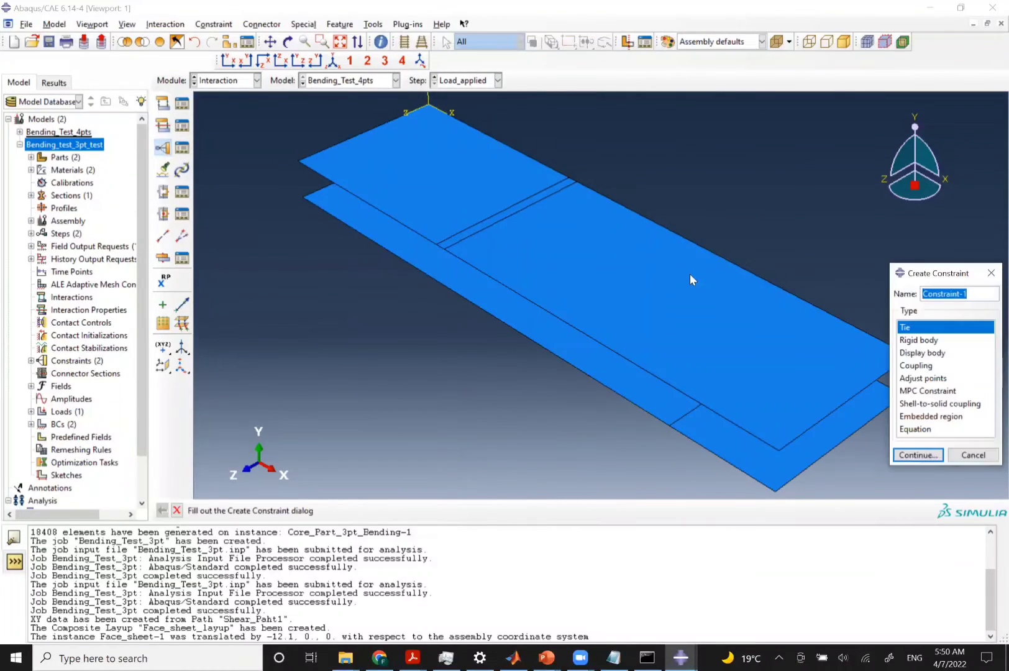
text(Top_Tie)
key(Return)
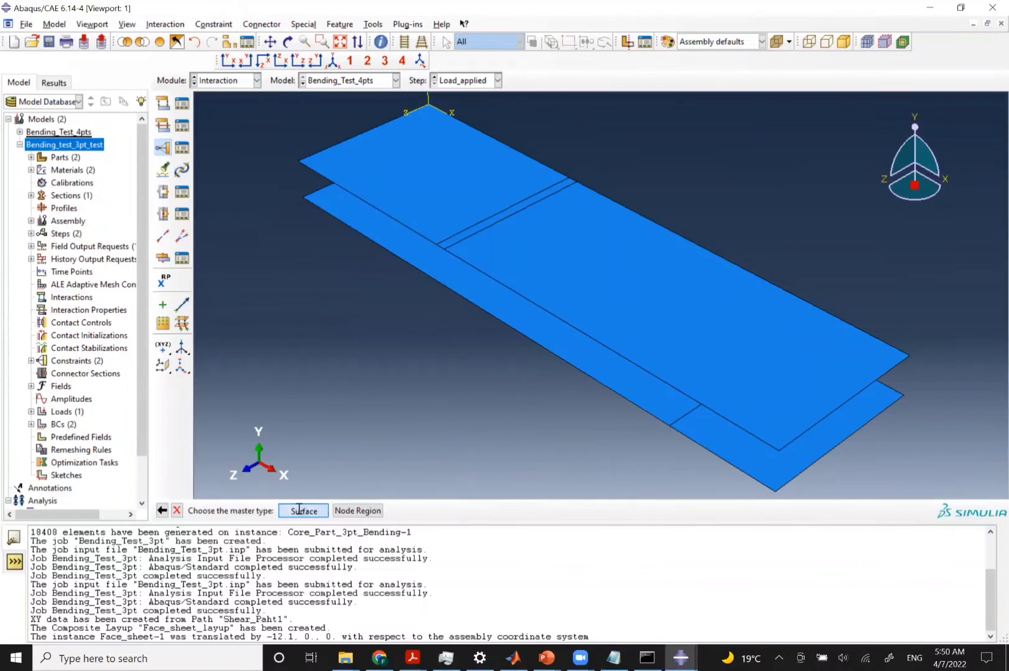
click(302, 510)
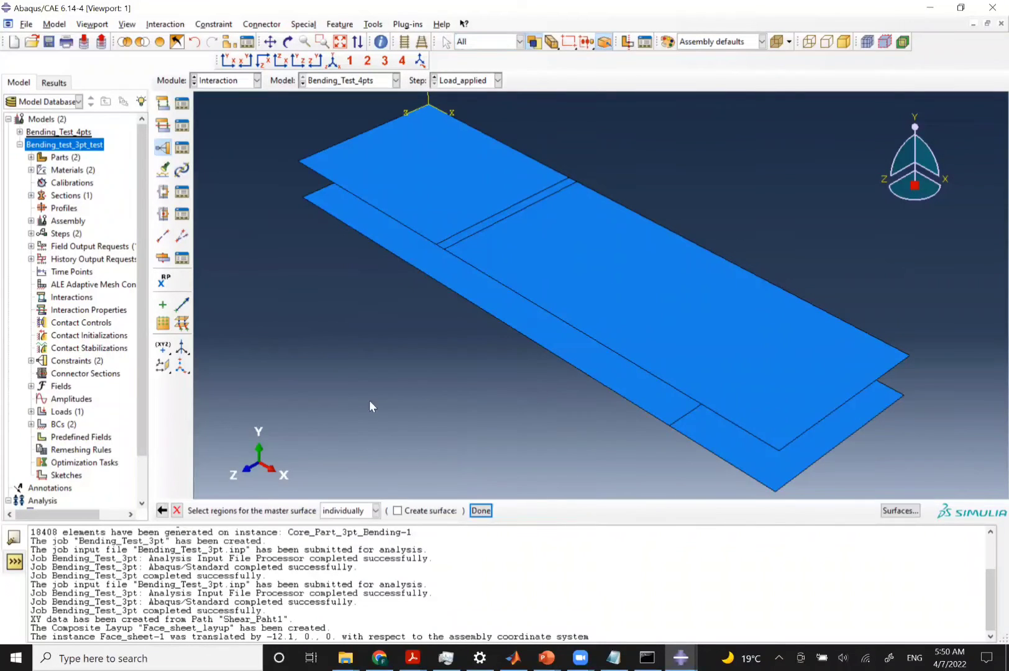
Assign all partitioned faces of the upper face sheet as the Top_Tie master surface, using their Brown side
click(450, 217)
scroll(484, 242, up, 3)
shift+click(437, 233)
shift+click(502, 280)
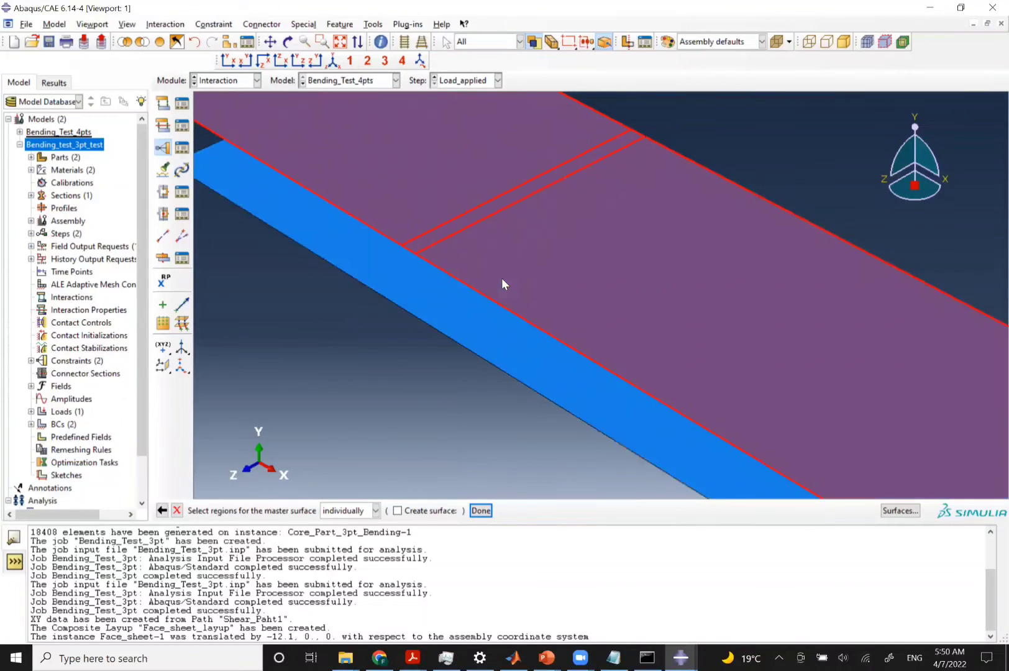
click(480, 511)
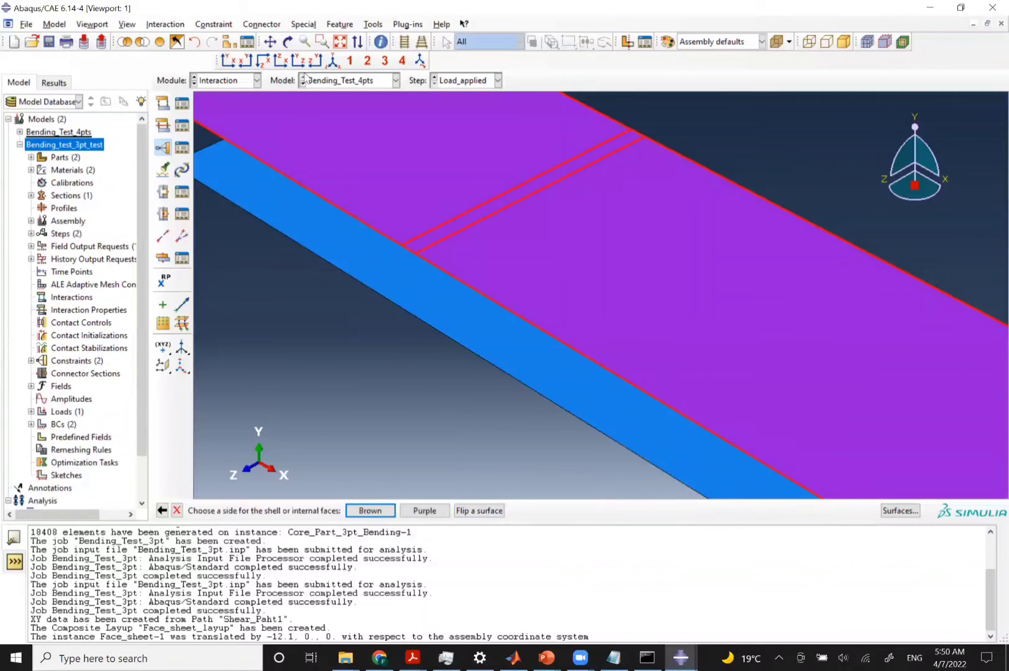
scroll(362, 380, down, 4)
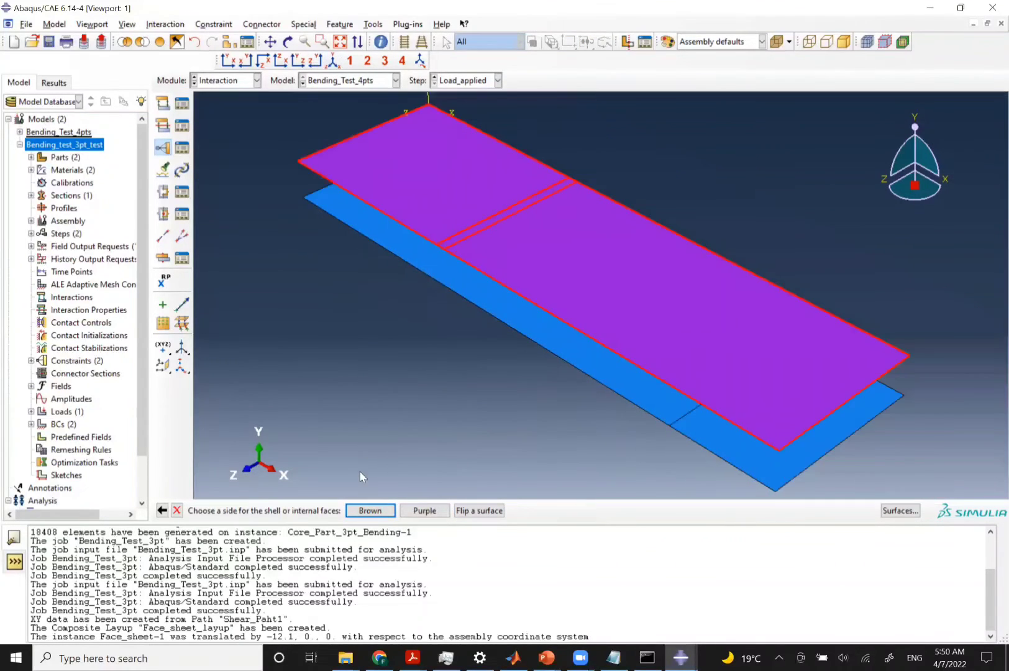
click(372, 510)
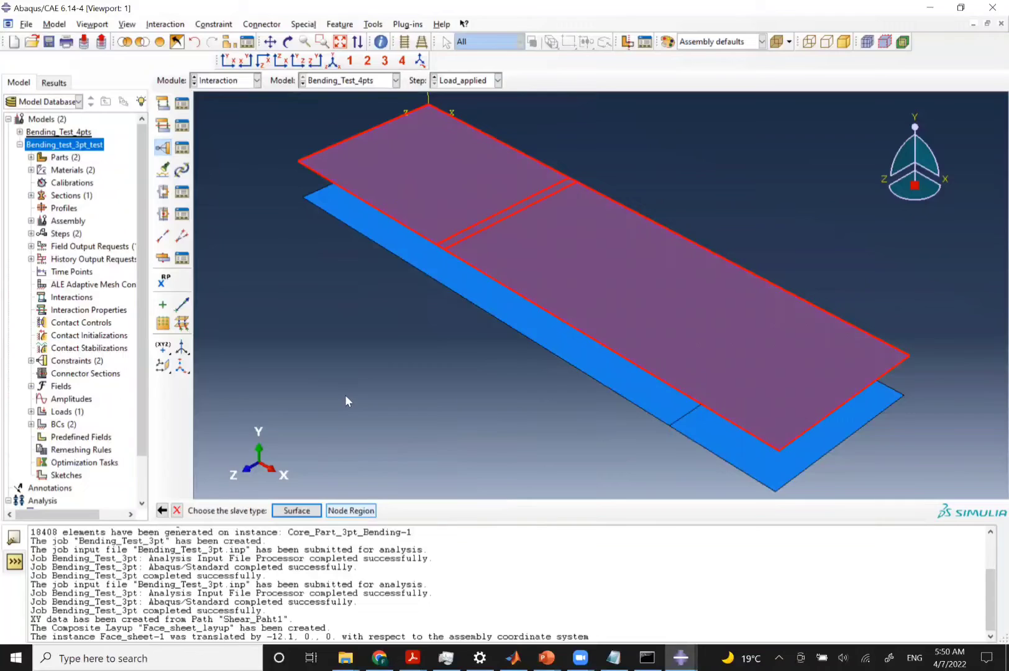
Isolate the core, assign its top face as the slave surface, and complete Top_Tie with the default settings
click(297, 511)
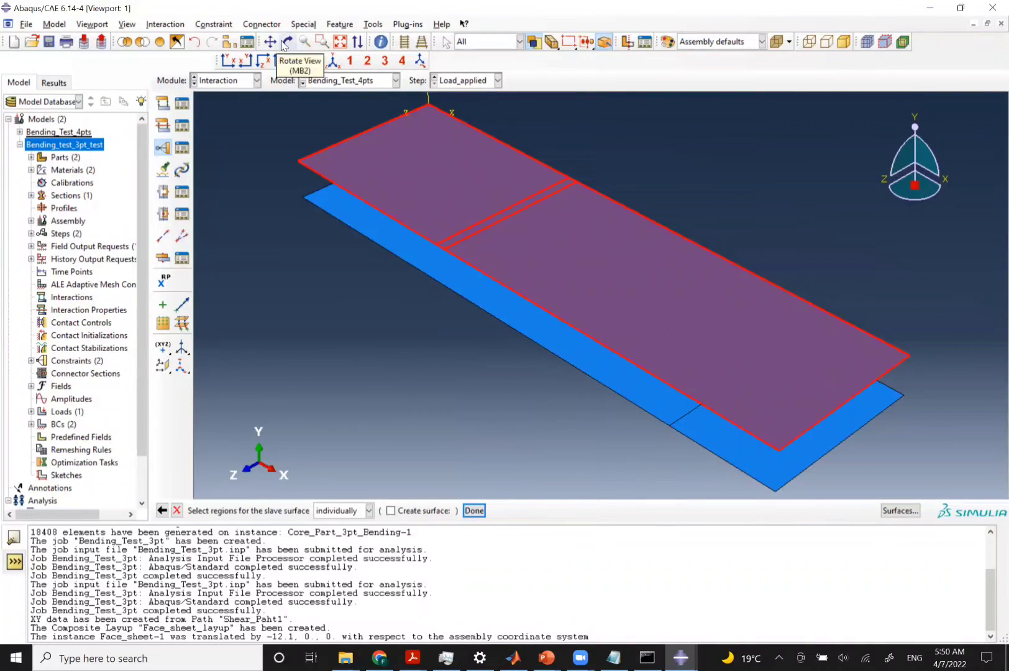
click(177, 42)
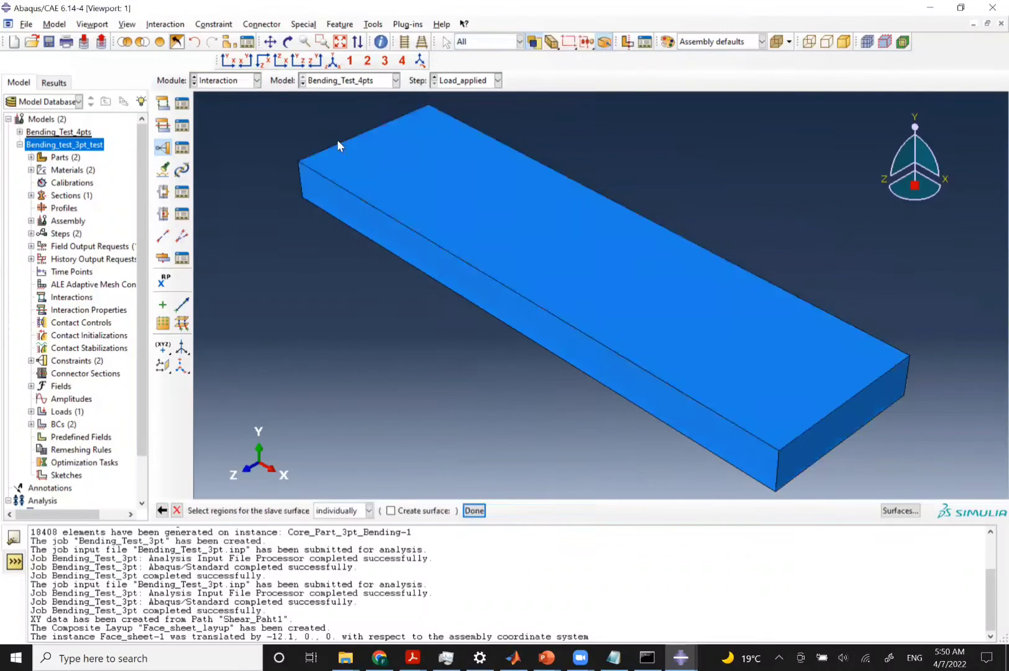
click(428, 177)
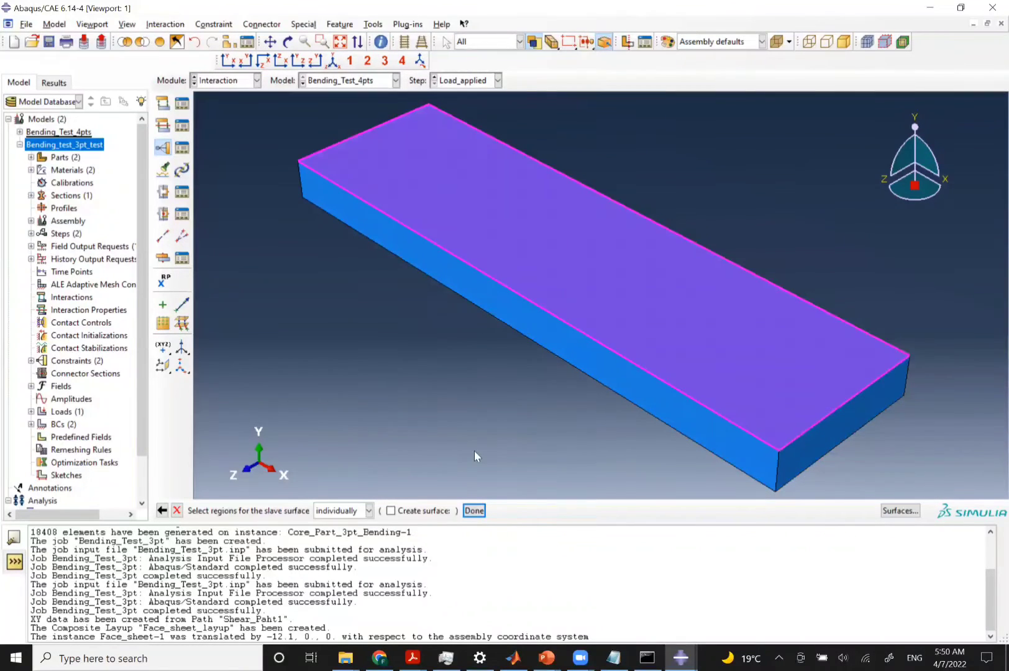
click(474, 510)
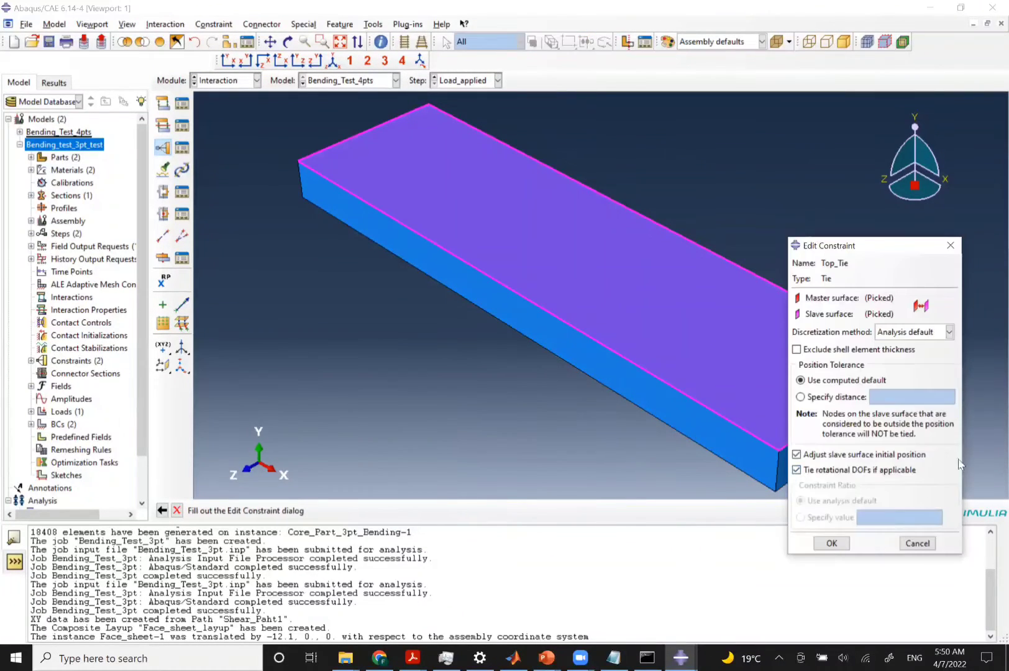
click(832, 543)
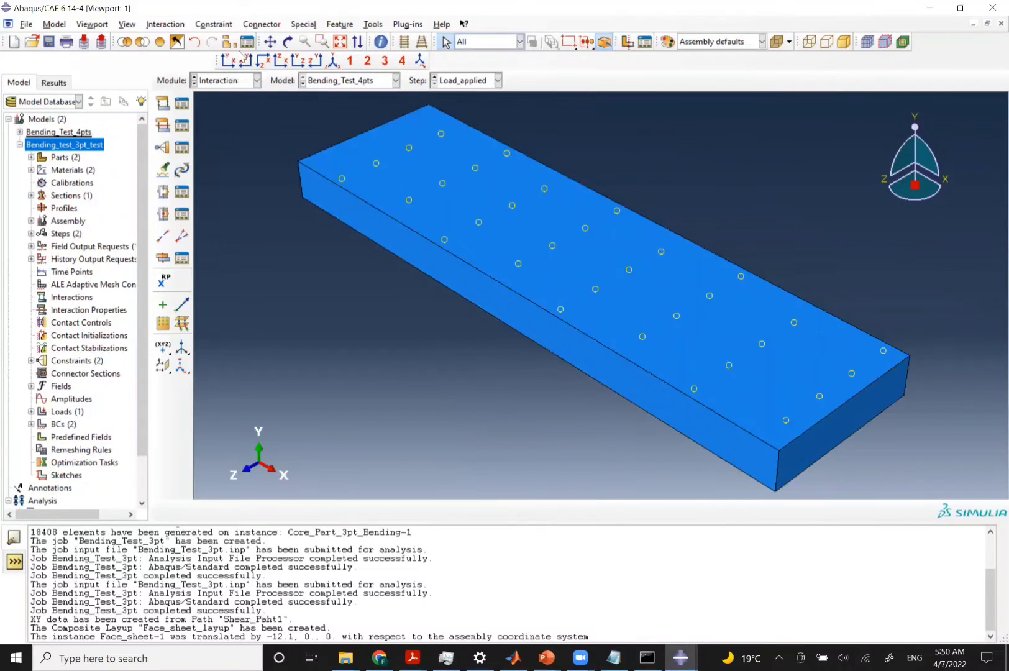
Start a Tie constraint named Bottom_Tie with both lower face sheet faces as the master surface, using their Purple side
click(174, 46)
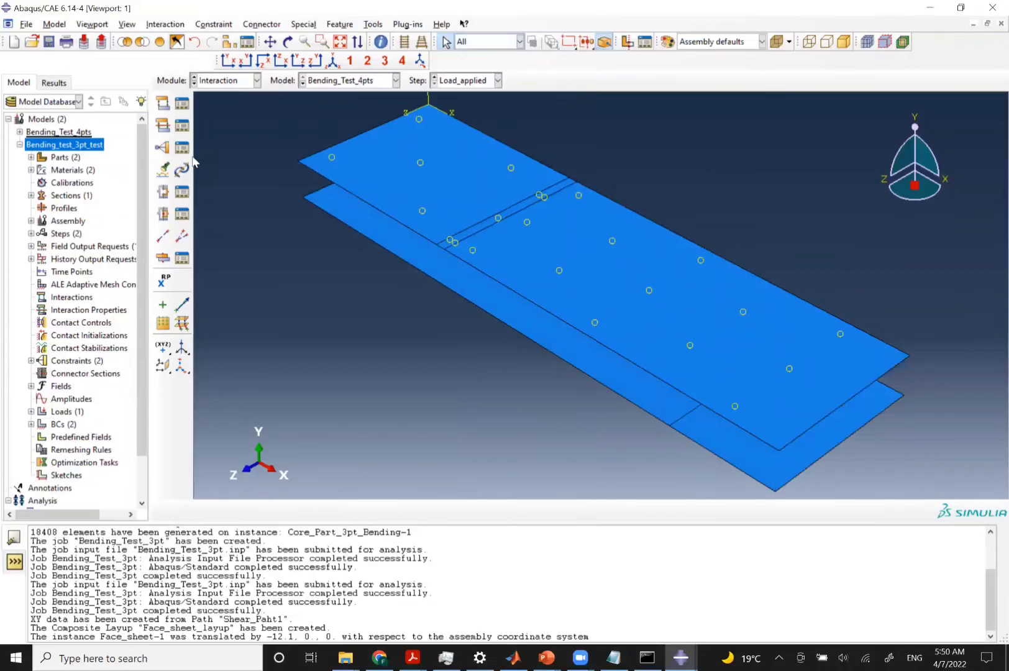
click(162, 147)
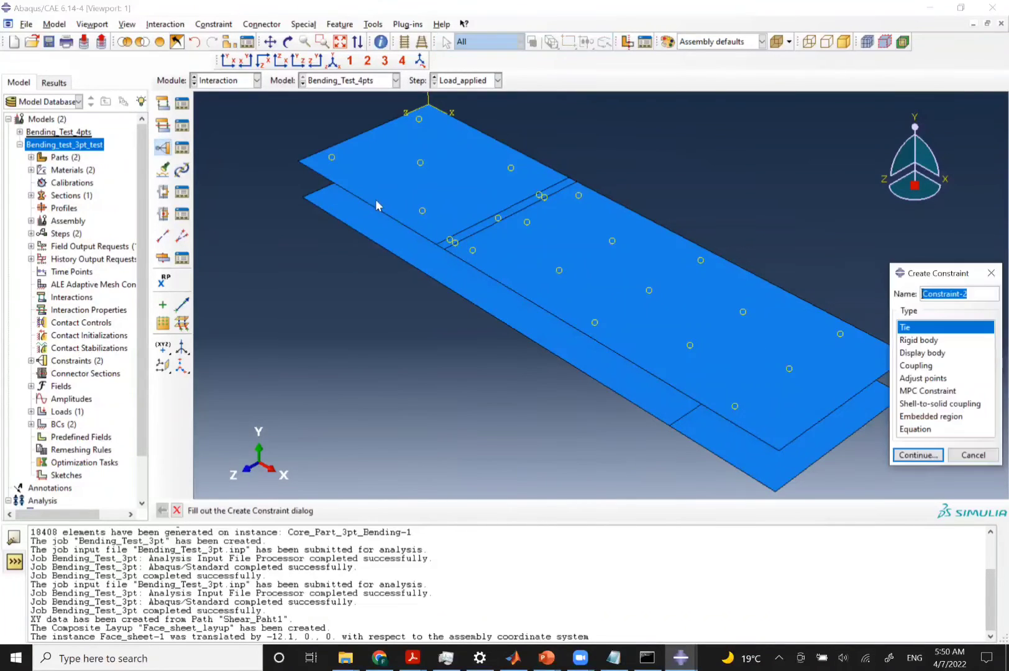
text(Bottom_Tie)
key(Return)
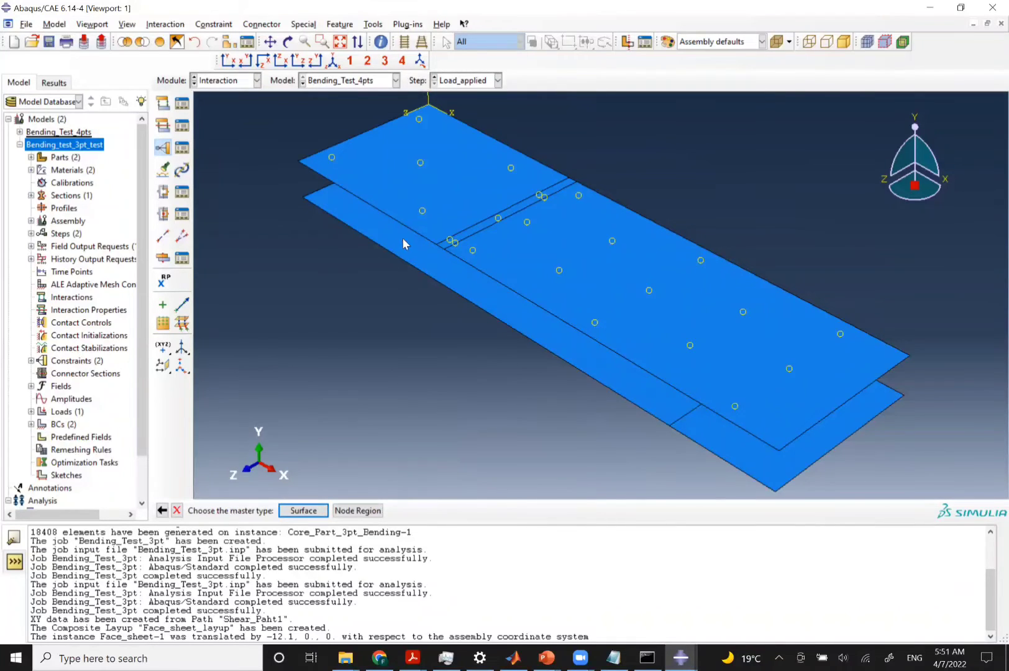
click(303, 511)
click(433, 269)
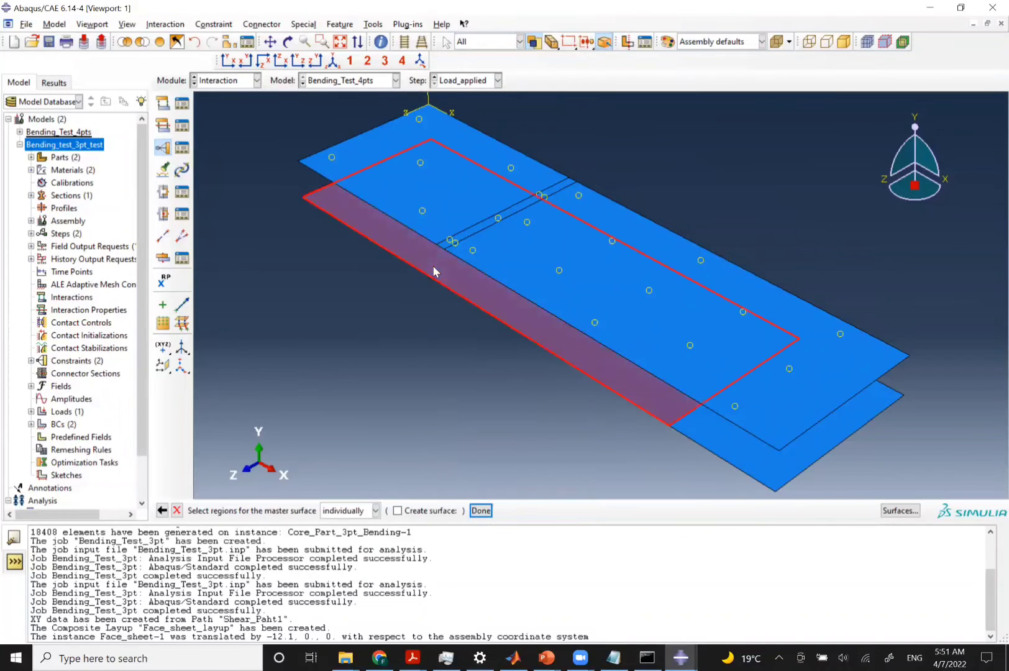
click(480, 510)
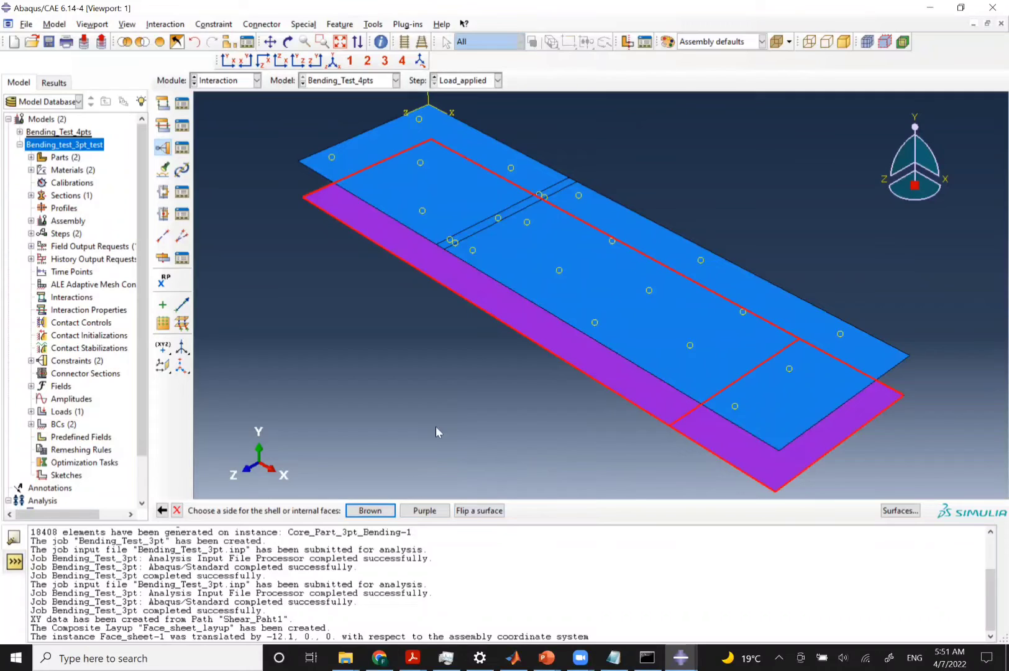
click(428, 512)
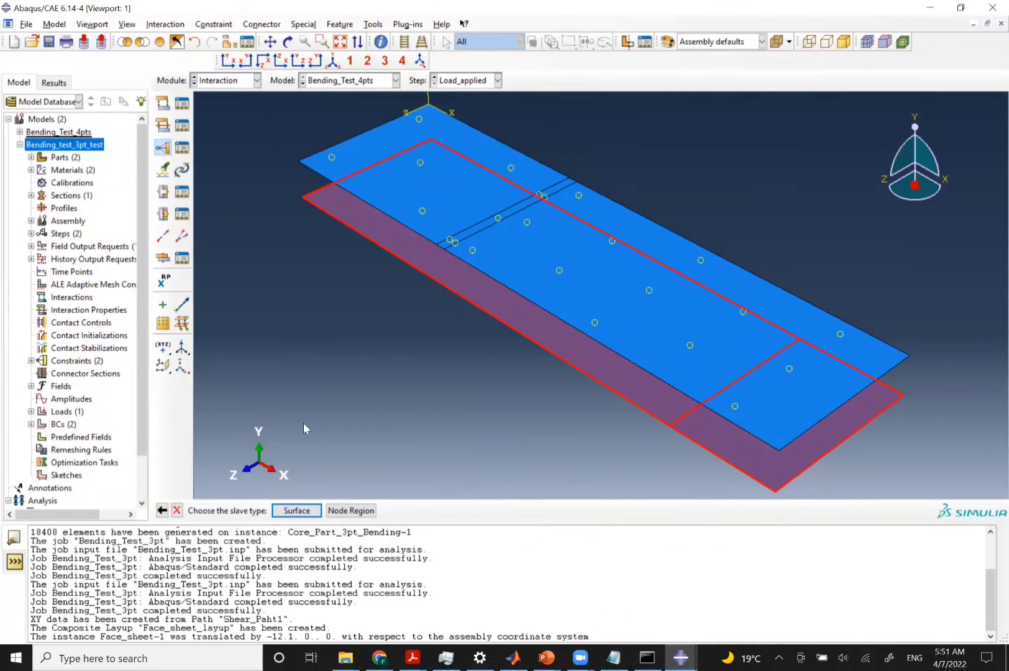
Assign the core's bottom face as the Bottom_Tie slave surface and complete the constraint with the default settings
key(Return)
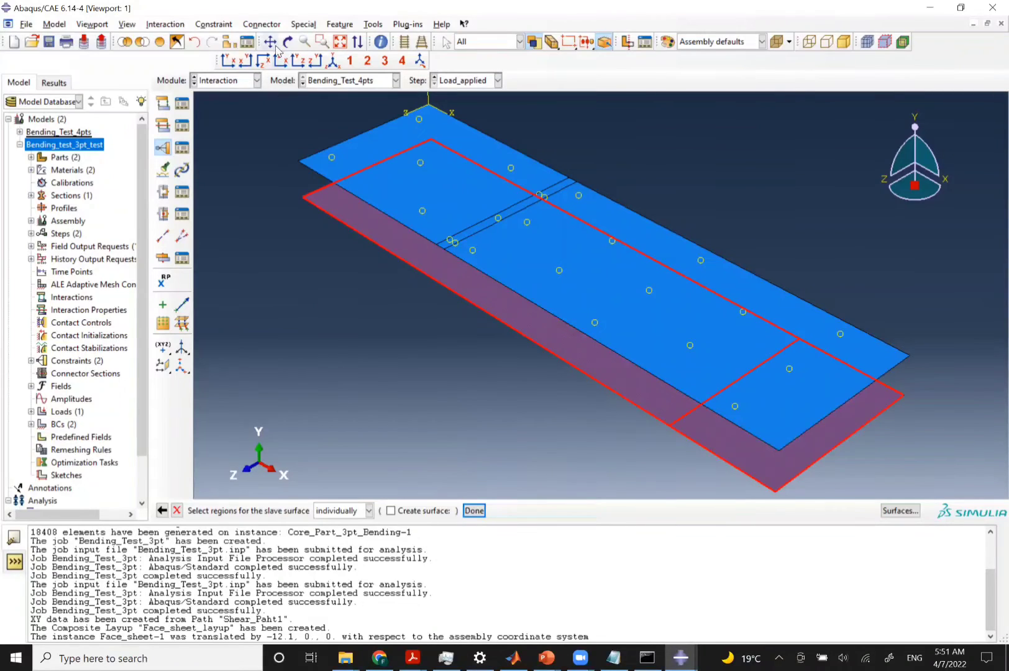
click(226, 58)
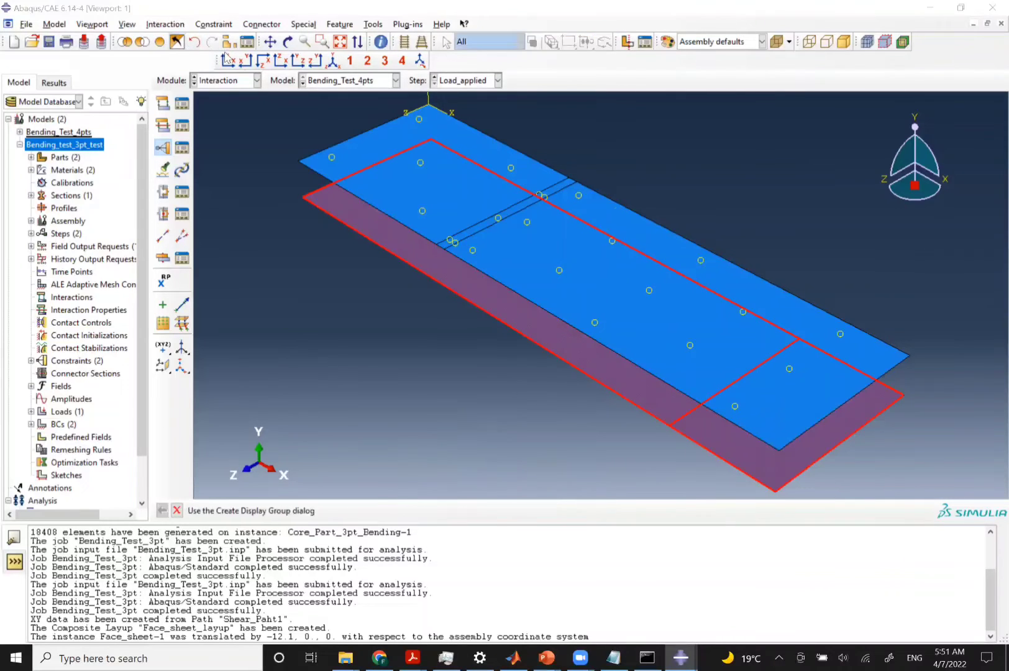
click(288, 41)
drag(461, 286, 629, 217)
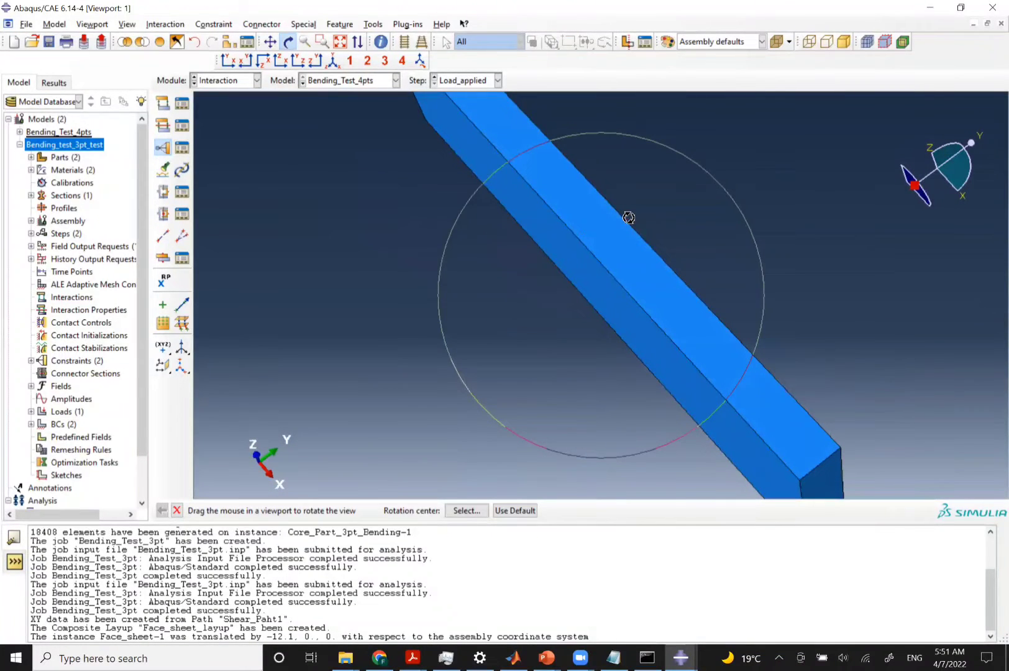
key(Escape)
click(592, 267)
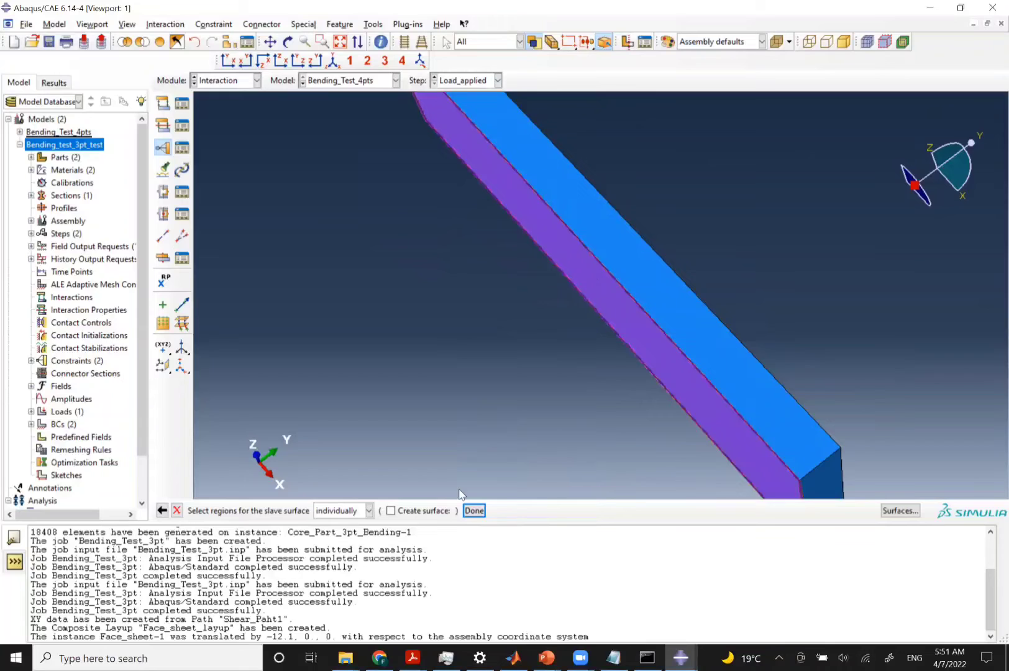
click(474, 510)
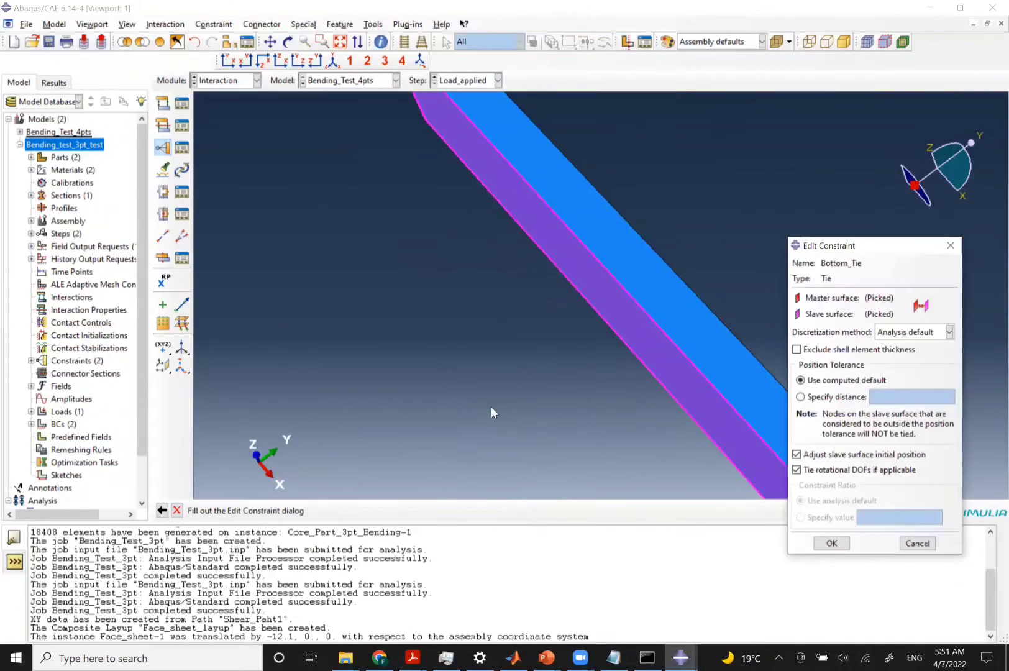
click(832, 543)
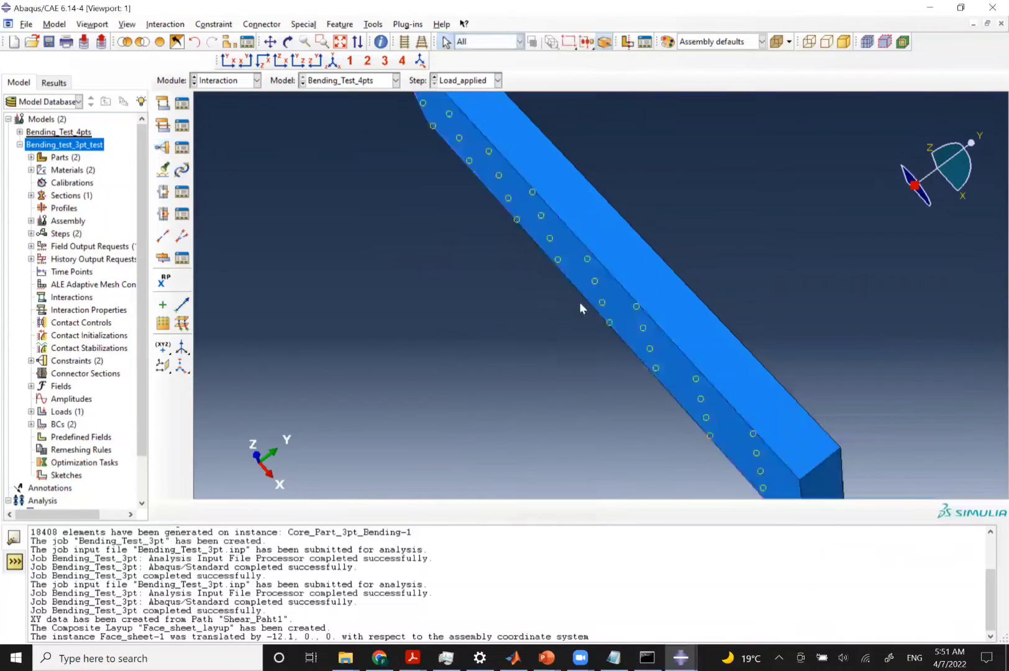
Switch to the Load module and start a mechanical Pressure load named Pressure_Load in the Load_applied step
click(332, 60)
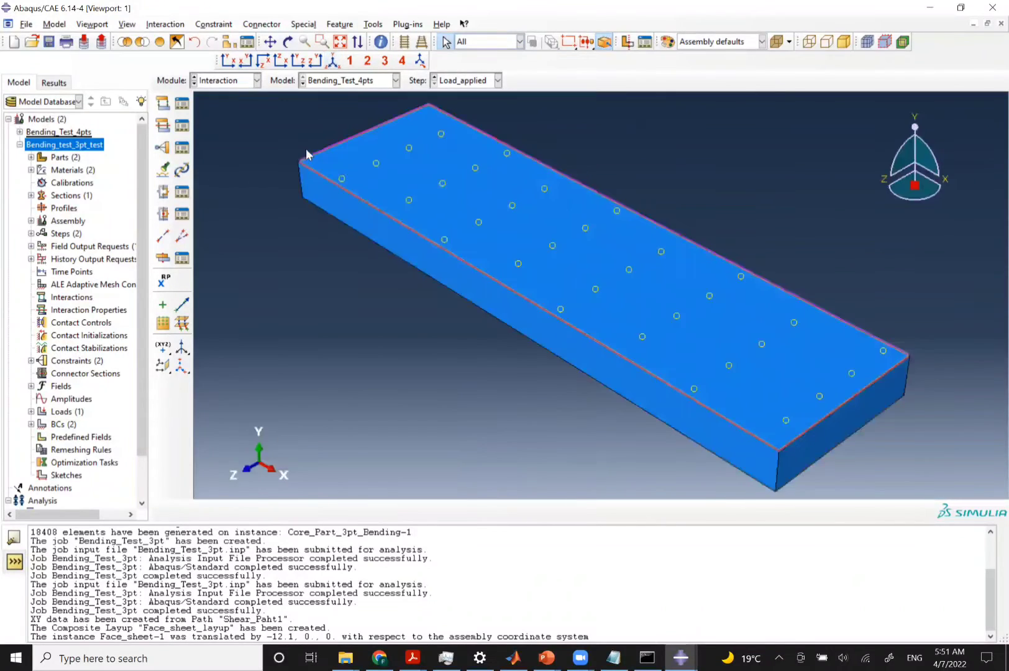
click(232, 80)
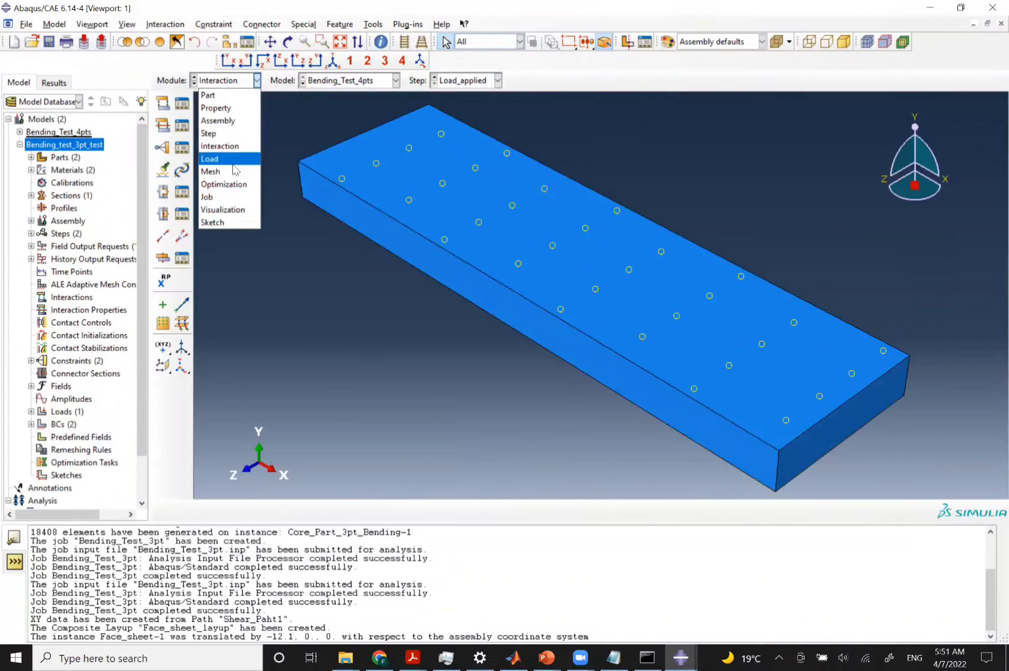
click(233, 163)
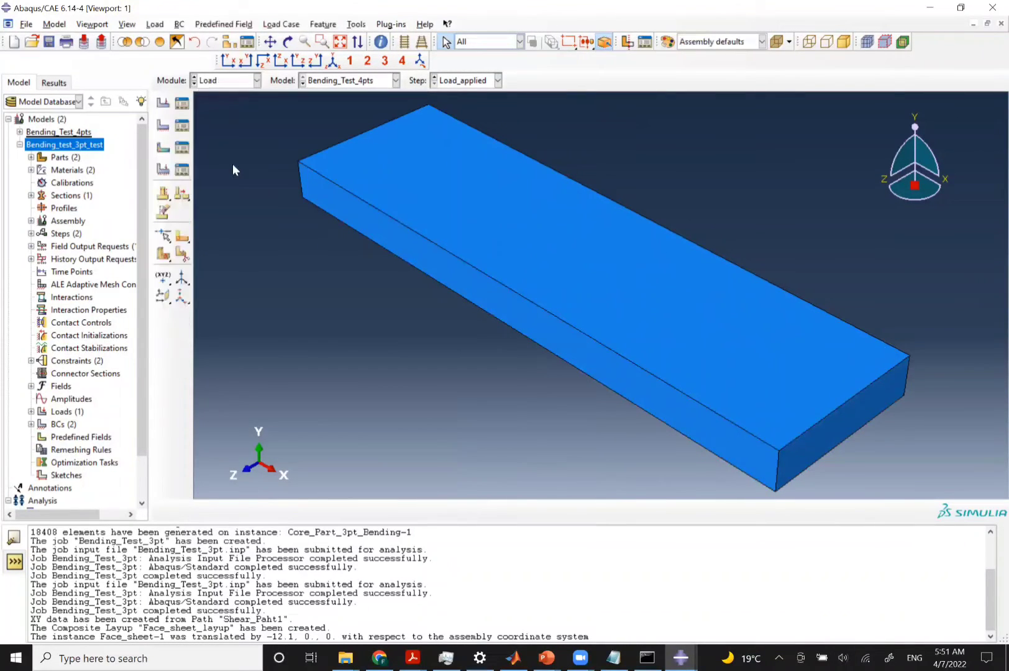
click(182, 104)
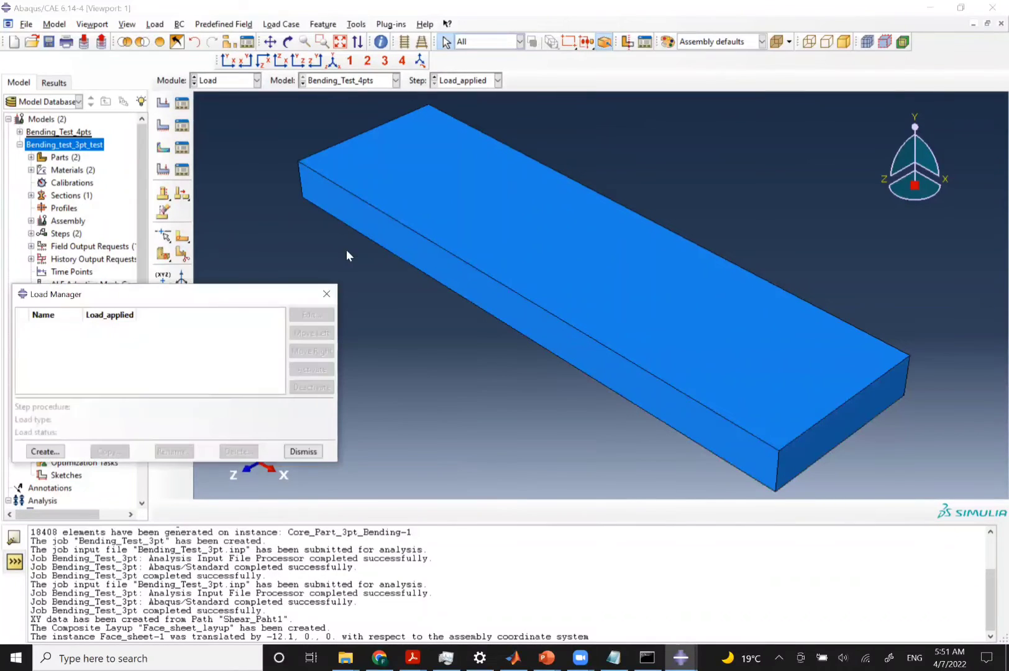
click(44, 452)
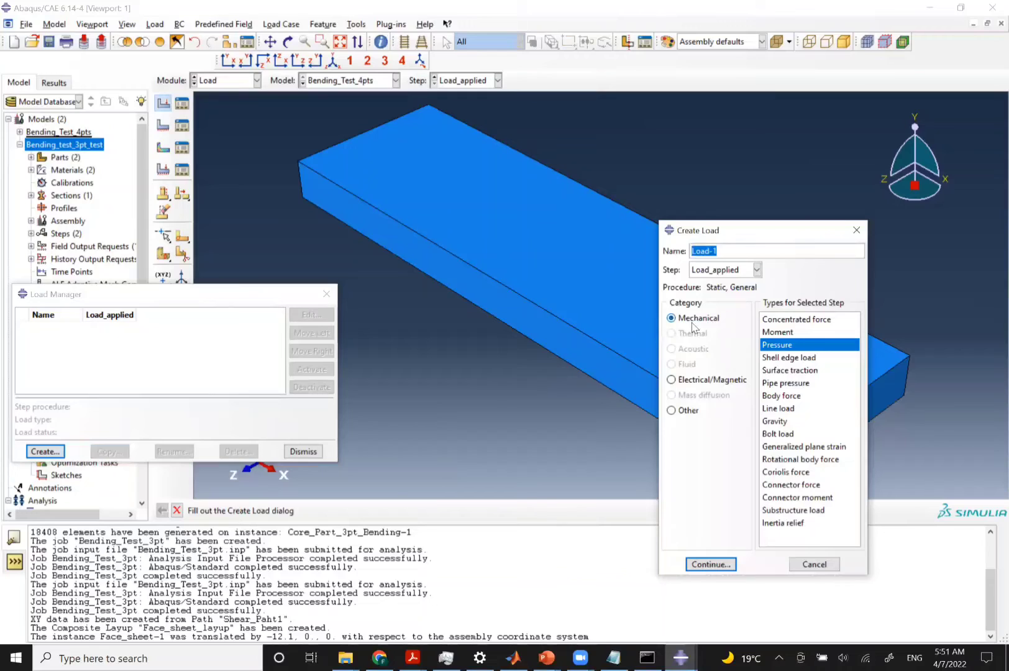
text(Pressure_Load)
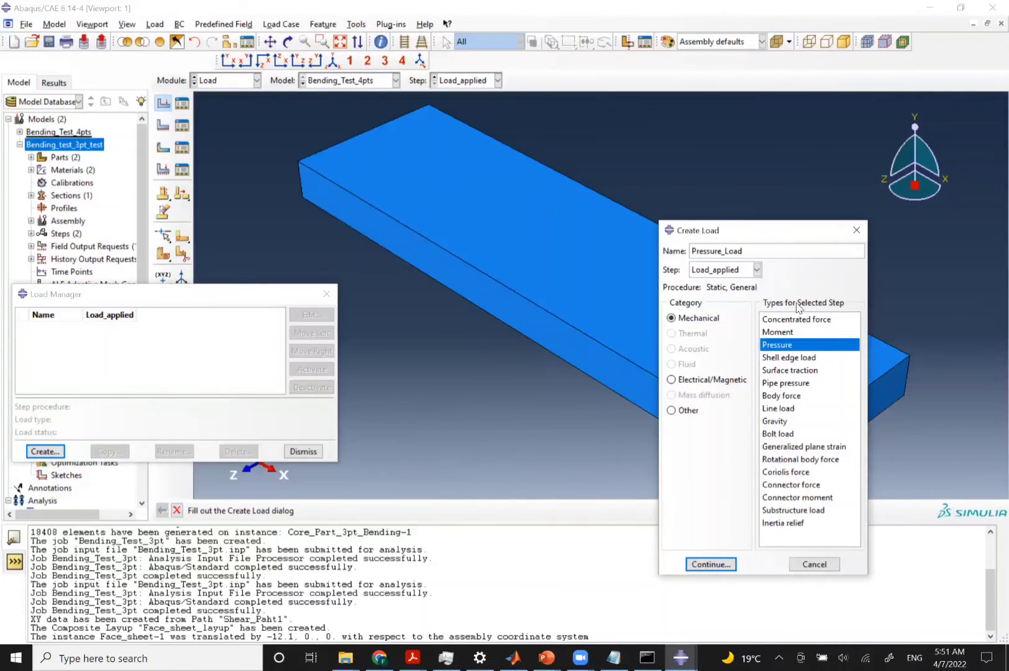
click(710, 564)
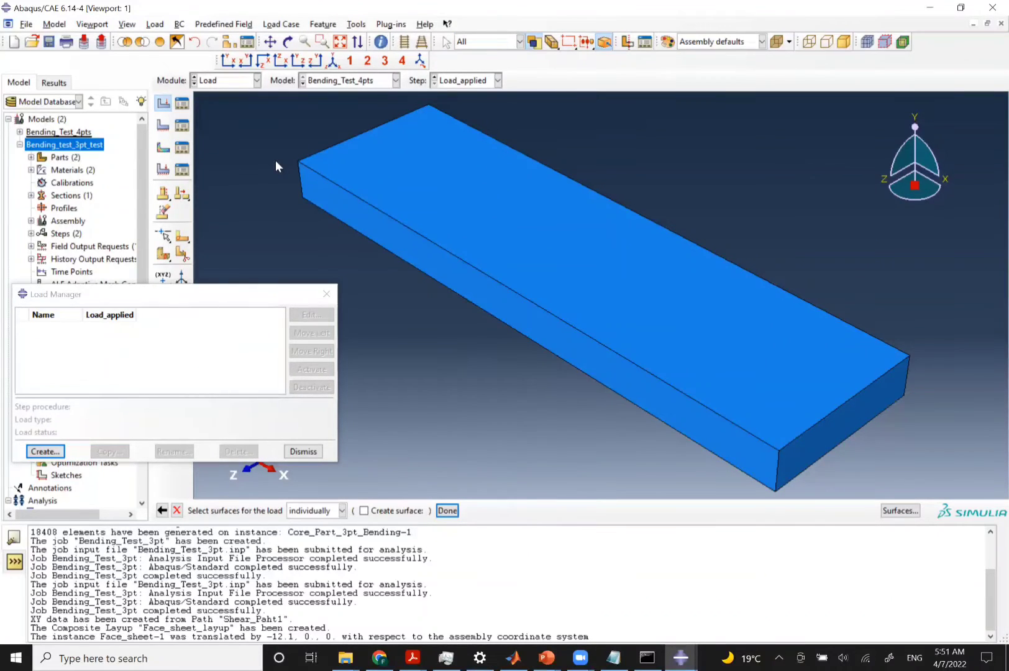
Isolate the face sheets and assign the narrow partitioned strip on the upper sheet to Pressure_Load, using its Purple side
click(178, 43)
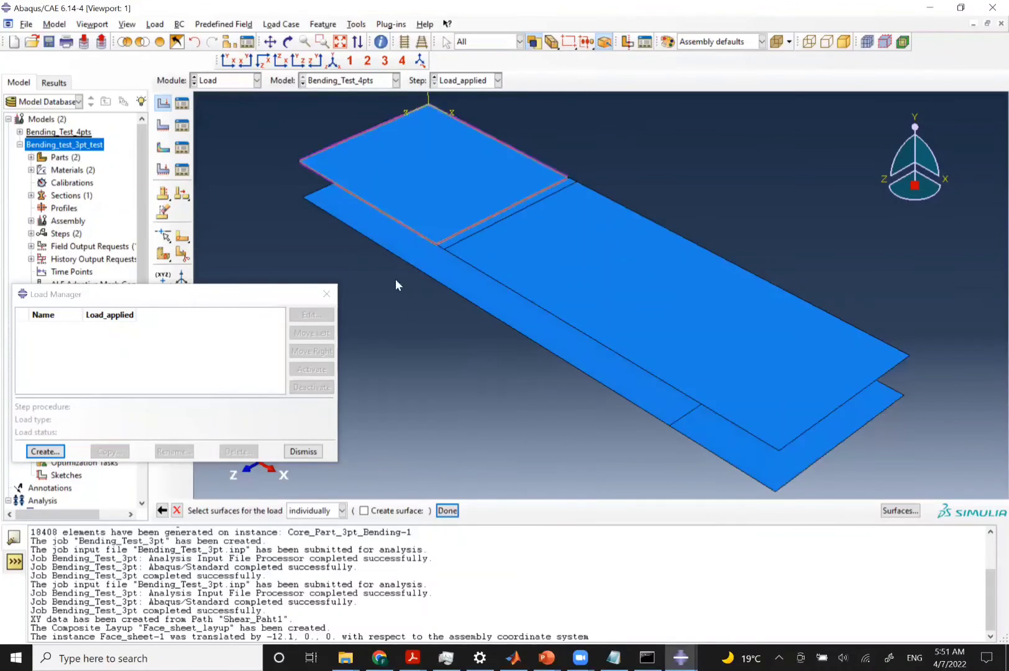
scroll(481, 225, down, 3)
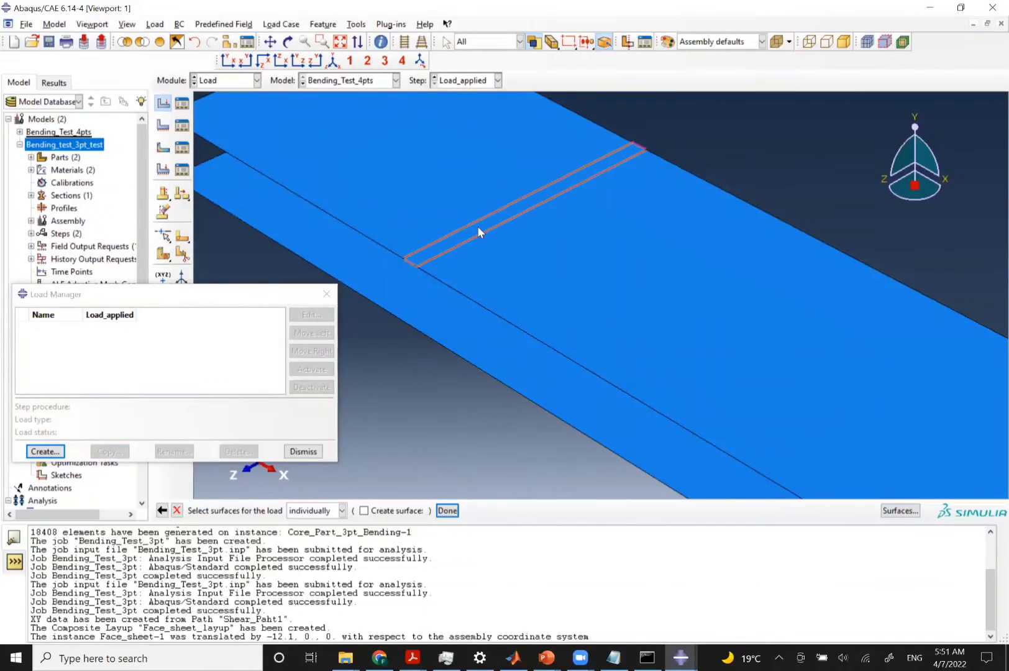
click(477, 226)
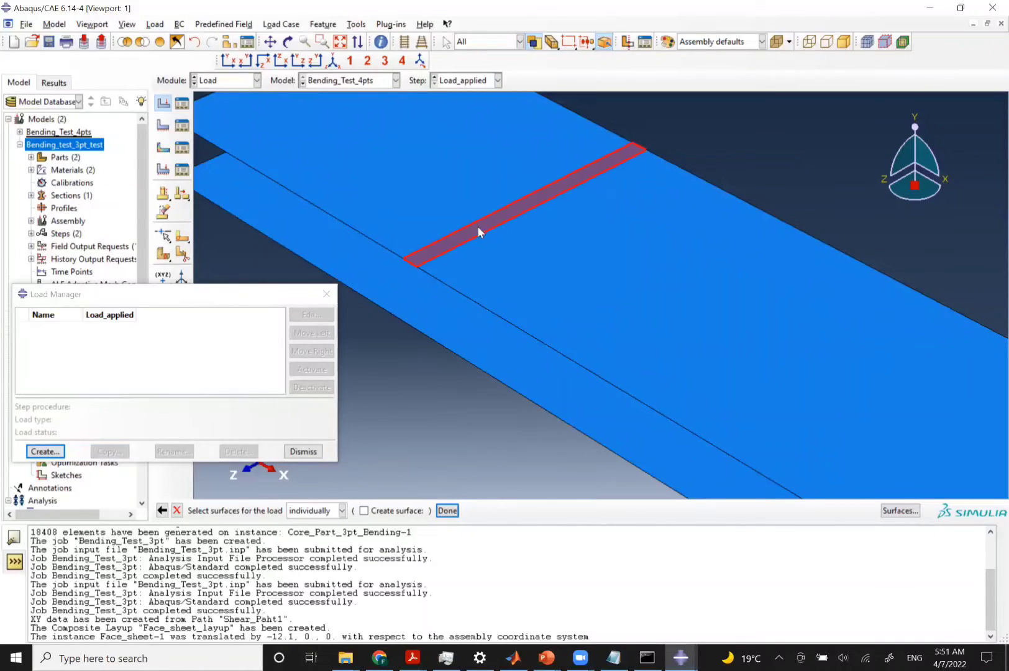
click(448, 510)
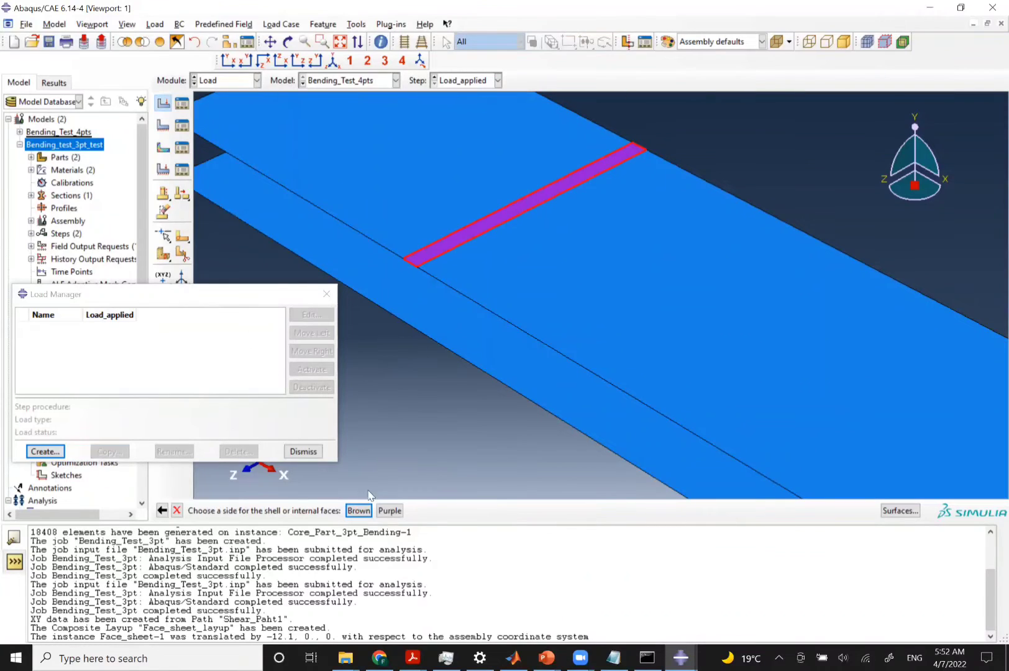
click(386, 510)
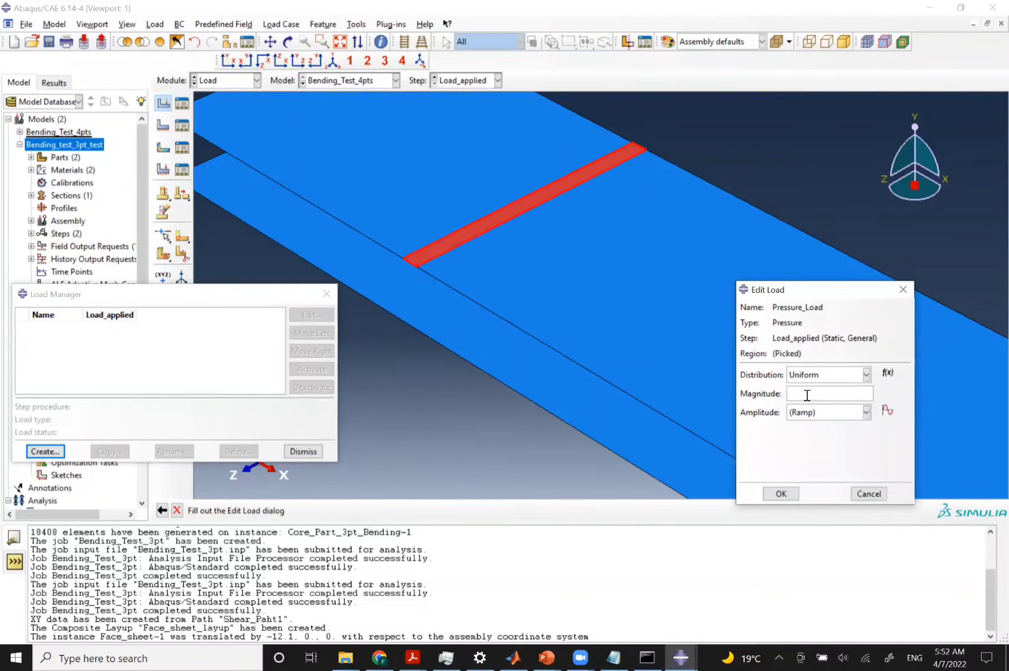
Consult the Hand Calculation slide in PowerPoint, return to Abaqus, and complete Pressure_Load with a uniform magnitude of 166.67
key(alt+Tab)
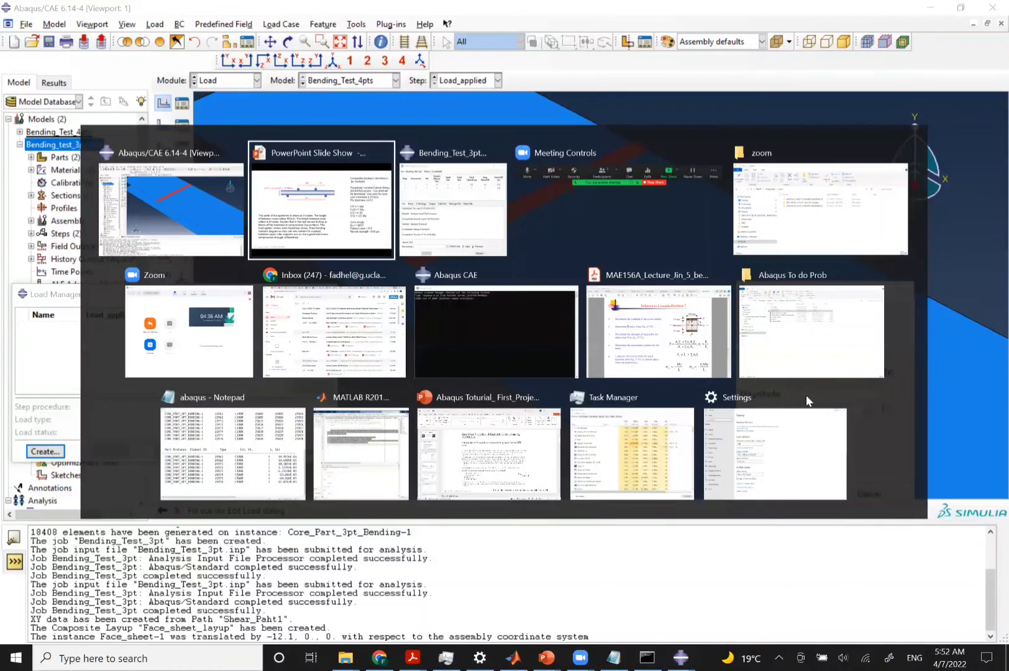
key(Right)
key(Right)
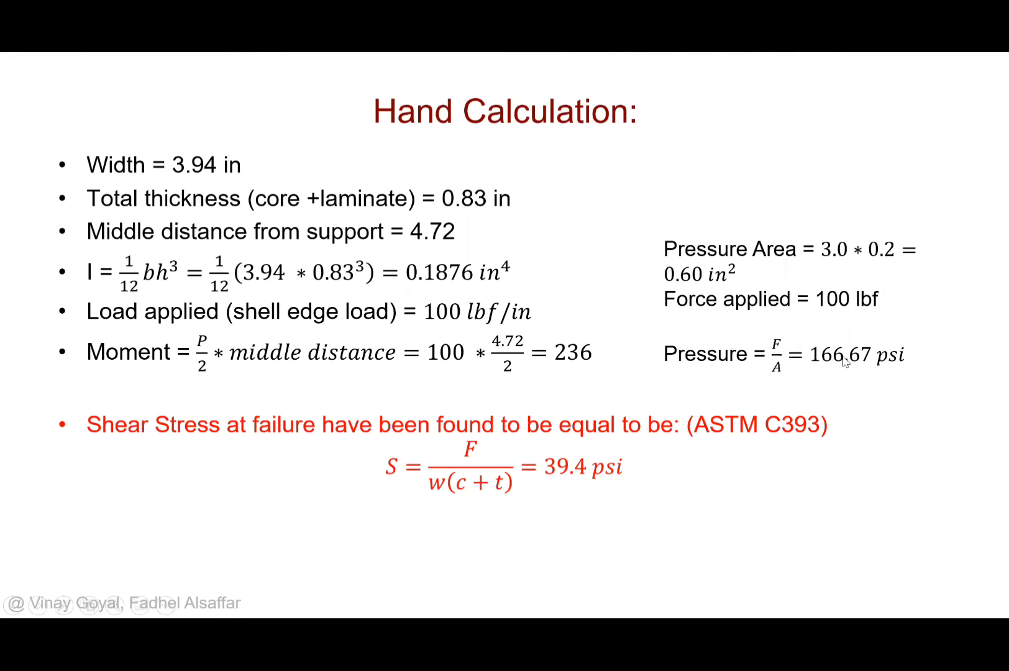
key(alt+Tab)
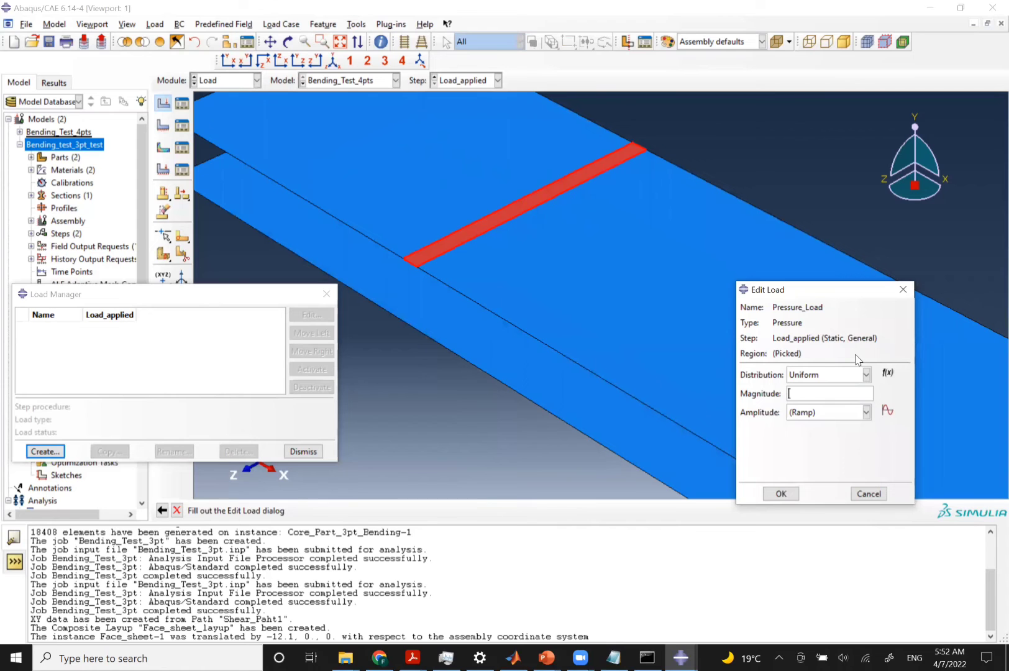
text(166.67)
click(780, 493)
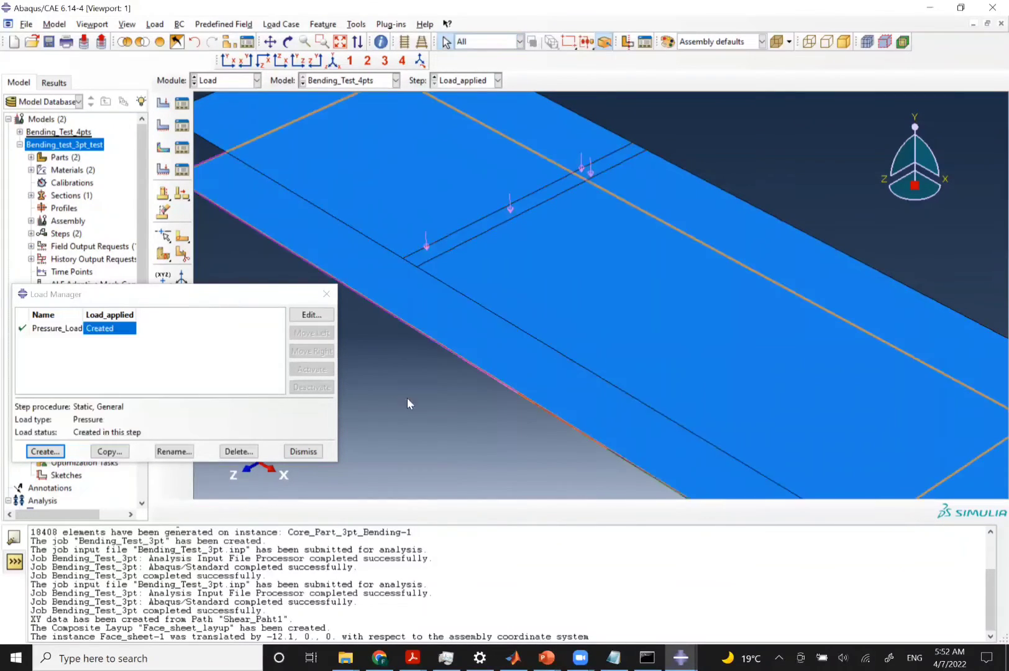
click(303, 452)
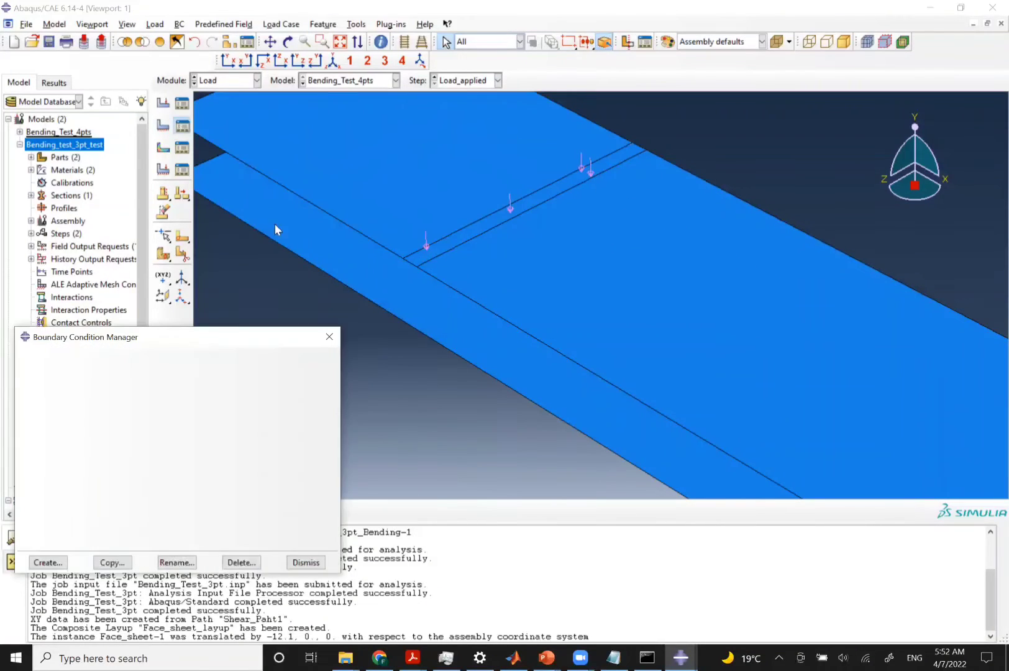
Start a Symmetry/Antisymmetry/Encastre boundary condition named Symm_BCs in the Load_applied step
click(42, 566)
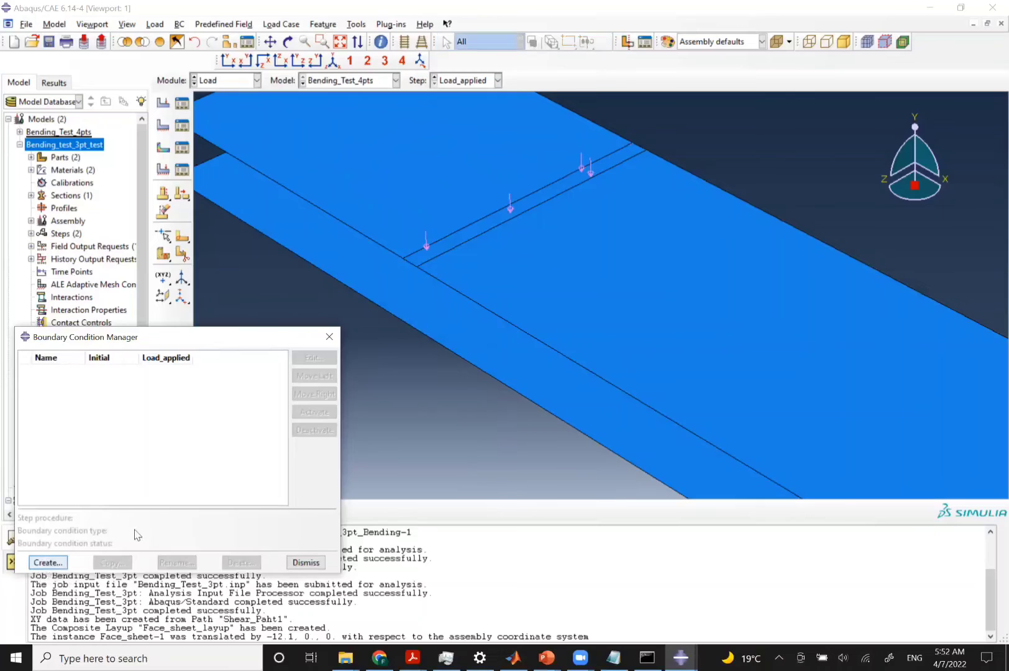
text(Symm_BCs)
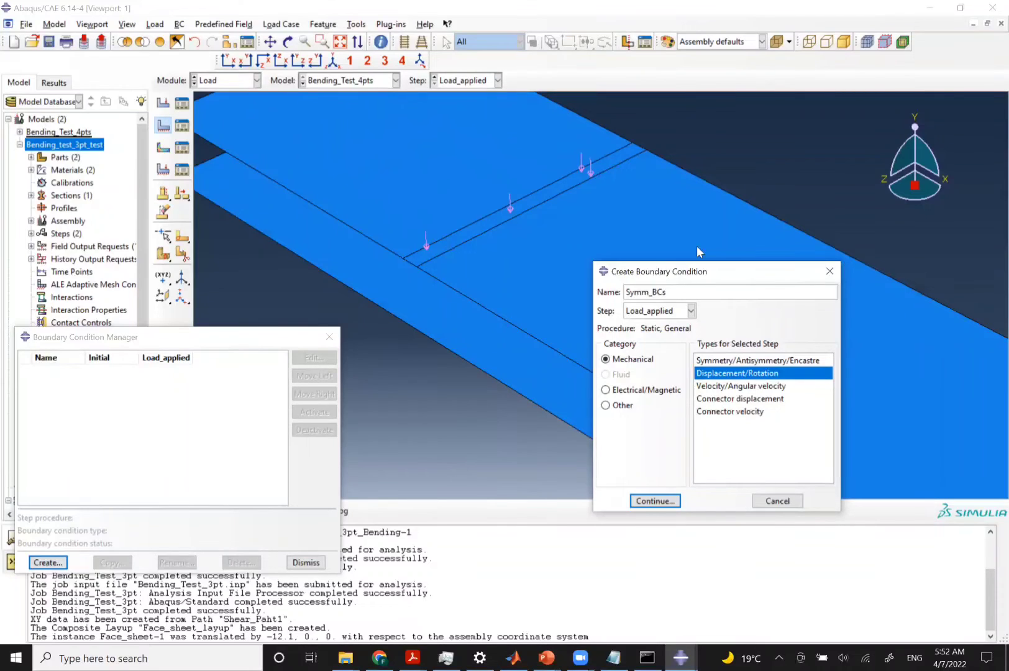
click(726, 360)
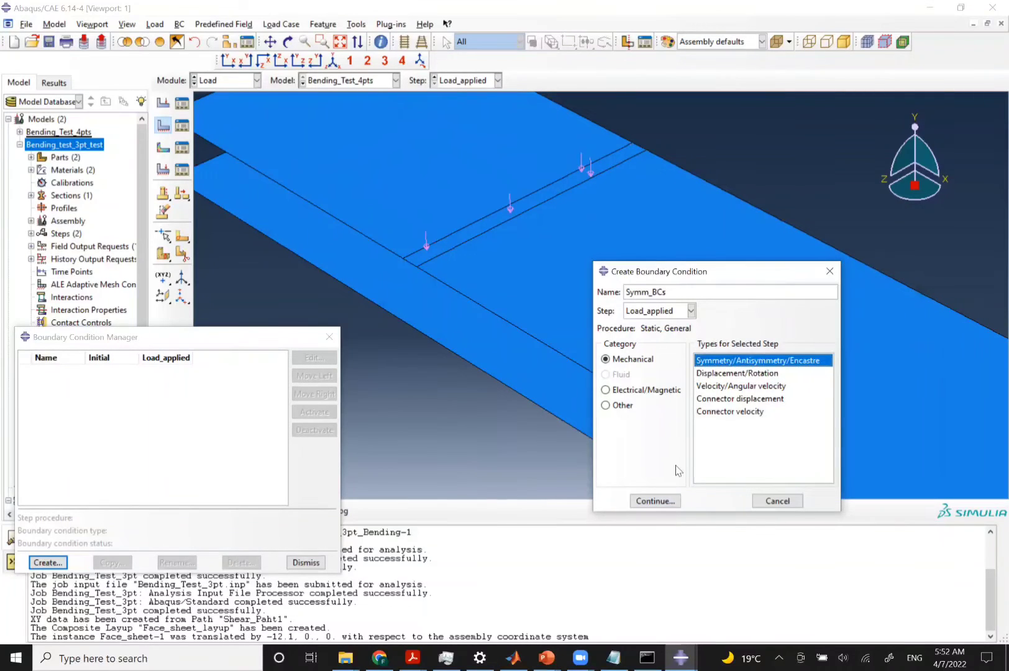
click(657, 501)
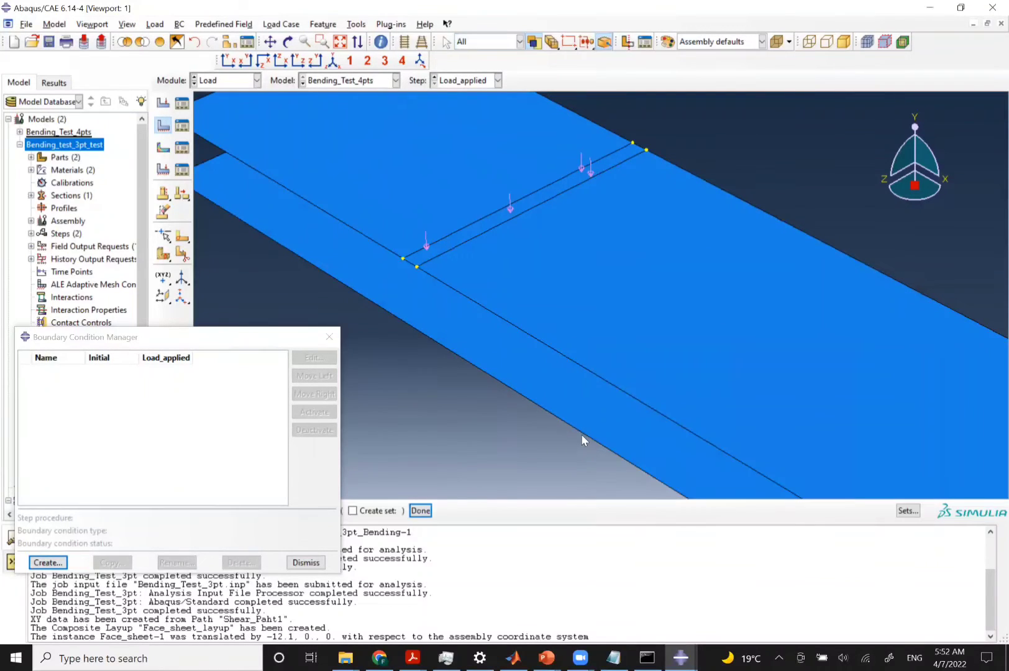
Limit selection to edges and pick both face sheets' short end edges nearest the loaded strip for Symm_BCs
click(333, 60)
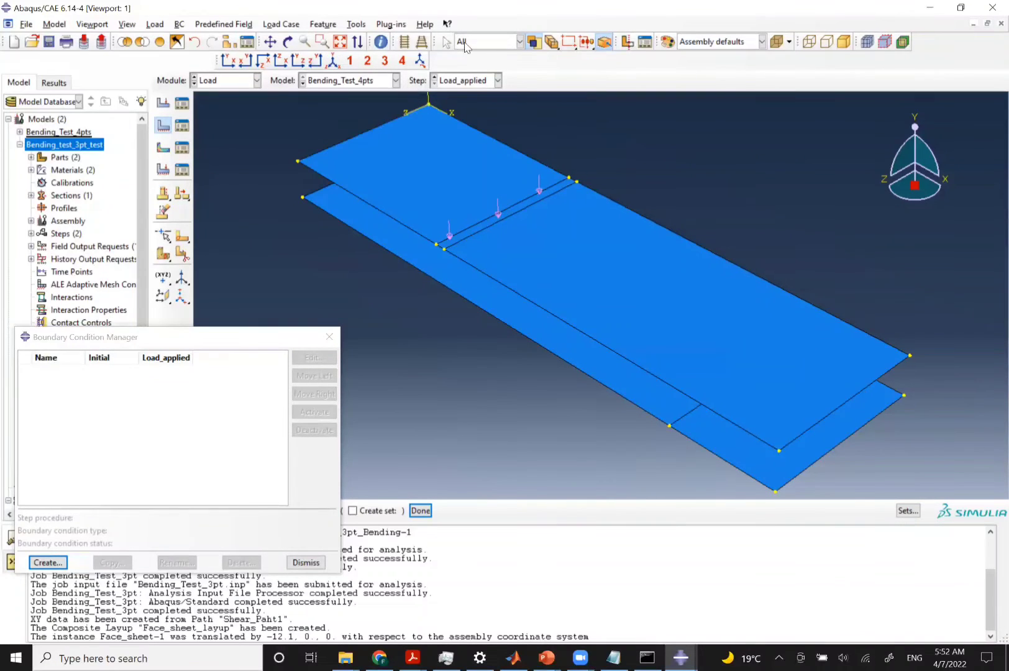
click(519, 42)
click(473, 82)
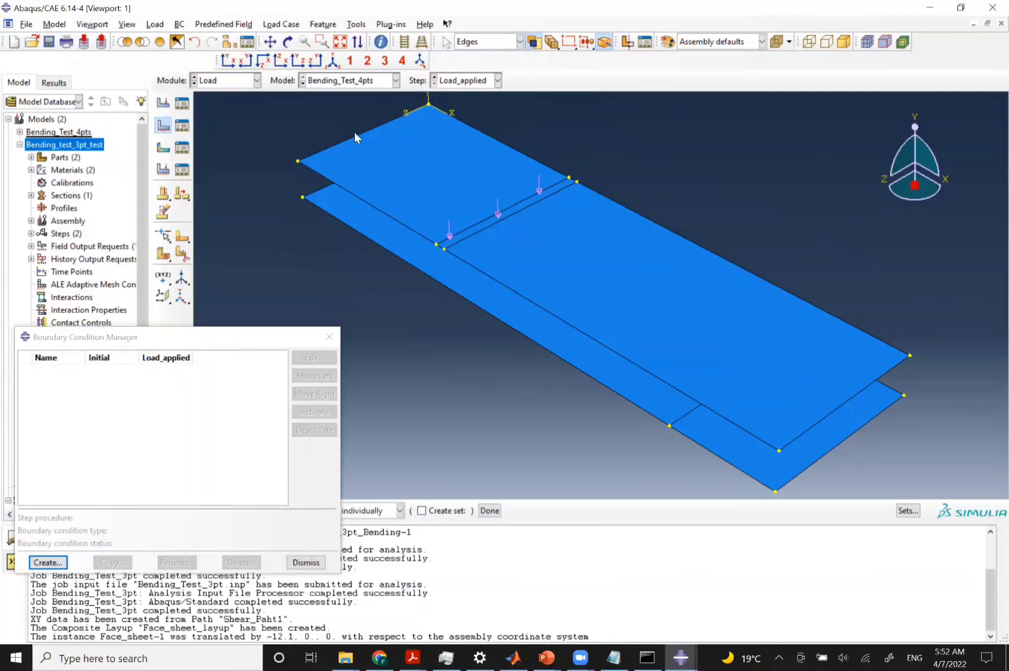
click(336, 145)
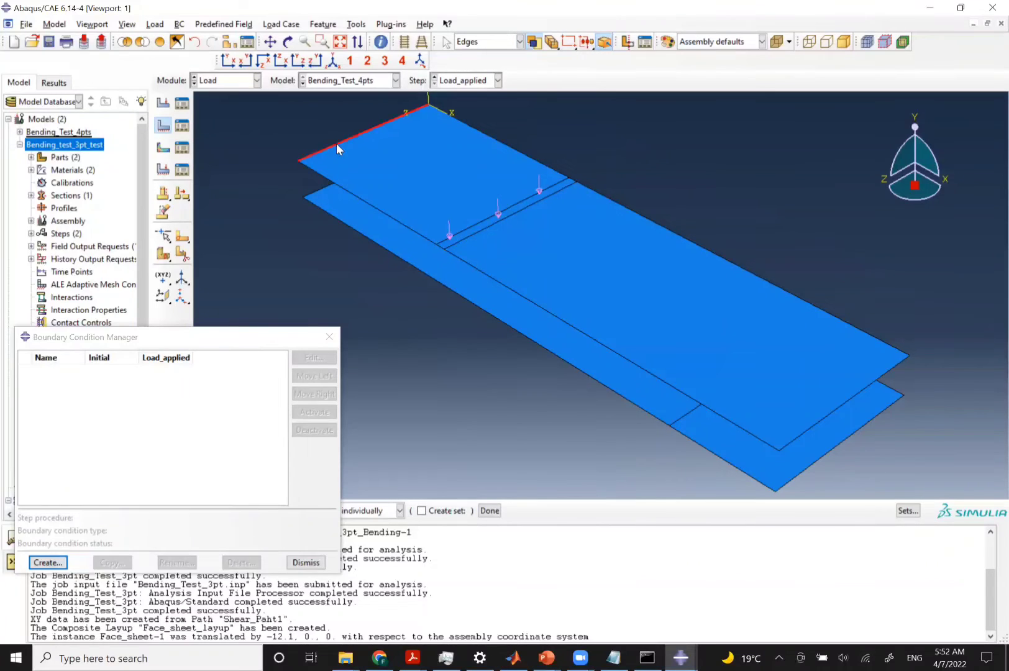
shift+click(314, 196)
Limit selection to faces, isolate the core, and pick its end face at the symmetry plane for Symm_BCs
click(472, 42)
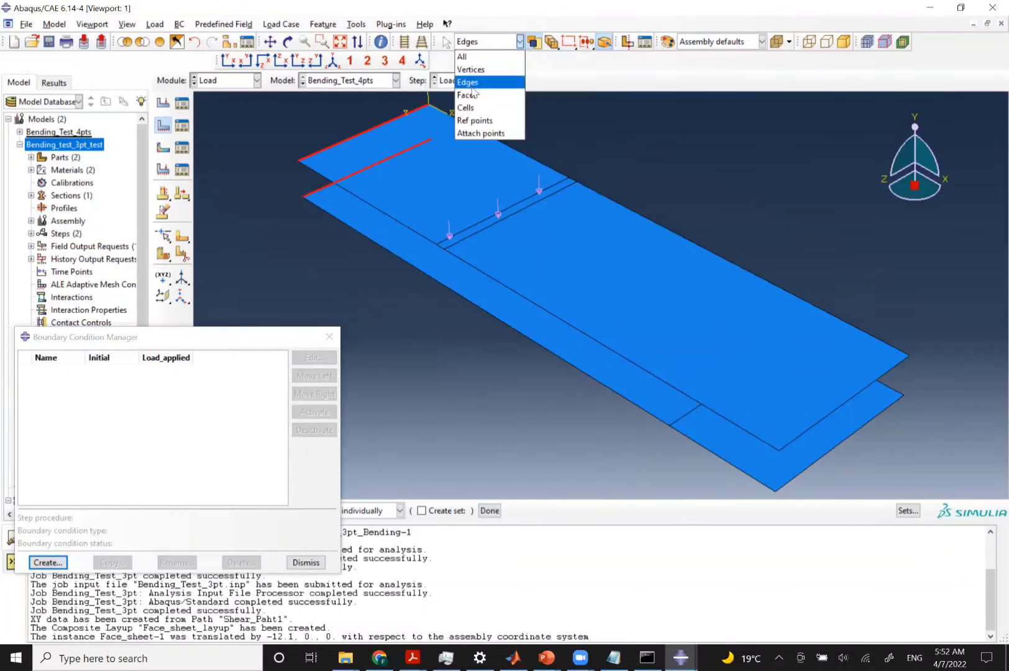
click(472, 95)
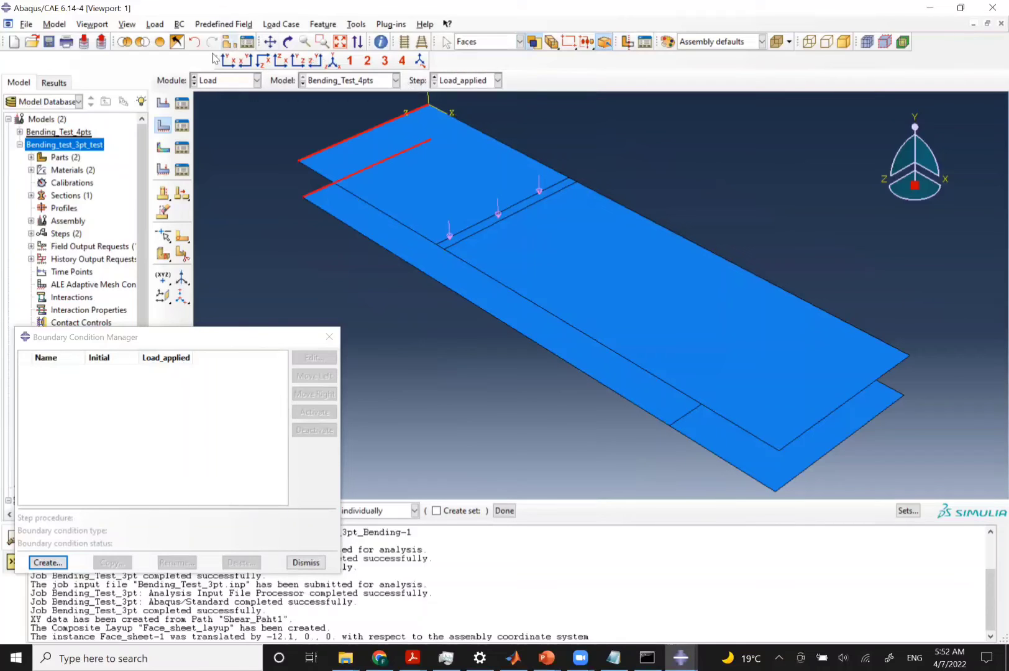
click(177, 44)
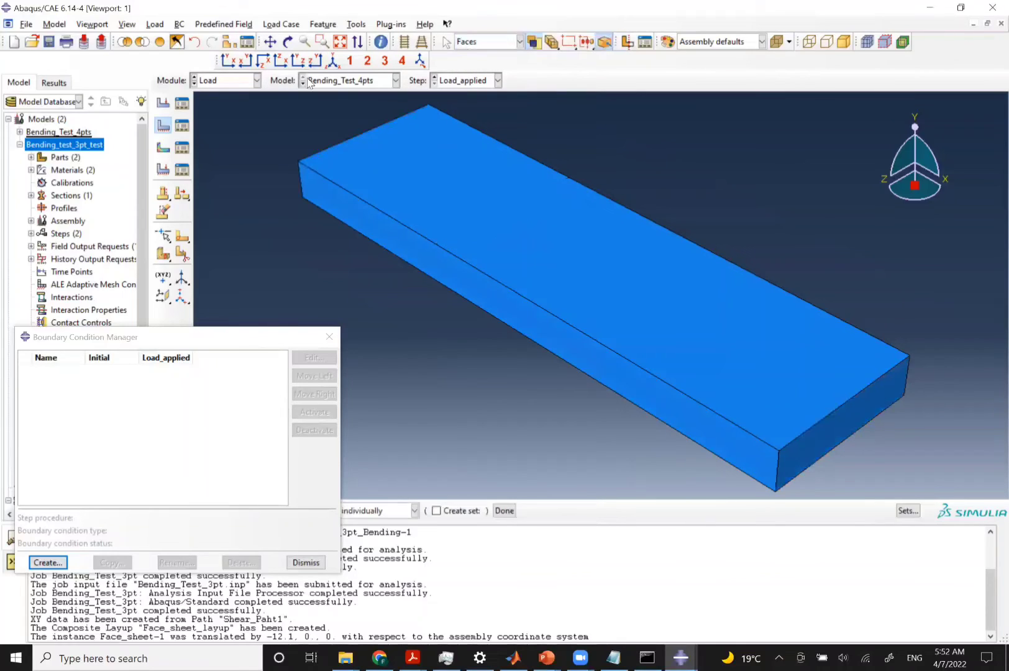
click(288, 42)
drag(465, 259, 551, 305)
middle_click(551, 305)
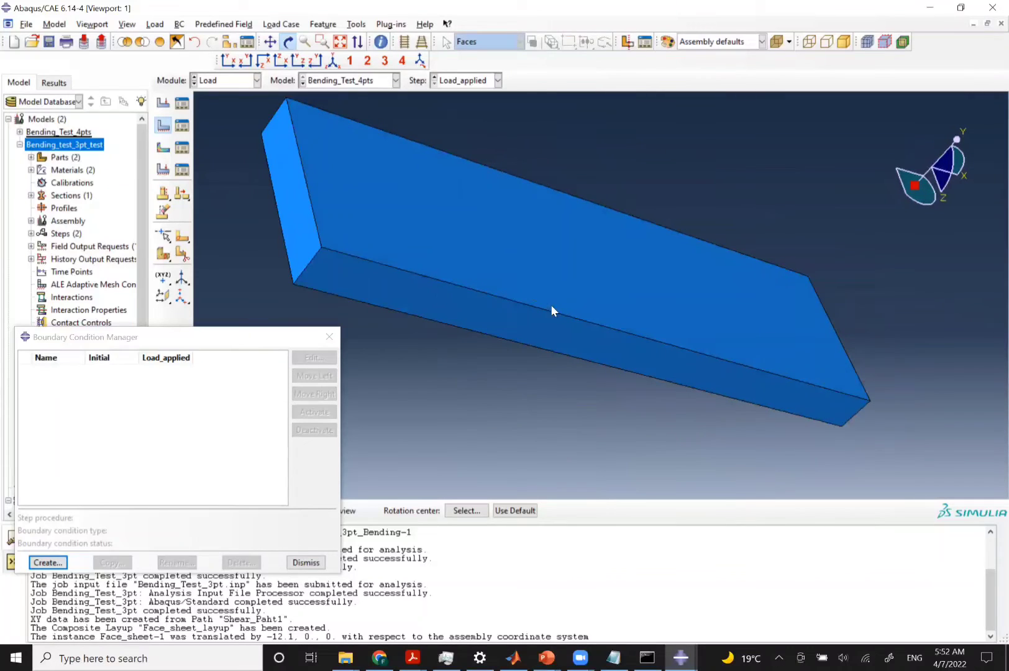
click(288, 209)
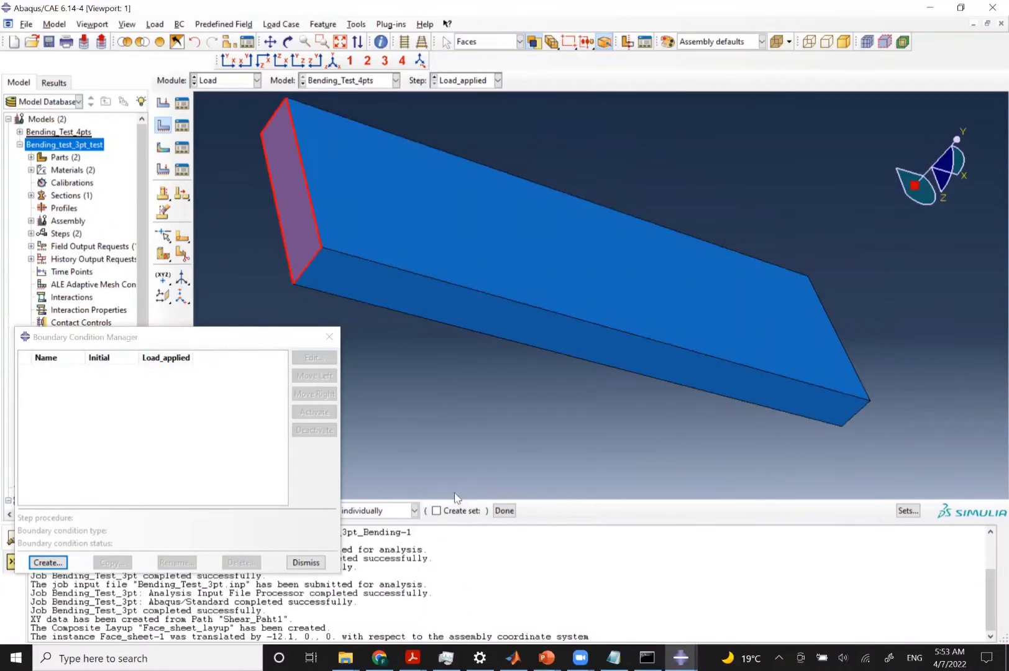
Confirm the picked region for Symm_BCs and apply the XSYMM (U1 = UR2 = UR3 = 0) condition
click(513, 512)
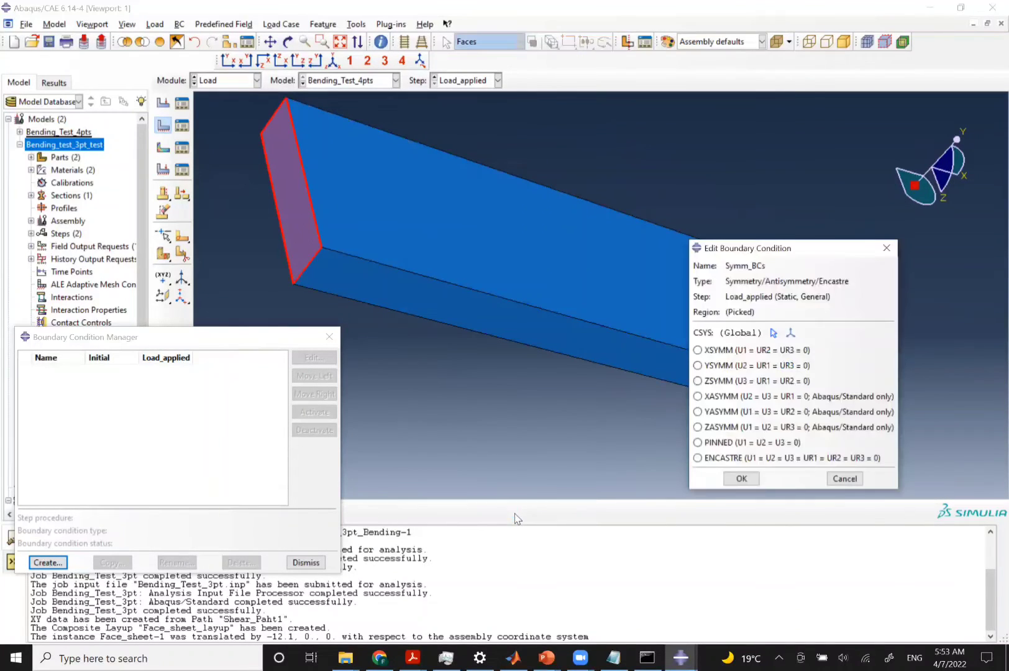
click(698, 351)
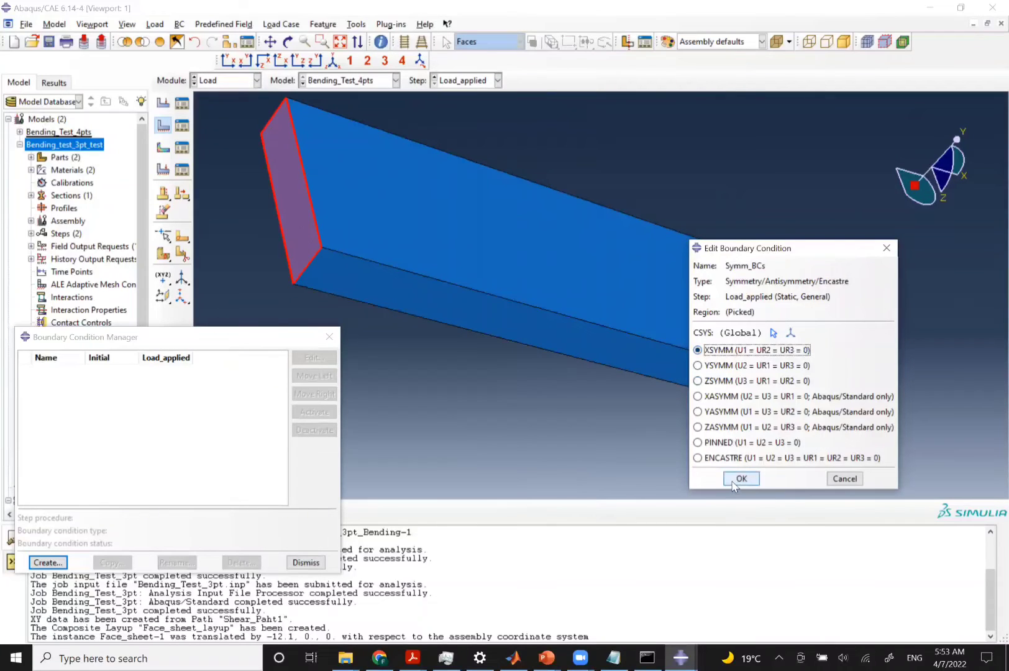
click(733, 483)
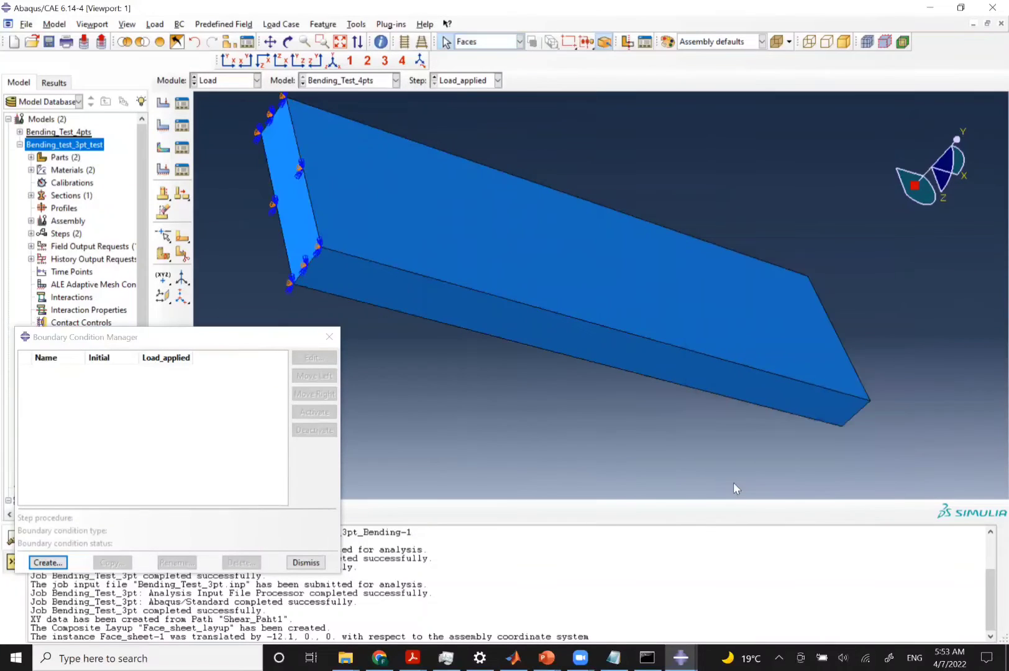
Start a mechanical Displacement/Rotation boundary condition named simple_supp in the Load_applied step
click(334, 61)
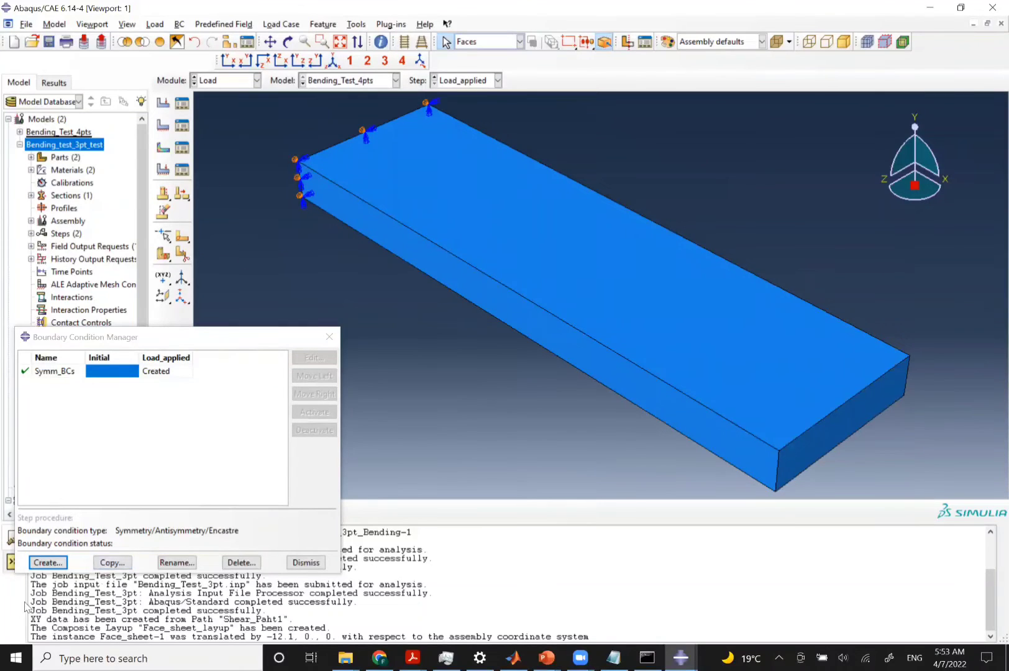
click(47, 563)
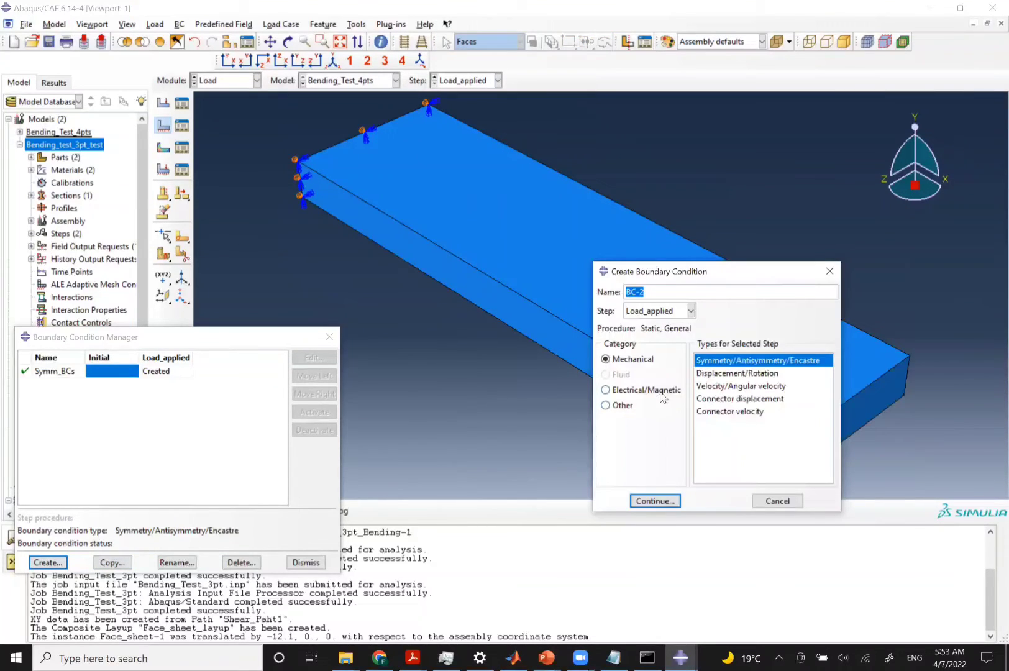
text(simple_supp)
click(709, 377)
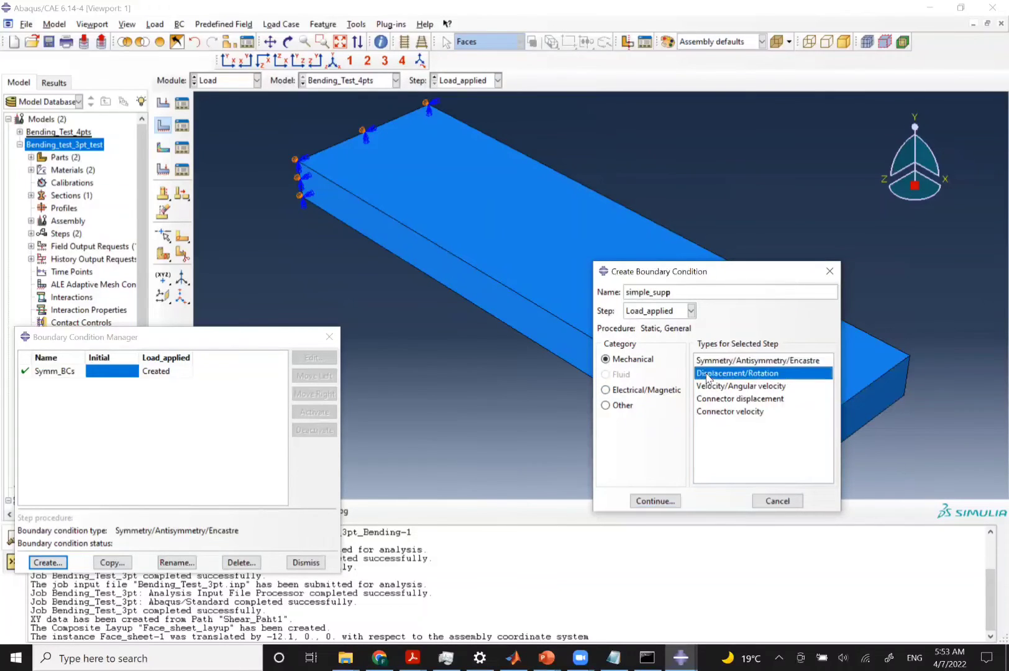
click(636, 499)
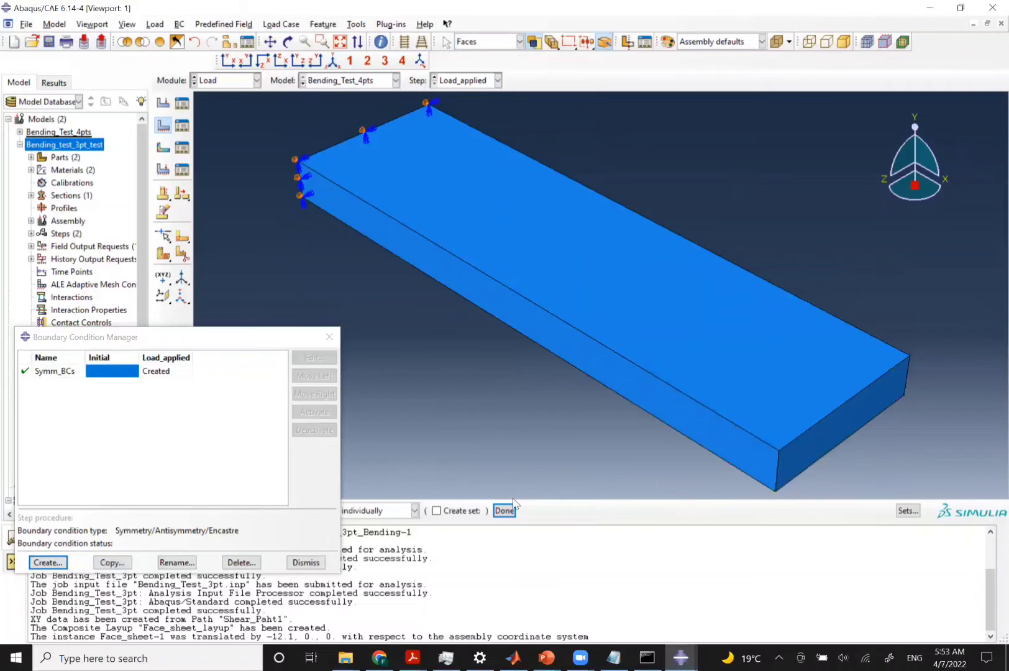
Show the face sheets, pick the lower sheet's transverse partition edge as the support region, and fix U2 at 0 for simple_supp
click(177, 42)
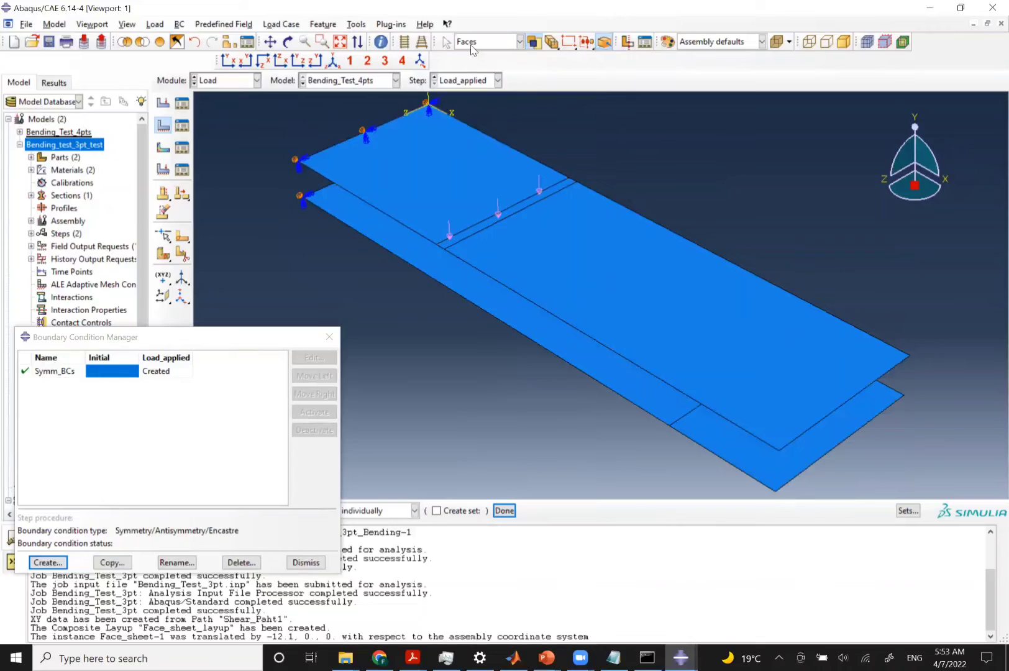
click(471, 43)
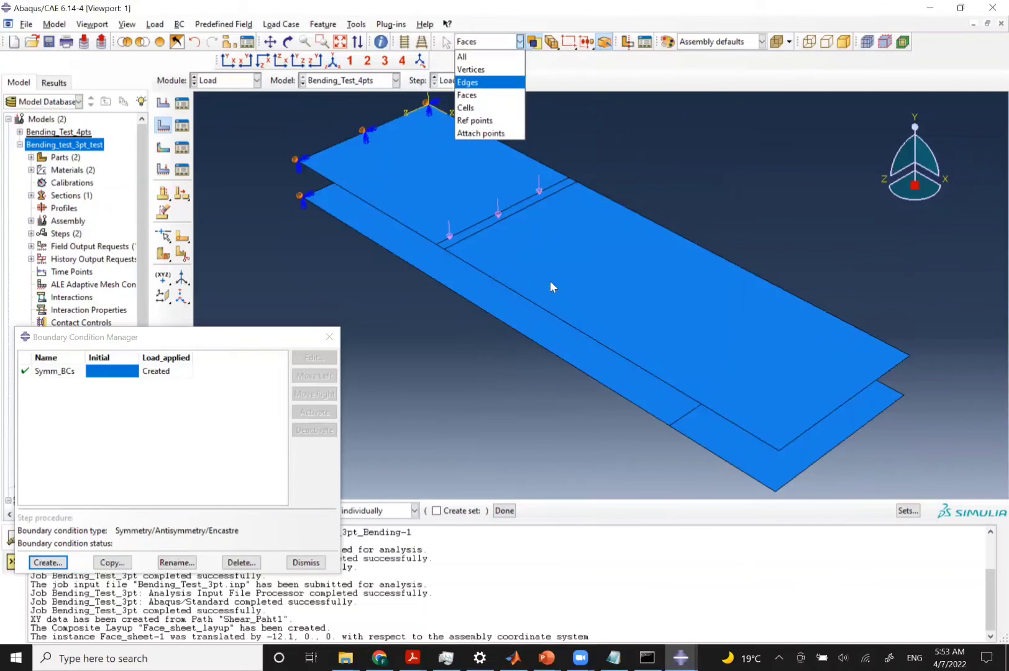
click(678, 420)
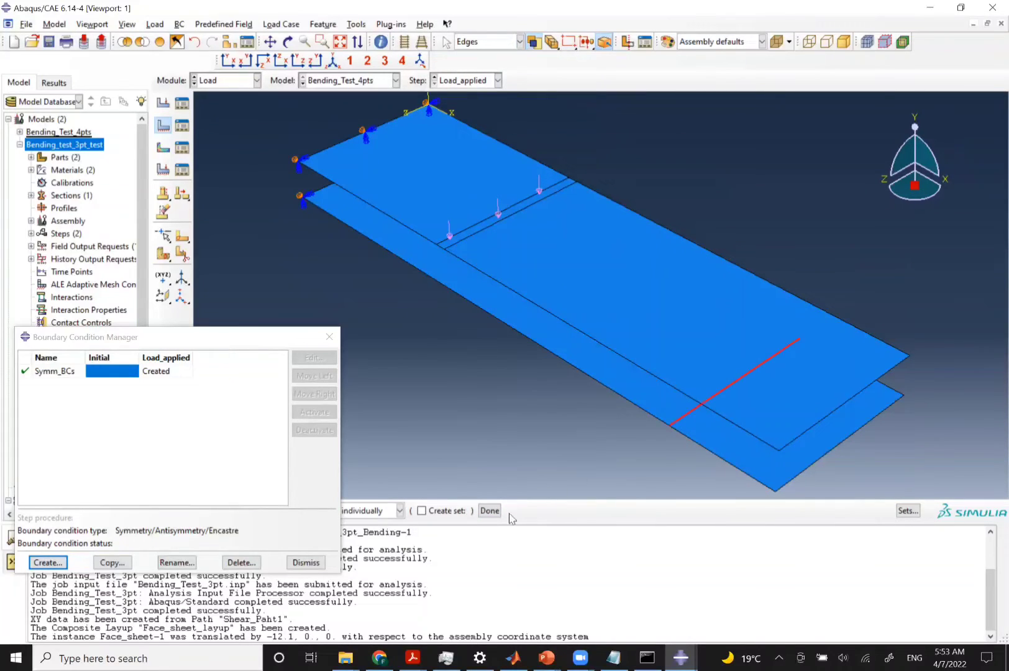
click(489, 510)
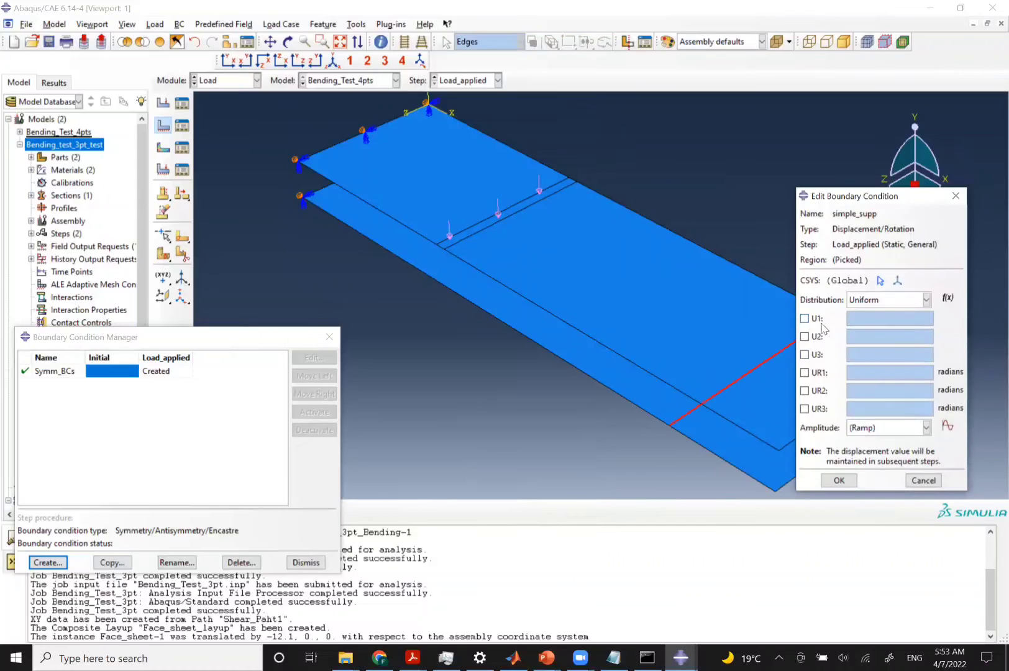
click(806, 337)
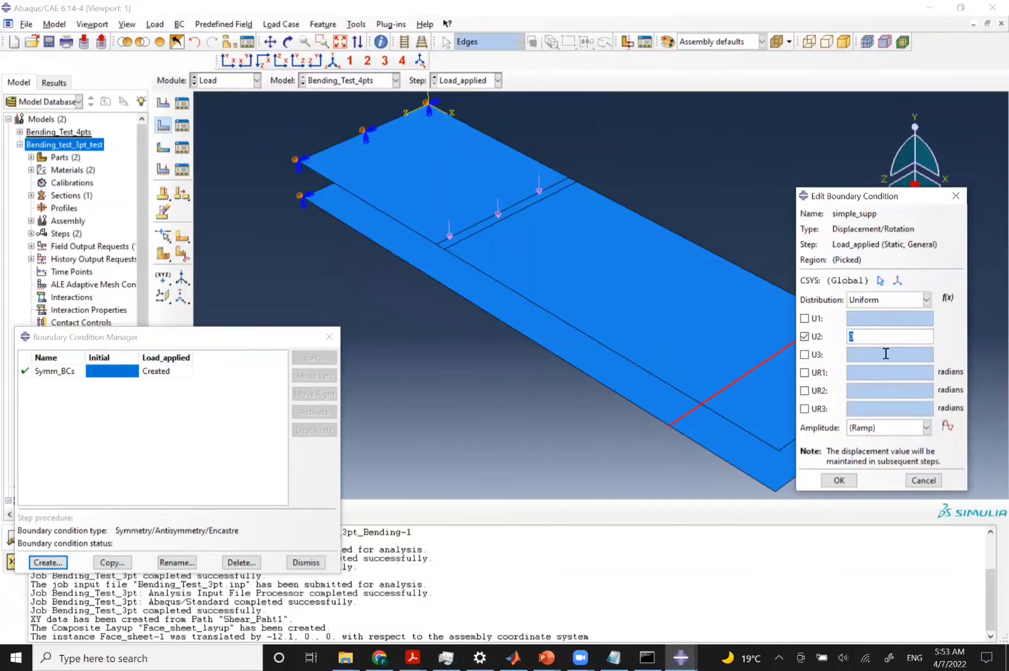
click(839, 481)
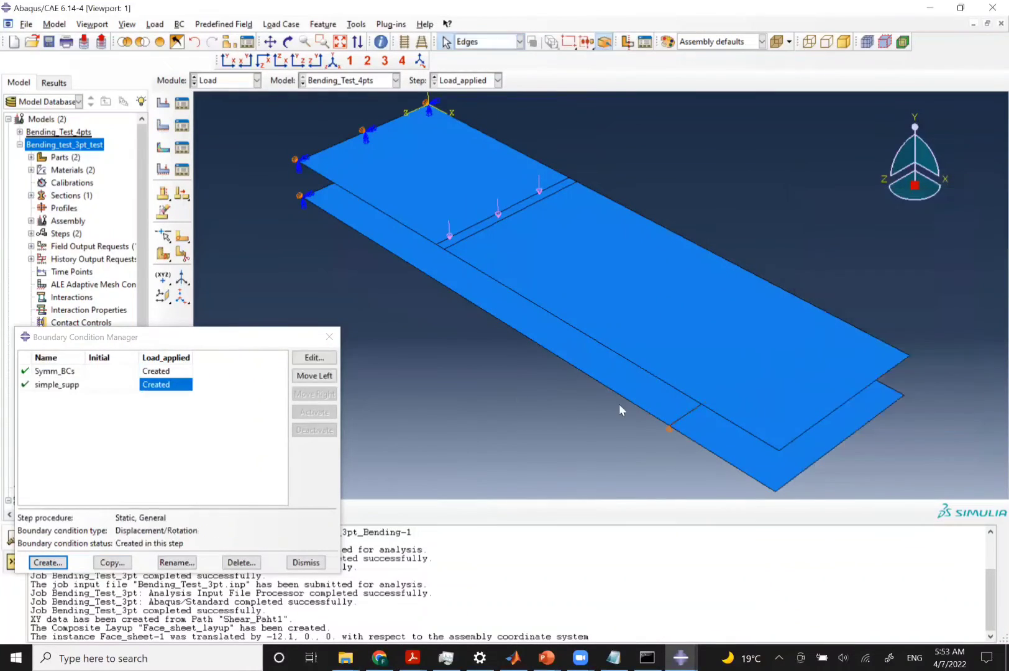
click(303, 563)
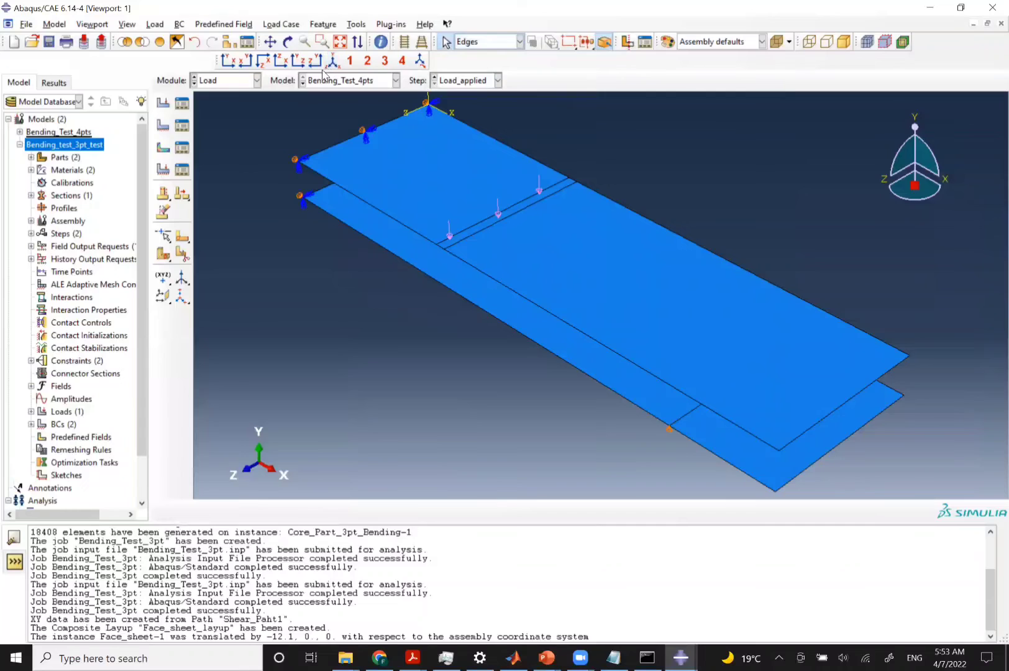
Switch to the Mesh module and assign Quad element shape with the Structured technique to both face sheets
click(222, 81)
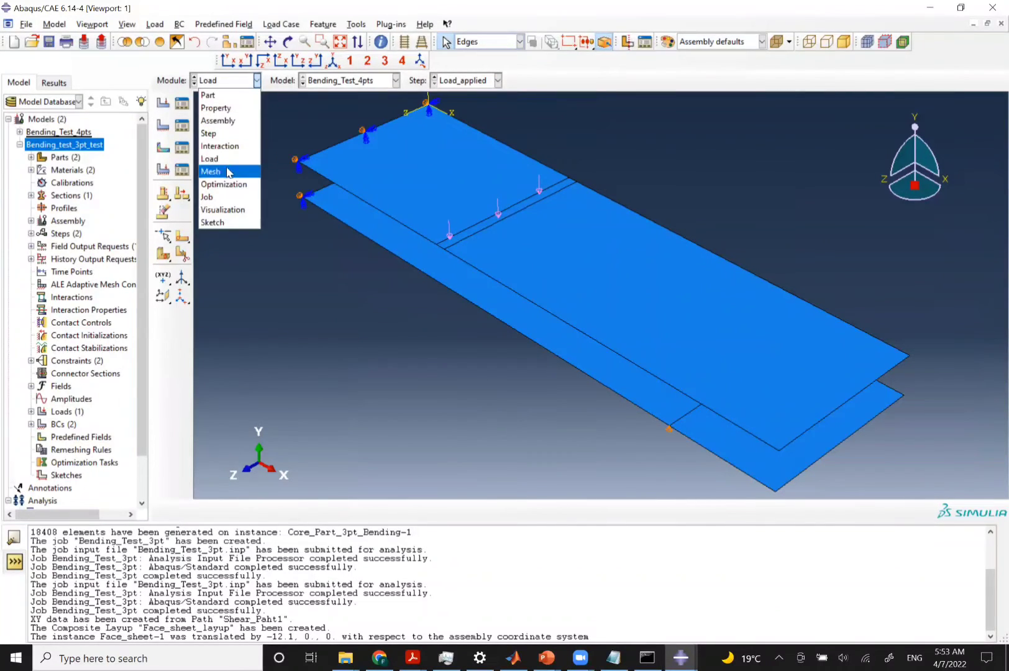
click(233, 169)
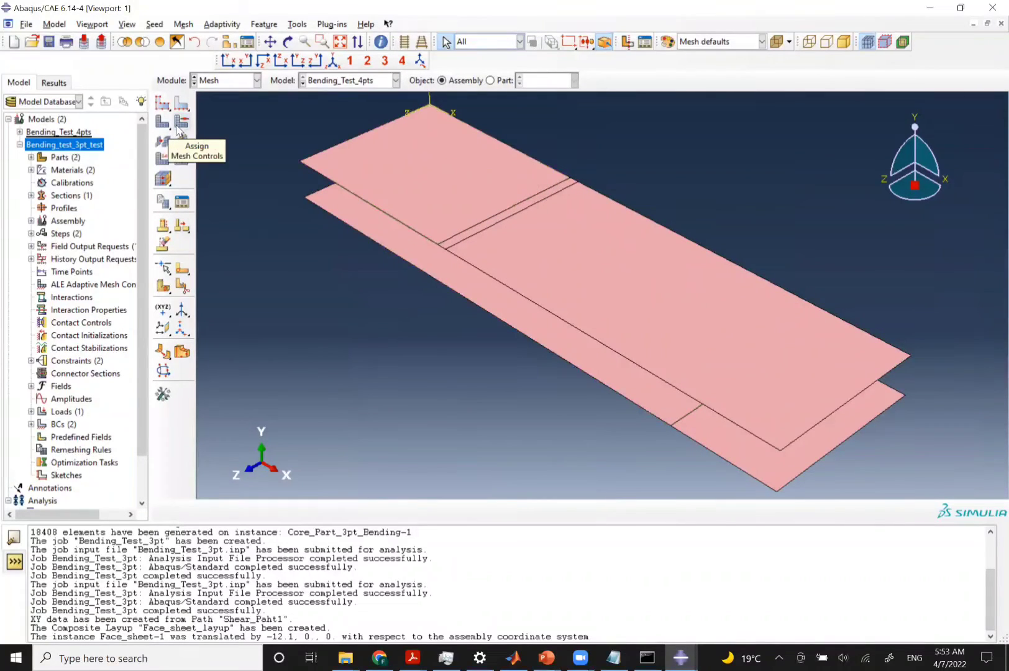
click(180, 123)
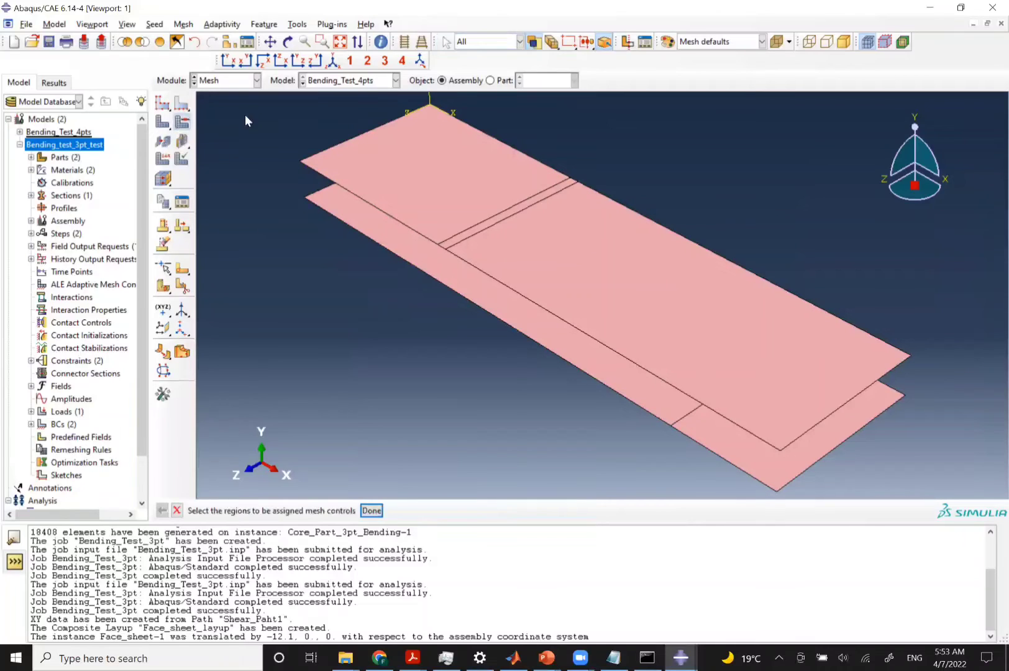
drag(257, 111, 868, 500)
middle_click(868, 496)
click(674, 313)
click(690, 381)
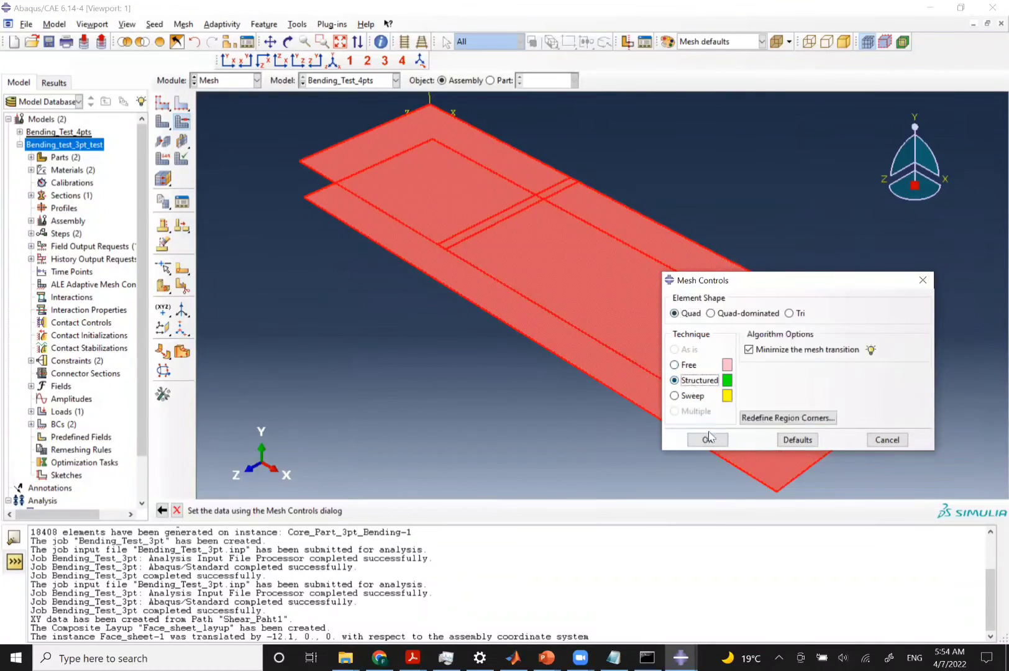
click(708, 439)
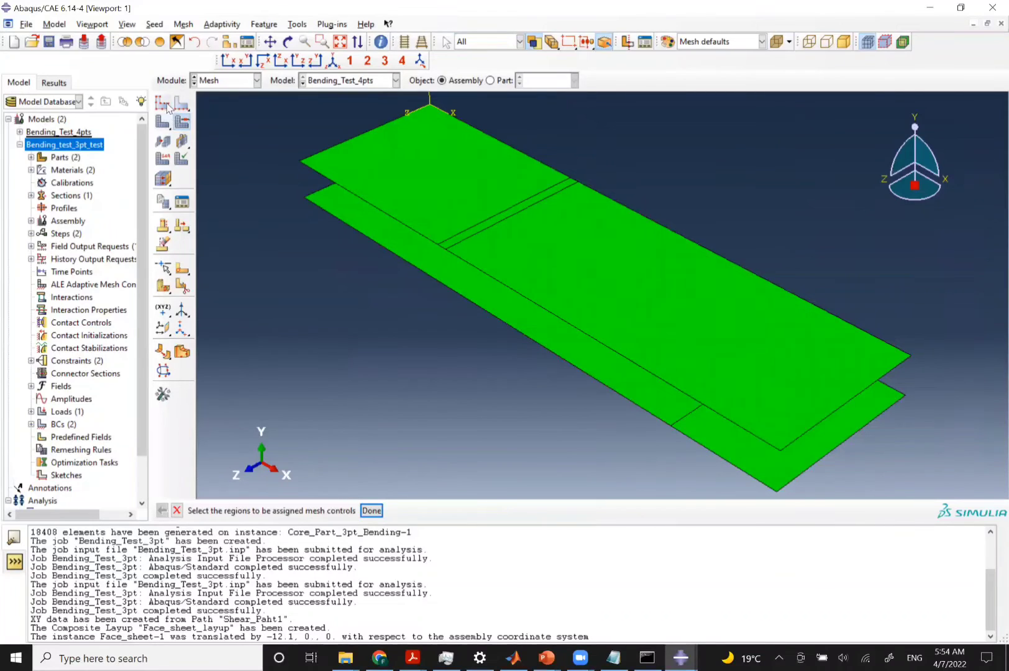
Assign global seeds with an approximate size of 0.1 to both face sheet instances
click(163, 103)
drag(275, 150, 590, 282)
middle_click(892, 456)
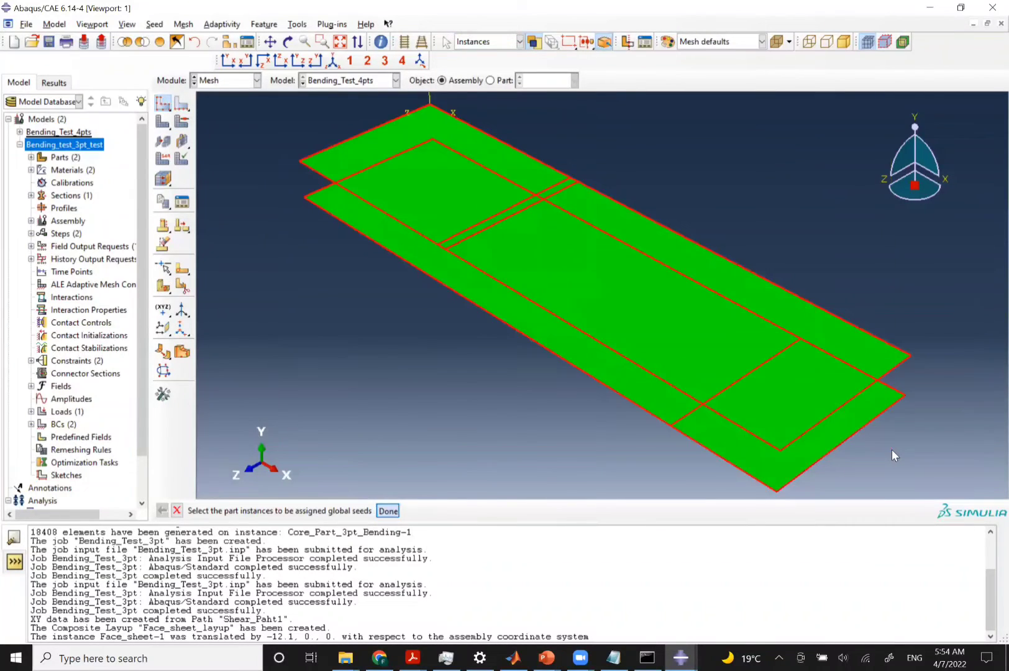
text(0.1)
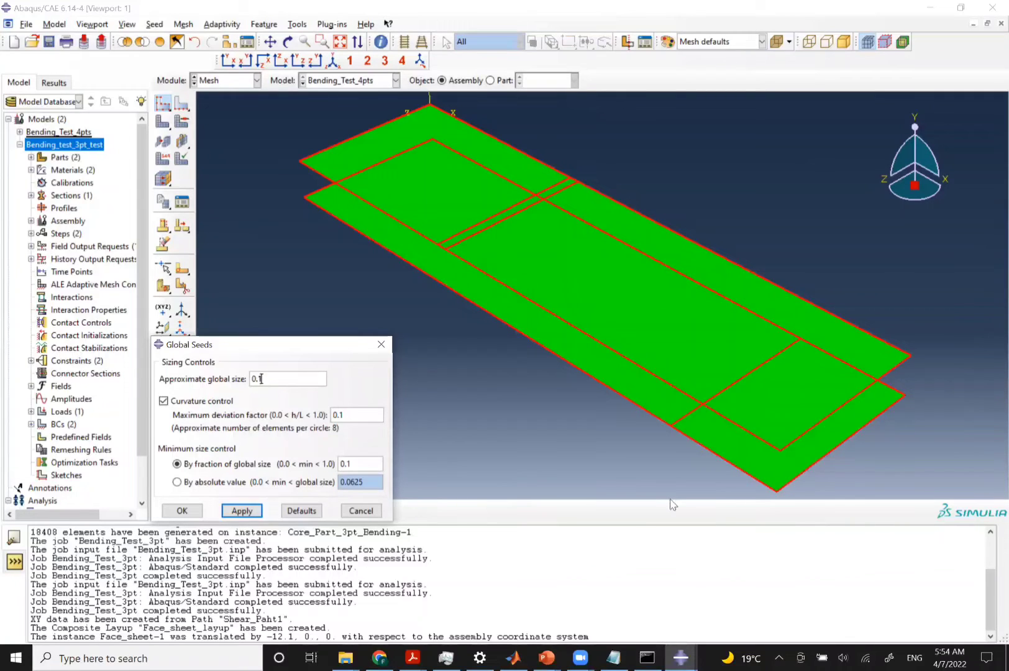
click(242, 510)
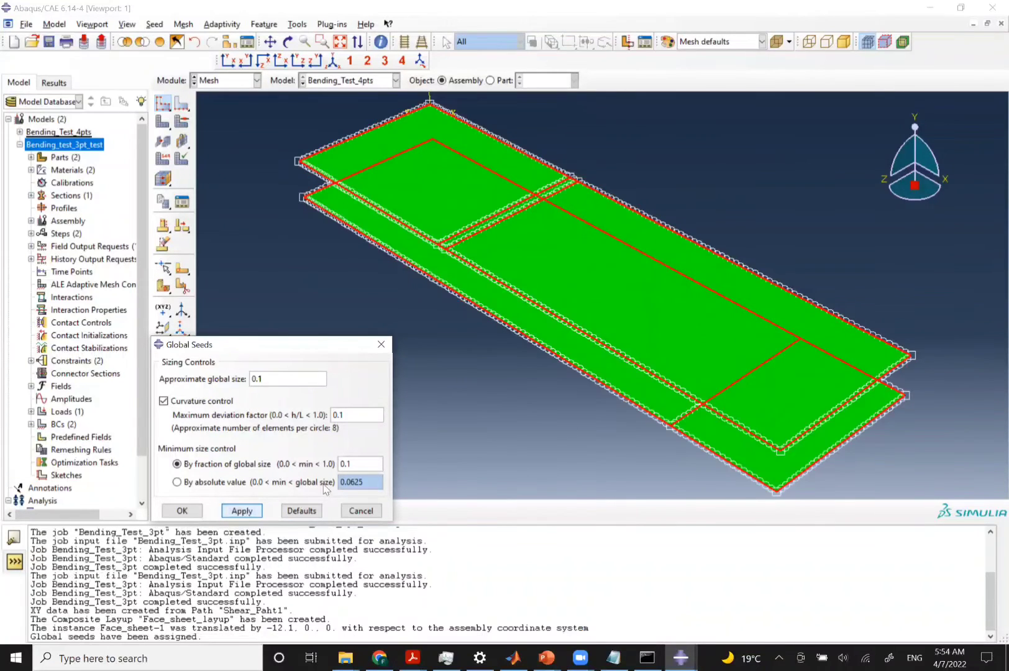
click(184, 510)
Generate the mesh on both face sheet instances
click(163, 121)
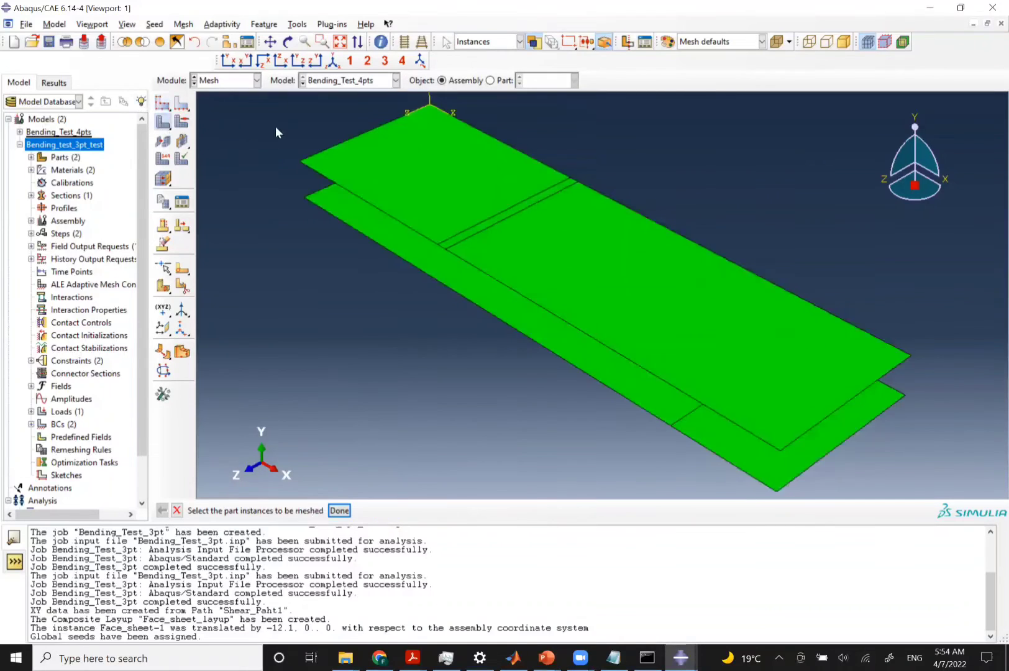
drag(297, 124, 654, 329)
middle_click(653, 329)
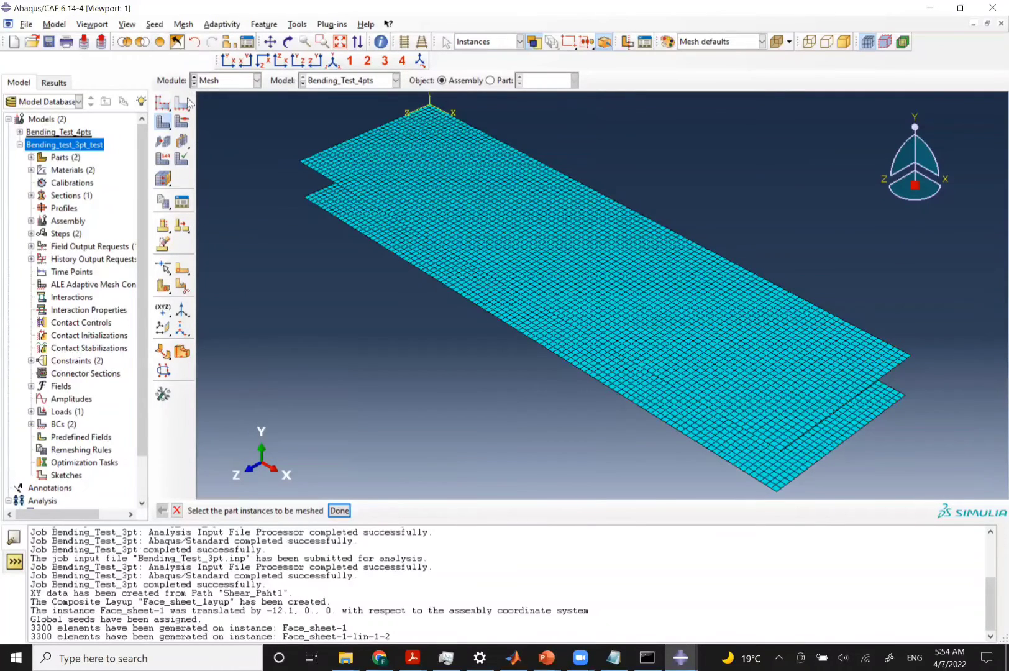
Assign global seeds with an approximate size of 0.2 to the core instance
click(162, 104)
click(687, 349)
middle_click(687, 349)
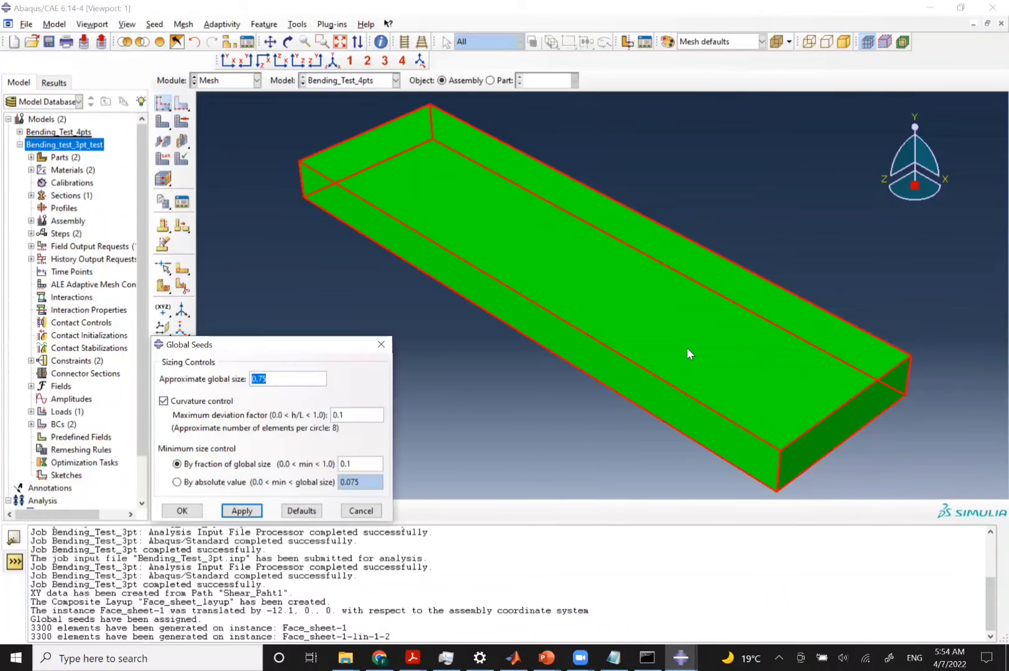
text(.0)
text(0.2)
key(Return)
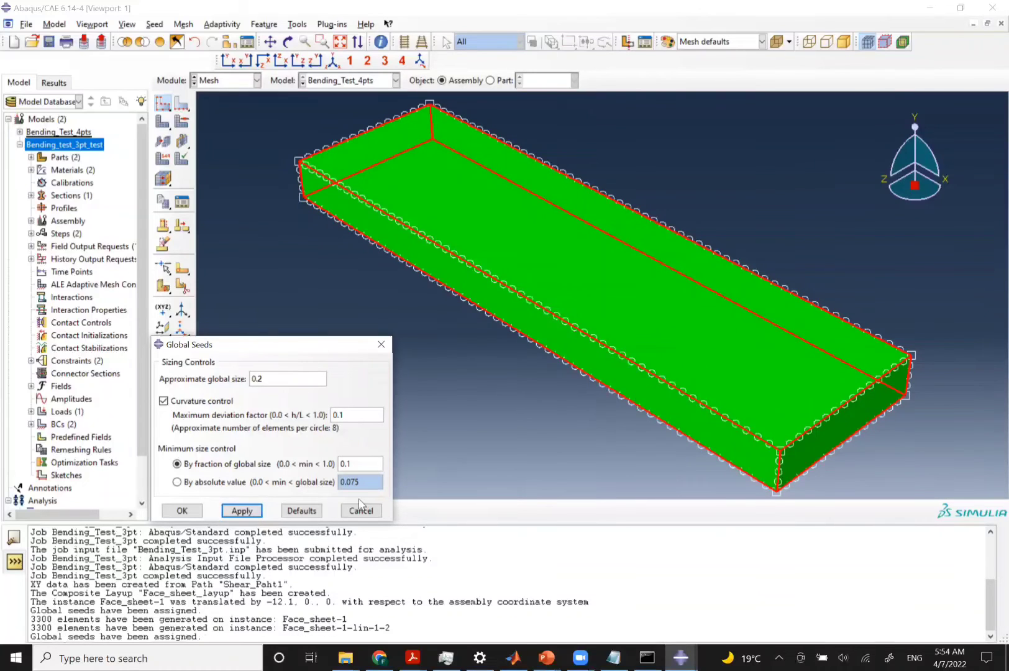
click(361, 510)
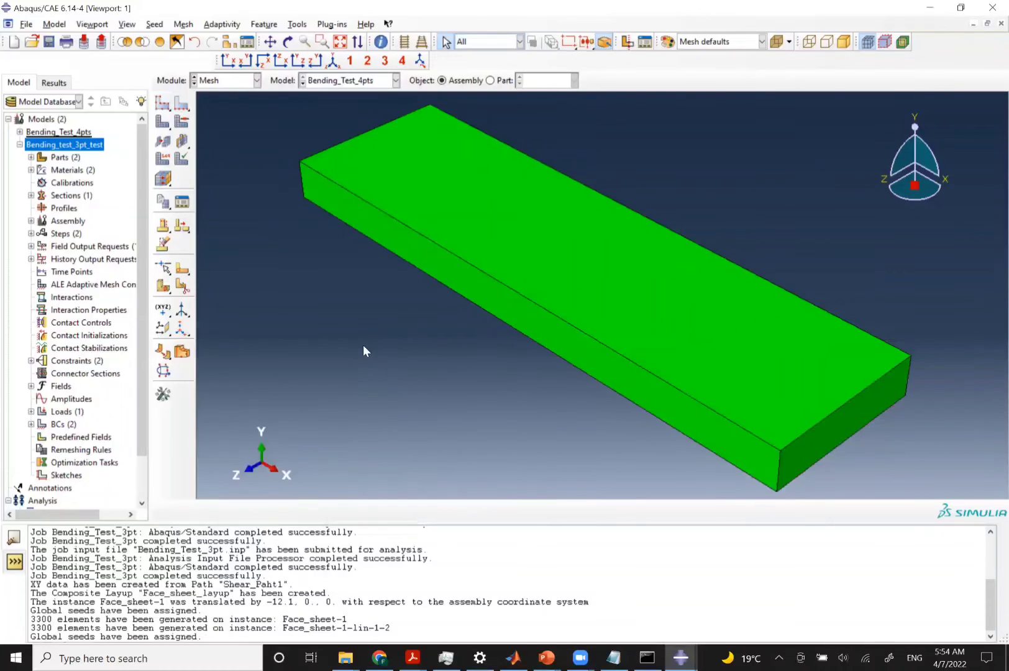
Generate the mesh on the core instance
click(163, 122)
click(424, 169)
middle_click(424, 168)
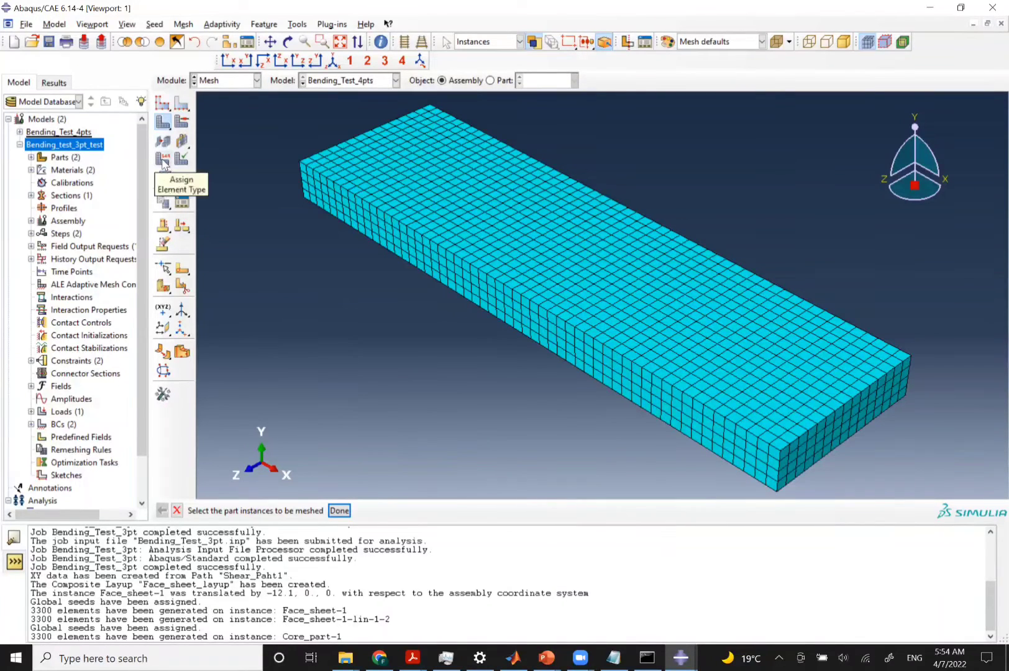
Assign the core Standard 3D Stress hex elements with Quadratic geometric order and reduced integration turned off
click(163, 160)
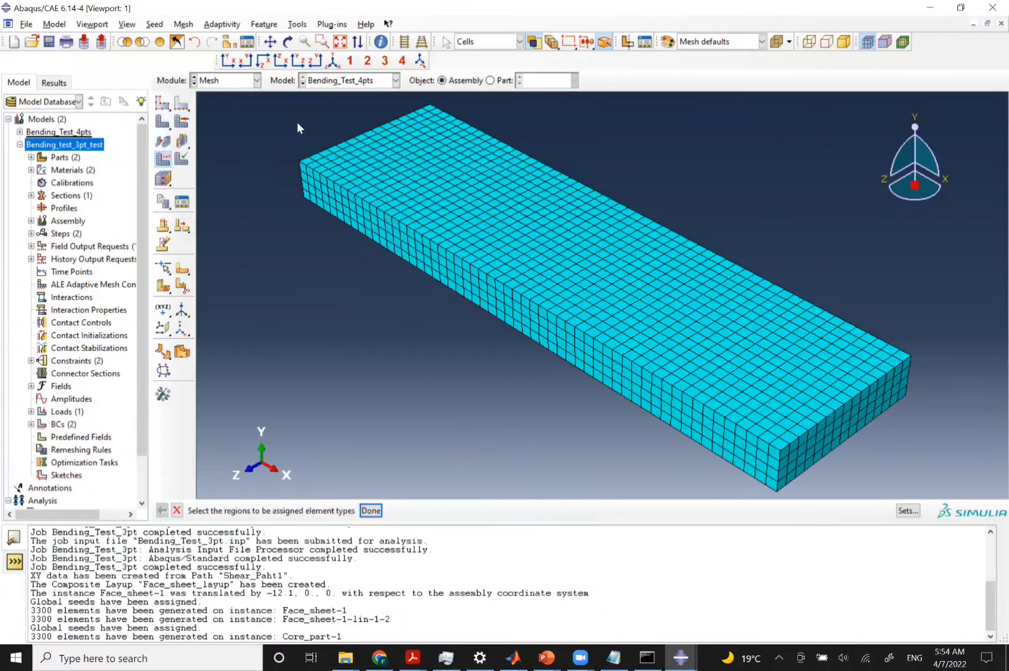
drag(297, 121, 888, 497)
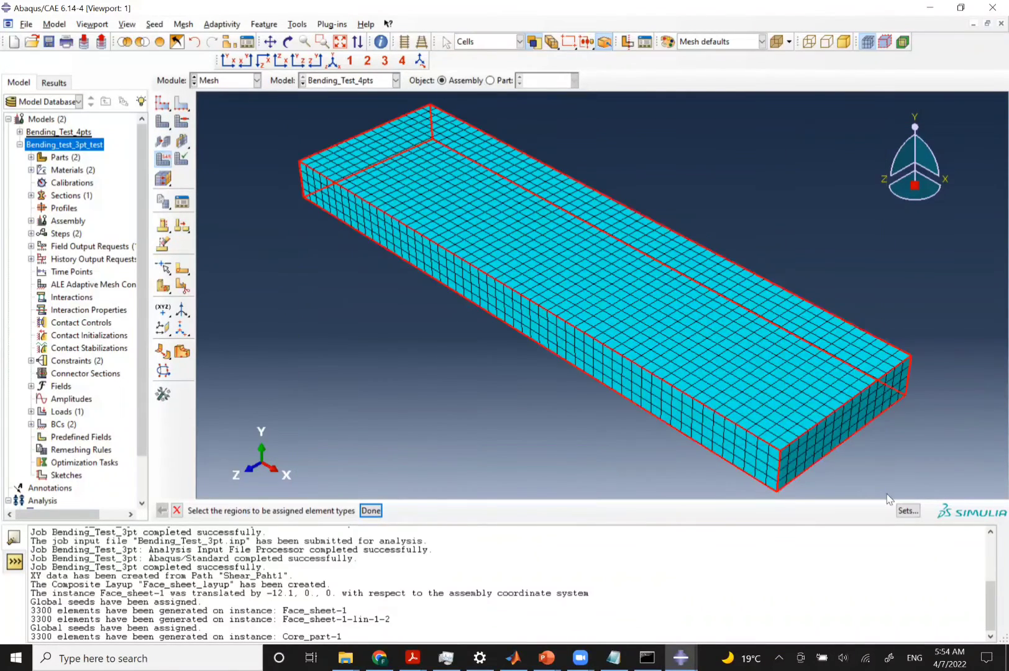
middle_click(889, 497)
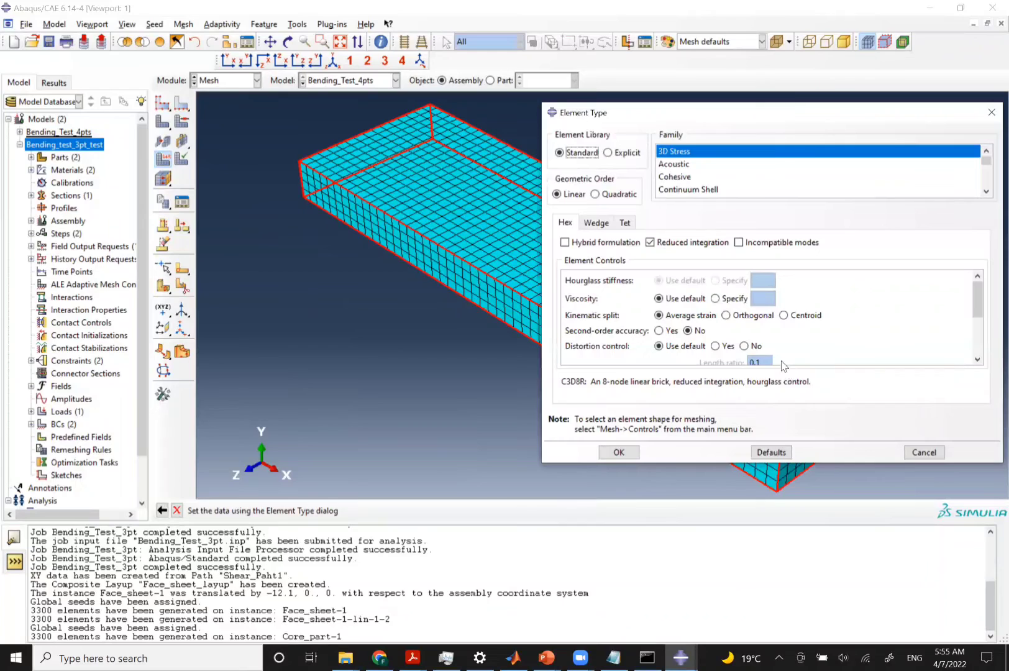
click(595, 195)
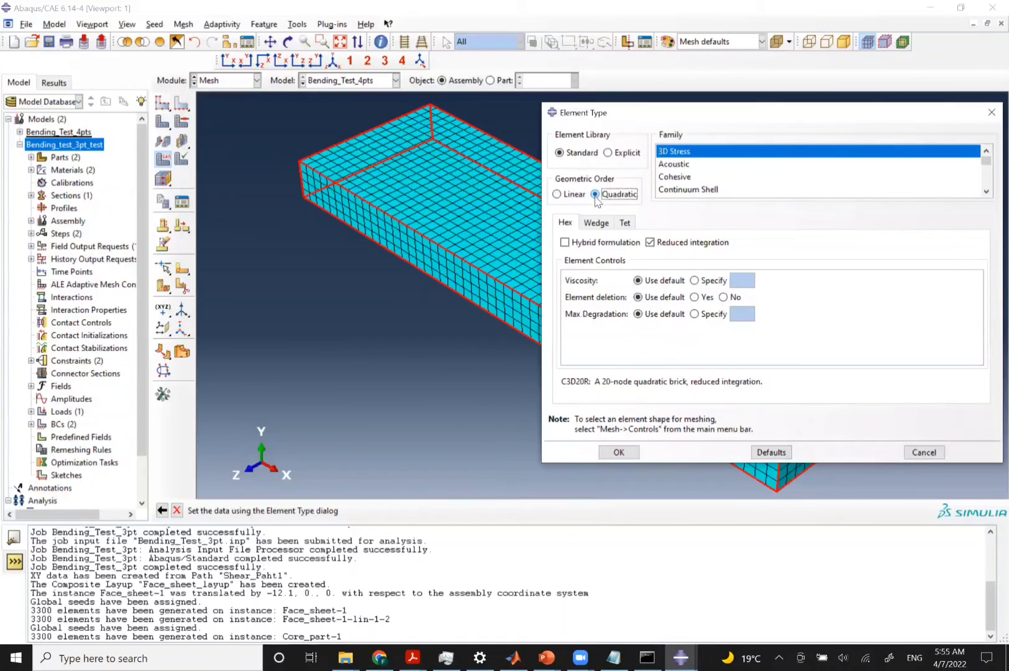
click(651, 243)
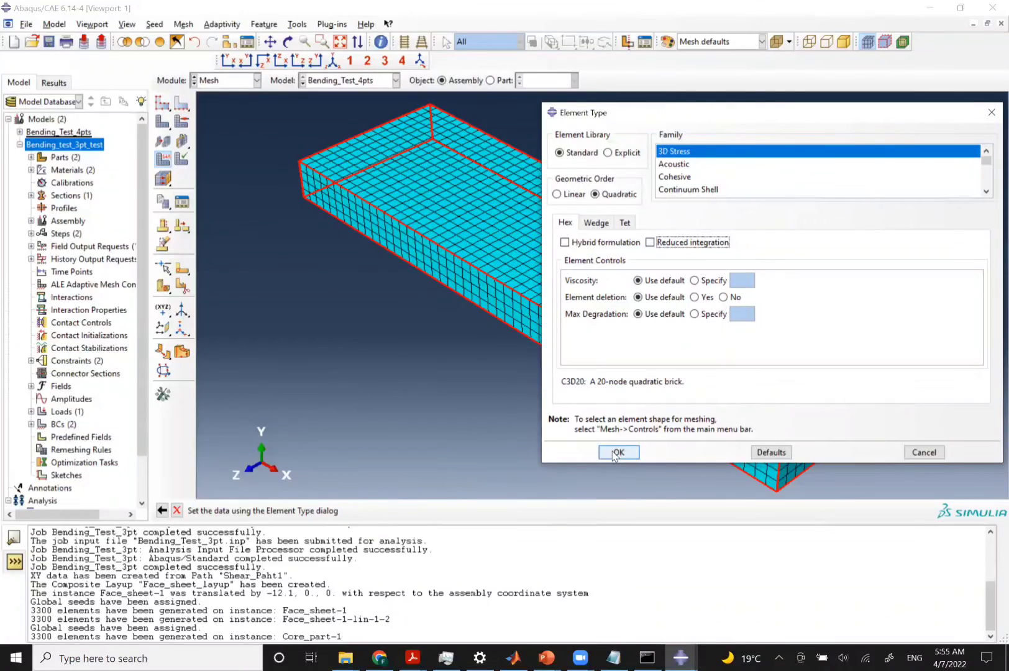
click(615, 453)
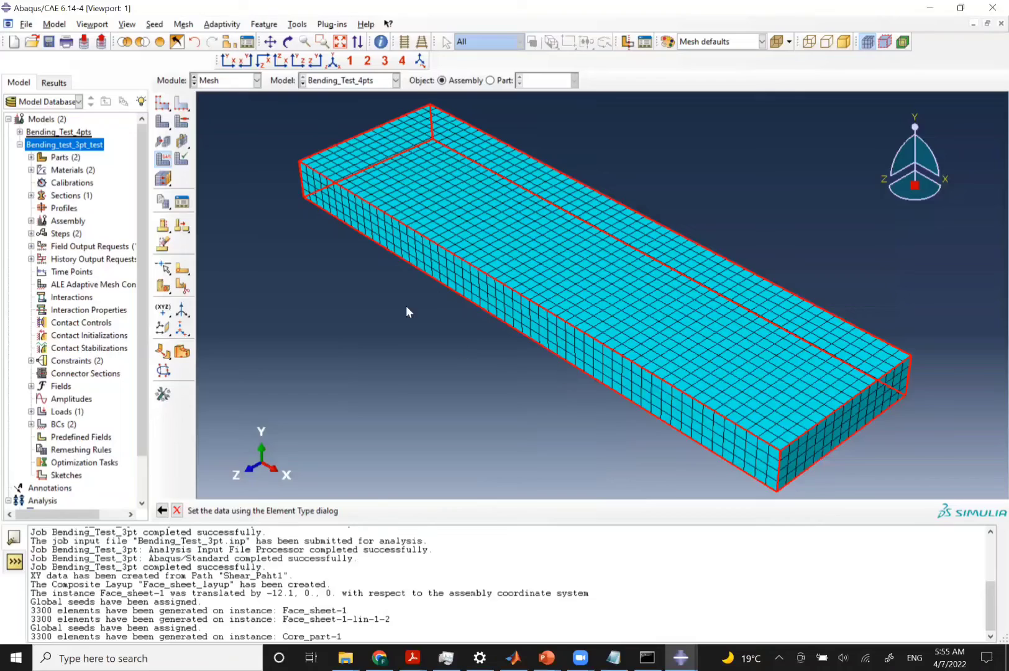
Create a full analysis job named Bending_Test_4pts from the Bending_Test_4pts model
click(227, 85)
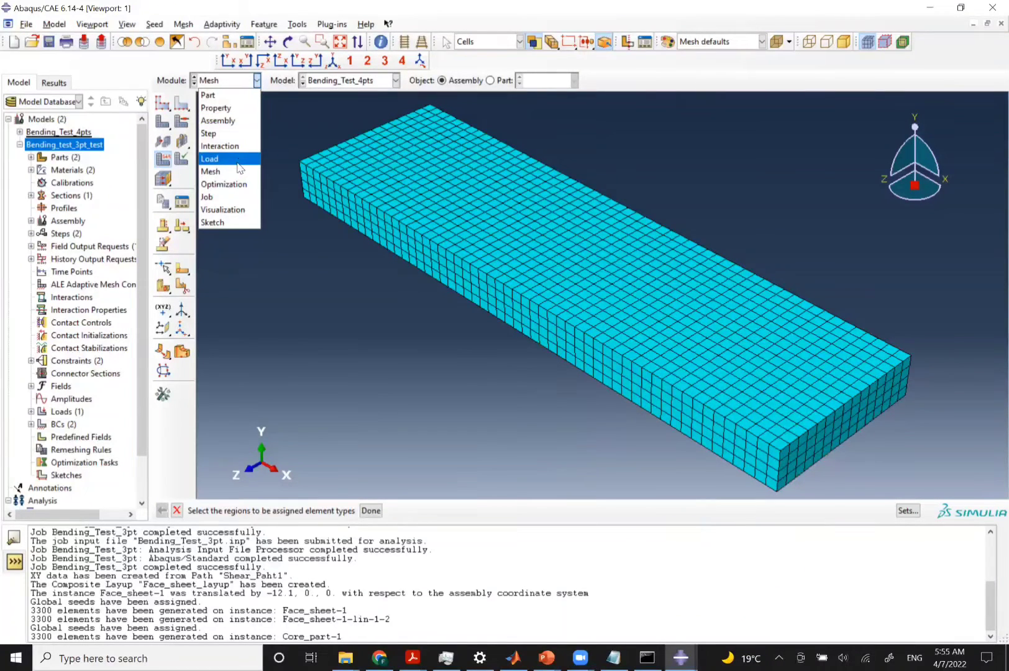
click(229, 196)
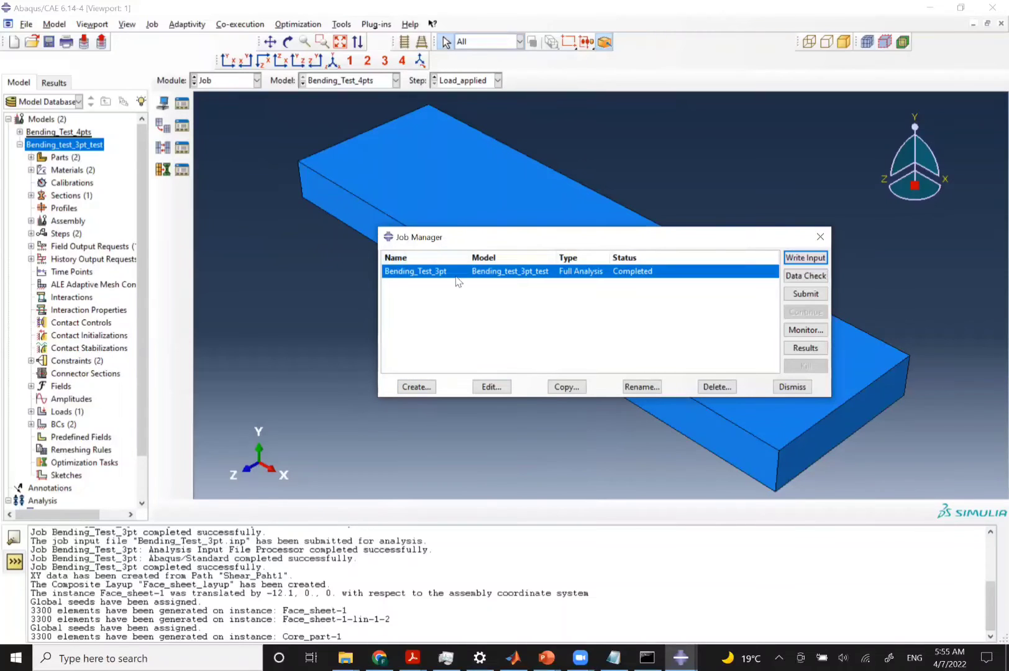
click(415, 387)
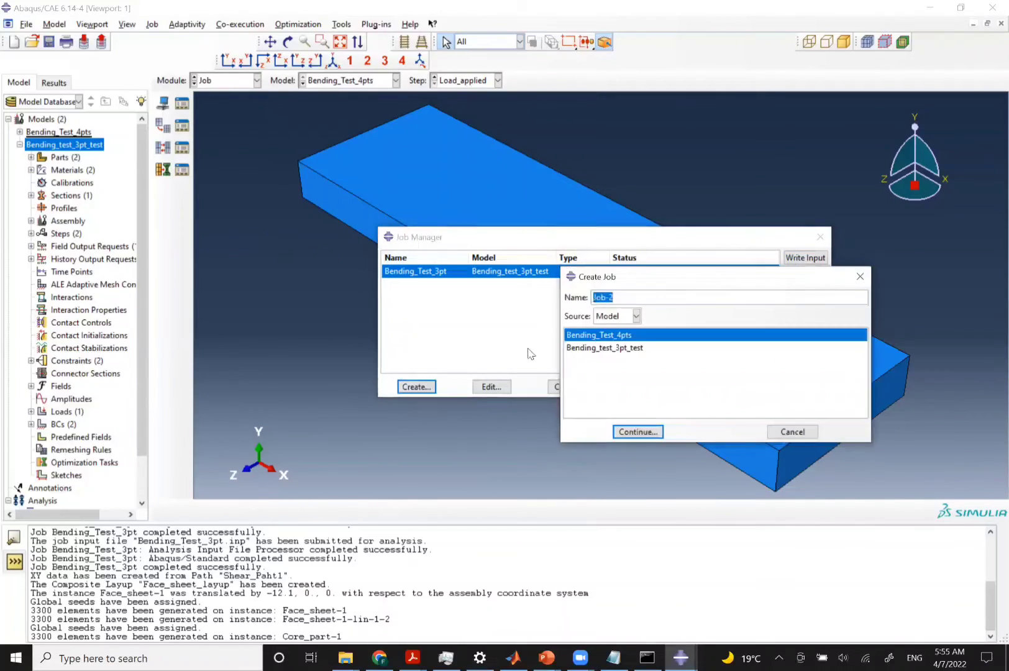
text(Bending_Te)
click(640, 433)
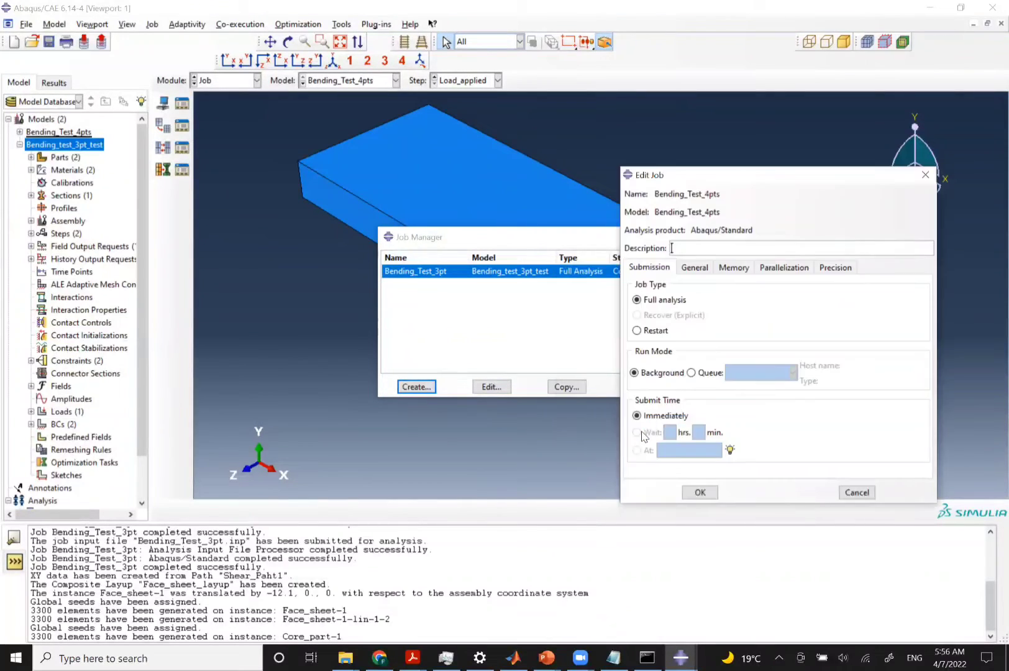
click(700, 493)
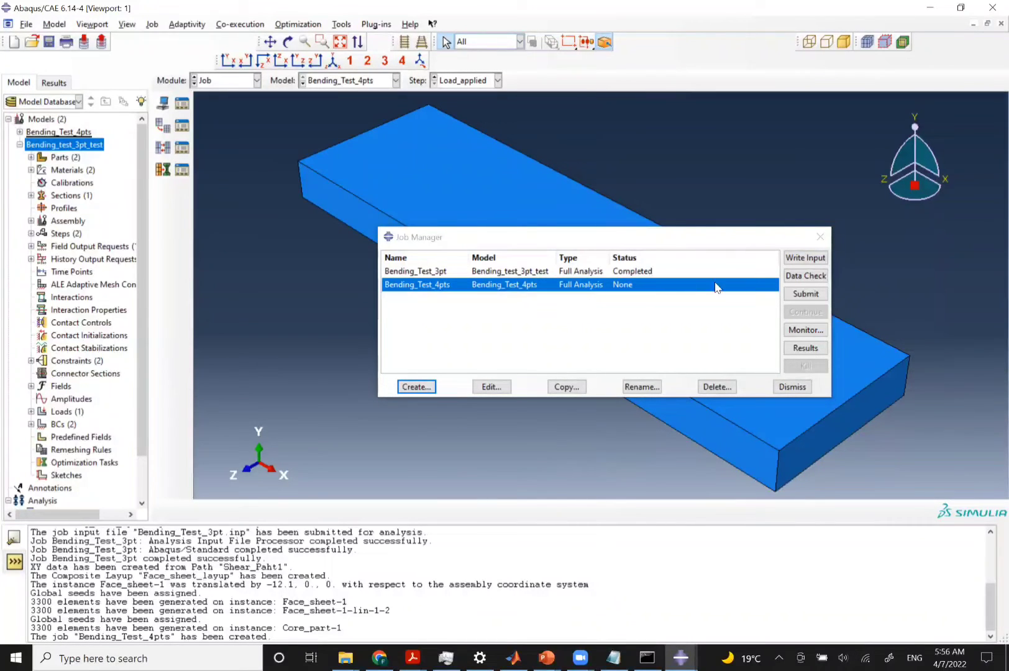
Run a data check on the Bending_Test_4pts job and review its warnings in the job monitor
click(806, 275)
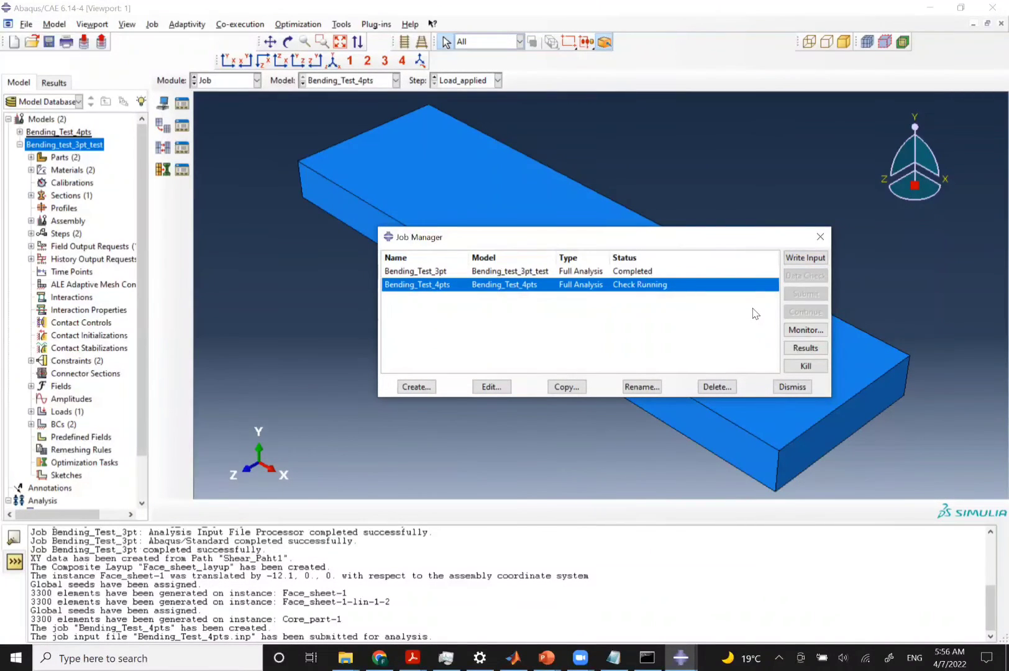
click(805, 329)
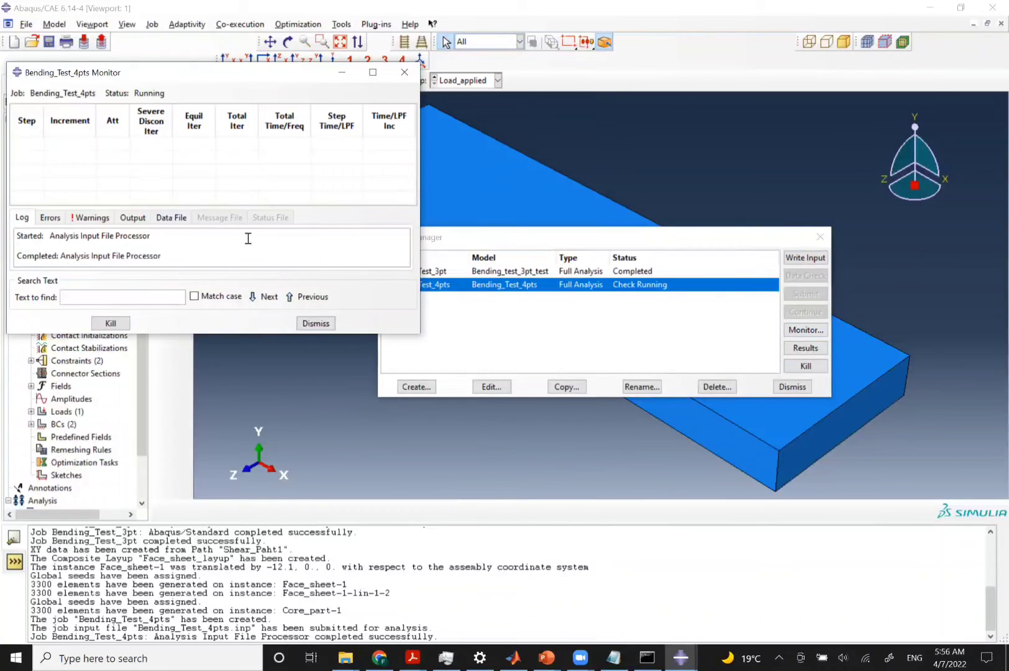
click(92, 217)
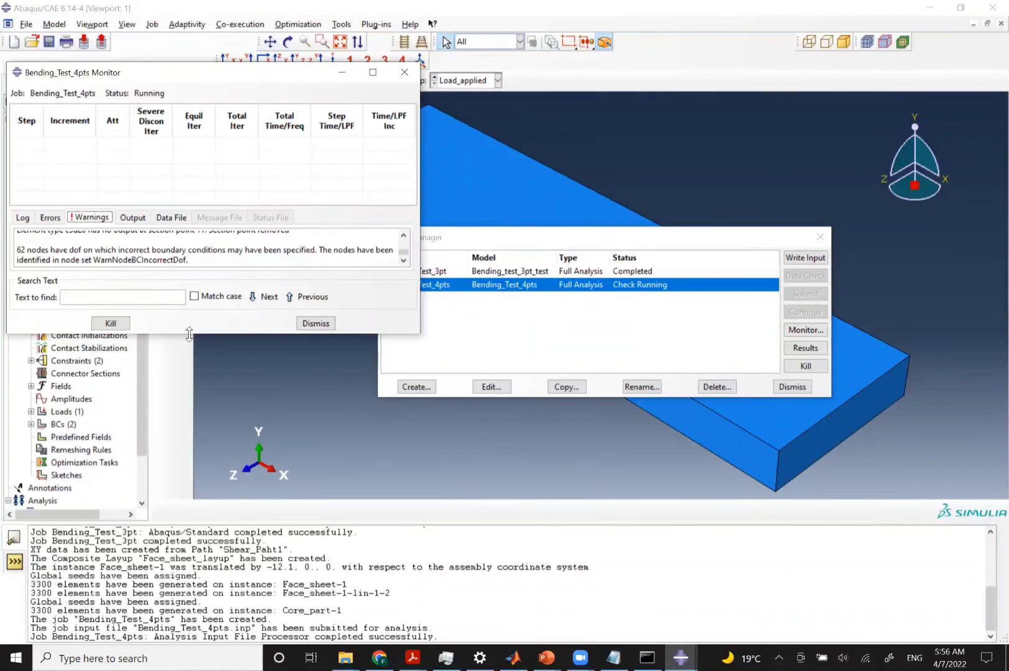
drag(189, 334, 150, 521)
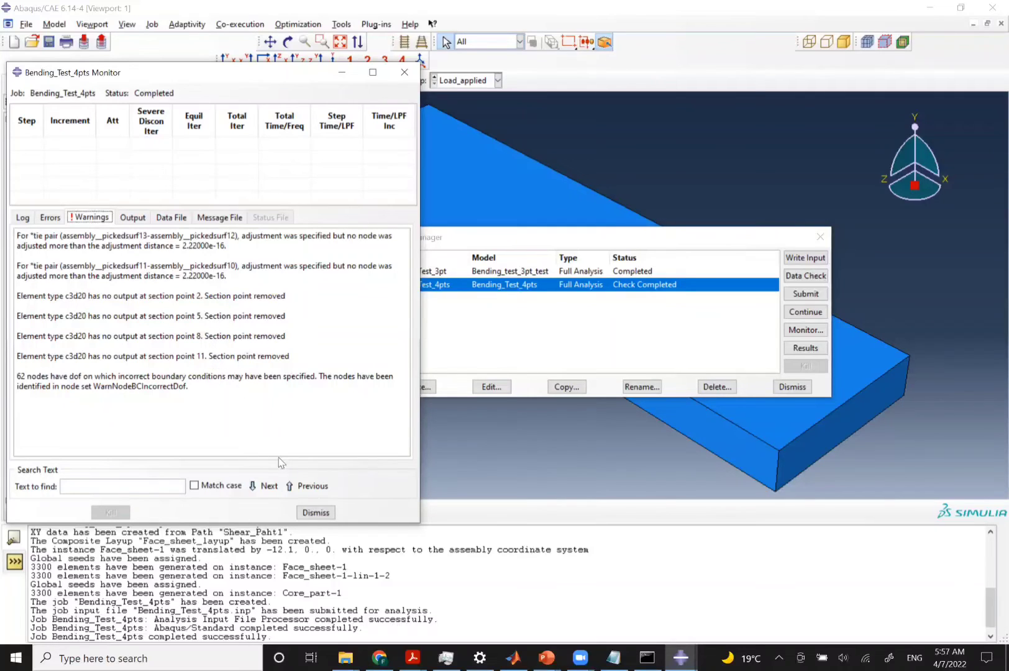
double_click(70, 296)
click(61, 296)
drag(61, 296, 86, 300)
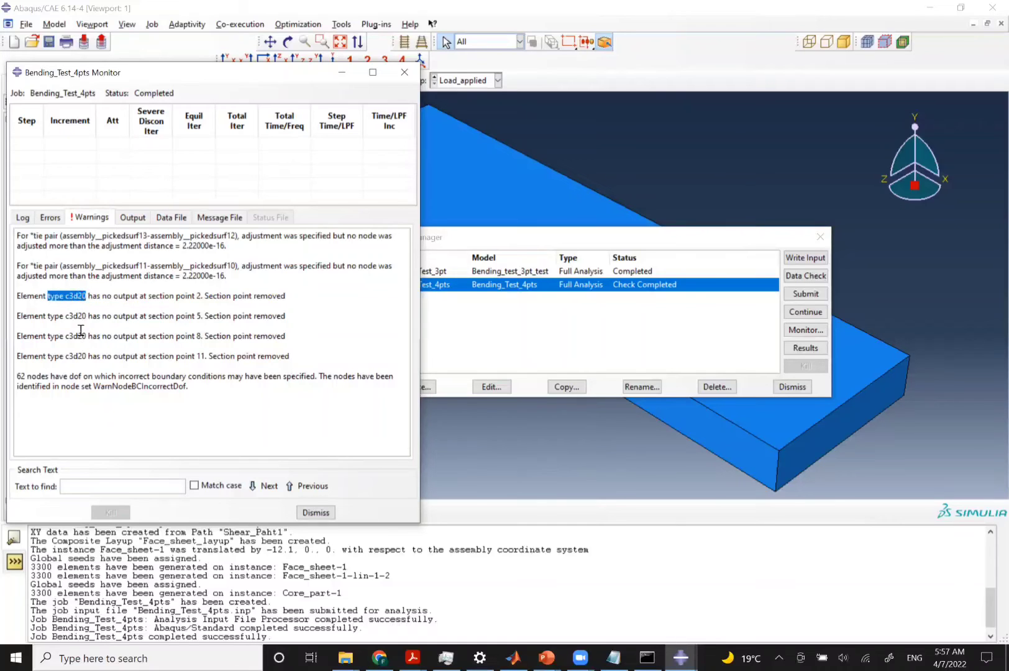
click(17, 326)
click(316, 514)
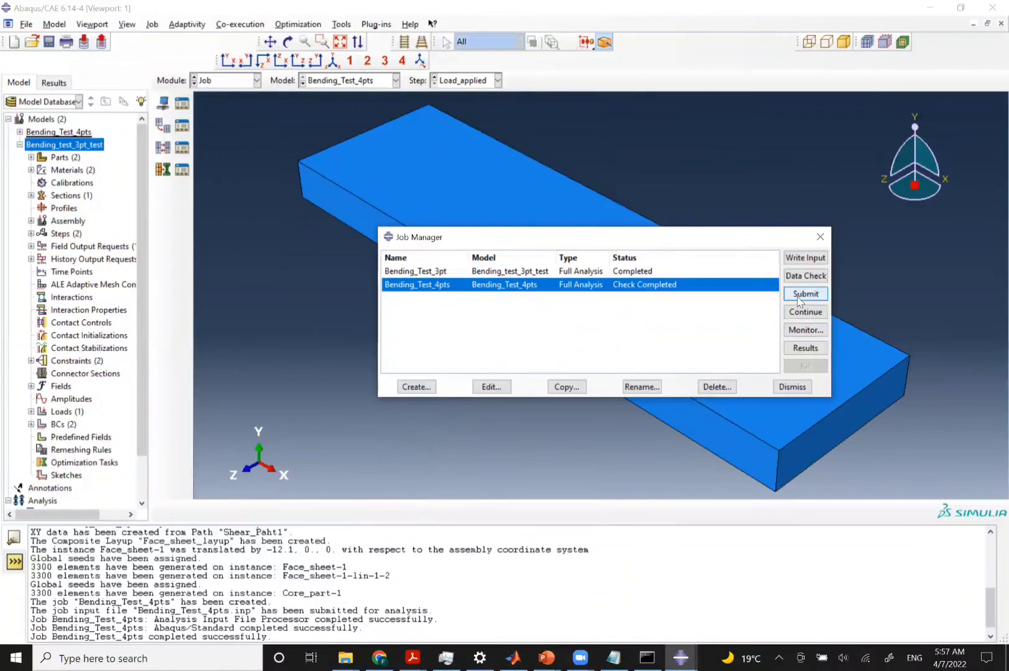
Submit the Bending_Test_4pts job for analysis, overwriting its existing job files
click(798, 297)
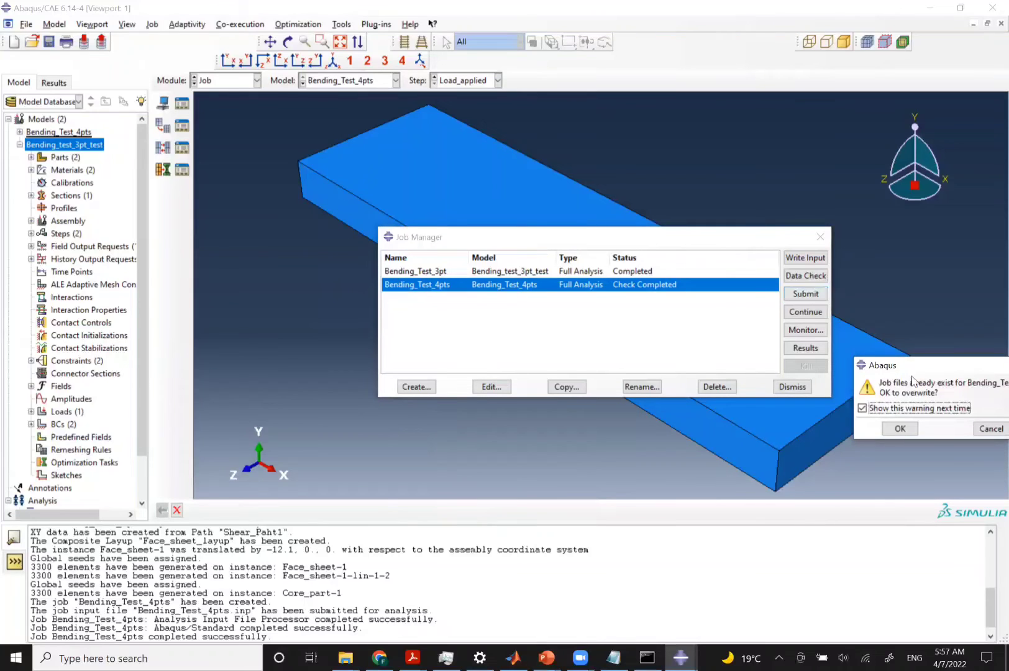
click(894, 435)
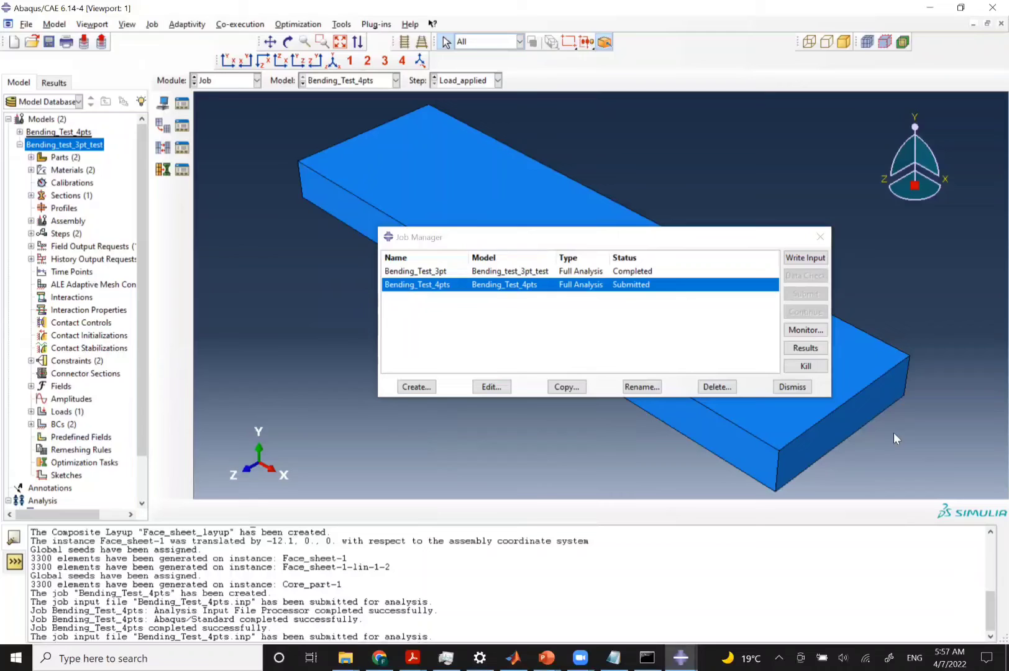
Switch to the PowerPoint slide show and go back to the slide describing the four-point bending specimen
key(alt+Tab)
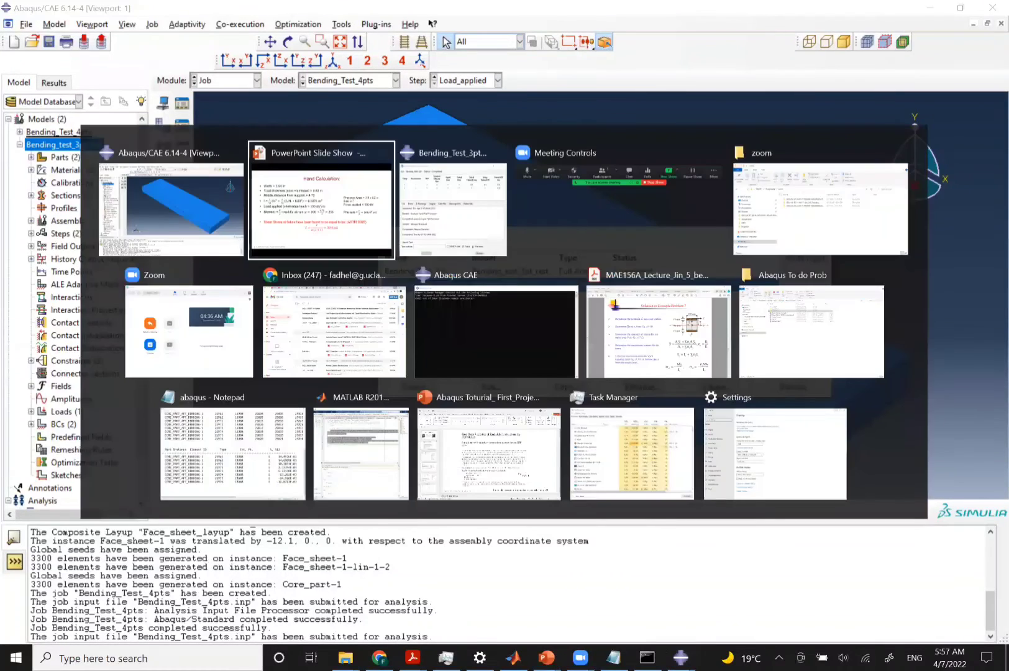
key(Right)
key(Left)
key(Left)
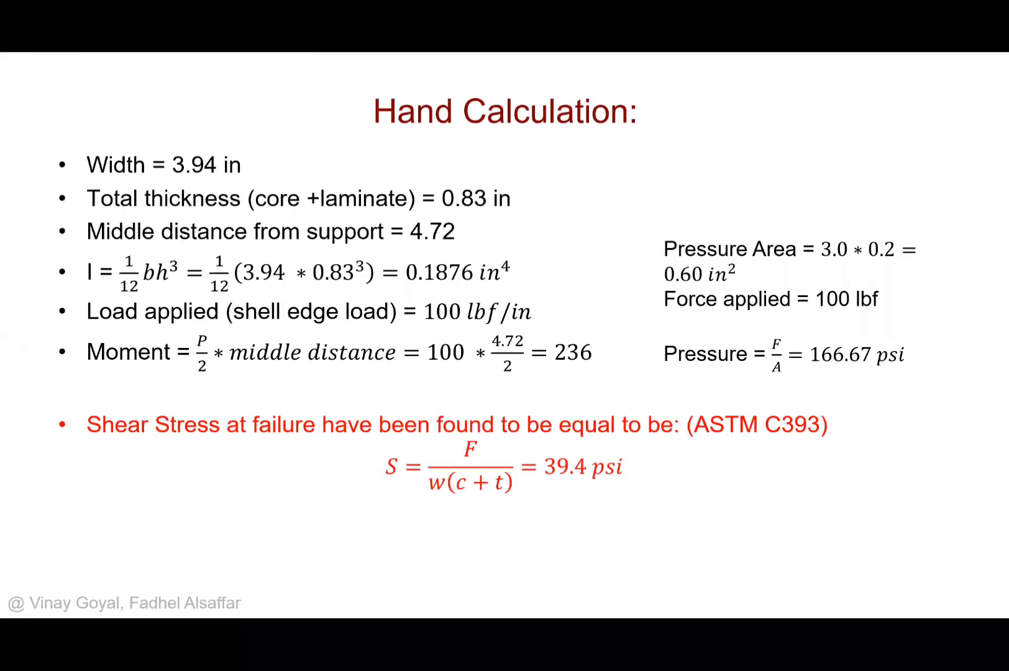
key(Left)
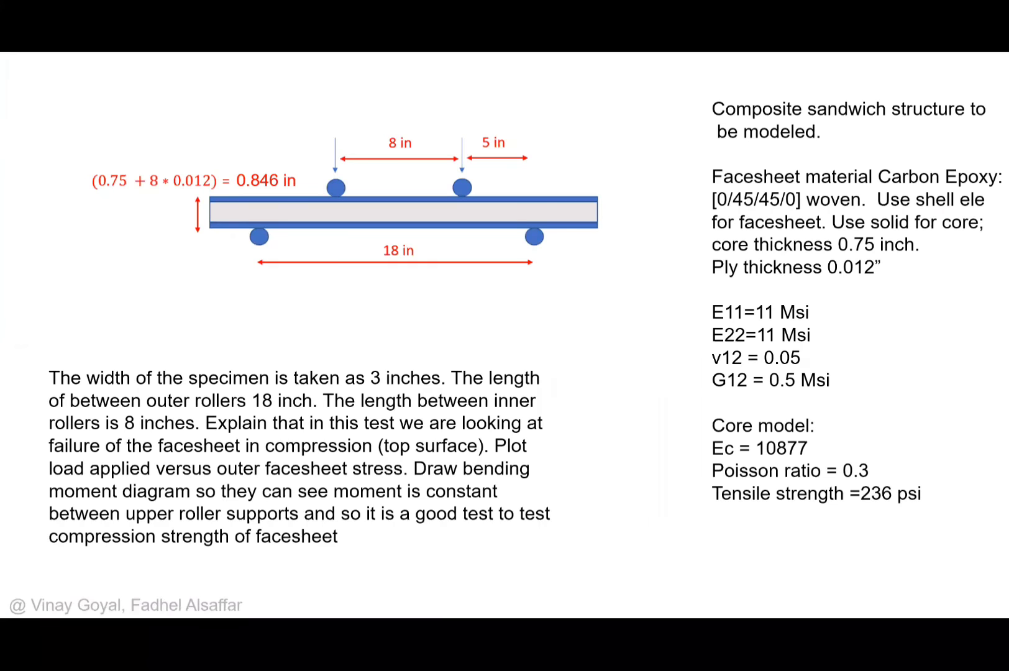
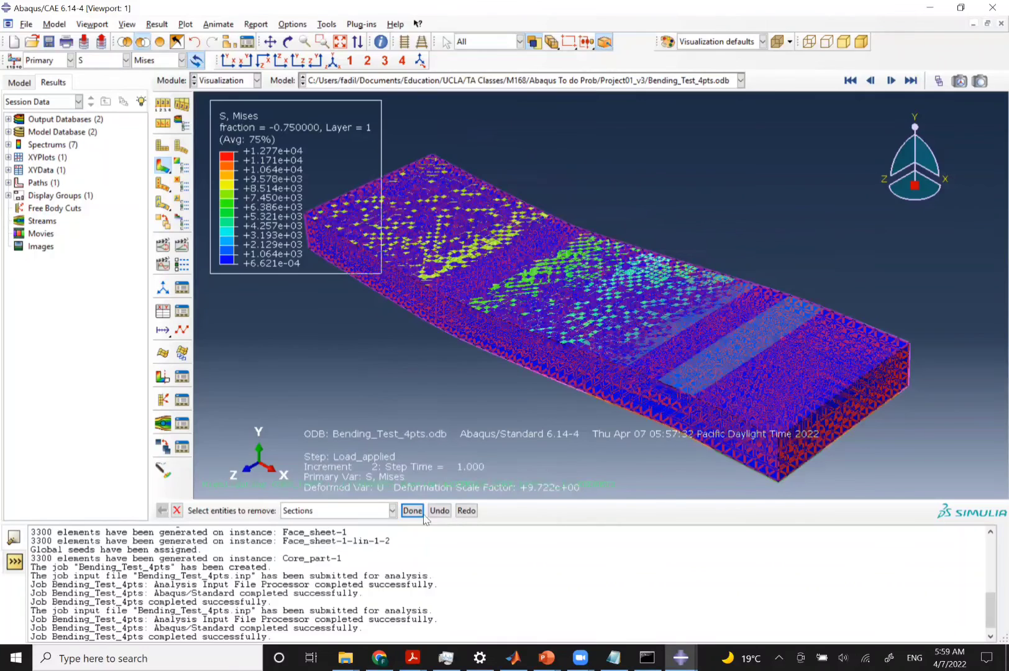
Remove the core section from the displayed results and plot the S11 stress on the two face sheets
click(414, 511)
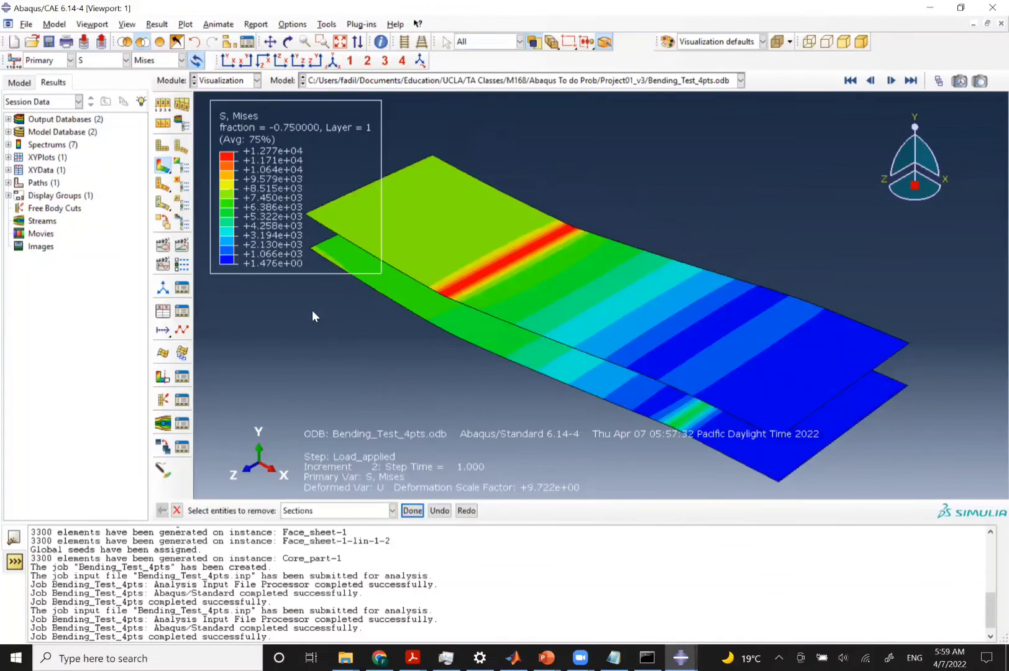
click(159, 60)
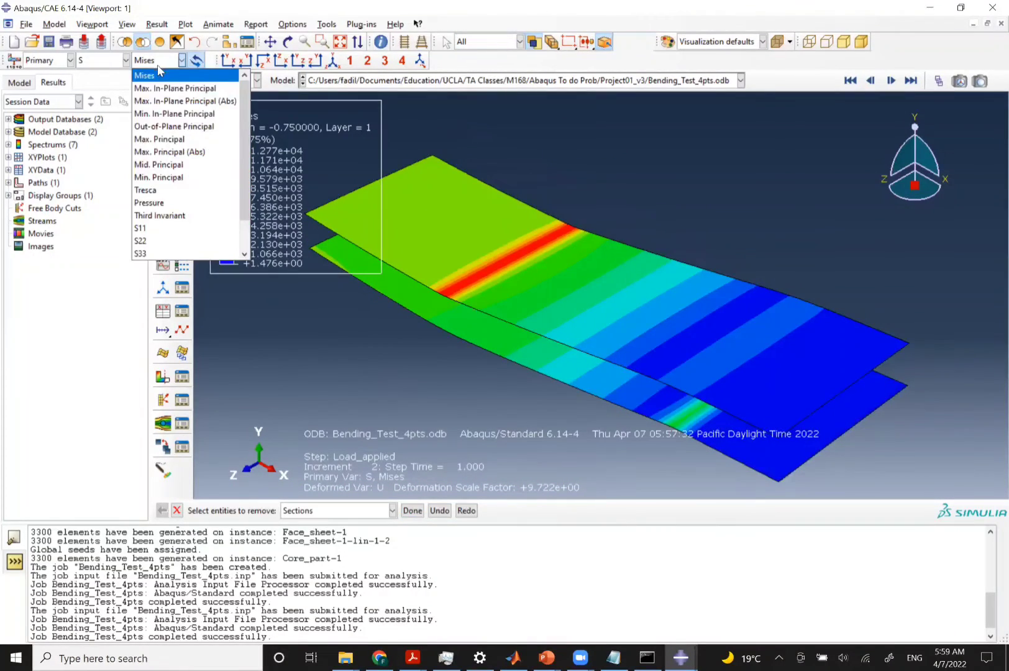
click(163, 228)
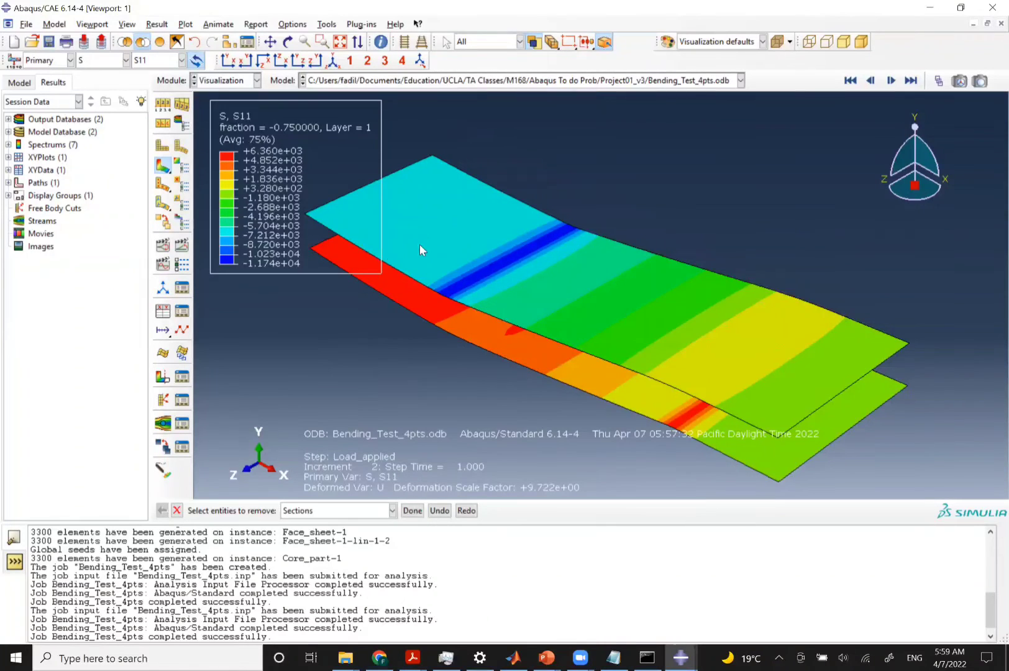
click(399, 246)
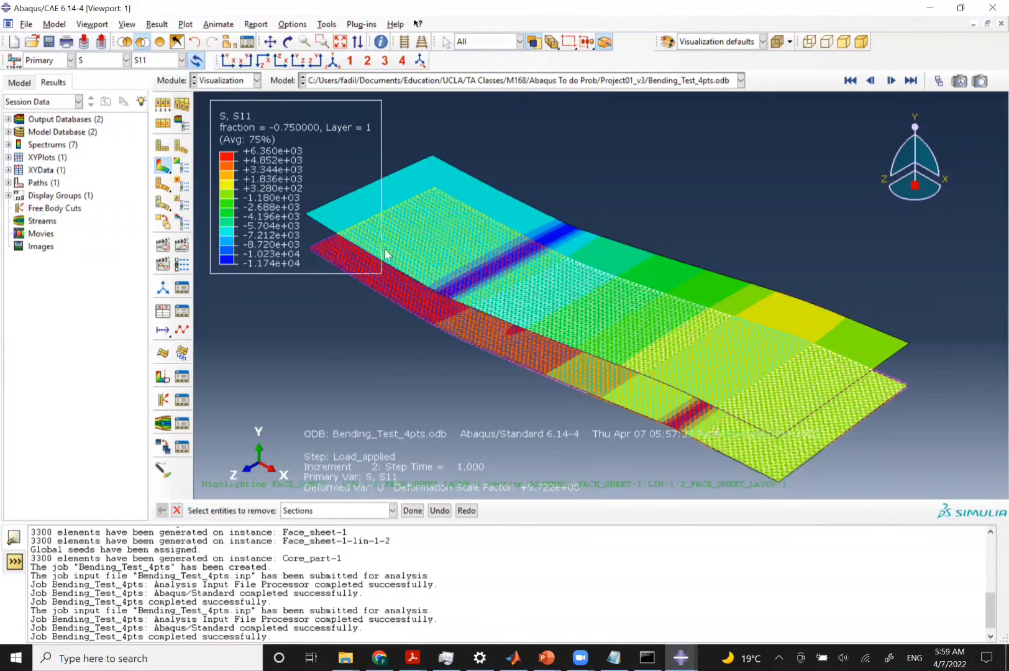
click(386, 238)
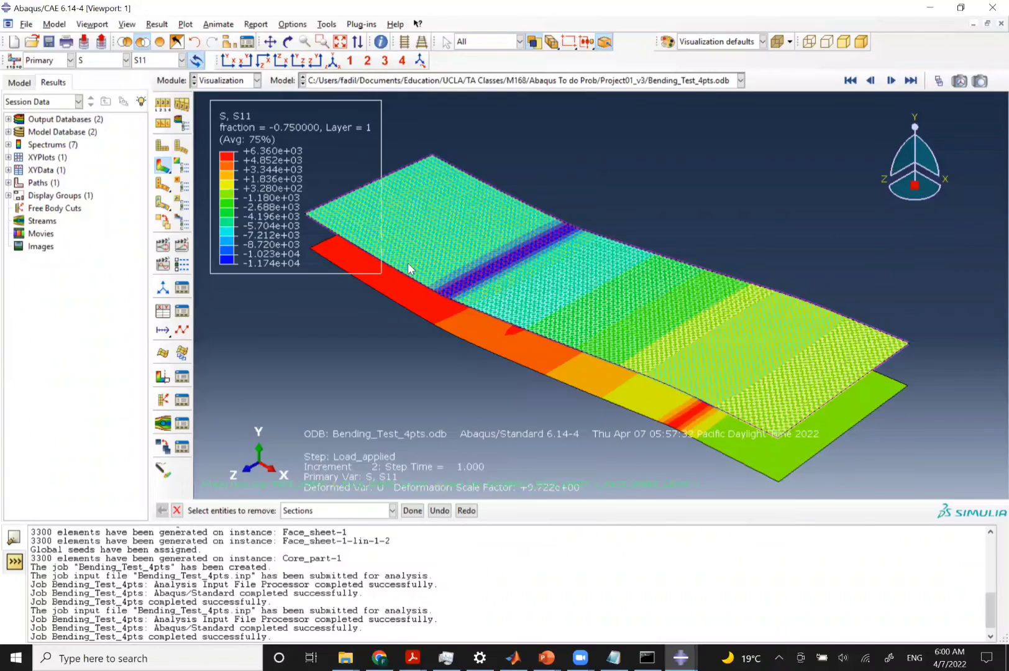
Plot the S12 shear stress and restore the complete sandwich beam in the results display
click(142, 64)
click(143, 64)
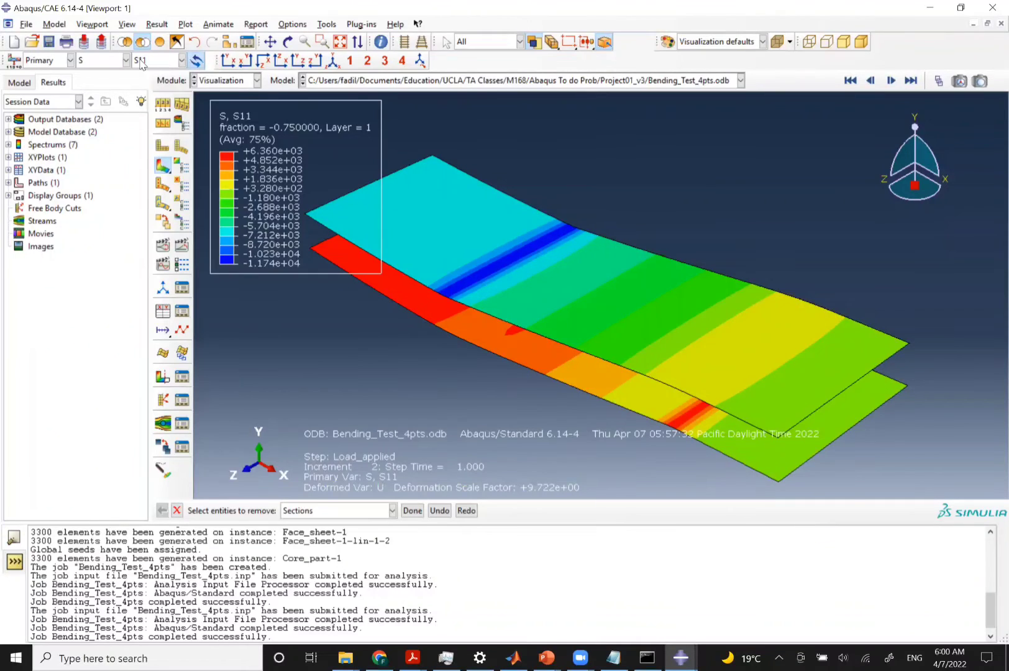
click(142, 64)
scroll(186, 191, down, 2)
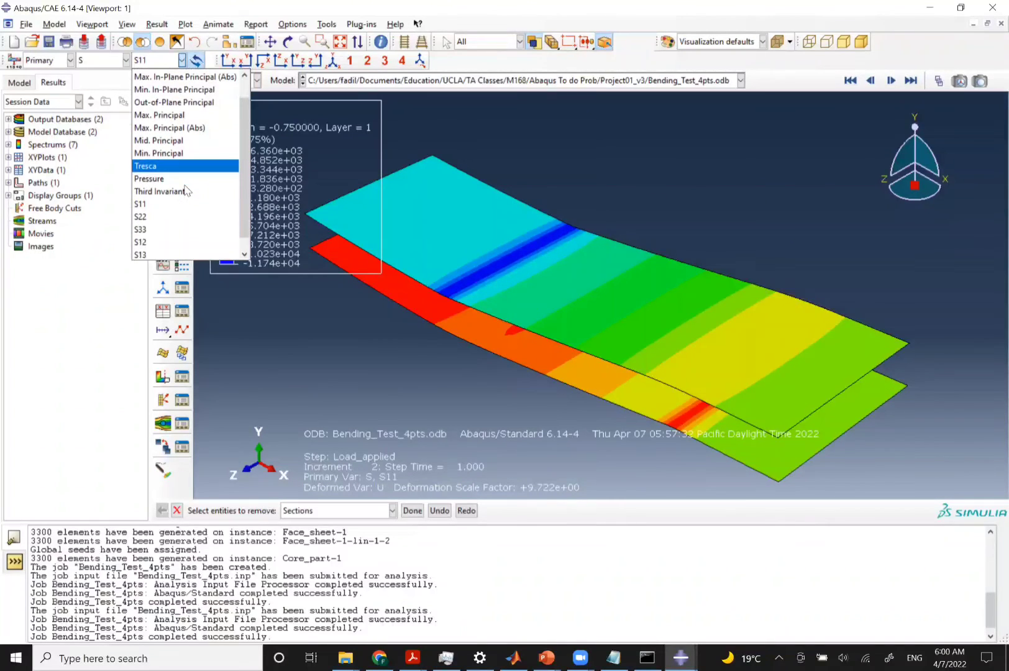
click(162, 243)
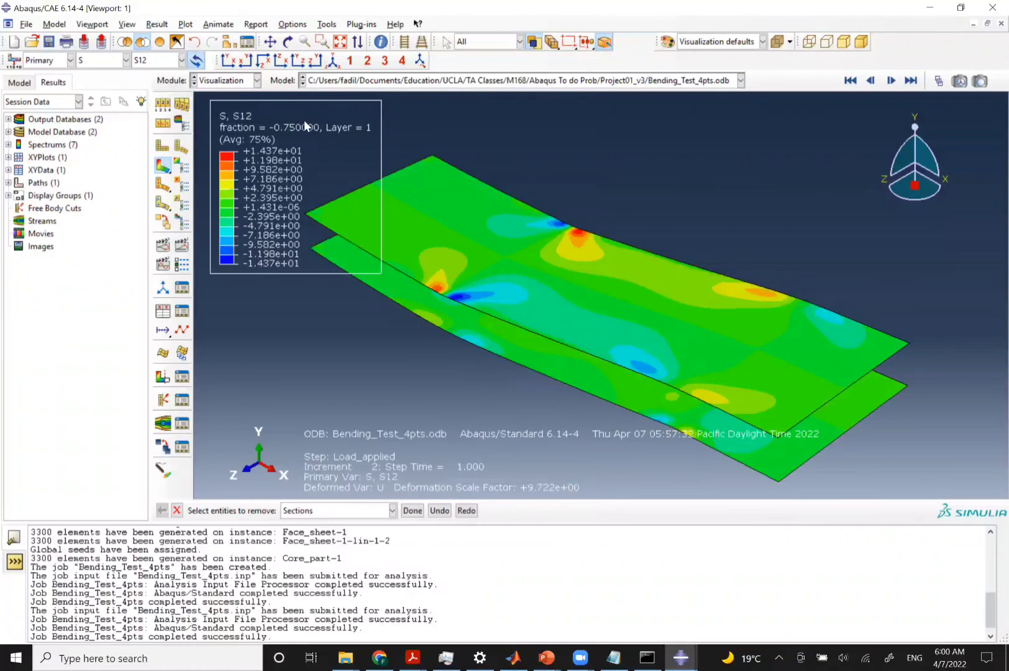
click(176, 43)
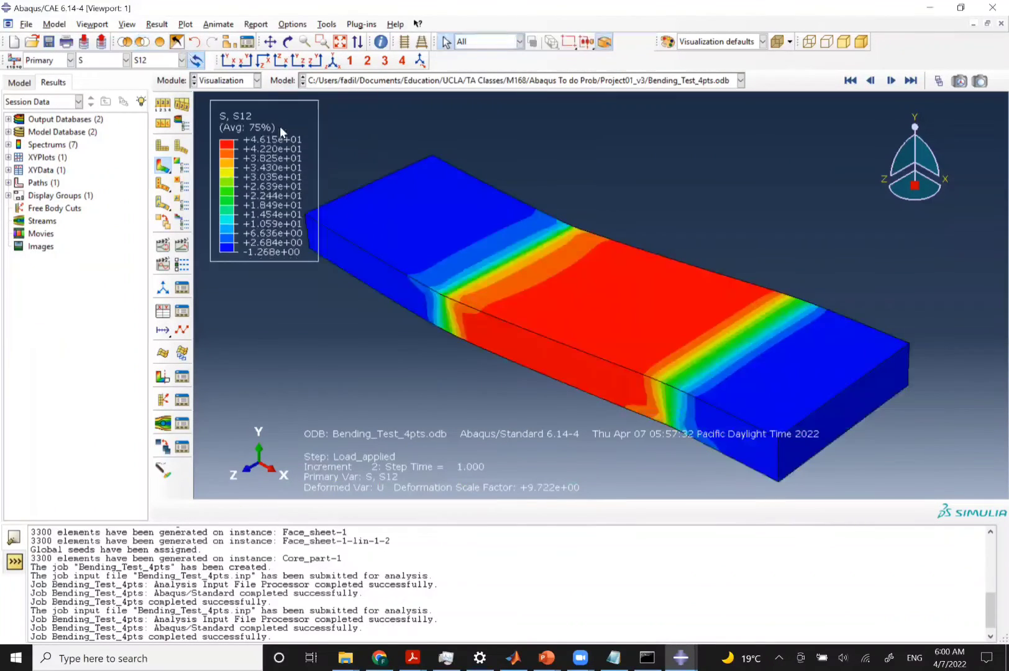
Check the beam's S12 contours against the Shear & Moment Diagram slide in PowerPoint
click(368, 251)
click(342, 245)
key(alt+Tab)
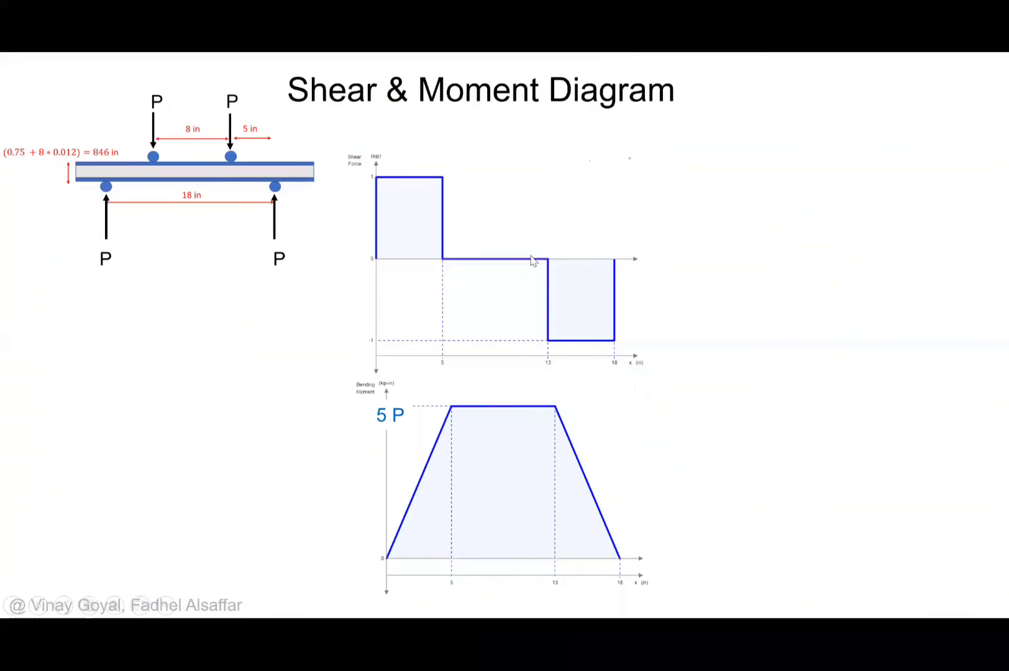
key(alt+Tab)
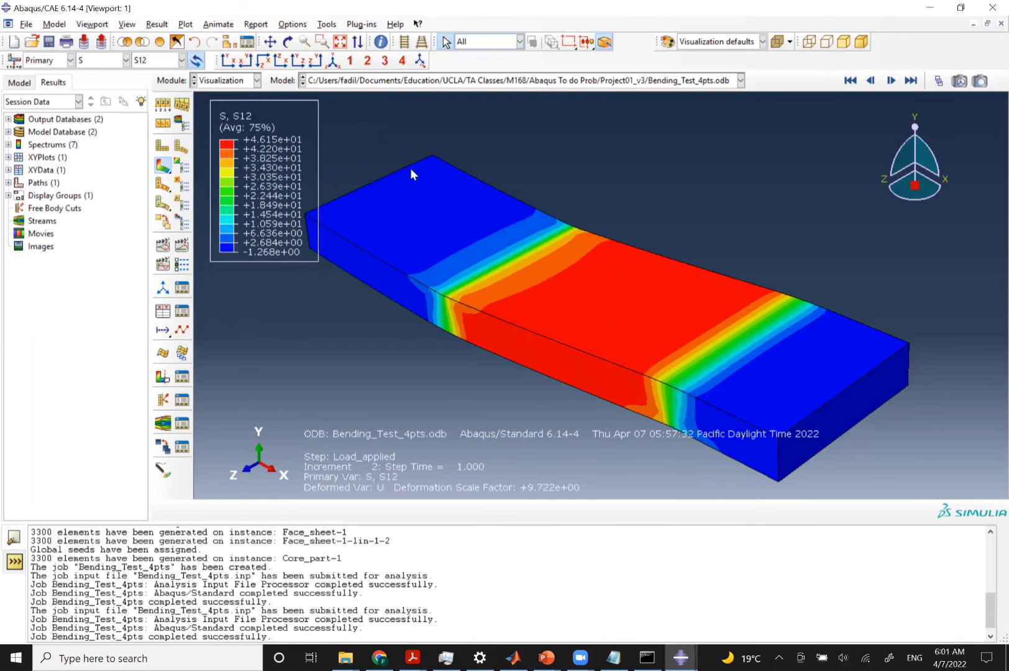
Compare the S12 contours along the beam in the XY side view with the shear force diagram in the PowerPoint slide show
click(281, 61)
click(228, 61)
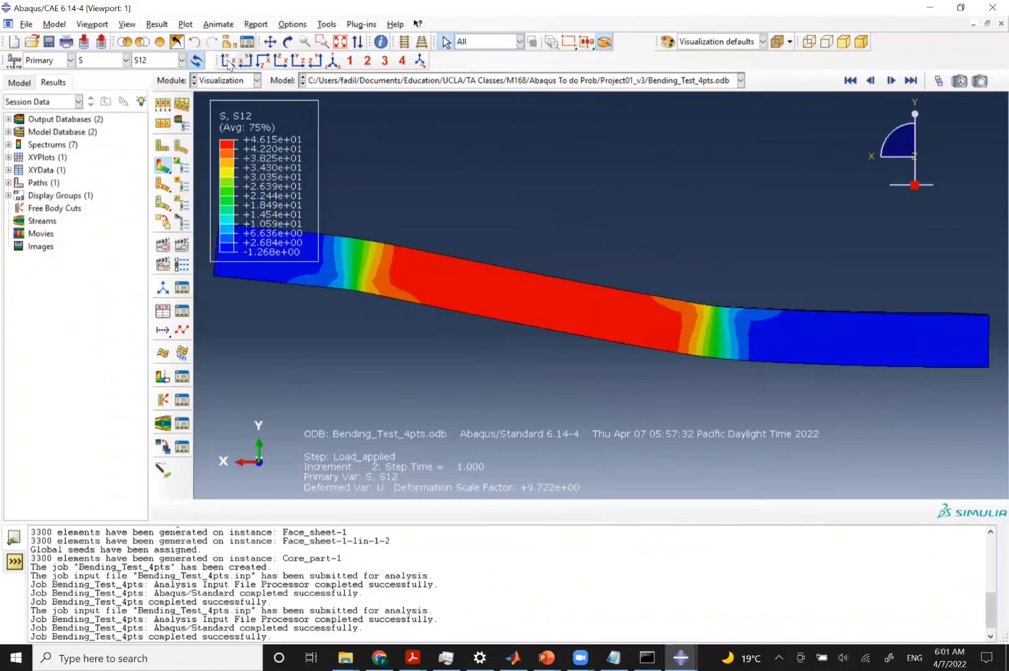
click(228, 61)
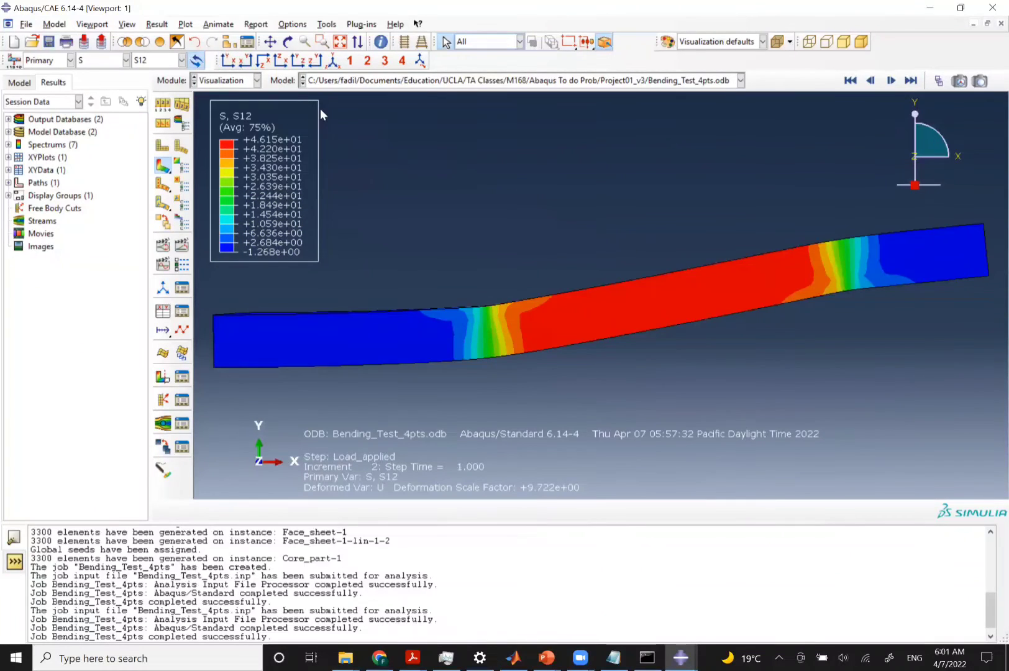
key(alt+Tab)
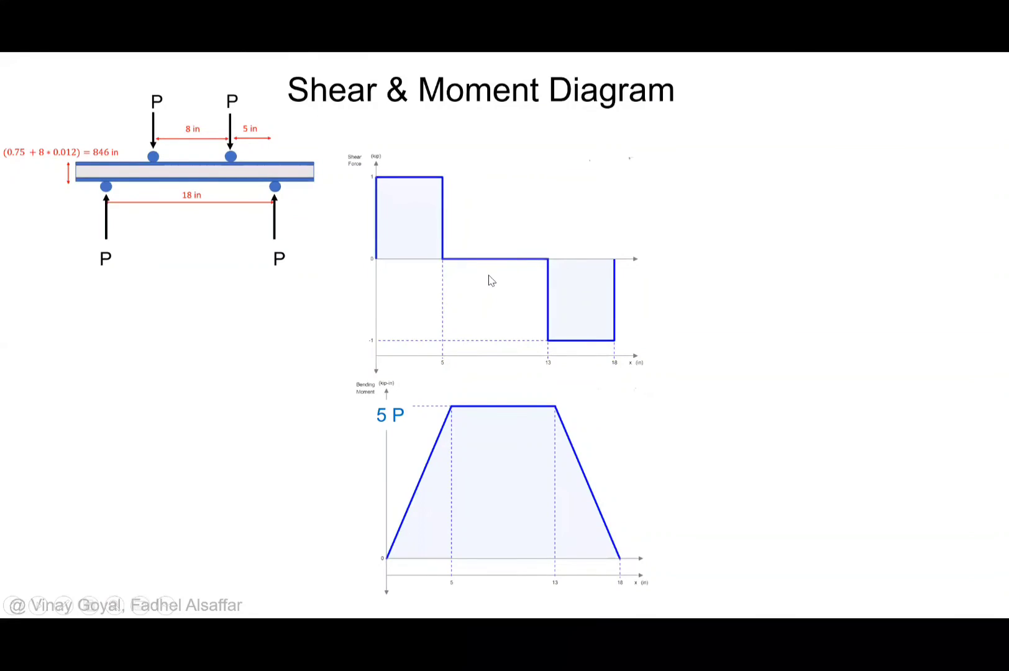
key(alt+Tab)
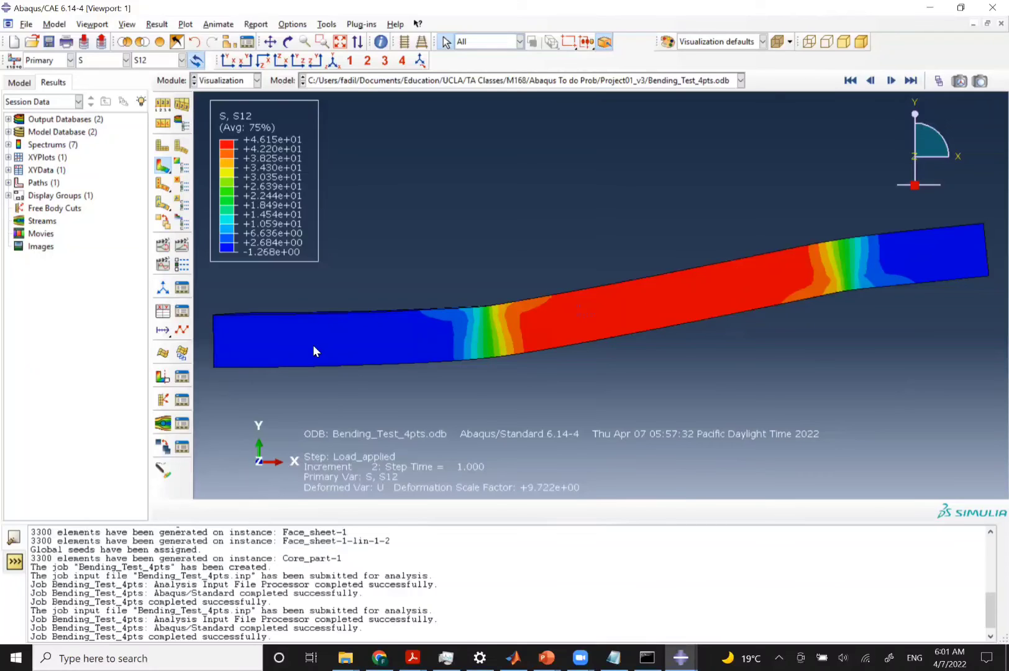
key(alt+Tab)
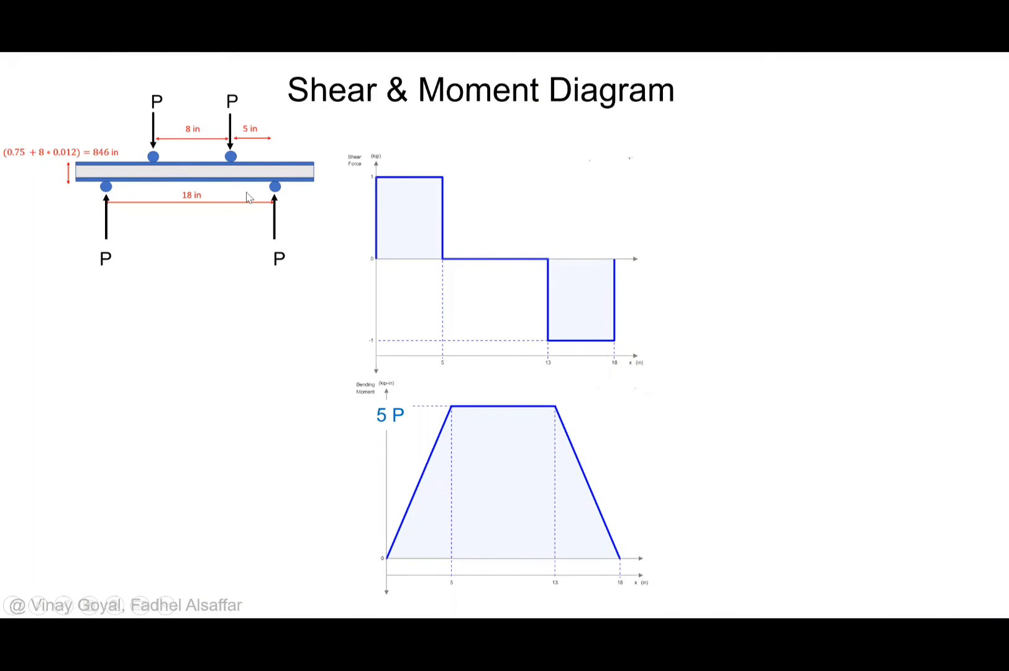
key(alt+Tab)
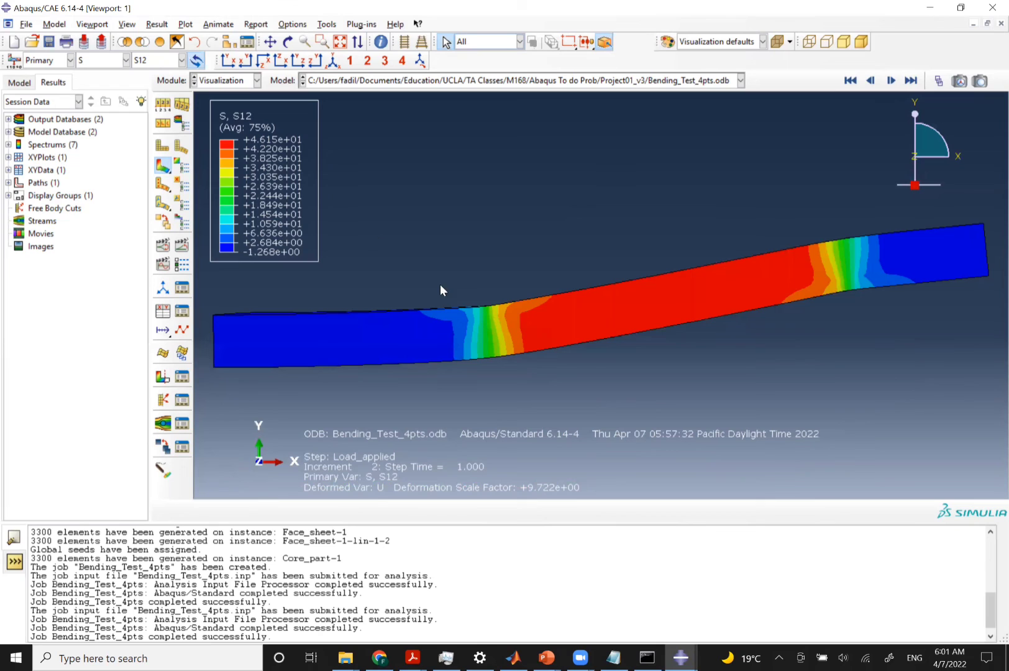
key(alt+Tab)
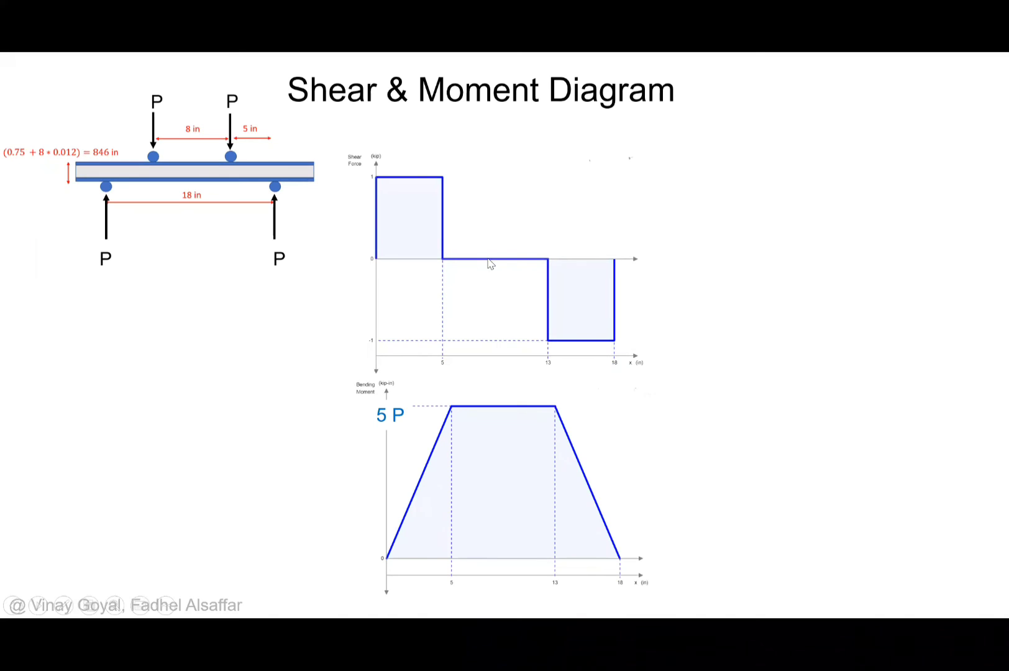
Compare the S12 contours in the side and isometric views of the beam with the PowerPoint shear force diagram
key(alt+Tab)
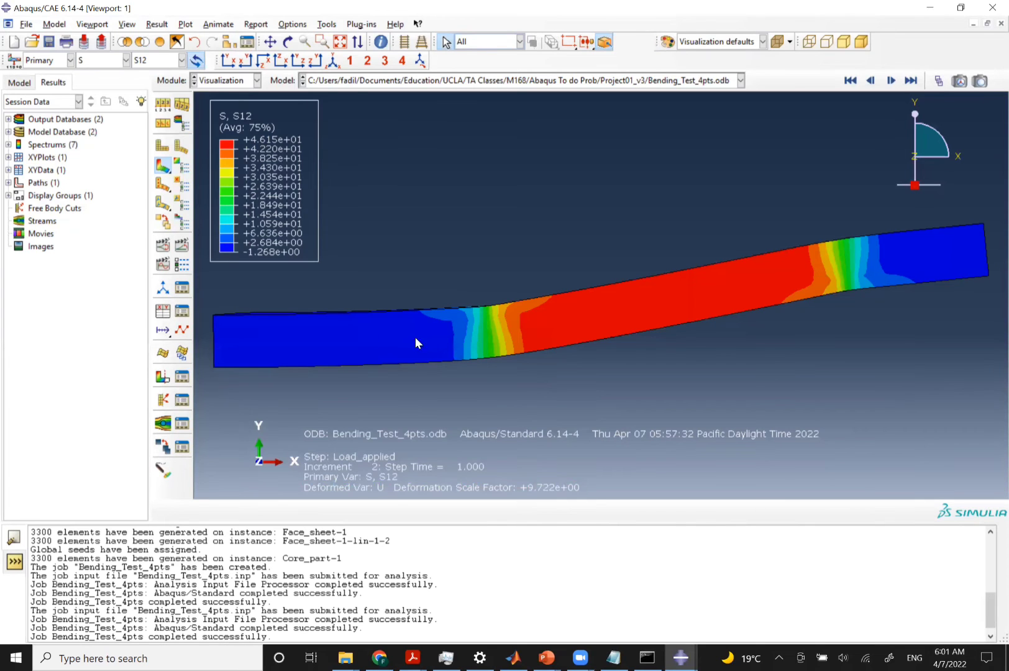
key(alt+Tab)
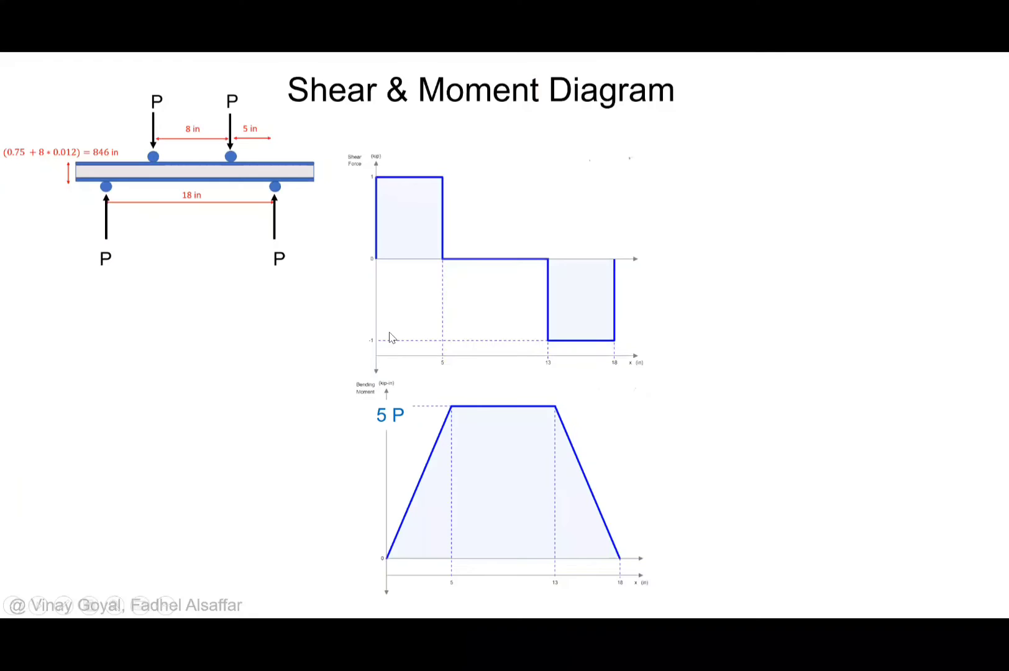
key(alt+Tab)
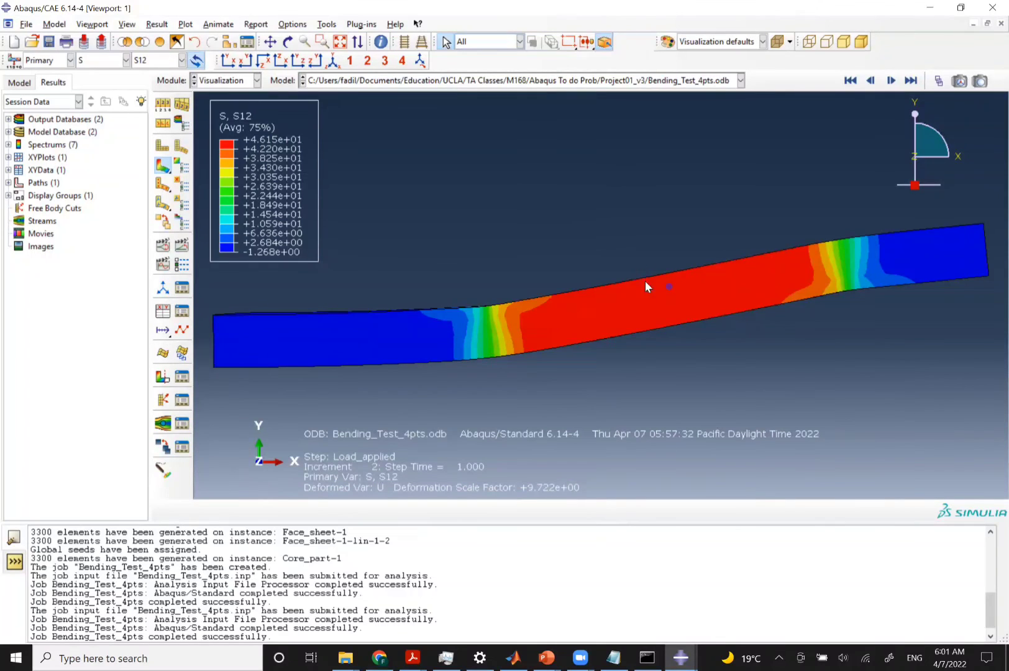
key(alt+Tab)
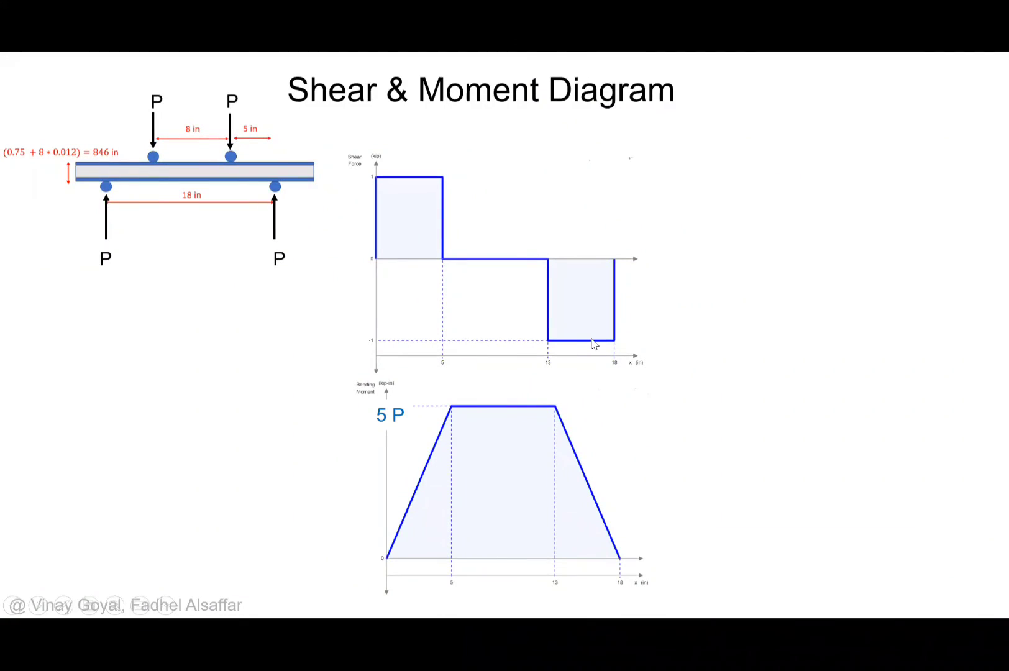
key(alt+Tab)
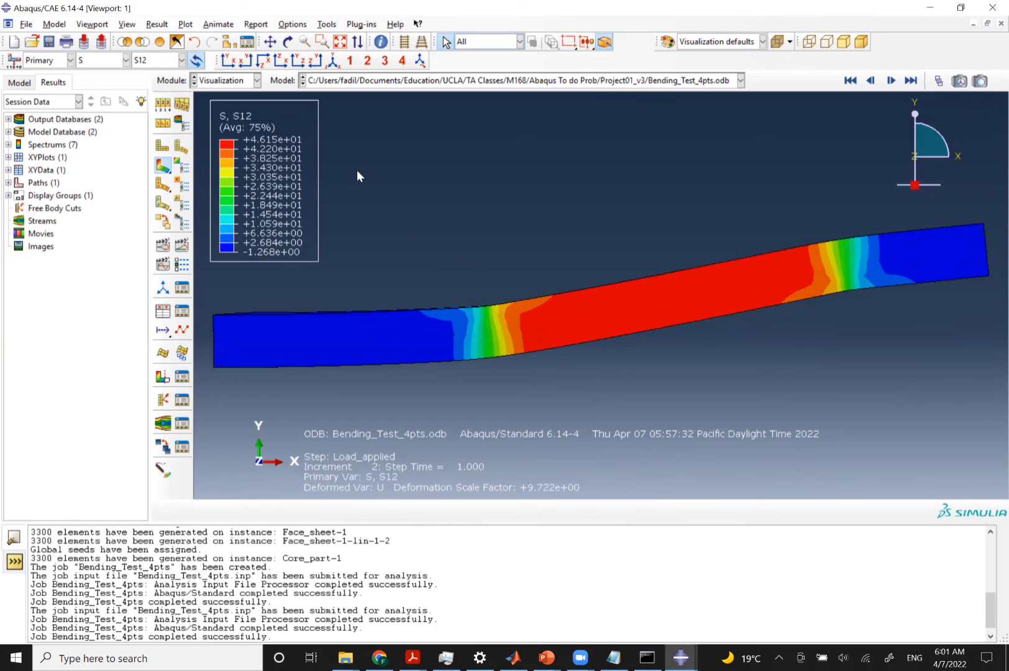
click(333, 60)
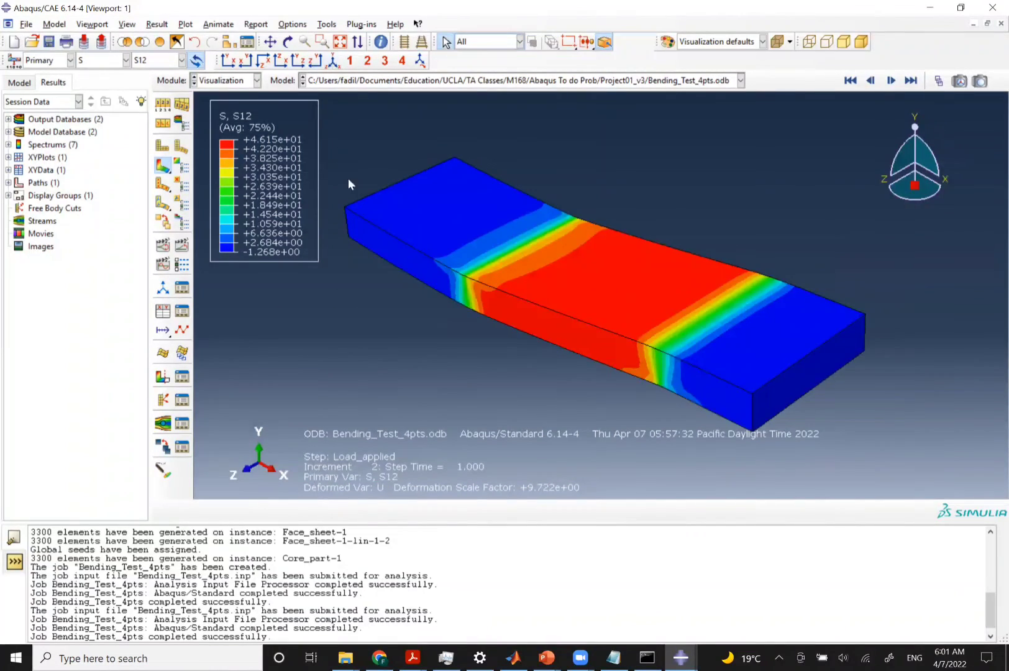
key(alt+Tab)
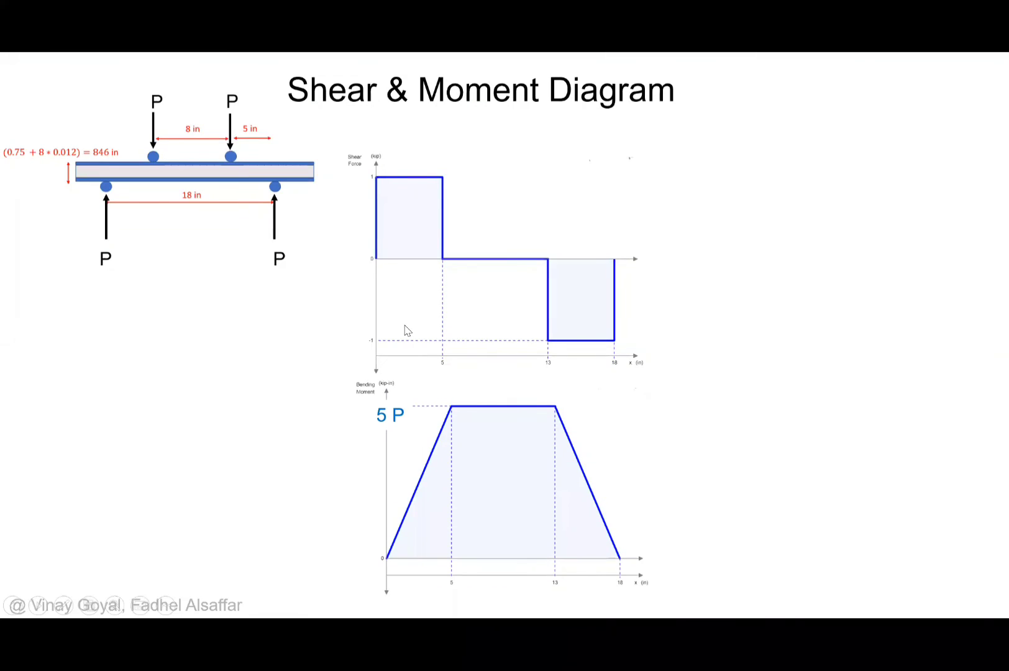
key(alt+Tab)
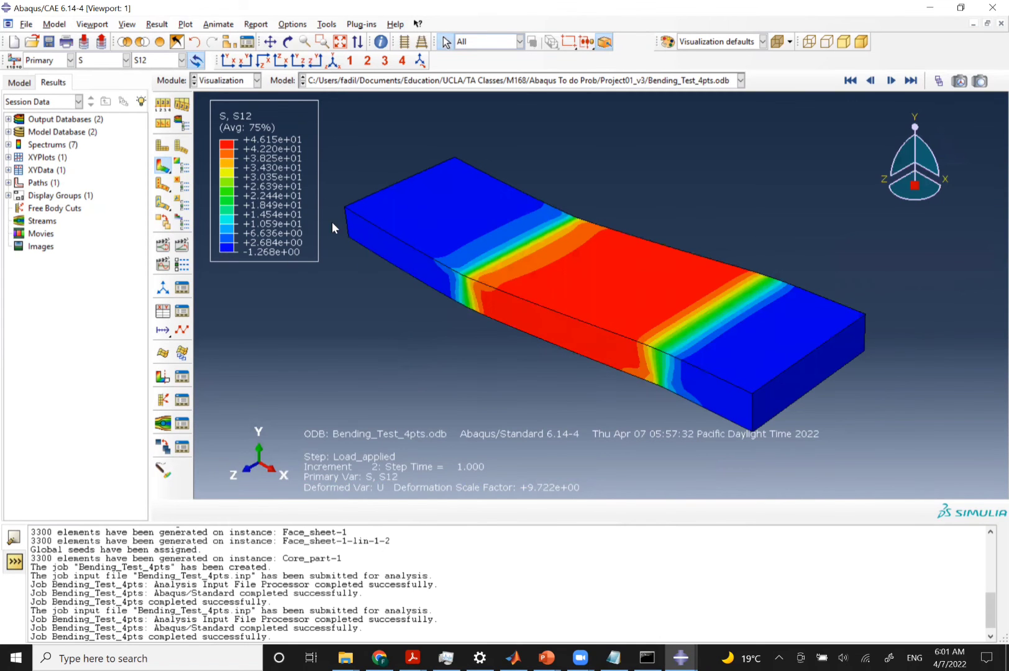
Display only the two face sheets and plot S12 by plies at the middle section point of PLY-1
click(172, 41)
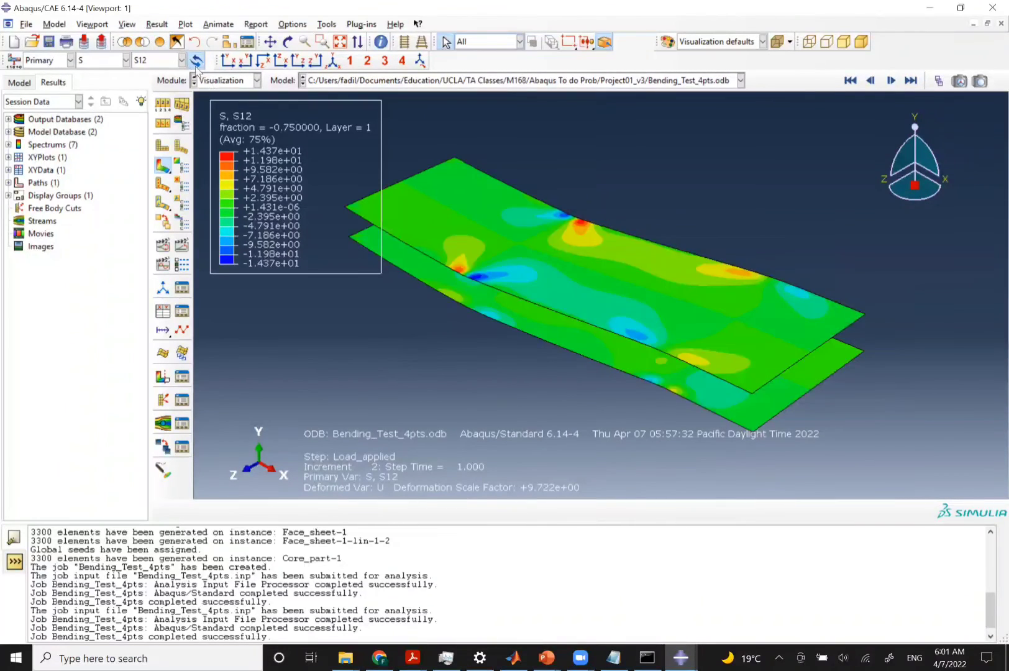
click(186, 25)
mouse_move(149, 23)
click(170, 65)
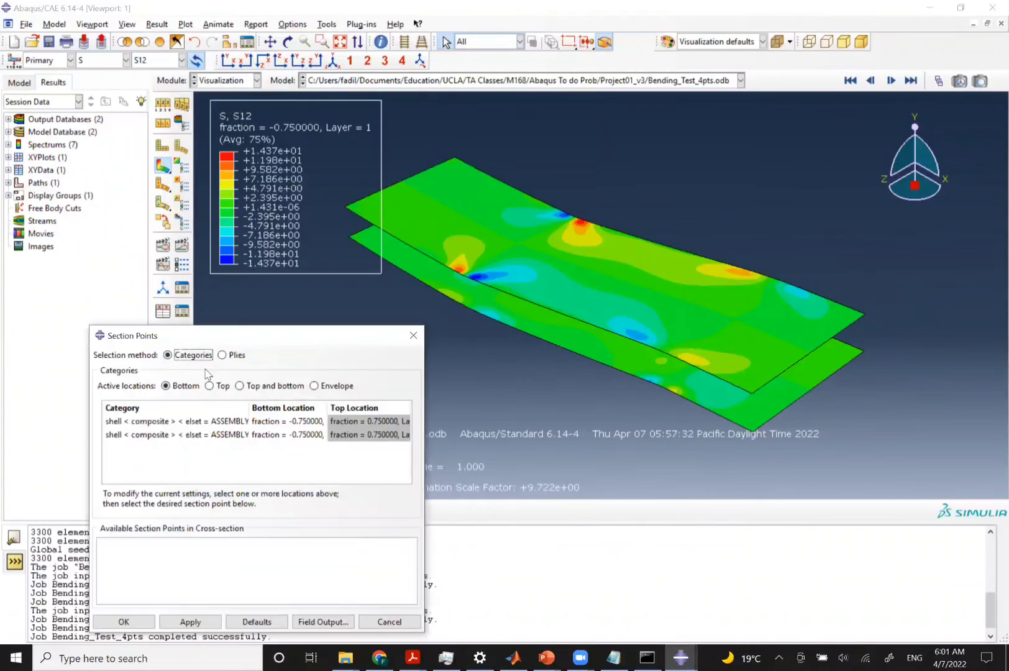
click(222, 356)
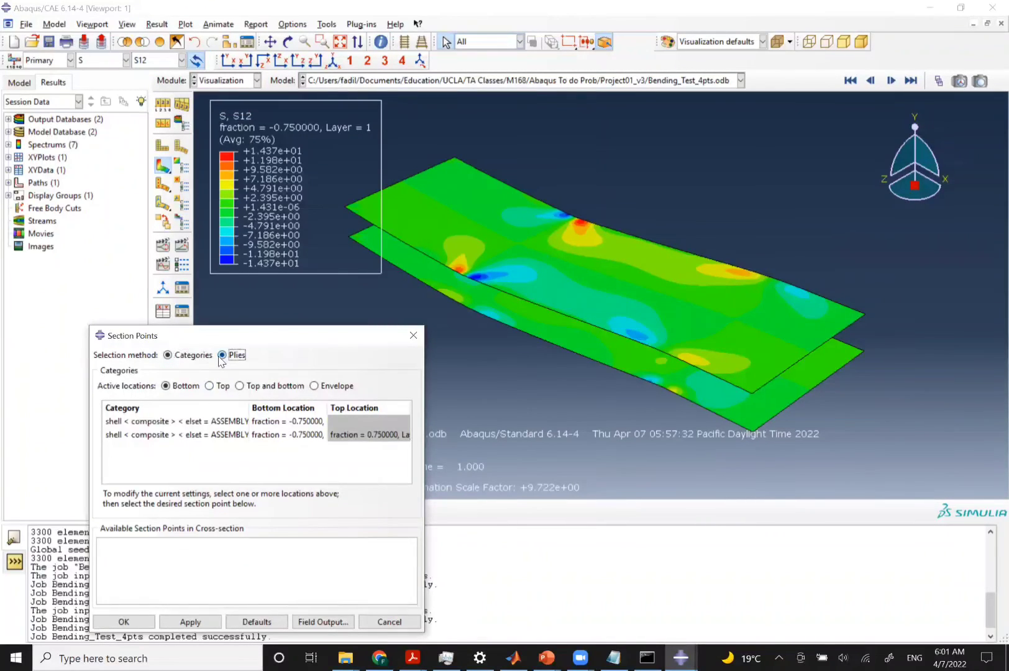
click(204, 627)
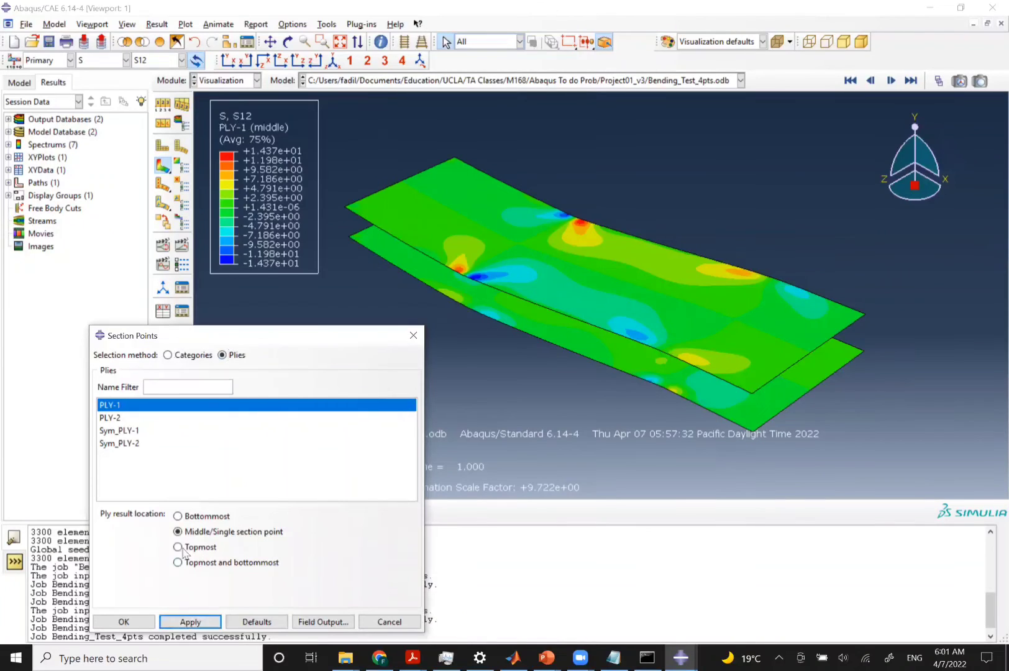
View the S12 contours at the middle section point of PLY-2, Sym_PLY-1 and Sym_PLY-2 in turn
click(109, 419)
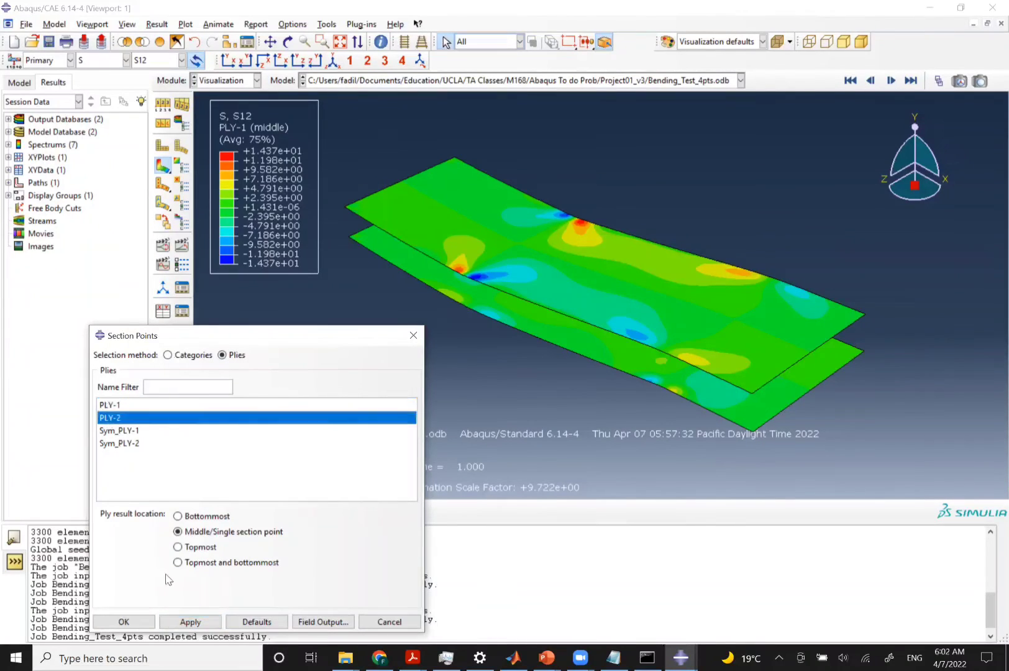
click(177, 623)
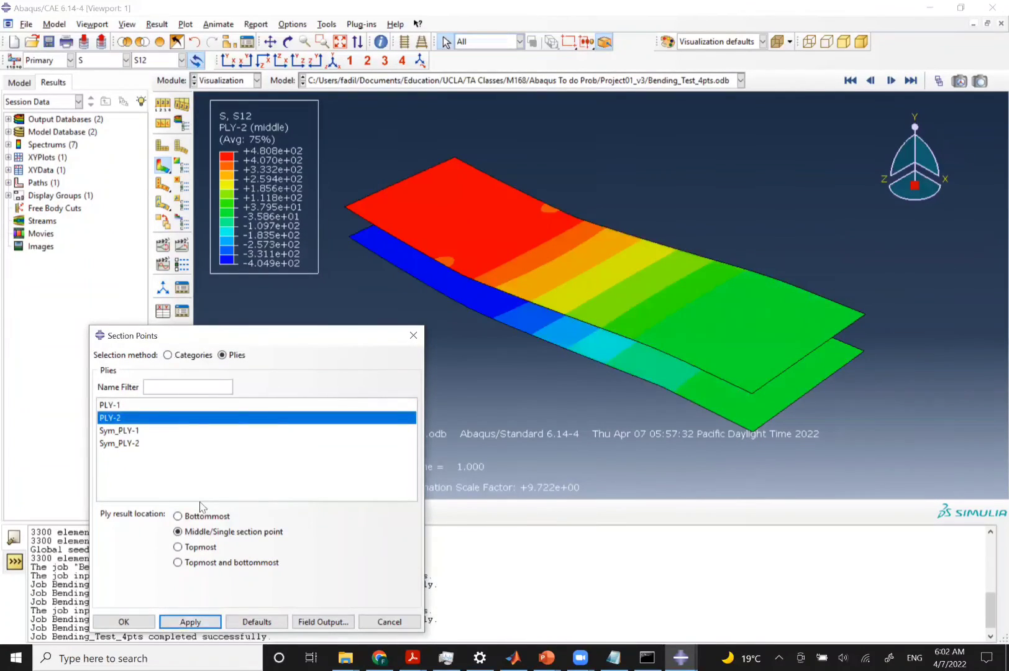
click(119, 435)
click(188, 622)
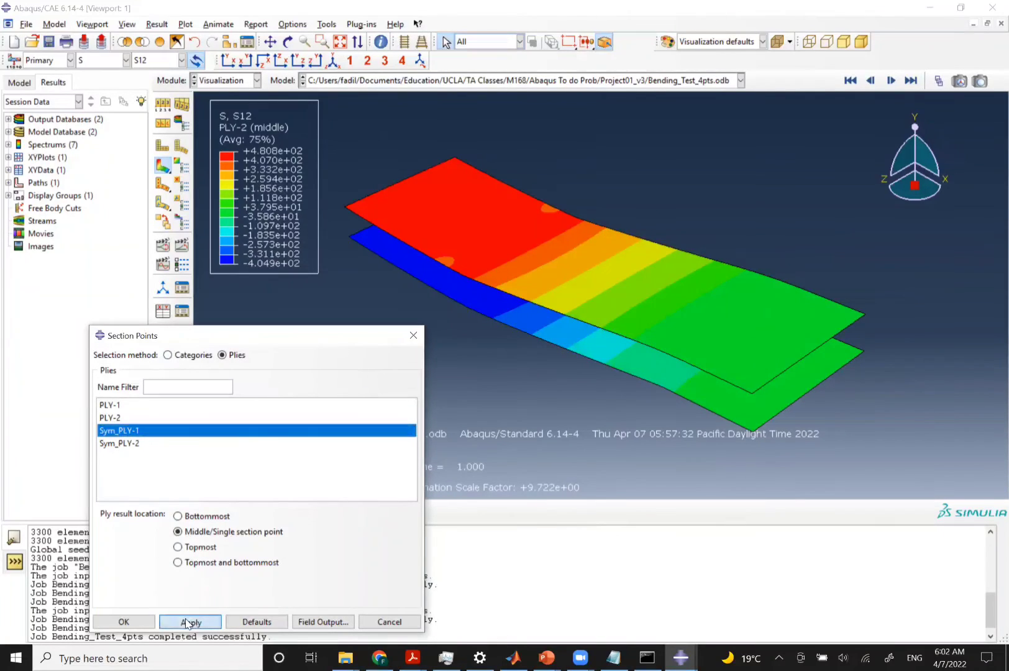
click(121, 443)
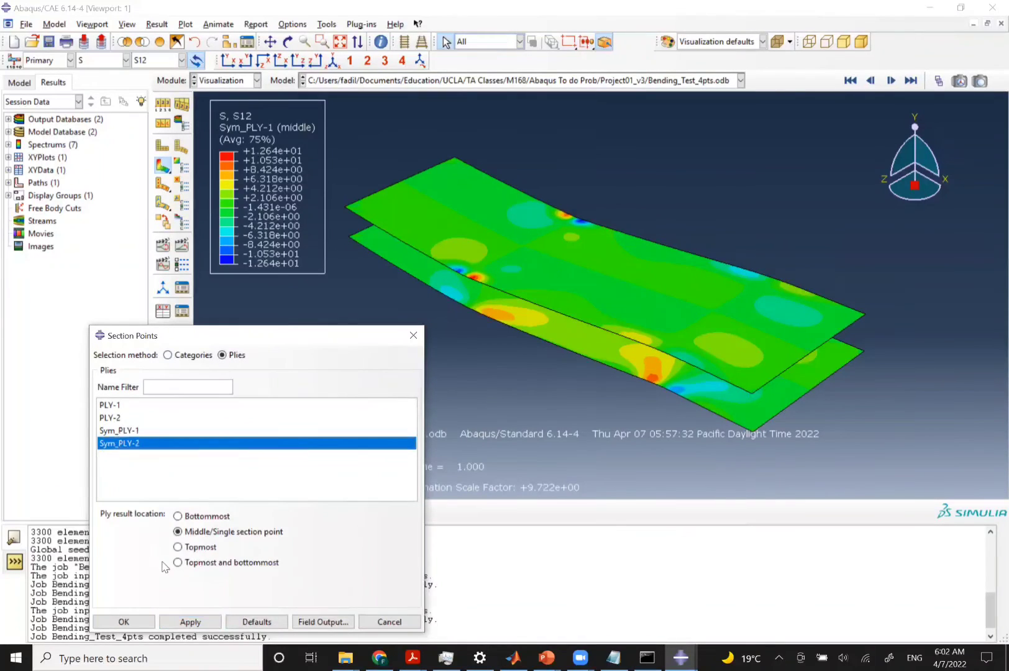
click(188, 621)
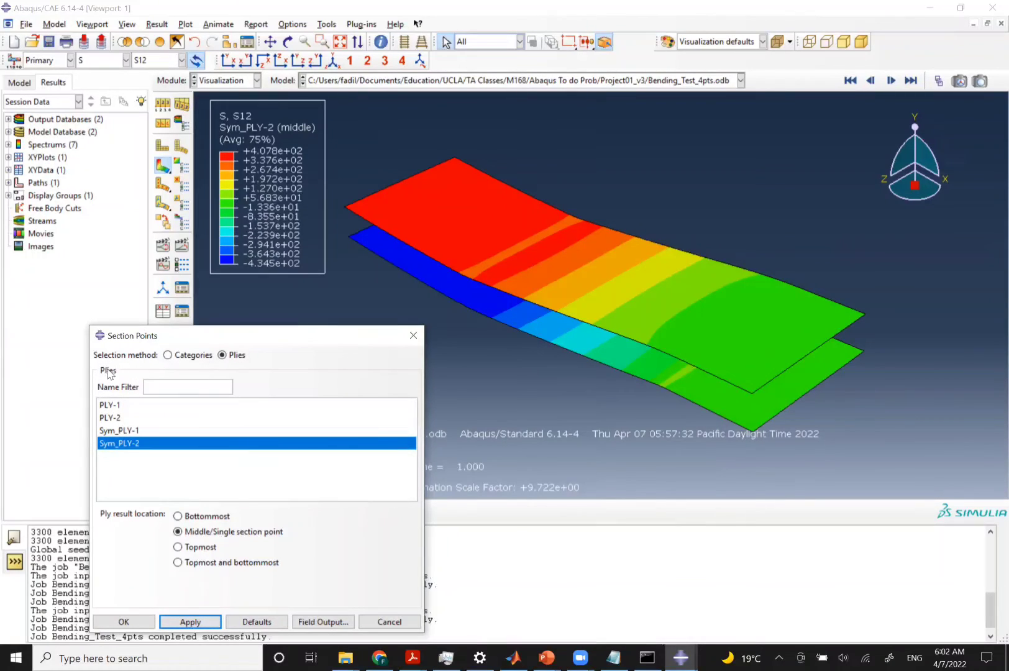
Switch the plotted stress component to S11 and view it at the middle of Sym_PLY-1 and PLY-2
click(150, 60)
click(151, 205)
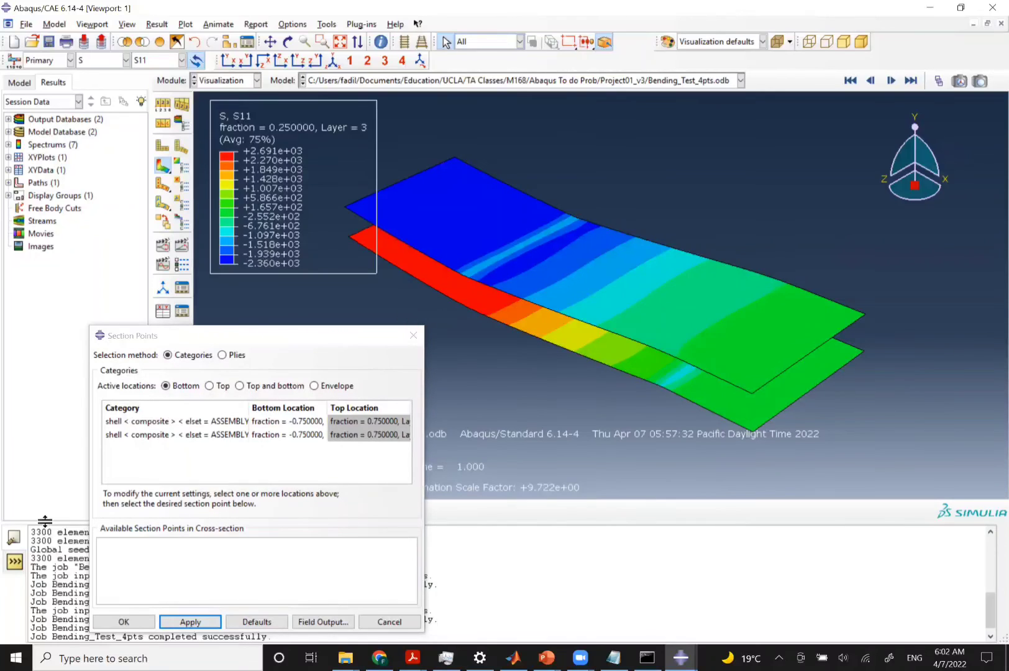
click(221, 355)
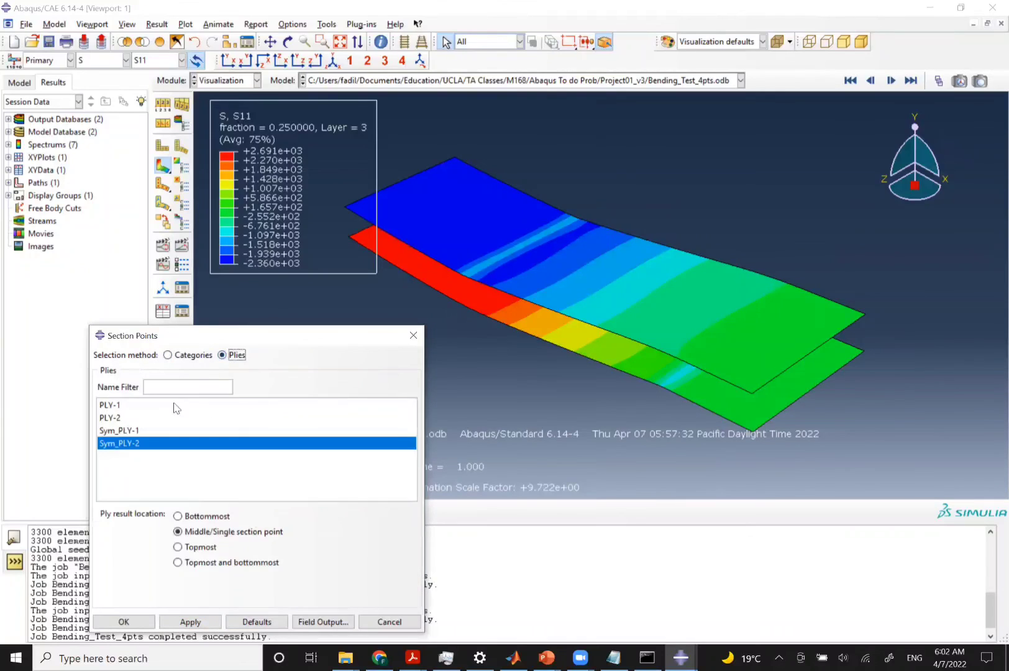
click(169, 430)
click(188, 620)
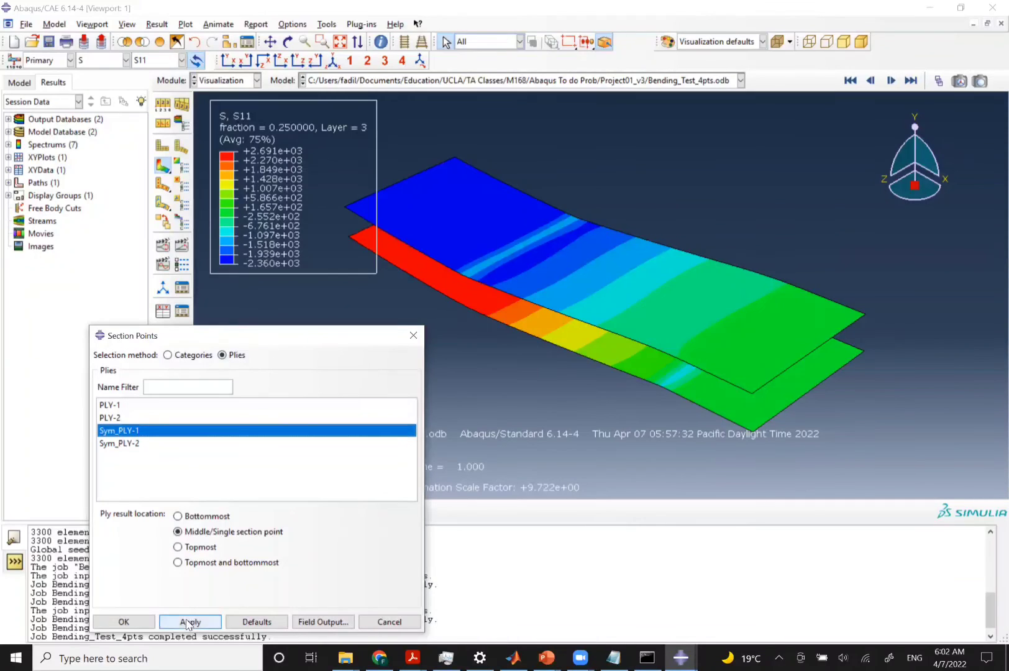
click(107, 419)
click(190, 620)
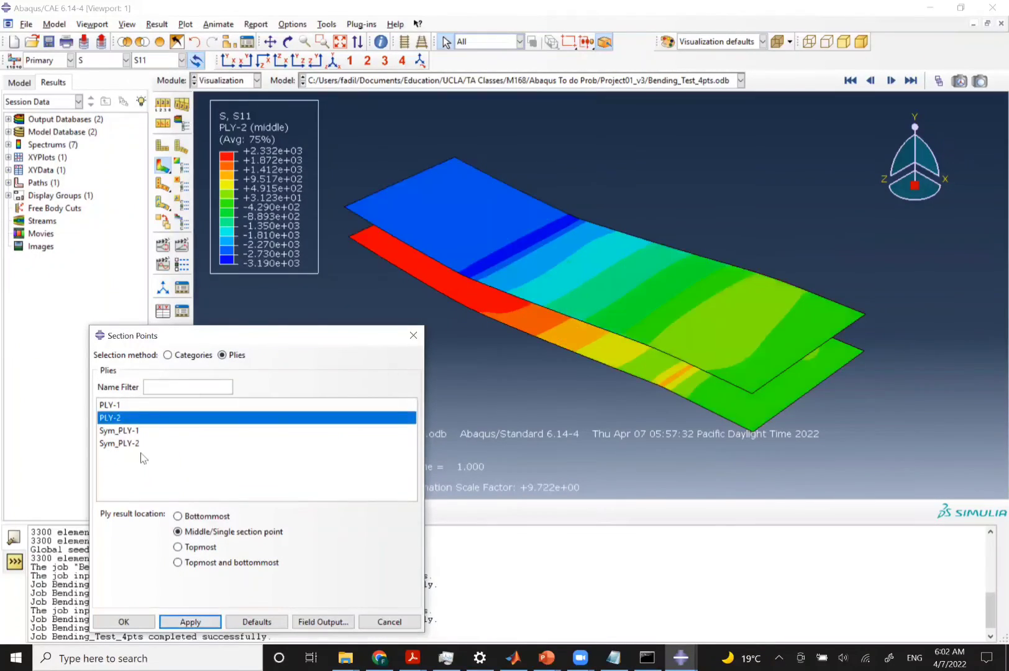
Plot S11 at the middle section point of PLY-1 and close the section point settings
click(110, 405)
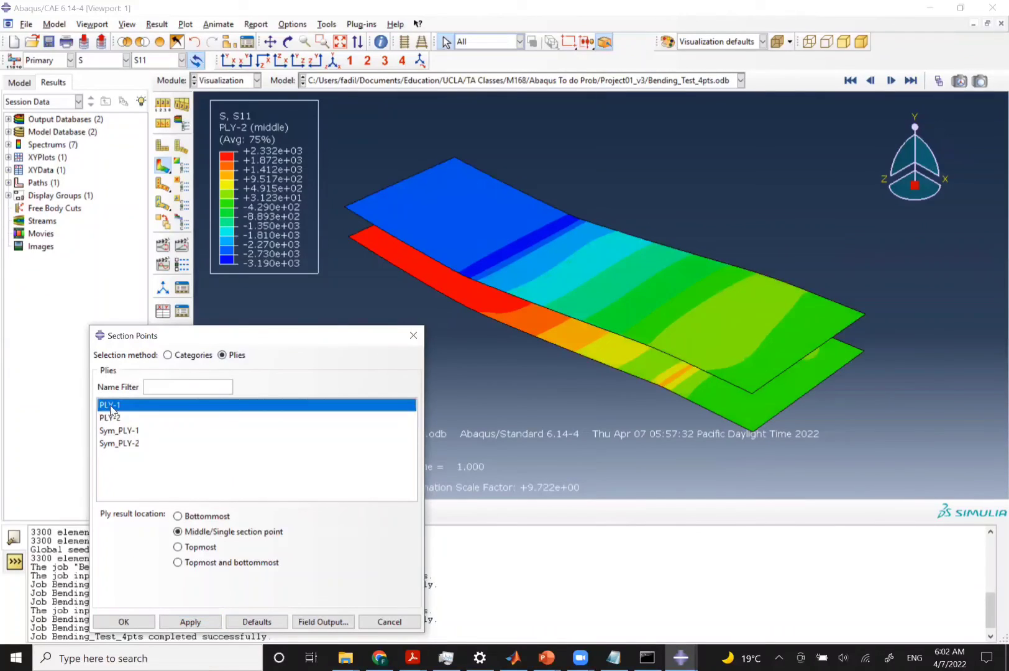
click(190, 623)
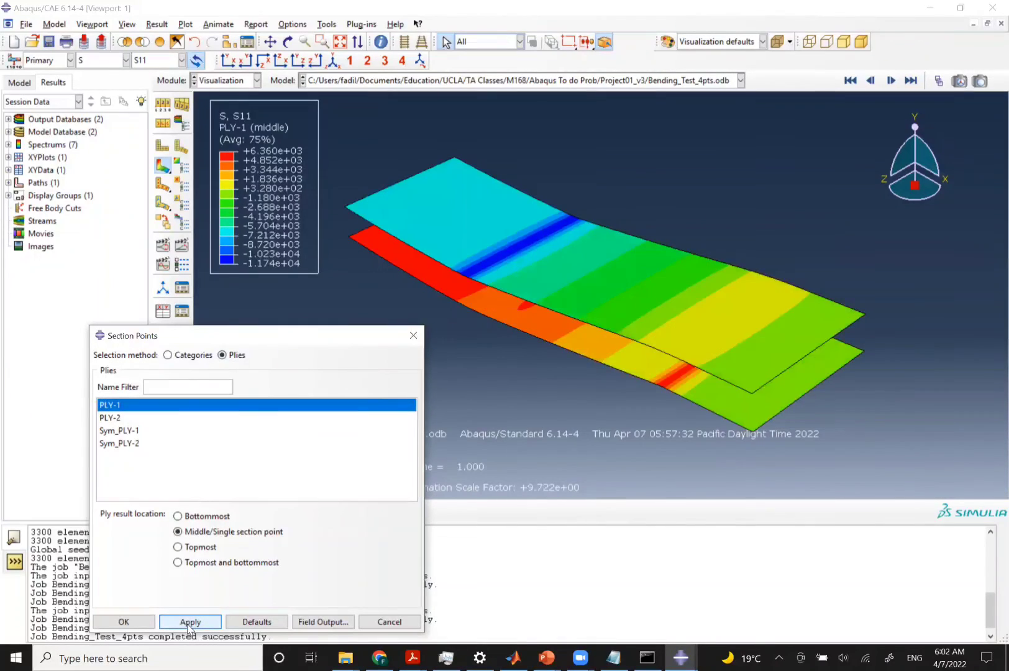
click(137, 623)
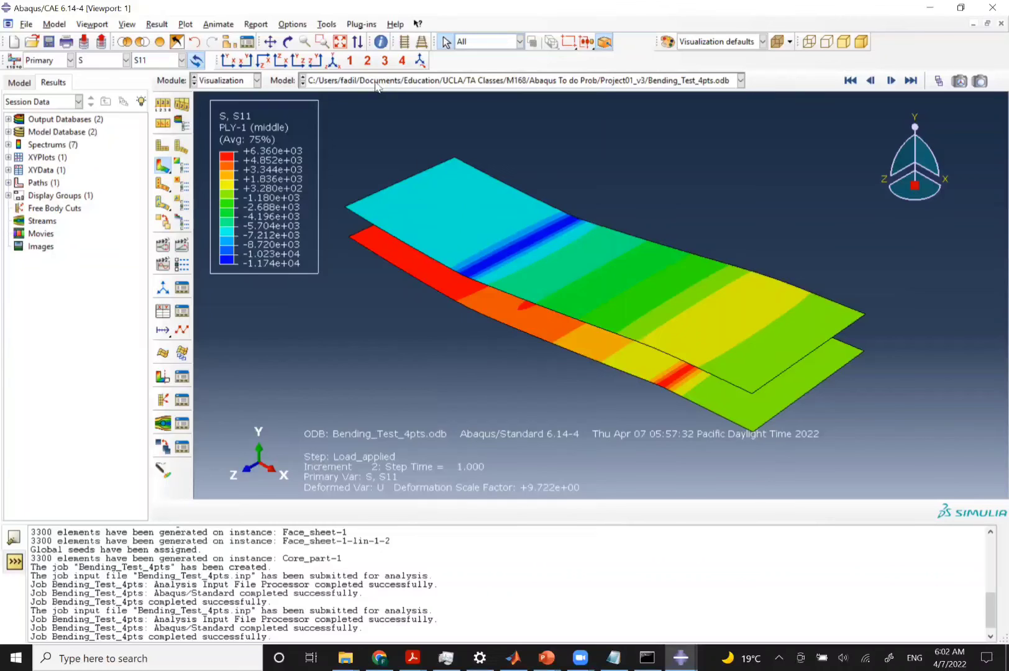
Show the face sheets from the end in the YZ plane and turn off perspective
click(316, 61)
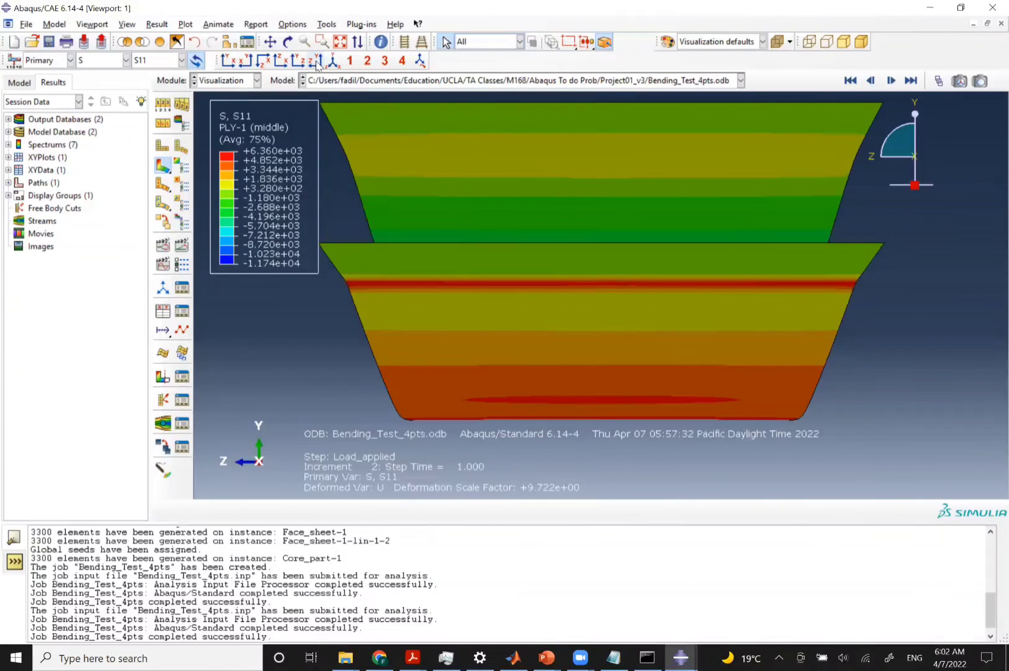
click(297, 62)
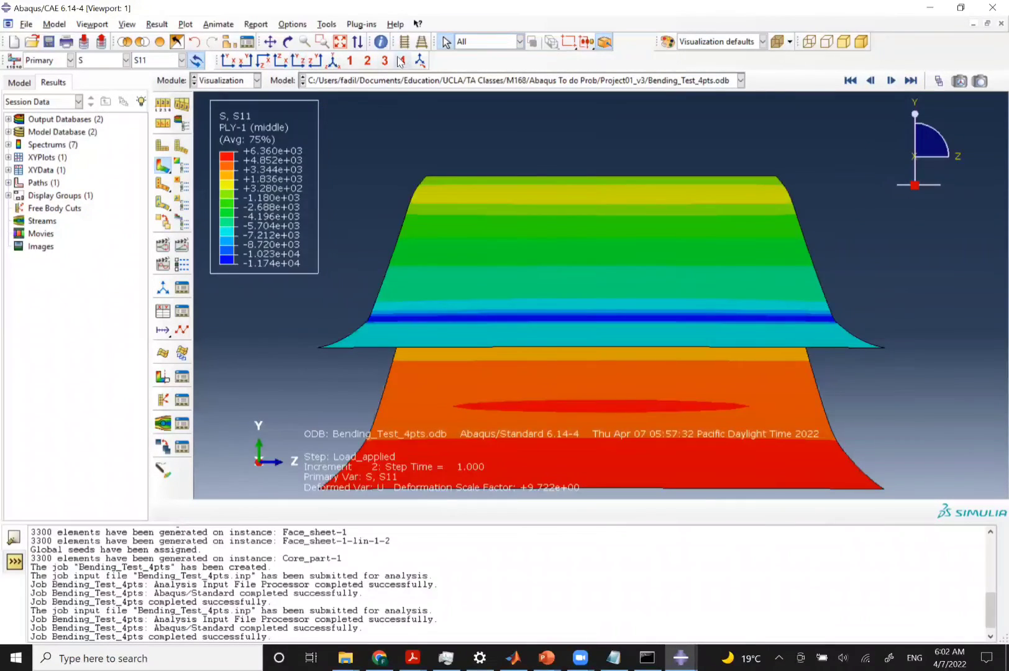
click(407, 43)
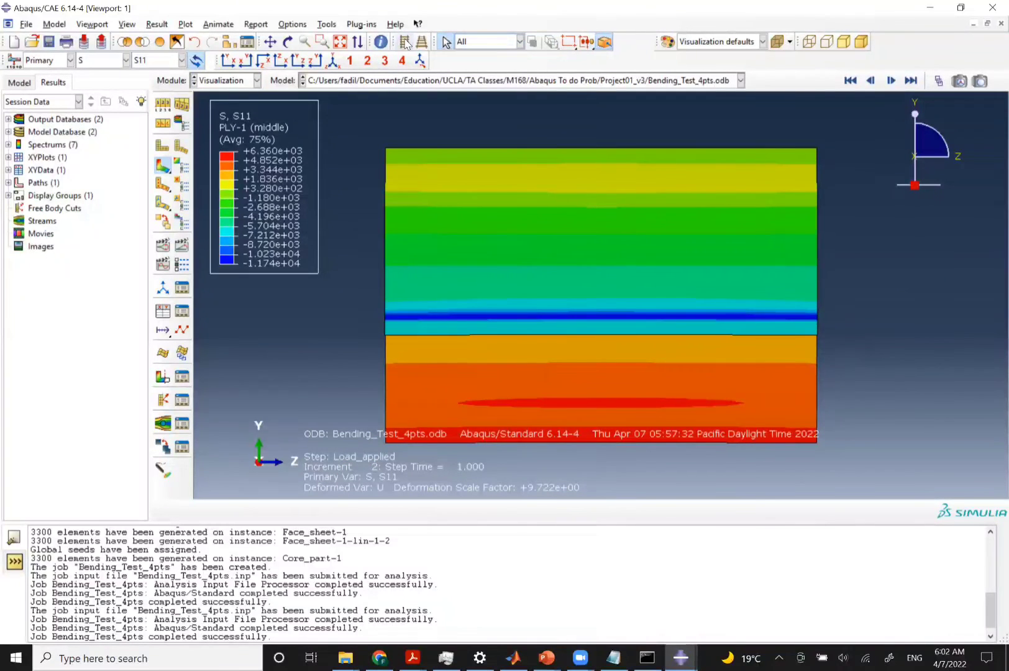
Examine the PLY-1 S11 contours on the upper and lower face sheets from below, the side, above and the end
click(279, 62)
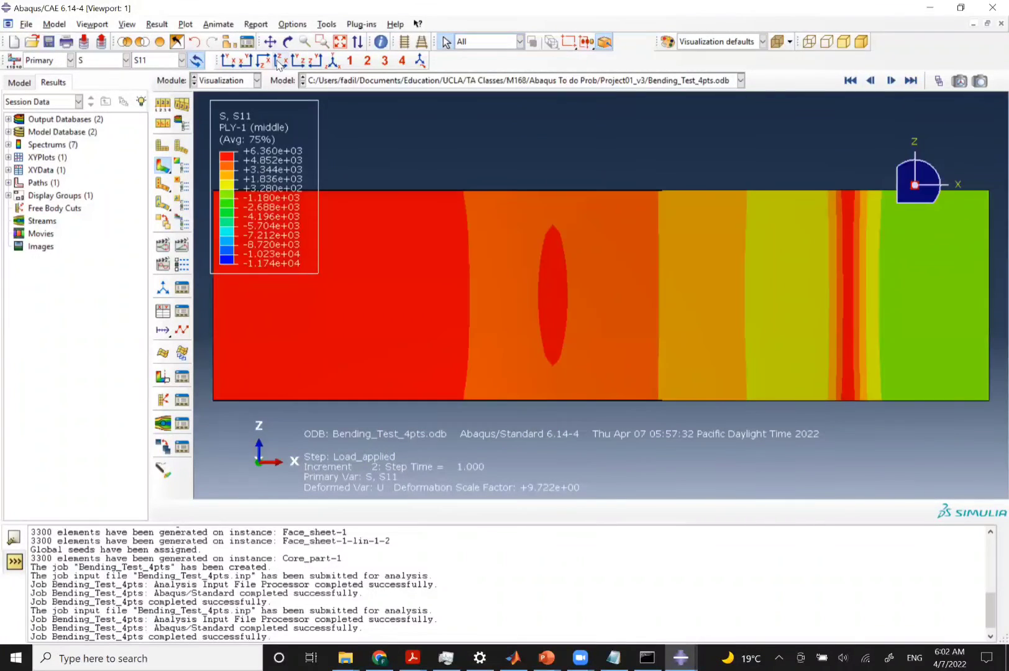
click(246, 64)
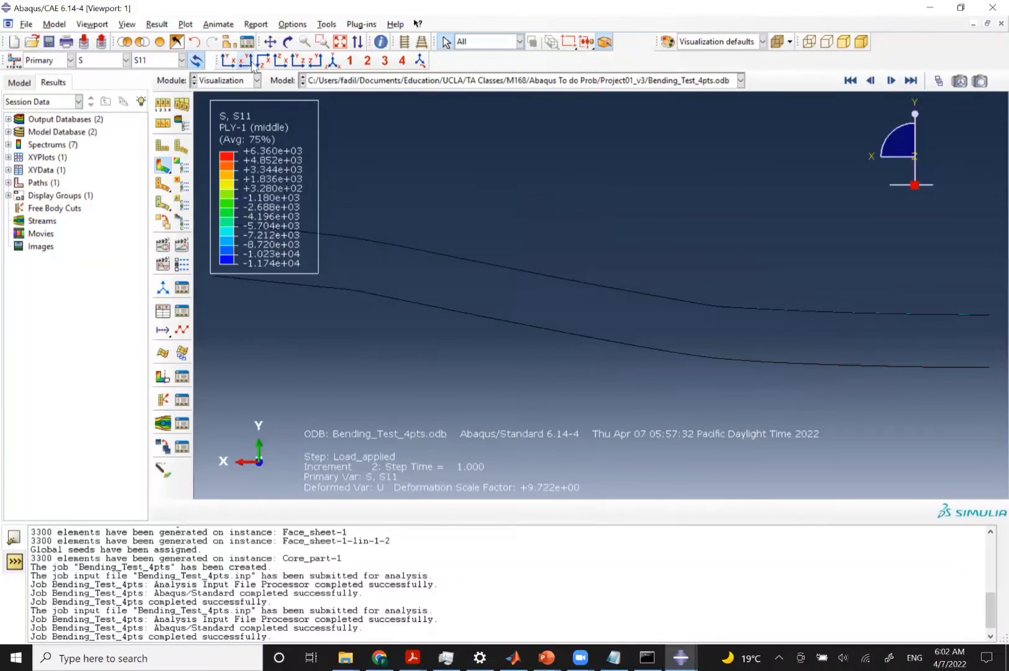
click(263, 62)
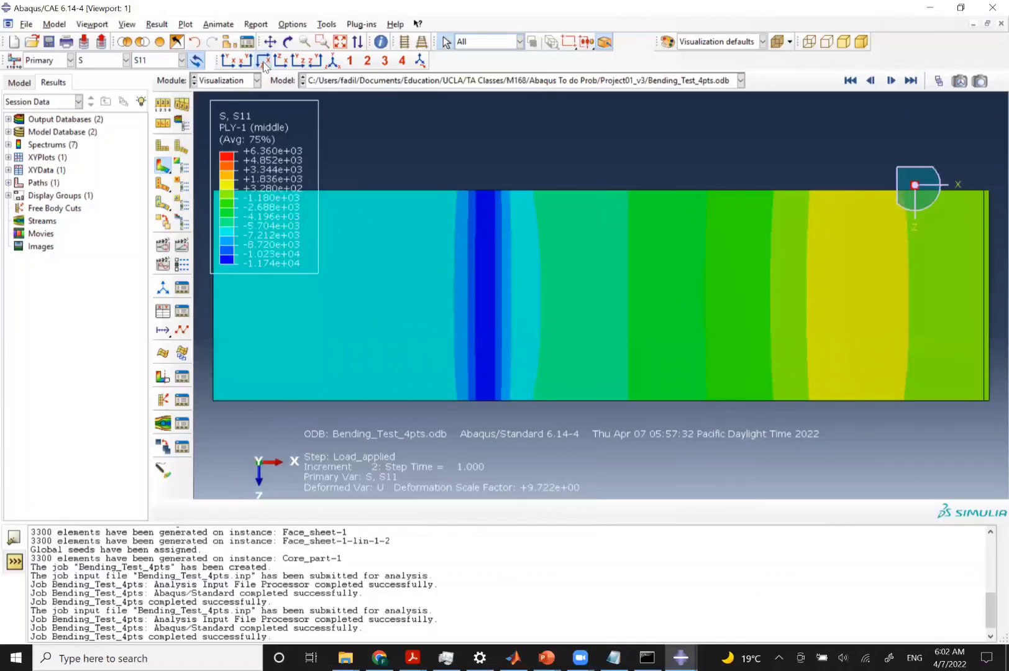
click(333, 62)
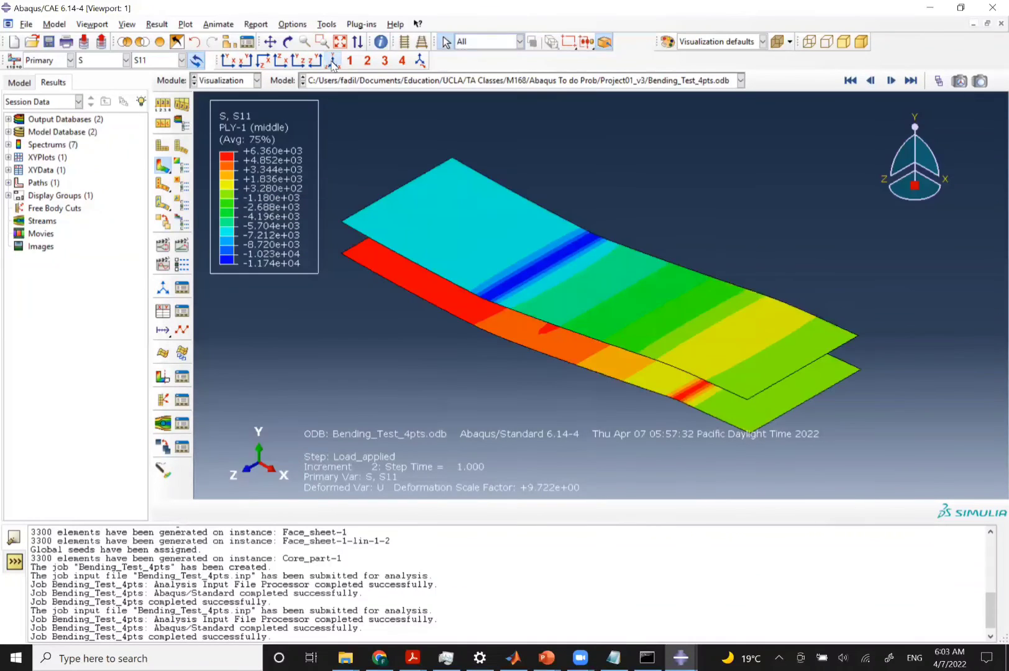
click(292, 62)
click(316, 62)
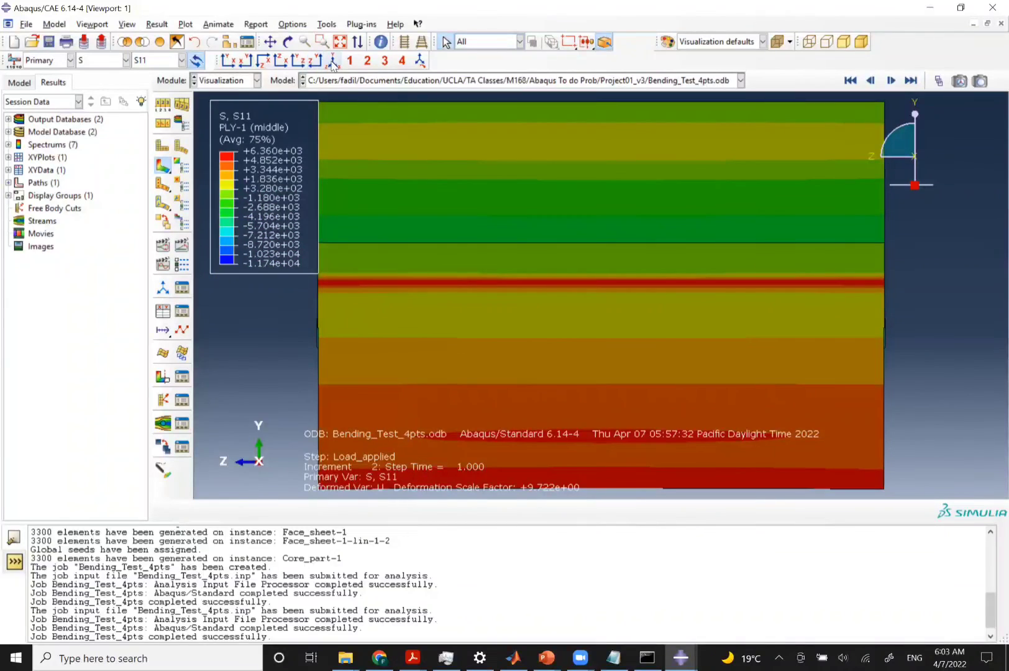
click(288, 64)
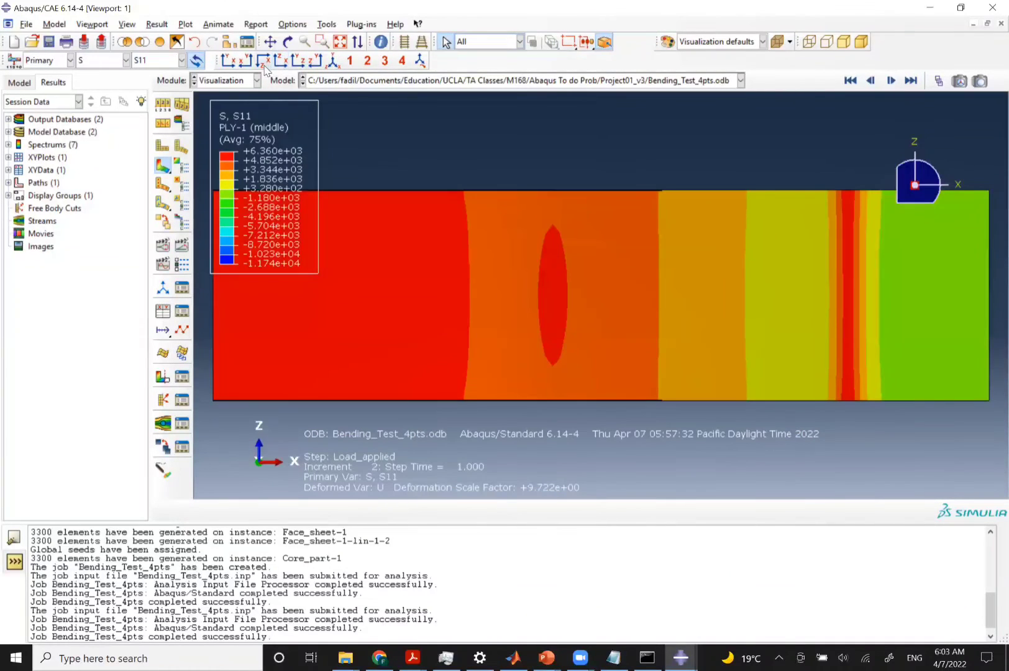
click(263, 62)
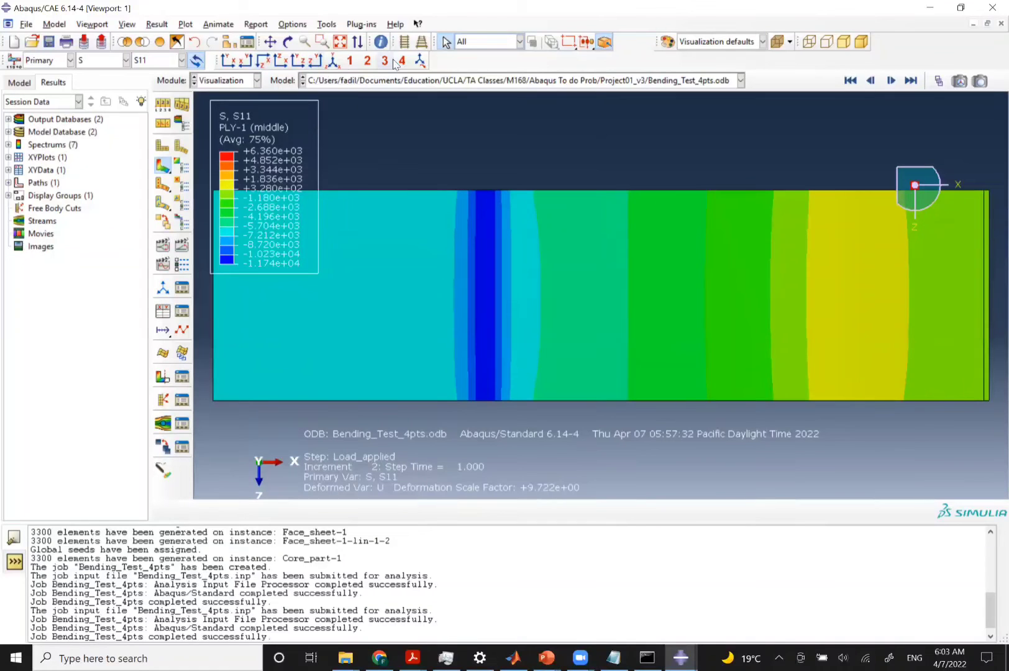
Create a node list path named Shear_Path_2
click(325, 26)
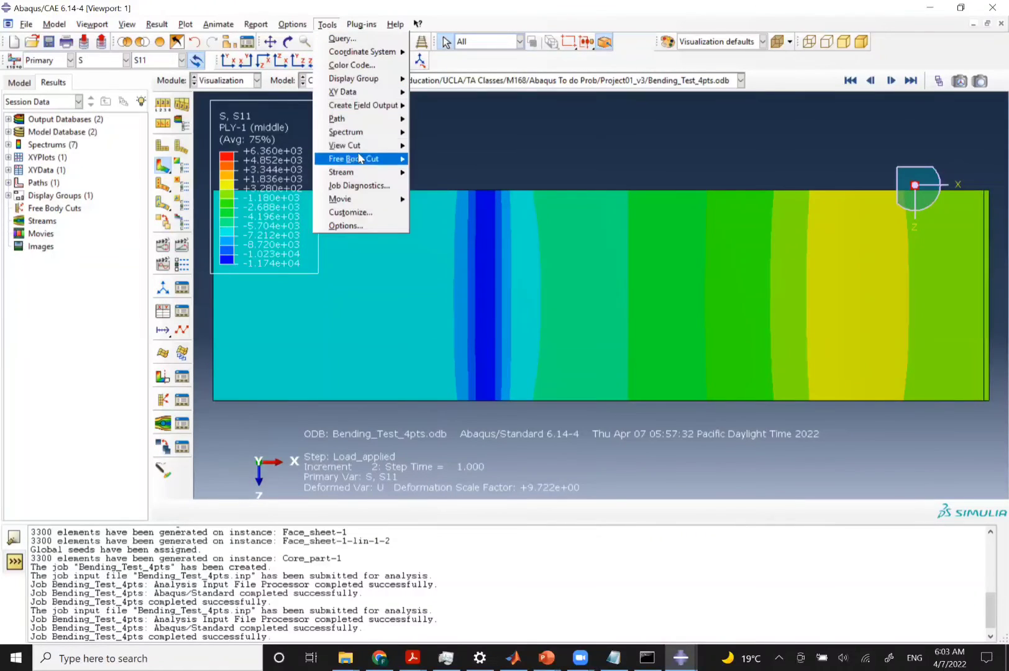
mouse_move(370, 118)
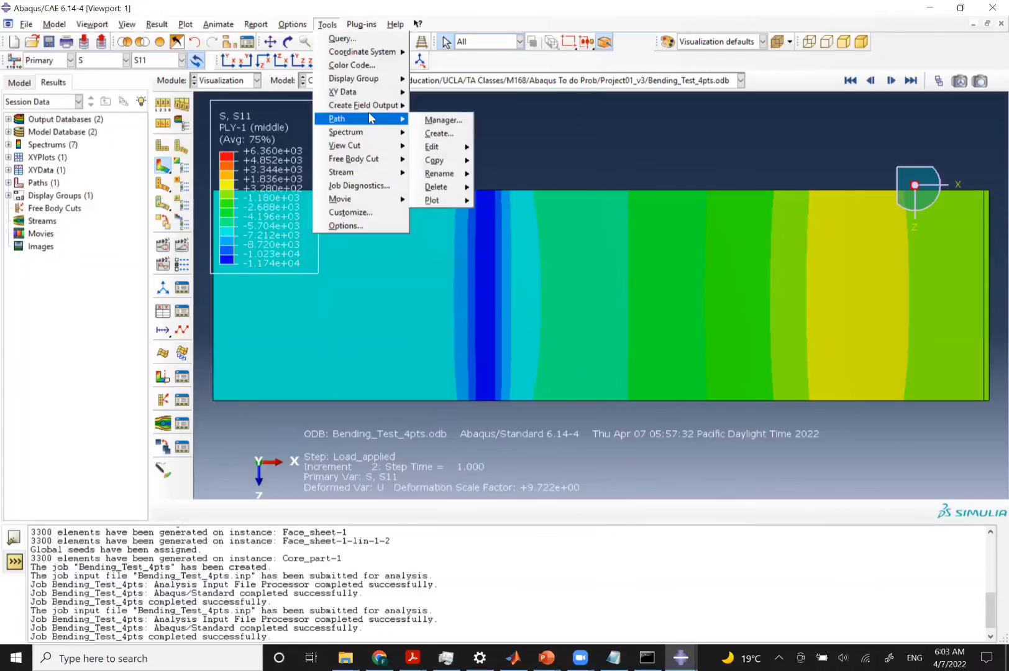
click(437, 120)
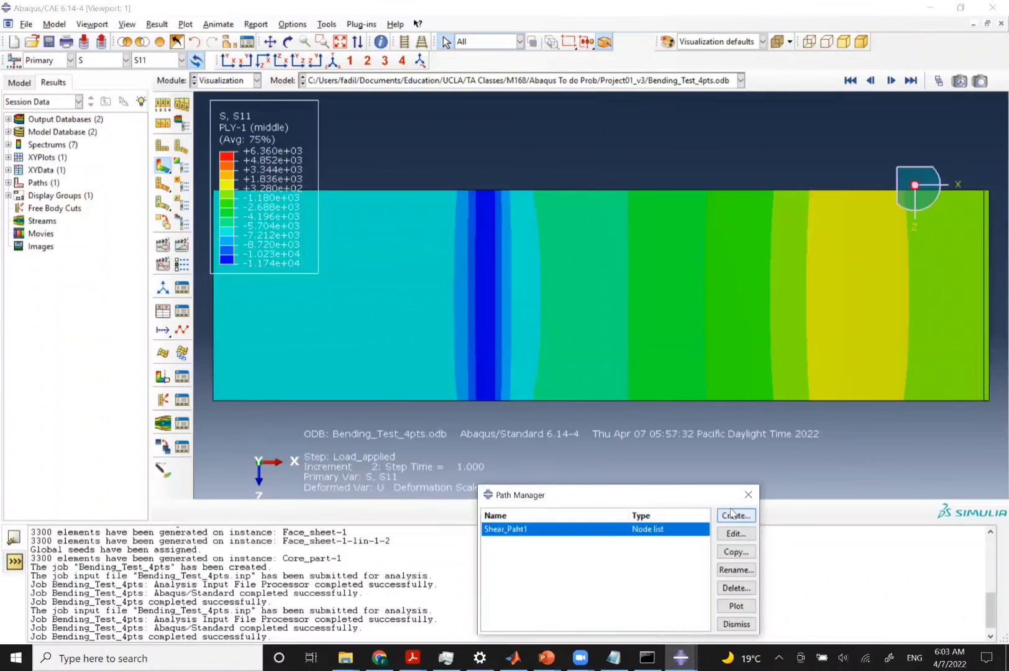
click(726, 516)
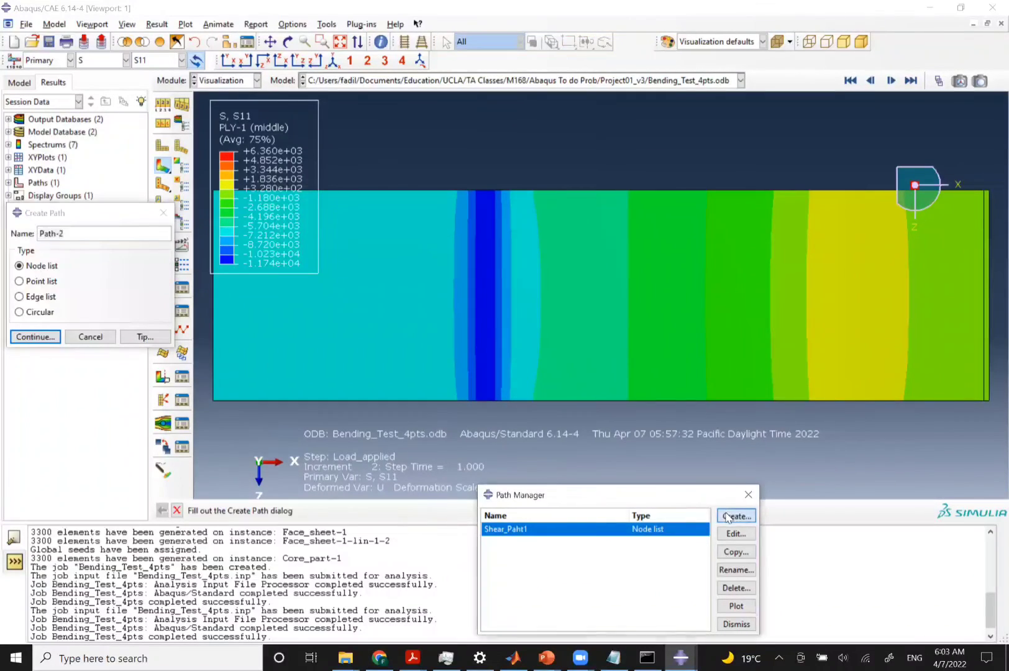
text(Shear)
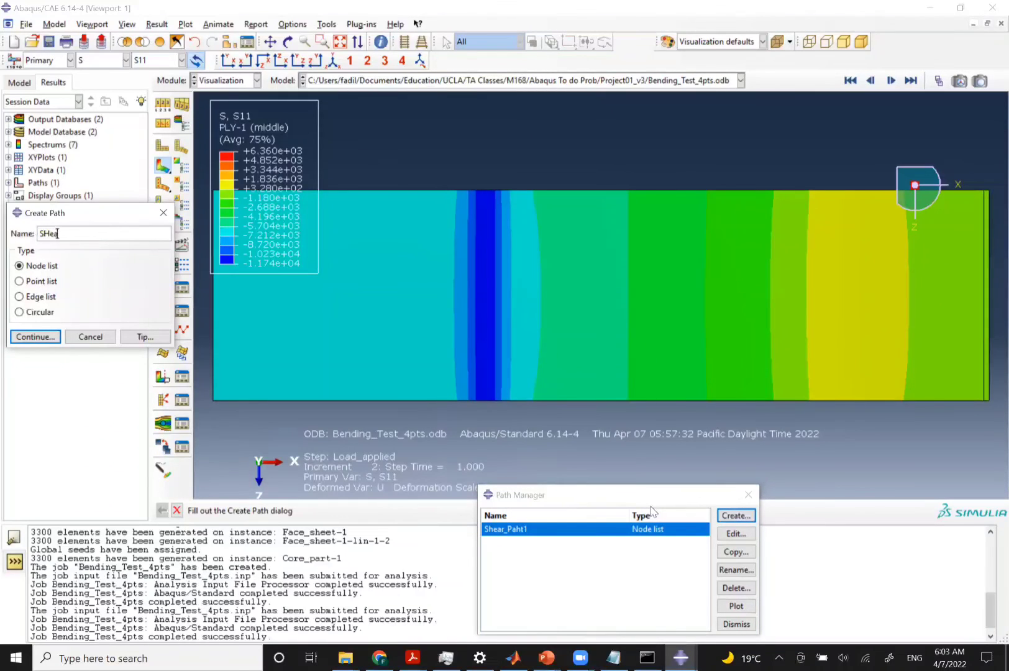
key(BackSpace)
key(BackSpace)
key(BackSpace)
key(BackSpace)
text(hear_p)
key(BackSpace)
text(Path)
click(35, 337)
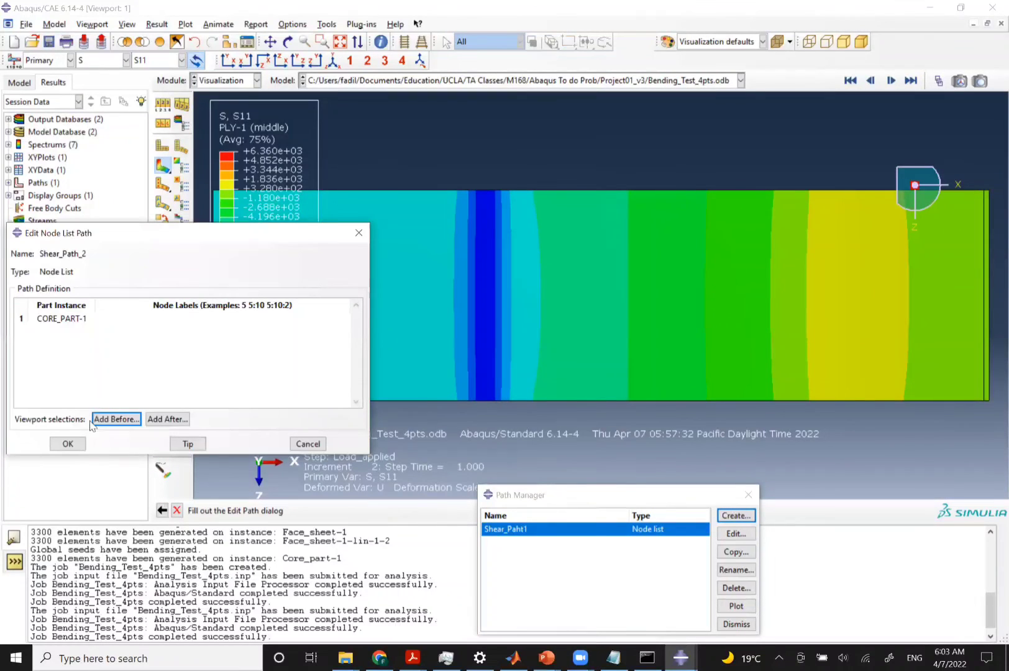
Define Shear_Path_2 with a row of nodes along the upper face sheet's mid-width, from near the dark blue band to the low-X end
click(167, 420)
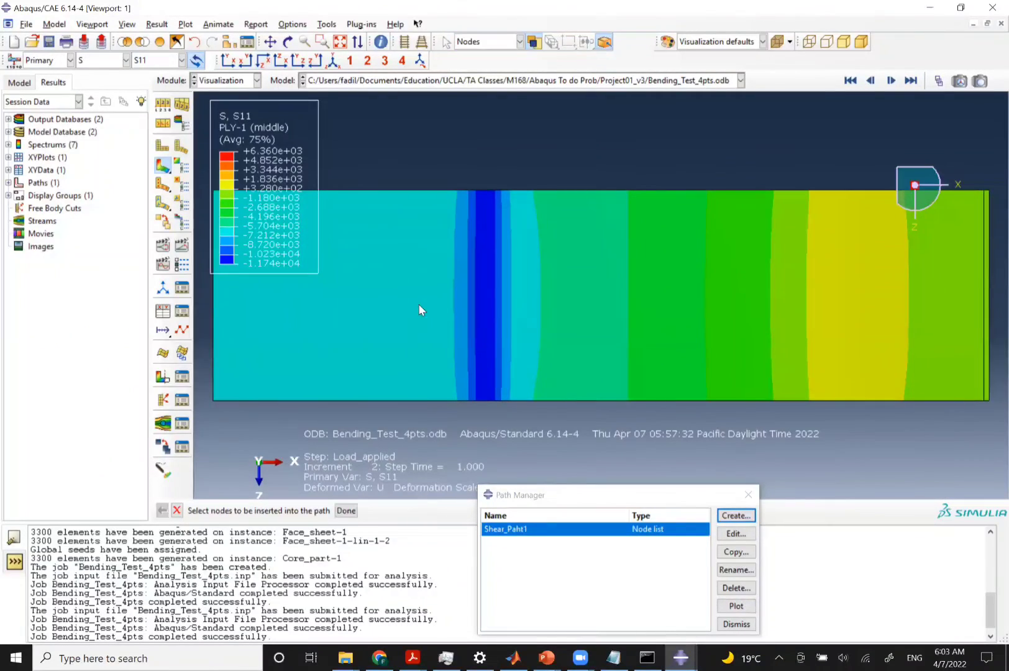
click(423, 287)
click(398, 288)
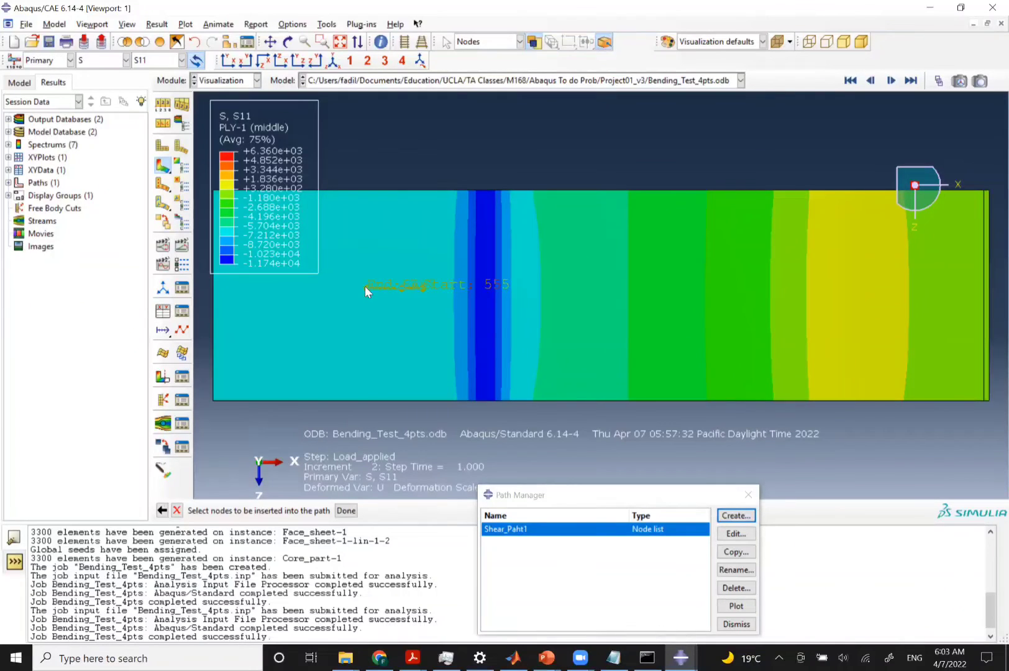
click(296, 285)
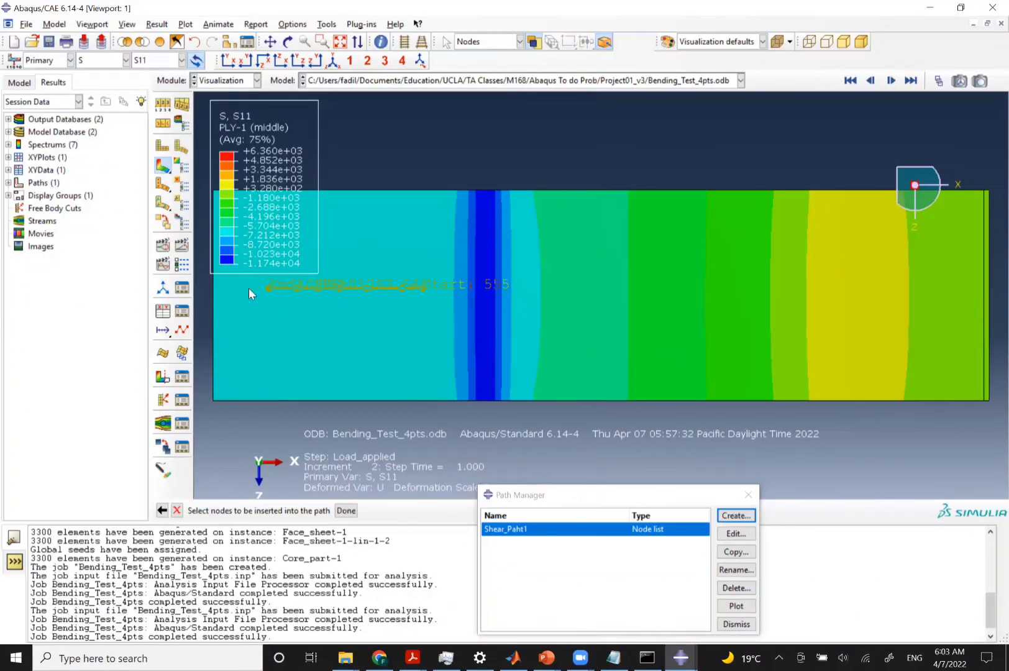
click(222, 288)
click(346, 511)
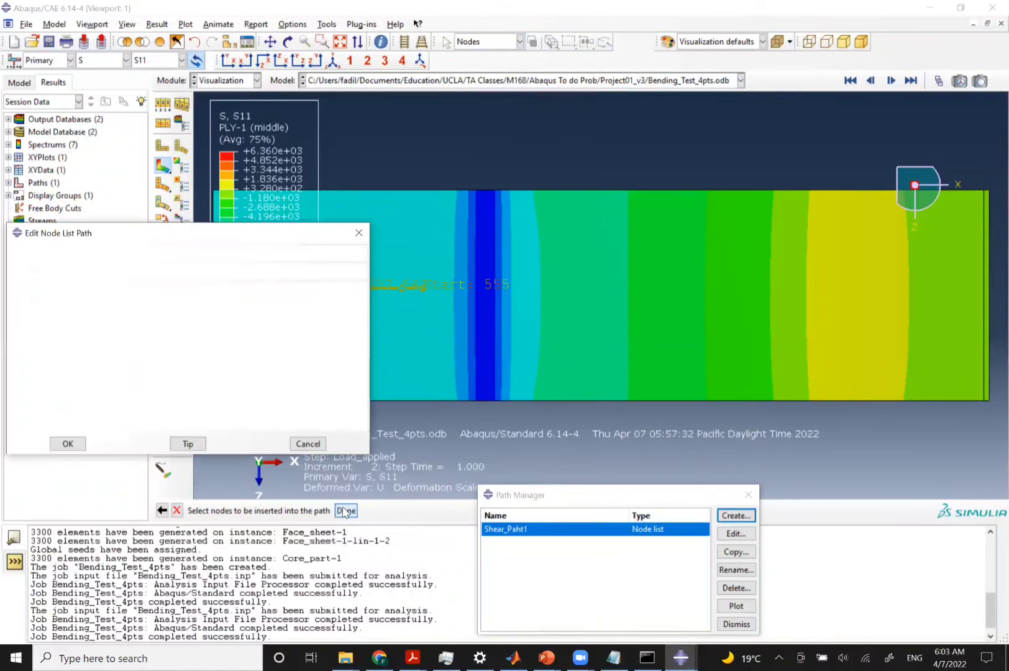
click(68, 444)
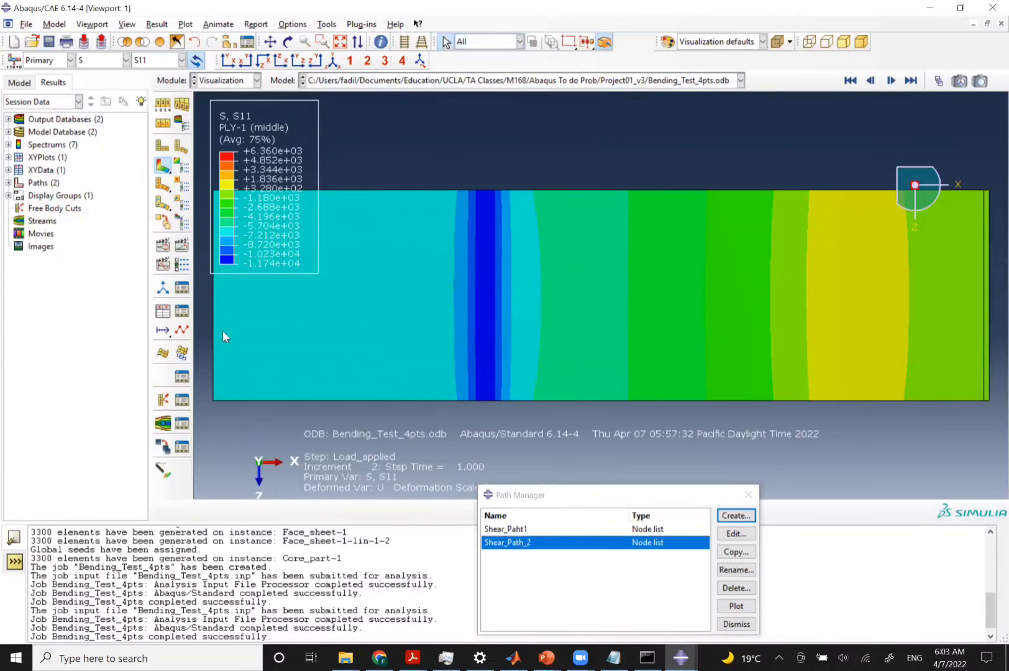
Plot S11 against true distance along Shear_Path_2, using the path points on the deformed shape
click(162, 310)
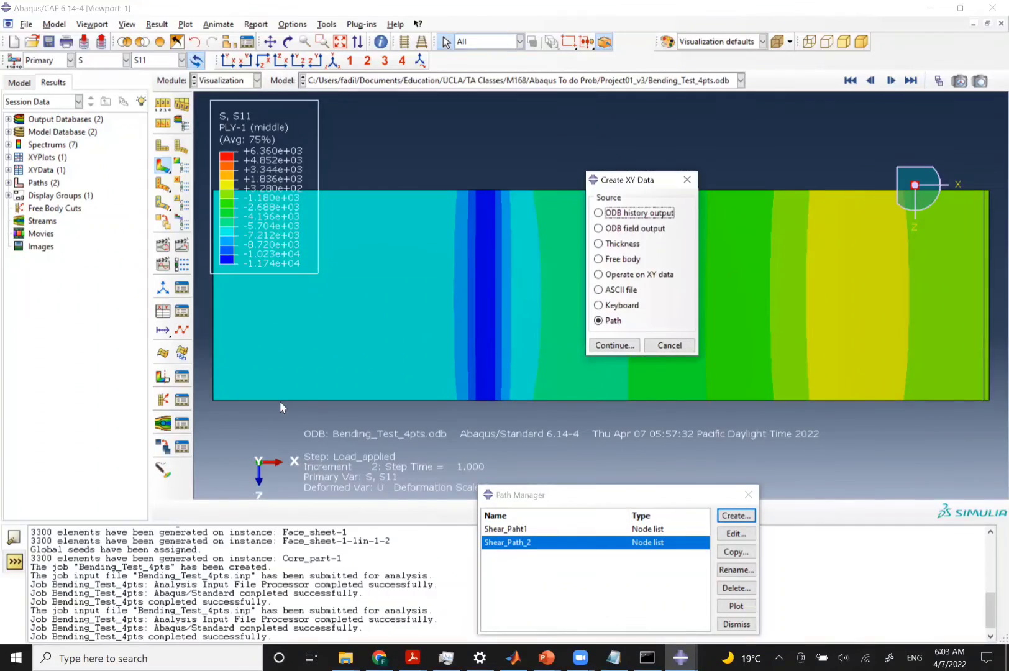
click(610, 346)
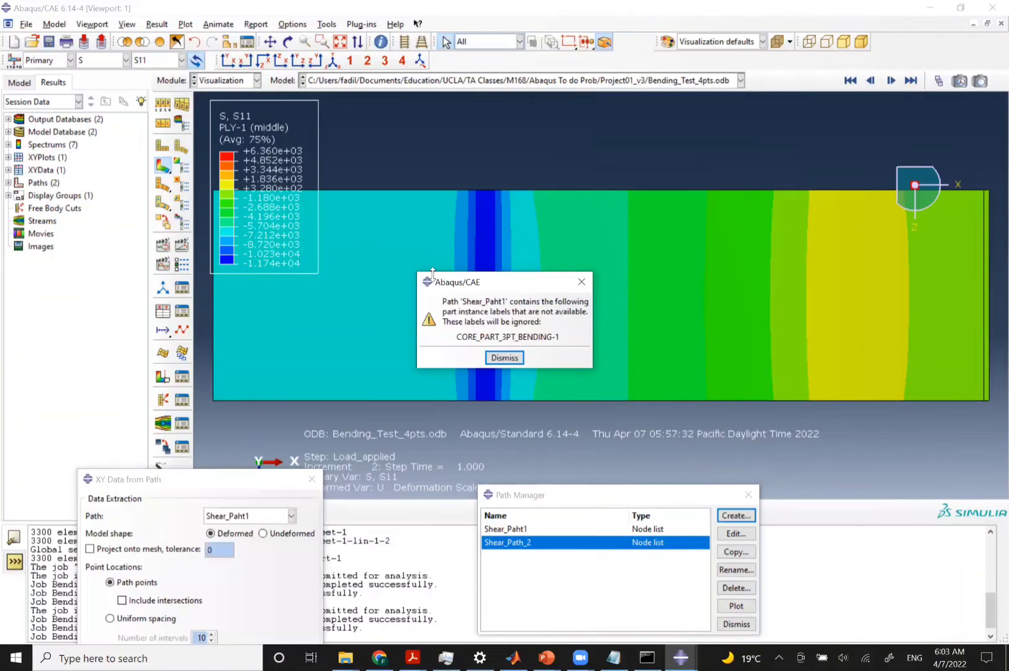
click(503, 357)
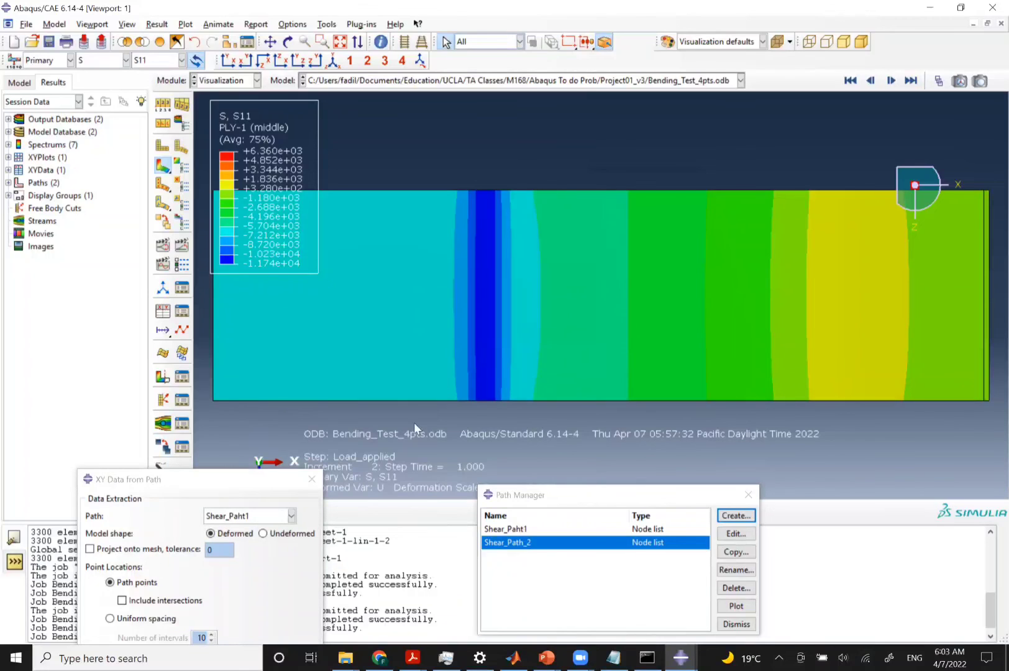
click(255, 519)
click(244, 545)
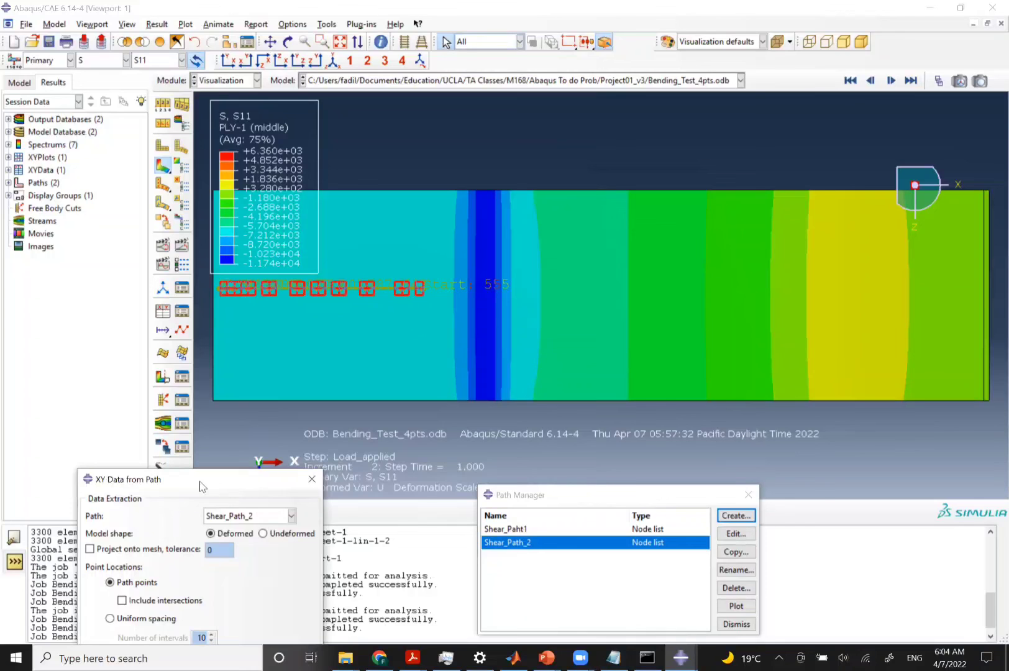
drag(200, 486, 700, 145)
click(700, 517)
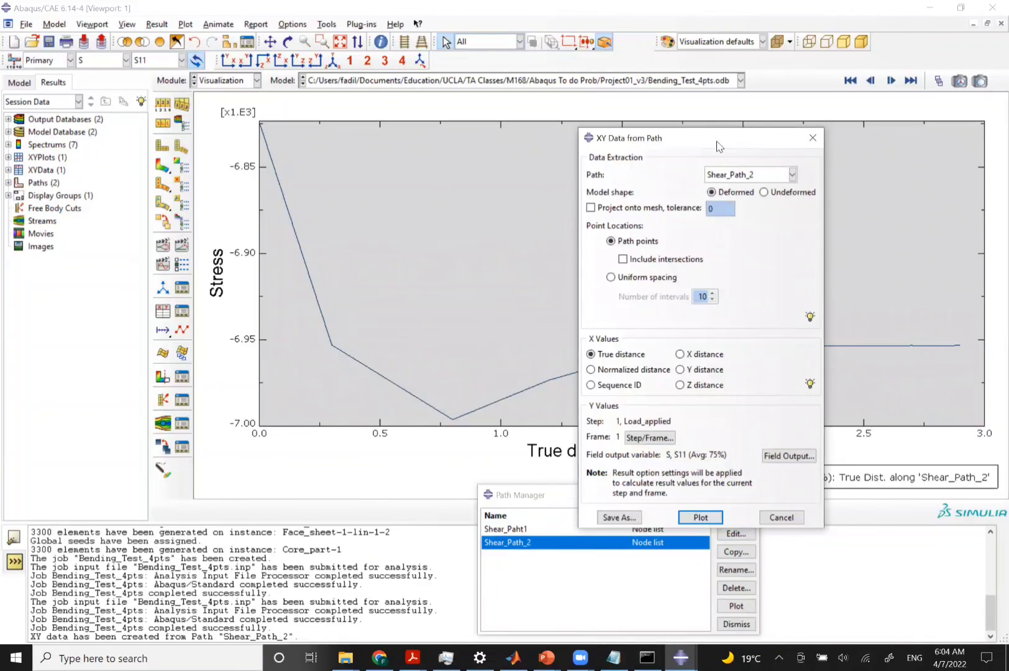
drag(717, 147, 121, 291)
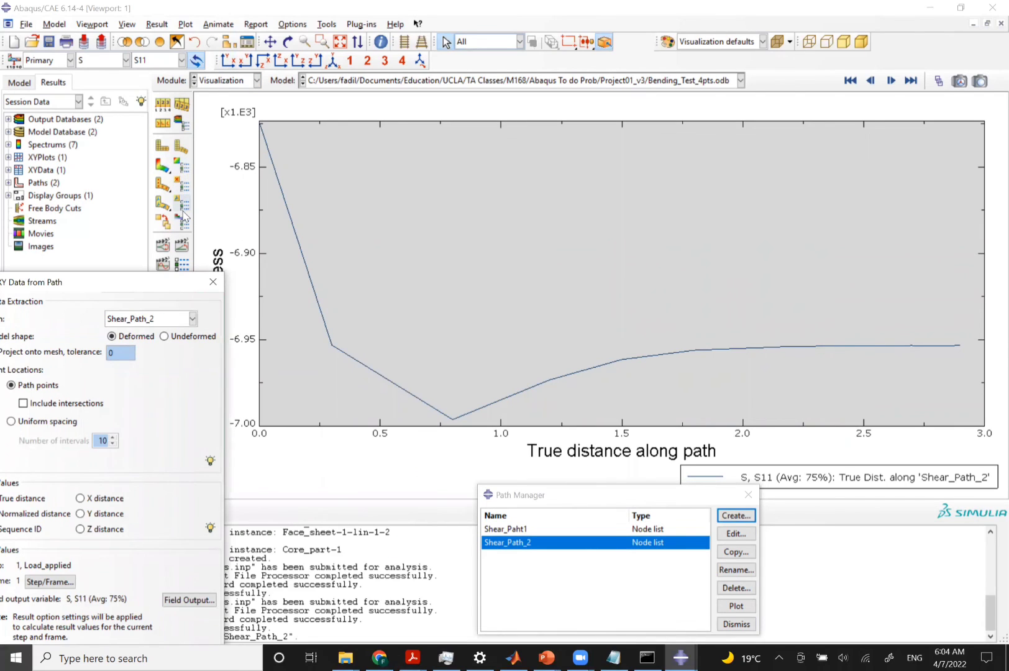
Return to the S11 contour plot in isometric view and close the path data extraction settings
click(159, 169)
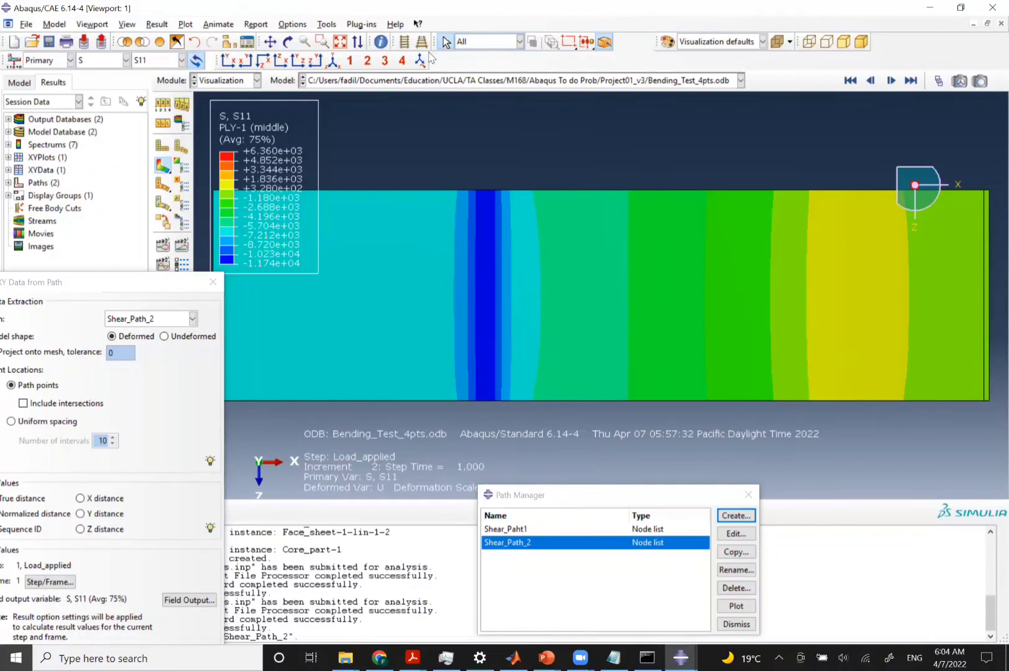
click(420, 60)
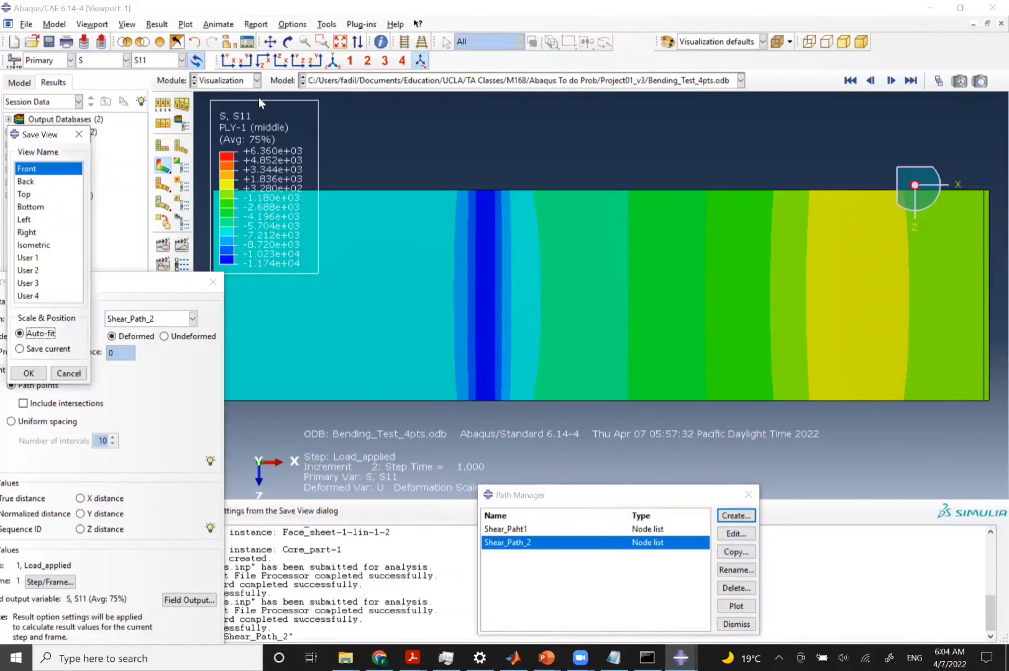
key(Escape)
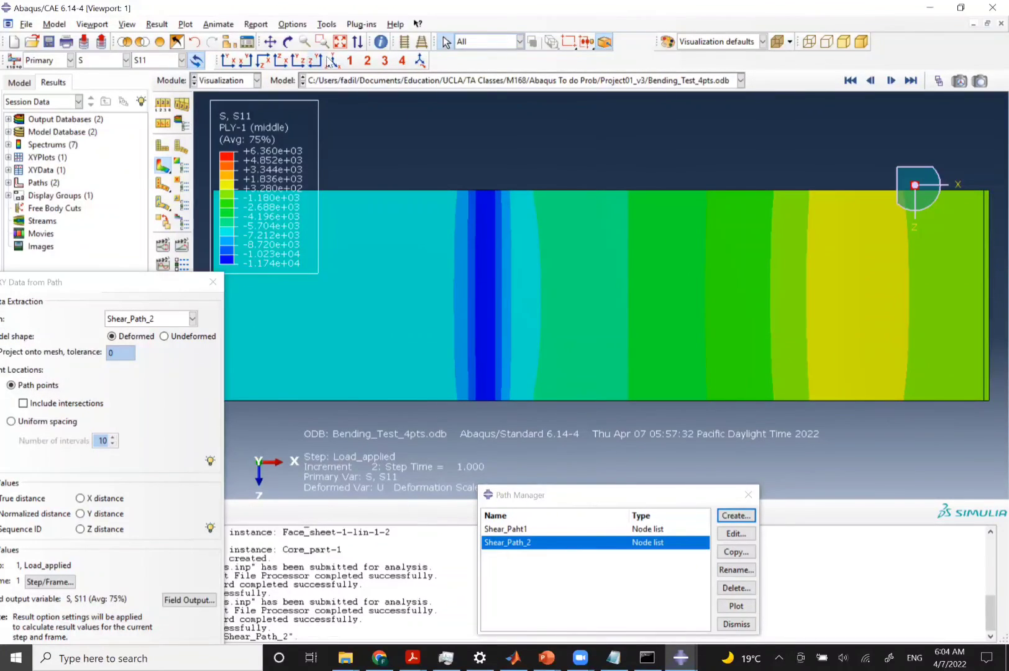
click(332, 60)
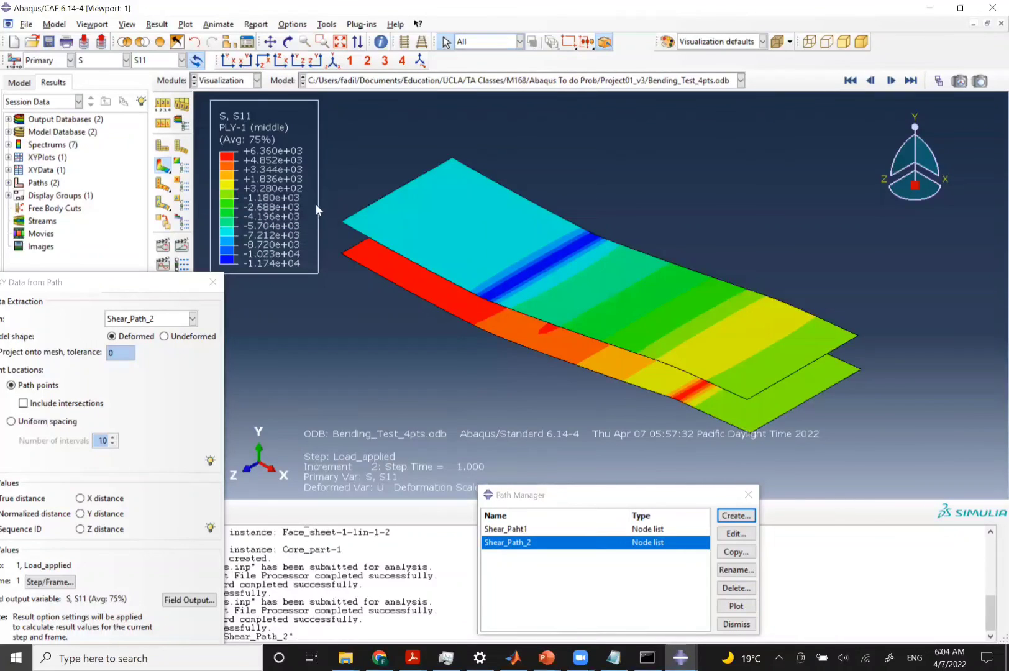
click(208, 281)
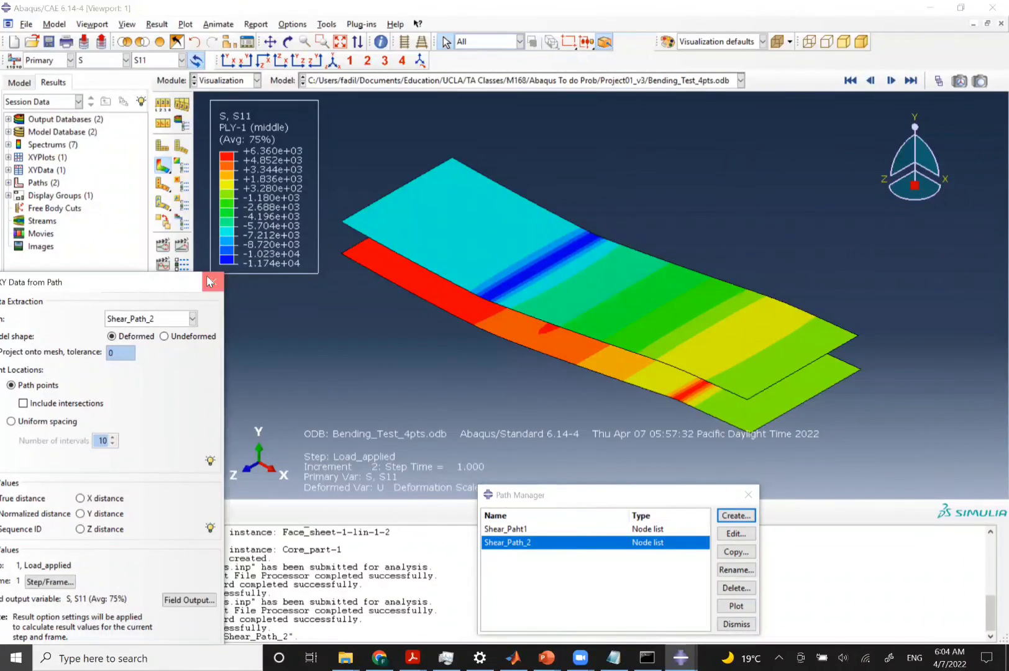
click(207, 282)
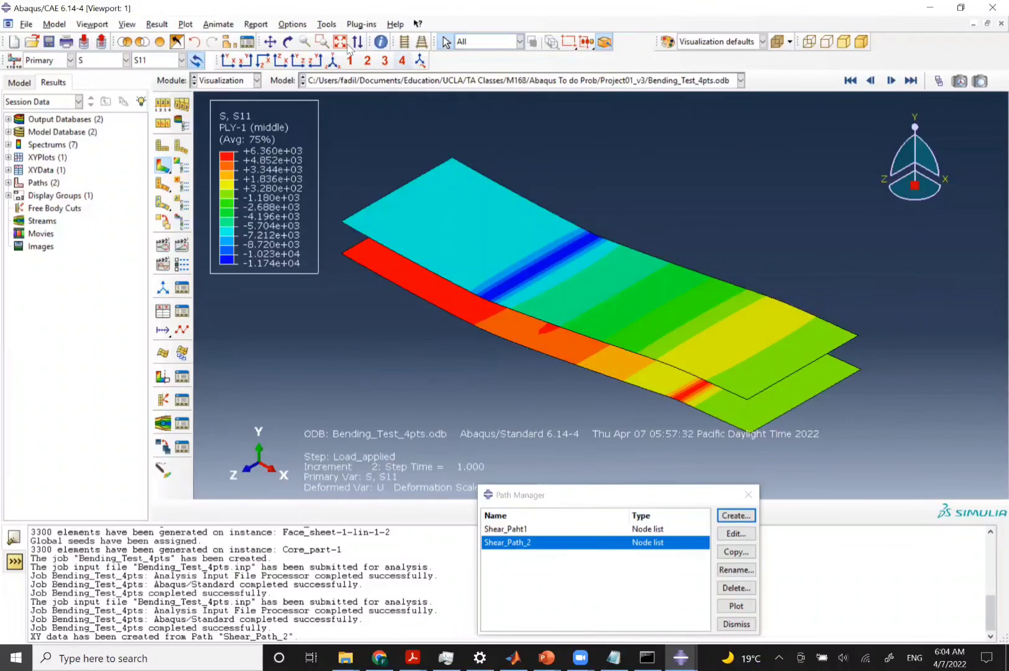
Probe the S11 values at eight elements in a lengthwise row on the upper face sheet, selecting them from the viewport
click(325, 25)
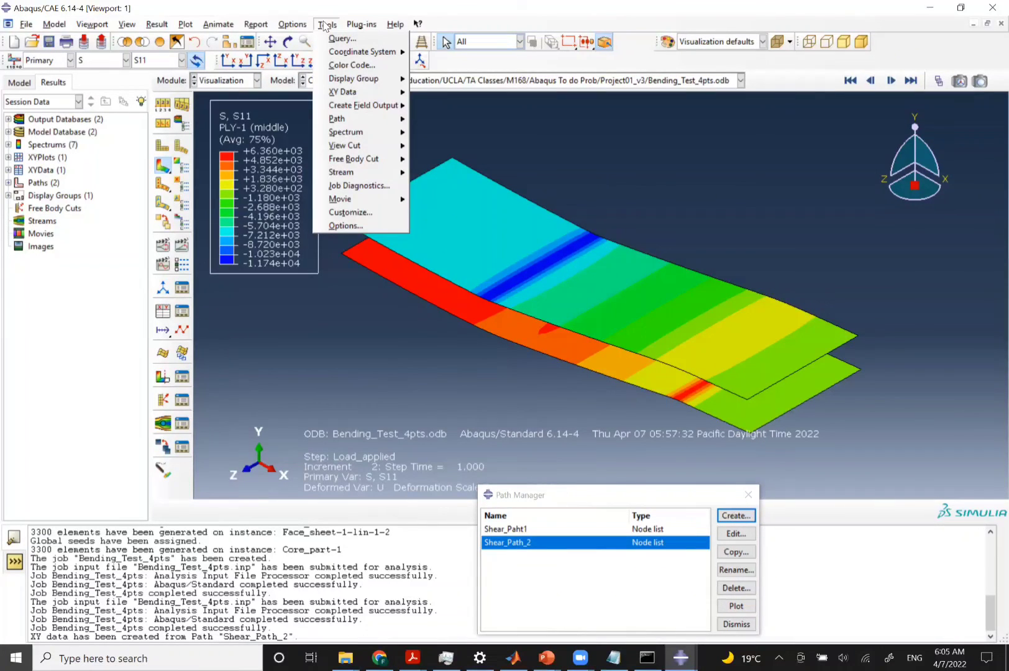
click(300, 256)
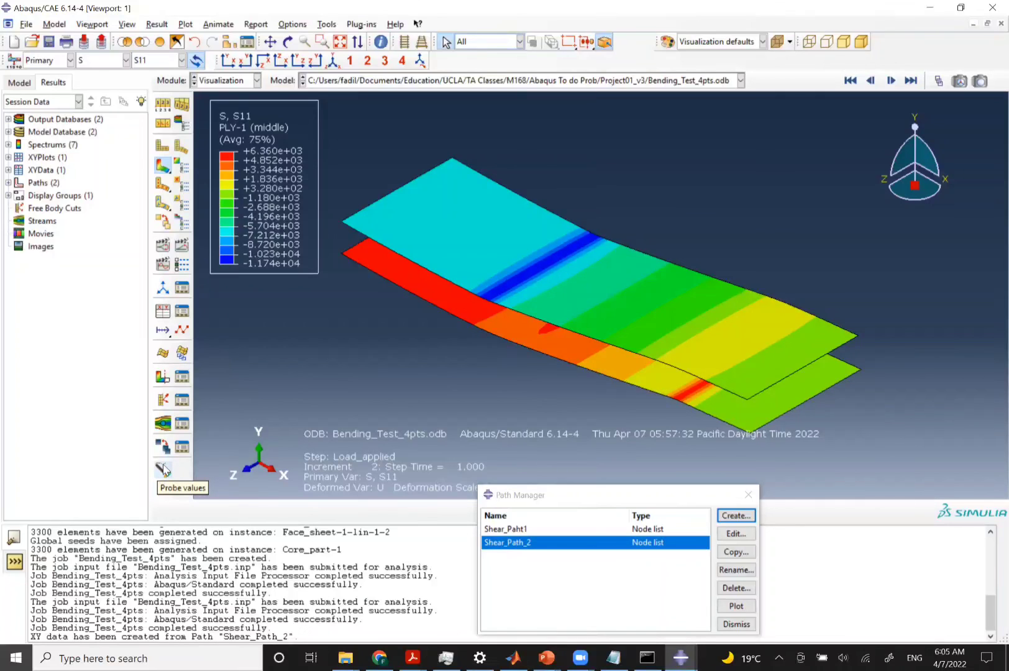
click(163, 469)
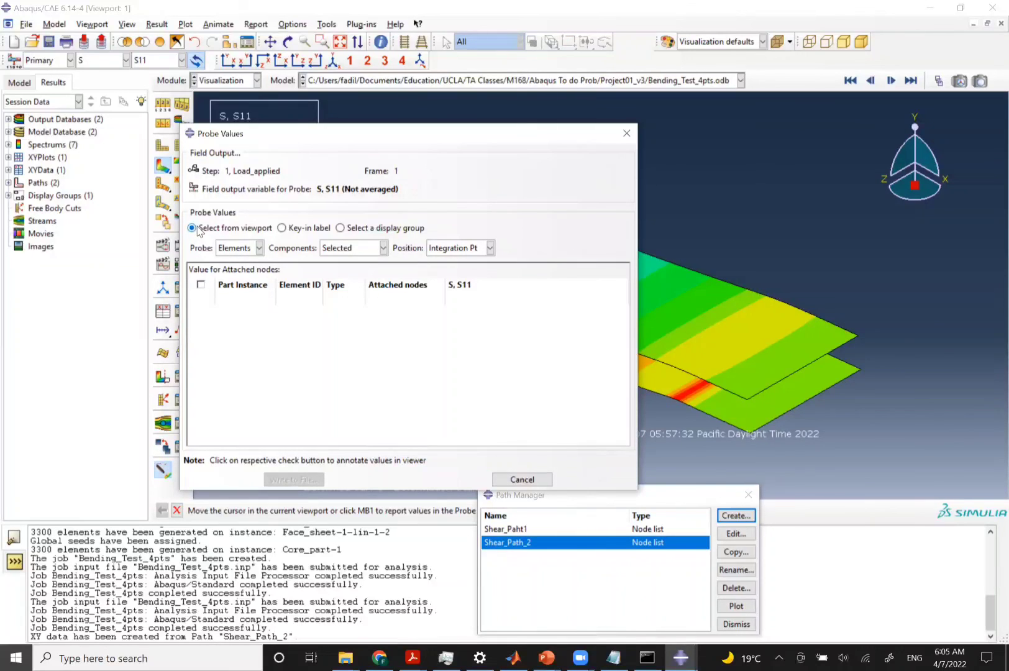
click(197, 229)
drag(381, 138, 784, 287)
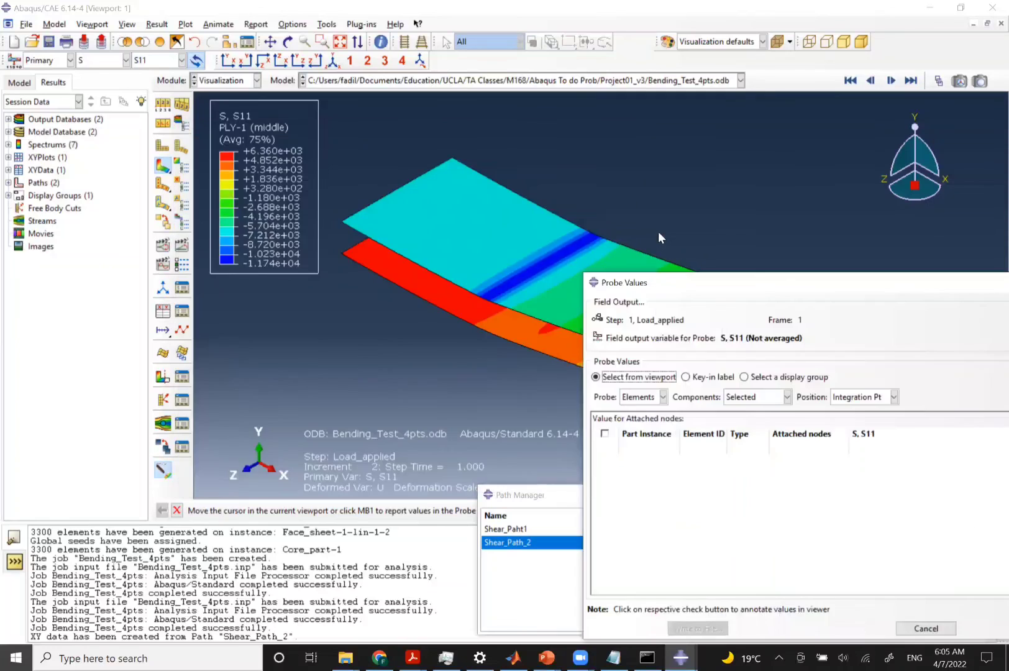
click(513, 247)
click(492, 240)
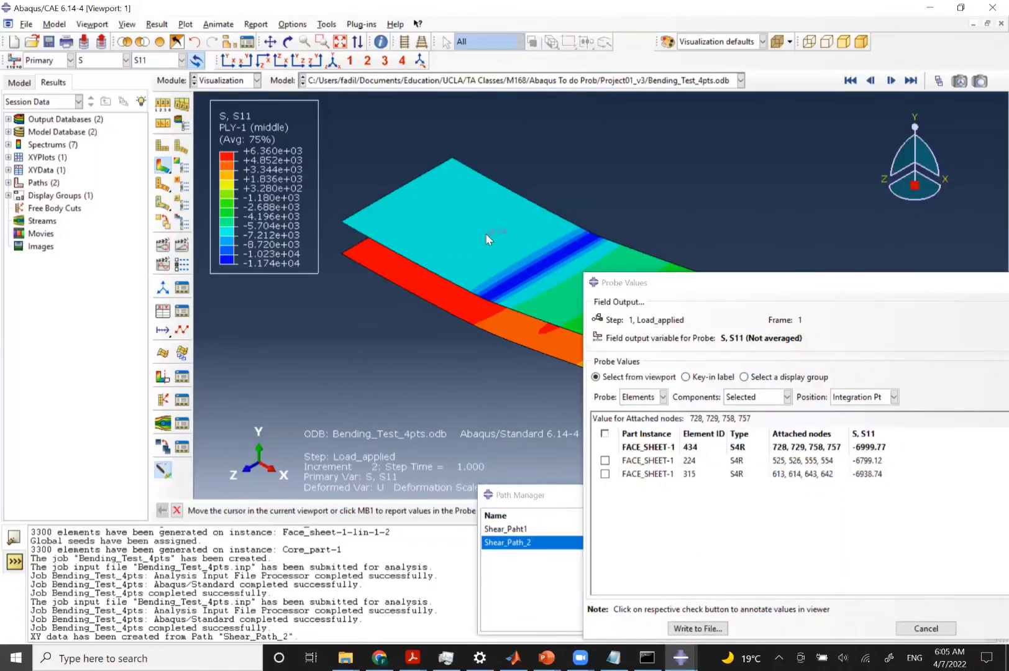
click(485, 234)
click(468, 224)
click(445, 212)
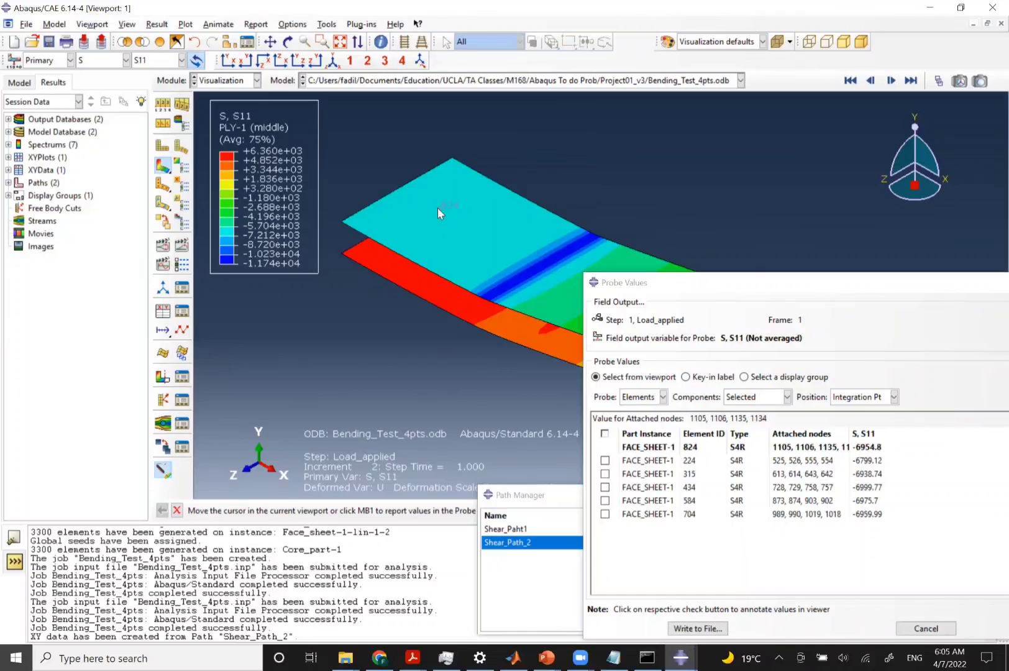
click(437, 207)
click(422, 199)
click(409, 193)
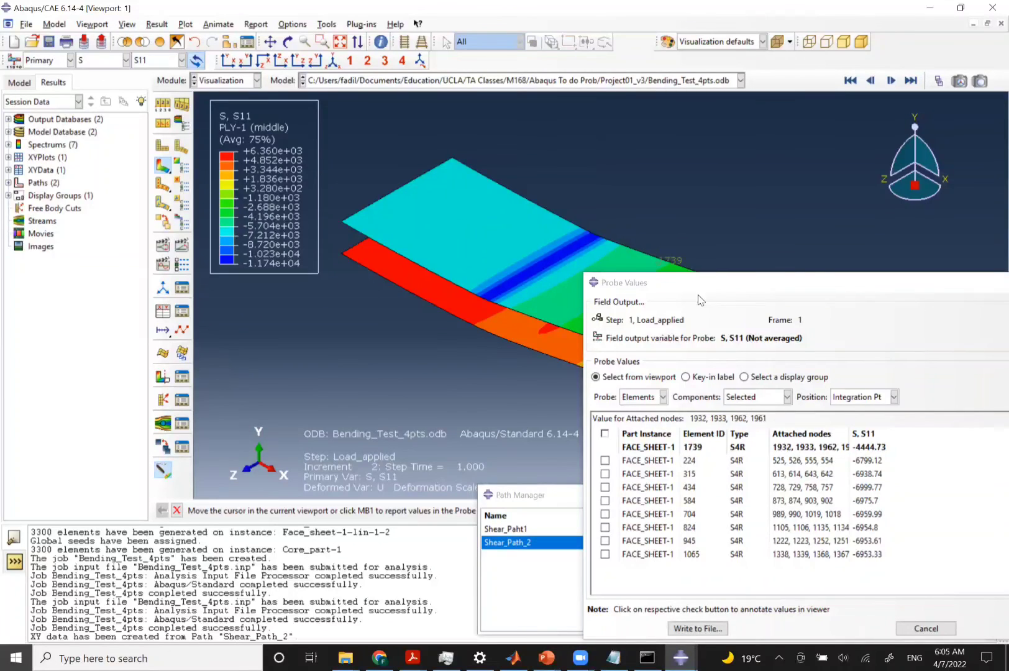
Try naming the probe values report file abaqus.txt and close the report settings without writing it
drag(696, 293, 670, 135)
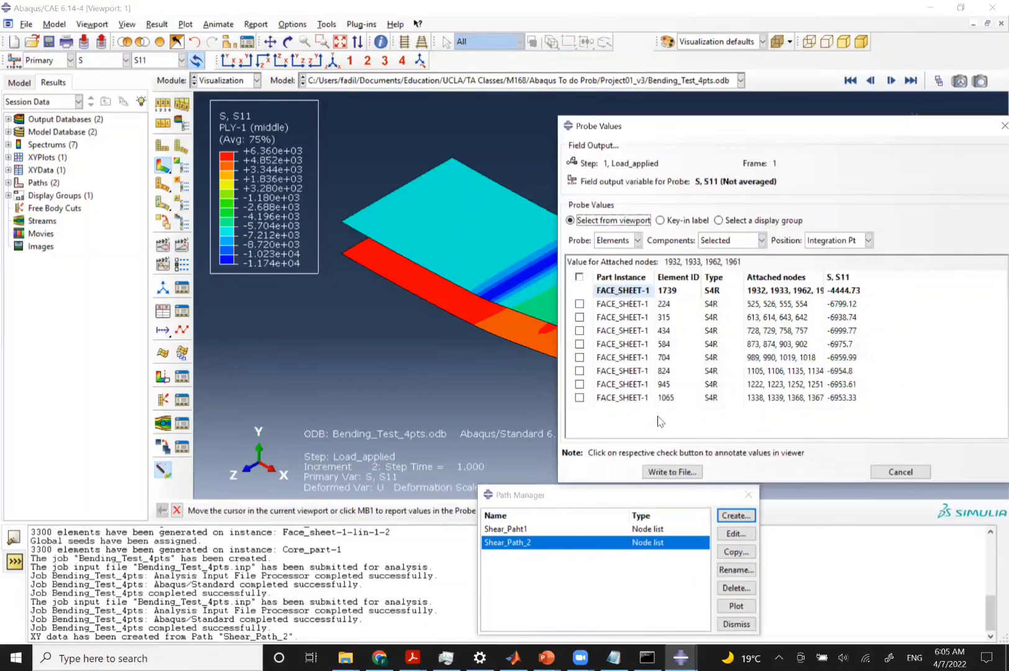
click(683, 472)
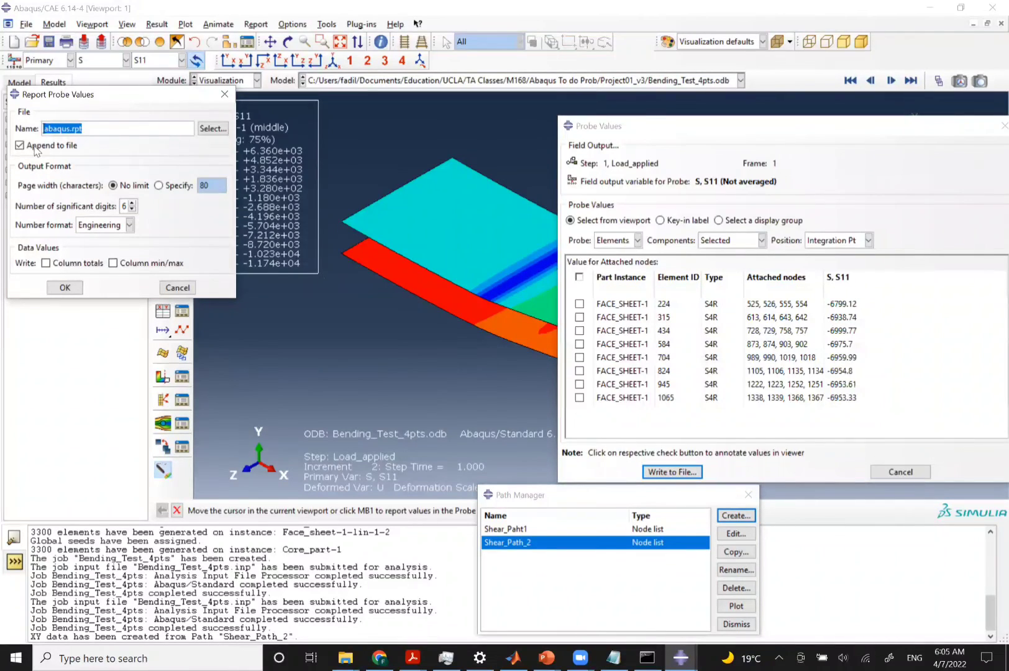
click(72, 128)
drag(75, 128, 102, 127)
key(BackSpace)
key(BackSpace)
text(.csv)
key(BackSpace)
key(BackSpace)
key(BackSpace)
key(BackSpace)
text(.txt)
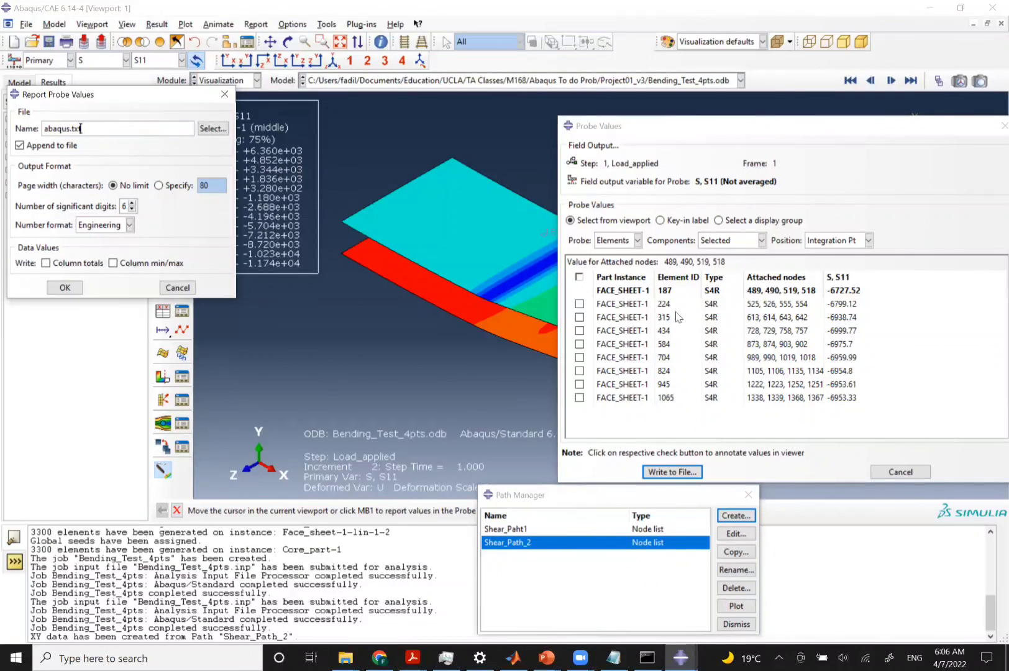
click(224, 94)
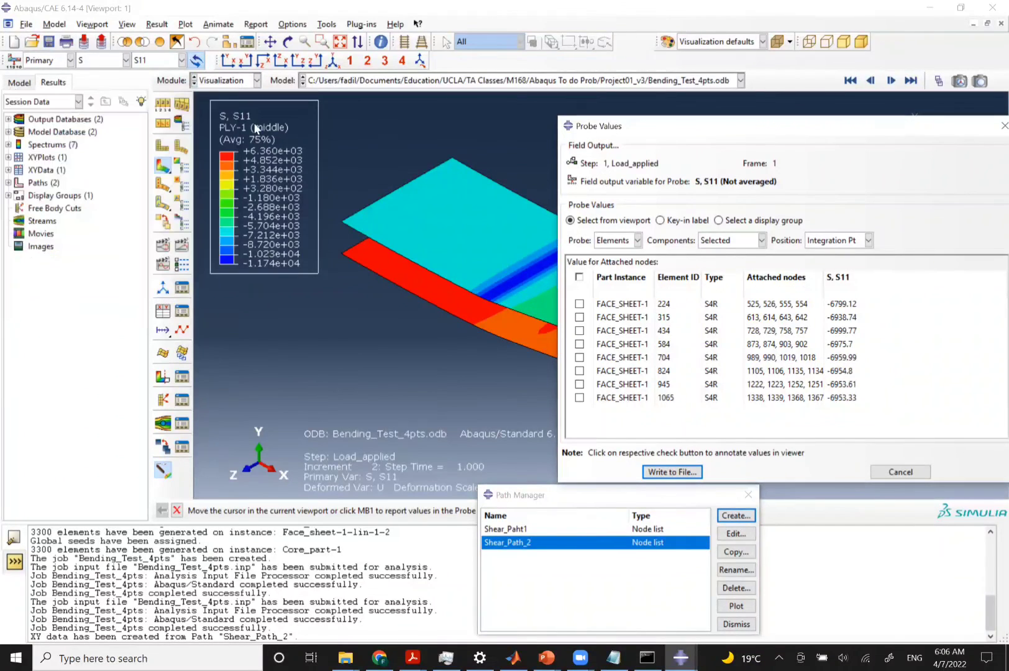
click(218, 80)
click(176, 73)
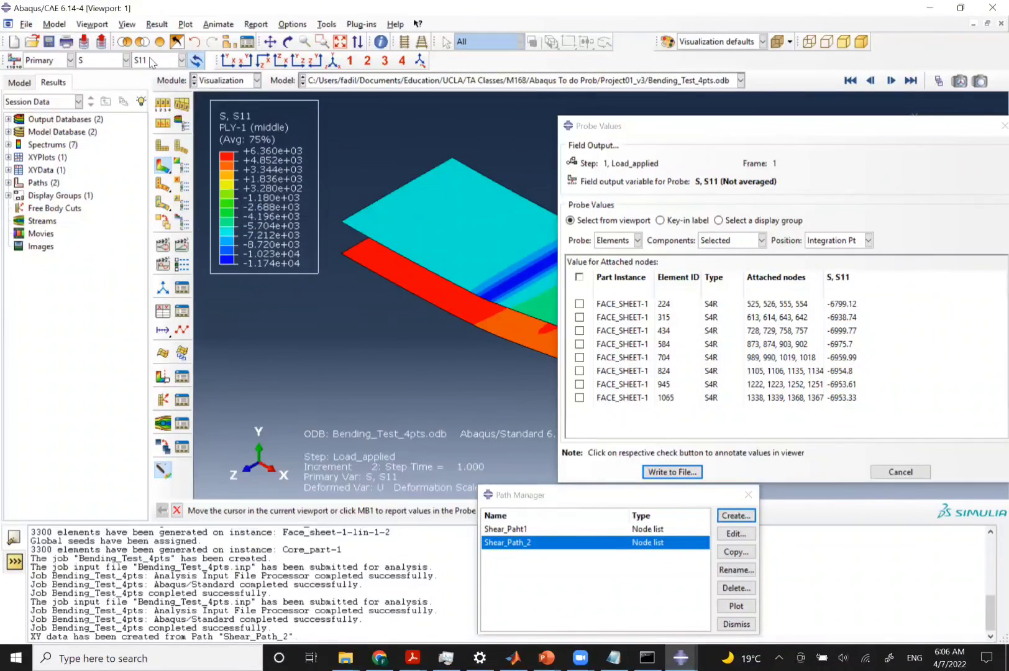
Switch the contour plot to stress component S12, discarding the probed values without writing them to a file, and close the probe tool
click(153, 60)
scroll(179, 204, down, 1)
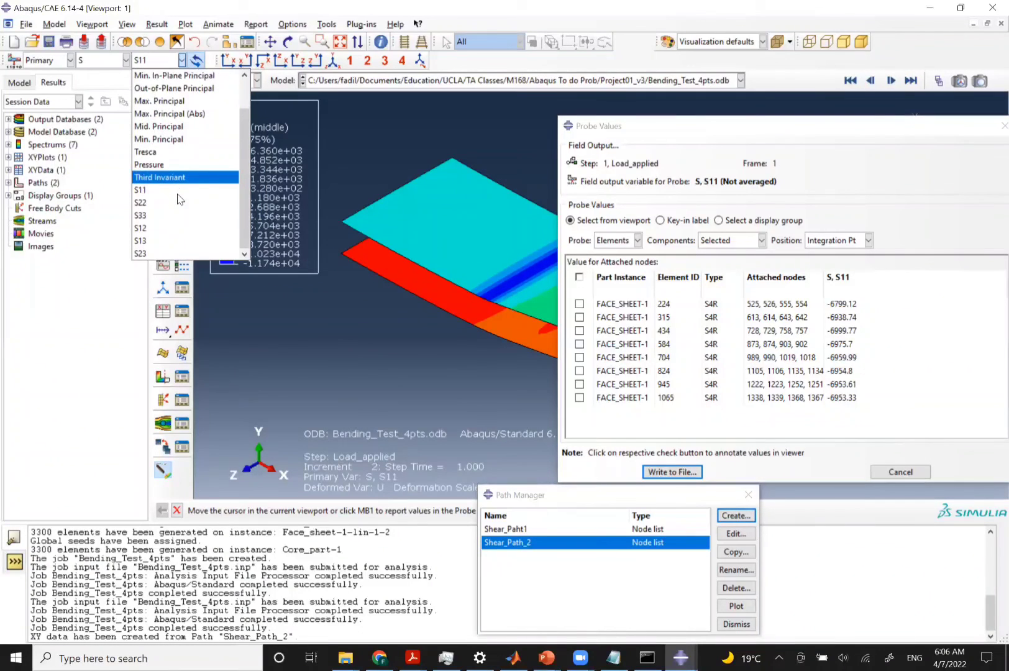
click(162, 228)
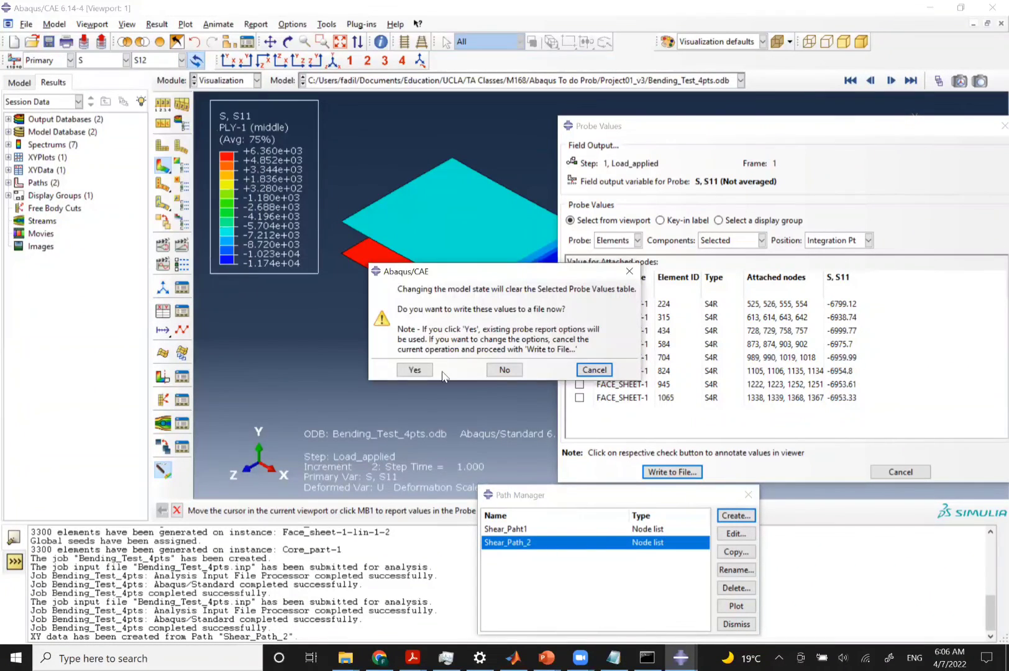
click(501, 371)
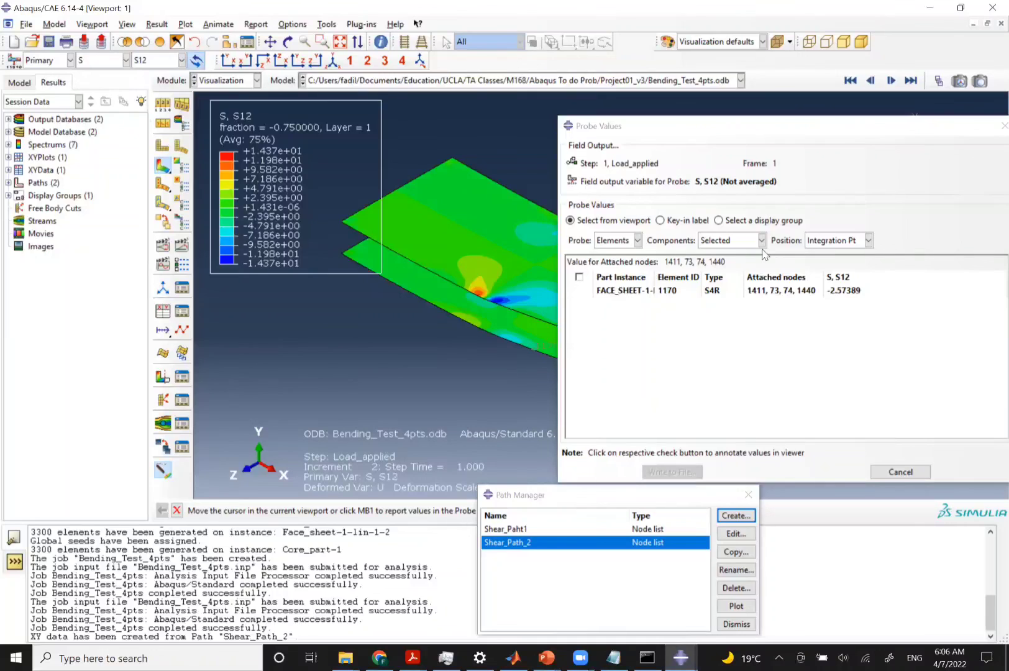
drag(921, 125, 852, 140)
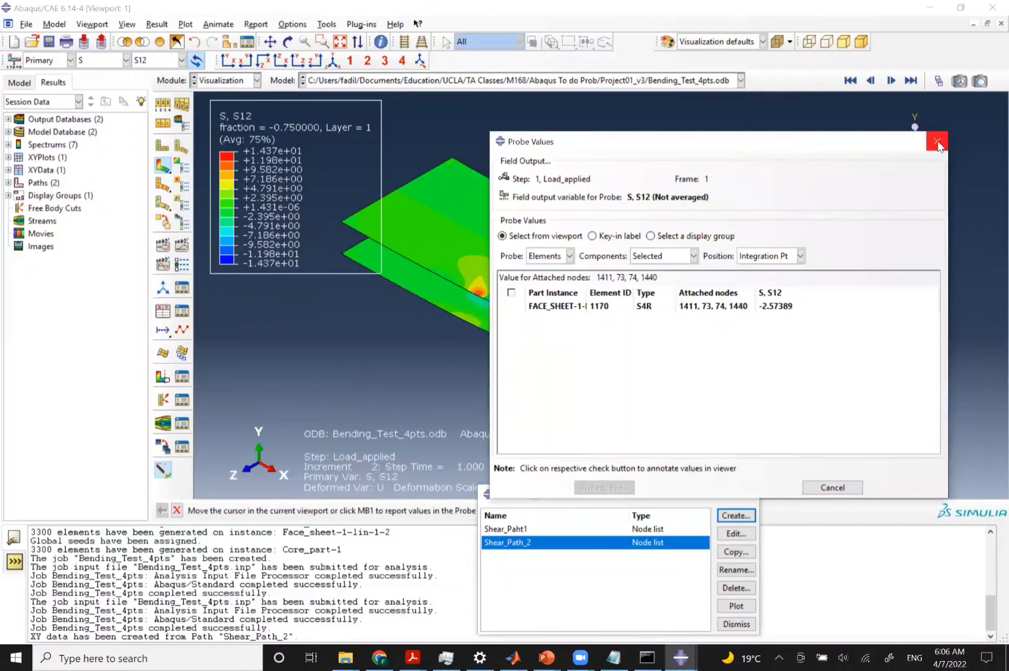
click(939, 144)
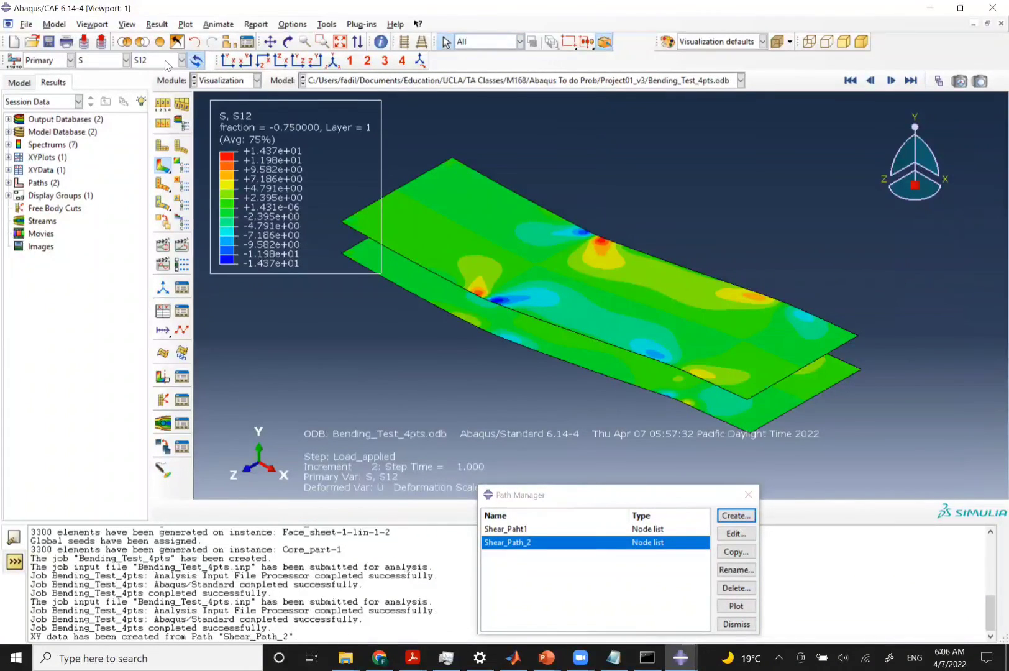
Switch the displayed parts from the face sheets to the sandwich core and close the path manager
click(176, 44)
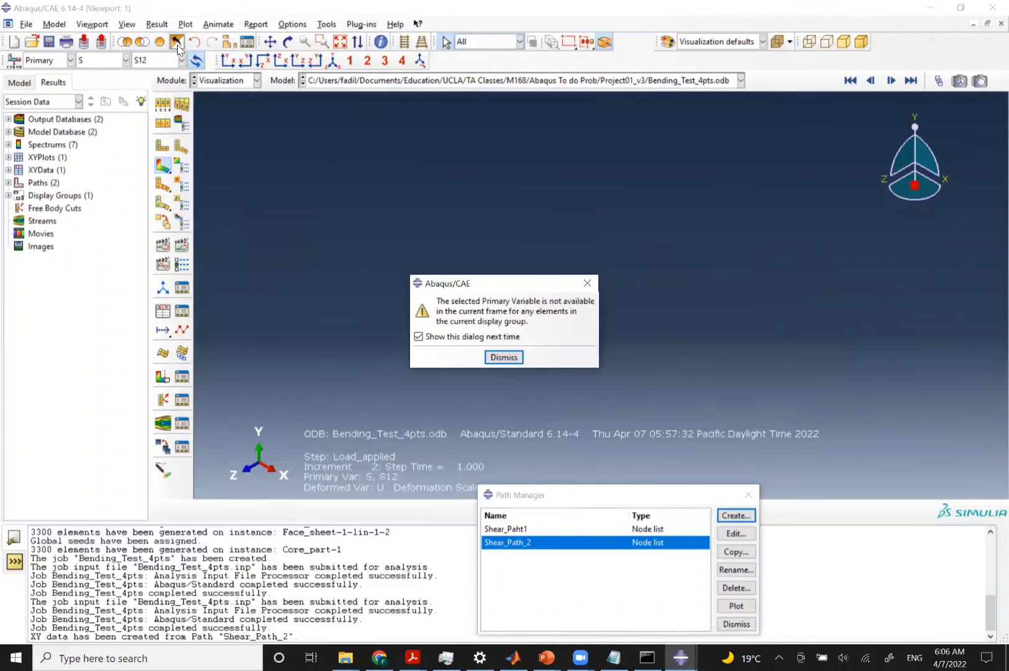
click(504, 357)
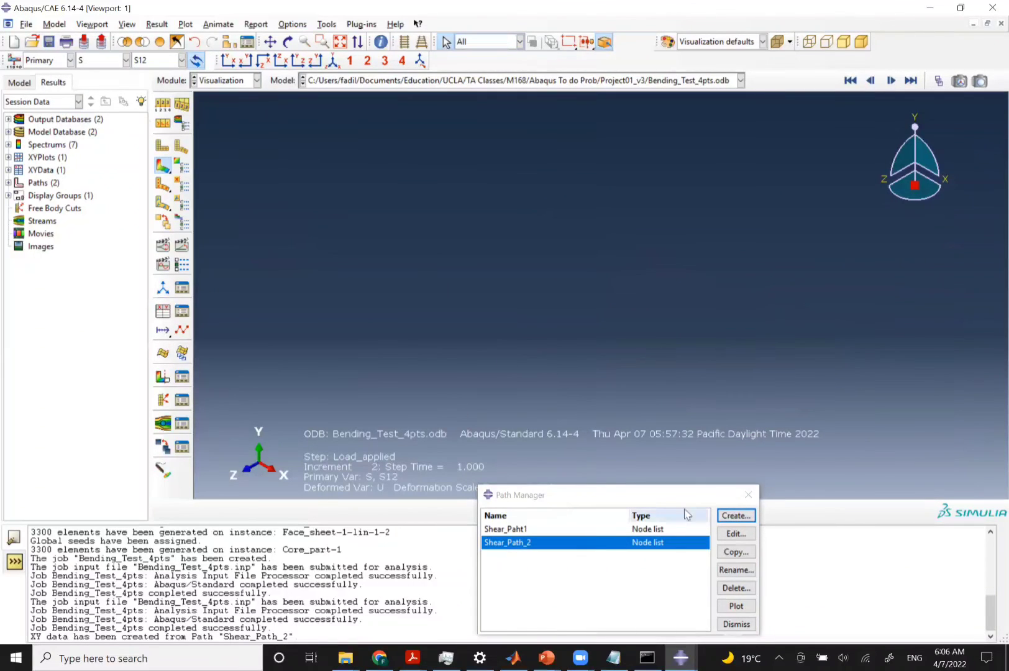
click(746, 495)
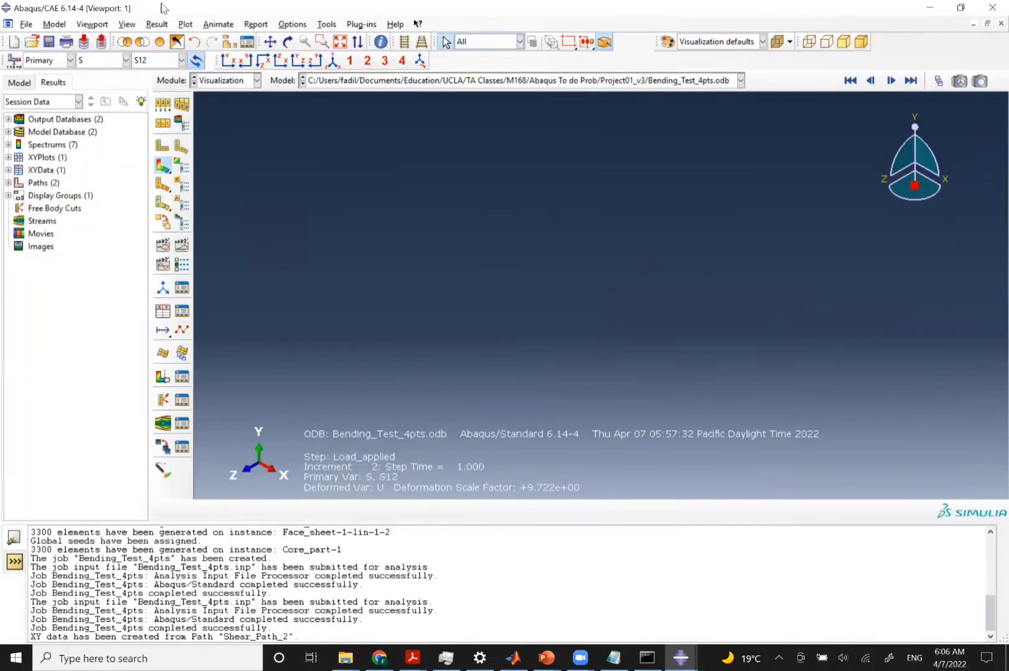
Set the section point selection method to Categories with the bottom location active, and apply it to the S12 plot of the core
click(158, 25)
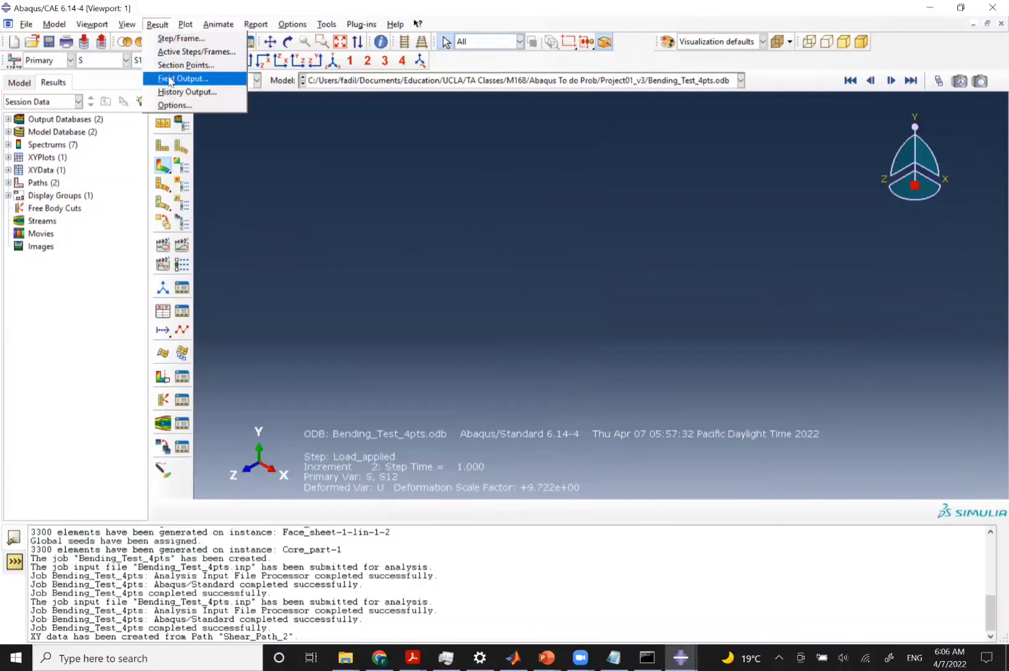
click(167, 66)
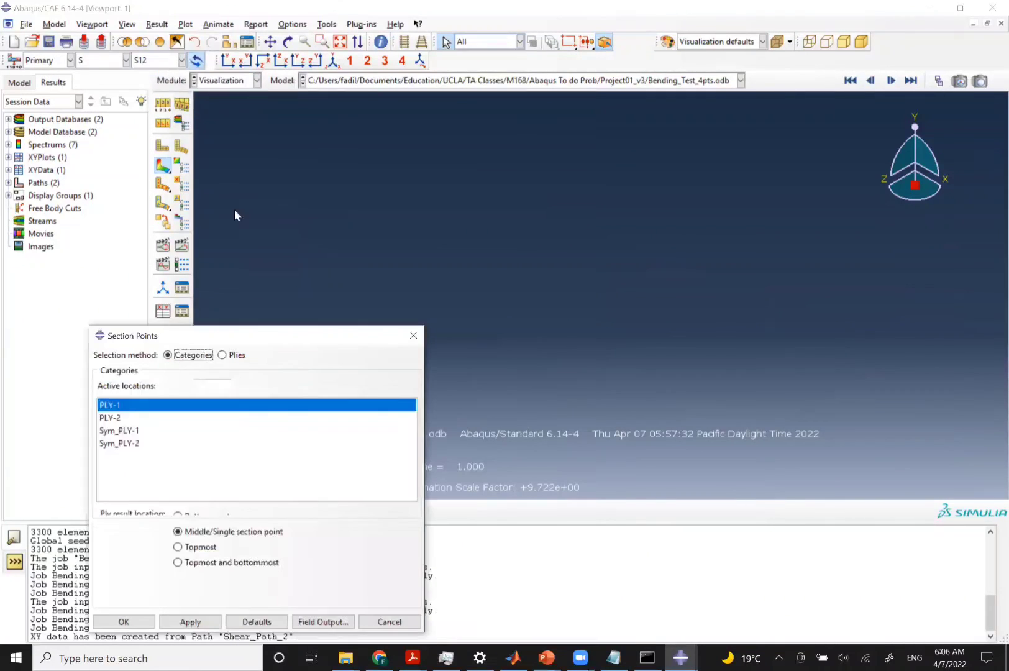
click(222, 356)
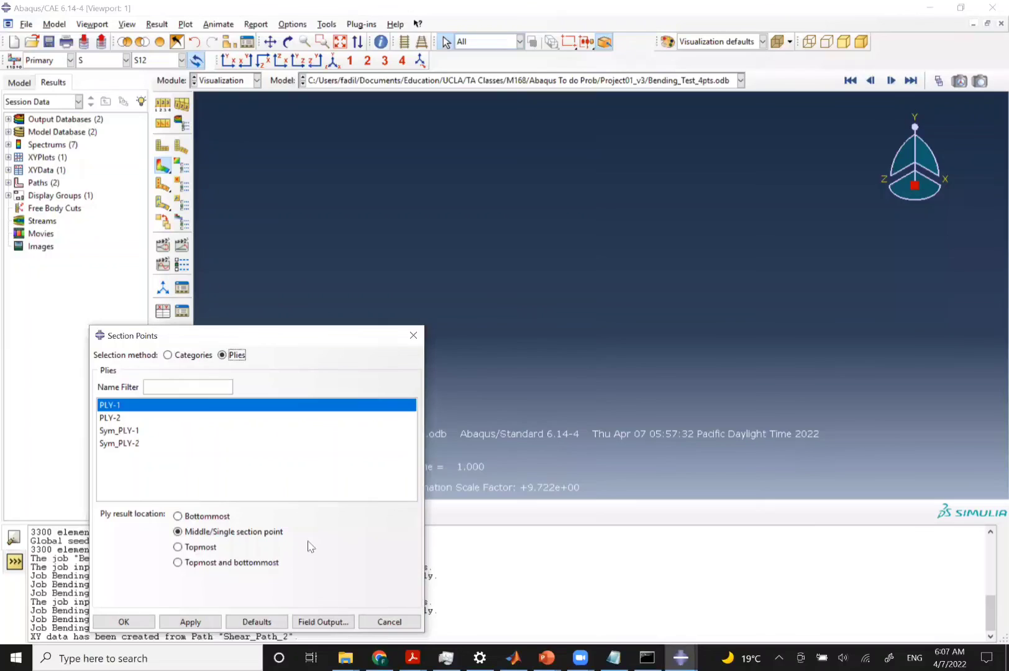
click(190, 622)
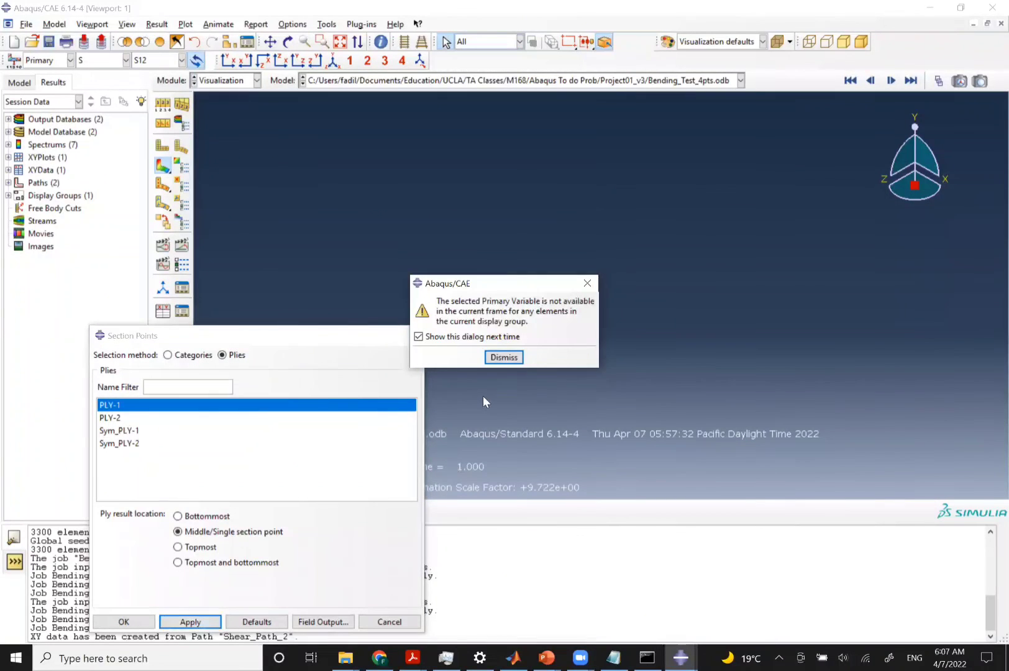
click(503, 357)
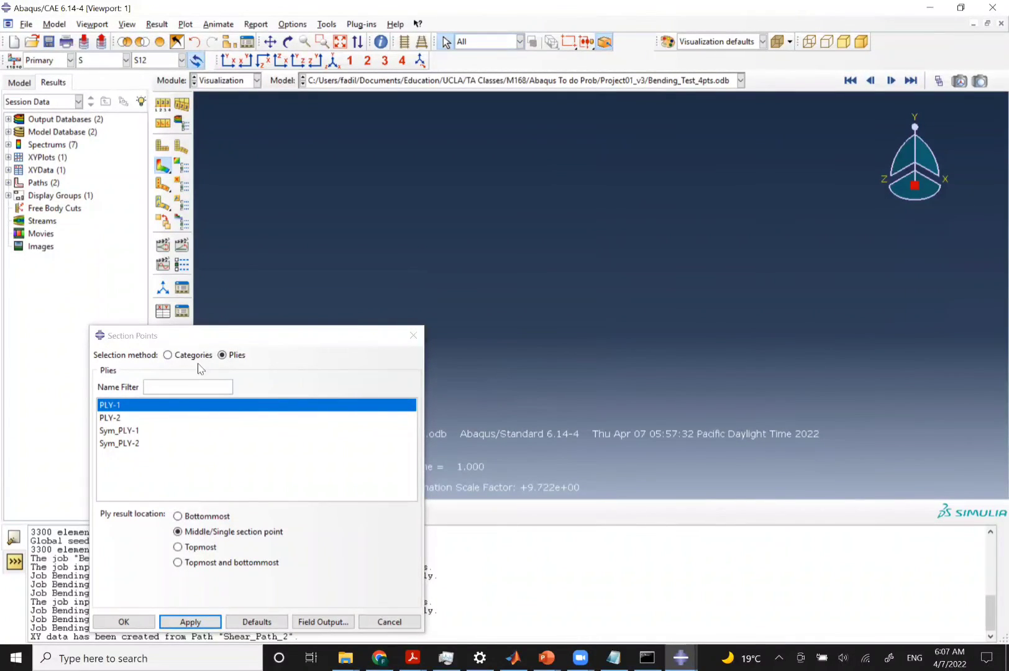
click(167, 356)
click(188, 622)
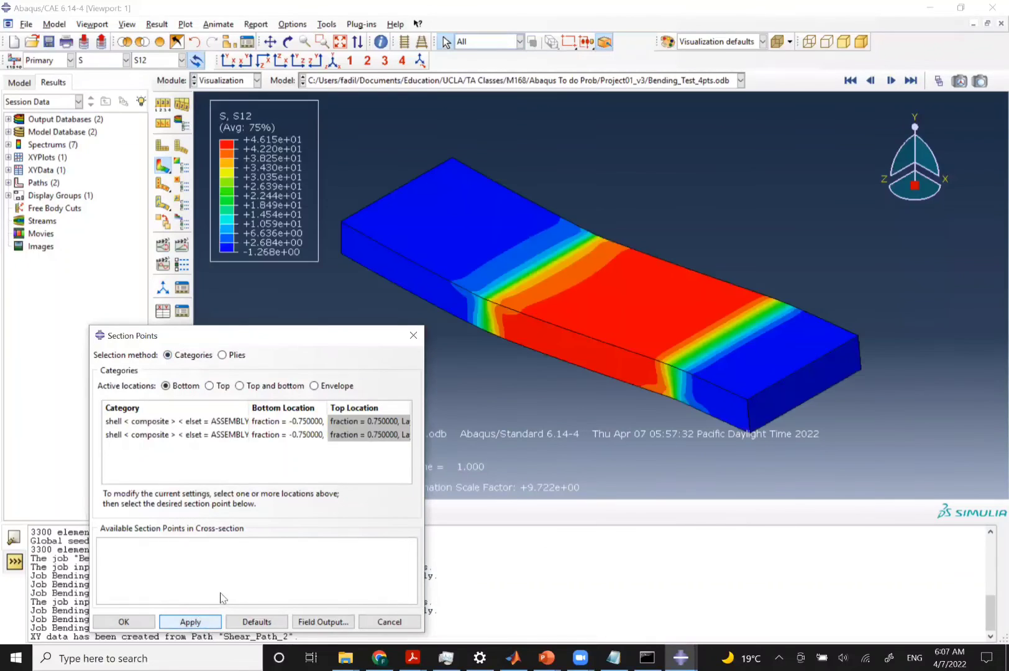
click(413, 335)
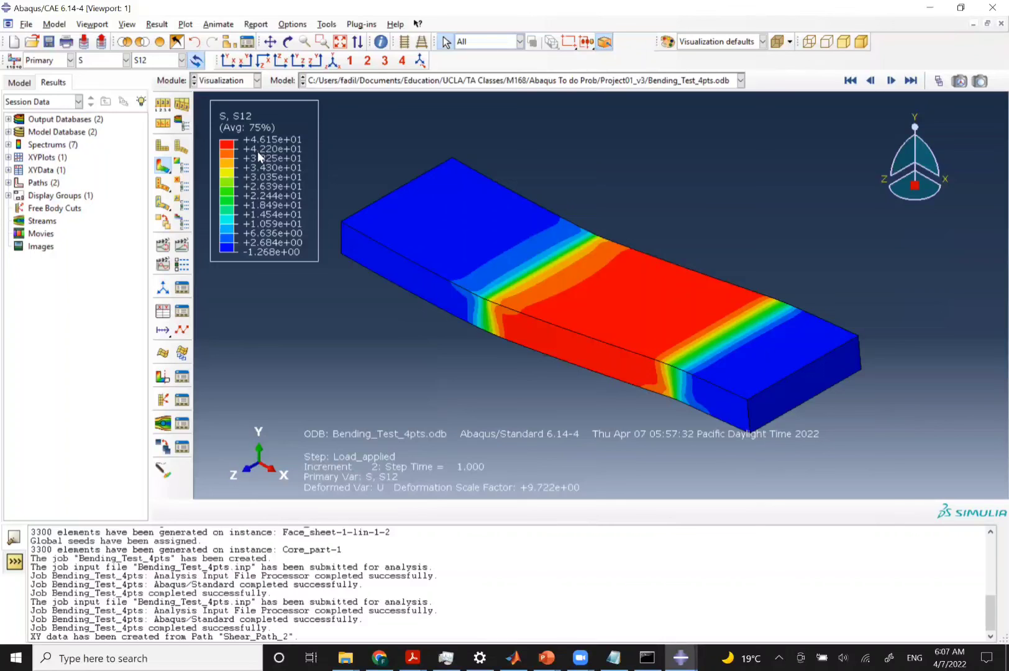
Compare the core's S12 contour with the ASTM C393 shear stress on the hand calculation slide in the presentation
key(alt+Tab)
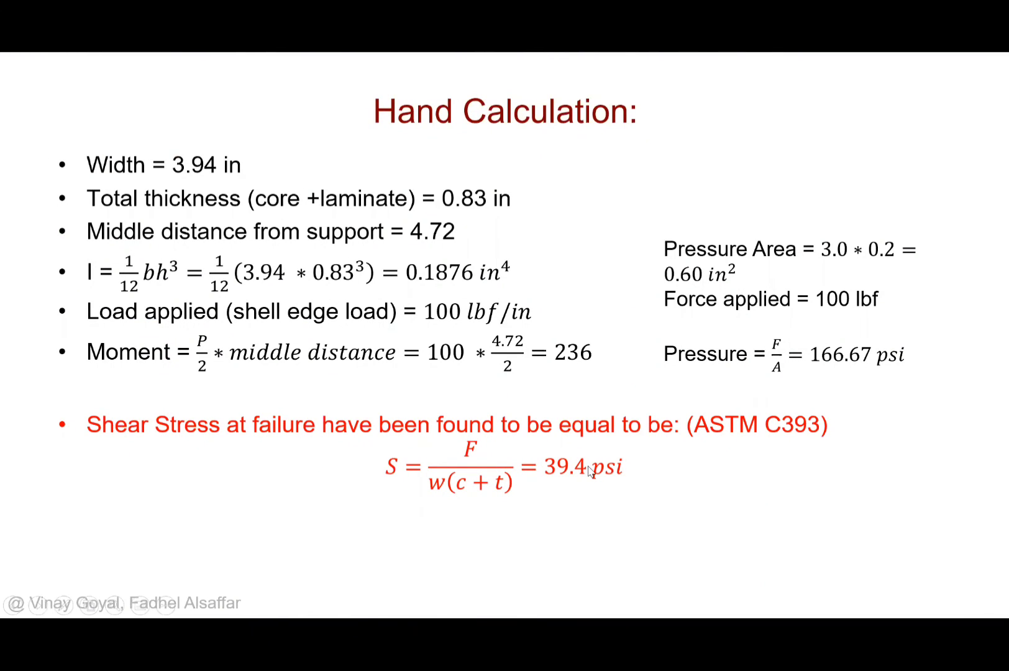
key(alt+Tab)
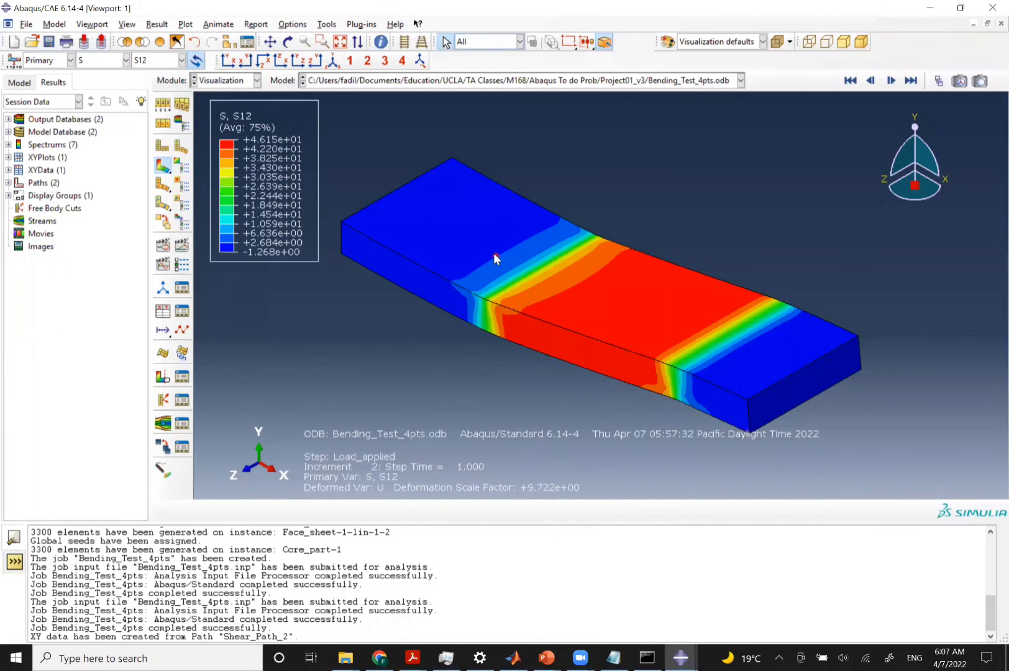
key(alt+Tab)
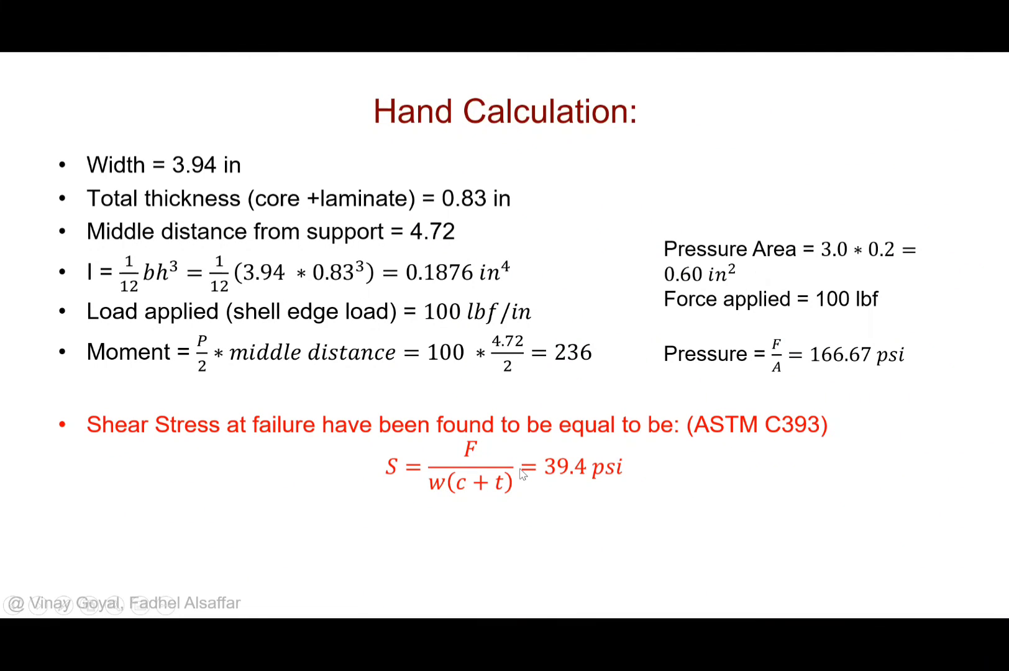
key(alt+Tab)
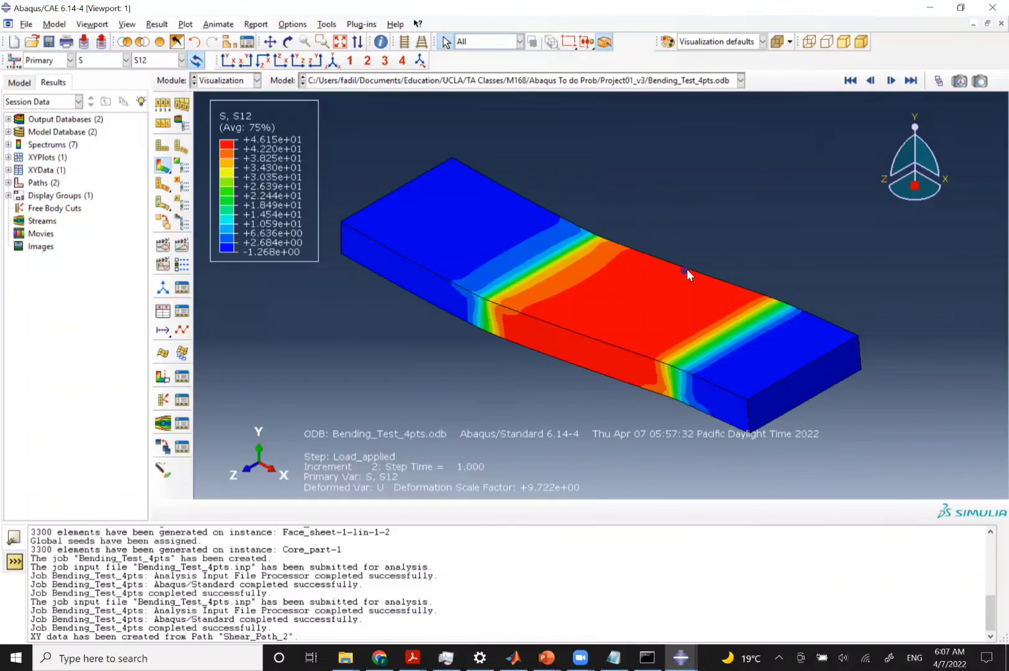
Switch to the presentation and step back through the problem description and ASTM C393 slides to the title slide
key(alt+Tab)
key(Left)
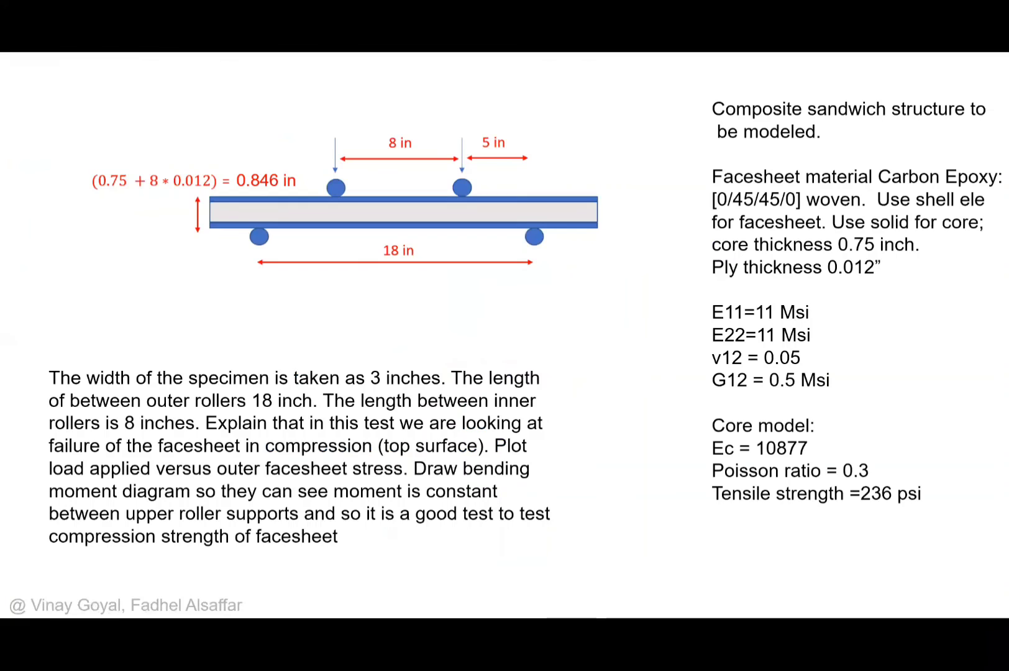
key(Left)
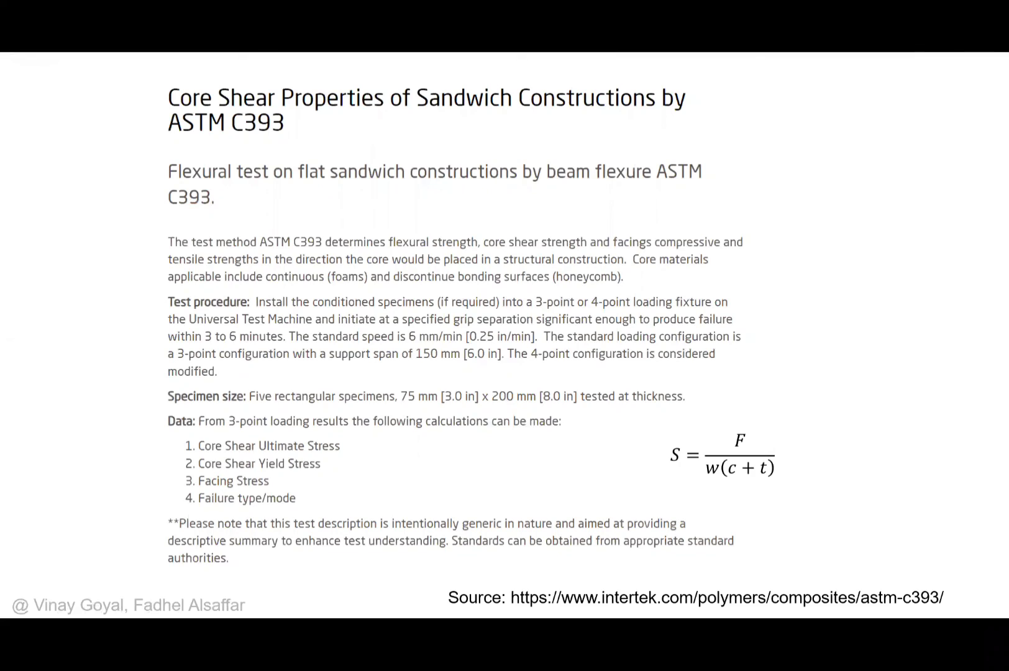
key(Left)
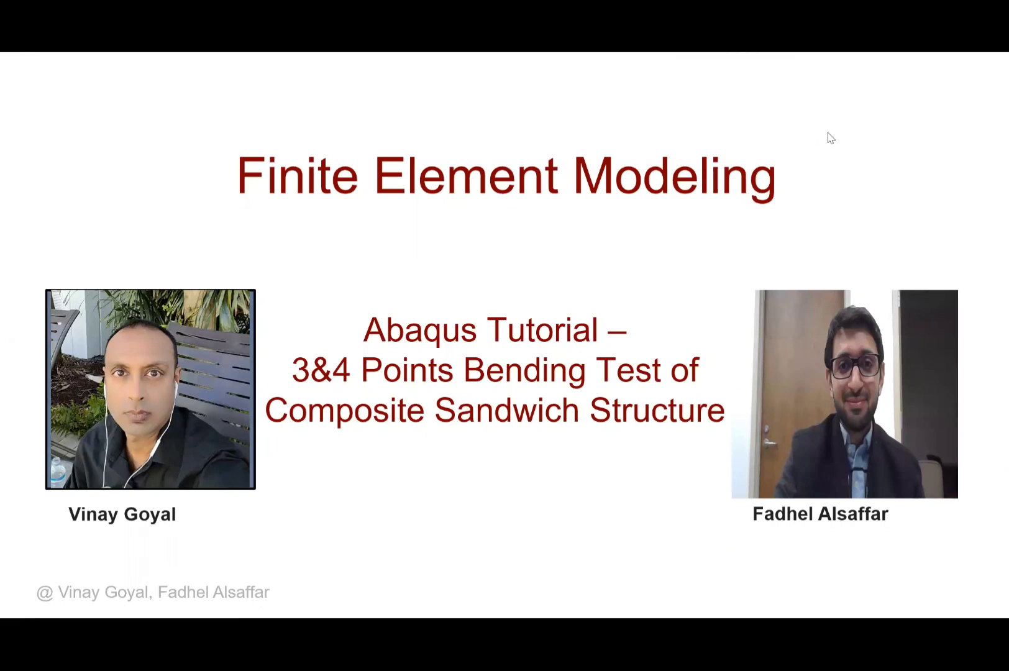